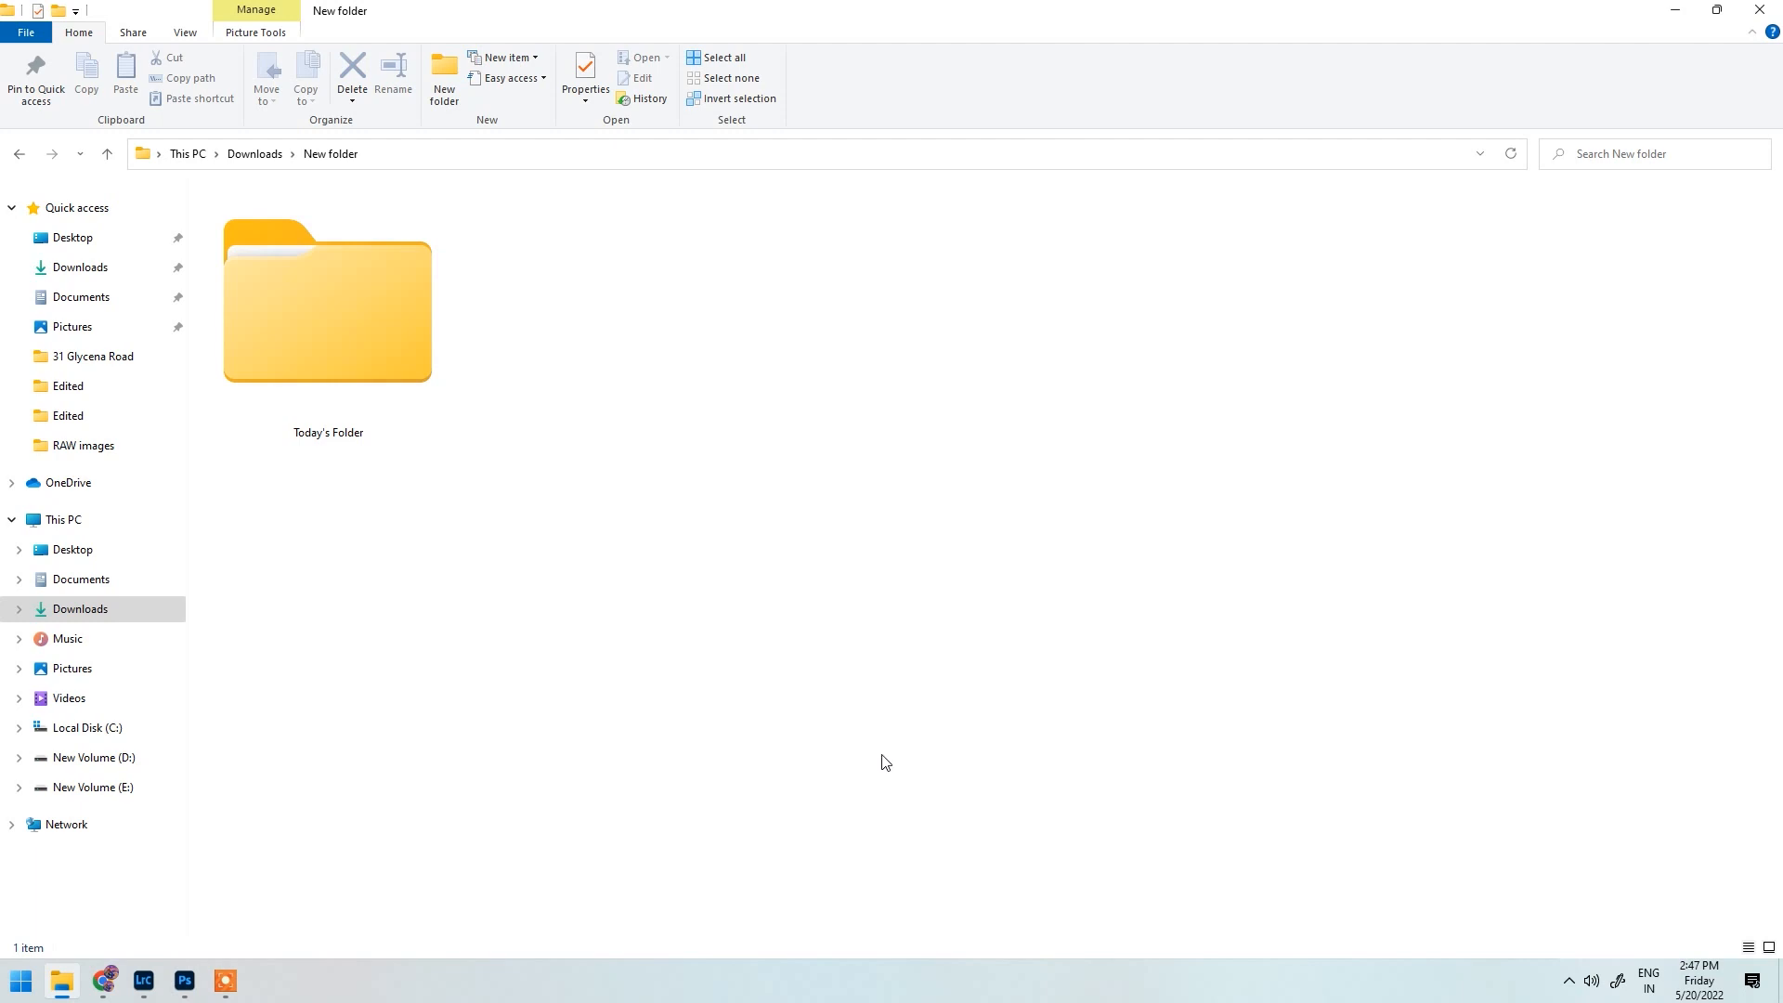
Step: Open the RAW images folder inside Today's Folder and view the bright bedroom photo 9O2A7748
double_click(377, 349)
left_click(394, 269)
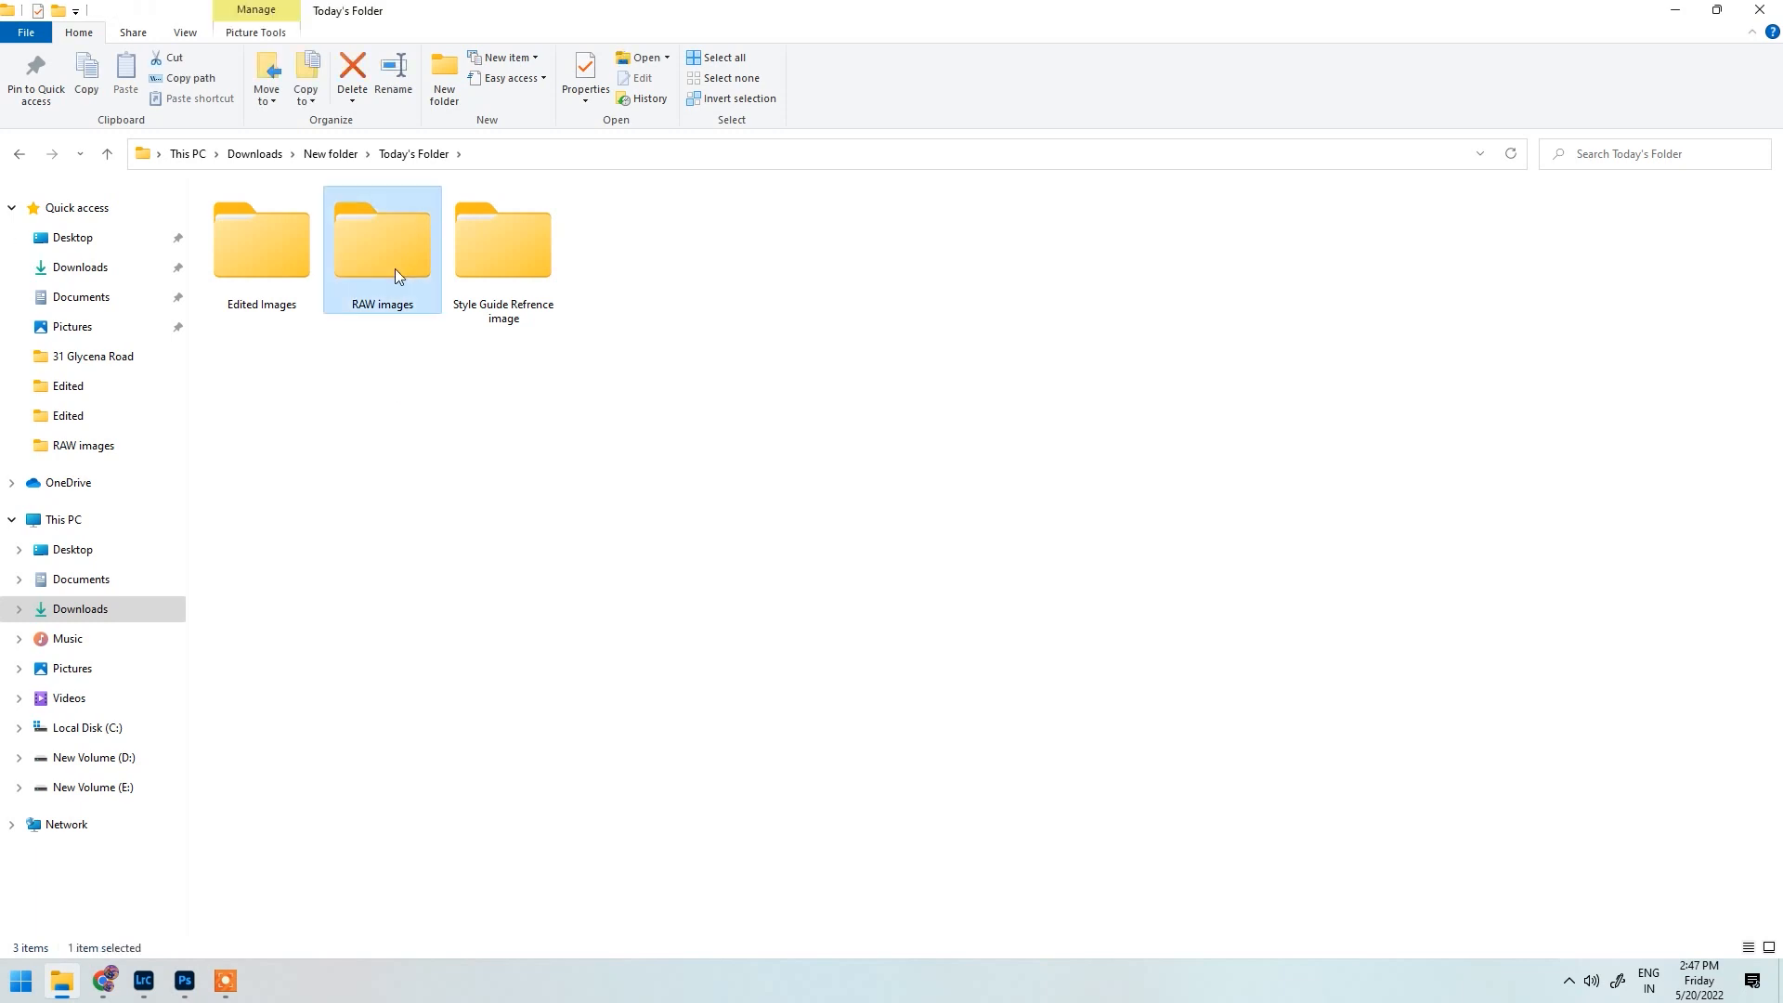
double_click(388, 231)
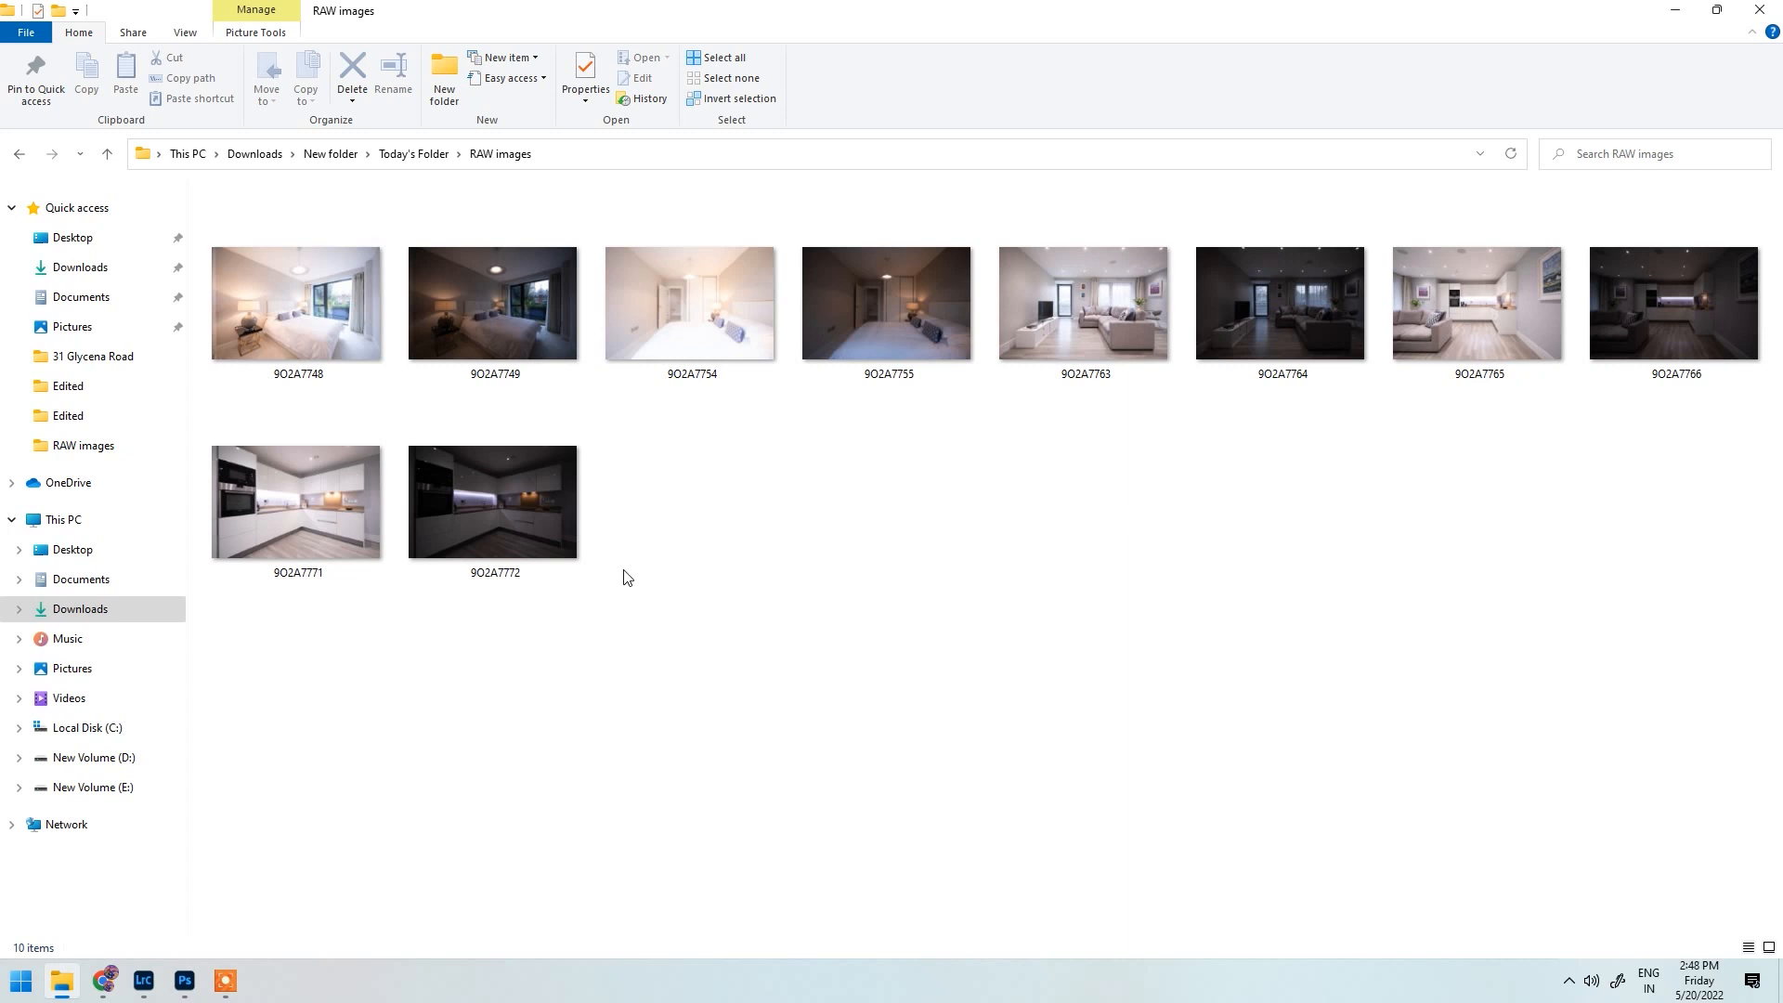
double_click(321, 316)
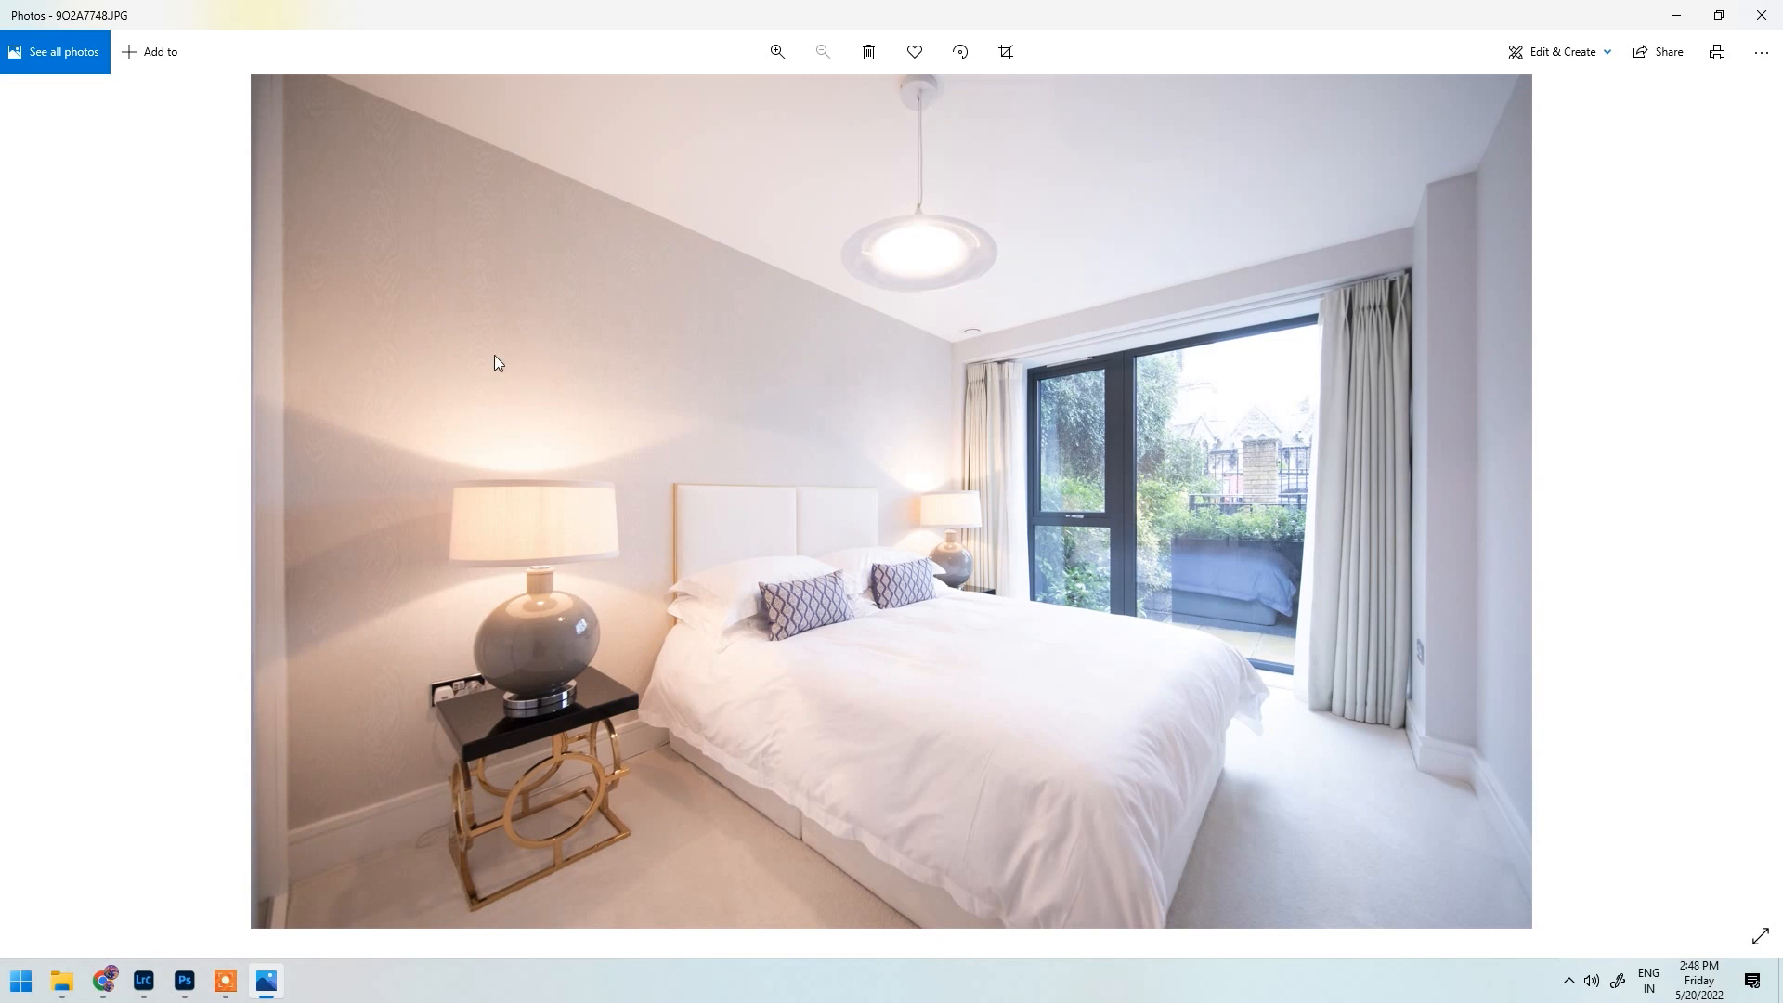
Step: Examine the view through the window in the dark bedroom exposure 9O2A7749 up close
key("Right")
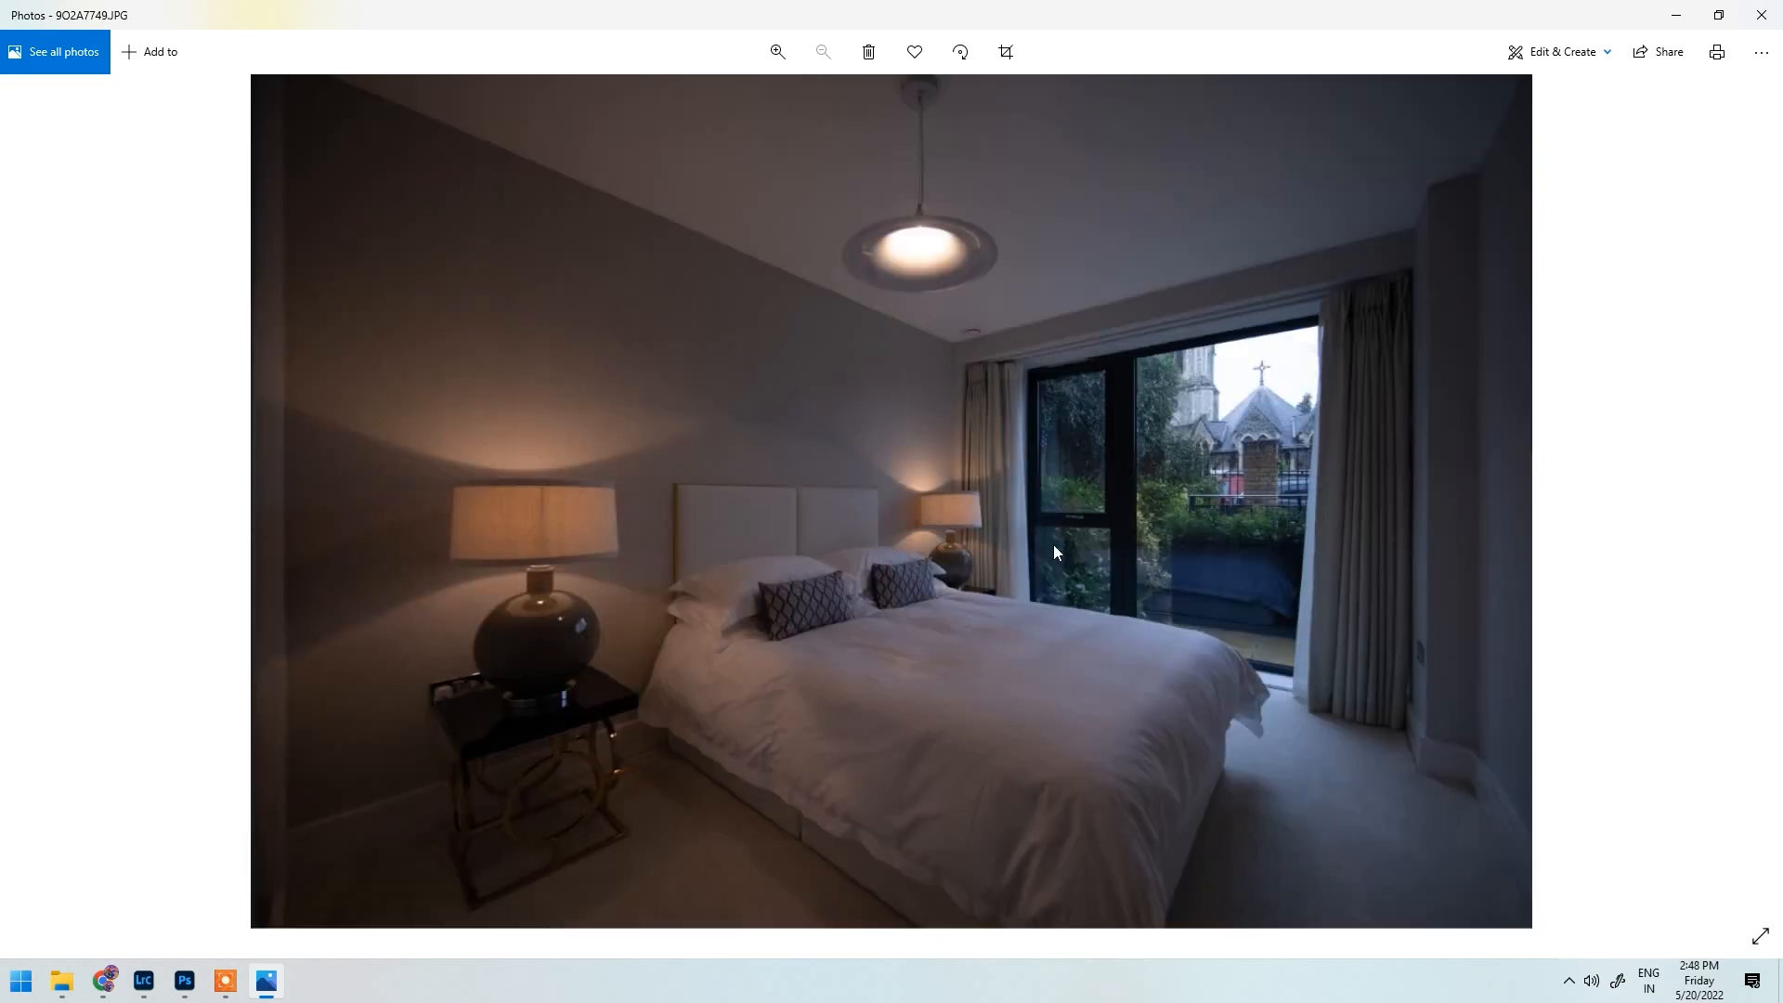
scroll(1266, 403, "up", 3)
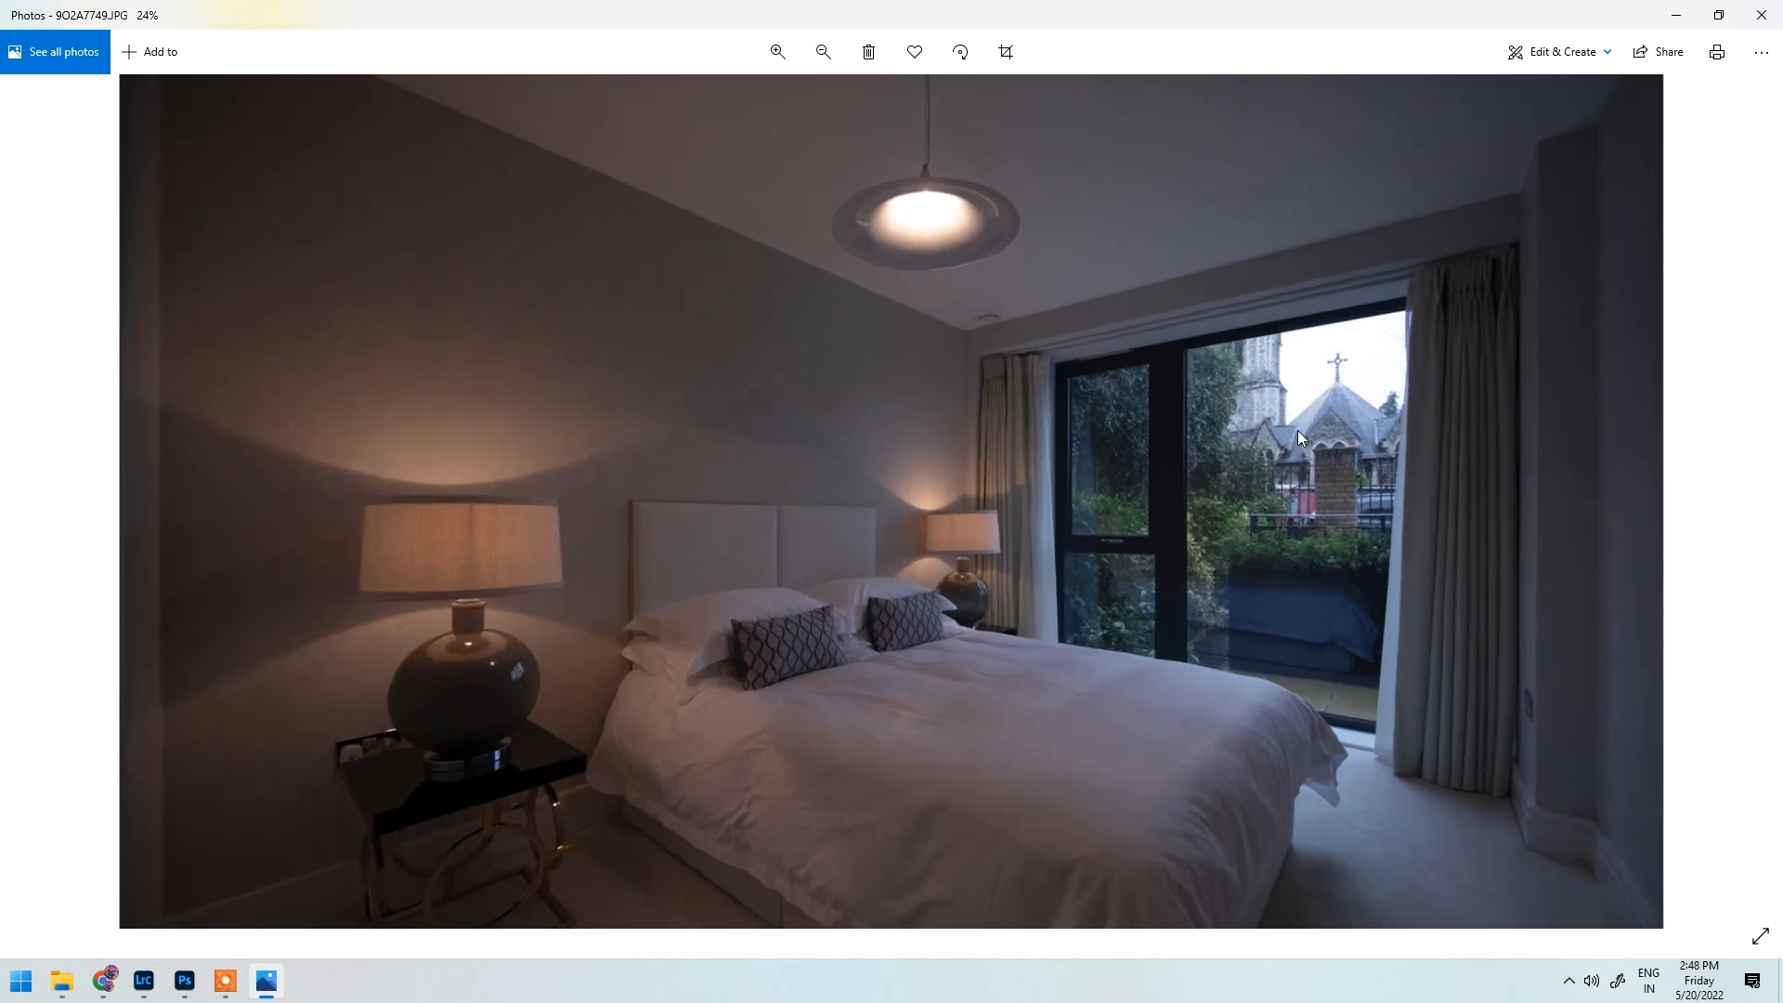
scroll(1339, 438, "up", 4)
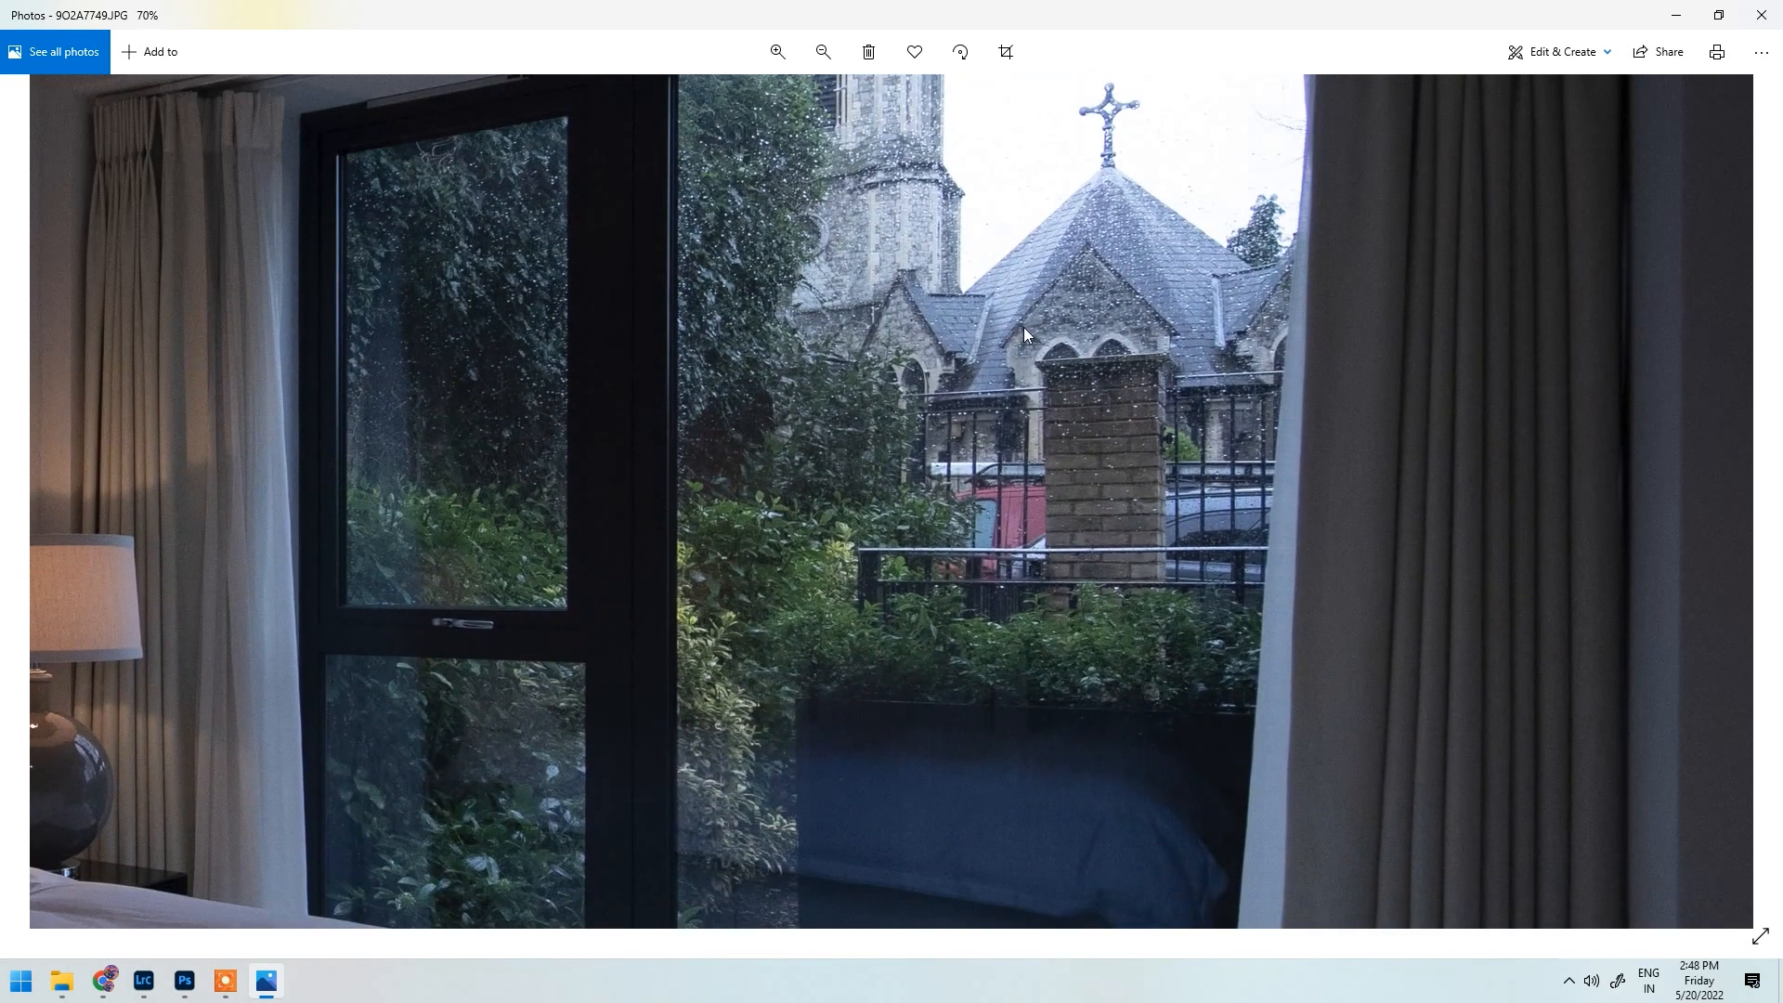
left_click_drag(1022, 345, 1032, 346)
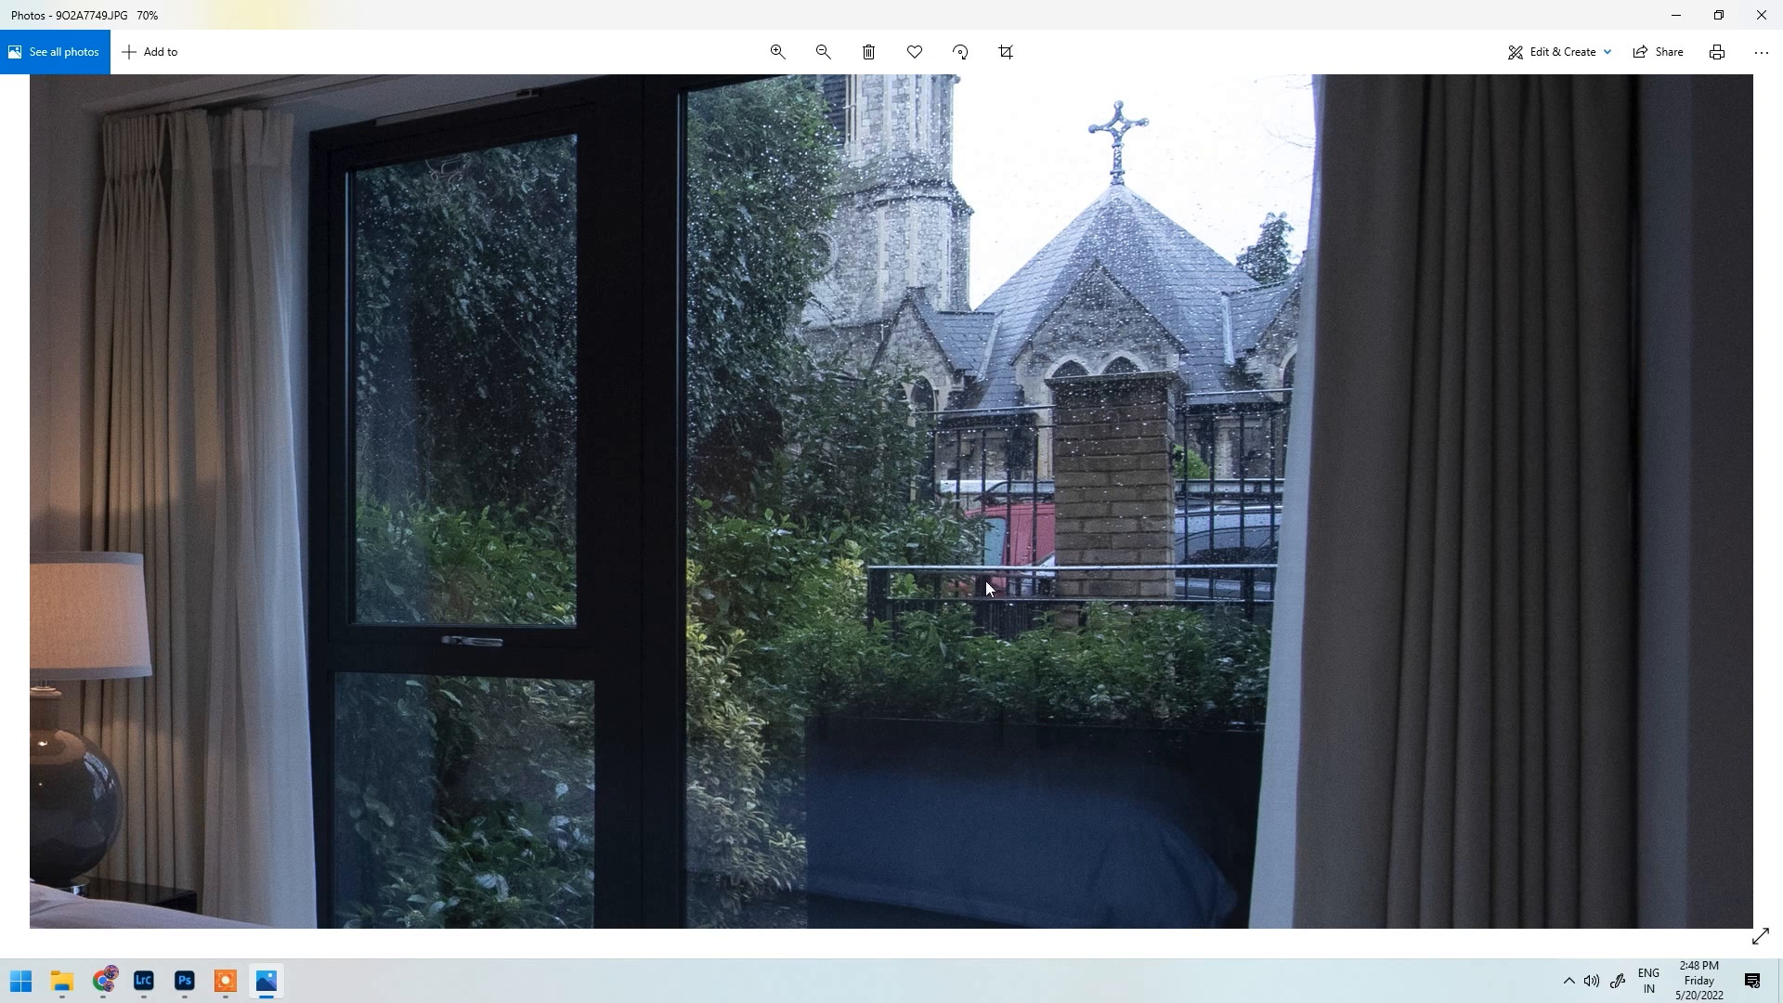
left_click_drag(1014, 589, 988, 390)
left_click_drag(1079, 717, 1094, 626)
left_click_drag(642, 446, 665, 749)
scroll(773, 511, "down", 5)
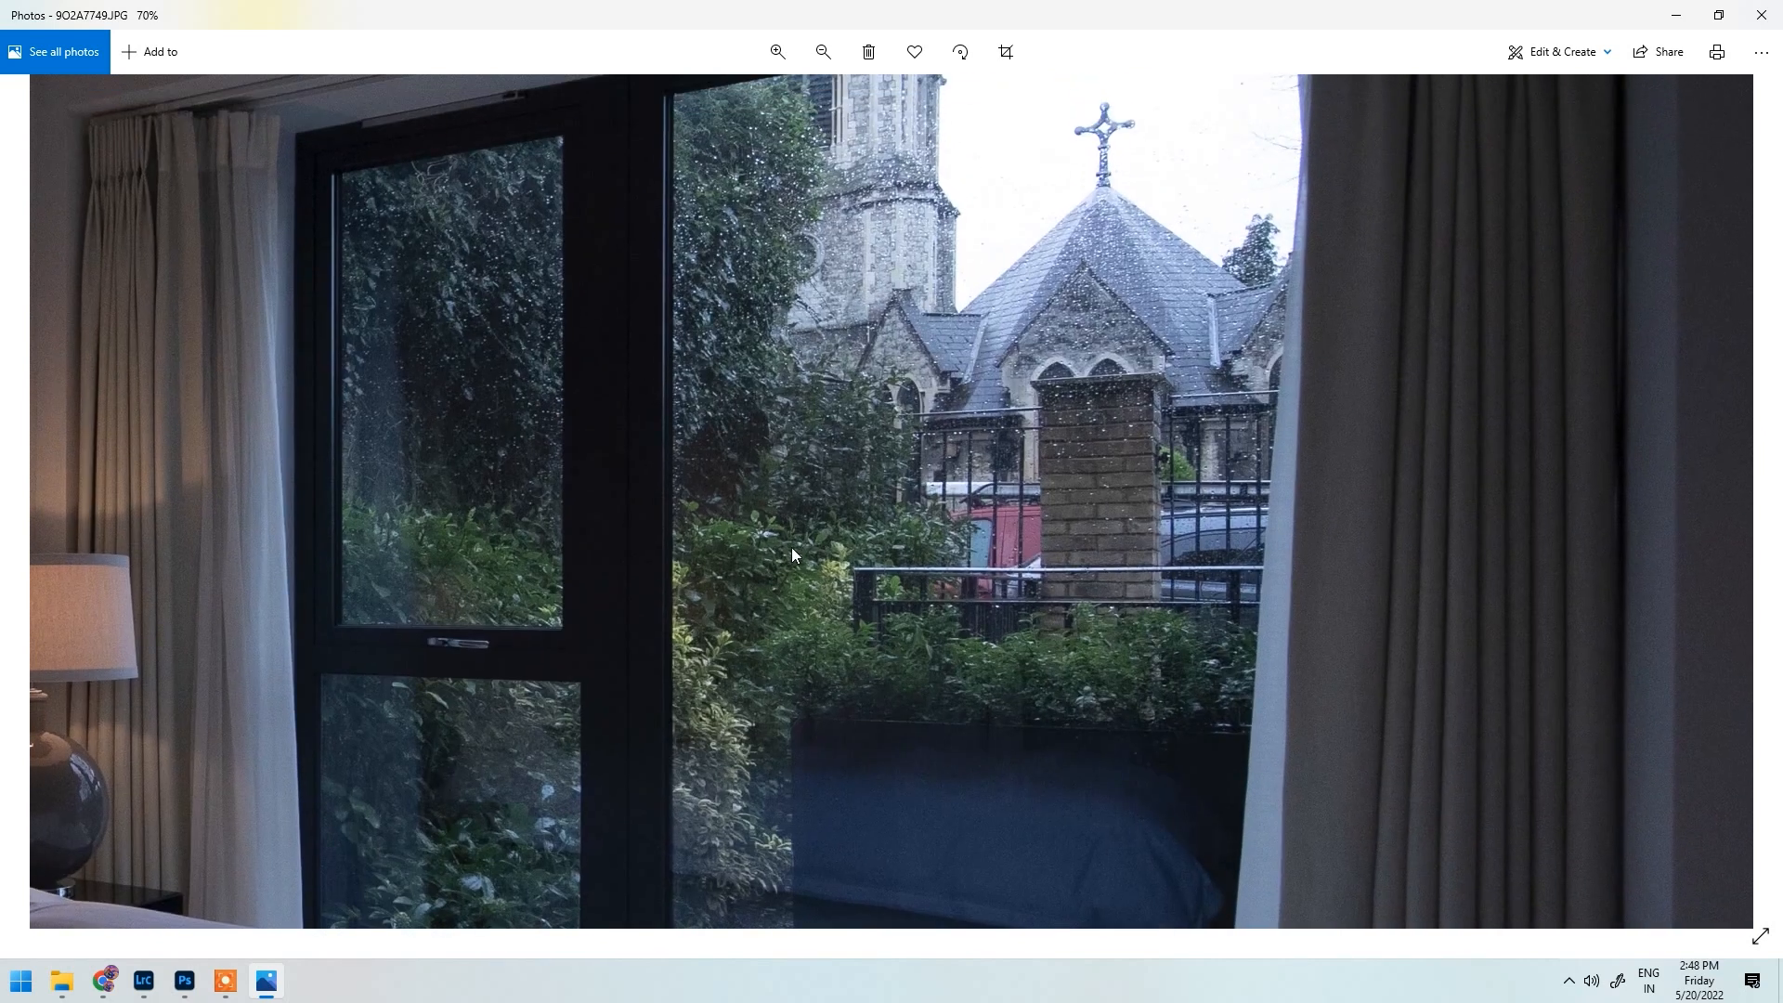
scroll(831, 510, "down", 4)
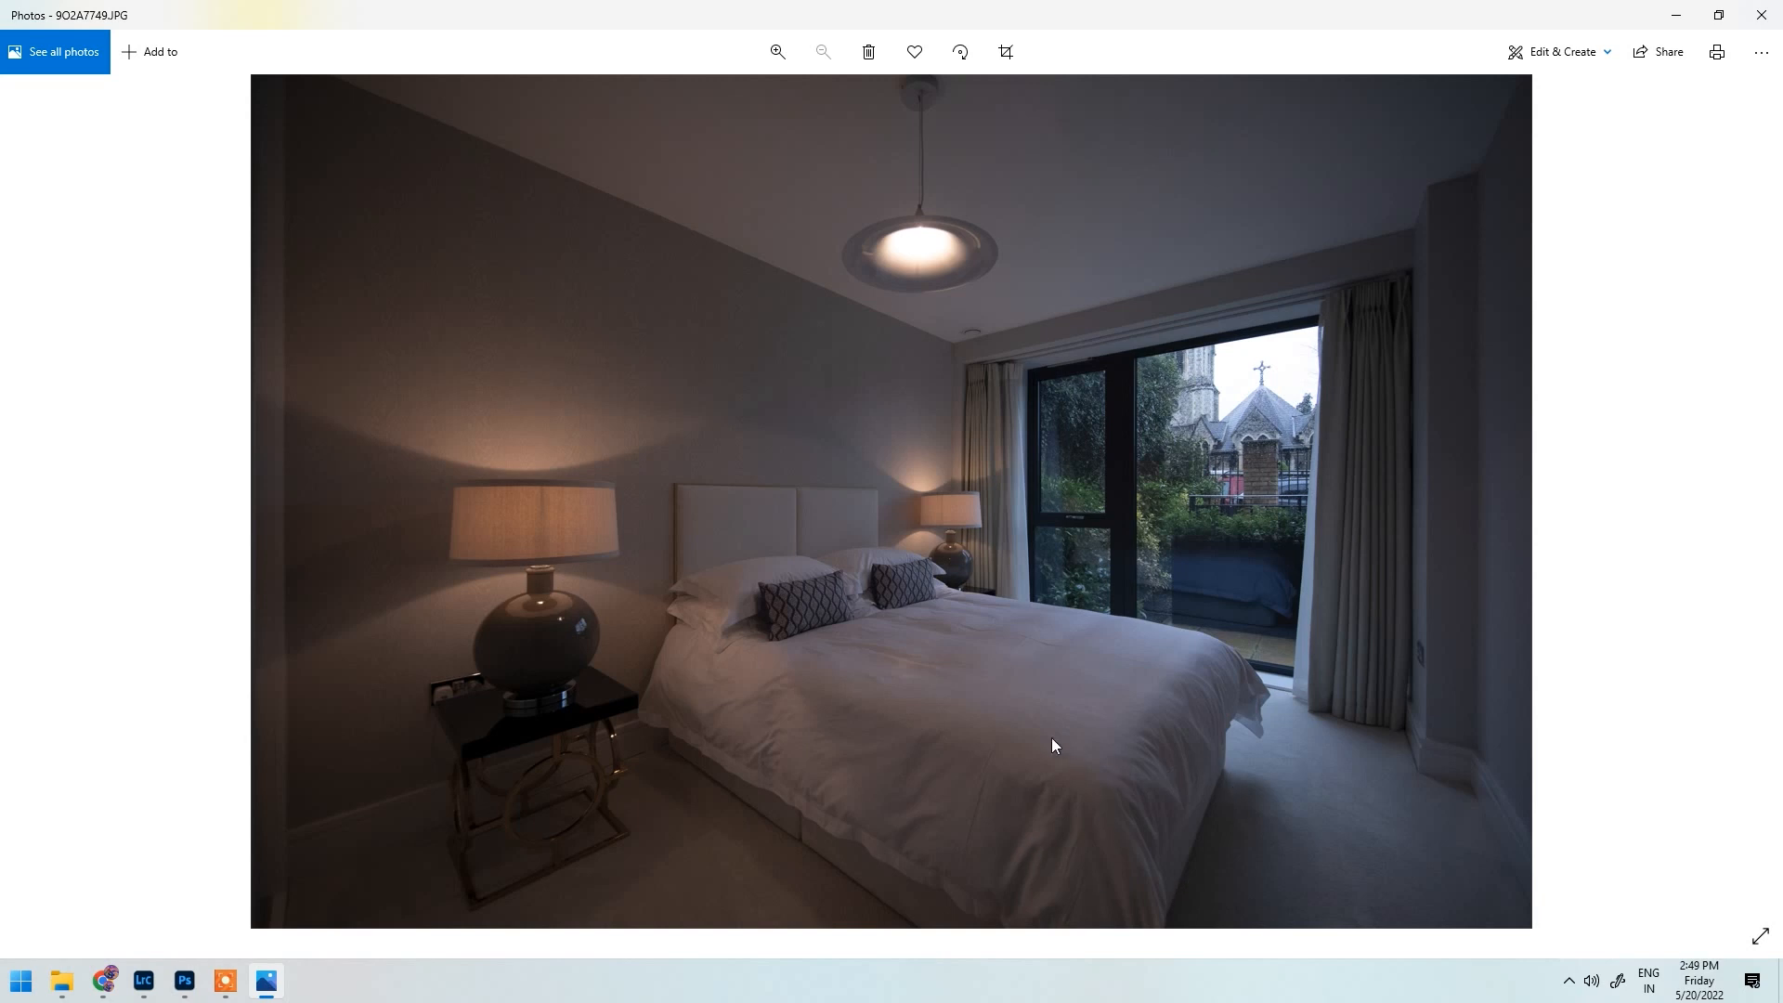
Step: Inspect the wall above the bedside lamp and the ceiling light in photo 9O2A7749 up close
scroll(349, 394, "up", 3)
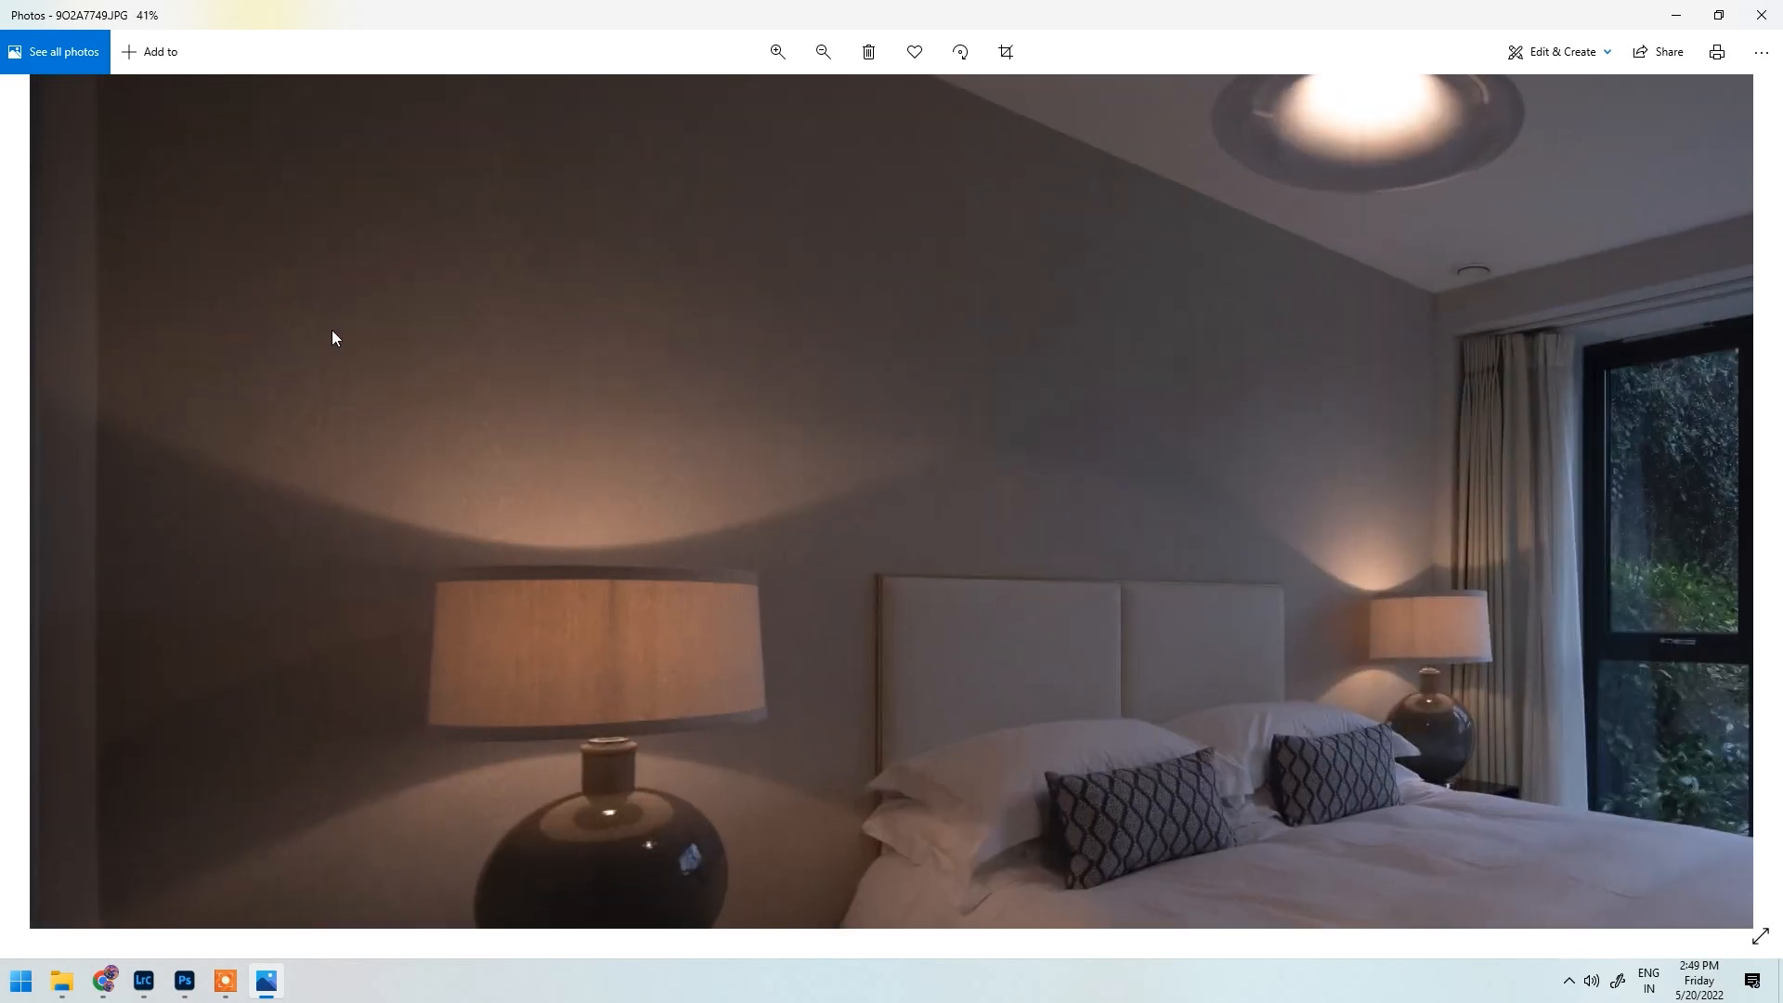
left_click_drag(359, 331, 533, 600)
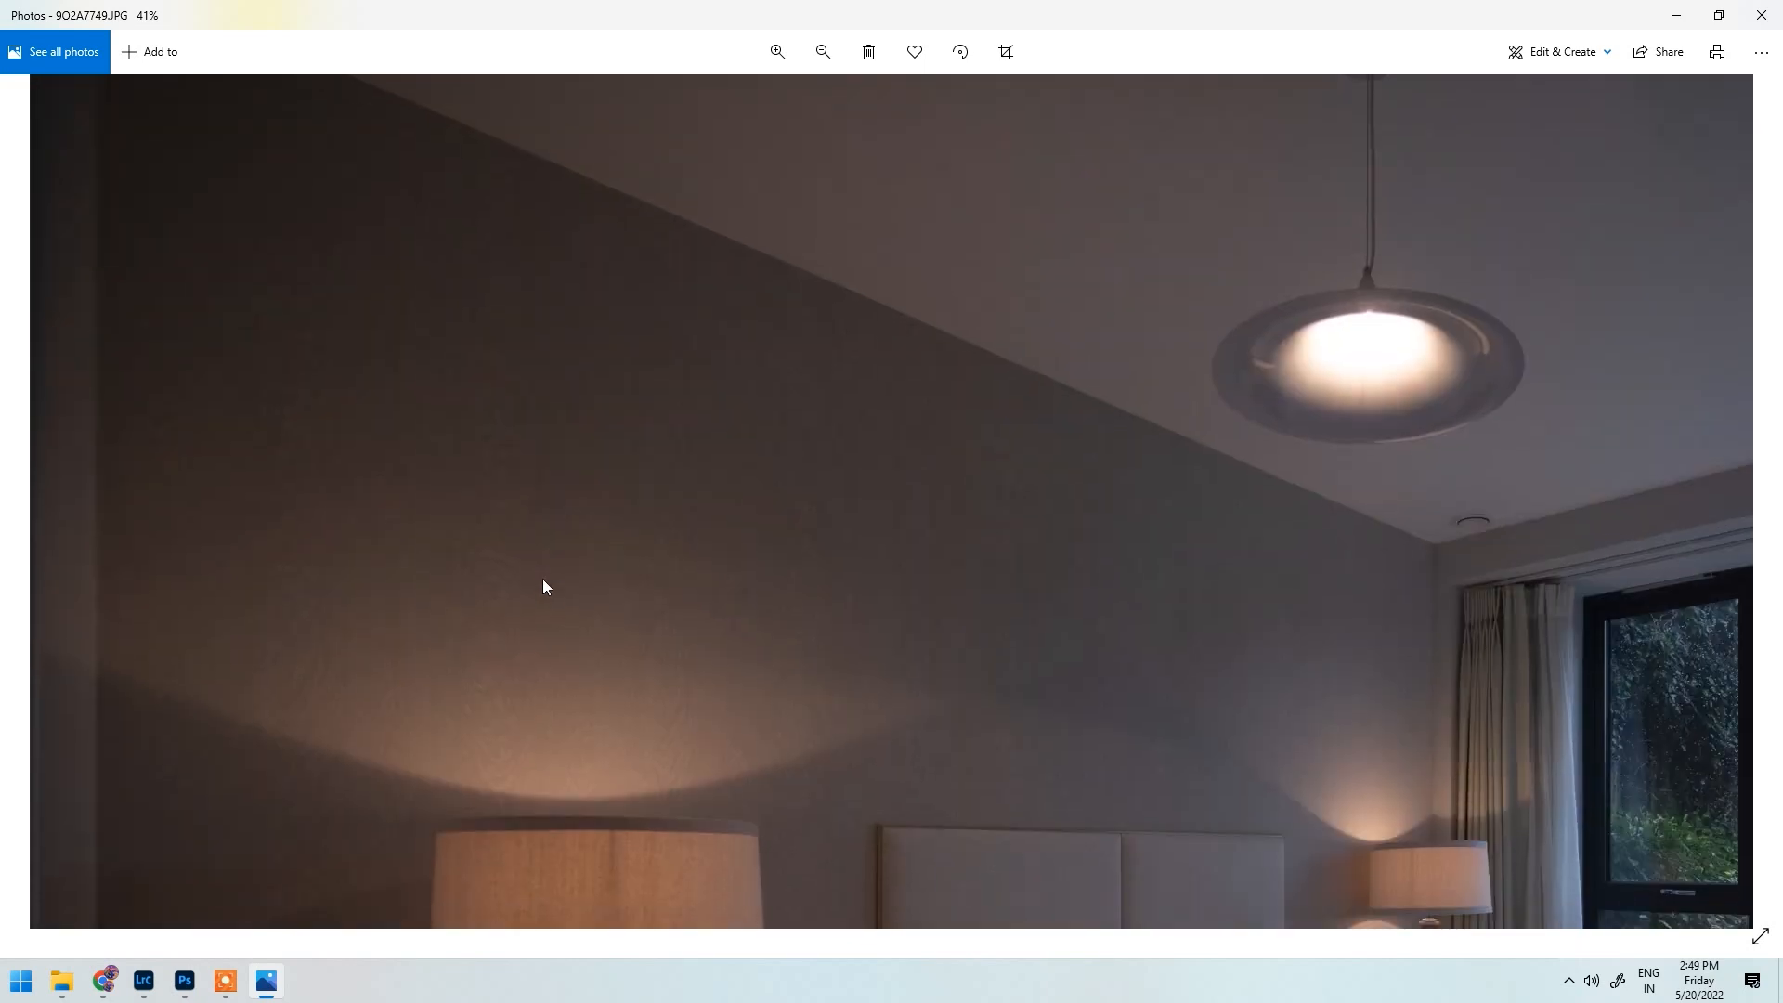
scroll(487, 557, "up", 2)
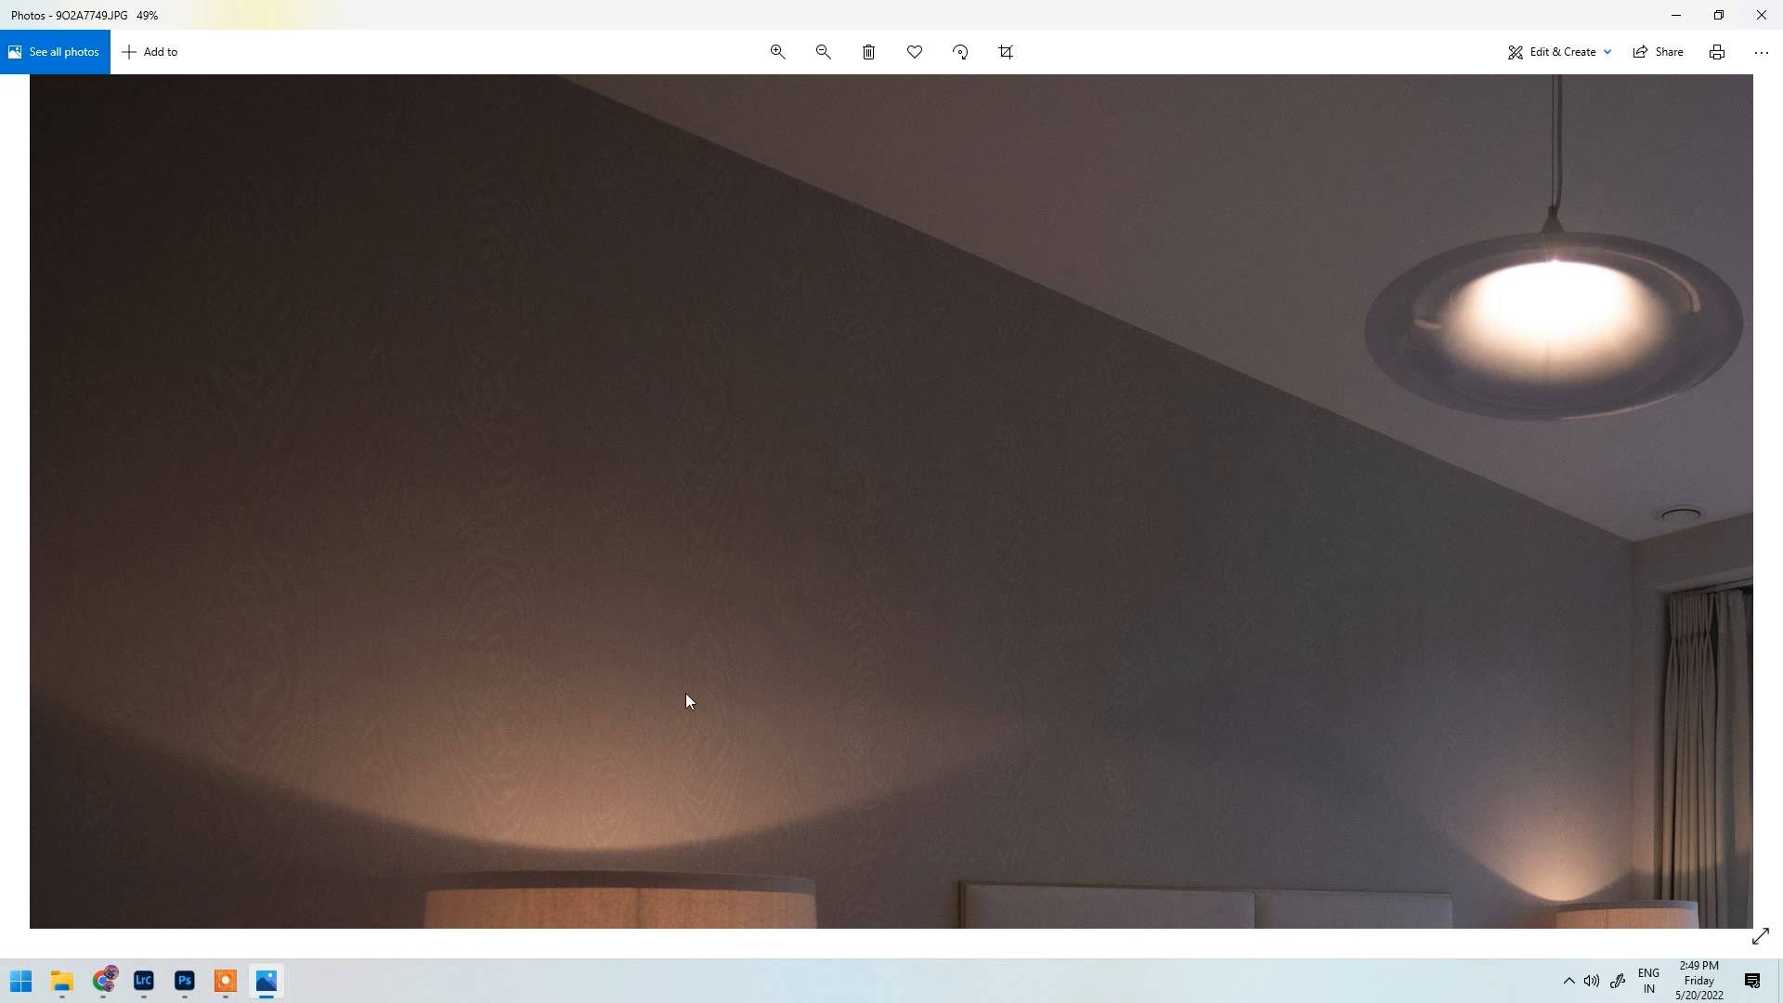
scroll(717, 704, "down", 3)
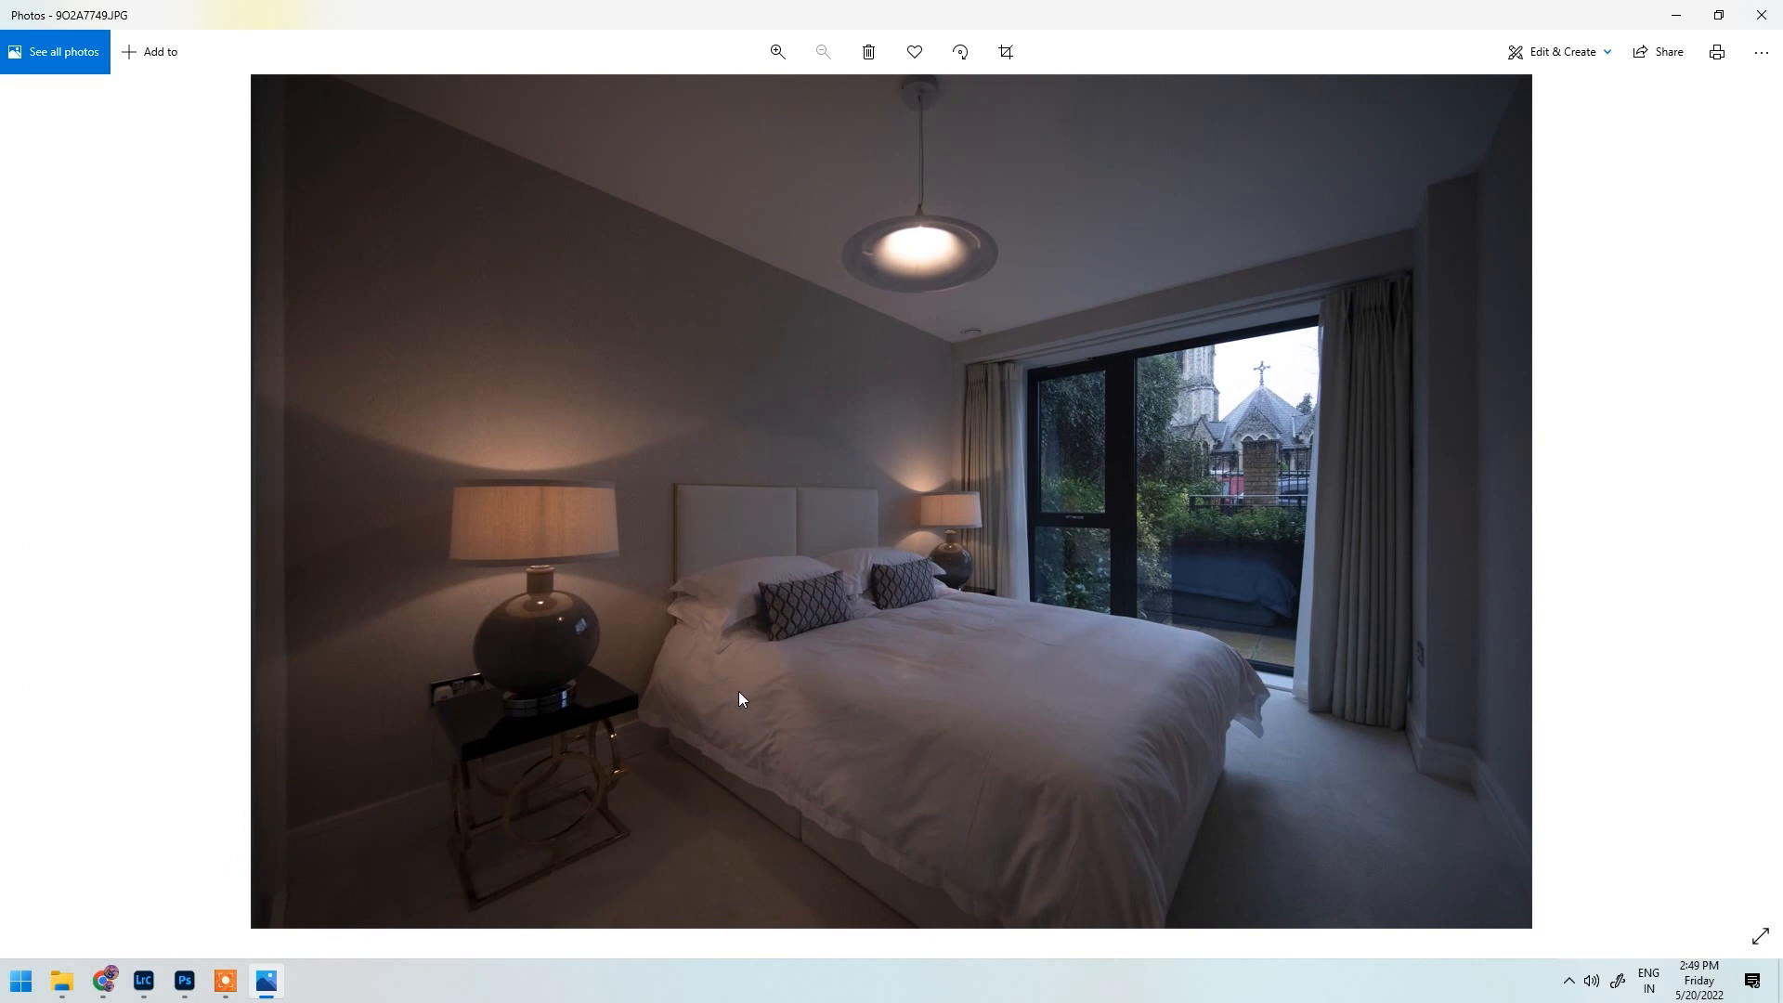
Step: Compare the second bedroom's exposures 9O2A7754 and 9O2A7755, and advance to the dark living room photo 9O2A7764
key("Right")
key("Right")
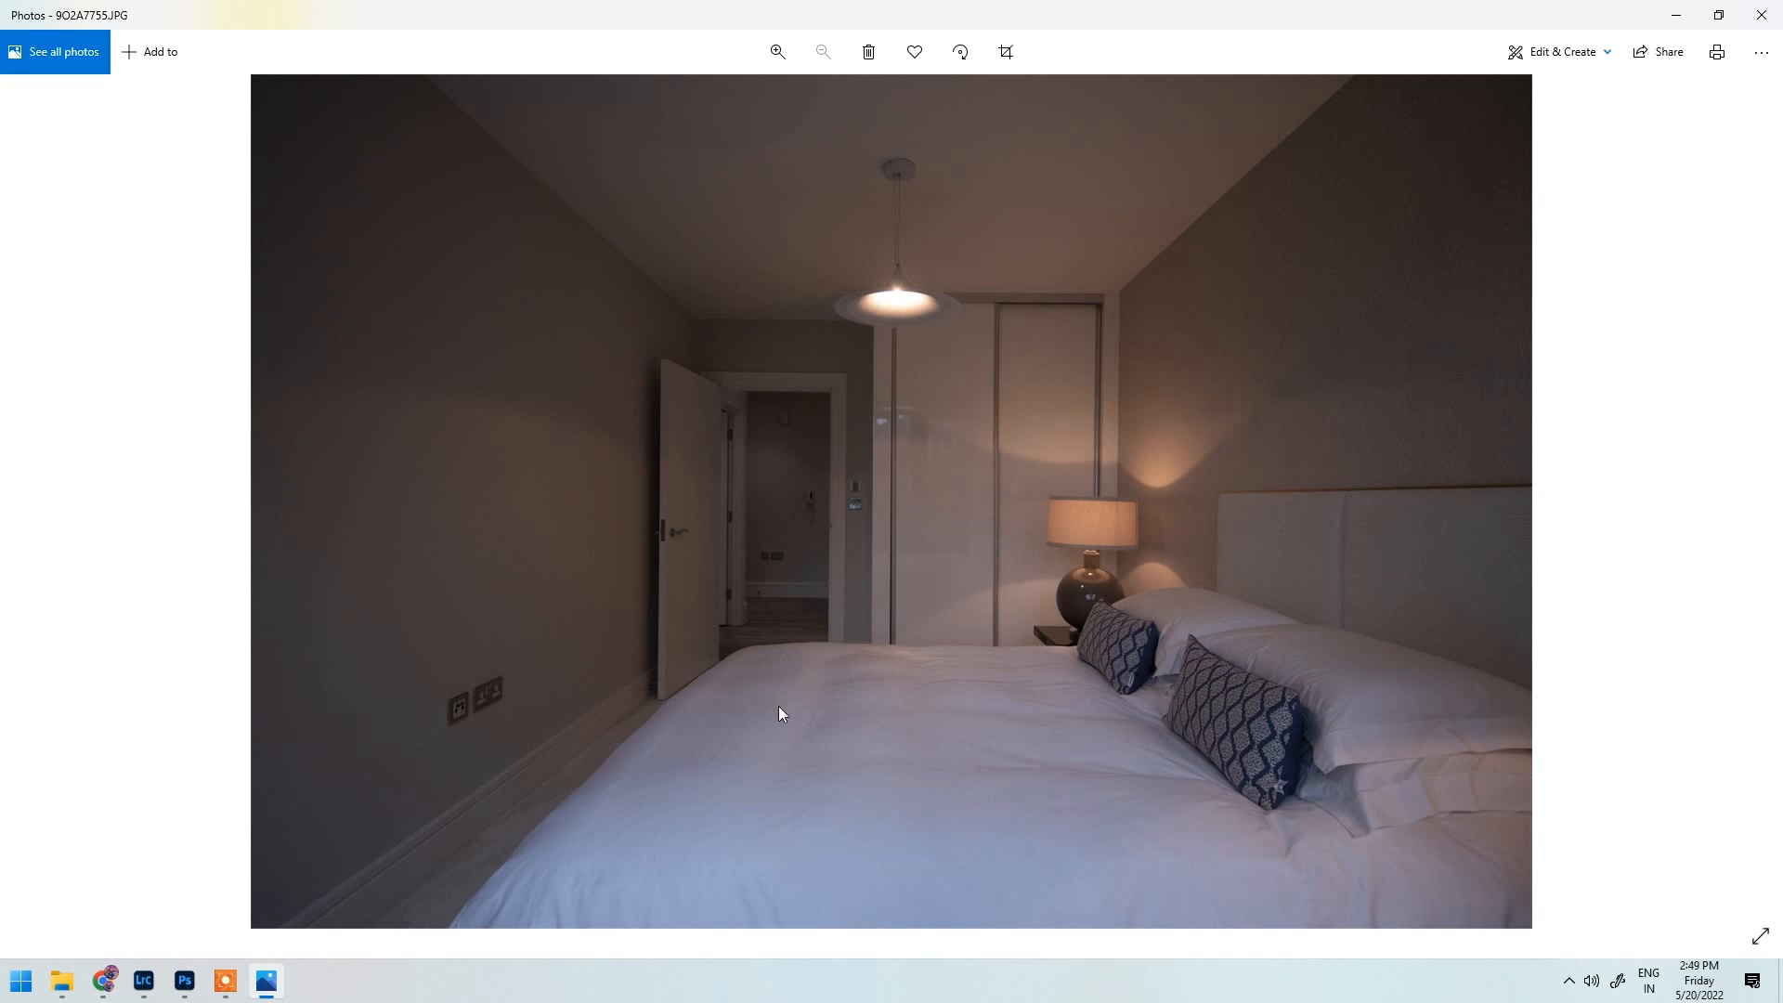
key("Left")
key("Right")
key("Right")
key("Right")
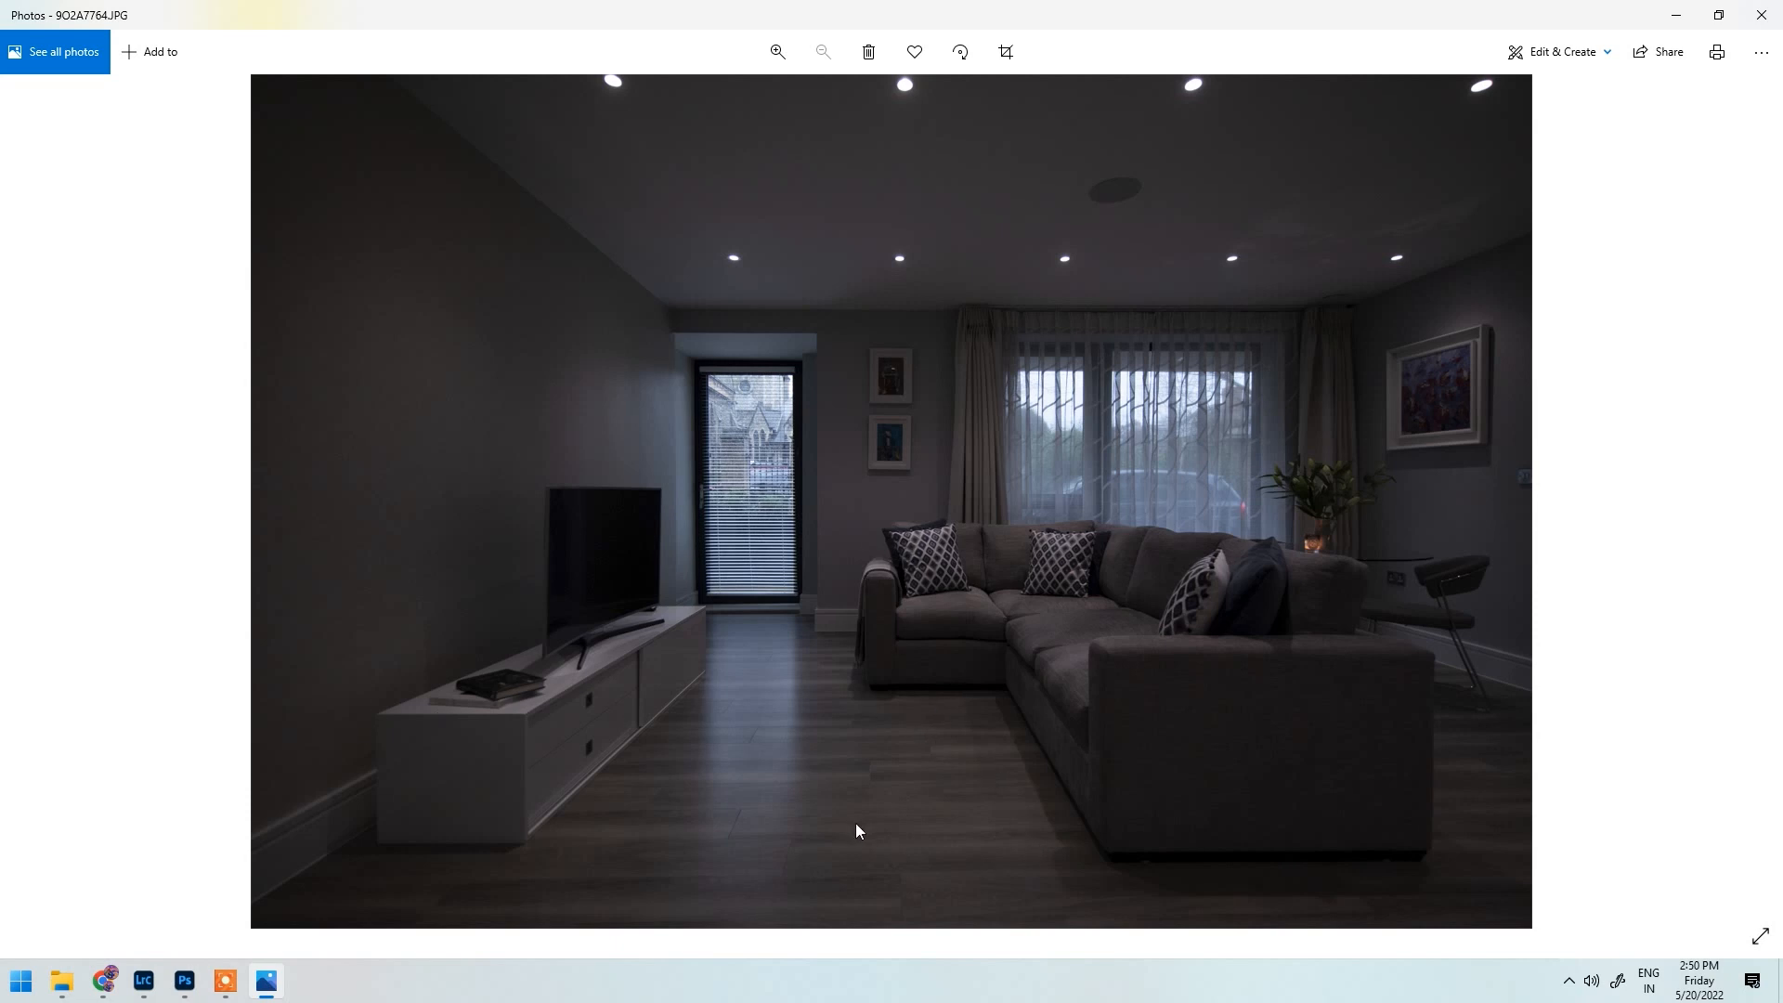
Step: Inspect the wall beside and above the television in the dark living room exposure 9O2A7764
scroll(421, 395, "up", 2)
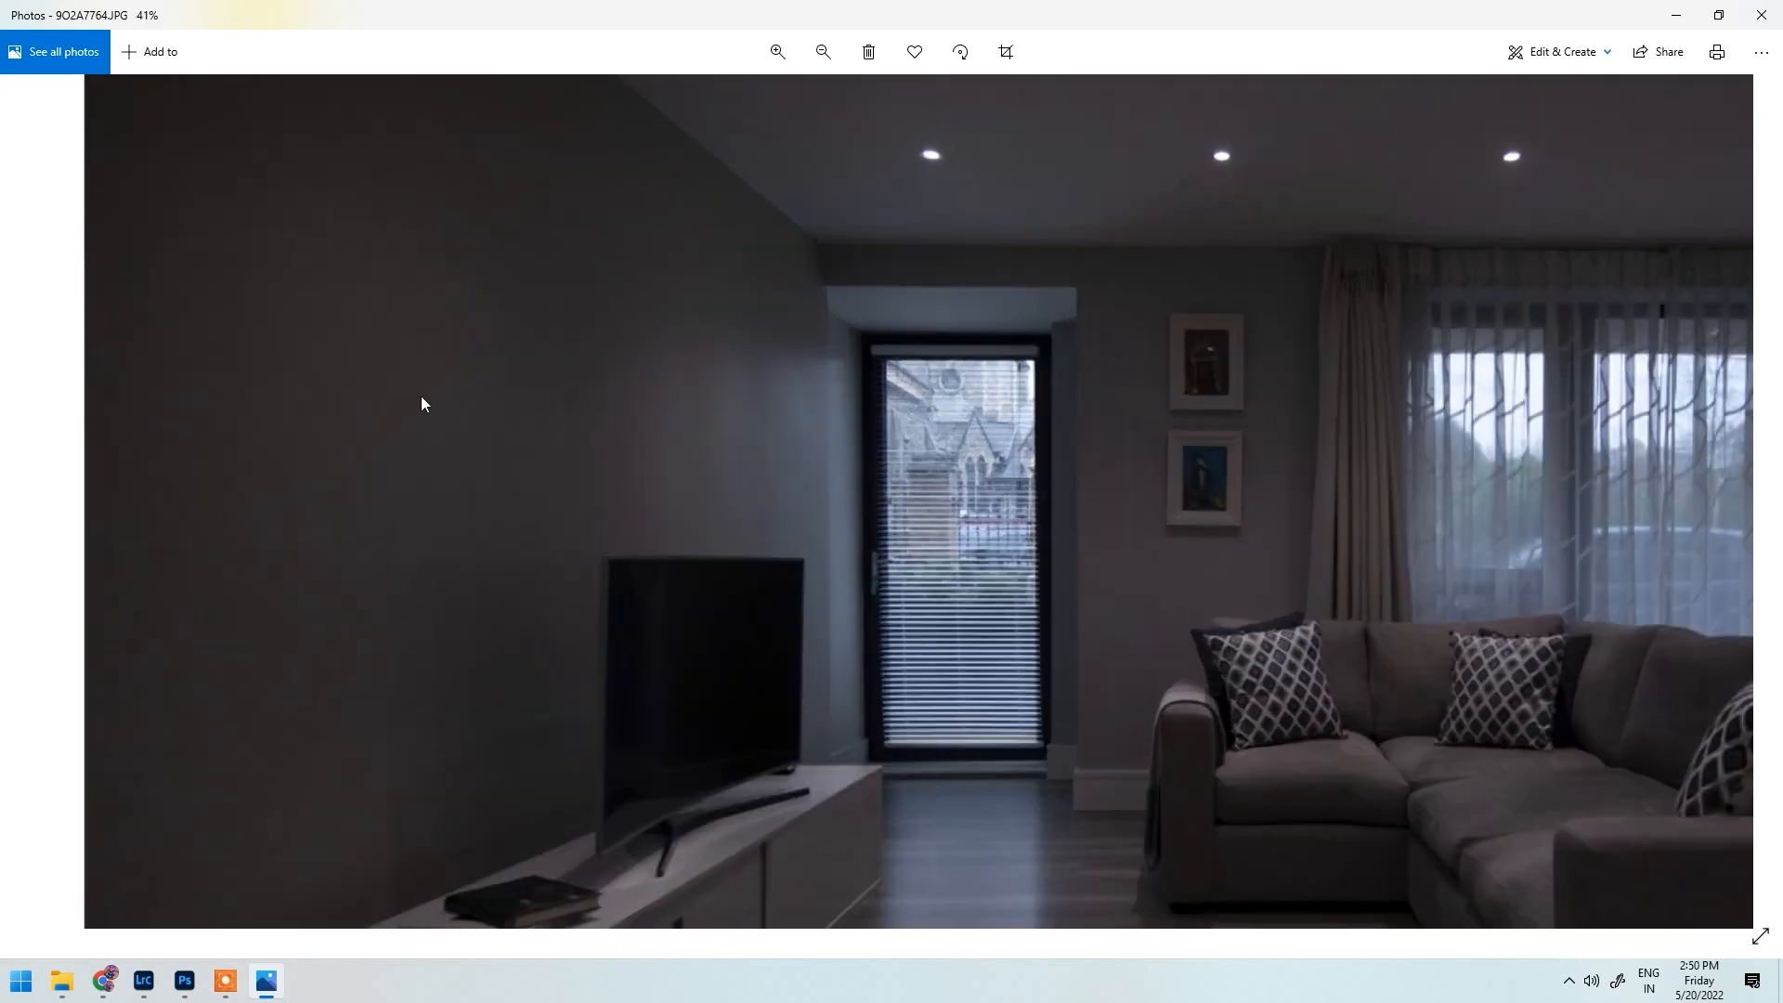
scroll(179, 462, "up", 4)
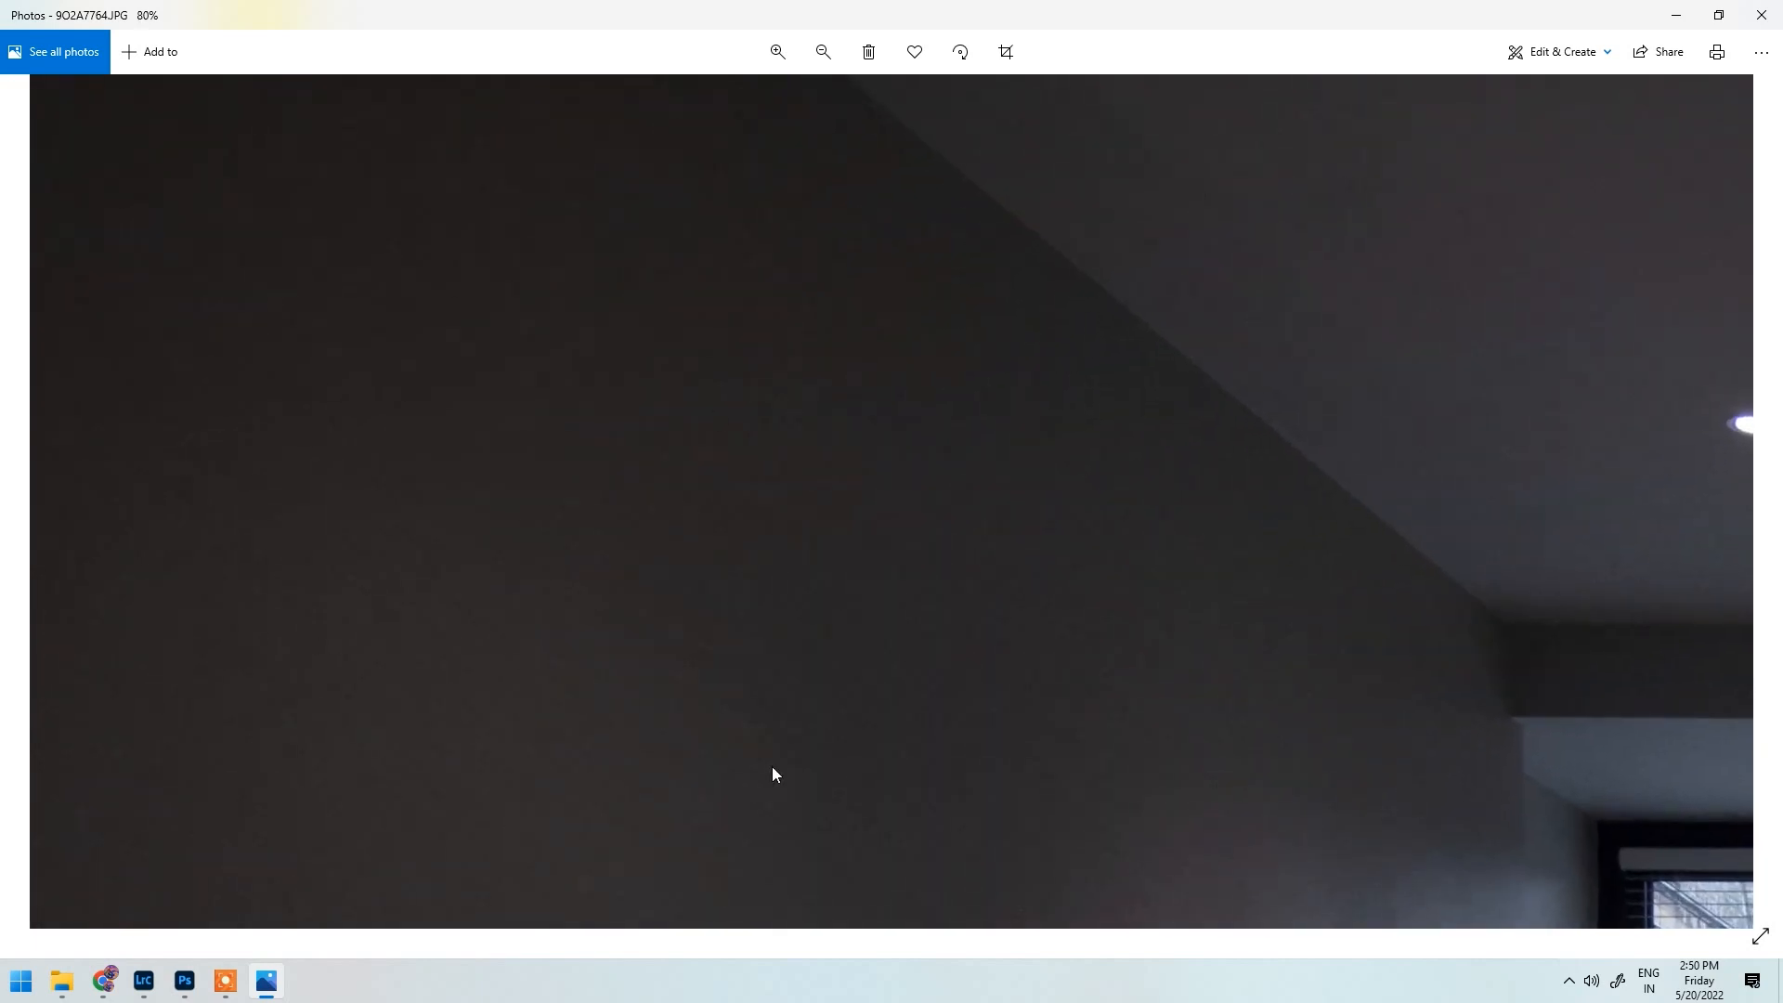
left_click_drag(501, 608, 852, 44)
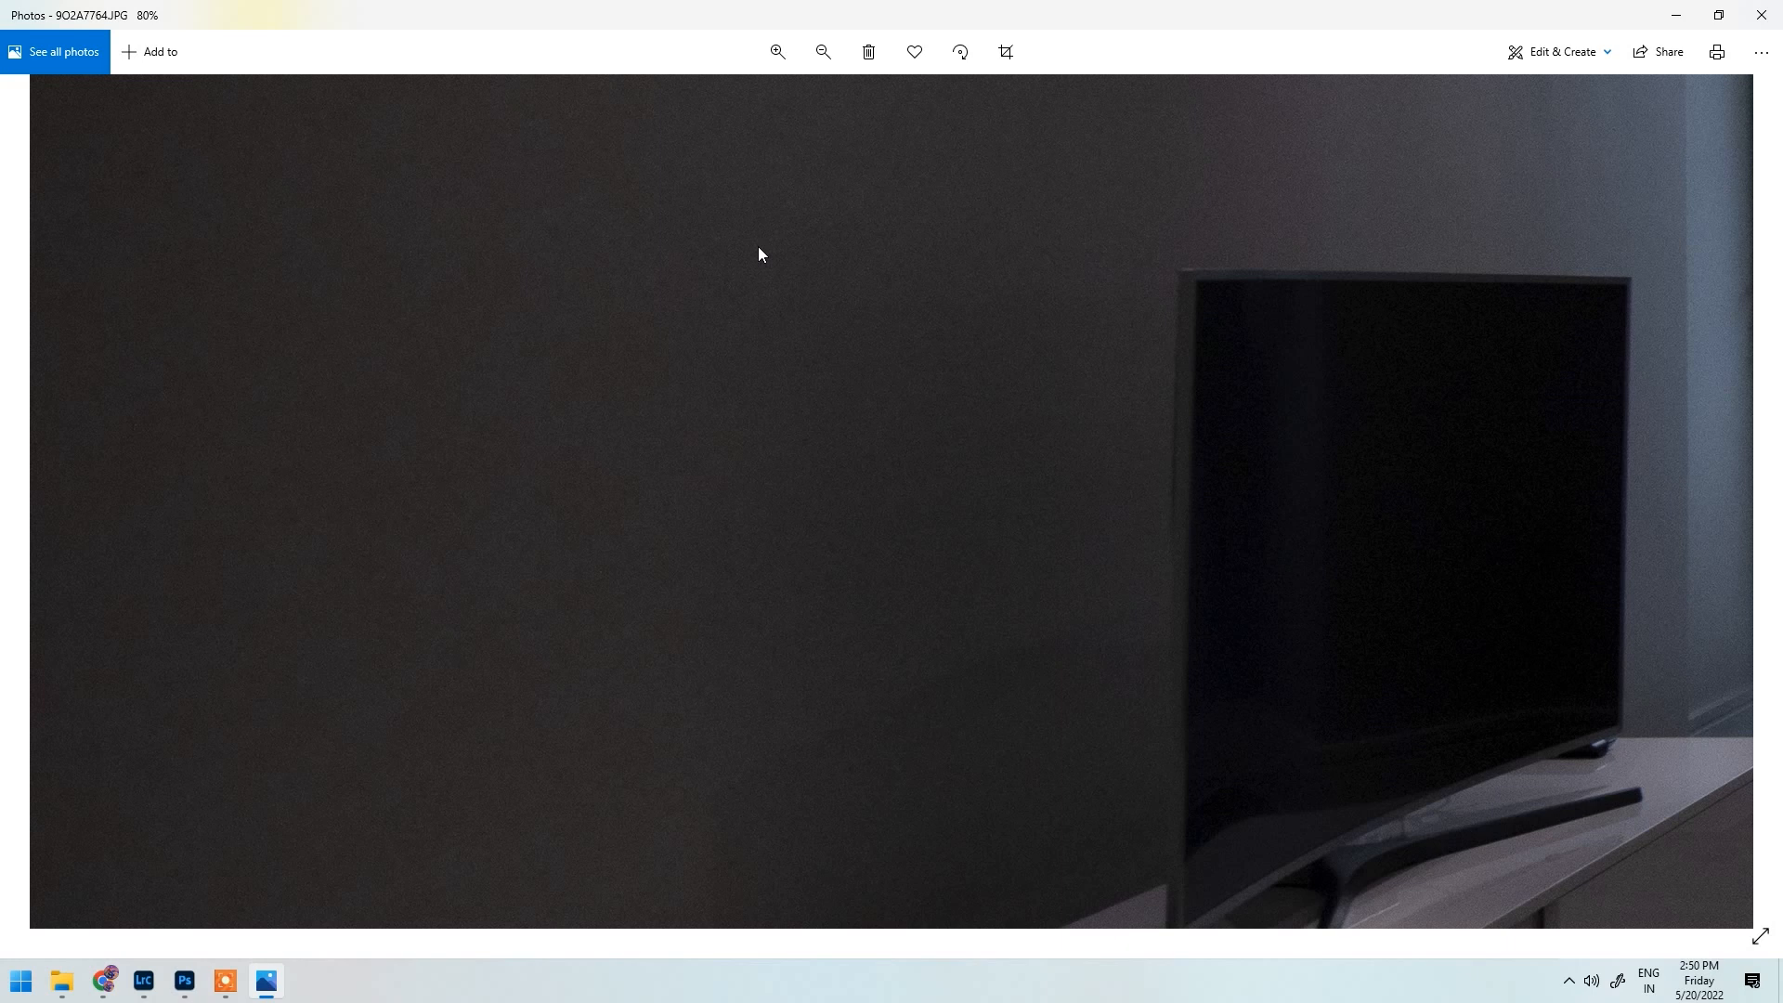
scroll(738, 254, "down", 5)
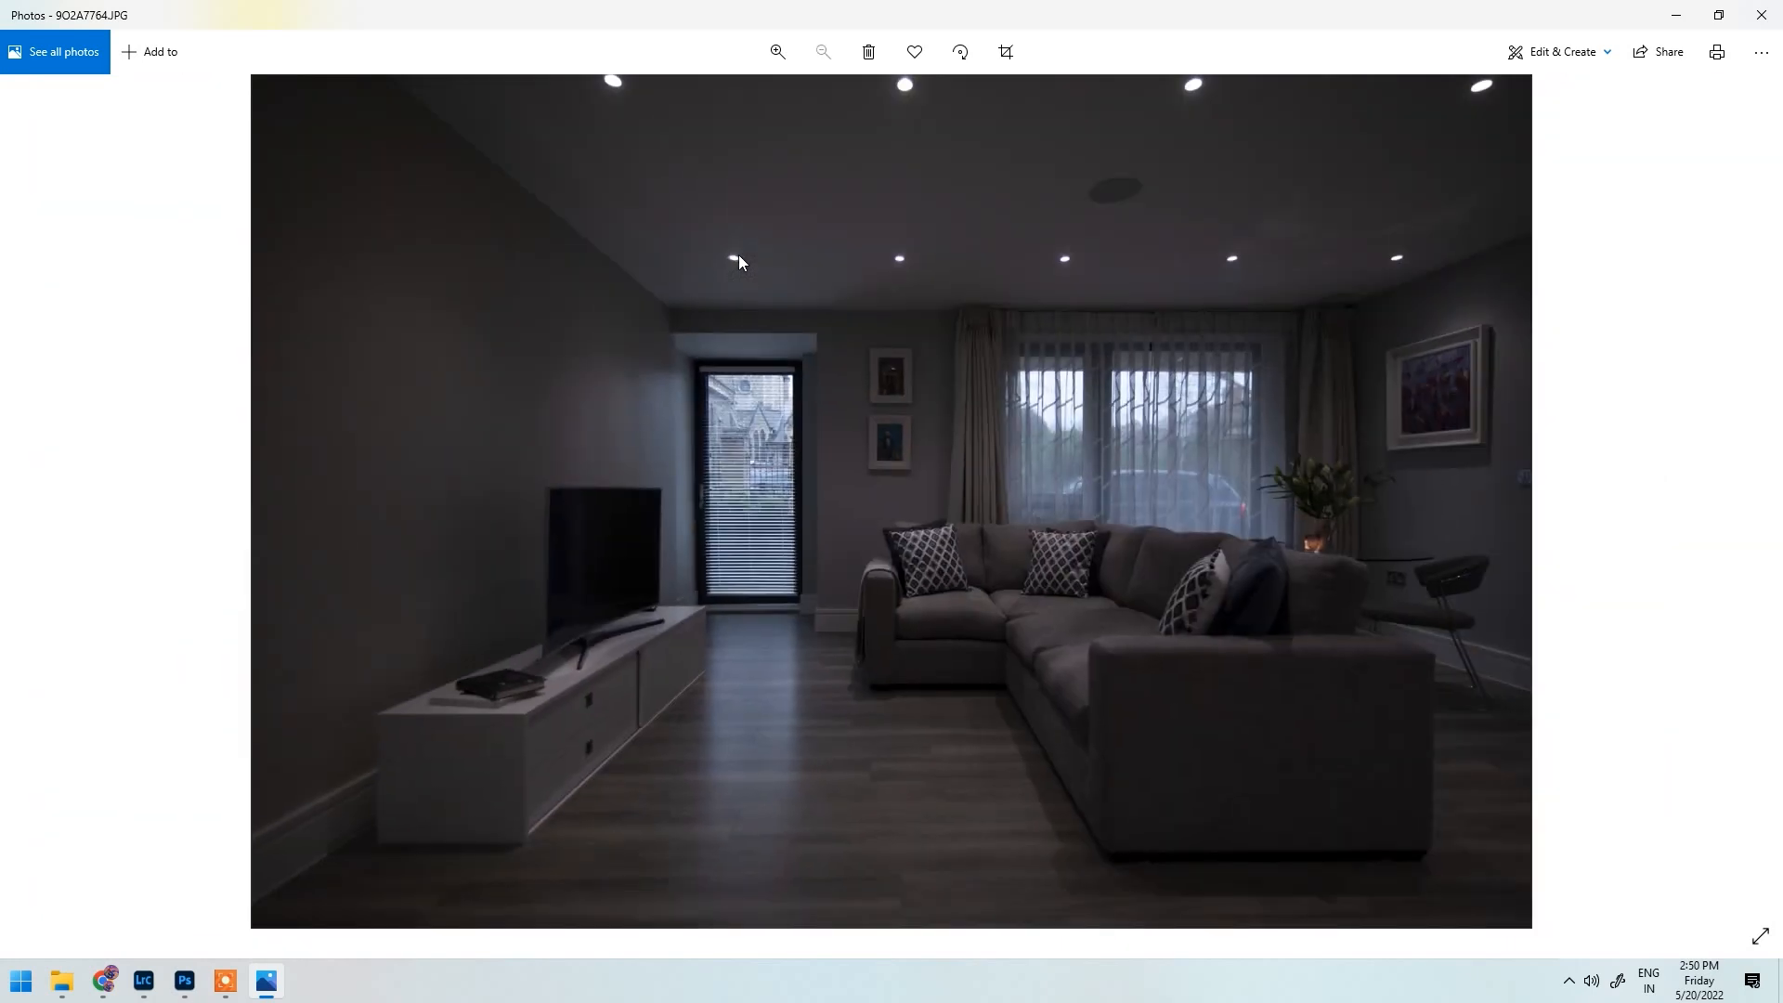
Step: Inspect the wall and ceiling tones in the bright living room exposure 9O2A7763
key("Left")
scroll(299, 199, "up", 5)
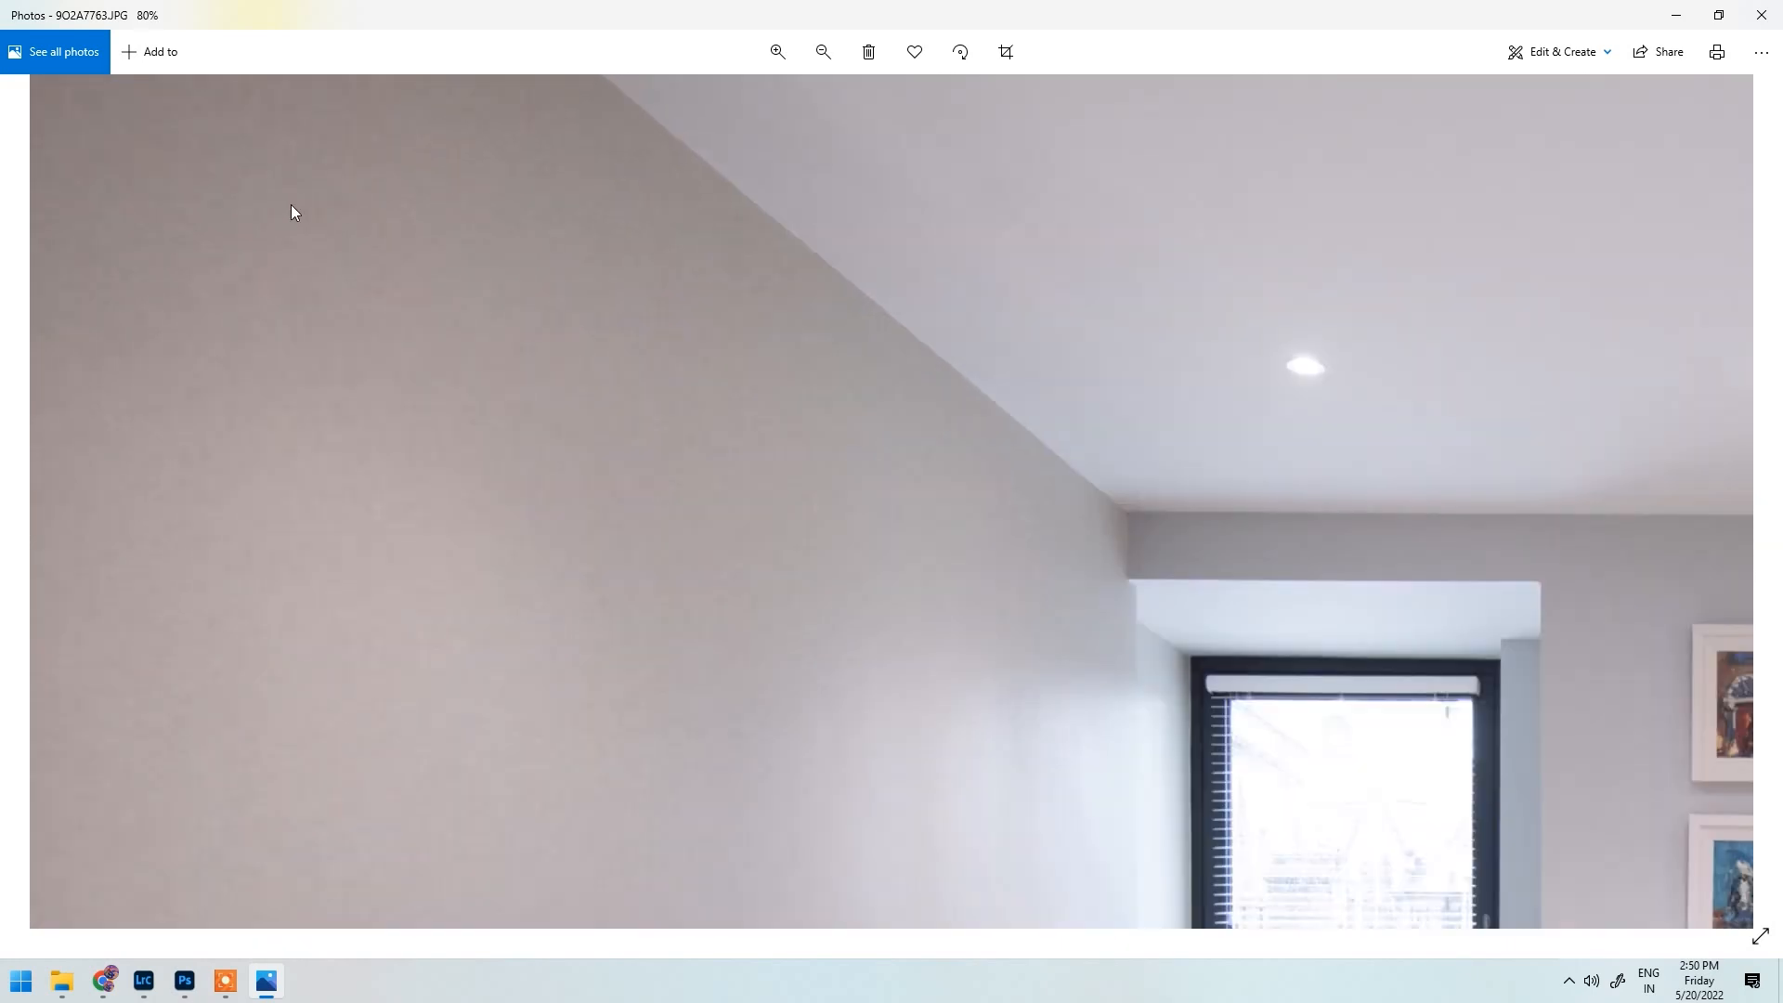
scroll(557, 381, "down", 3)
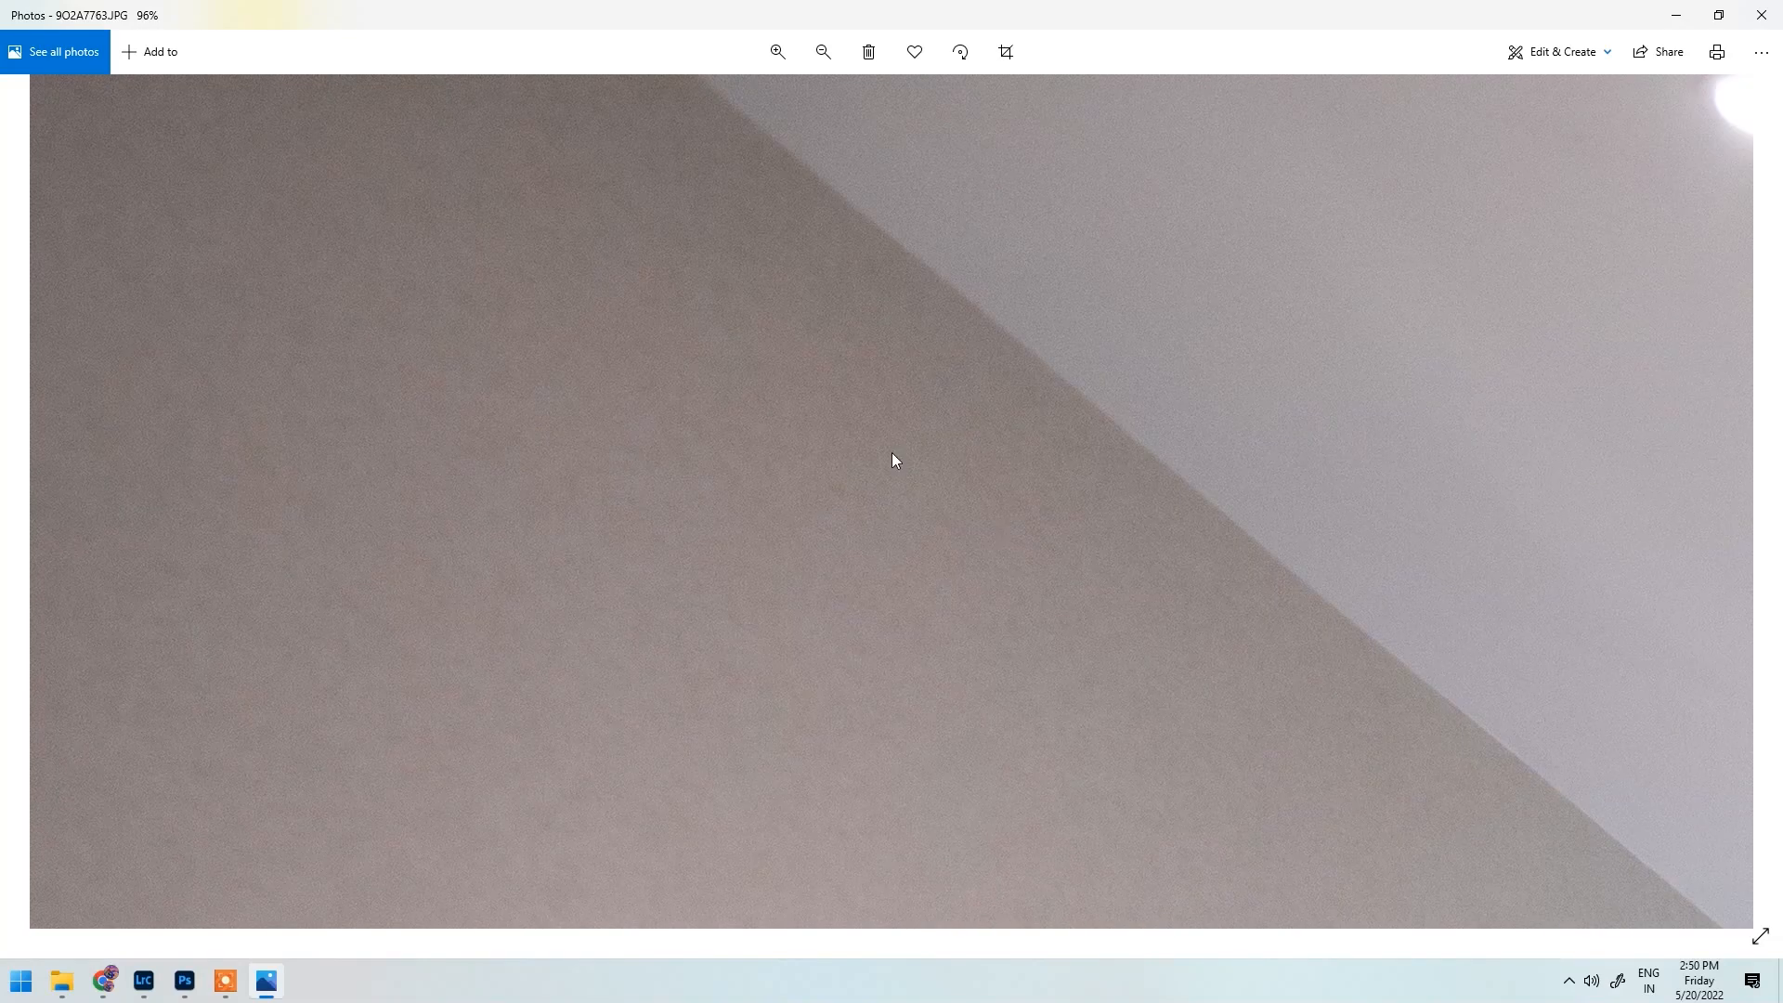
scroll(345, 499, "down", 4)
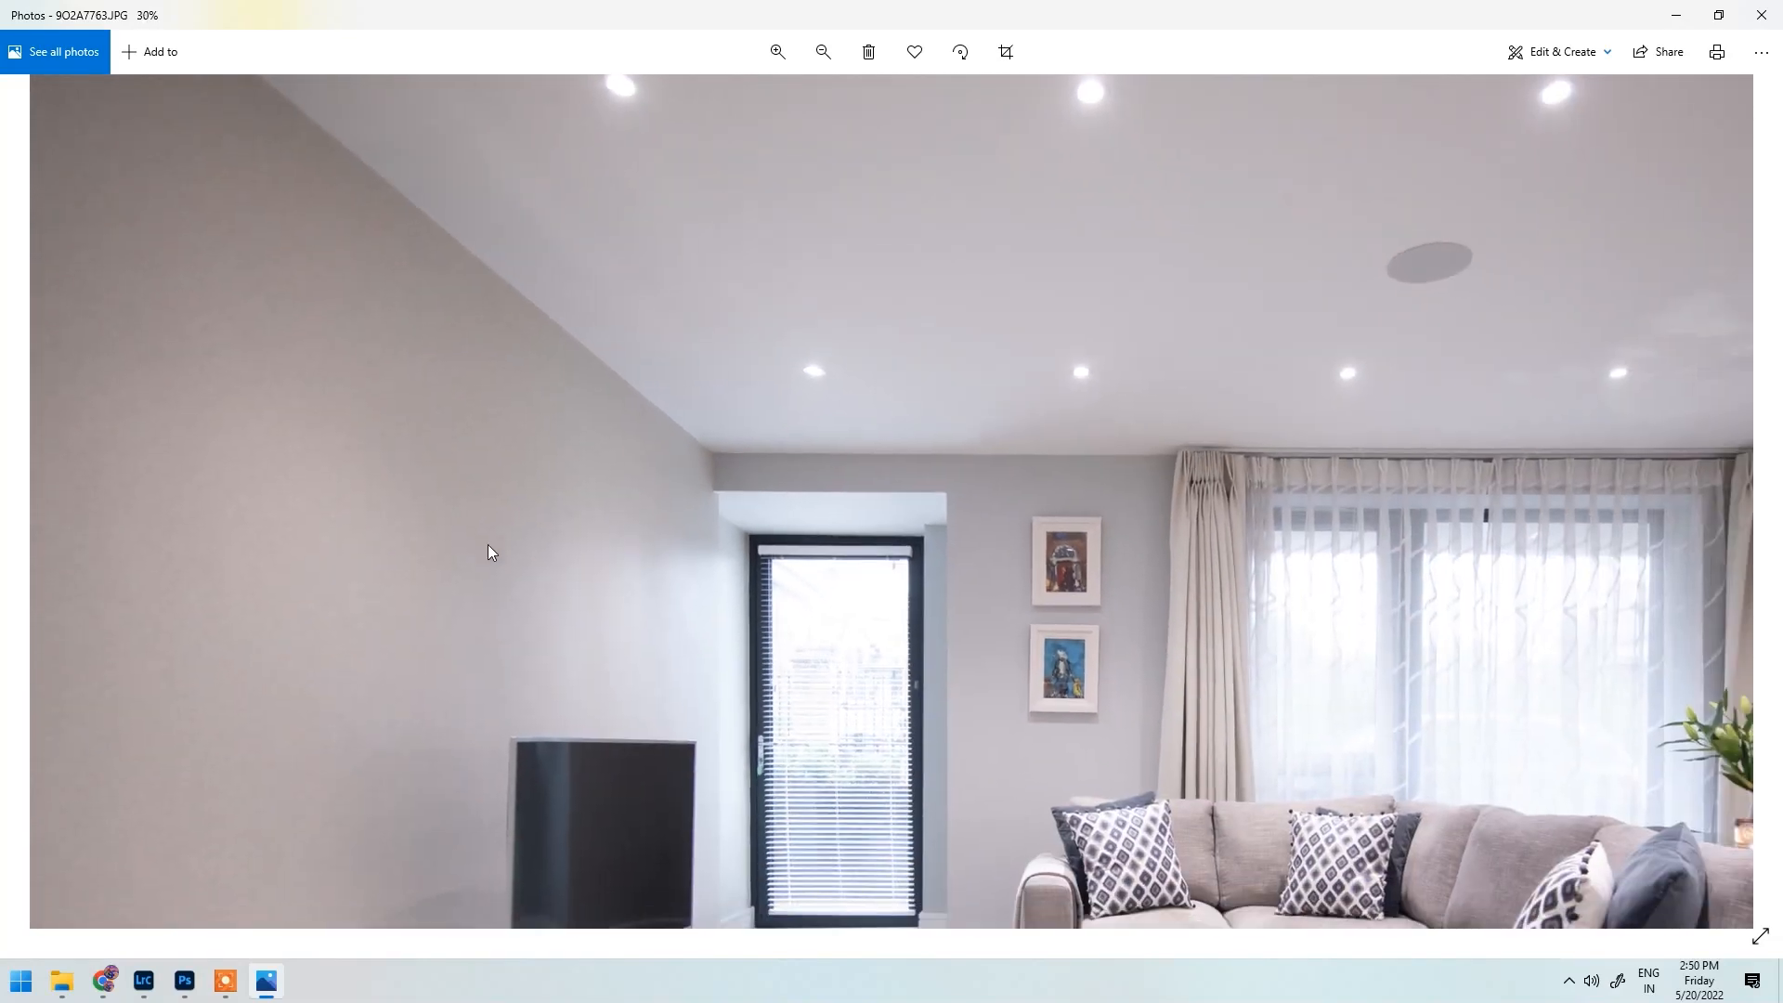
scroll(488, 544, "down", 1)
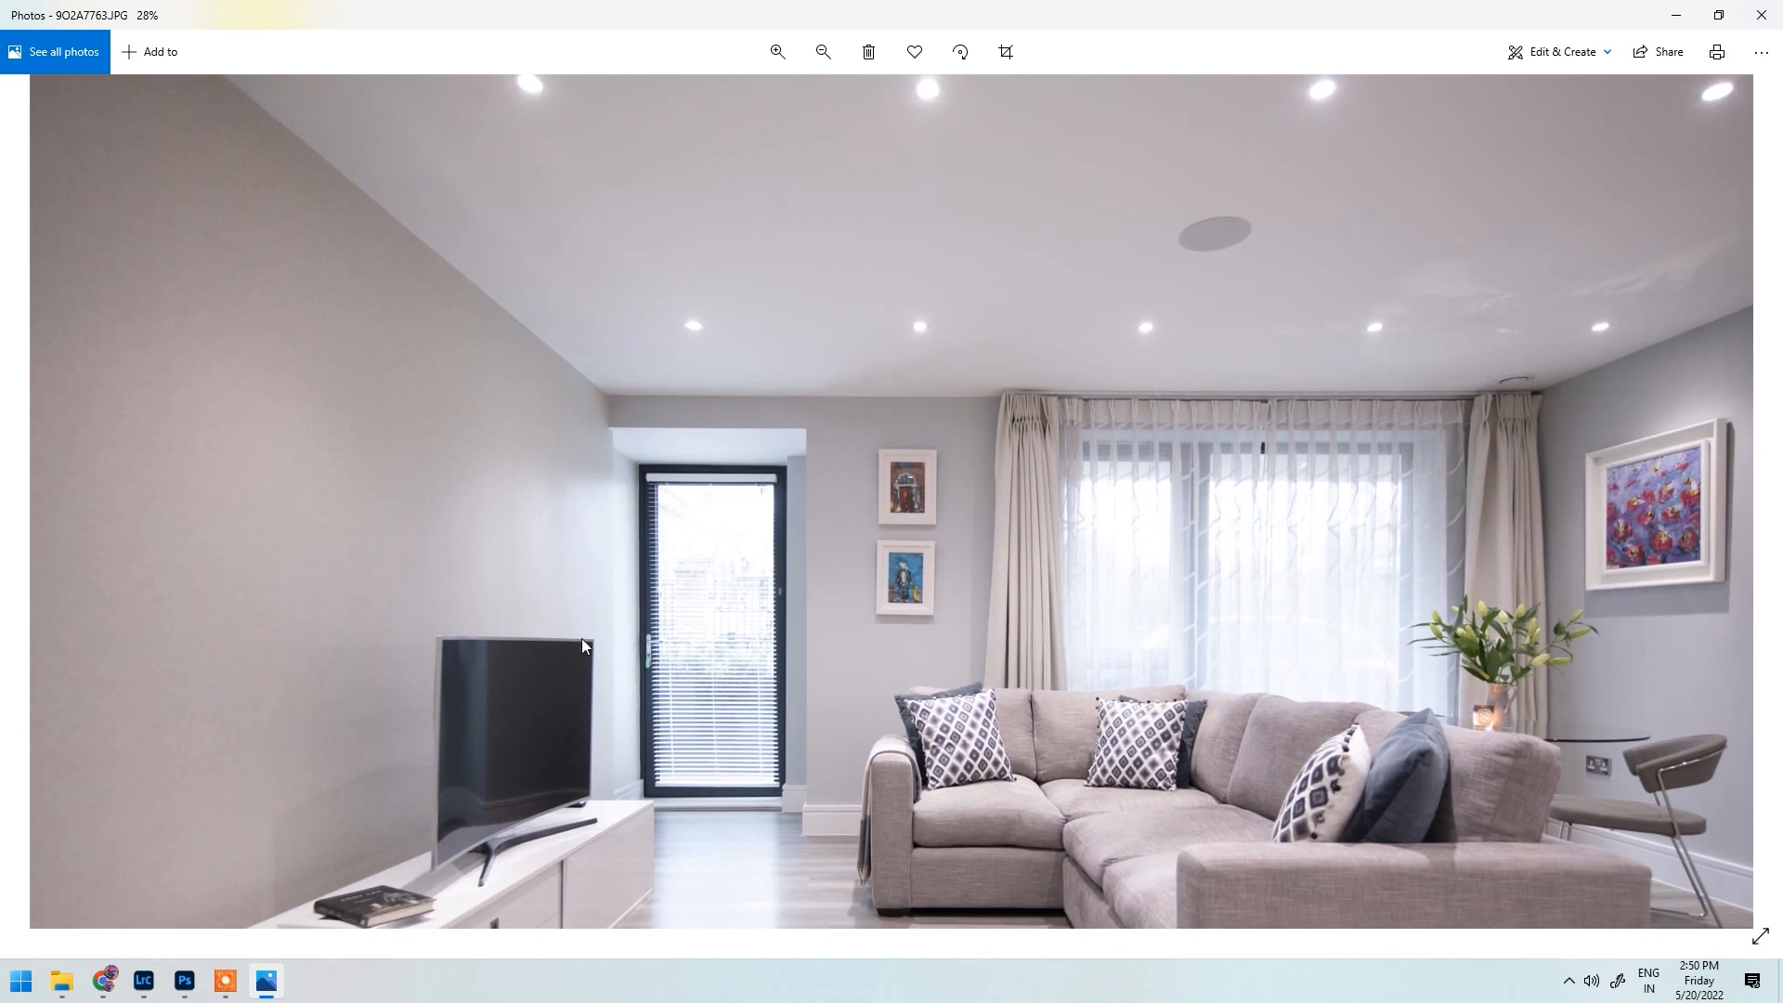
scroll(733, 672, "down", 1)
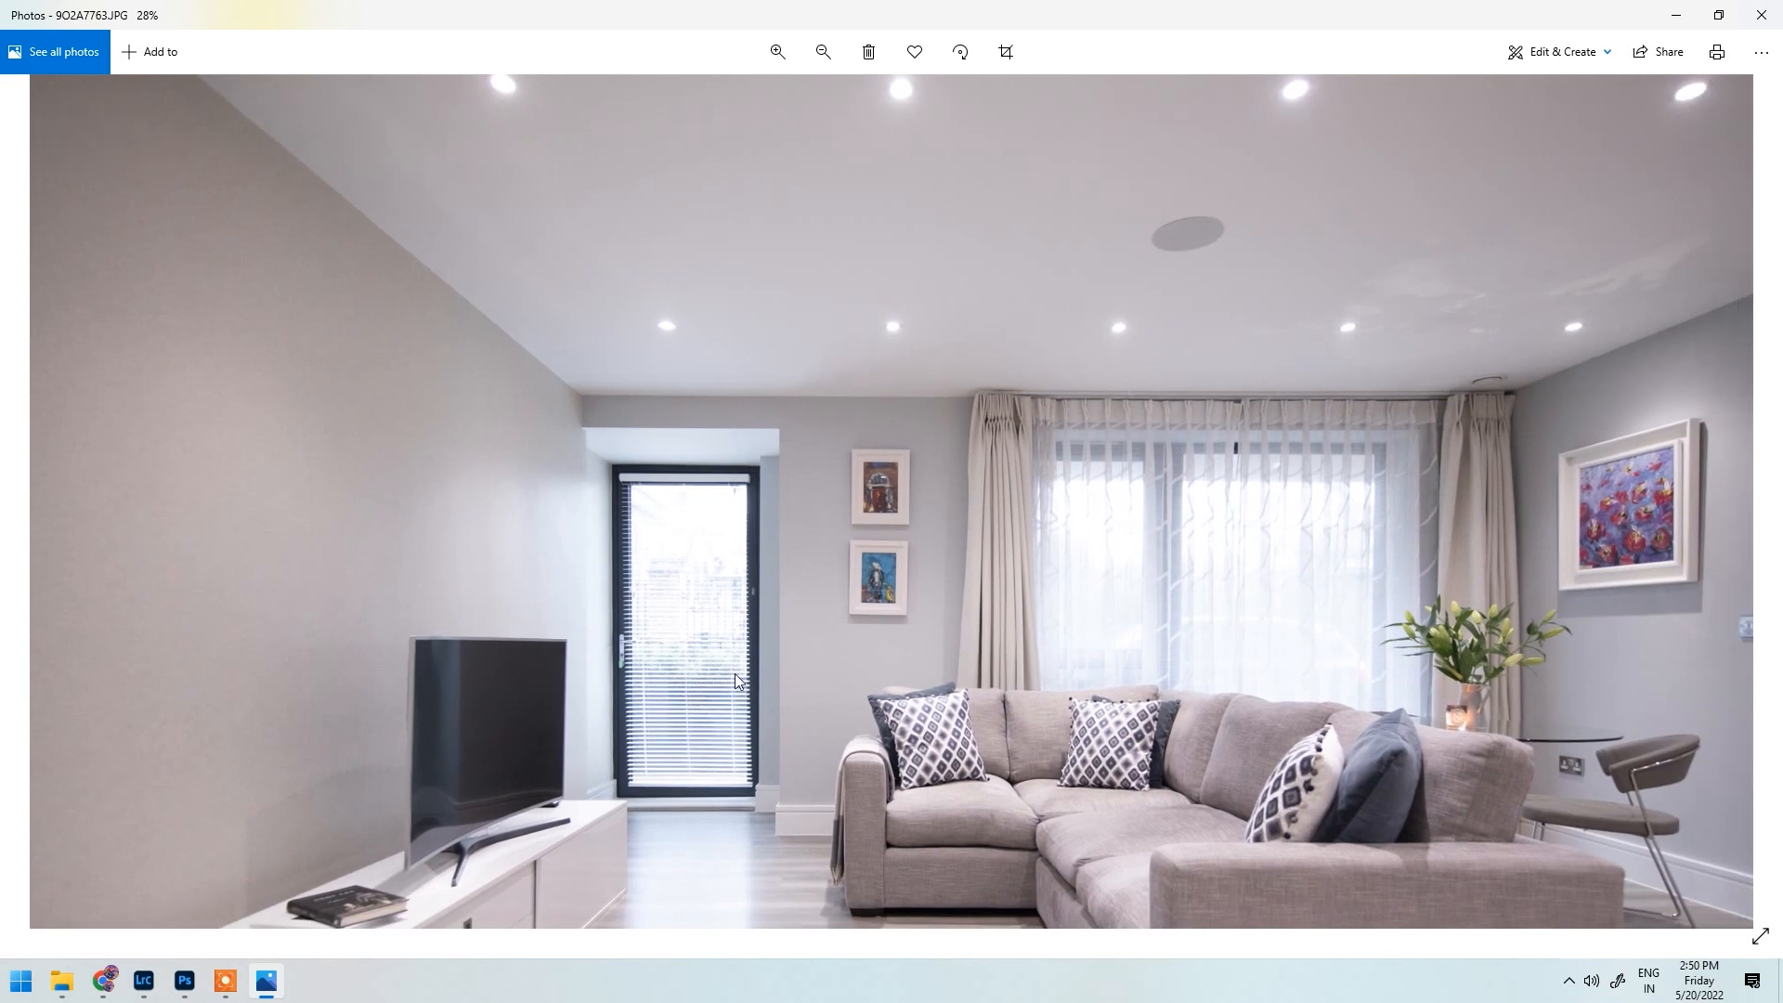
Step: Compare the bright and dark living room exposures 9O2A7763 and 9O2A7764 by switching between them
key("Right")
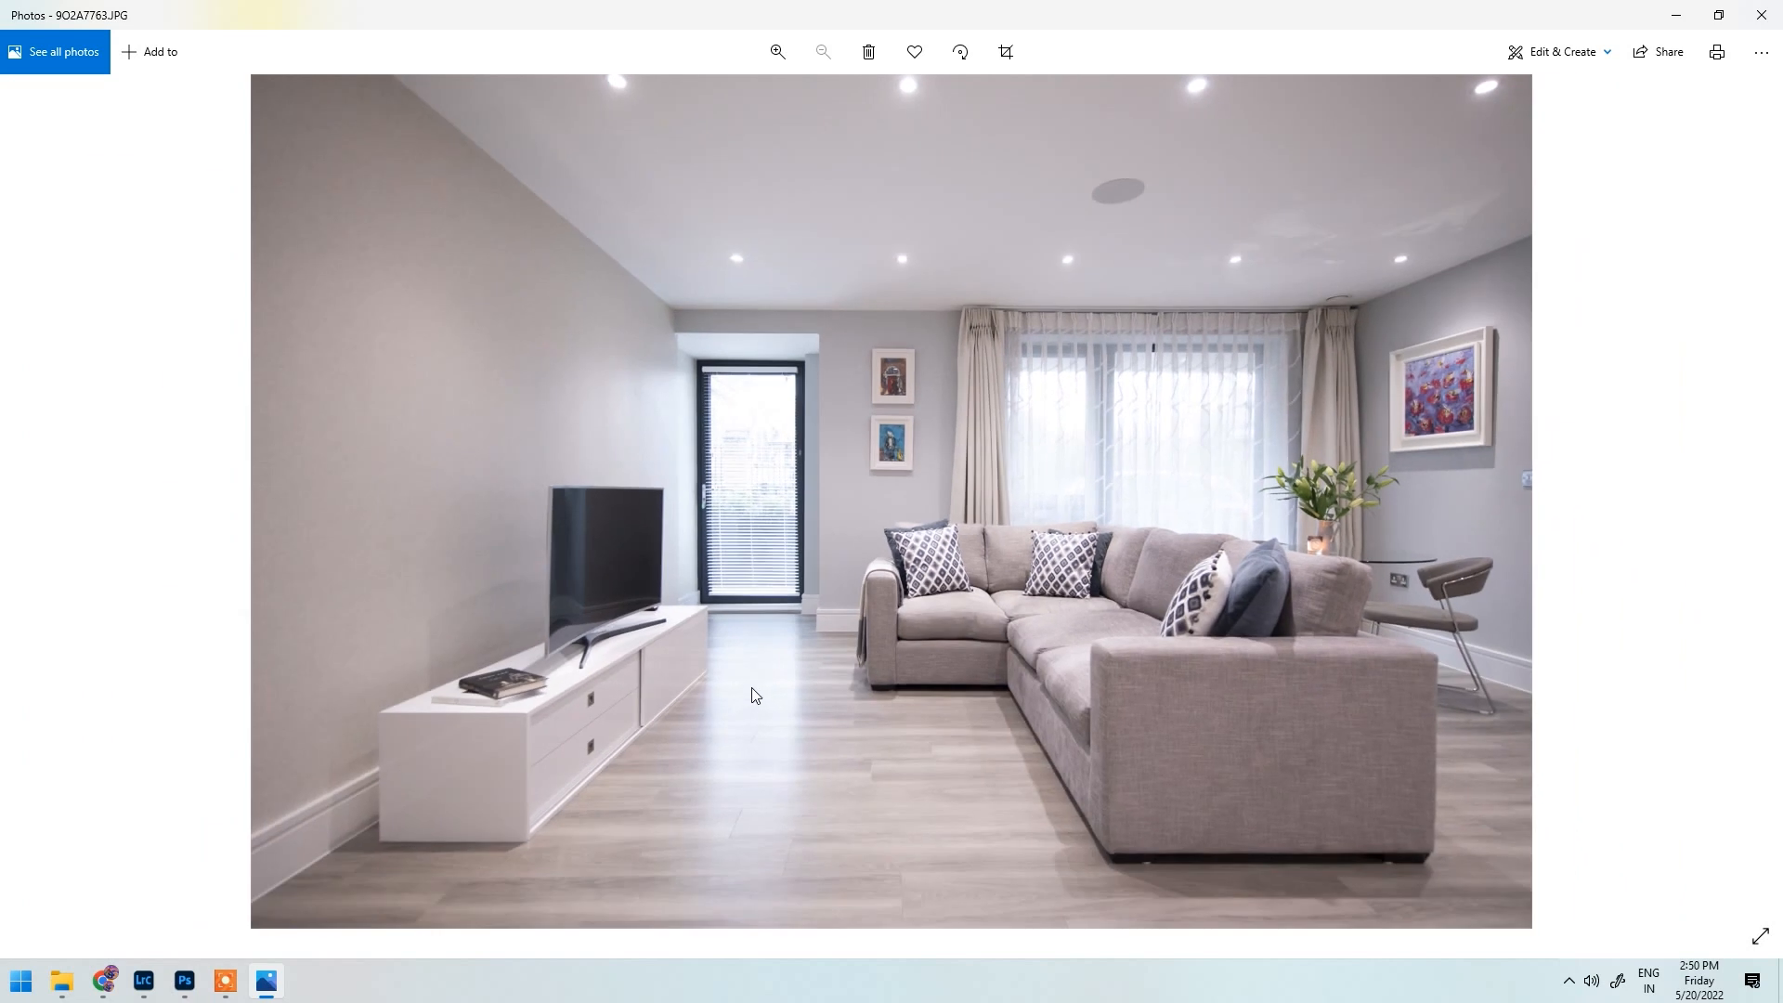
key("Right")
key("Left")
key("Right")
key("Left")
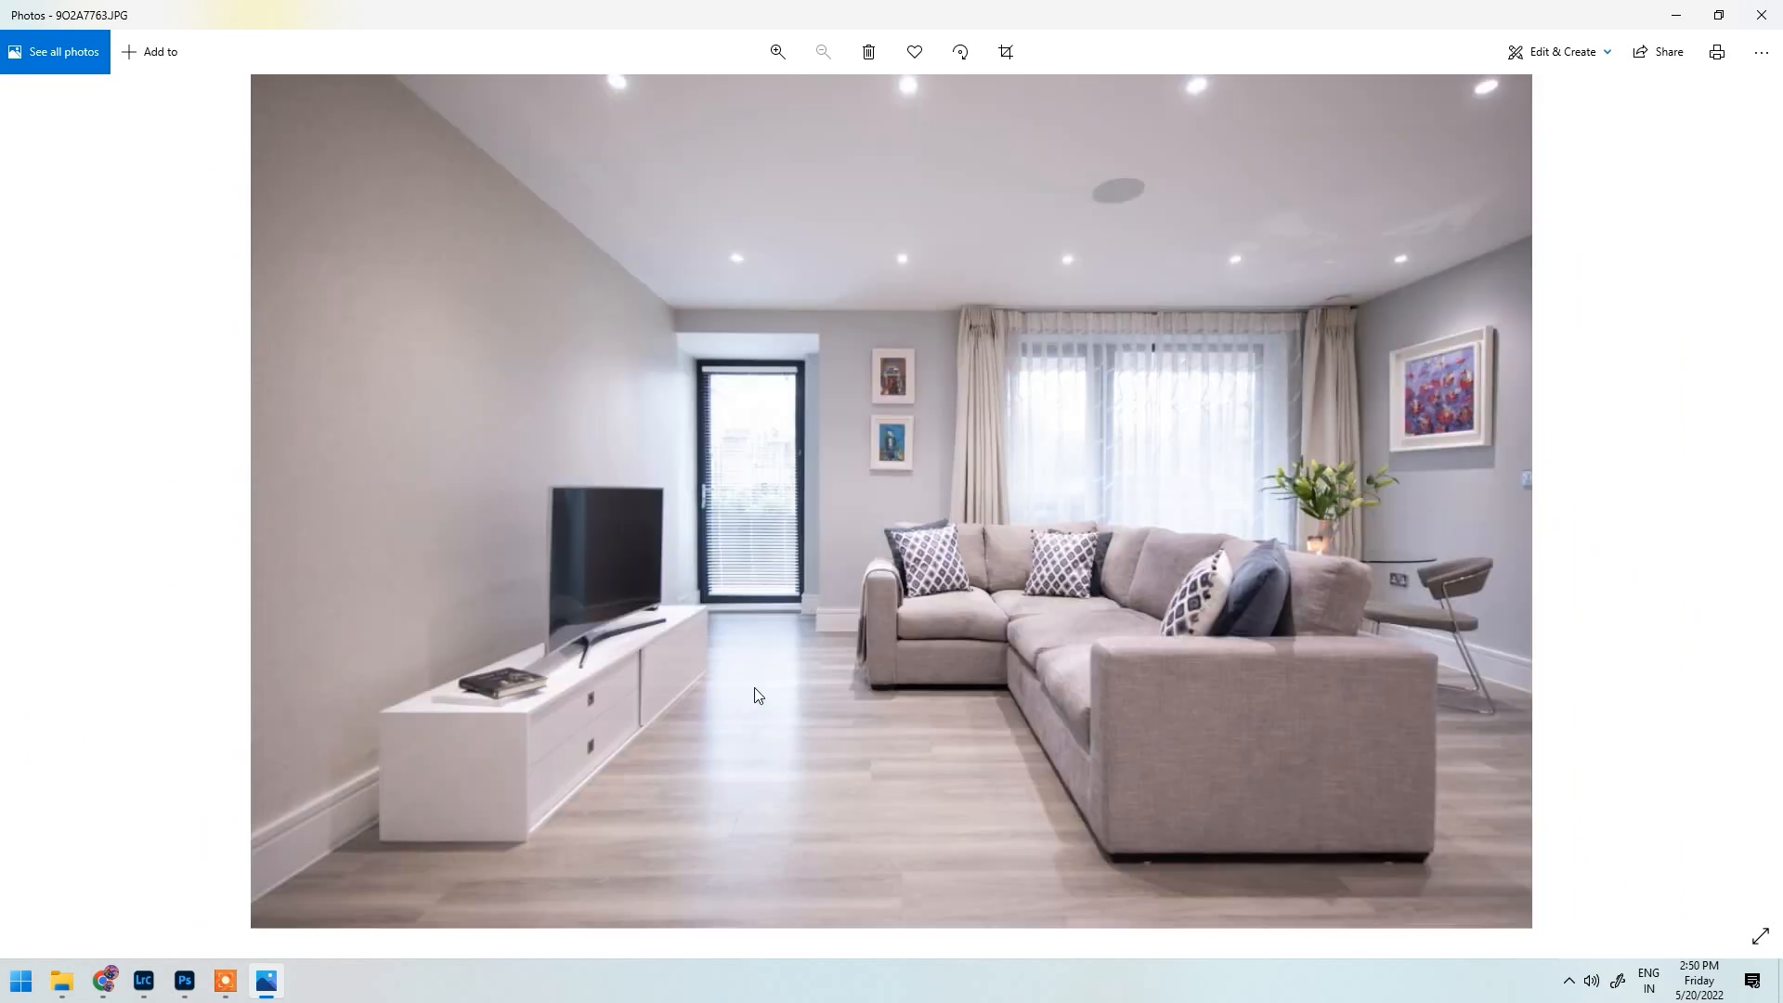
key("Right")
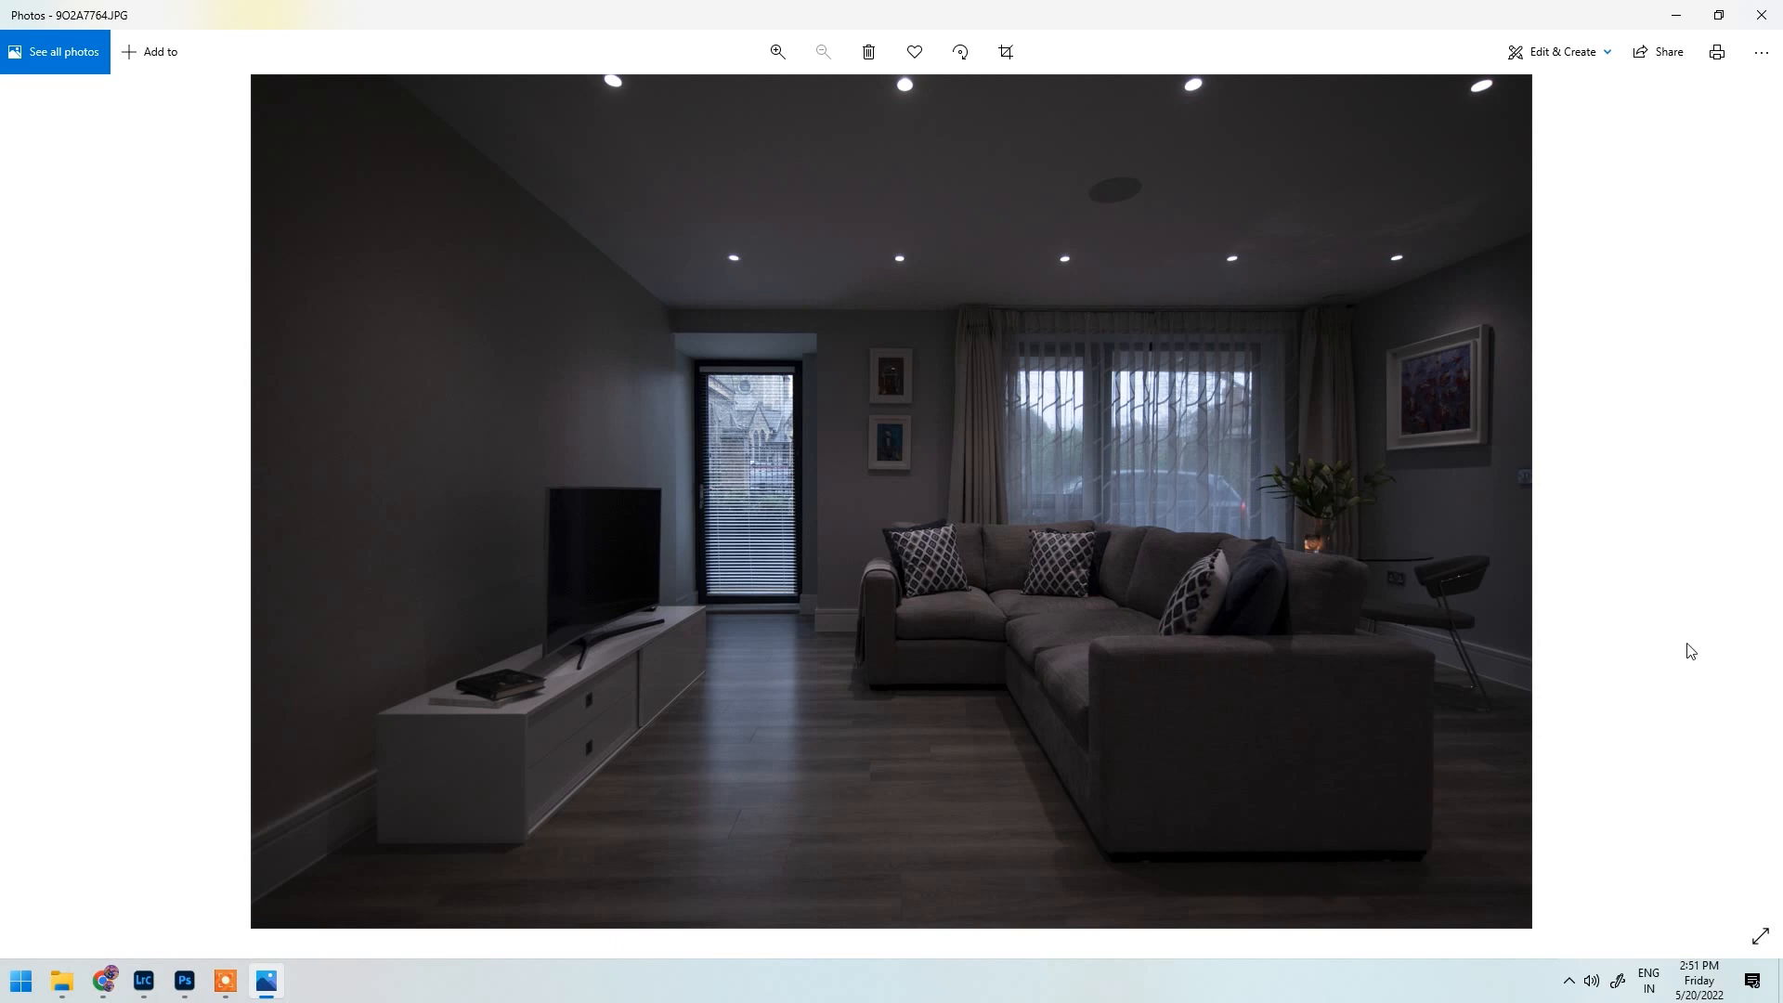
scroll(1393, 582, "up", 2)
scroll(1402, 585, "down", 2)
Step: Compare the bright and dark exposures of the open kitchen with sofa, 9O2A7765 and 9O2A7766
key("Right")
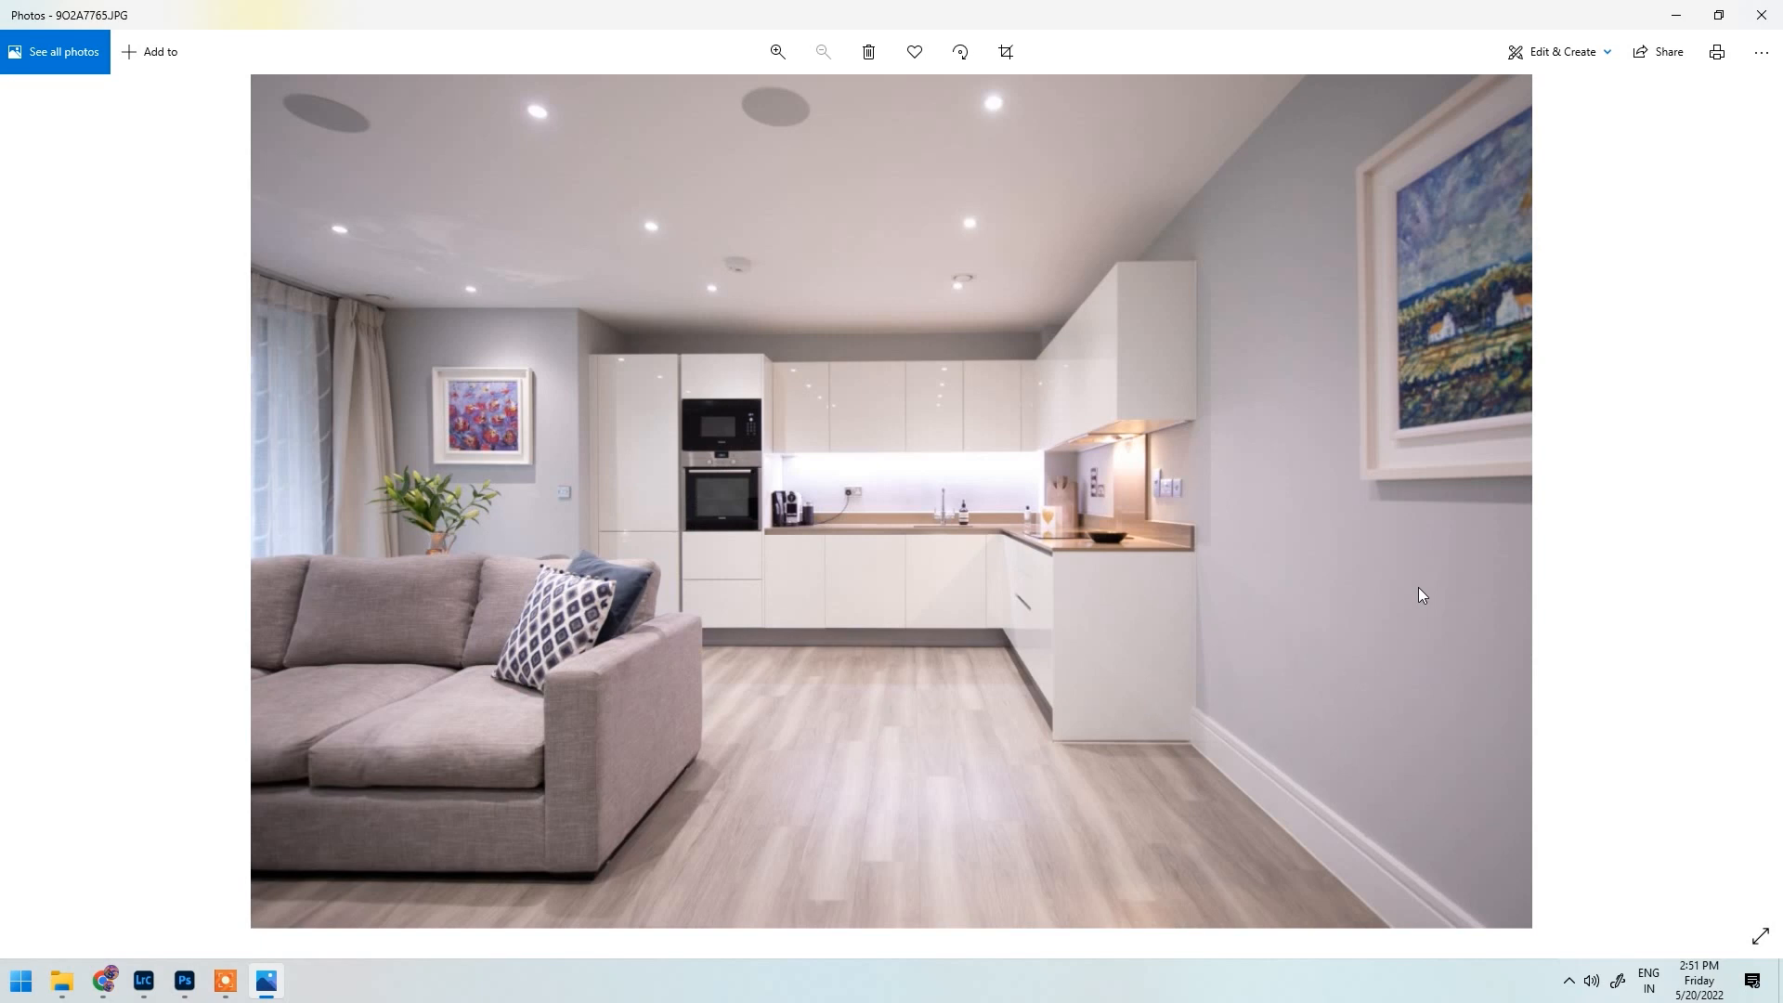
key("Right")
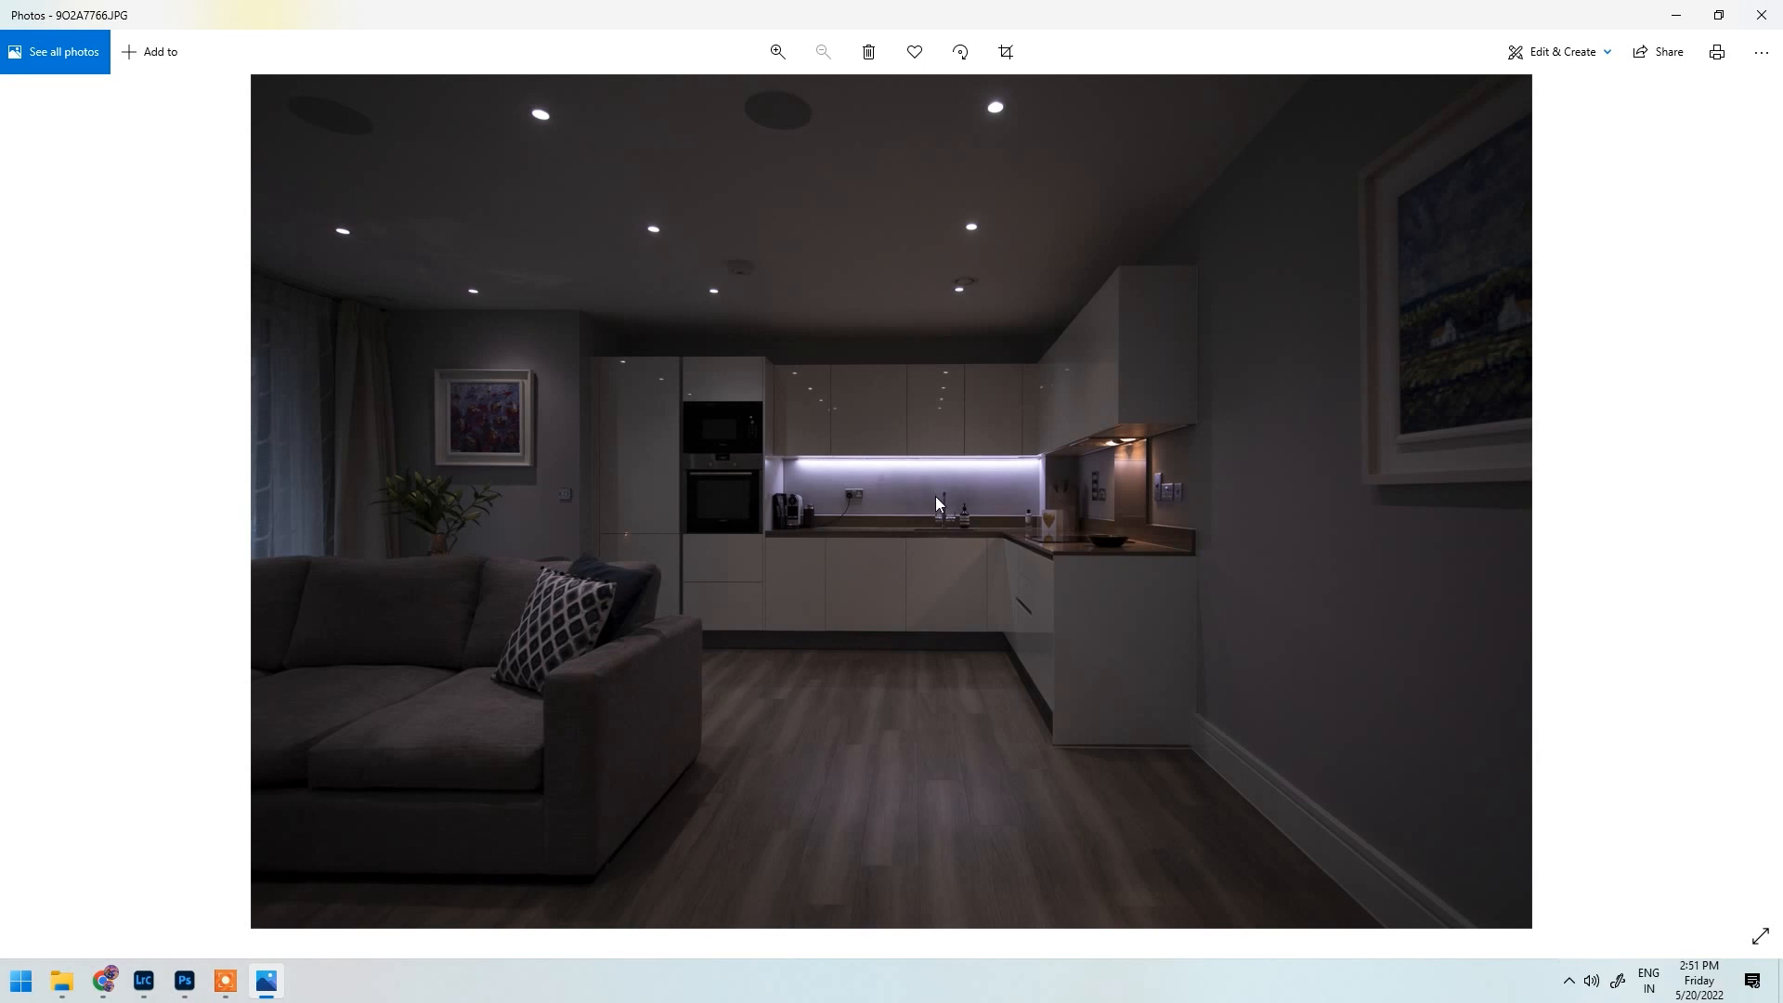
scroll(342, 315, "up", 2)
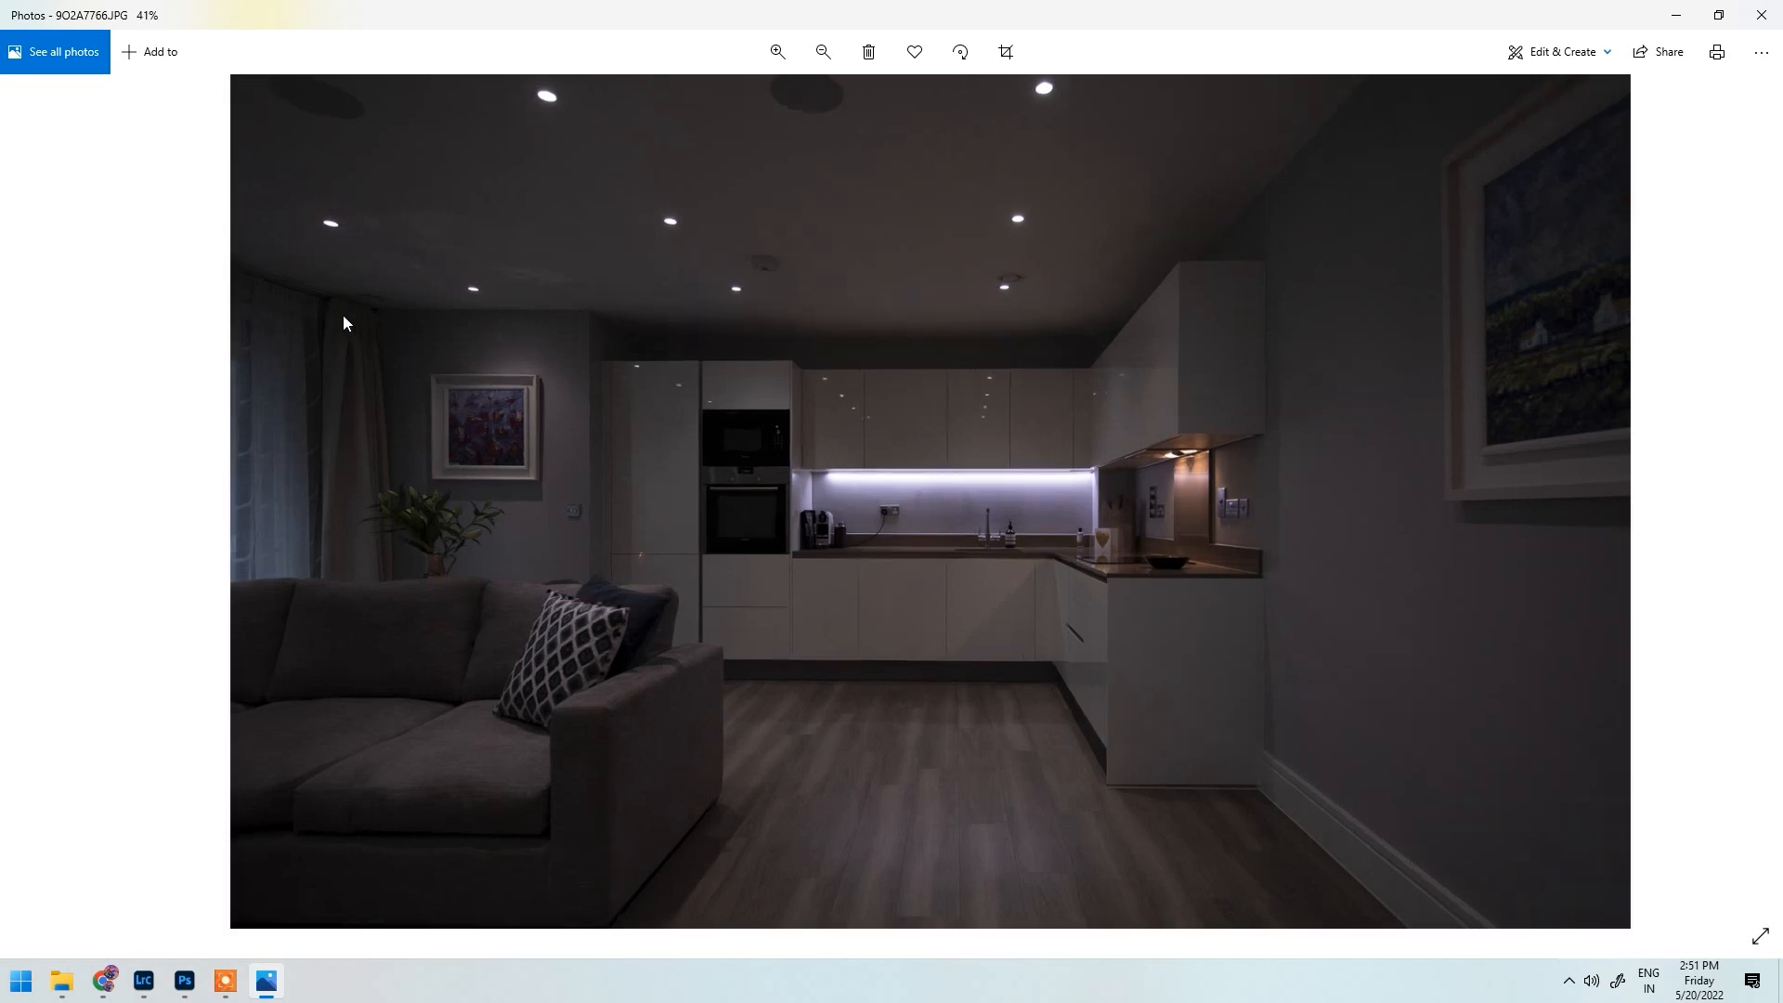
scroll(588, 358, "down", 3)
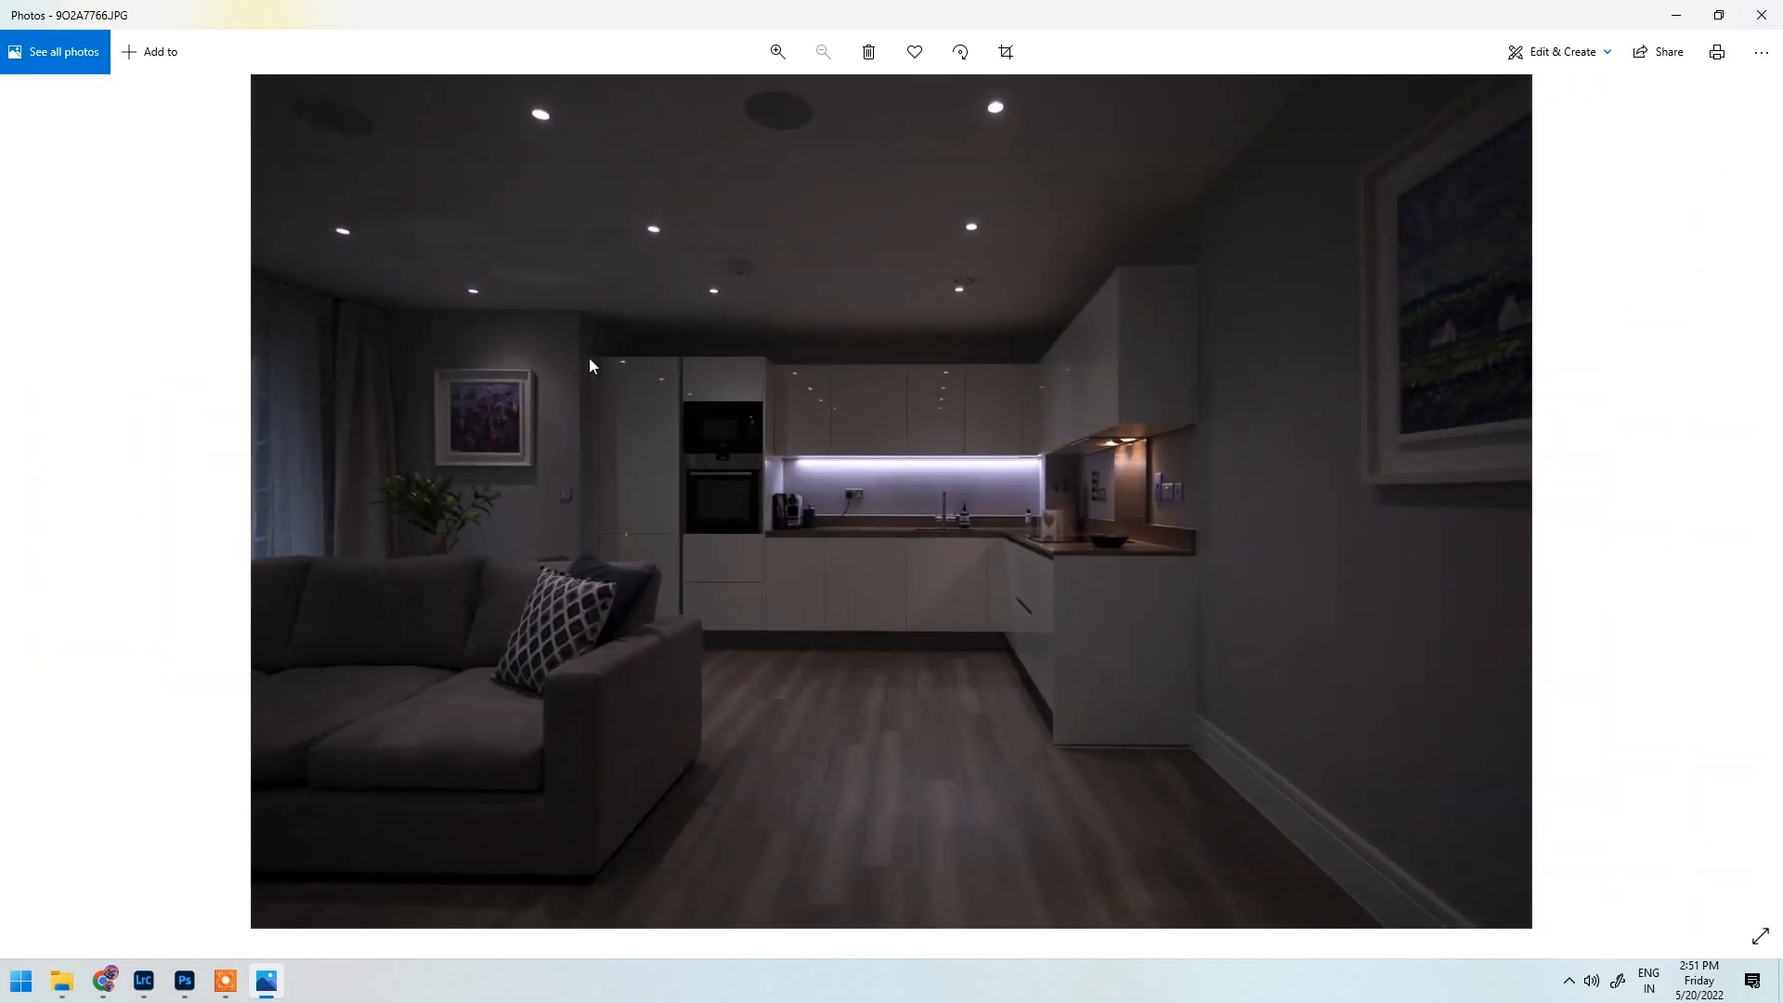
key("Left")
key("Right")
key("Left")
key("Right")
key("Left")
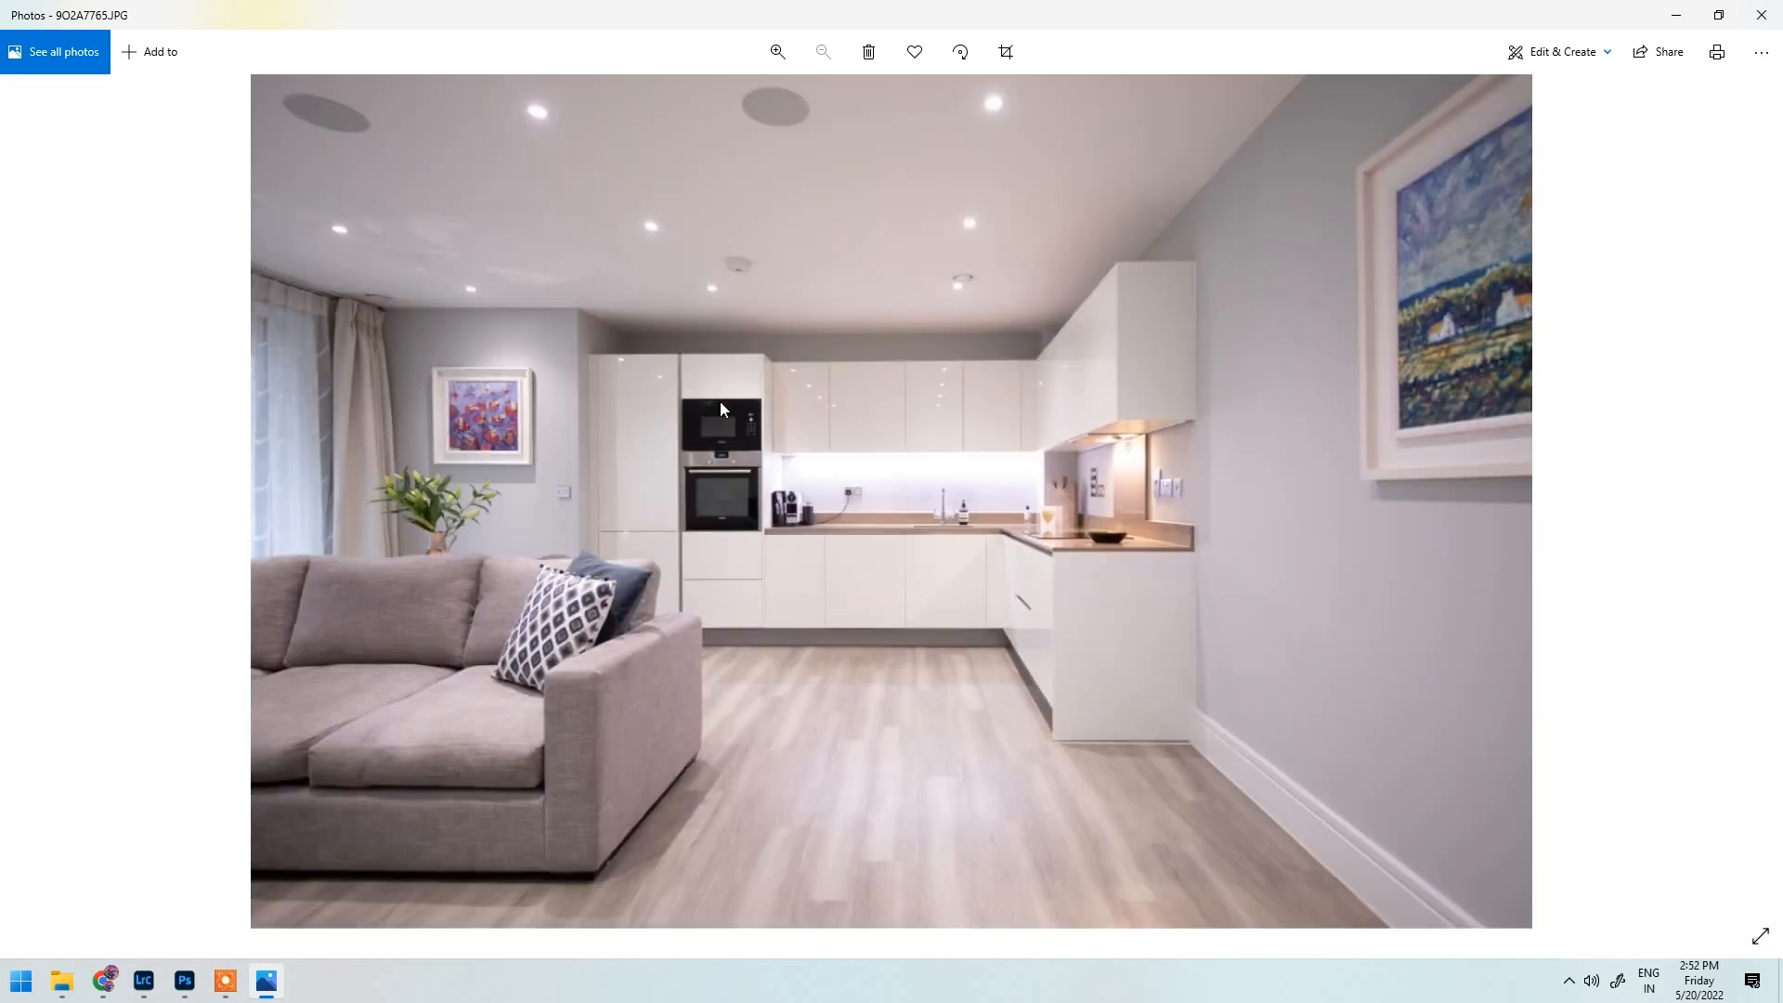
Step: Compare the kitchen close-up exposures 9O2A7771 and 9O2A7772, and go back to the kitchen-and-sofa photo 9O2A7765
key("Right")
key("Right")
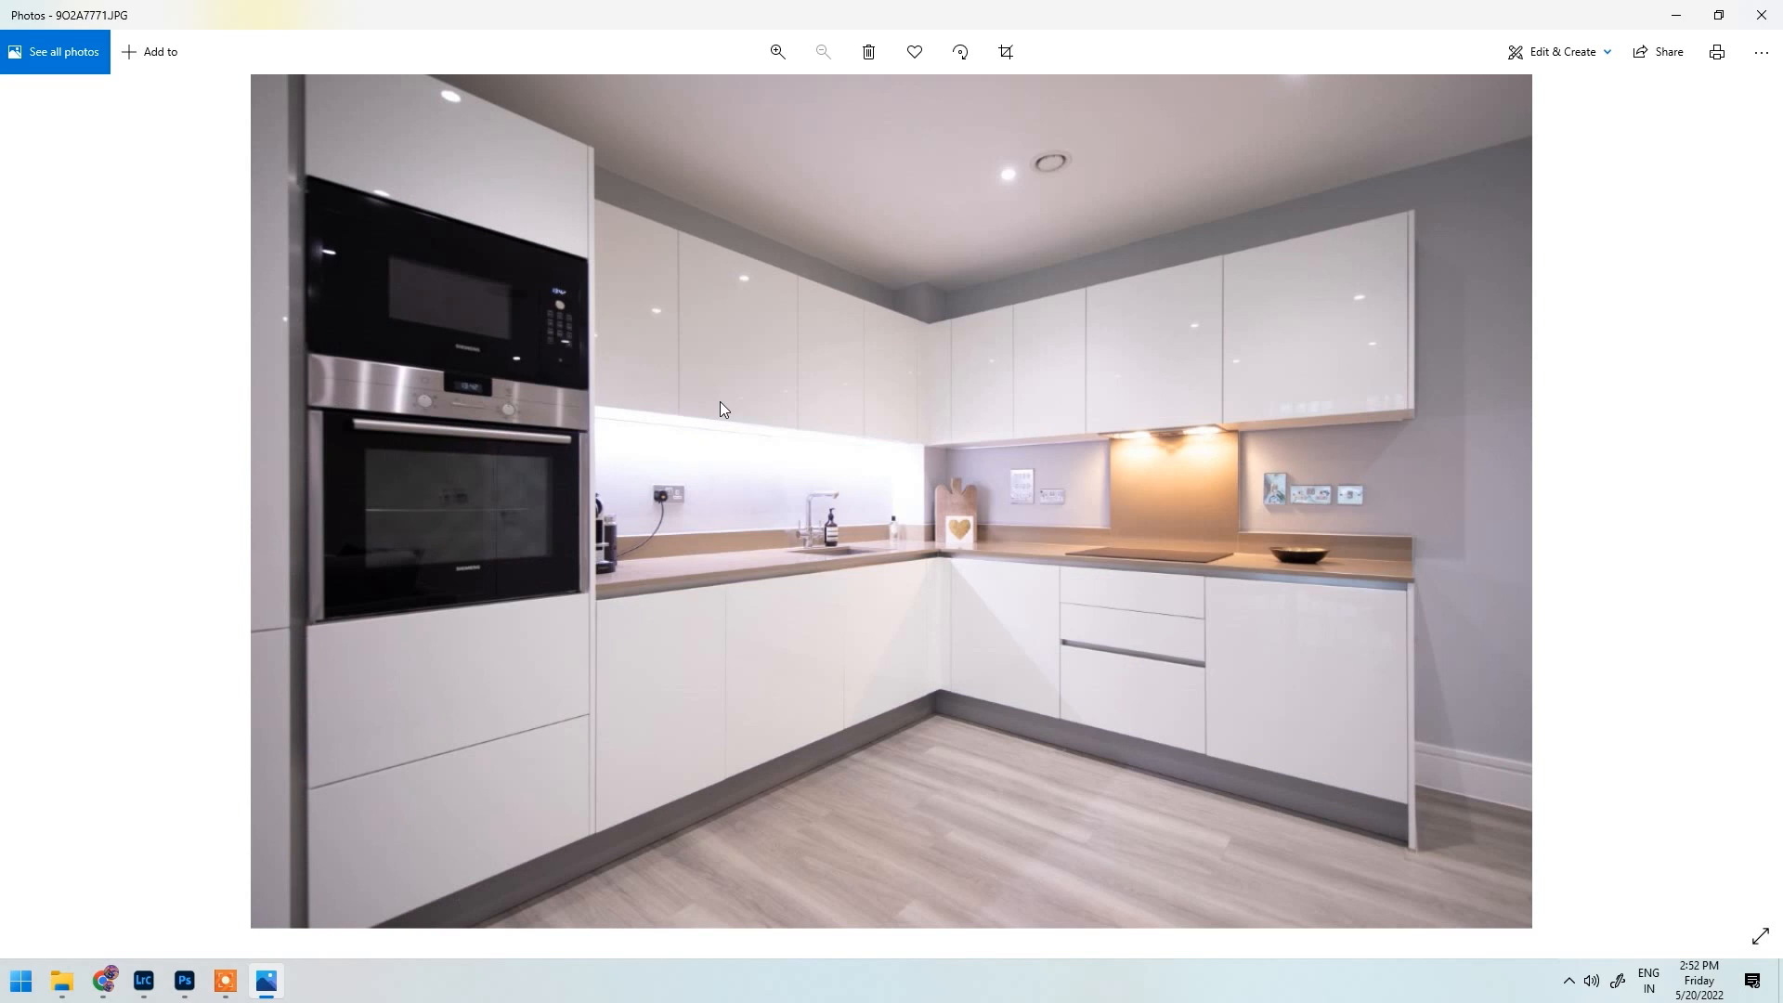
key("Right")
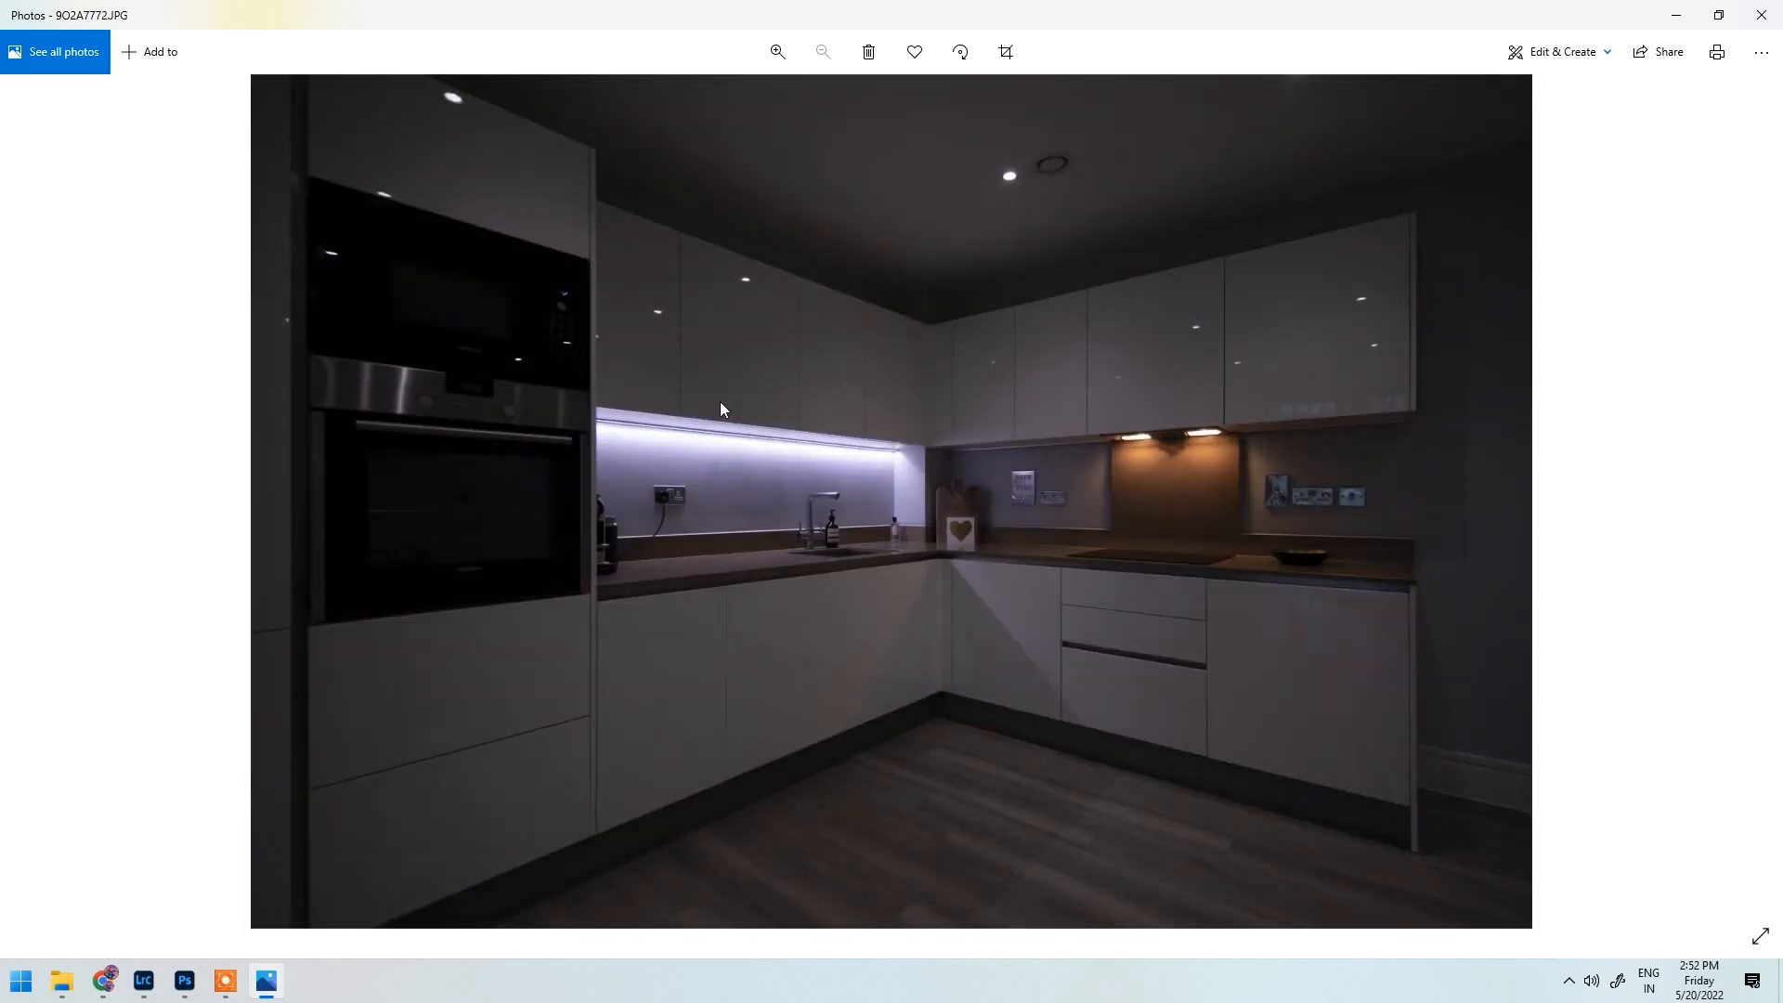
key("Left")
key("Right")
key("Left")
key("Left")
key("Right")
key("Left")
key("Left")
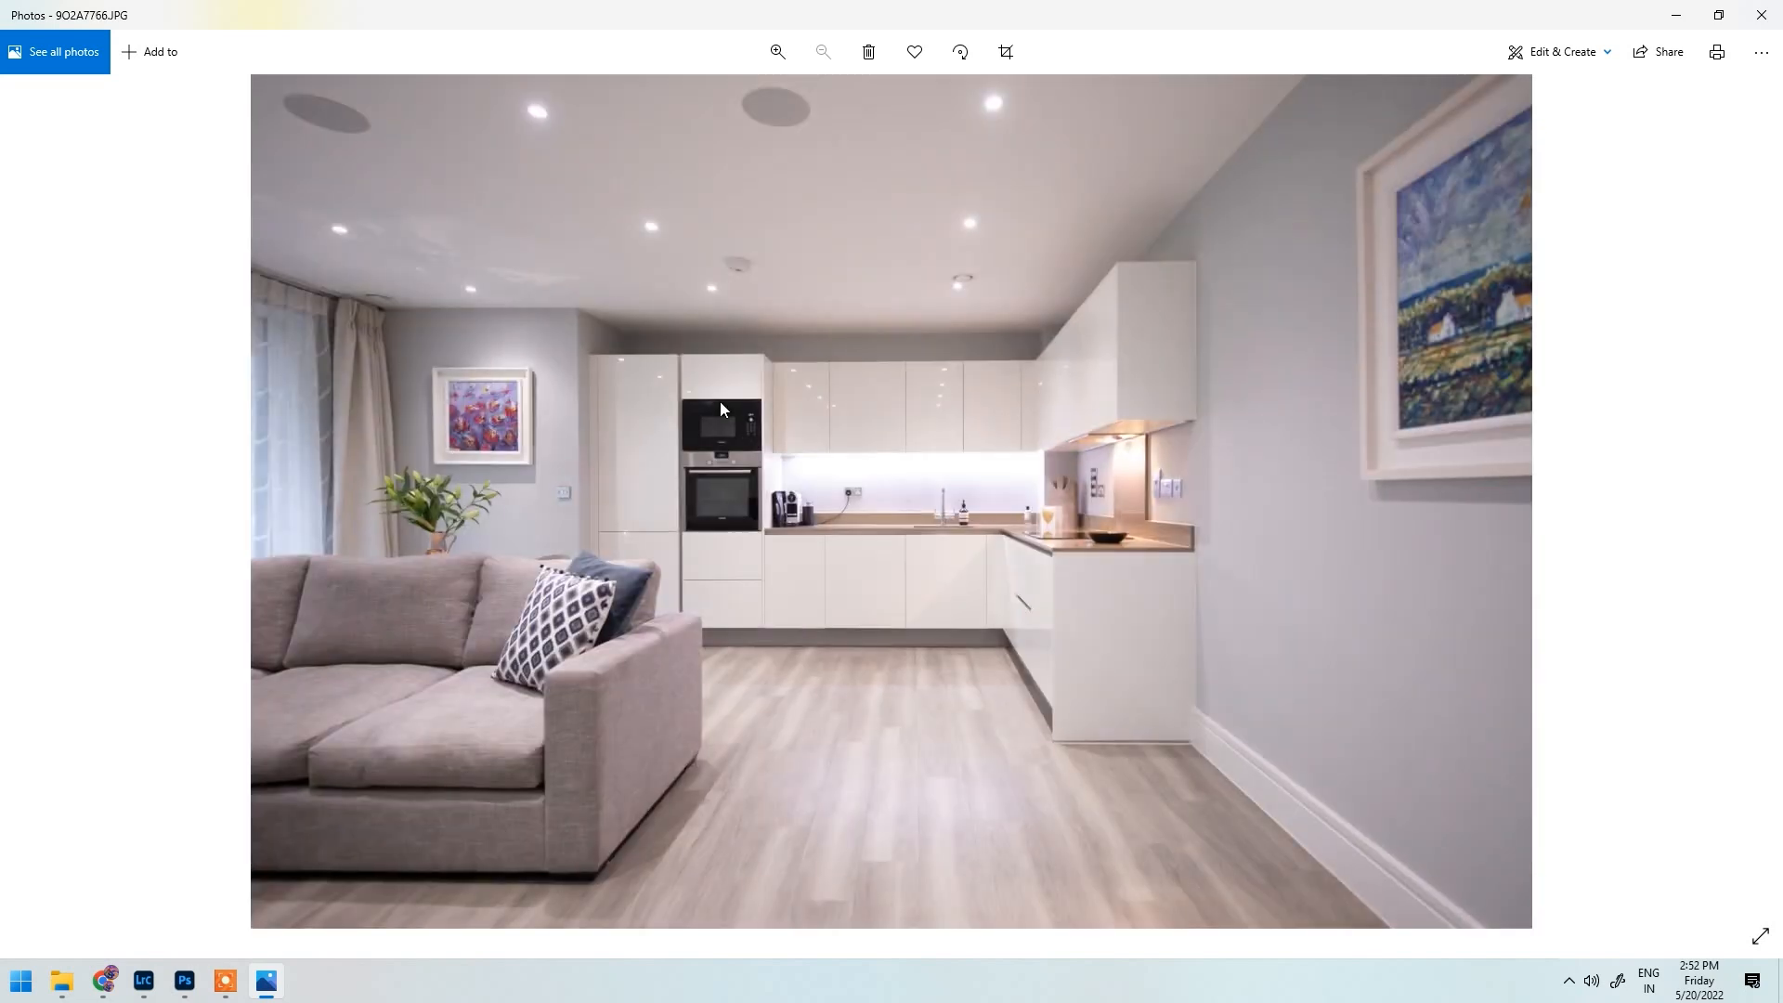
Step: Compare the kitchen close-up exposures 9O2A7771 and 9O2A7772 by switching between them repeatedly, and close the photo viewer
key("Right")
key("Right")
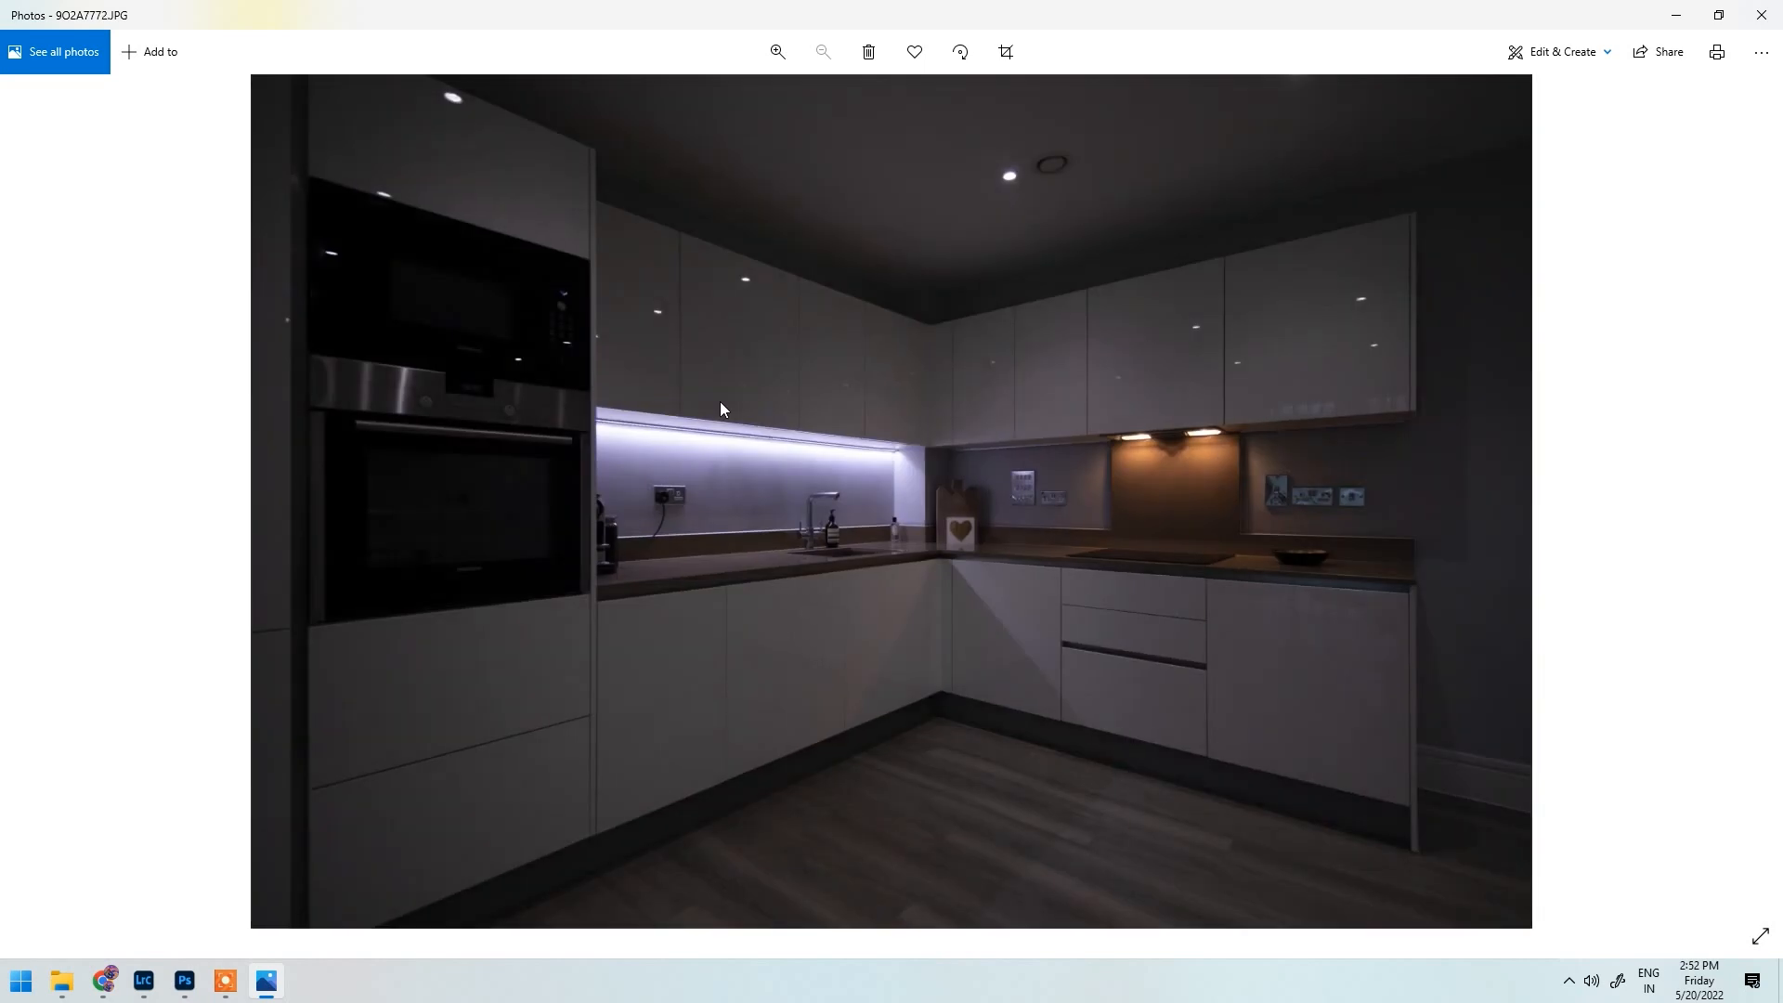
key("Left")
key("Right")
key("Left")
key("Right")
key("Left")
key("Right")
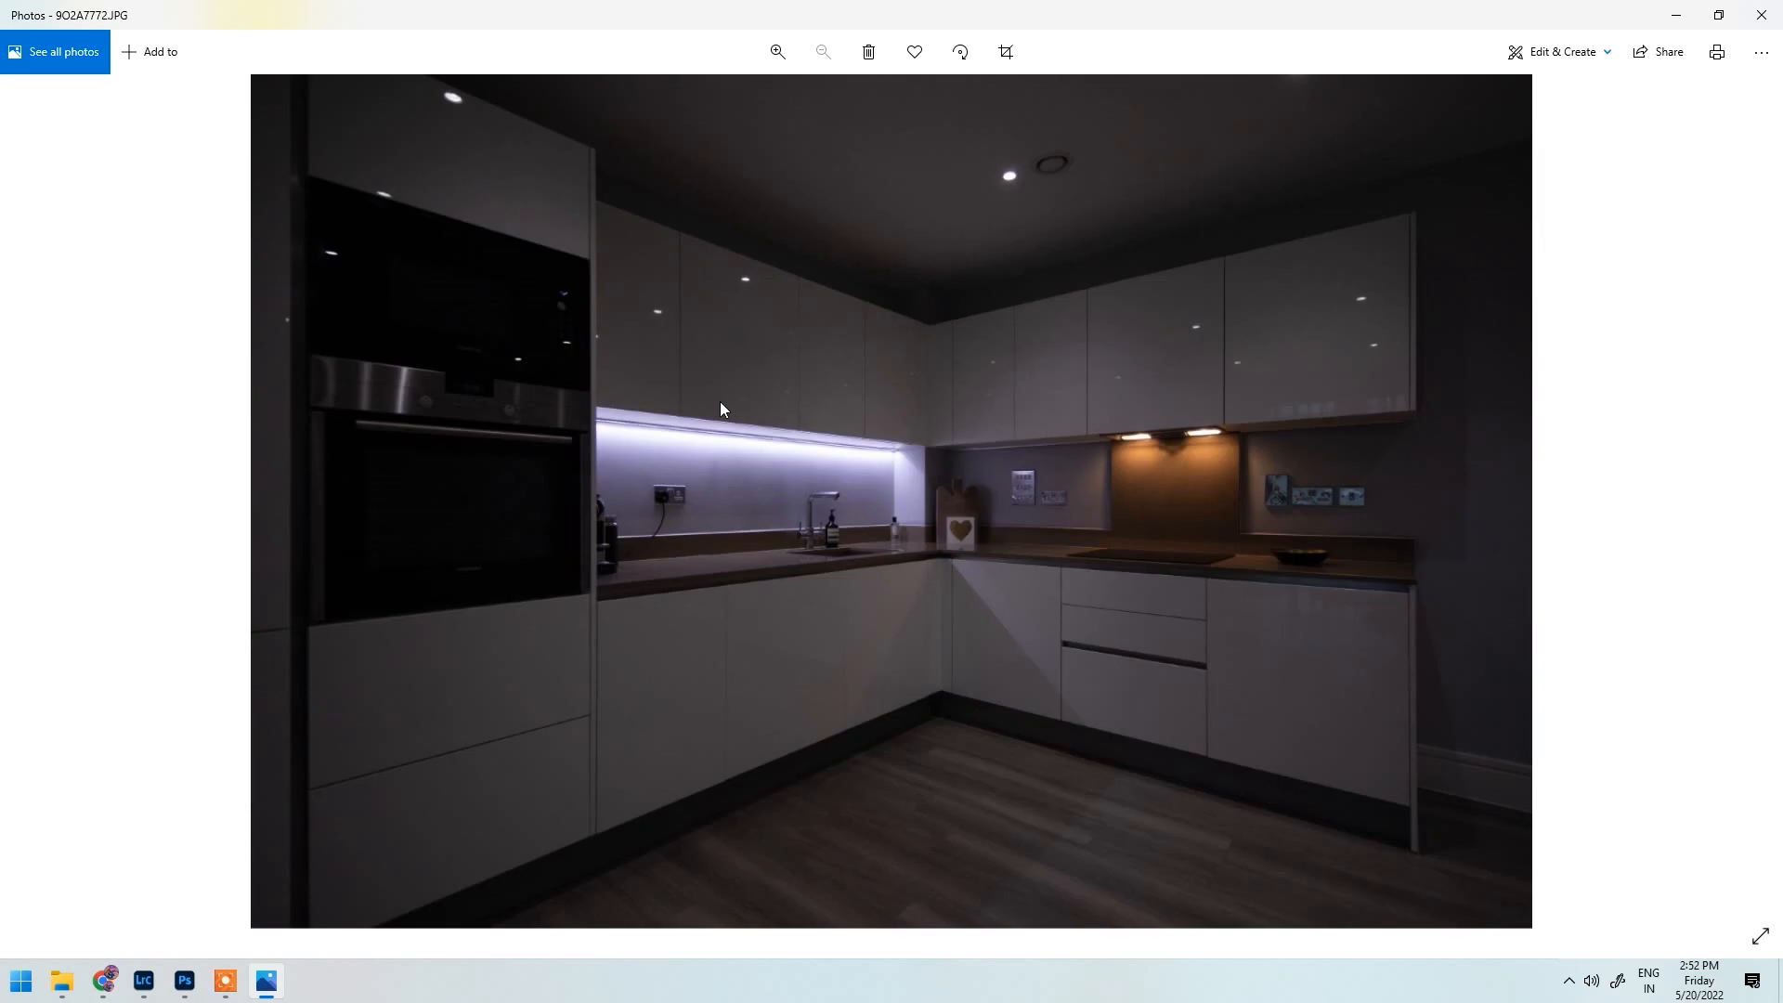
key("Left")
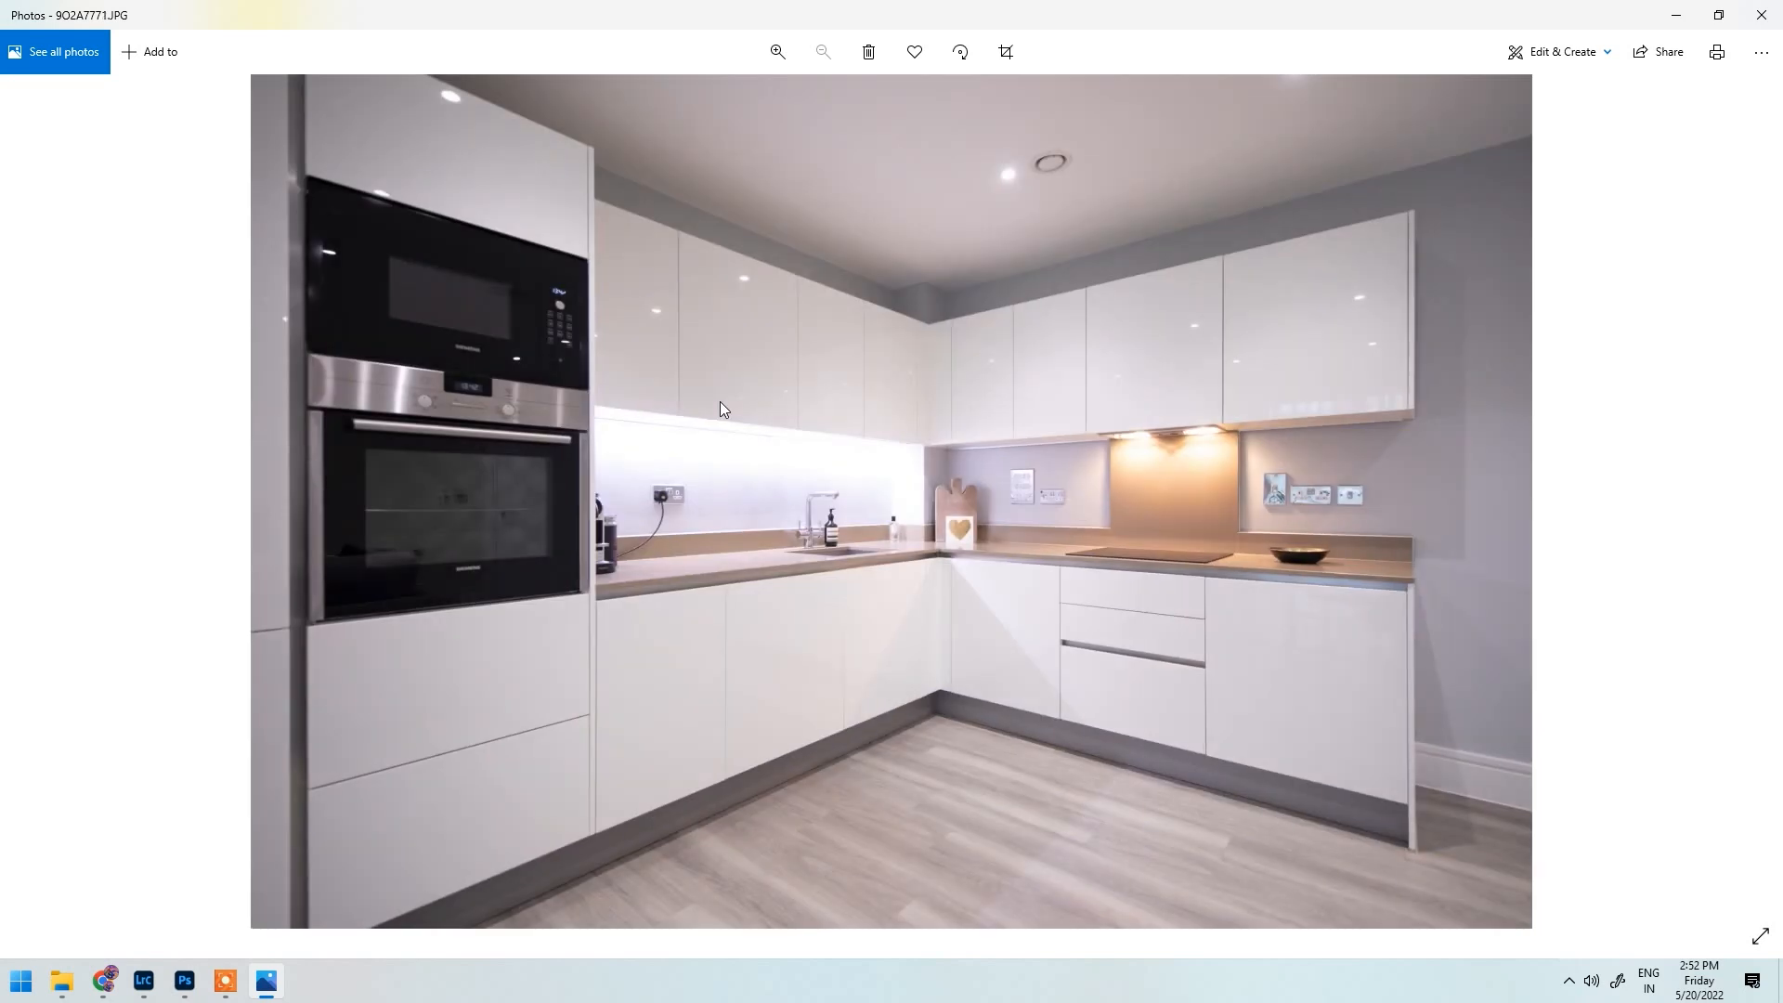
key("Right")
key("Left")
key("Right")
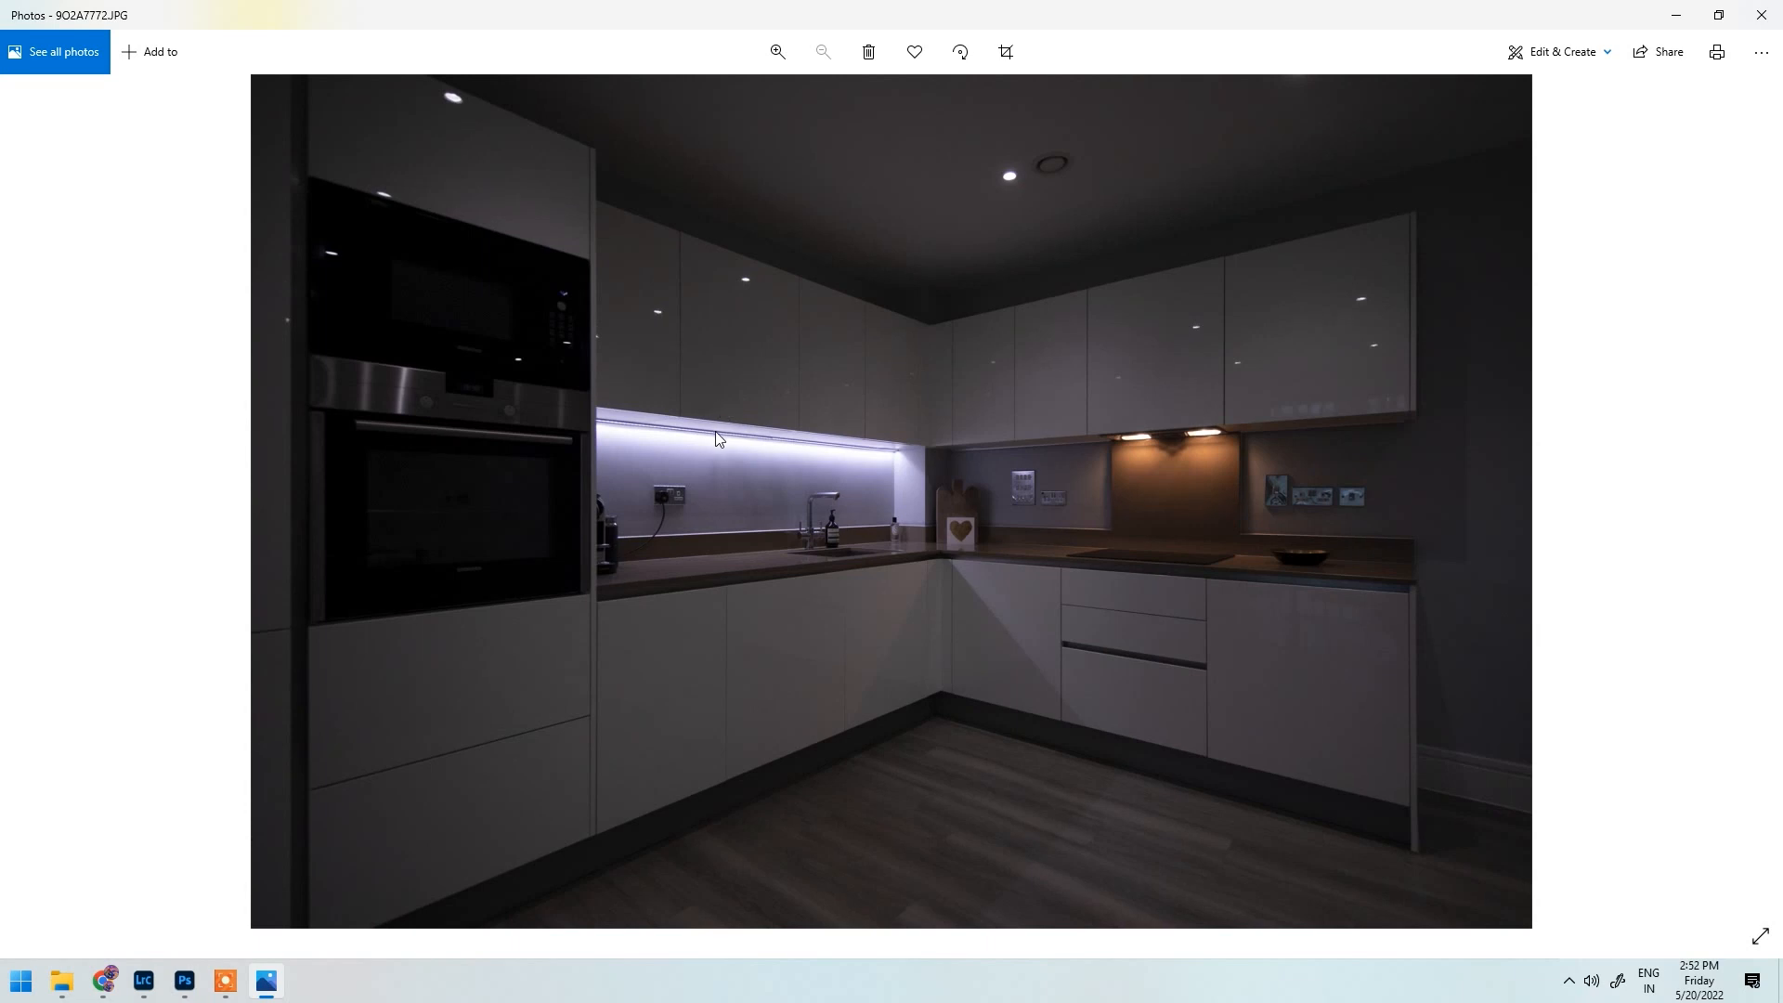
key("Right")
key("Right")
key("Left")
key("Left")
left_click(1769, 13)
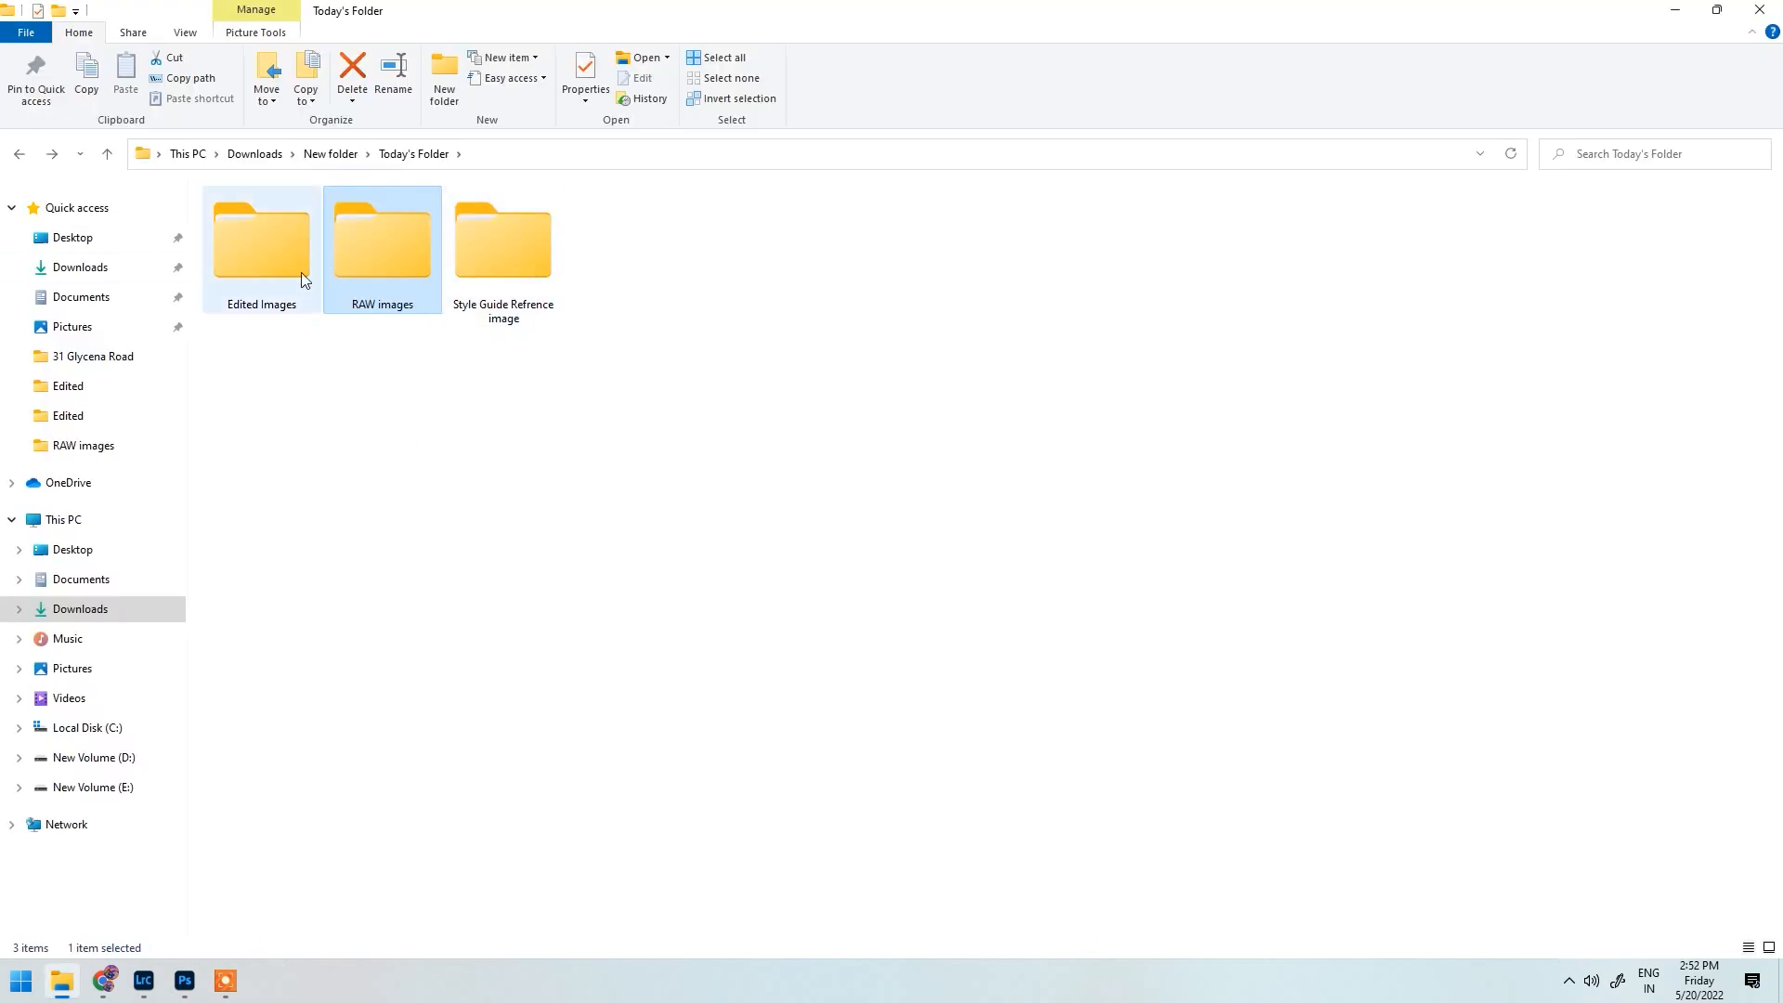
Step: Open the photo 9O2A5244 from the Style Guide Refrence image folder and inspect its sofa, walls and ceiling up close
double_click(486, 244)
double_click(280, 275)
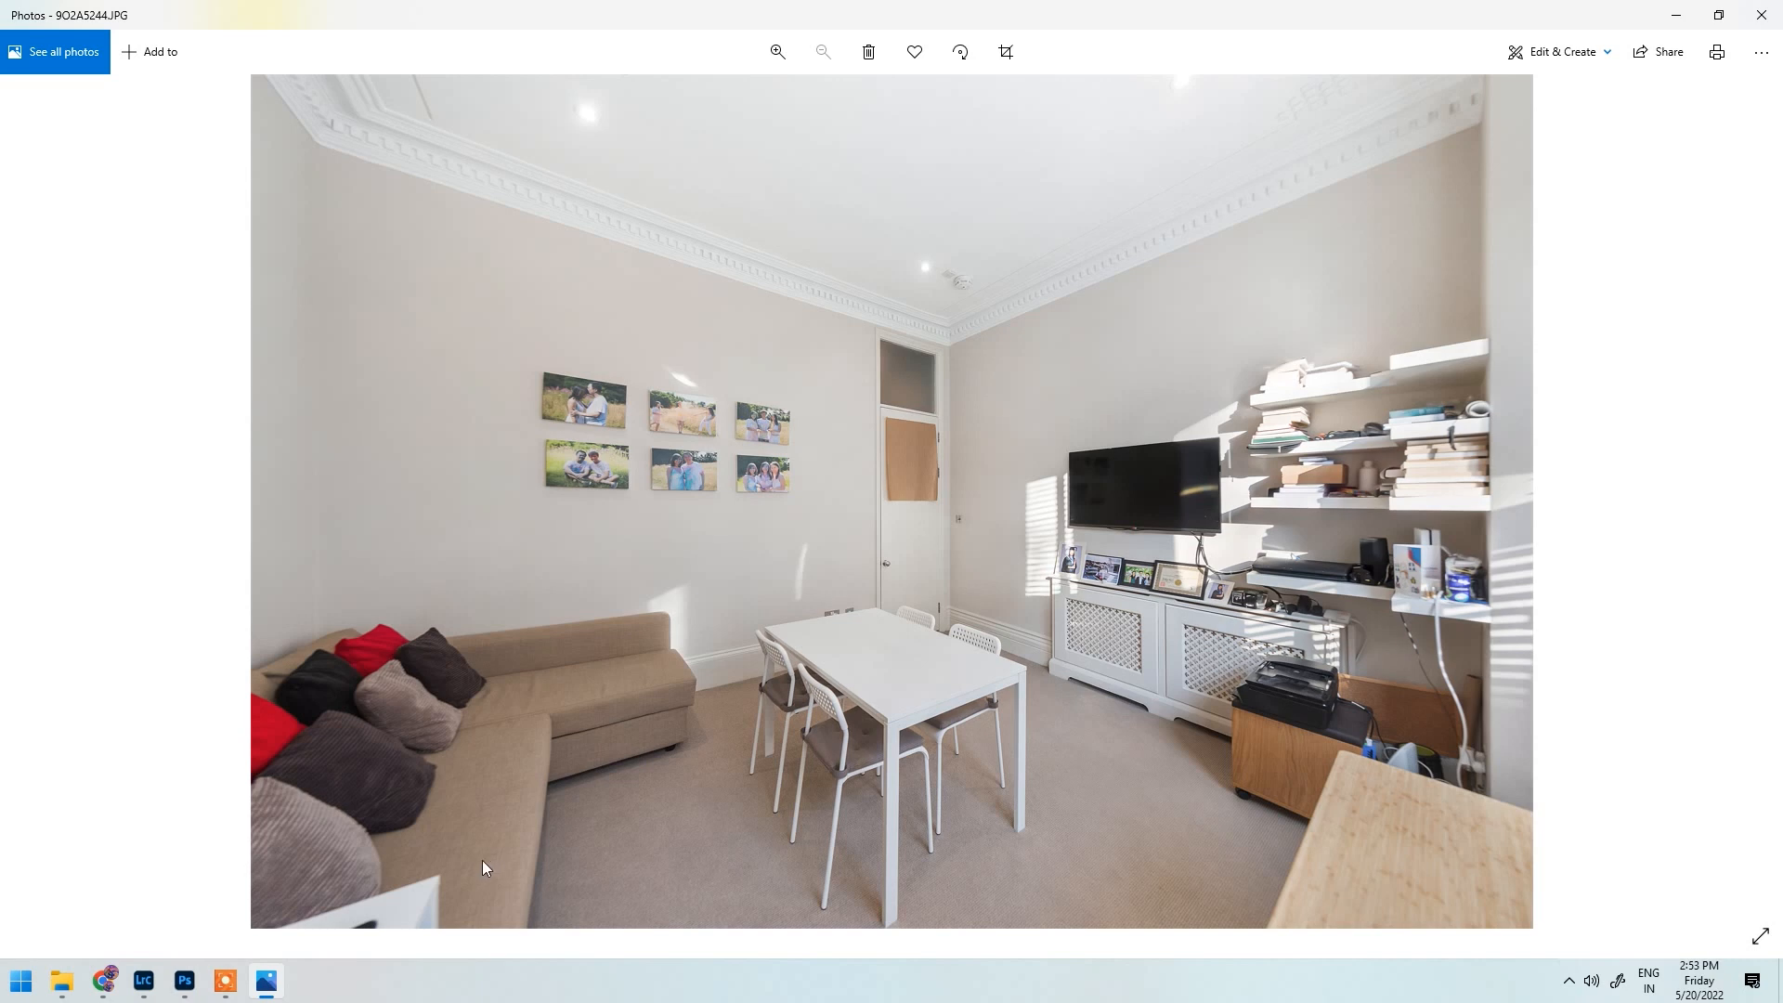
scroll(504, 811, "up", 3)
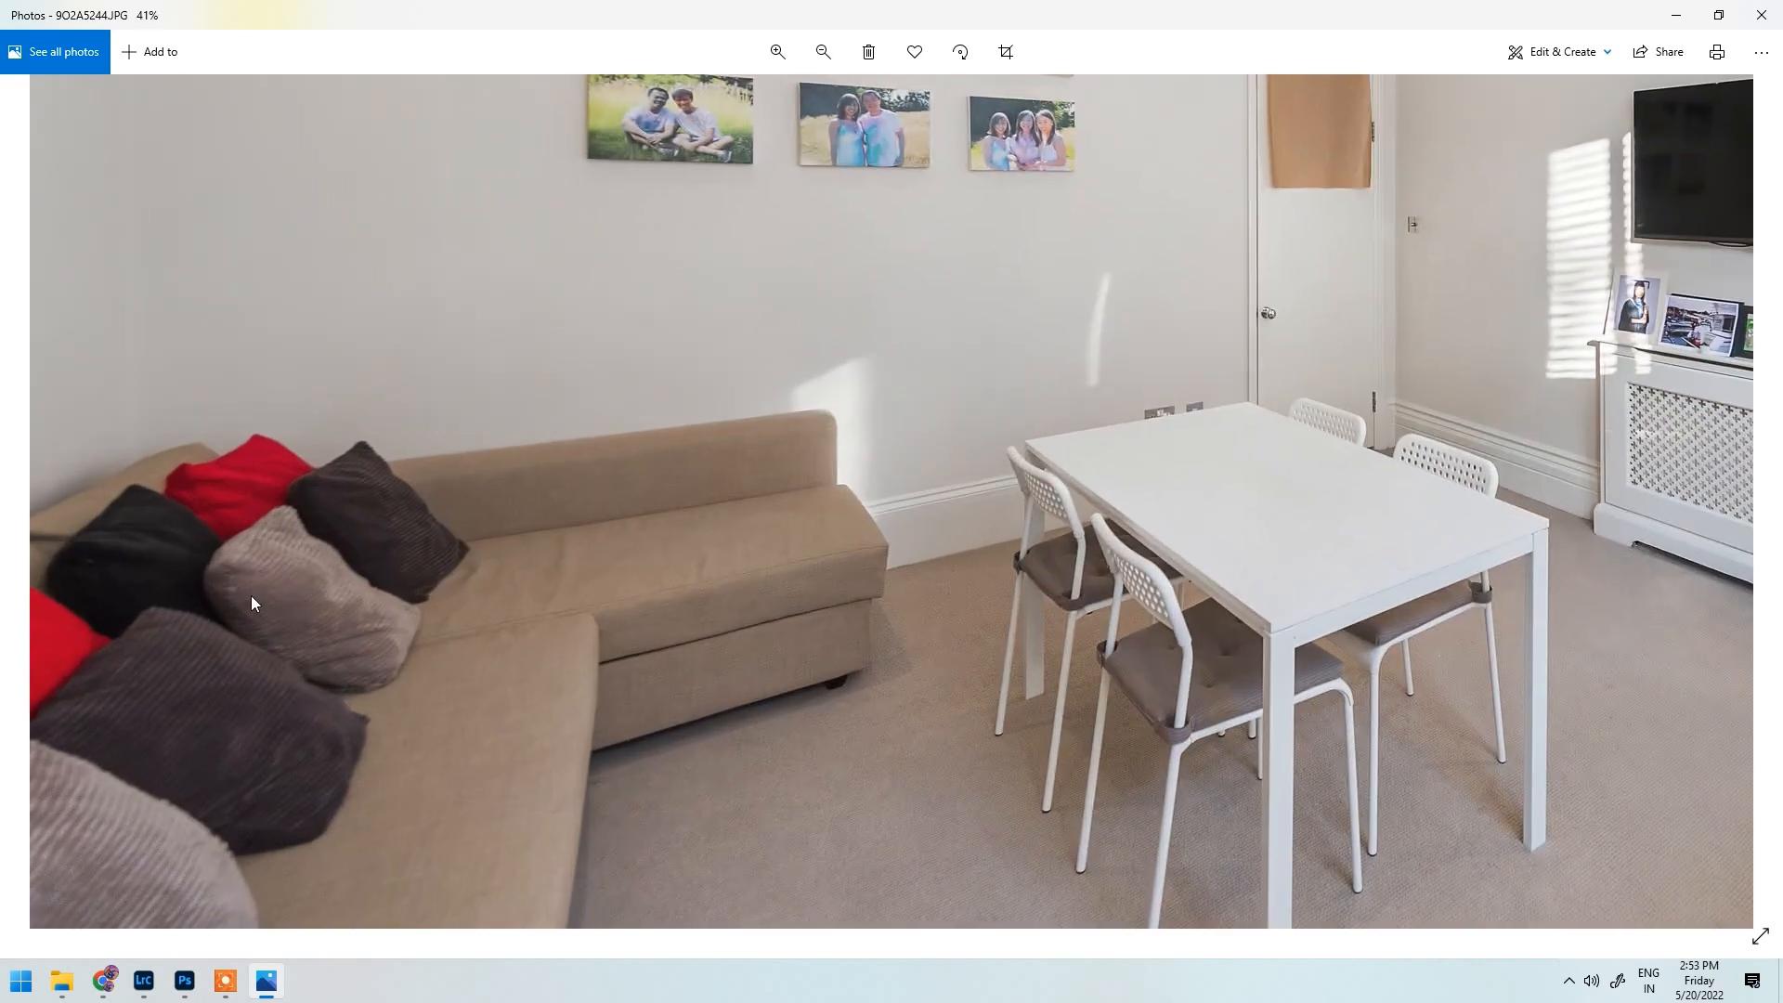
scroll(596, 420, "down", 3)
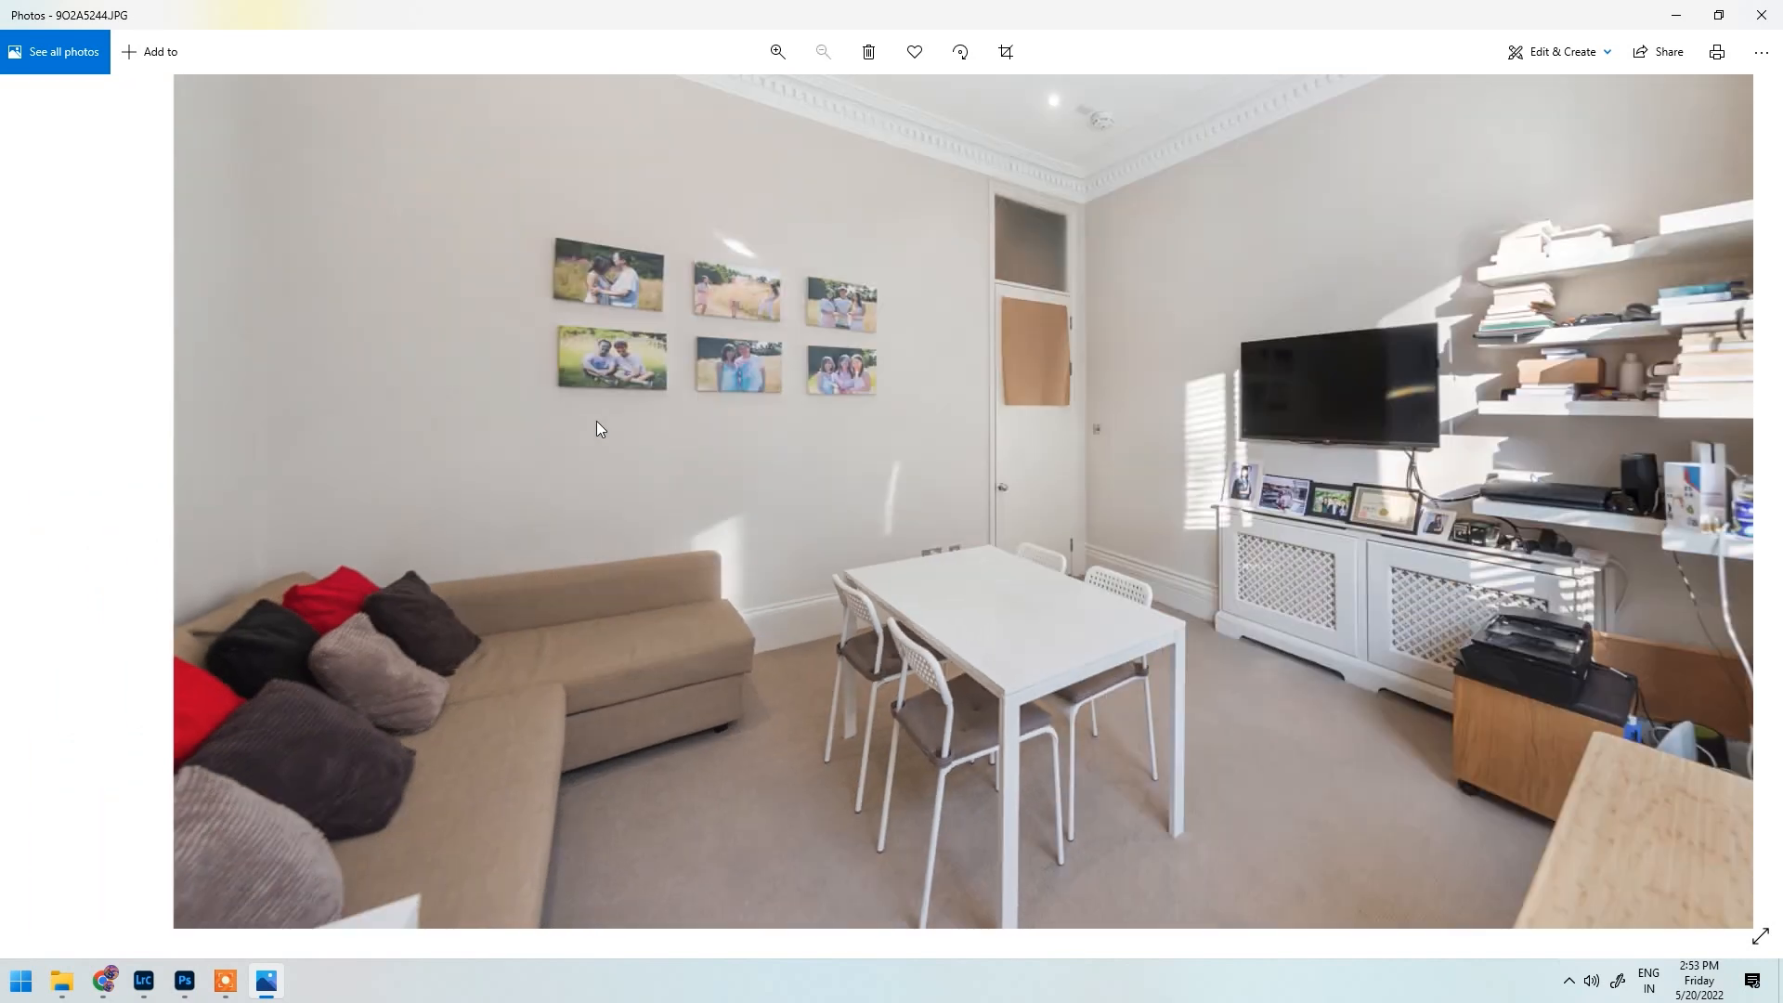
scroll(1022, 256, "up", 3)
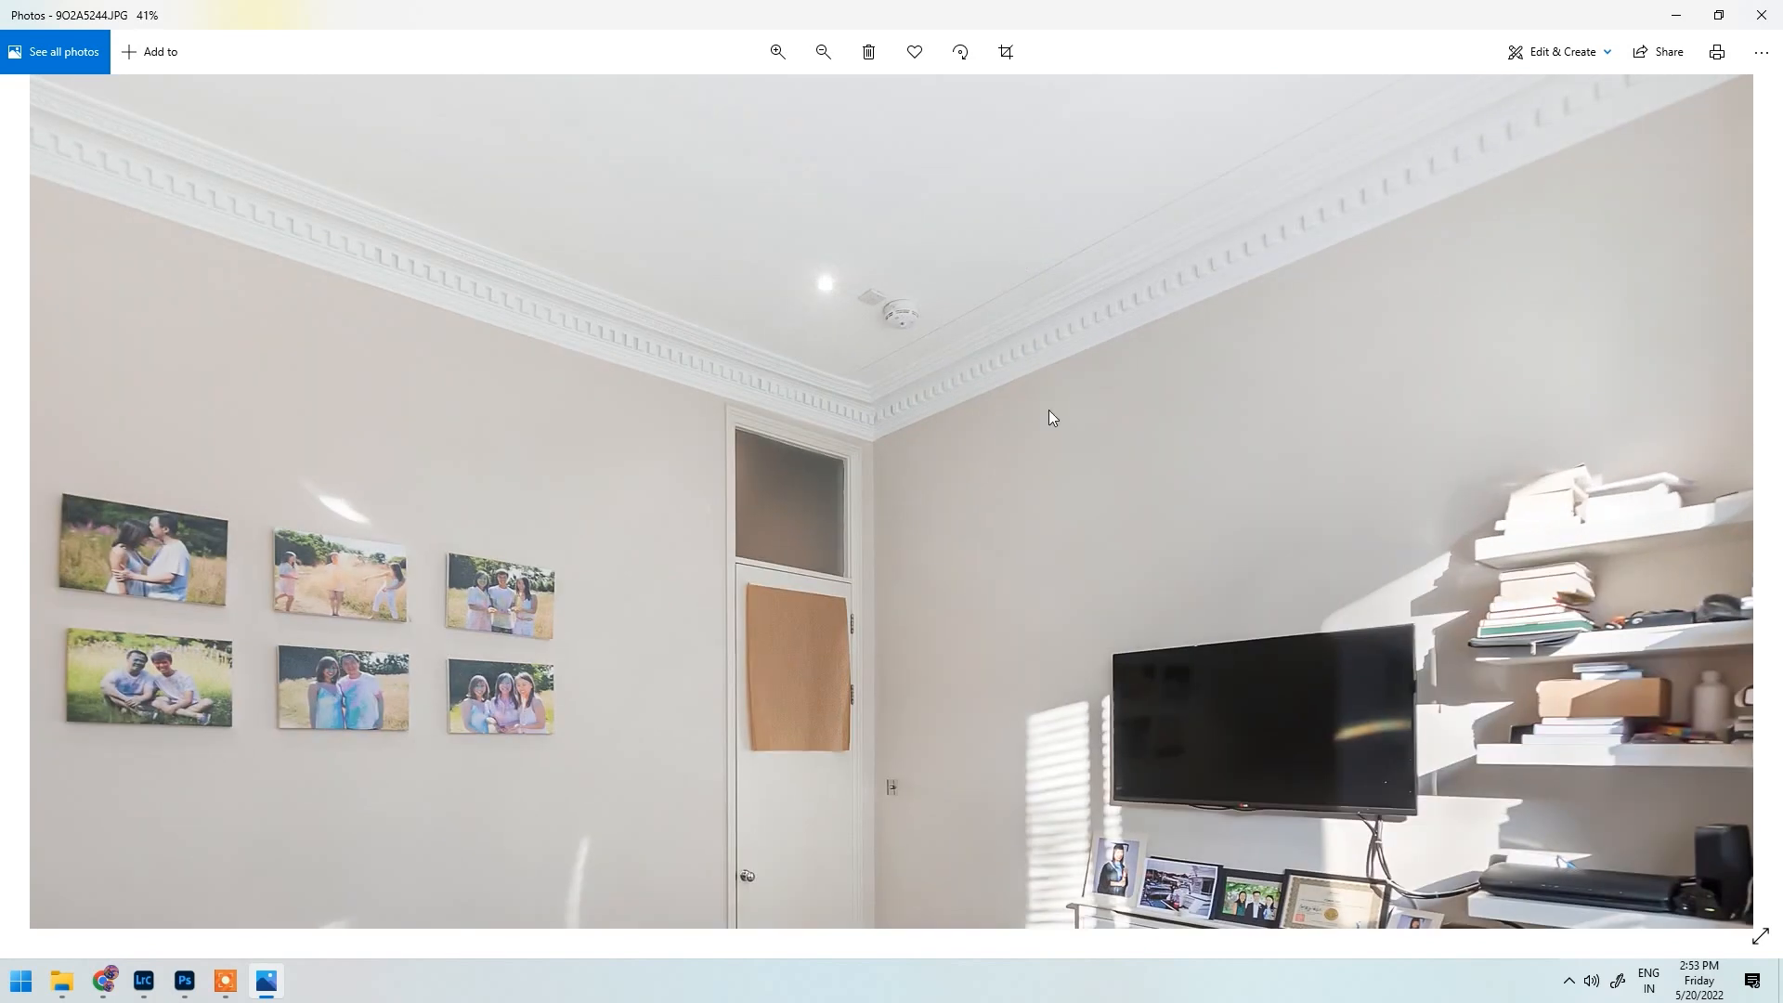
left_click_drag(680, 429, 380, 242)
left_click_drag(1163, 548, 1741, 325)
scroll(1260, 457, "down", 3)
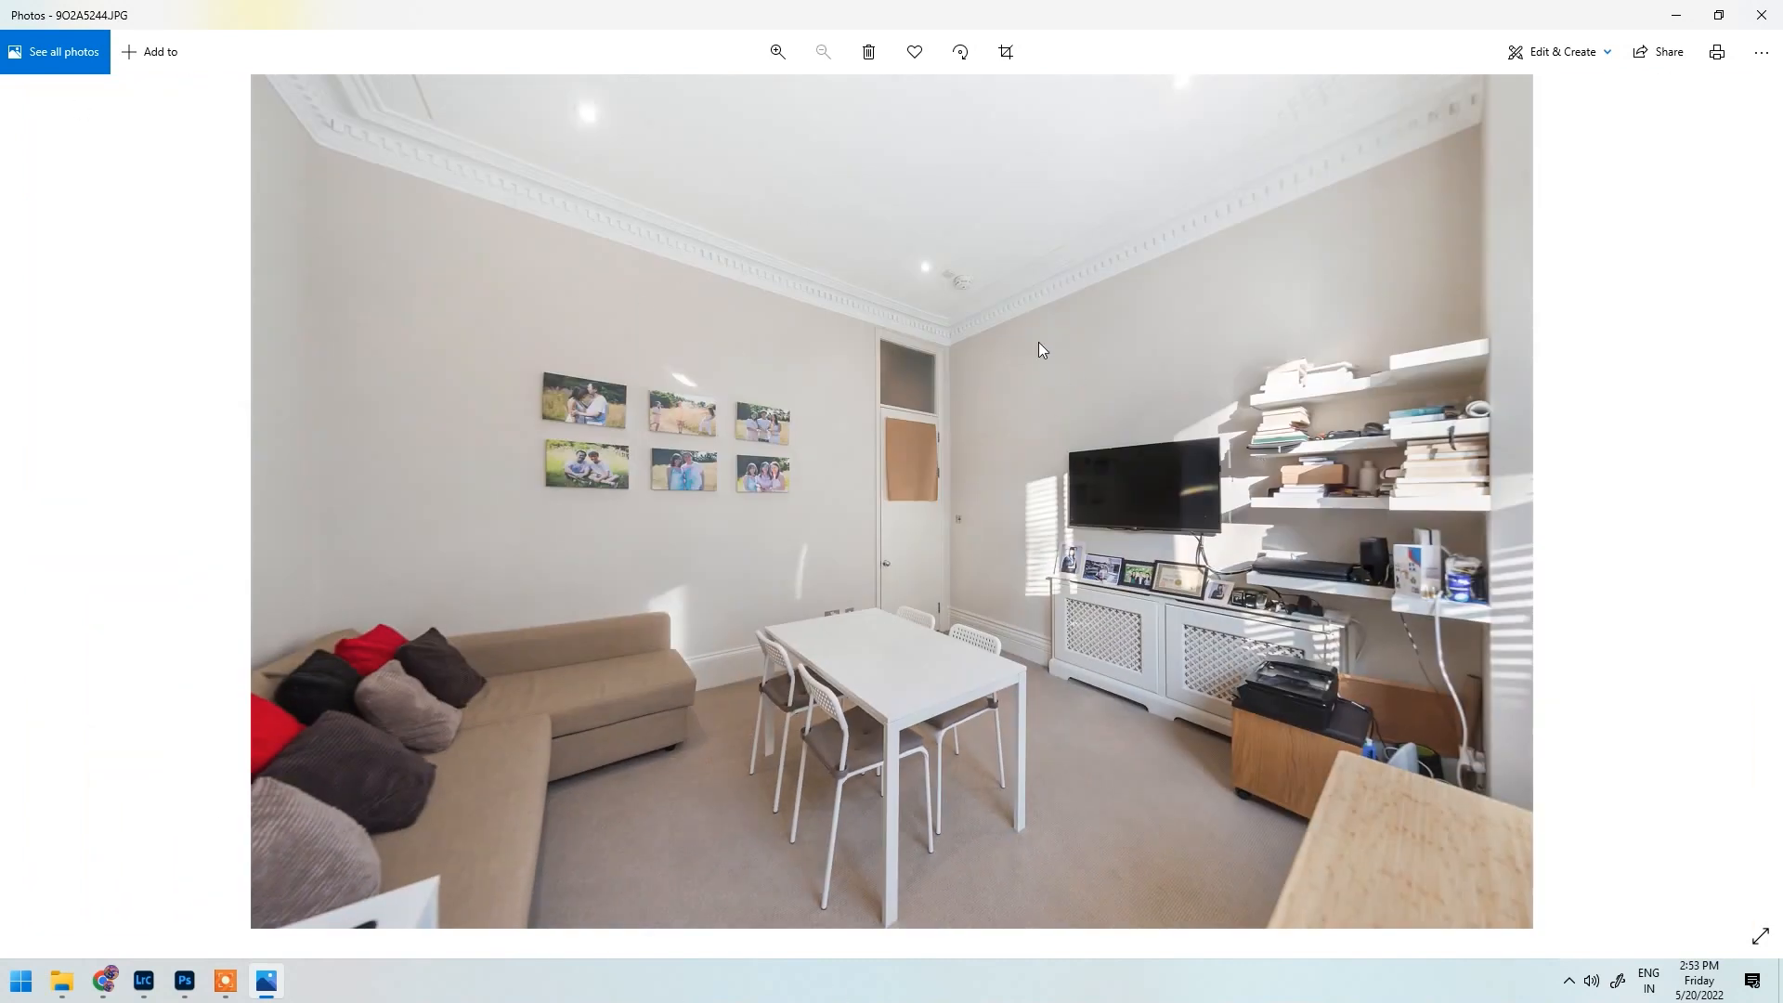
Step: Inspect the tones of the wall with the six hanging pictures in the style reference photo, and close the photo
scroll(1016, 333, "up", 2)
left_click_drag(395, 418, 1276, 507)
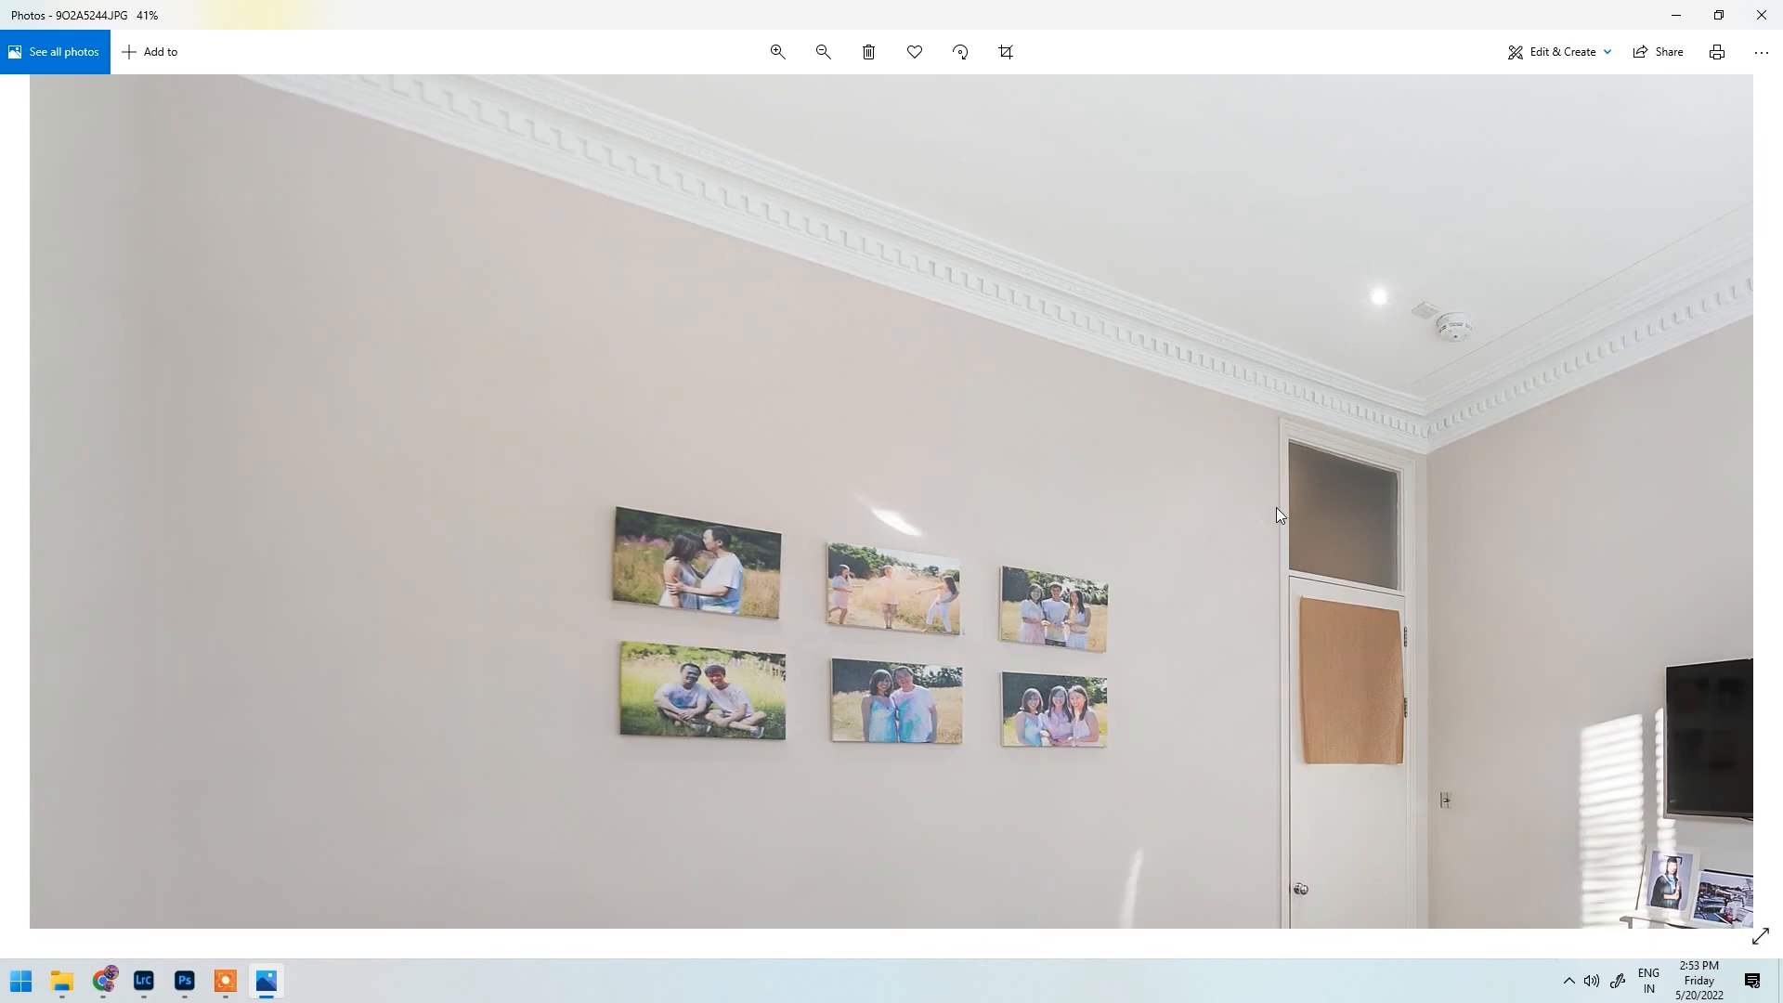
scroll(995, 465, "down", 2)
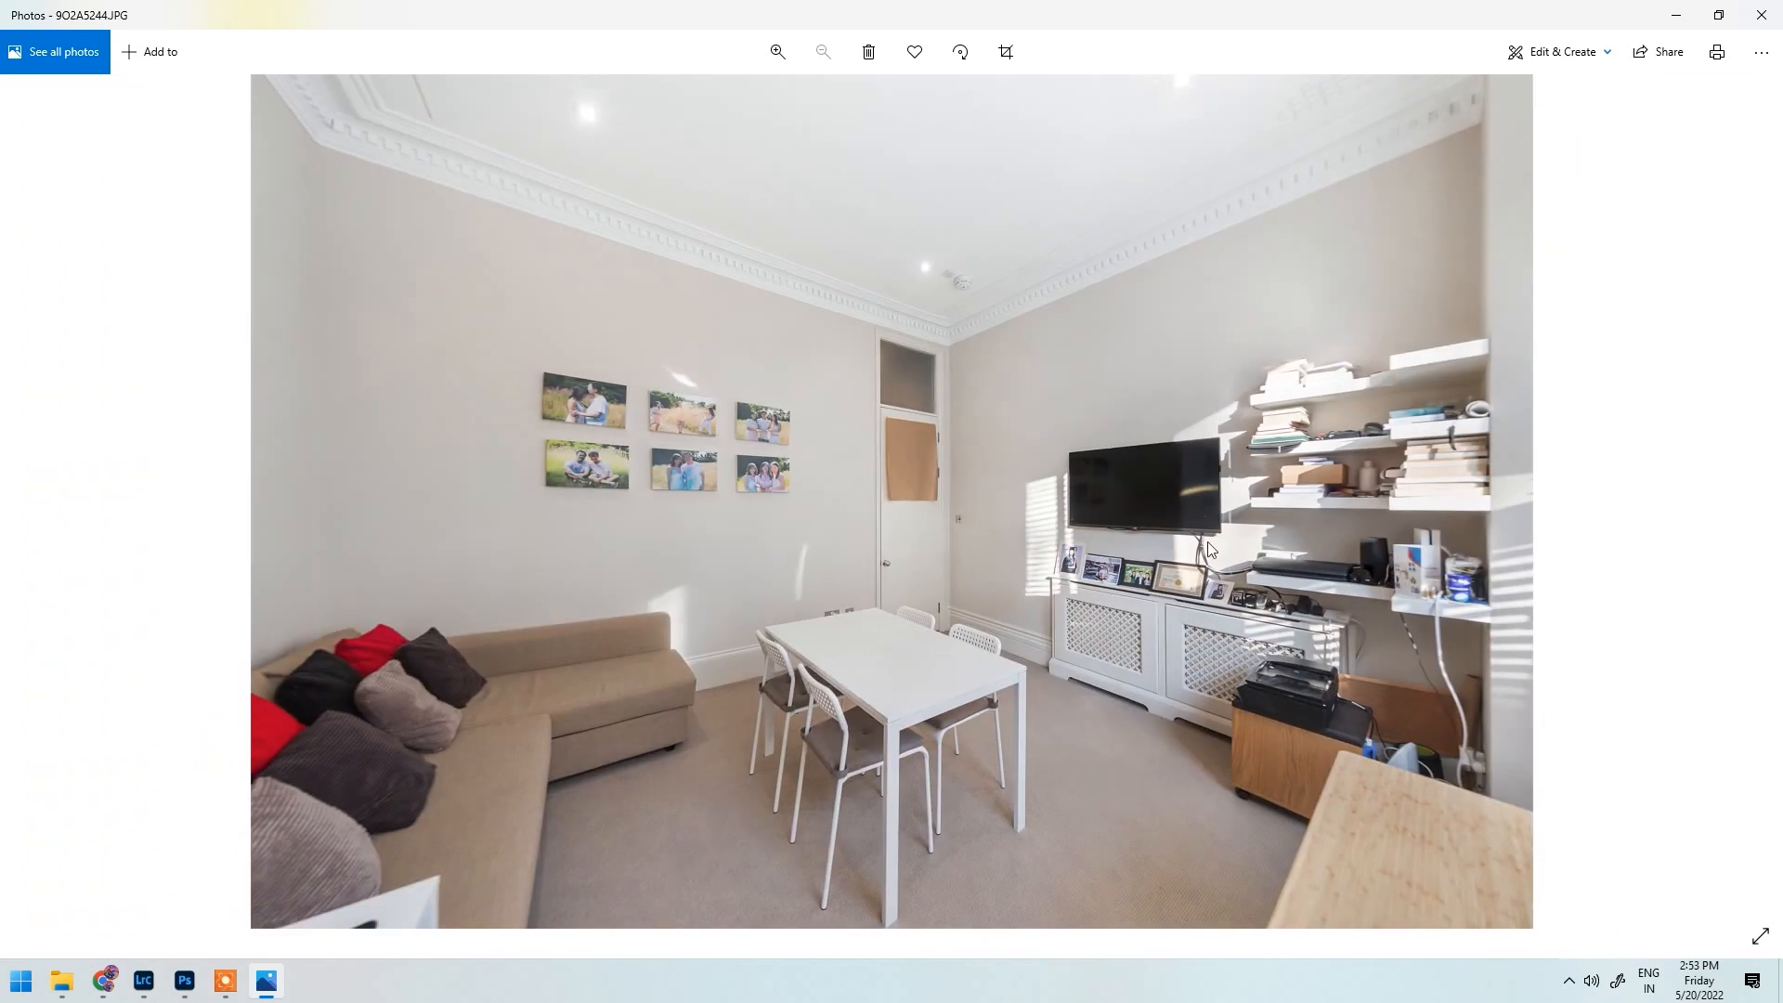
scroll(707, 331, "up", 2)
scroll(702, 355, "down", 2)
left_click(1761, 15)
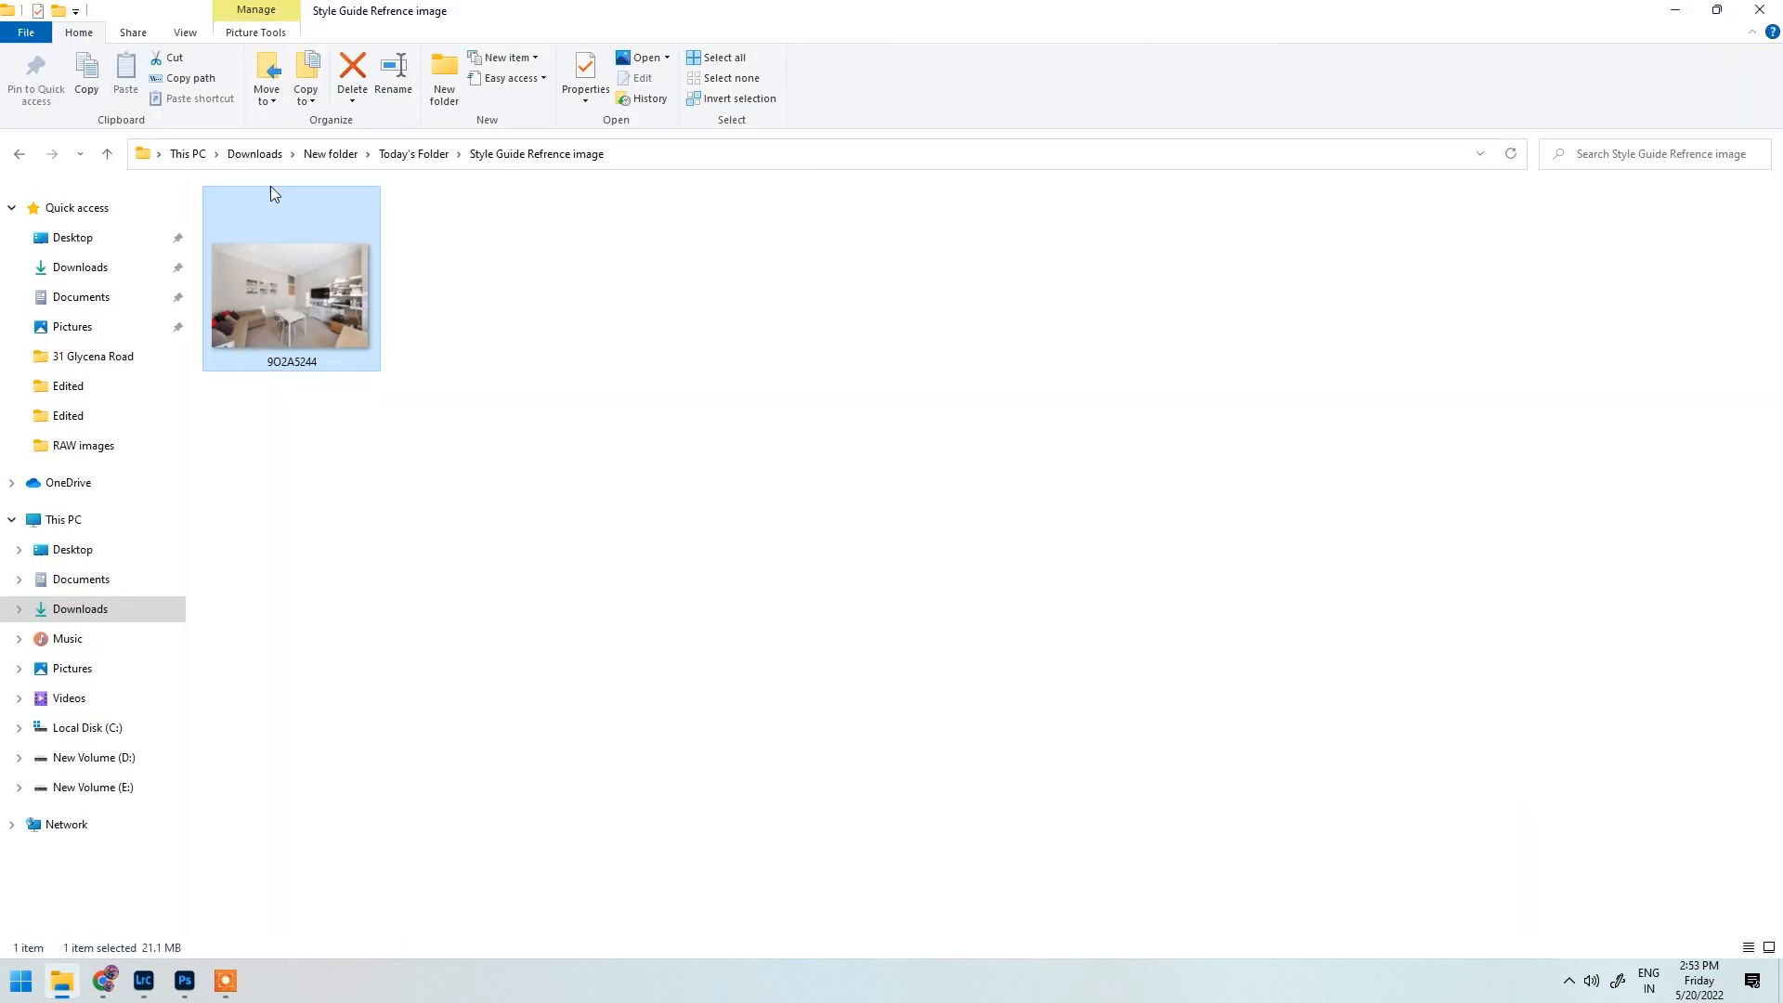
Step: Go back to Today's Folder and open its RAW images folder
left_click(20, 154)
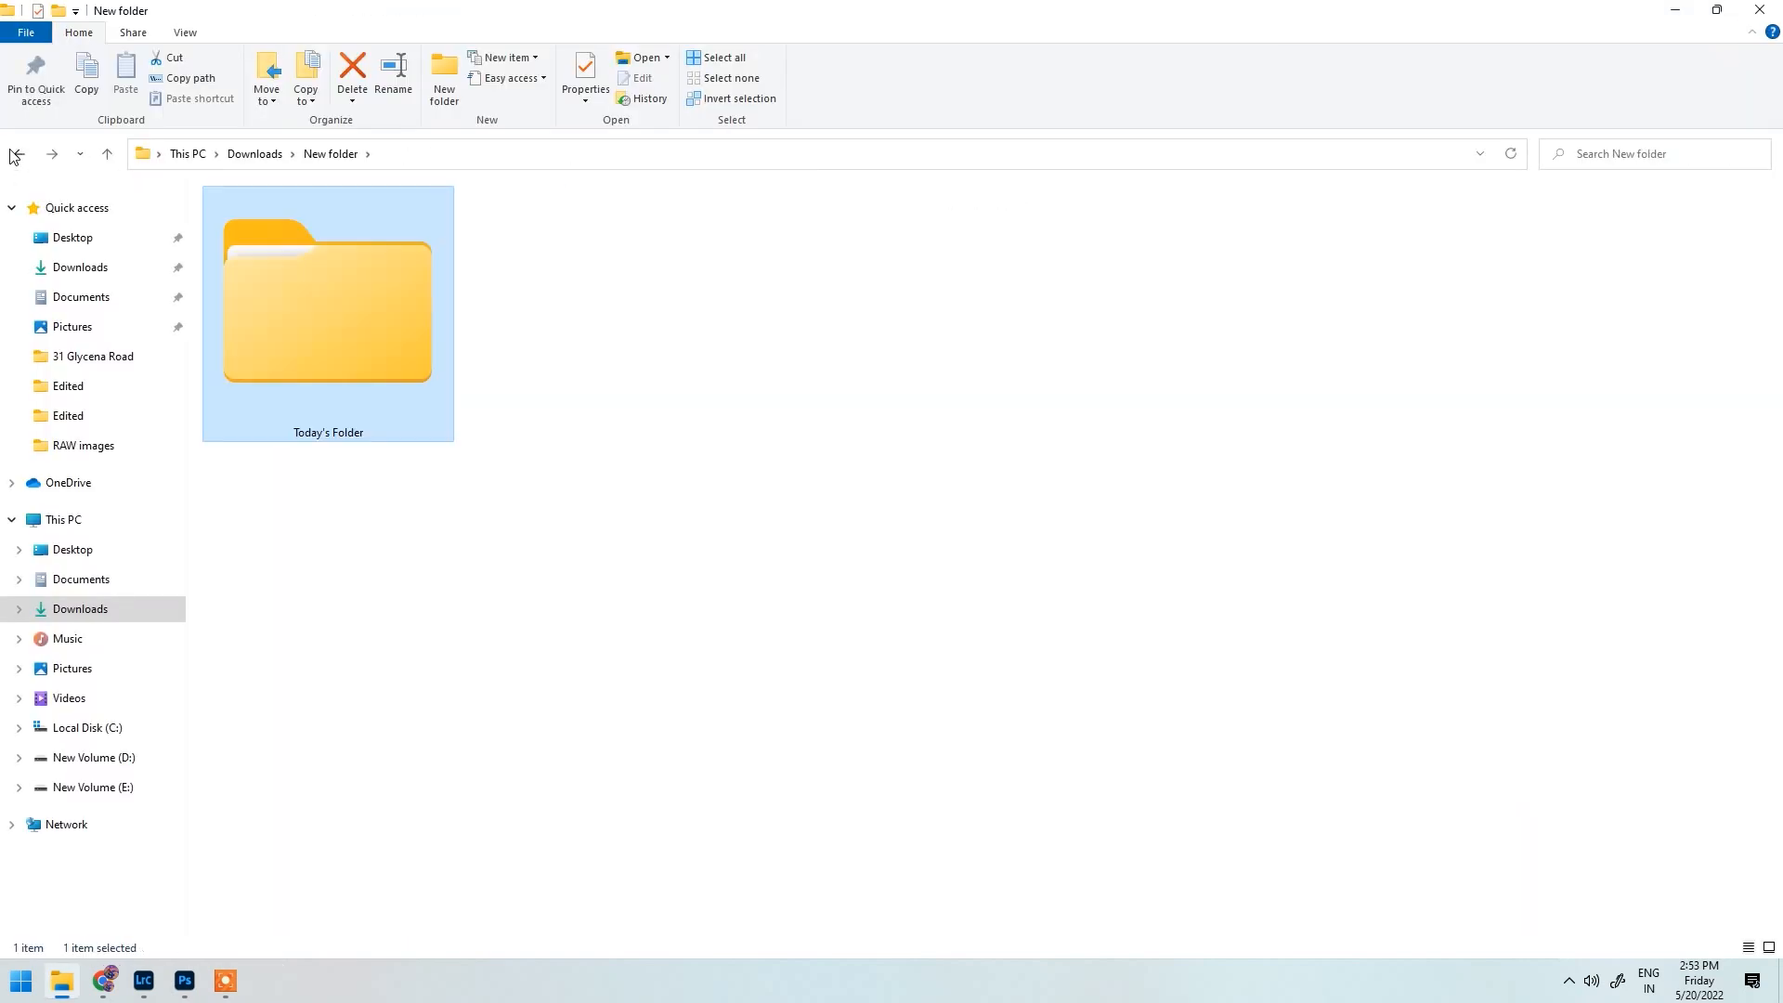
double_click(287, 322)
double_click(399, 262)
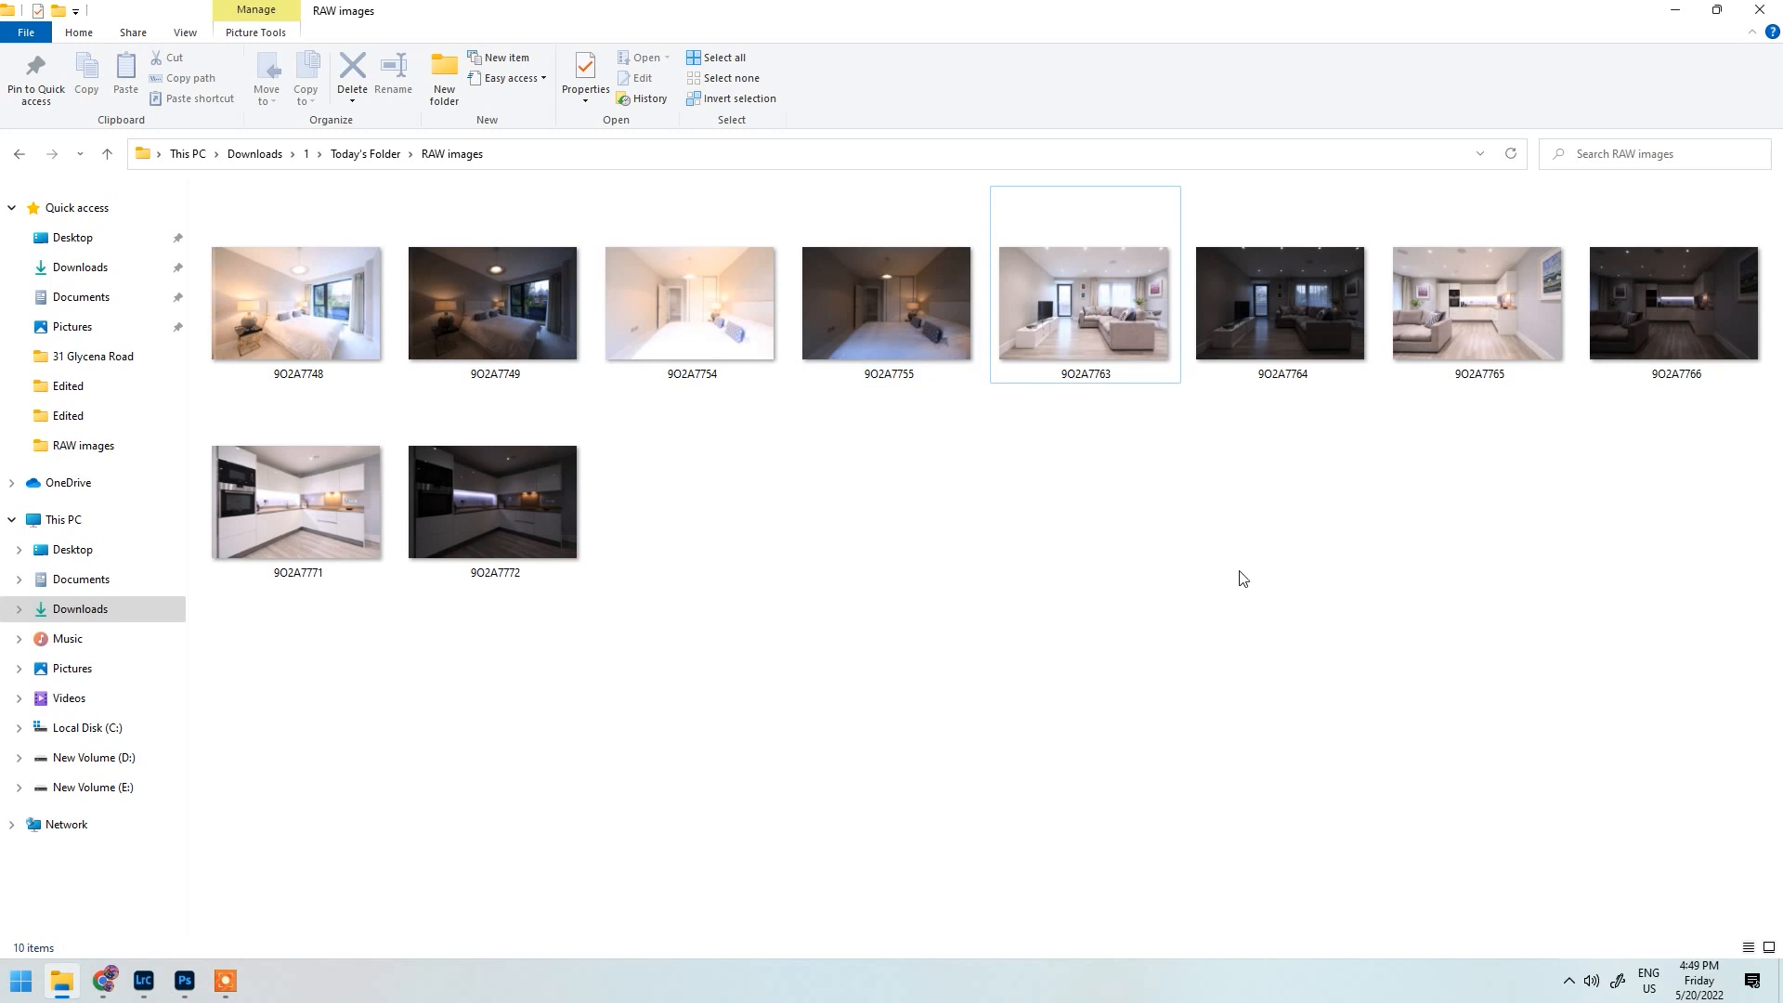
Step: Switch to Lightroom Classic with the living room exposures 9O2A7763 and 9O2A7764 and import just these two photos into the catalog
left_click_drag(1093, 467, 1293, 364)
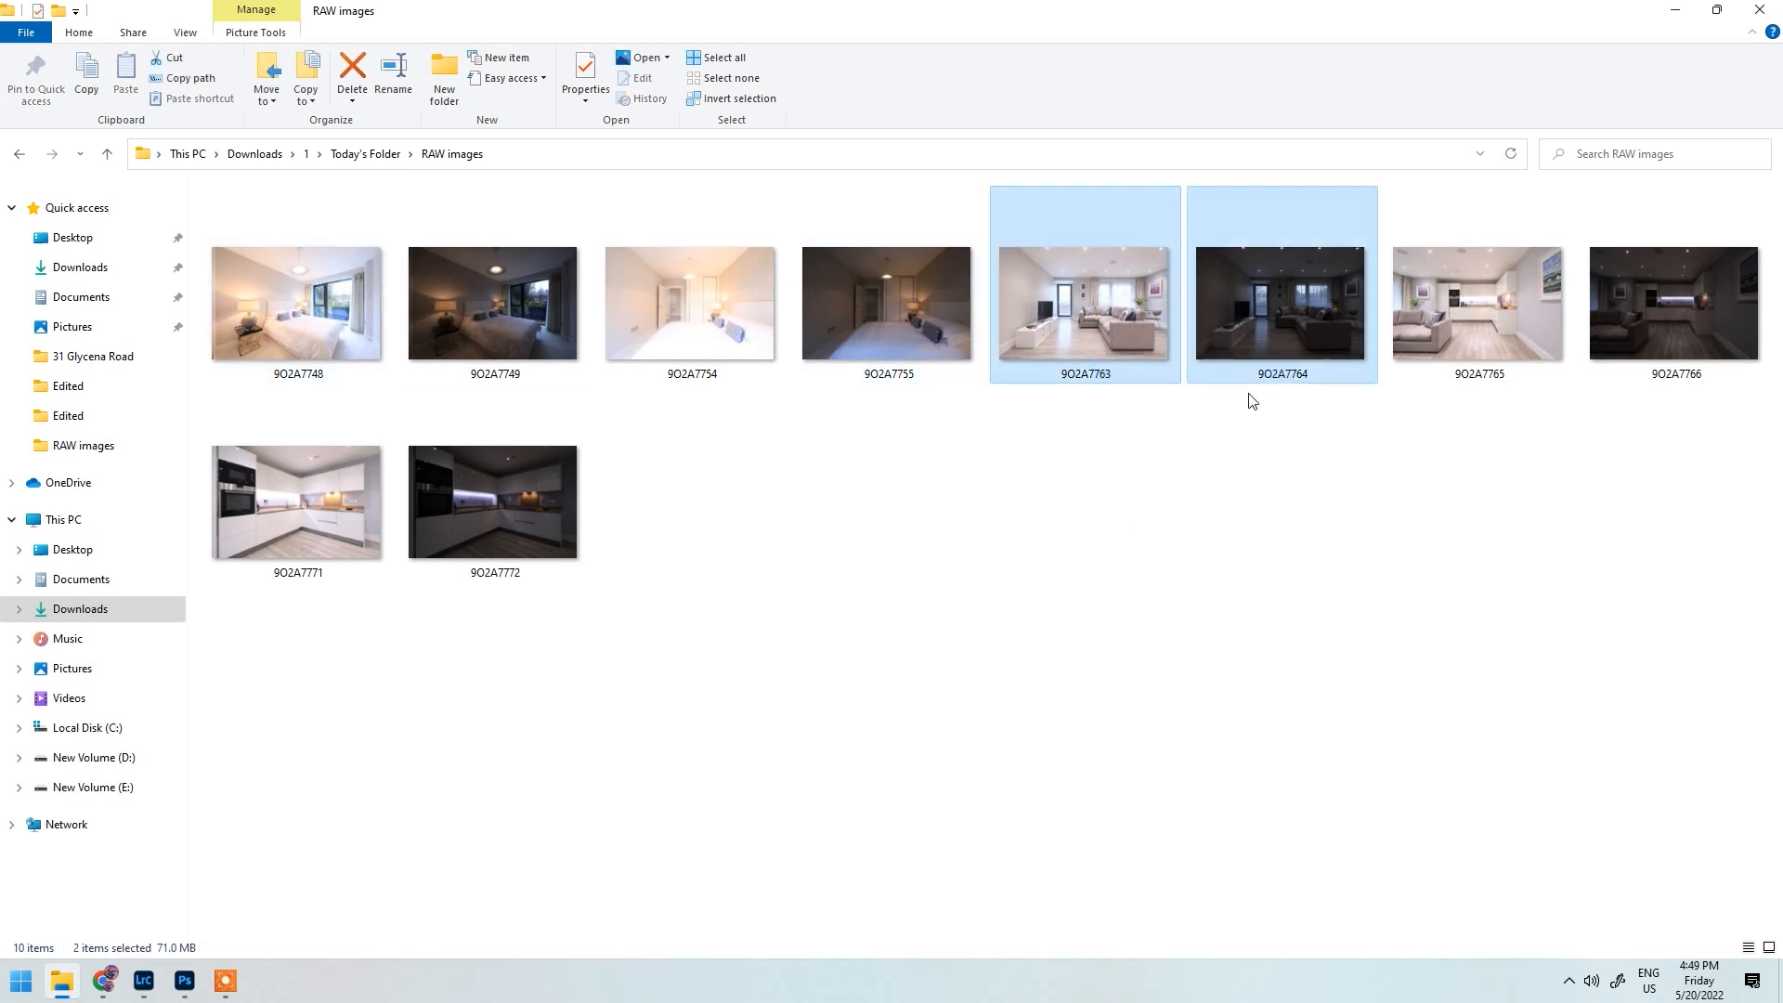
left_click_drag(1084, 315, 151, 977)
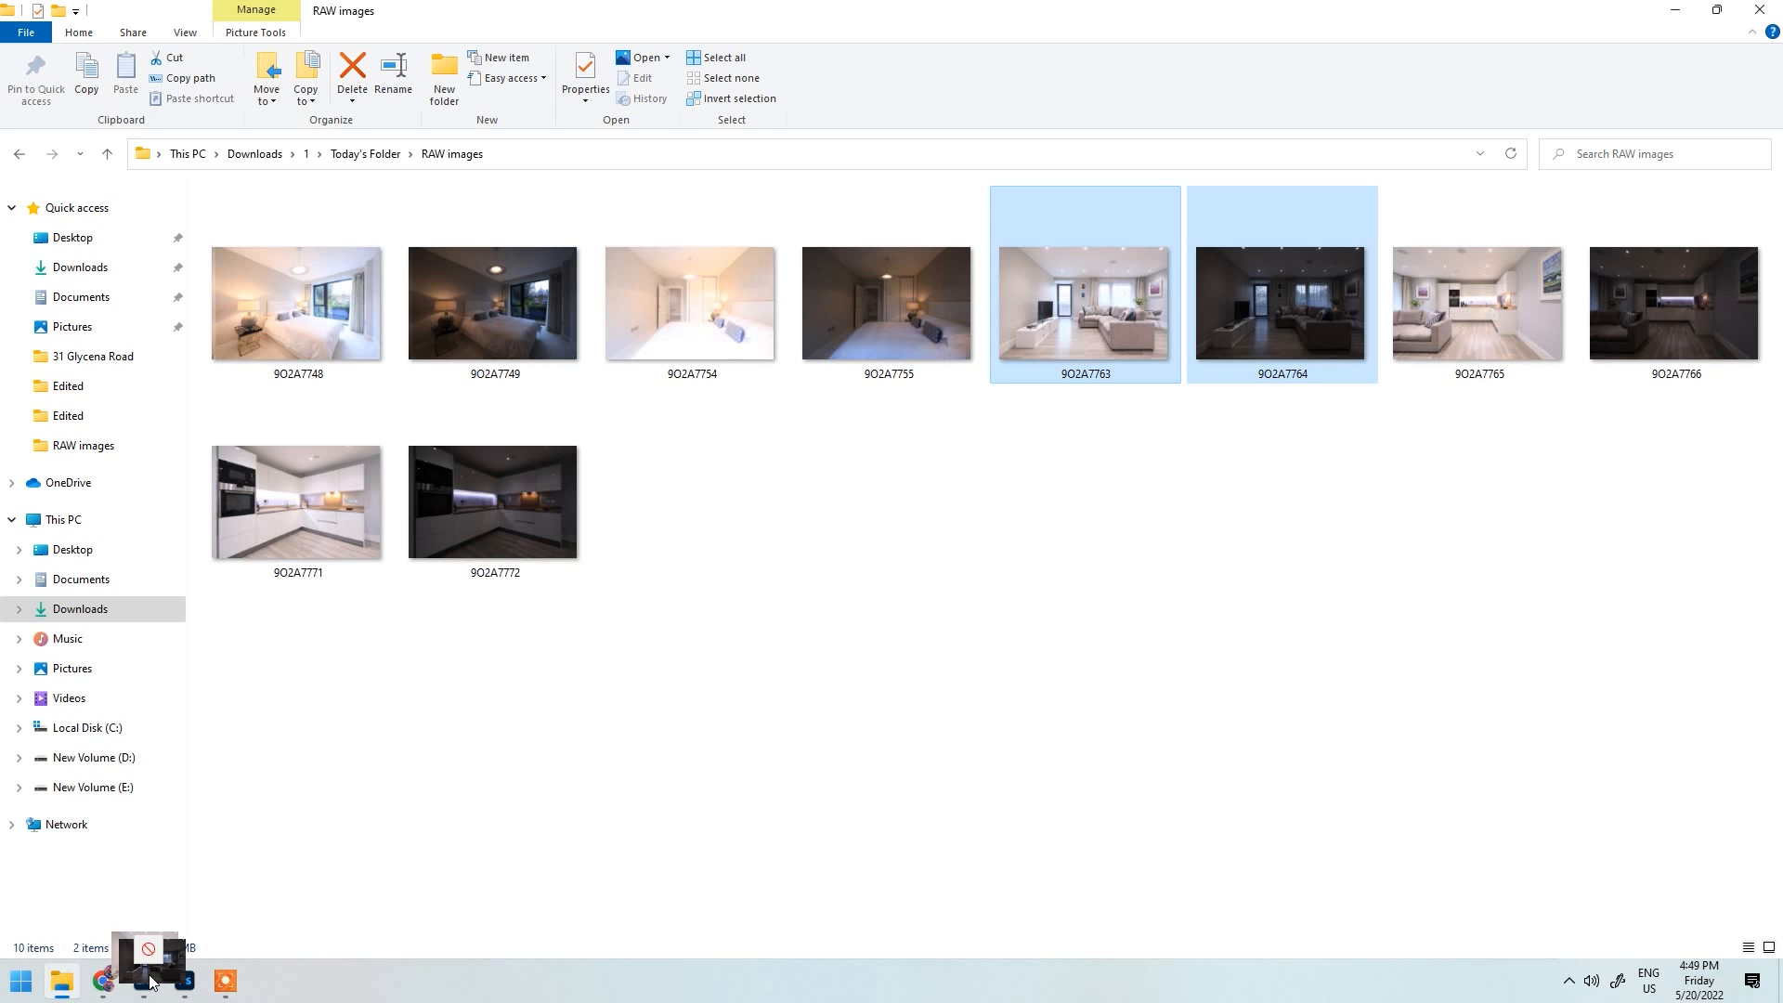
left_click_drag(151, 976, 270, 845)
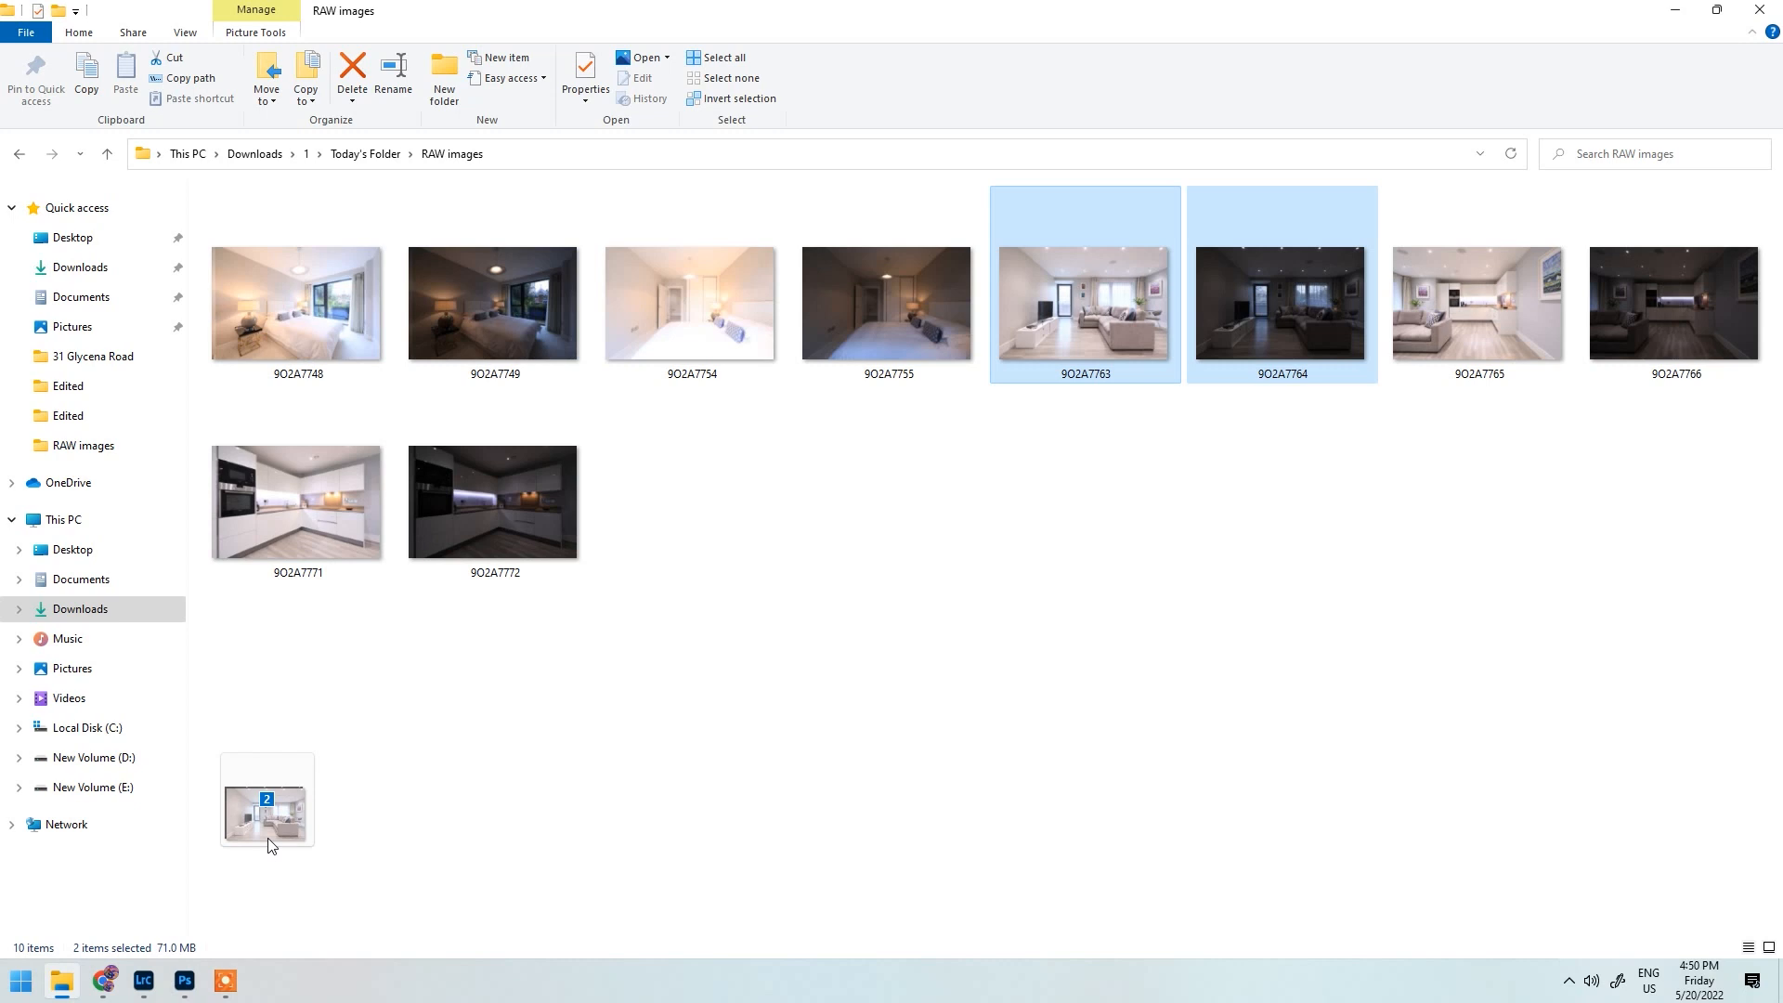
left_click_drag(270, 845, 659, 681)
key("alt+Tab")
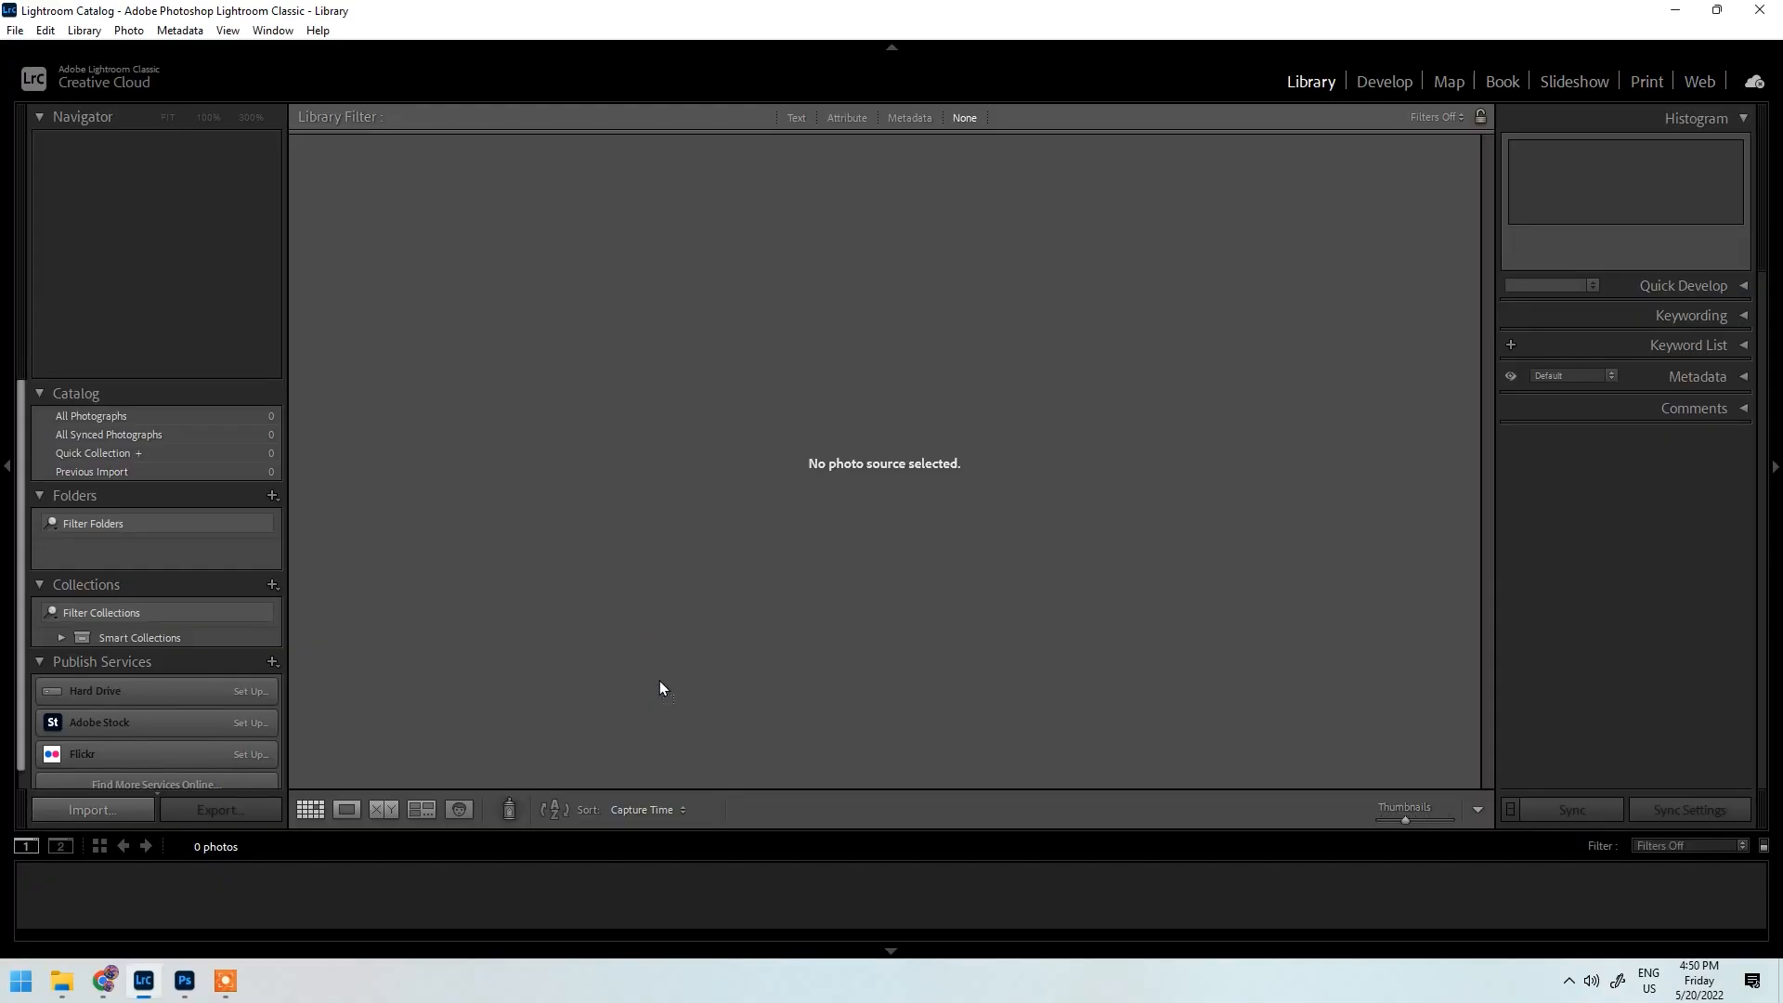
left_click_drag(860, 515, 860, 516)
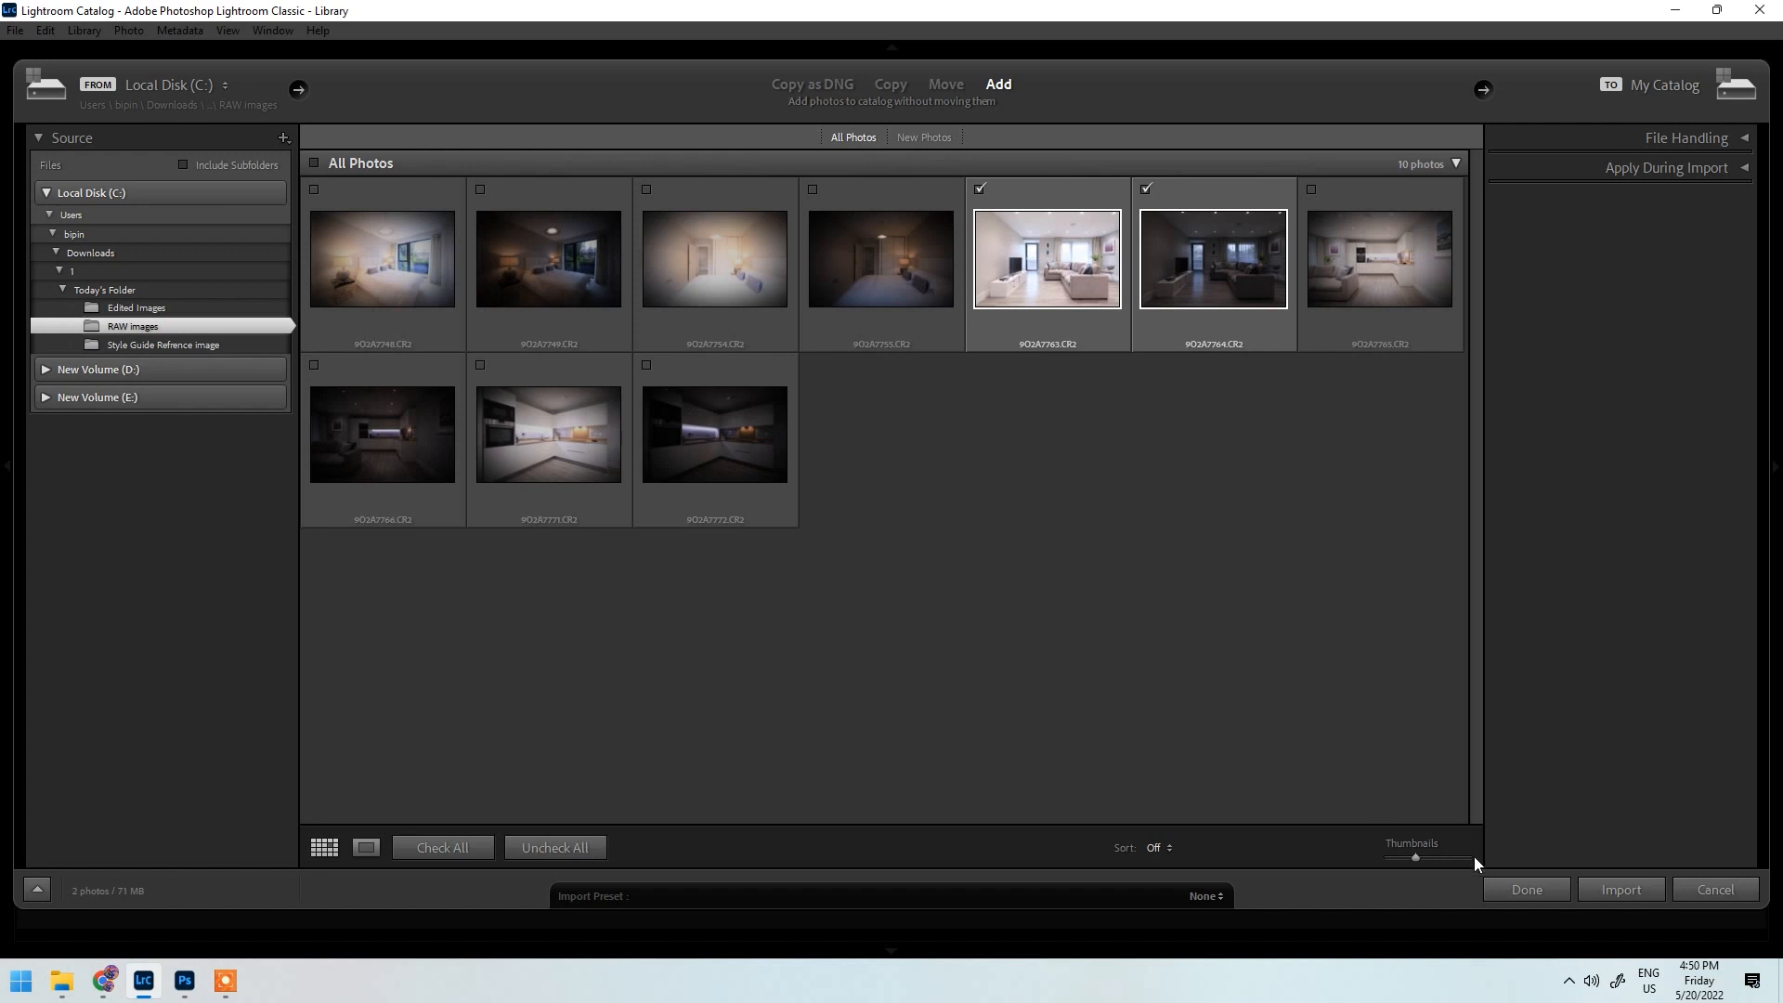
left_click(1619, 890)
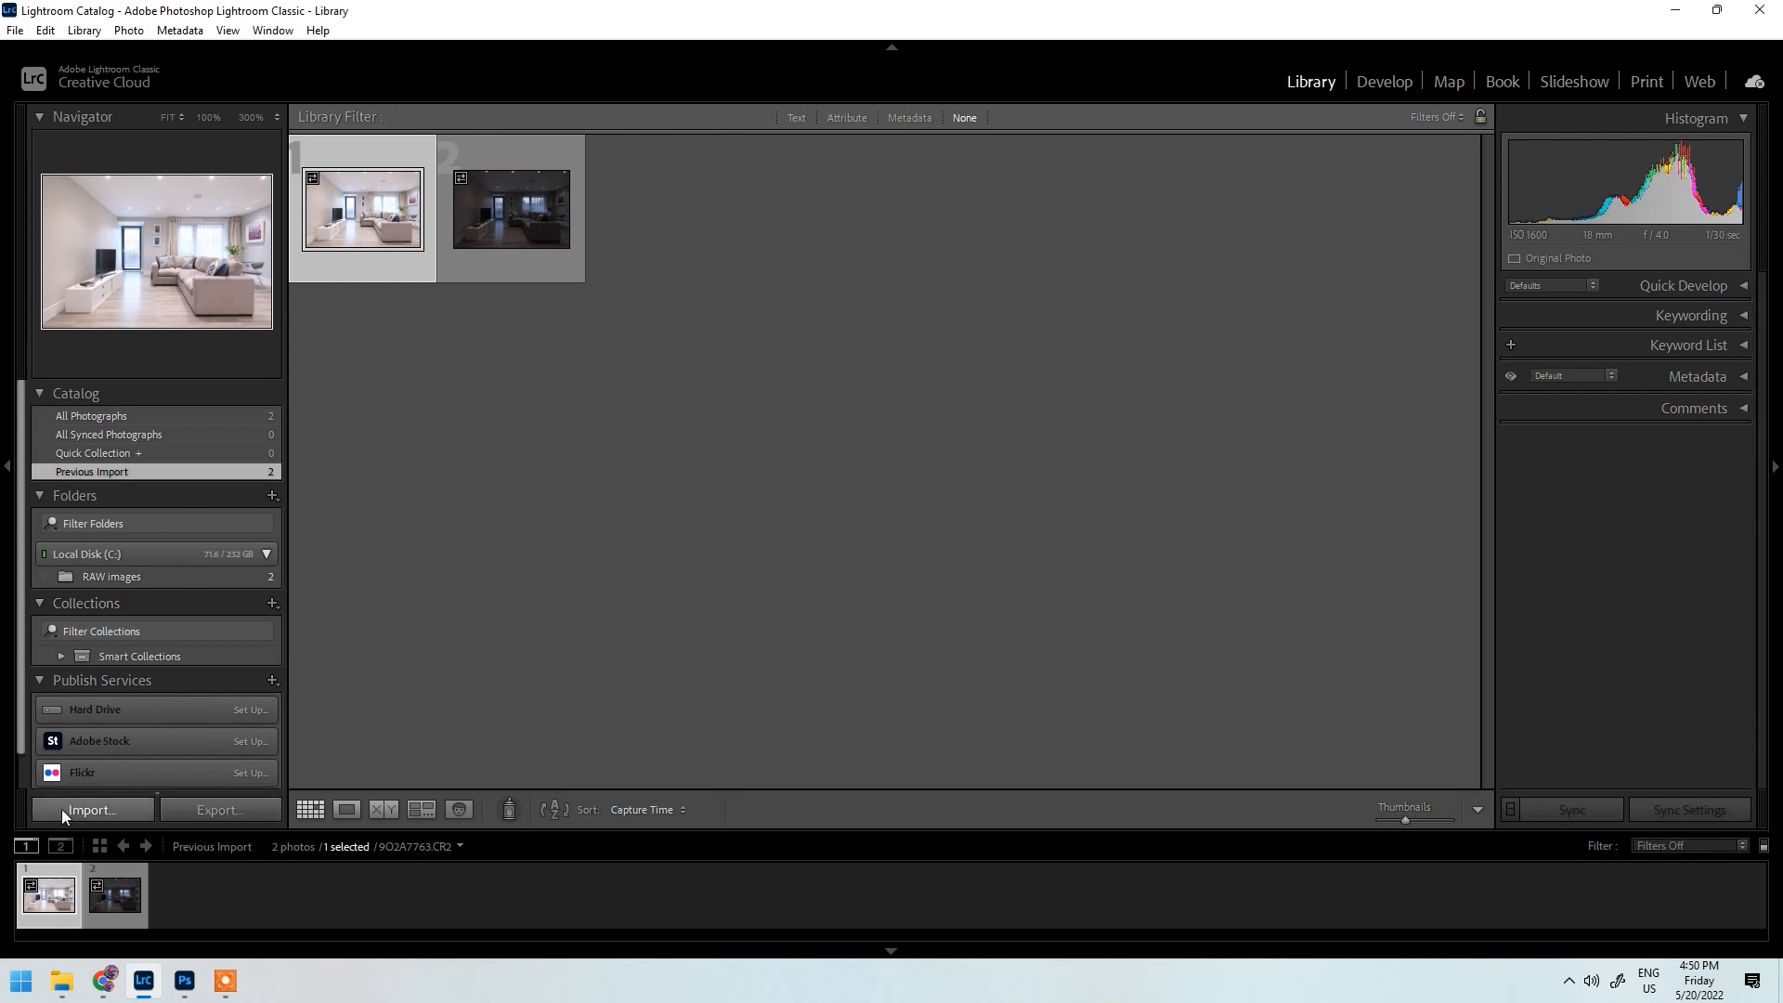
Step: Auto-stack the two imported living room exposures by capture time with 0:00:02 between stacks
right_click(54, 903)
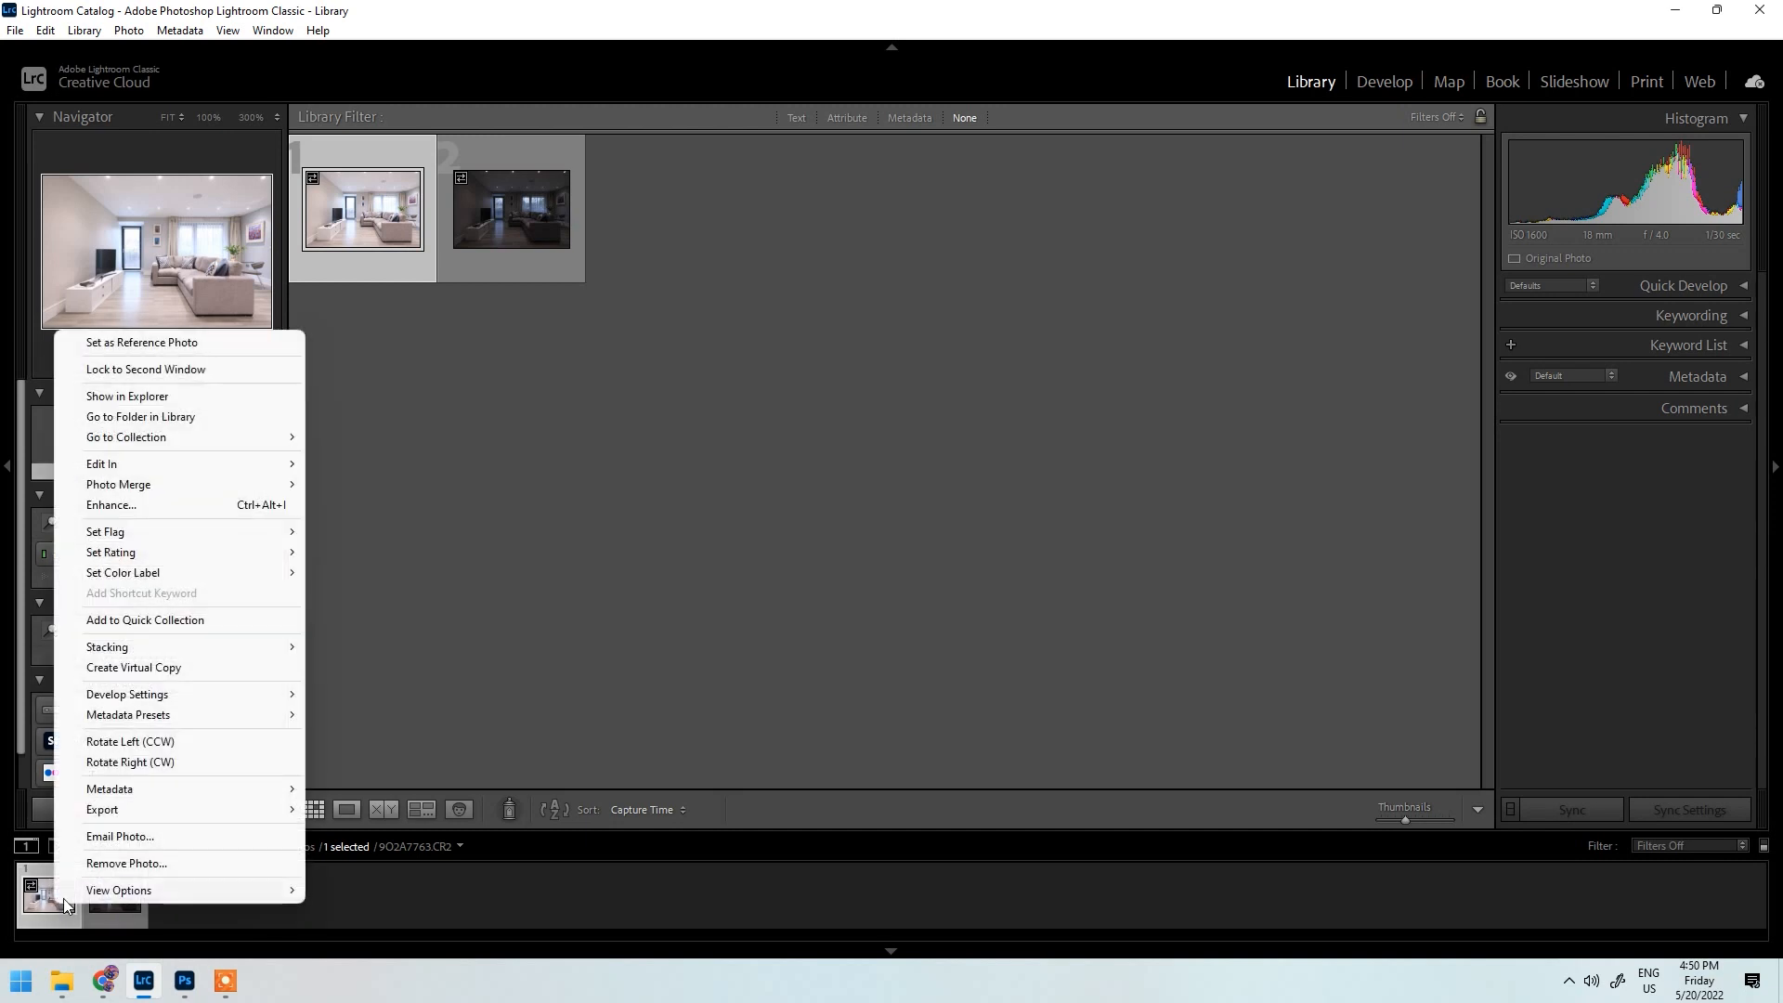
left_click(59, 912)
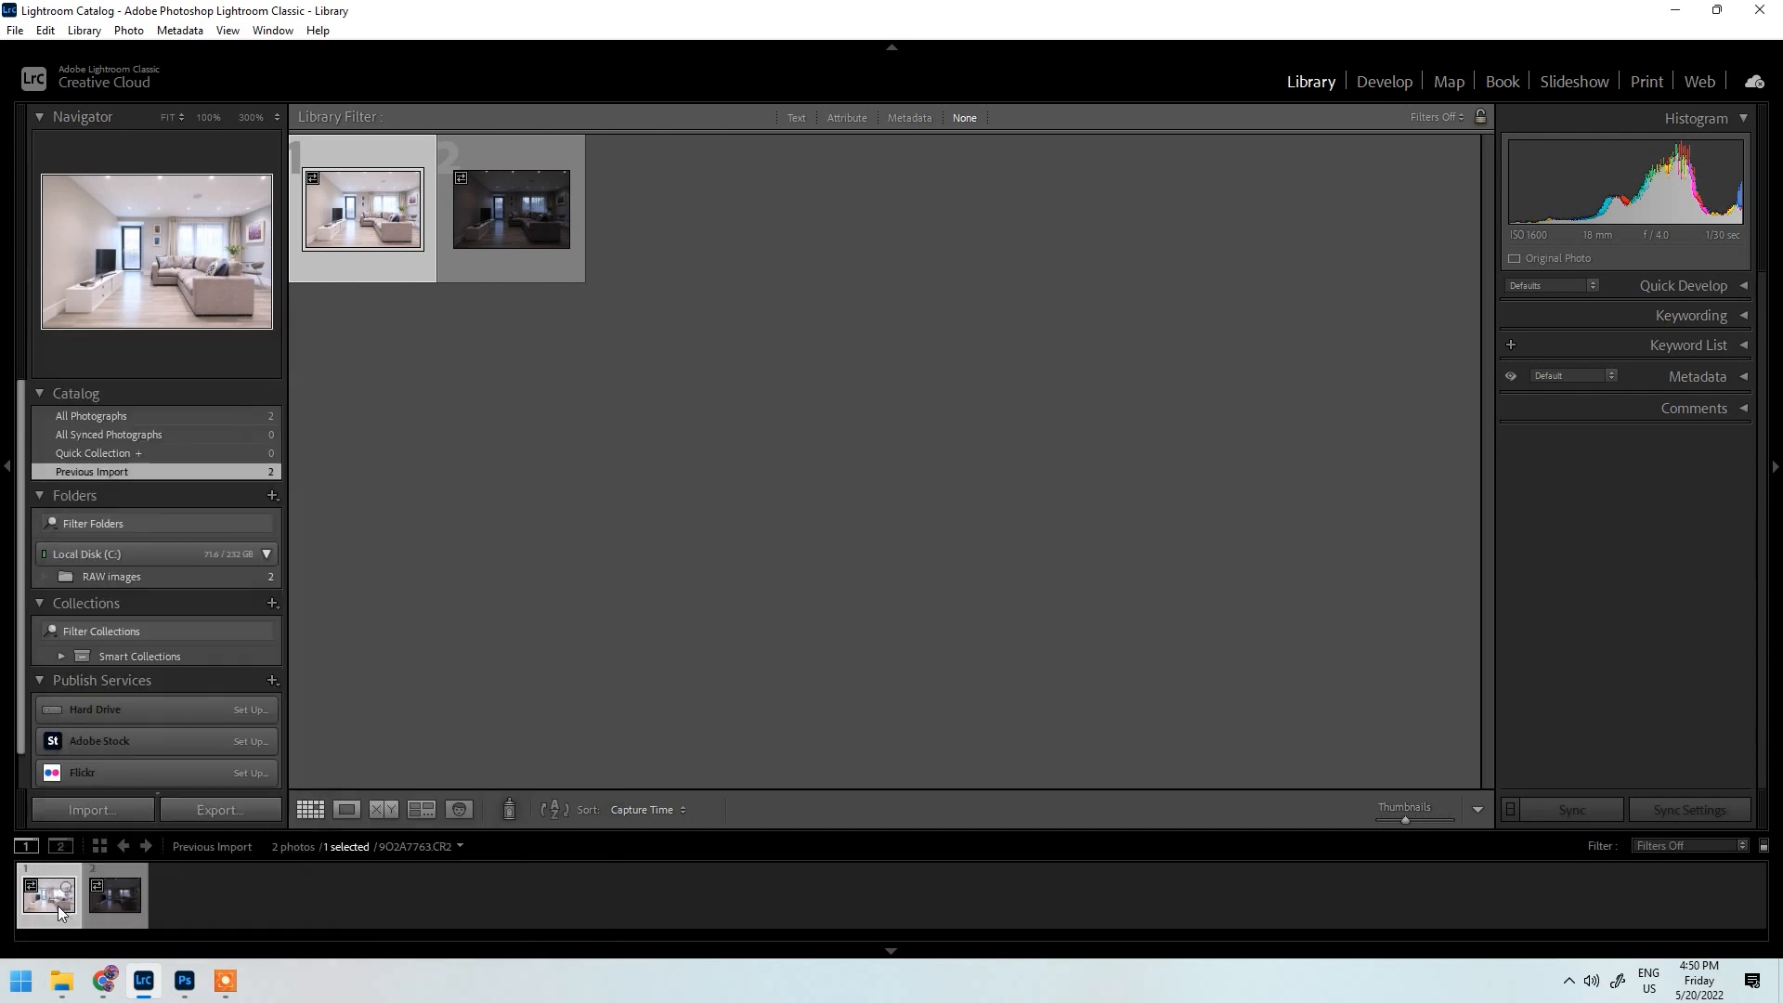
right_click(60, 912)
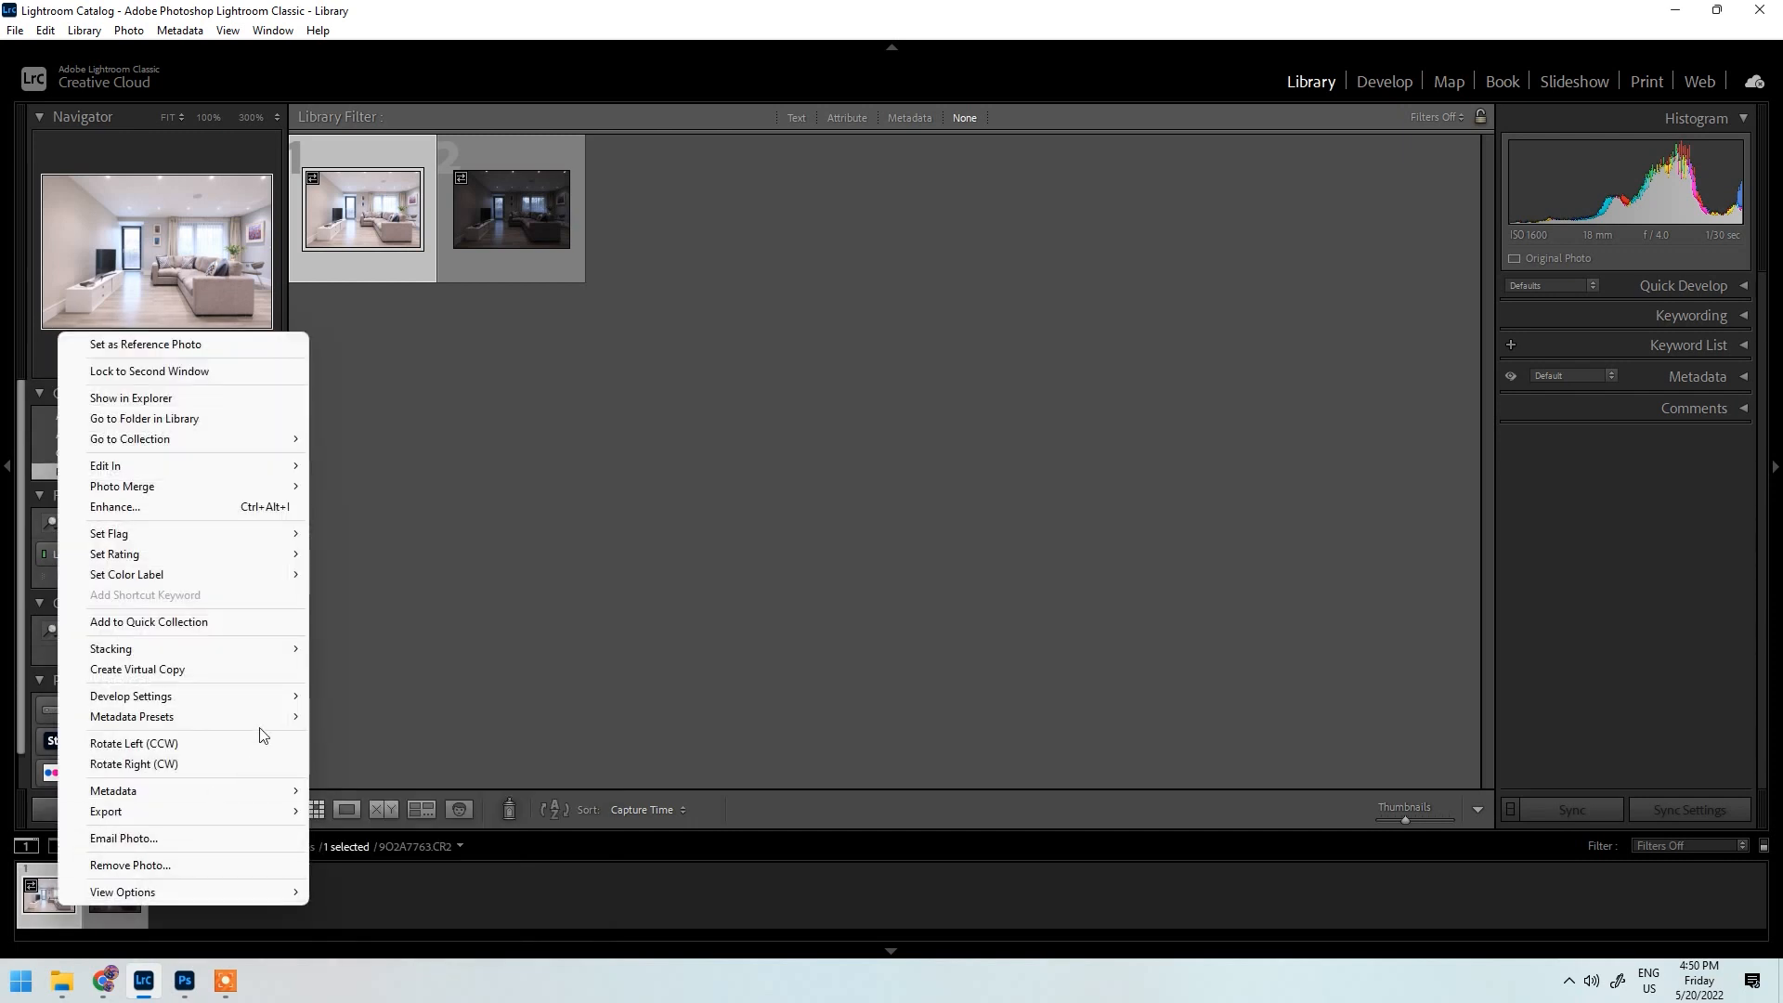
mouse_move(291, 649)
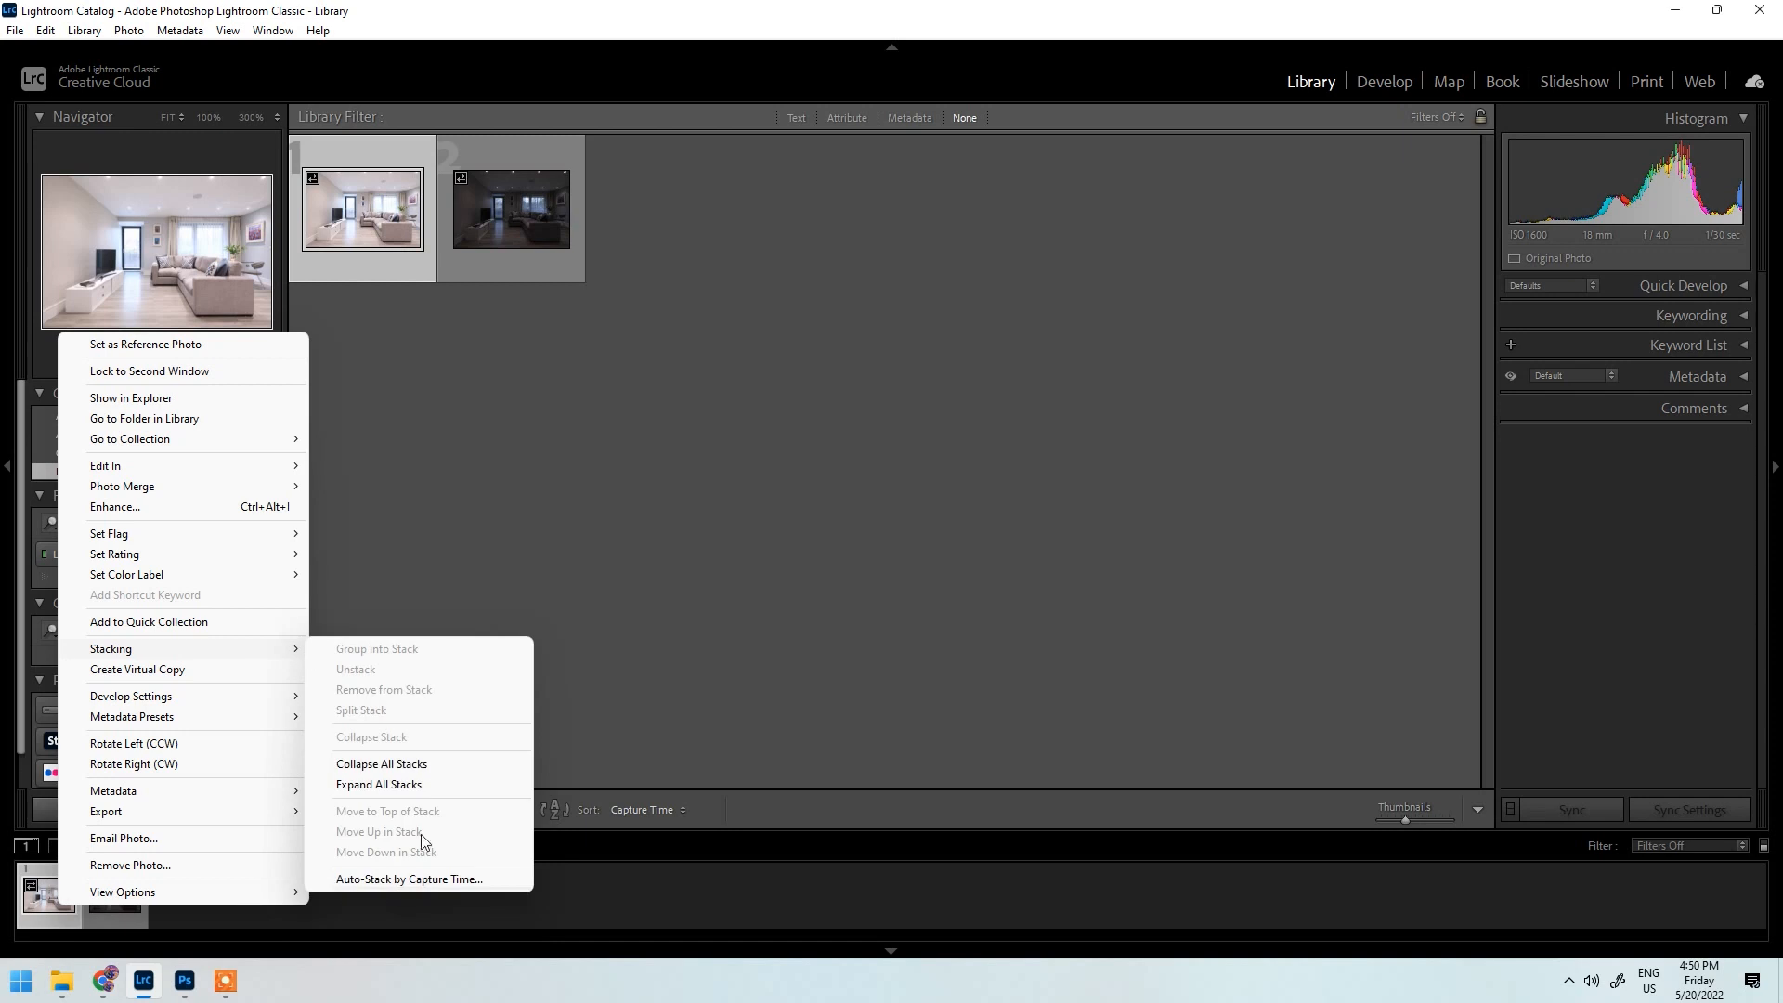
left_click(408, 880)
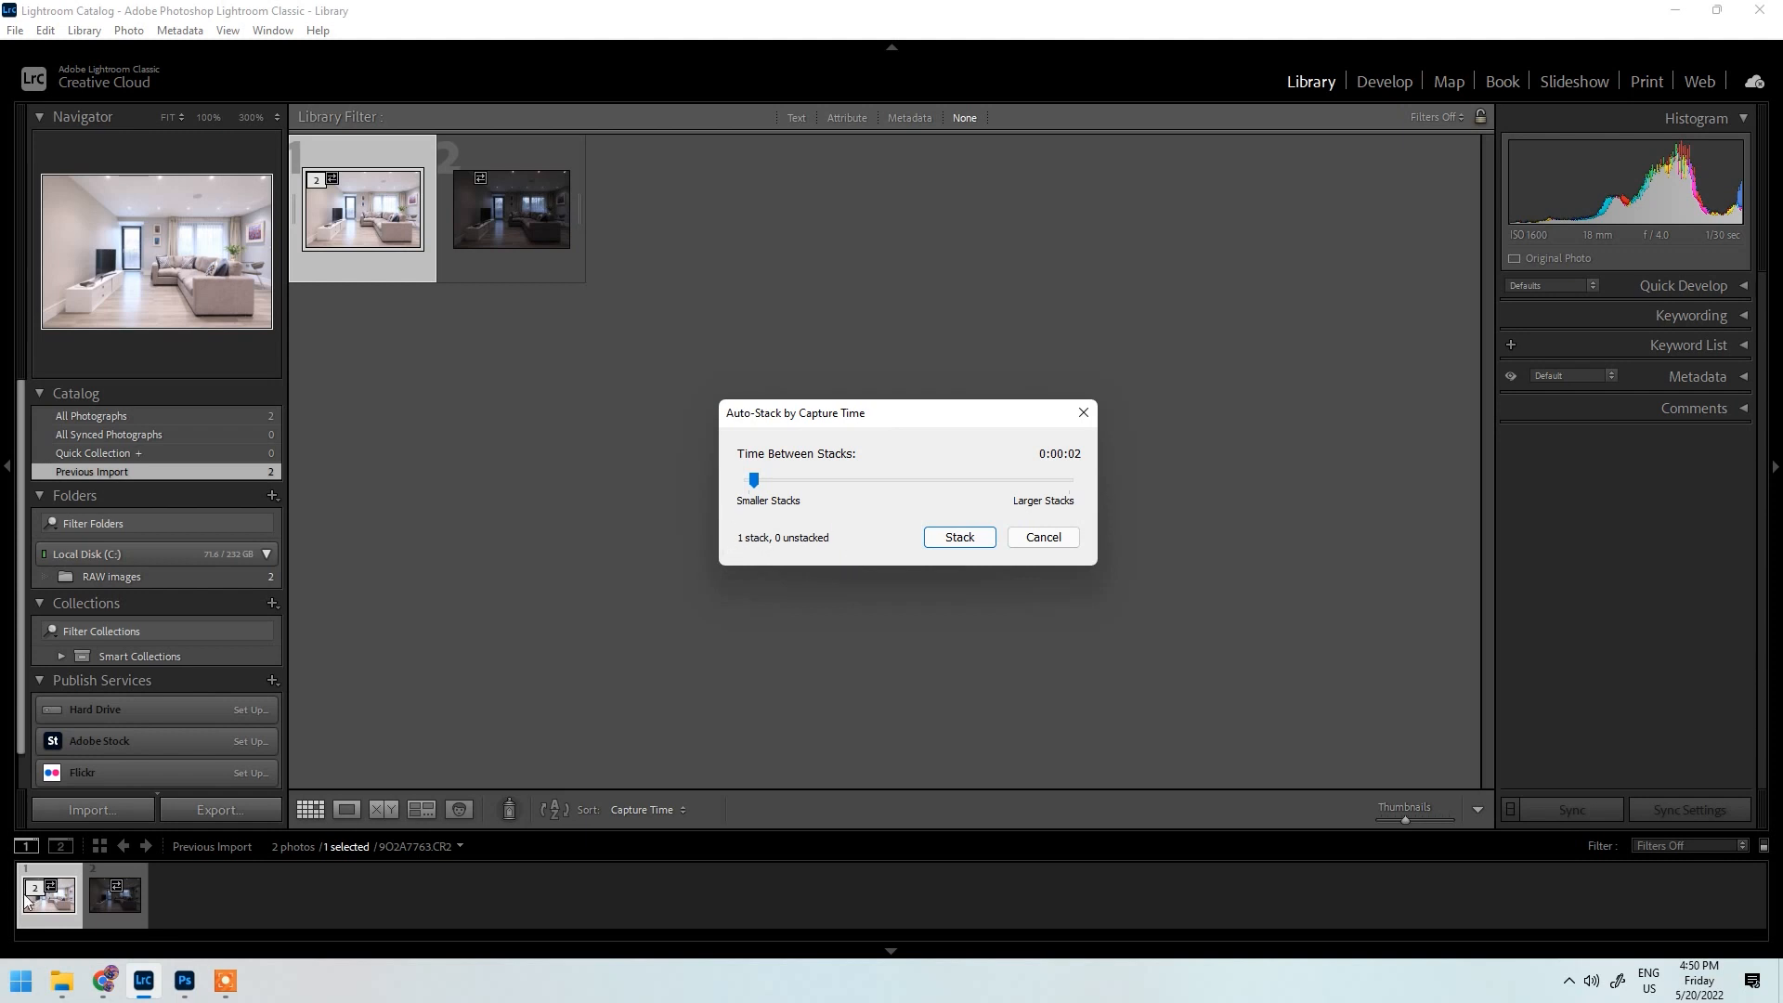
left_click(960, 538)
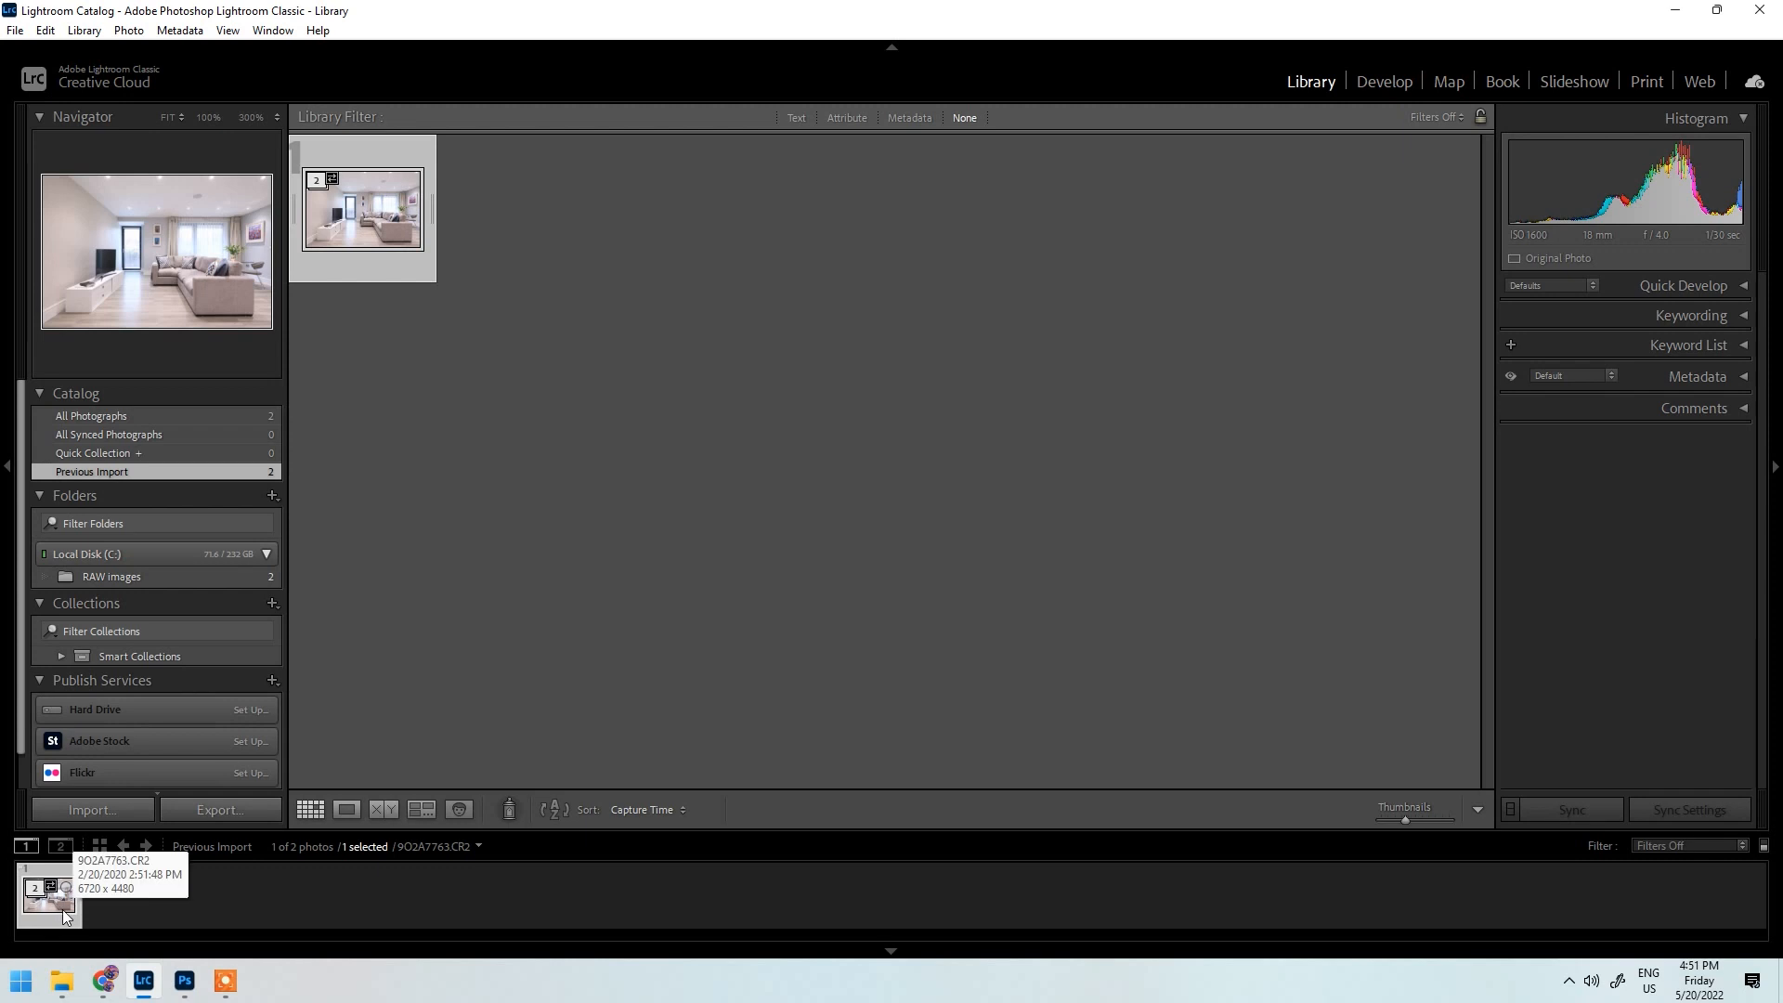
Step: Open the HDR merge preview for the stacked living room exposures
right_click(59, 917)
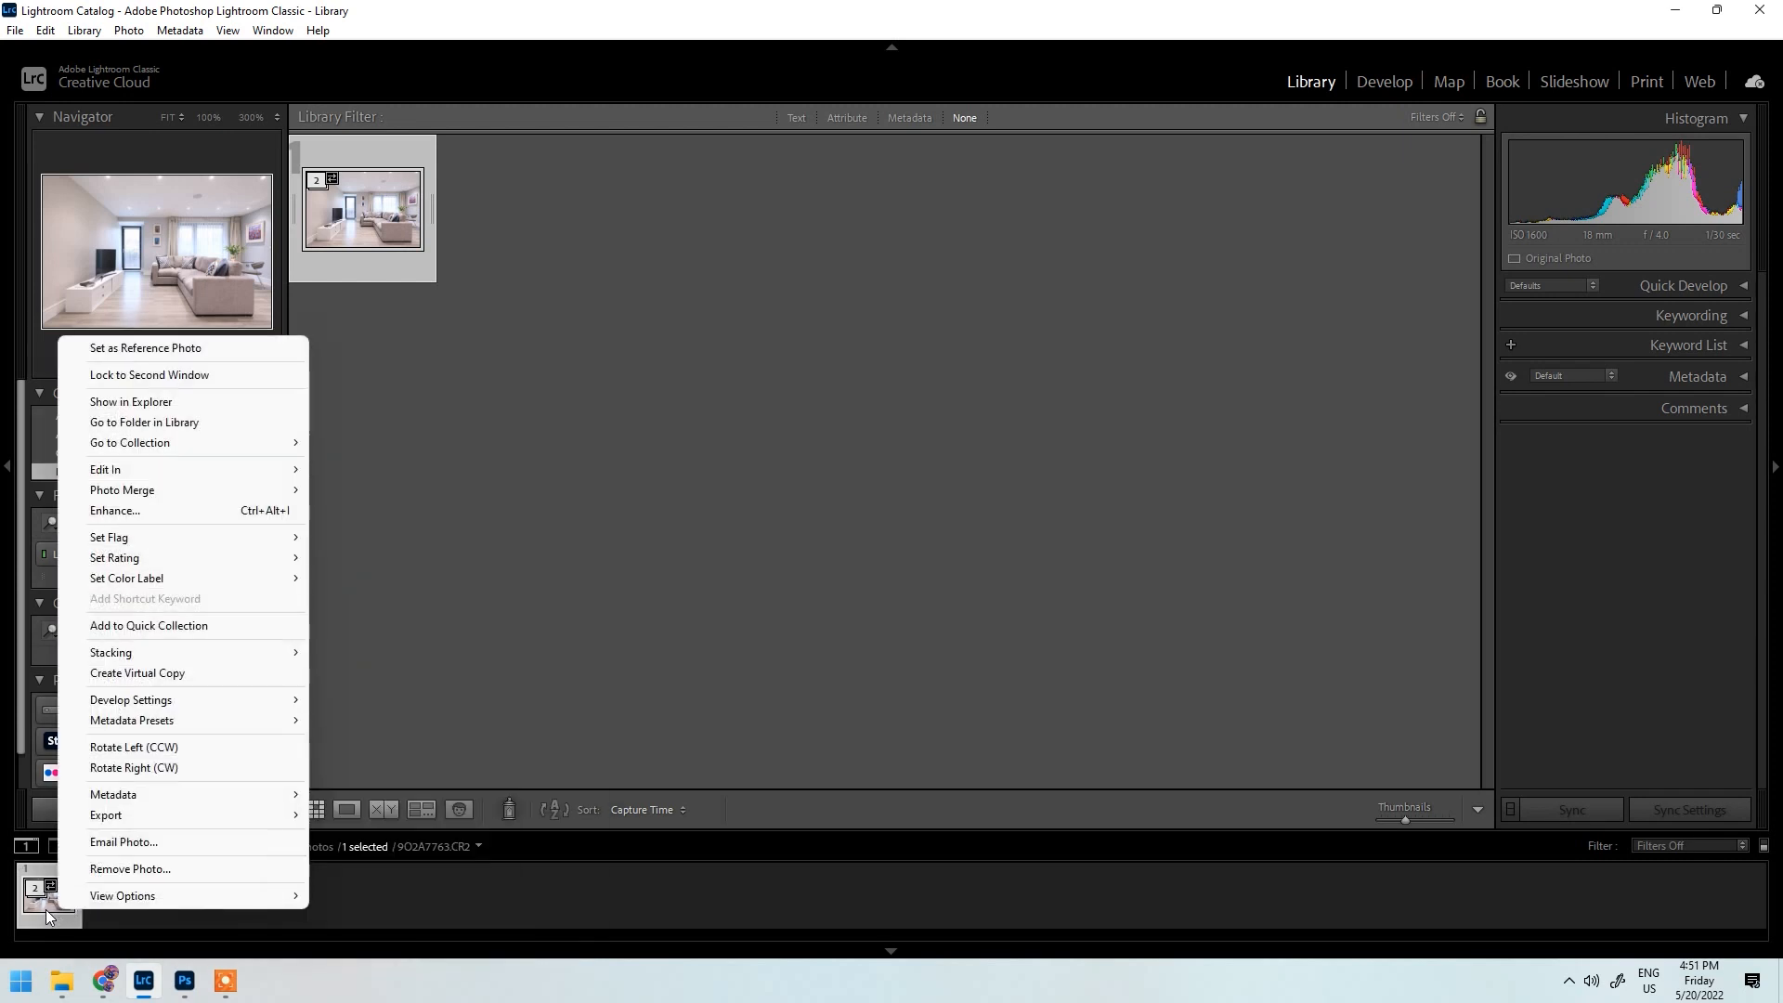
mouse_move(286, 490)
left_click(370, 497)
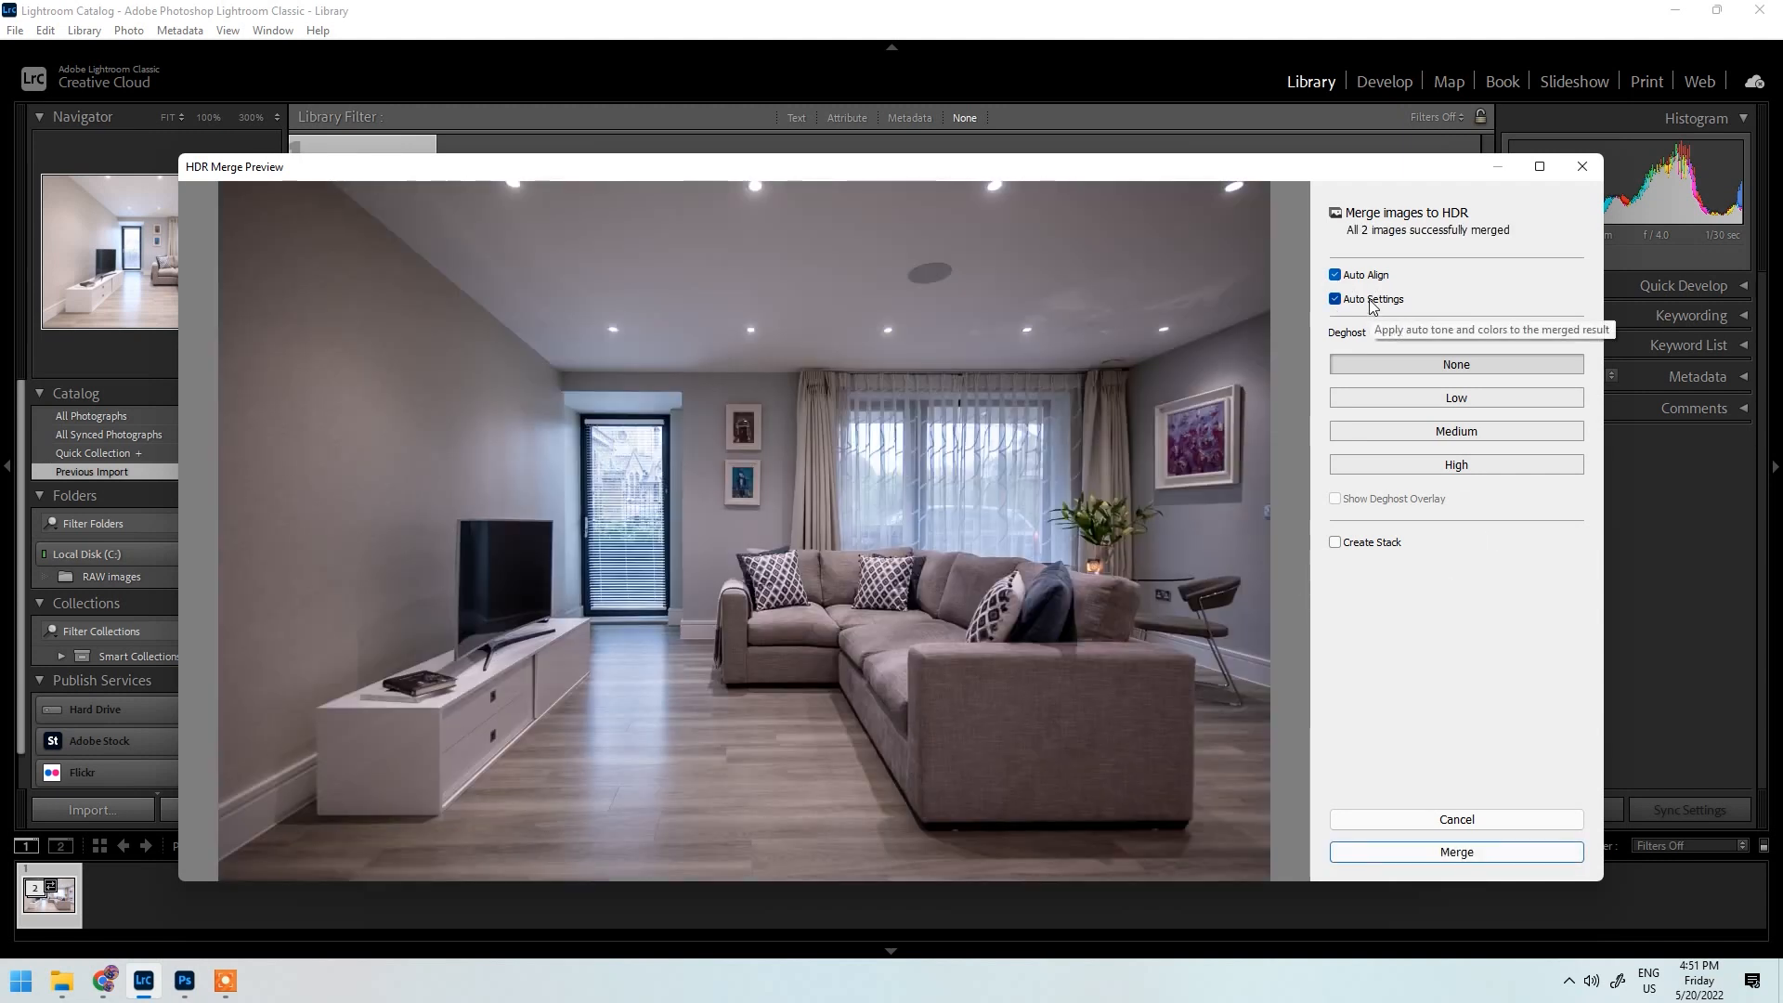
Step: Compare the HDR preview with and without Auto Align, and with and without Auto Settings
left_click(1349, 278)
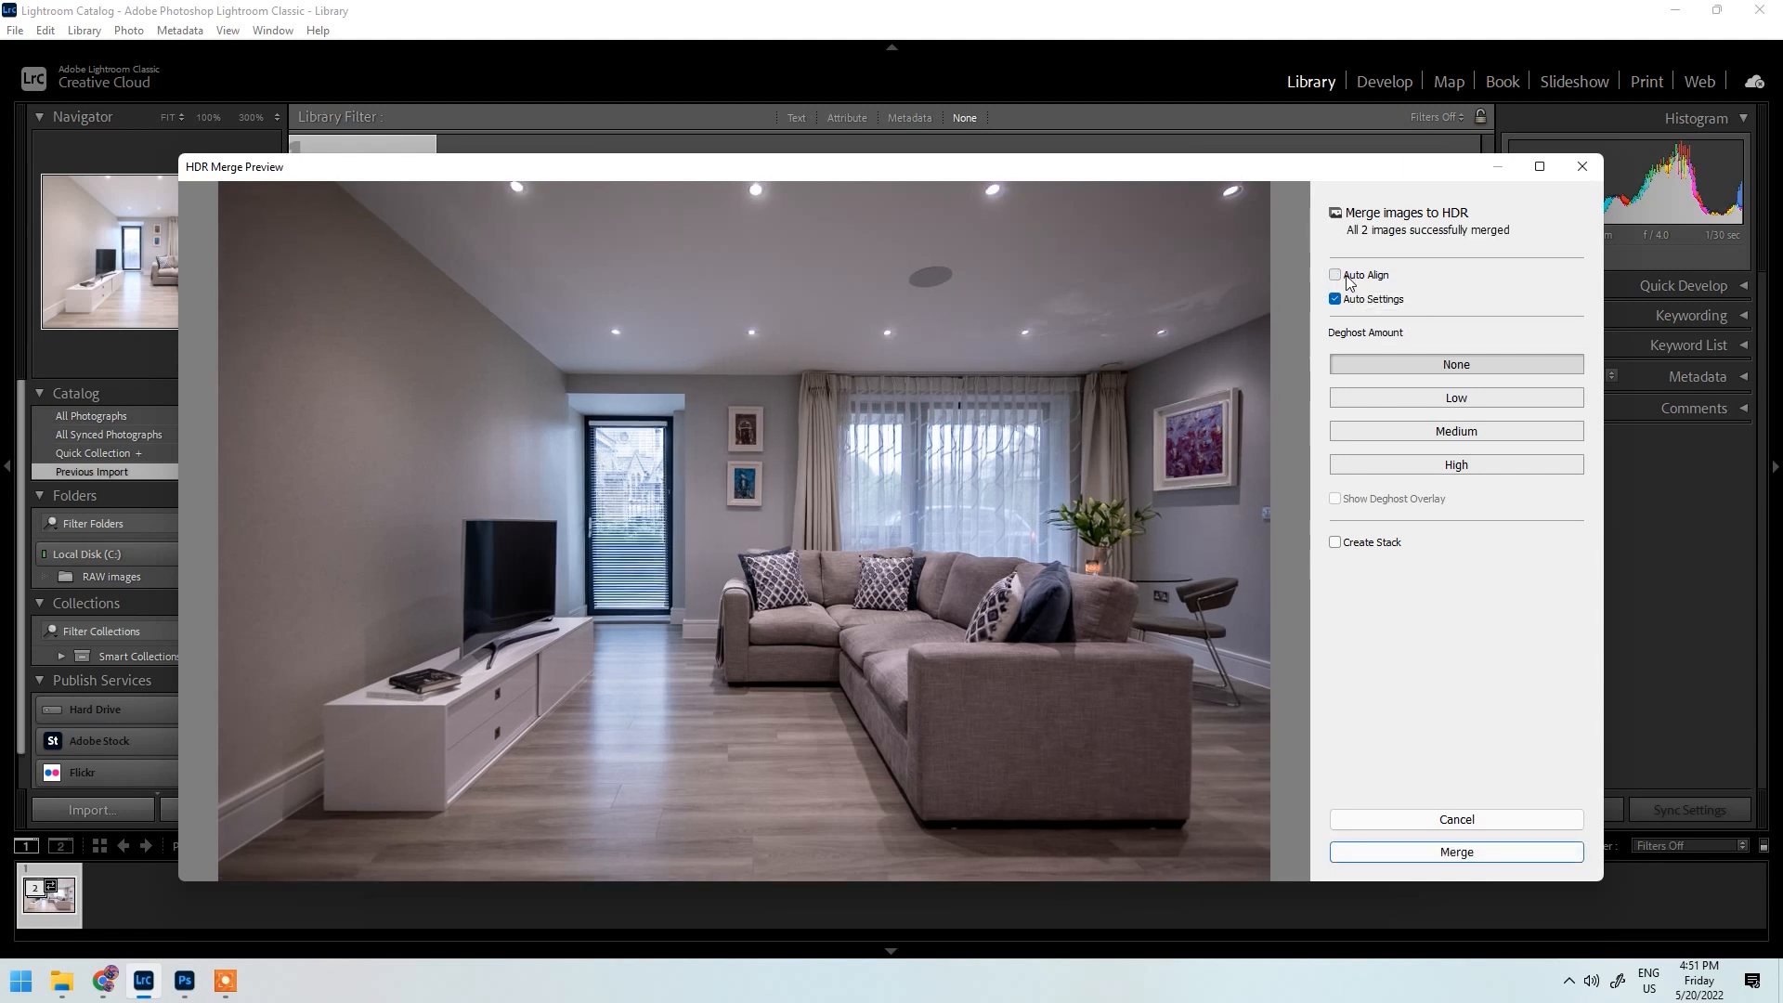
left_click(1348, 278)
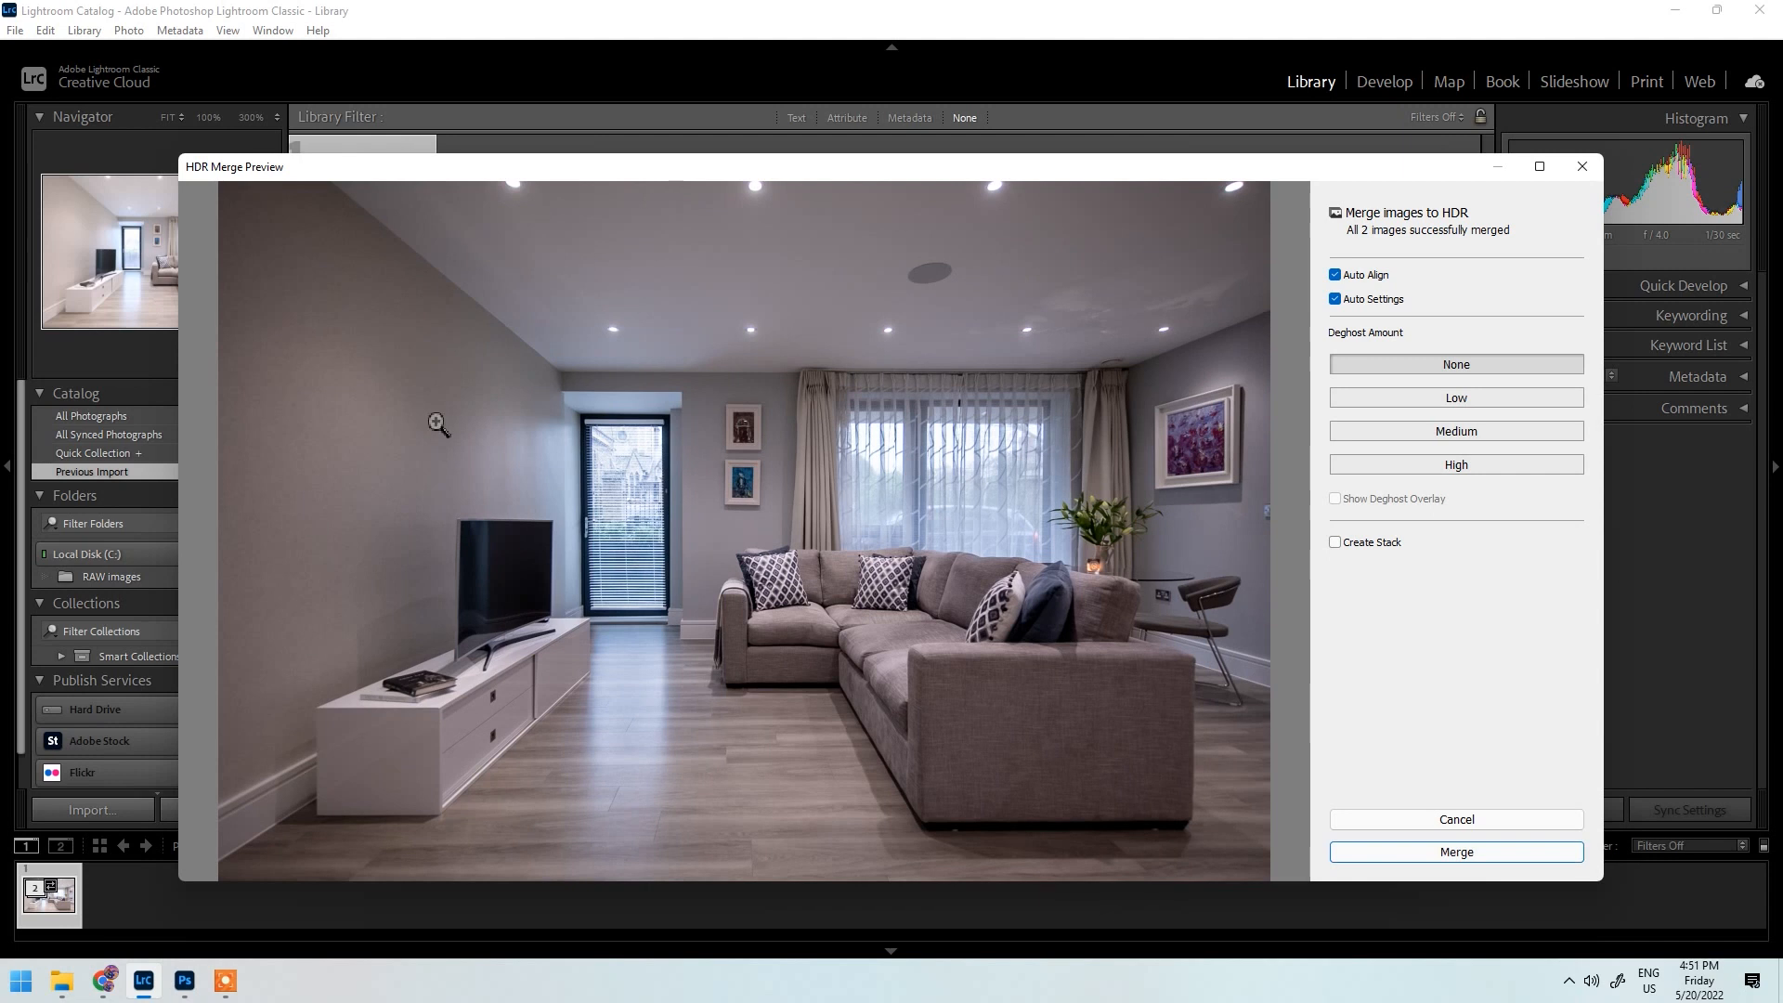
left_click(1345, 307)
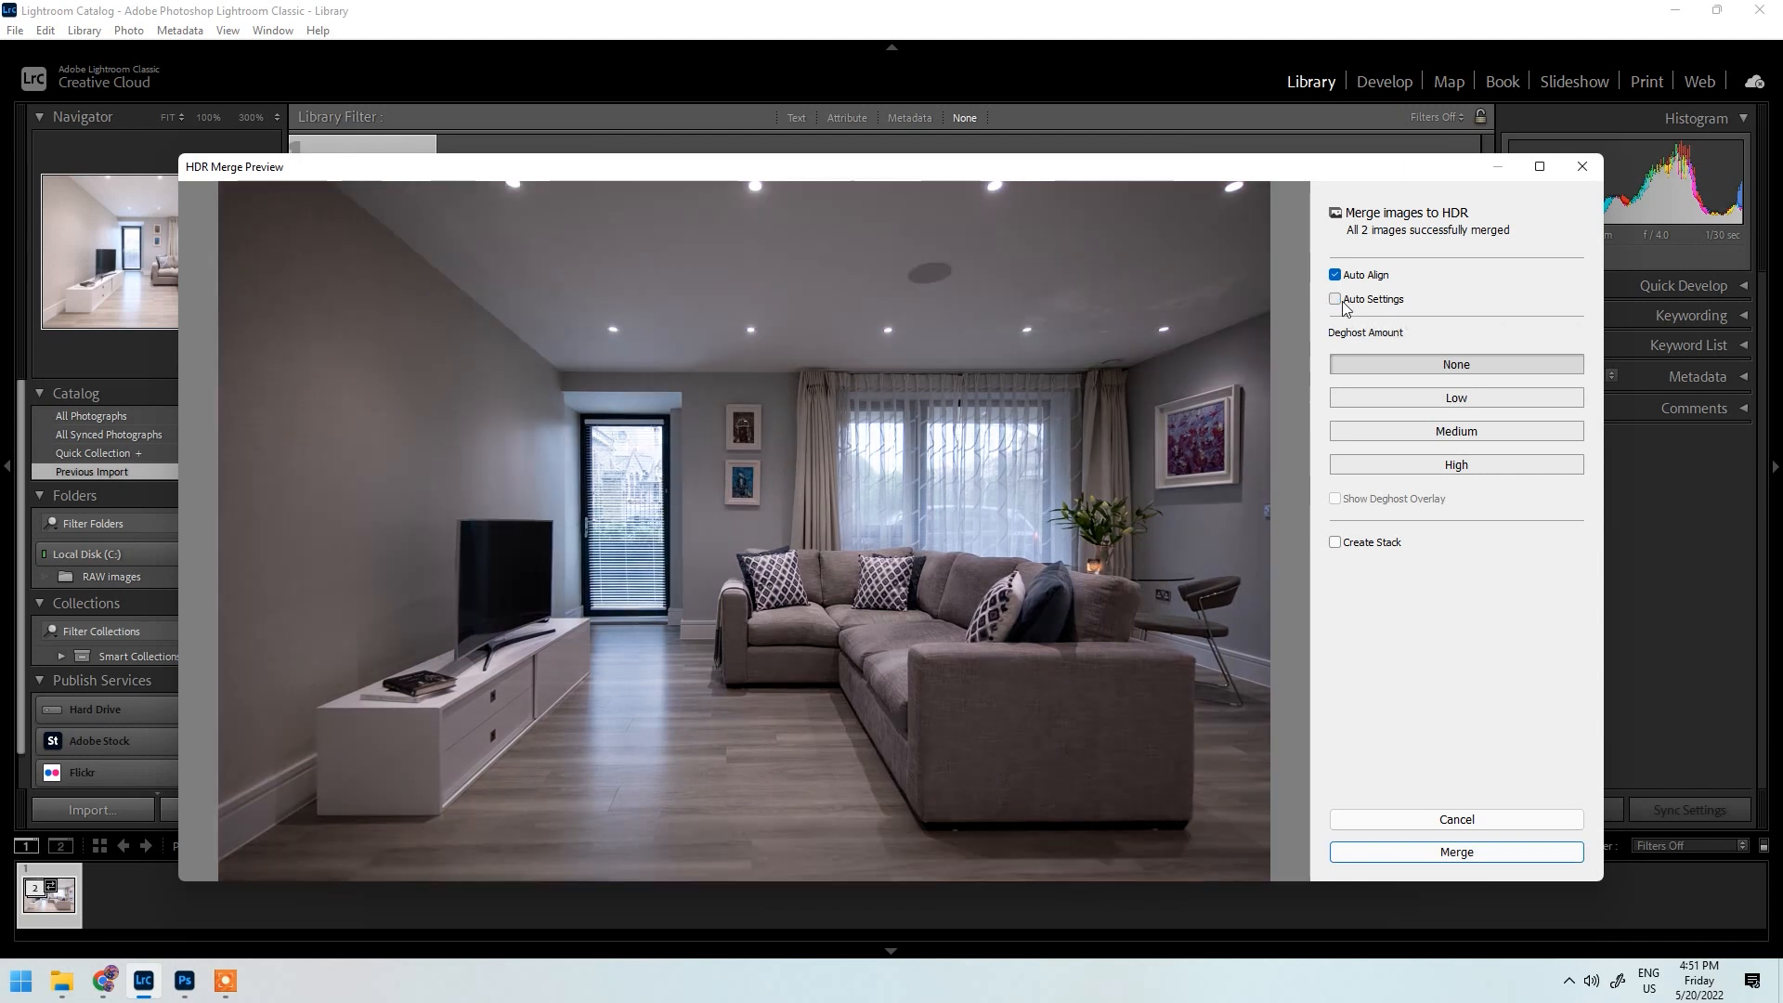
left_click(1345, 307)
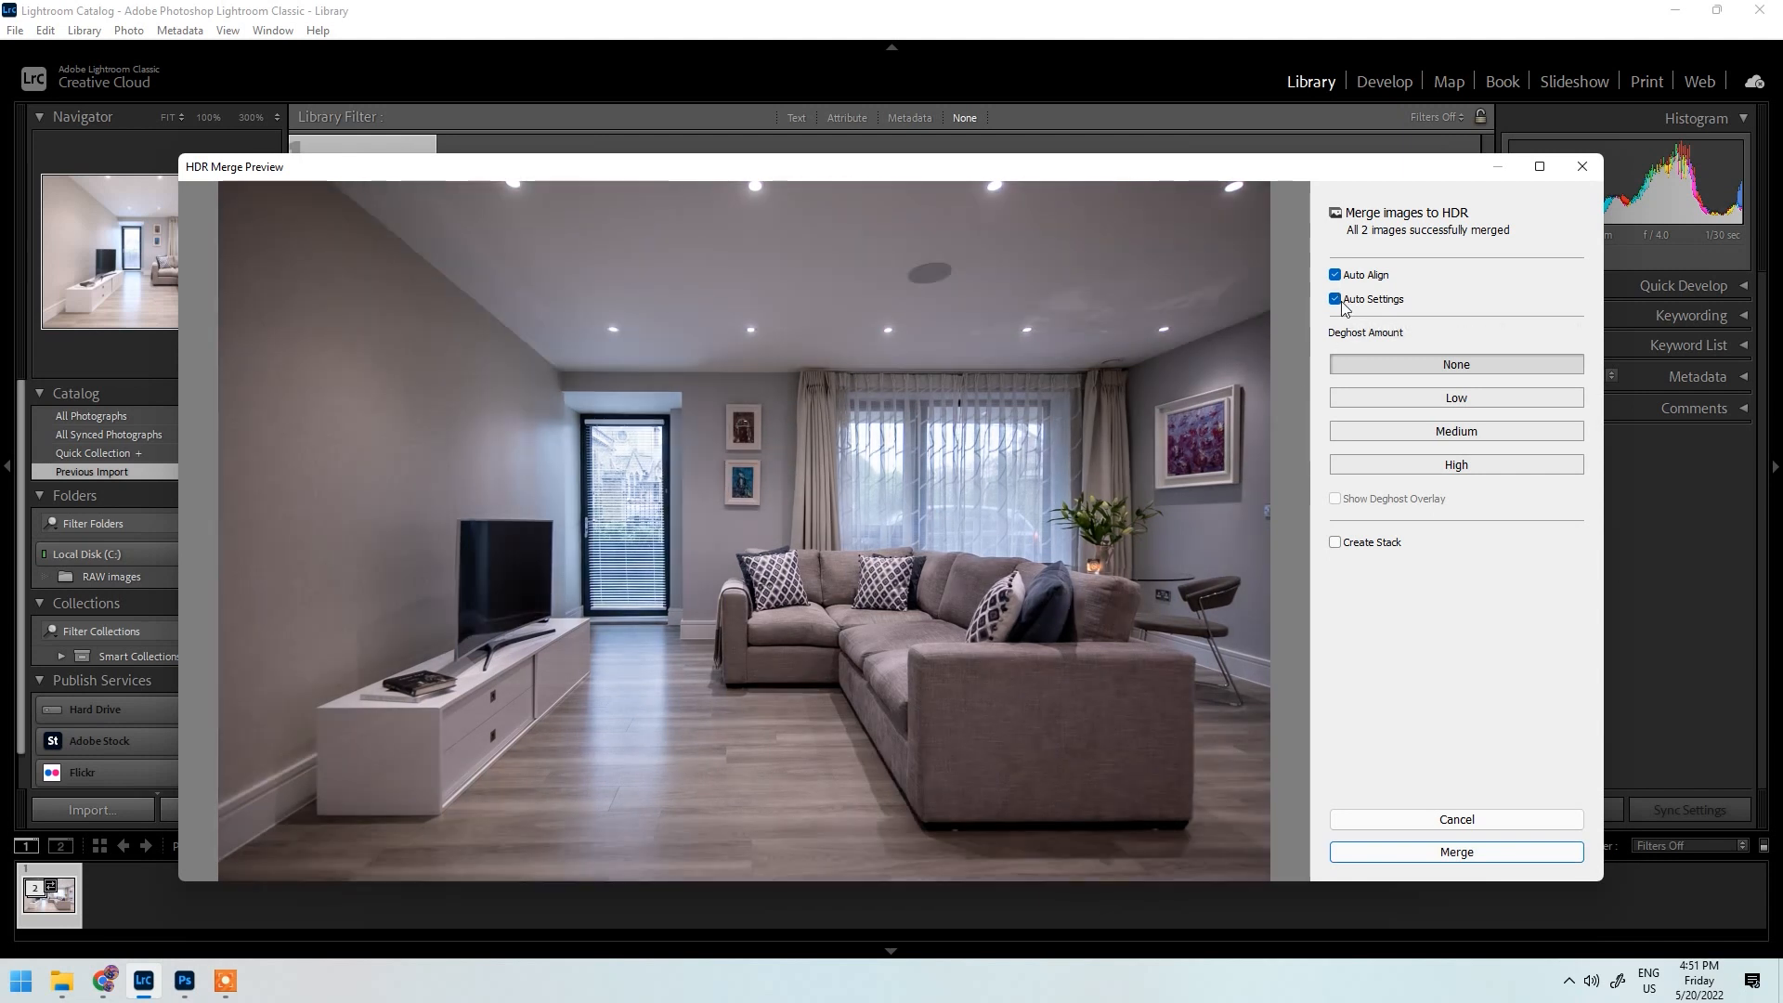
left_click(1342, 307)
left_click(1343, 306)
Step: Merge the living room exposures into an HDR photo with deghosting set to None, and select the merged photo
left_click(1457, 855)
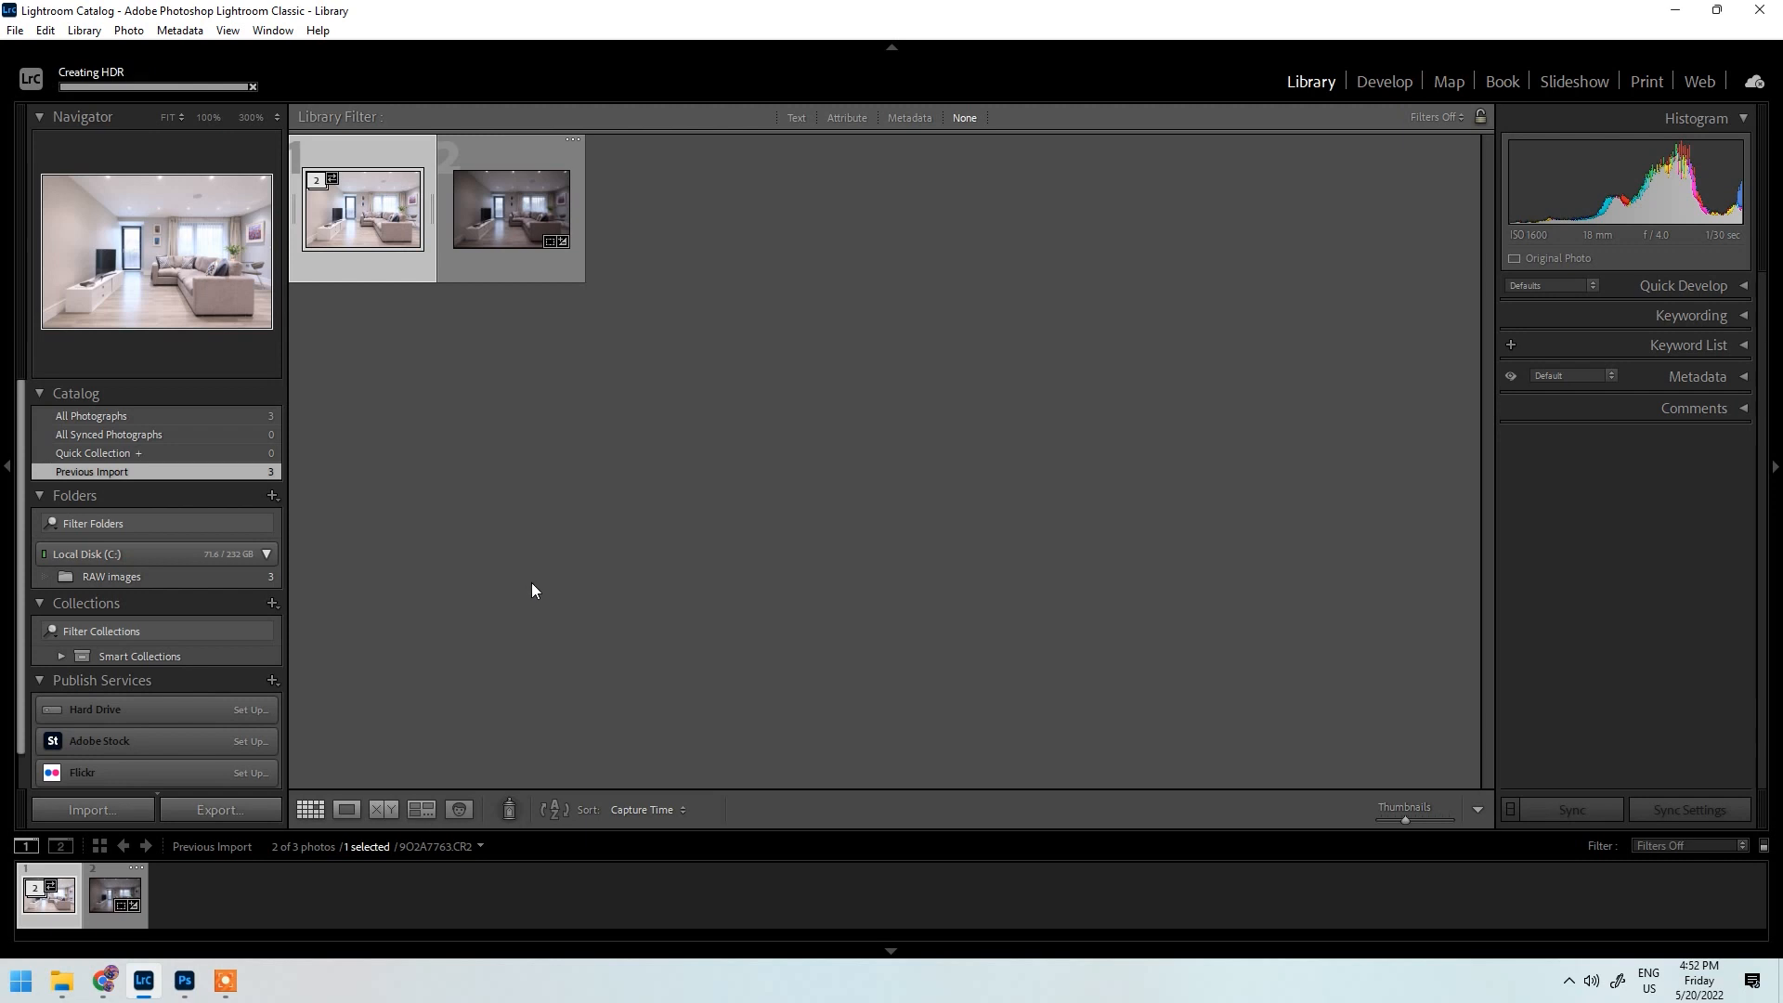
left_click(98, 912)
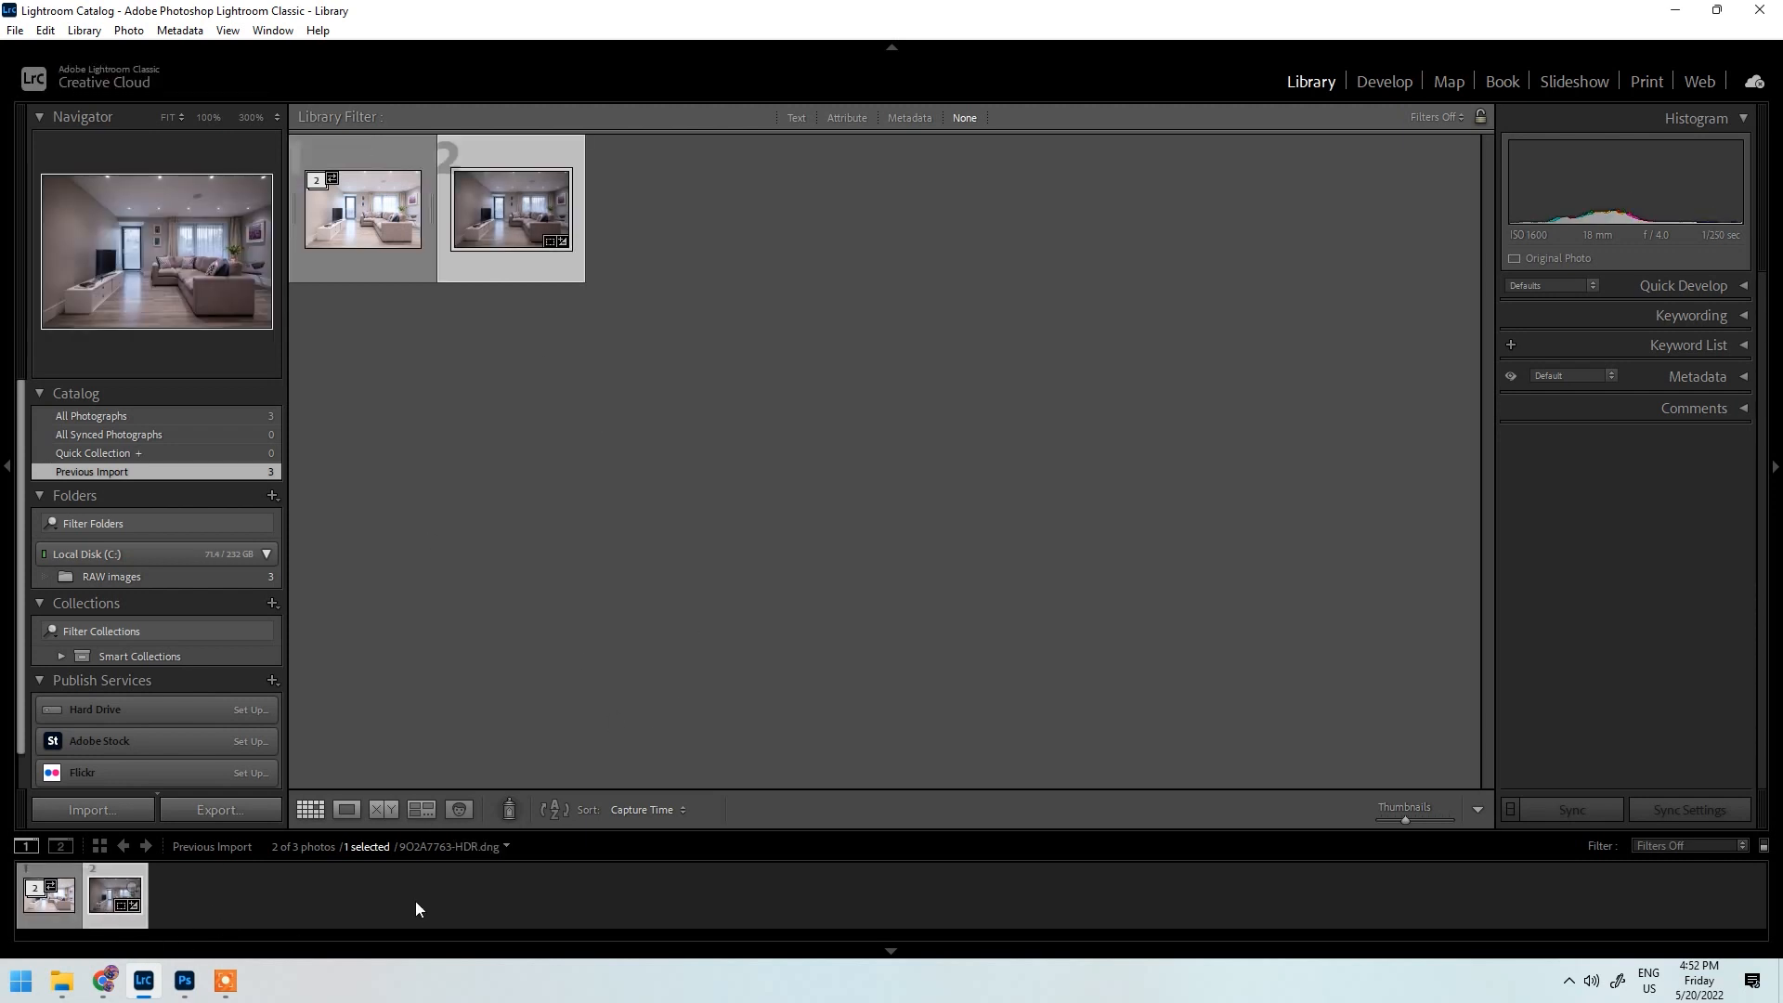
Step: Open the merged HDR photo in Loupe view and examine the ceiling and curtained window at 100%
double_click(102, 894)
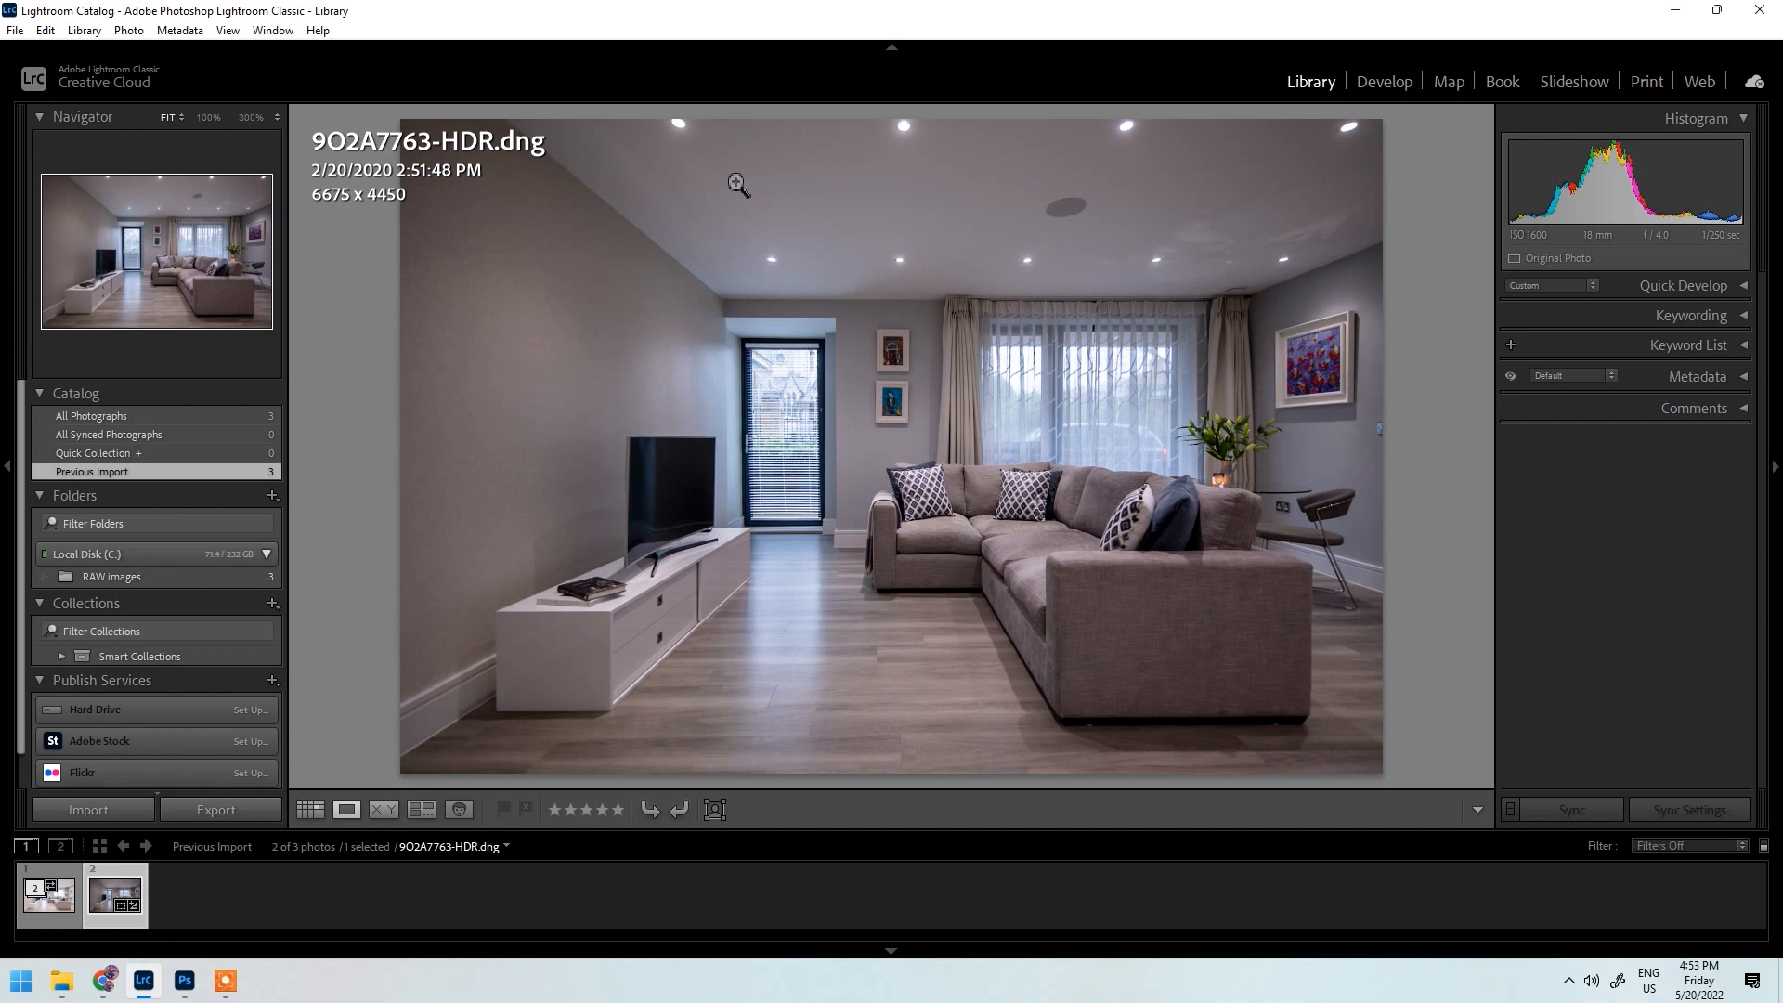
left_click(995, 193)
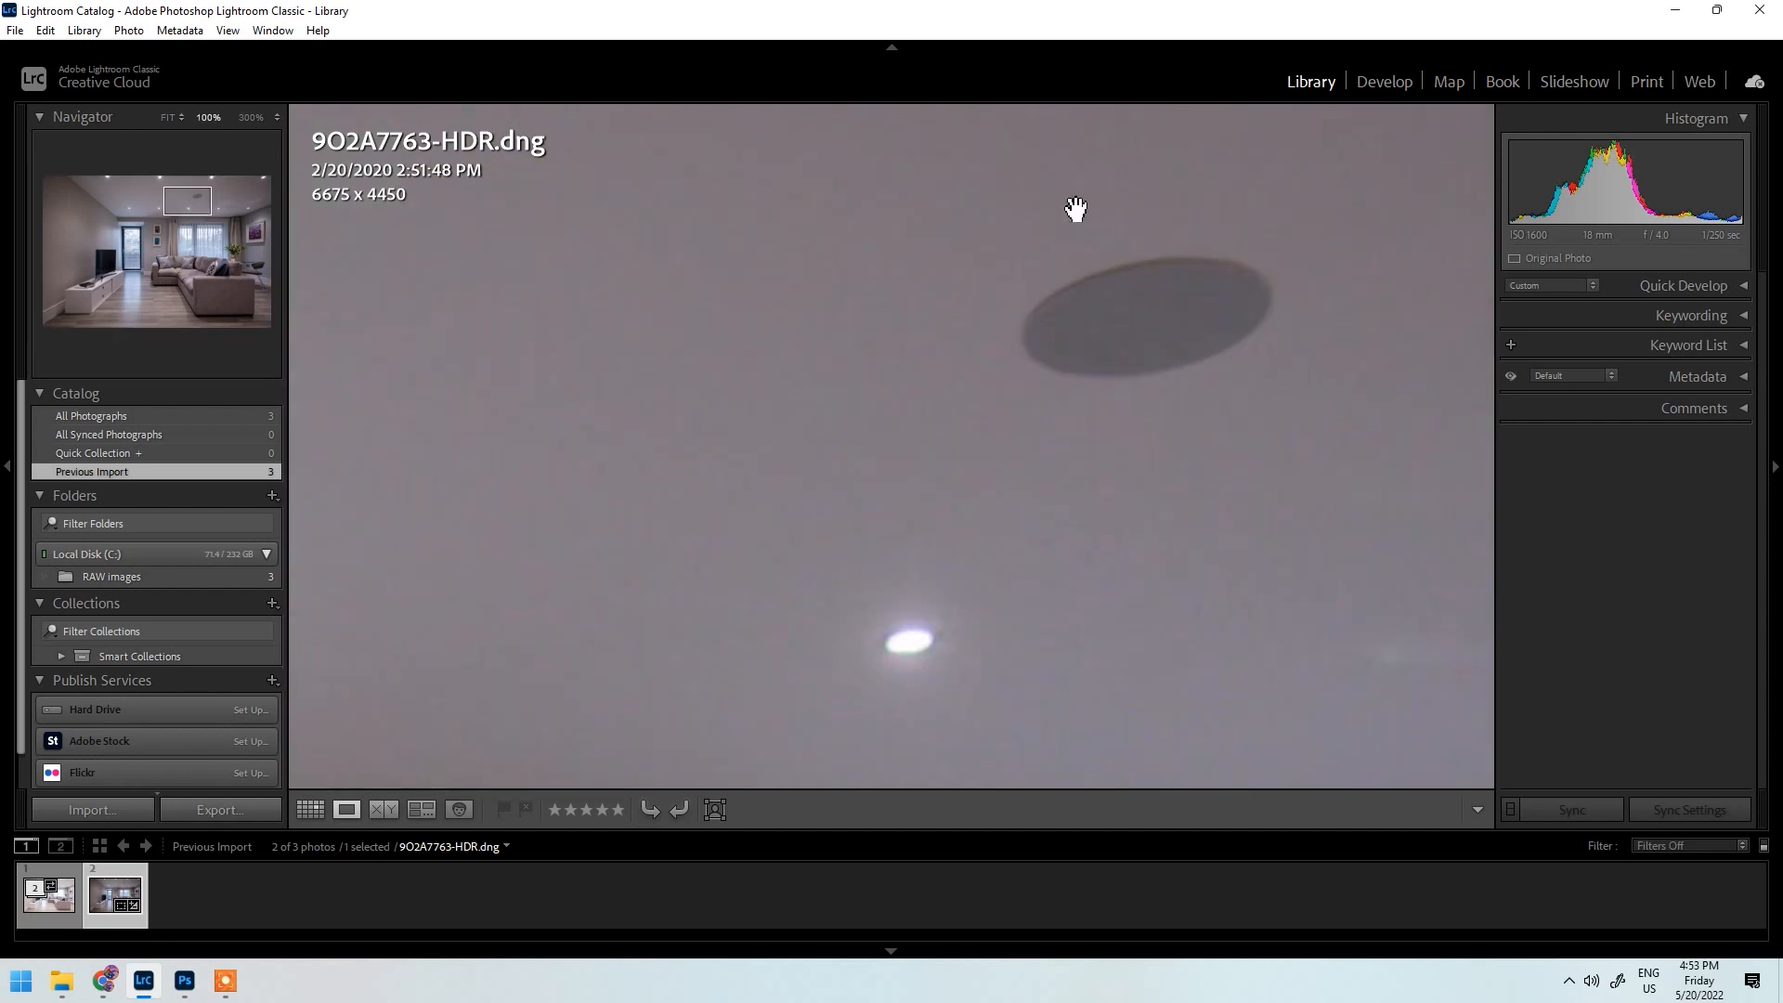
left_click_drag(1249, 466, 808, 306)
left_click_drag(1026, 316, 888, 412)
left_click_drag(1000, 536, 928, 232)
left_click(1139, 541)
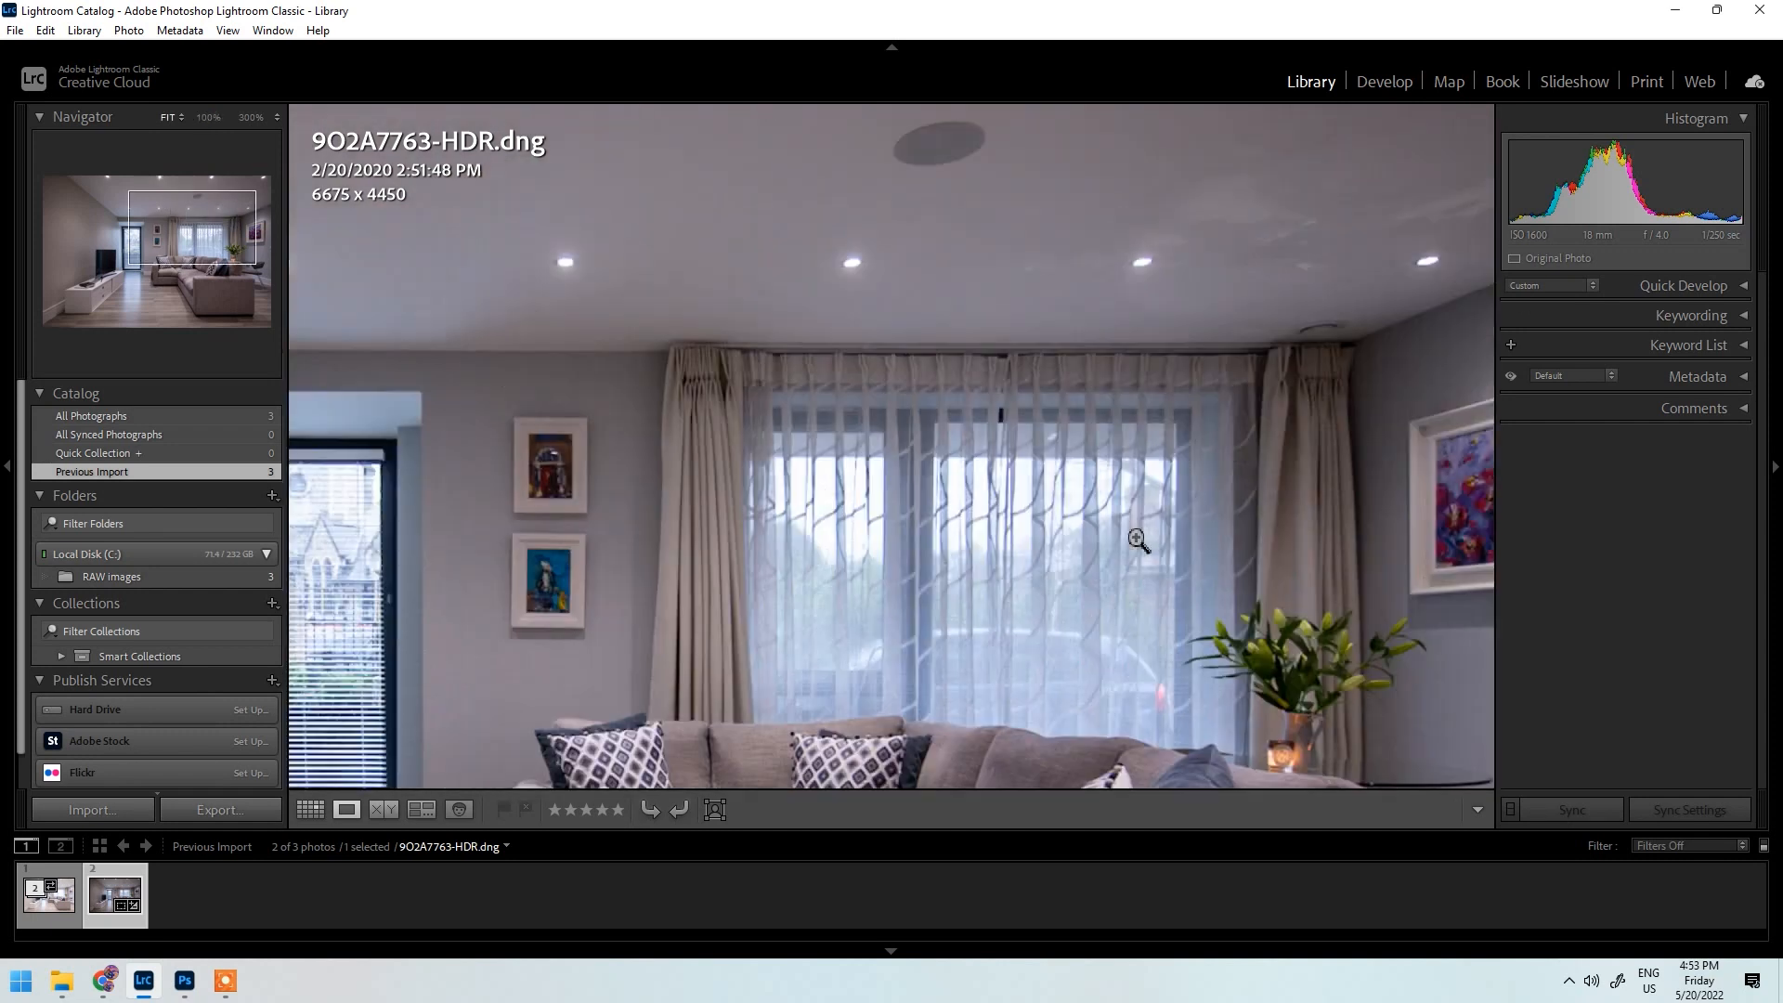
Step: Examine the glass door's blinds, frame and outside view at 100% in the merged HDR photo
left_click(765, 375)
left_click(796, 417)
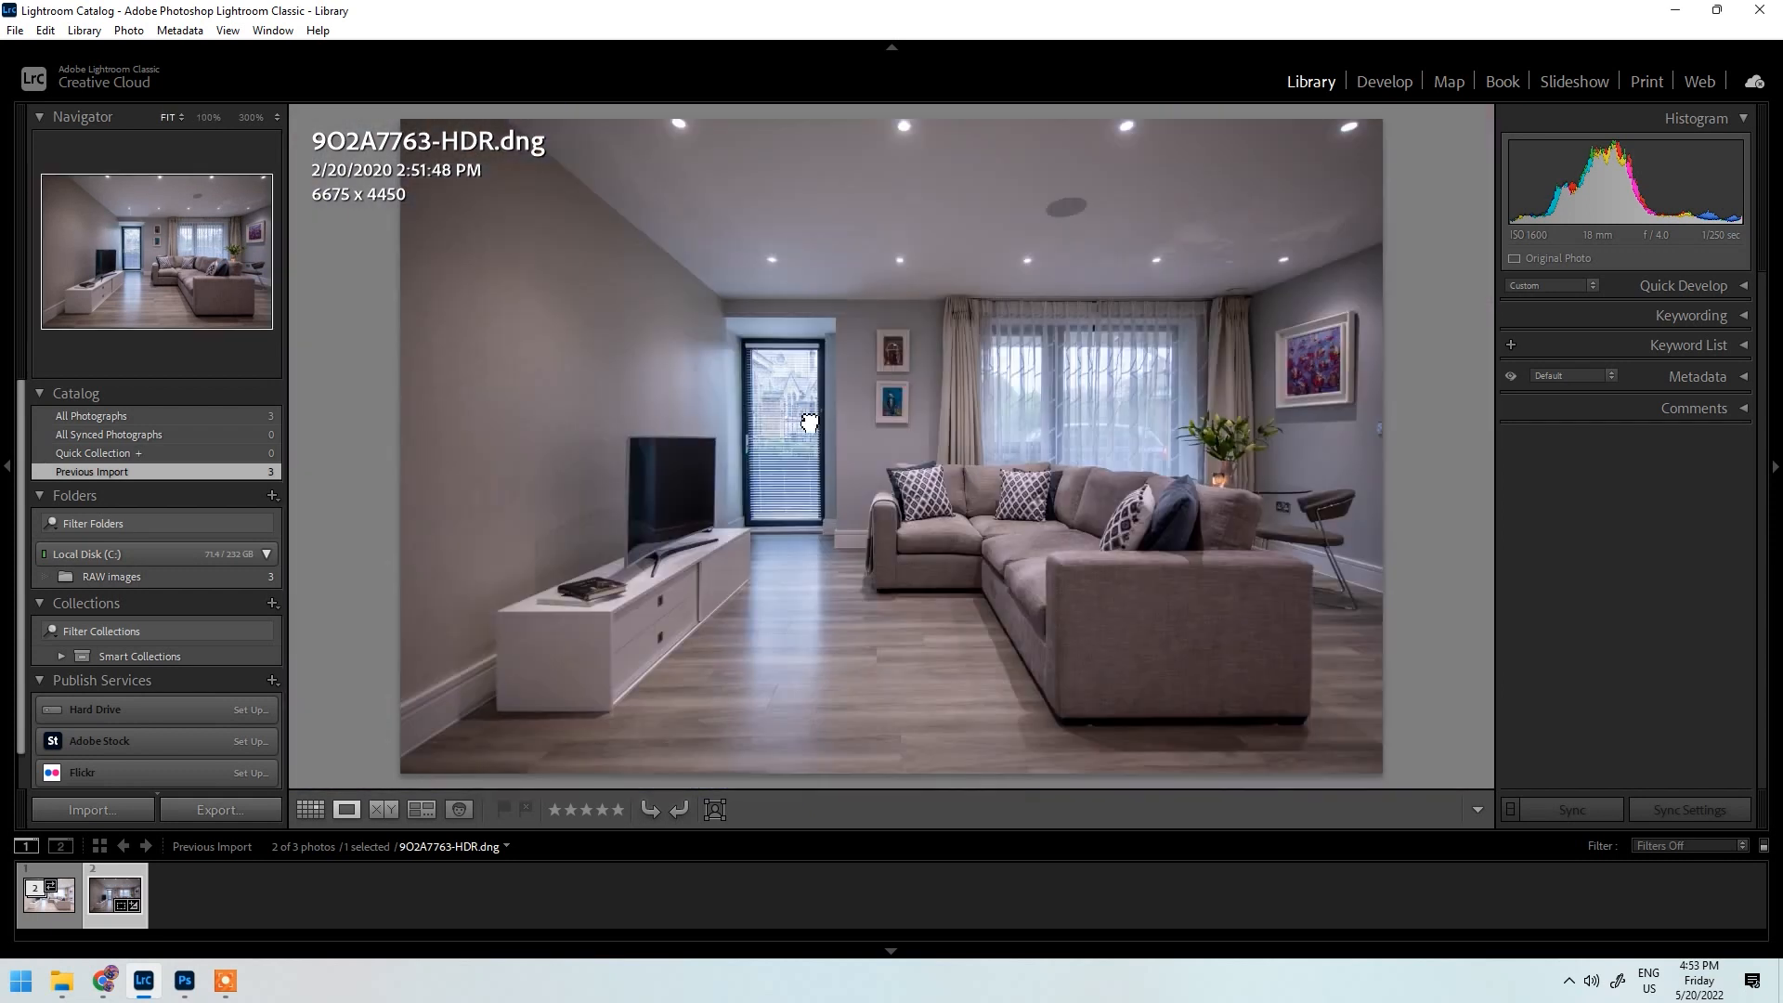
left_click(796, 416)
left_click_drag(709, 643, 797, 383)
left_click_drag(796, 477, 871, 847)
left_click_drag(755, 289, 736, 330)
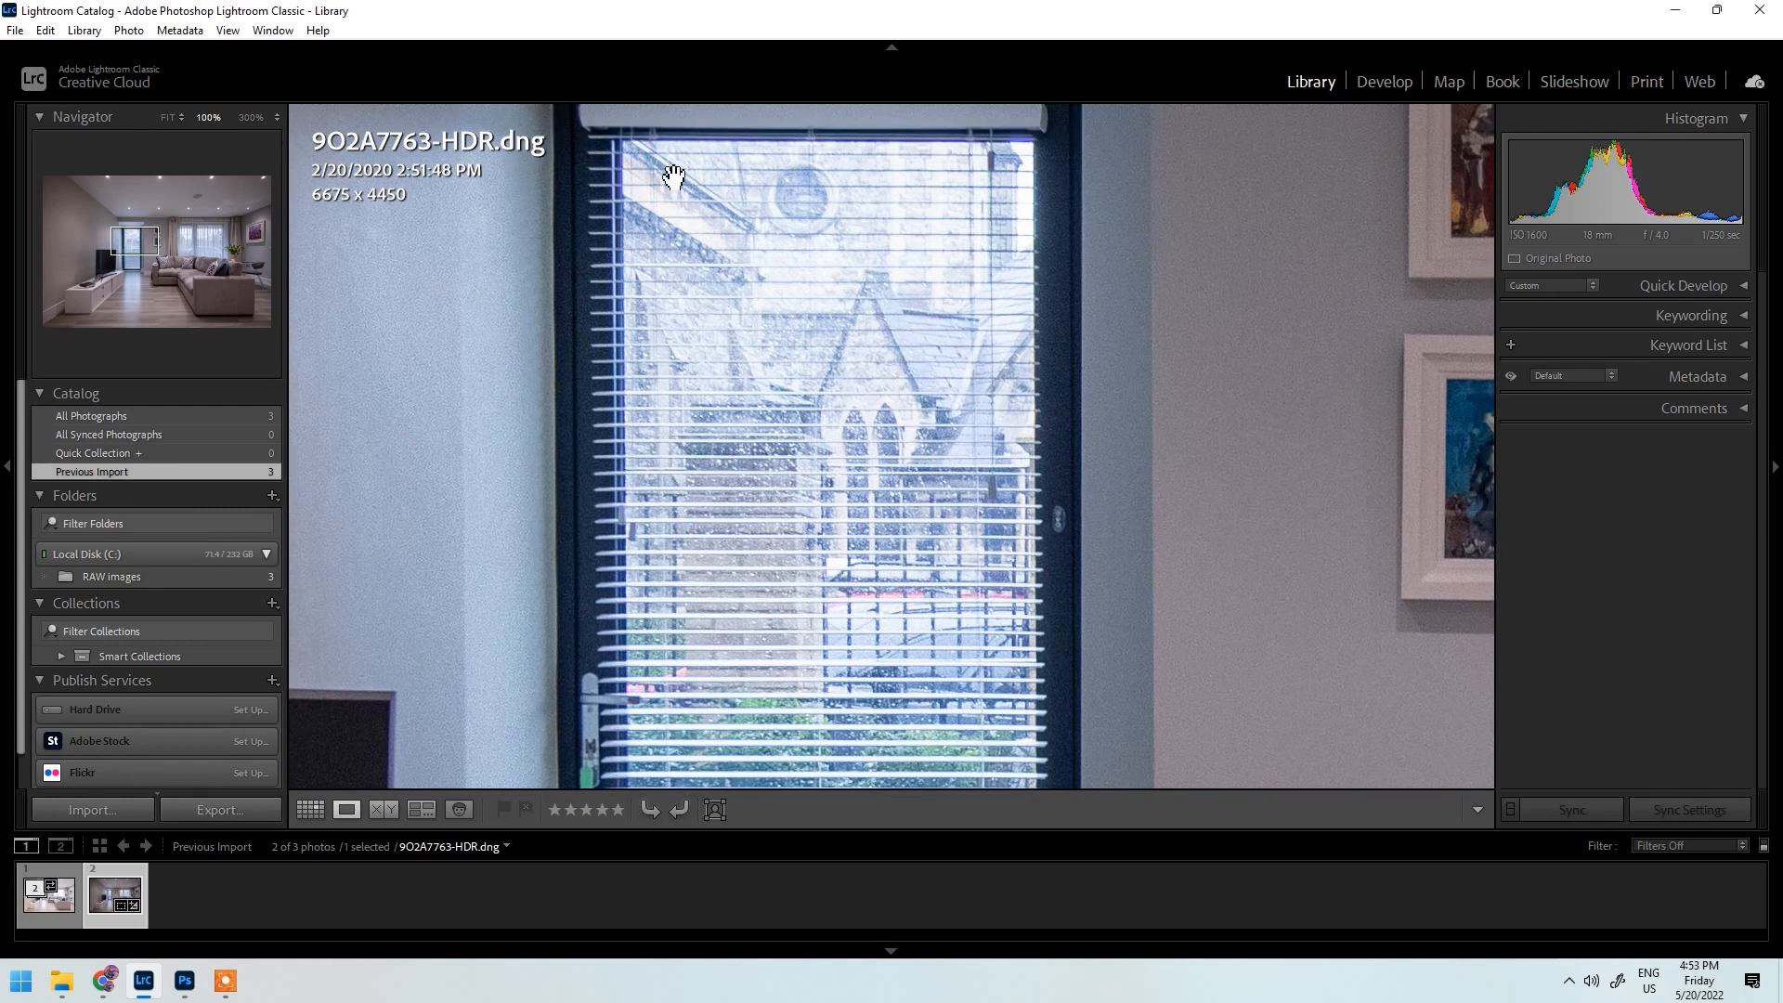
left_click_drag(900, 593, 308, 497)
left_click_drag(1195, 441, 1687, 456)
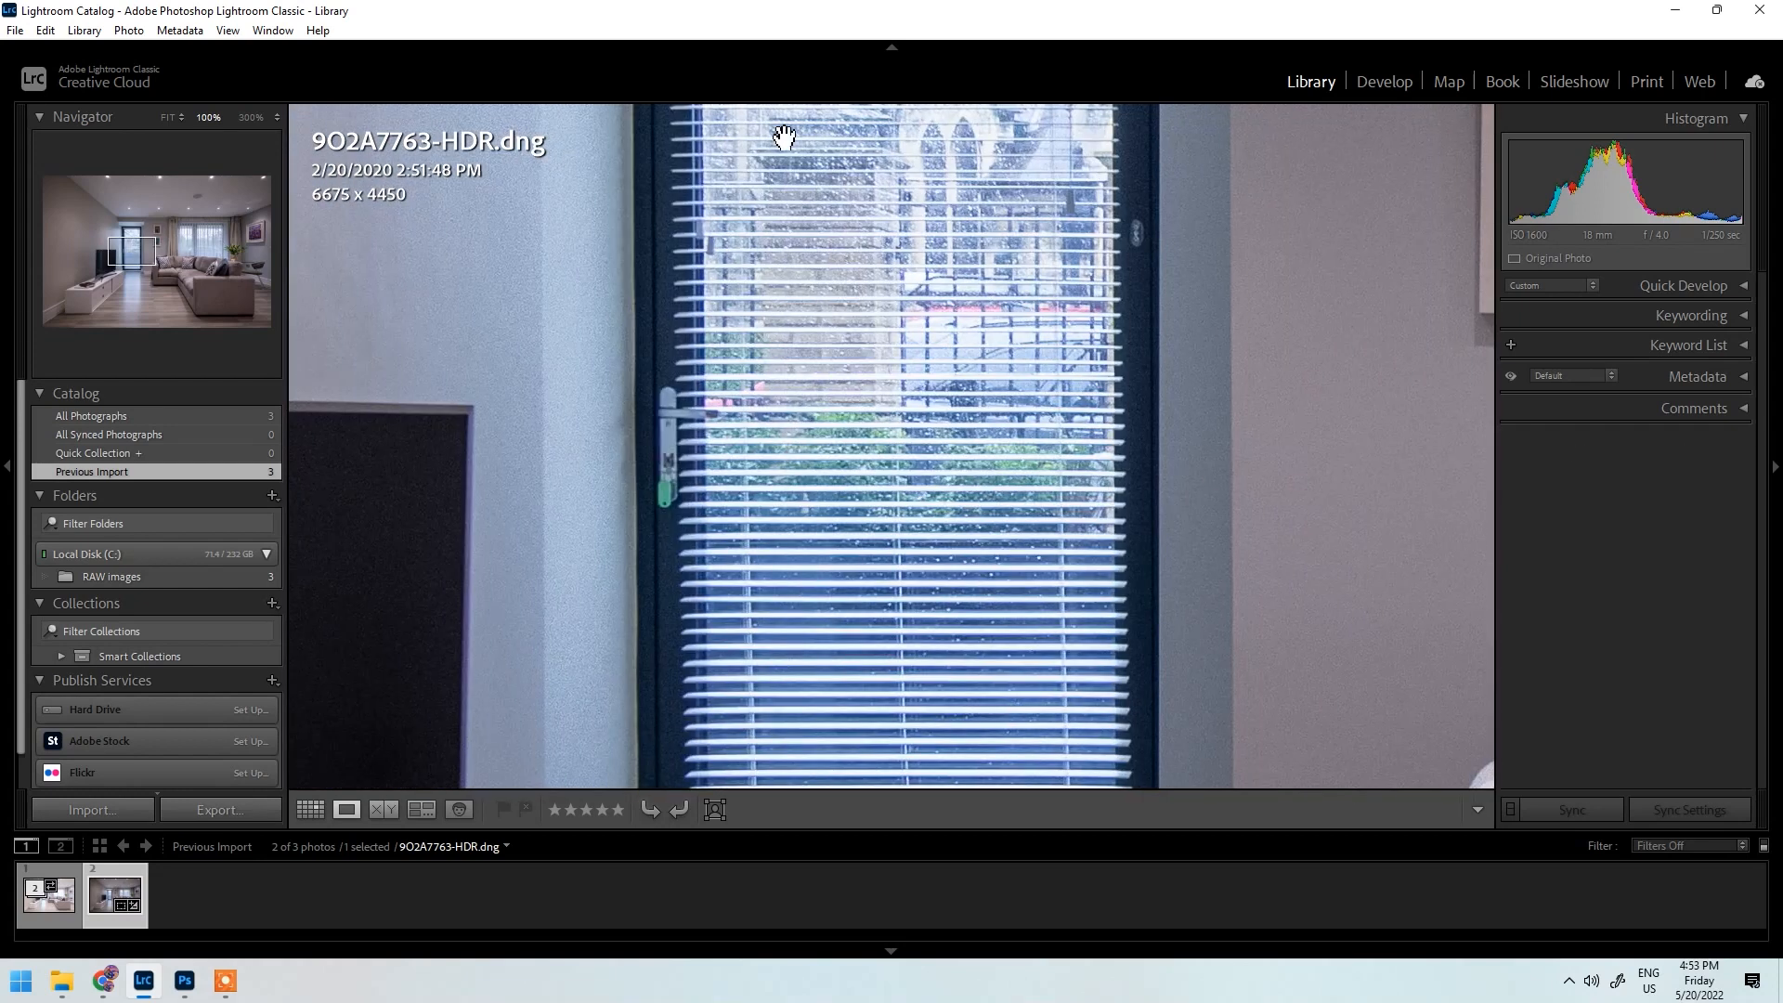
left_click_drag(838, 256, 841, 498)
left_click_drag(869, 272, 864, 460)
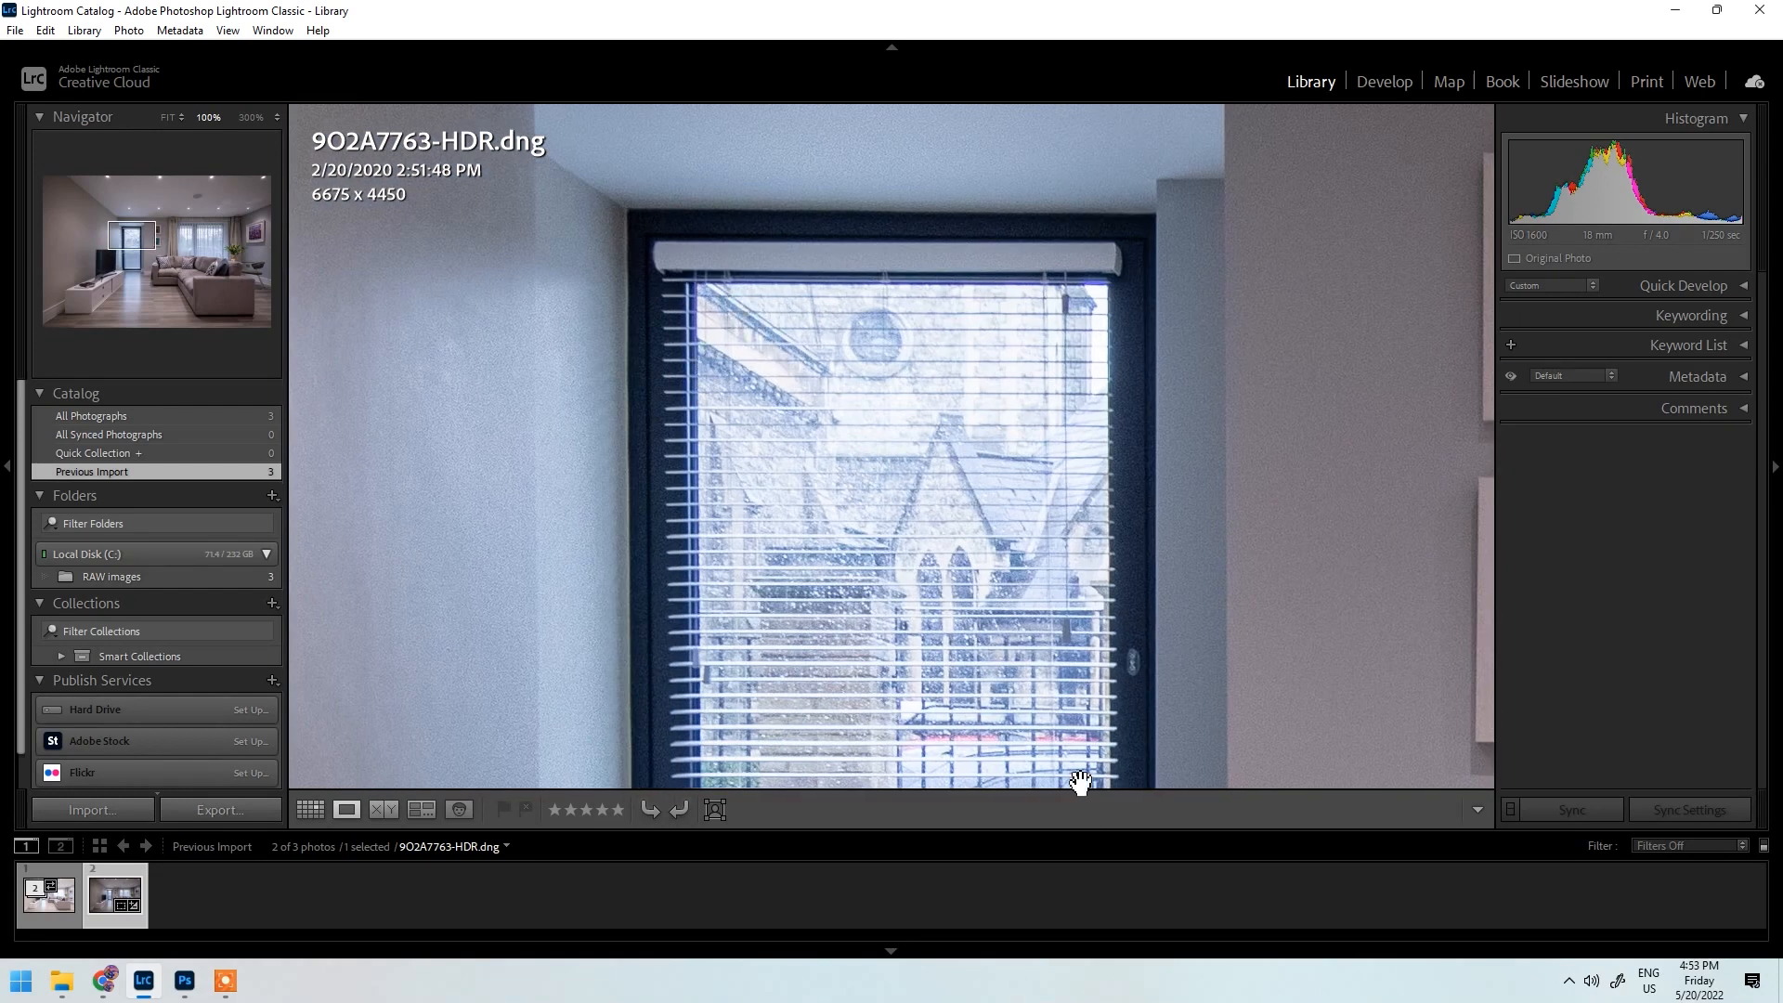
left_click(943, 537)
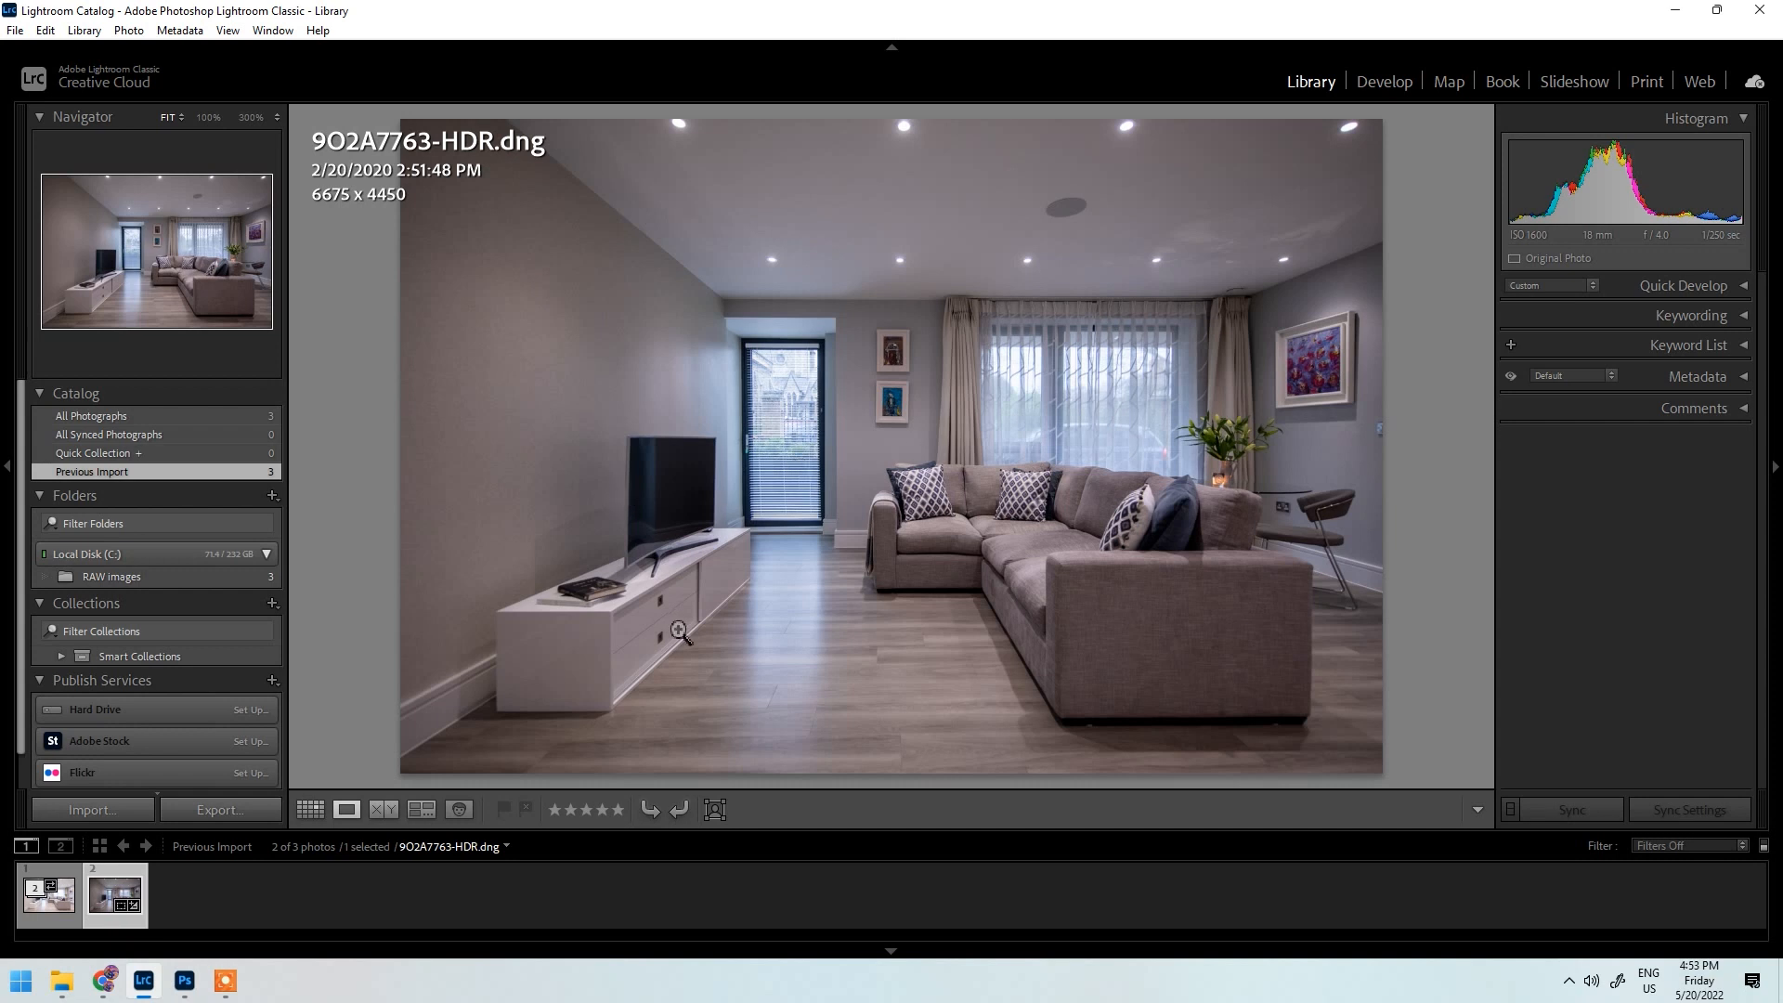
Step: Inspect the ceiling edge above the TV wall and the recessed ceiling lights at 100%
left_click(627, 185)
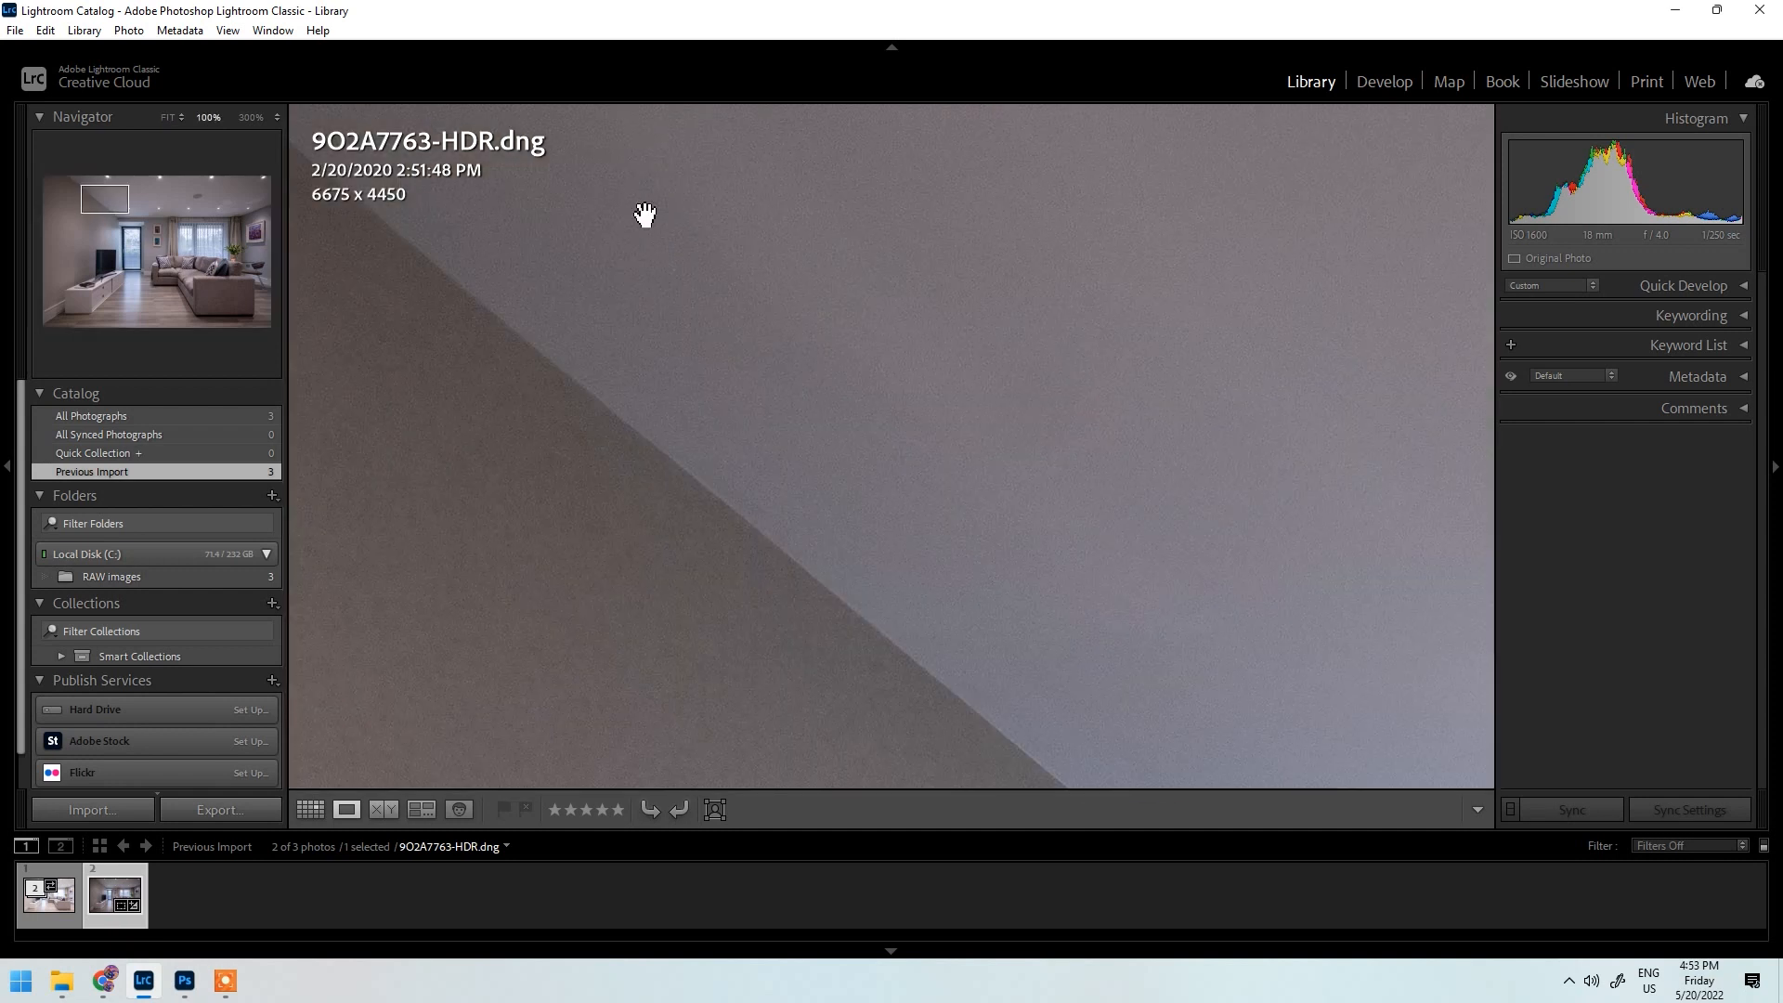
left_click_drag(1281, 479, 412, 236)
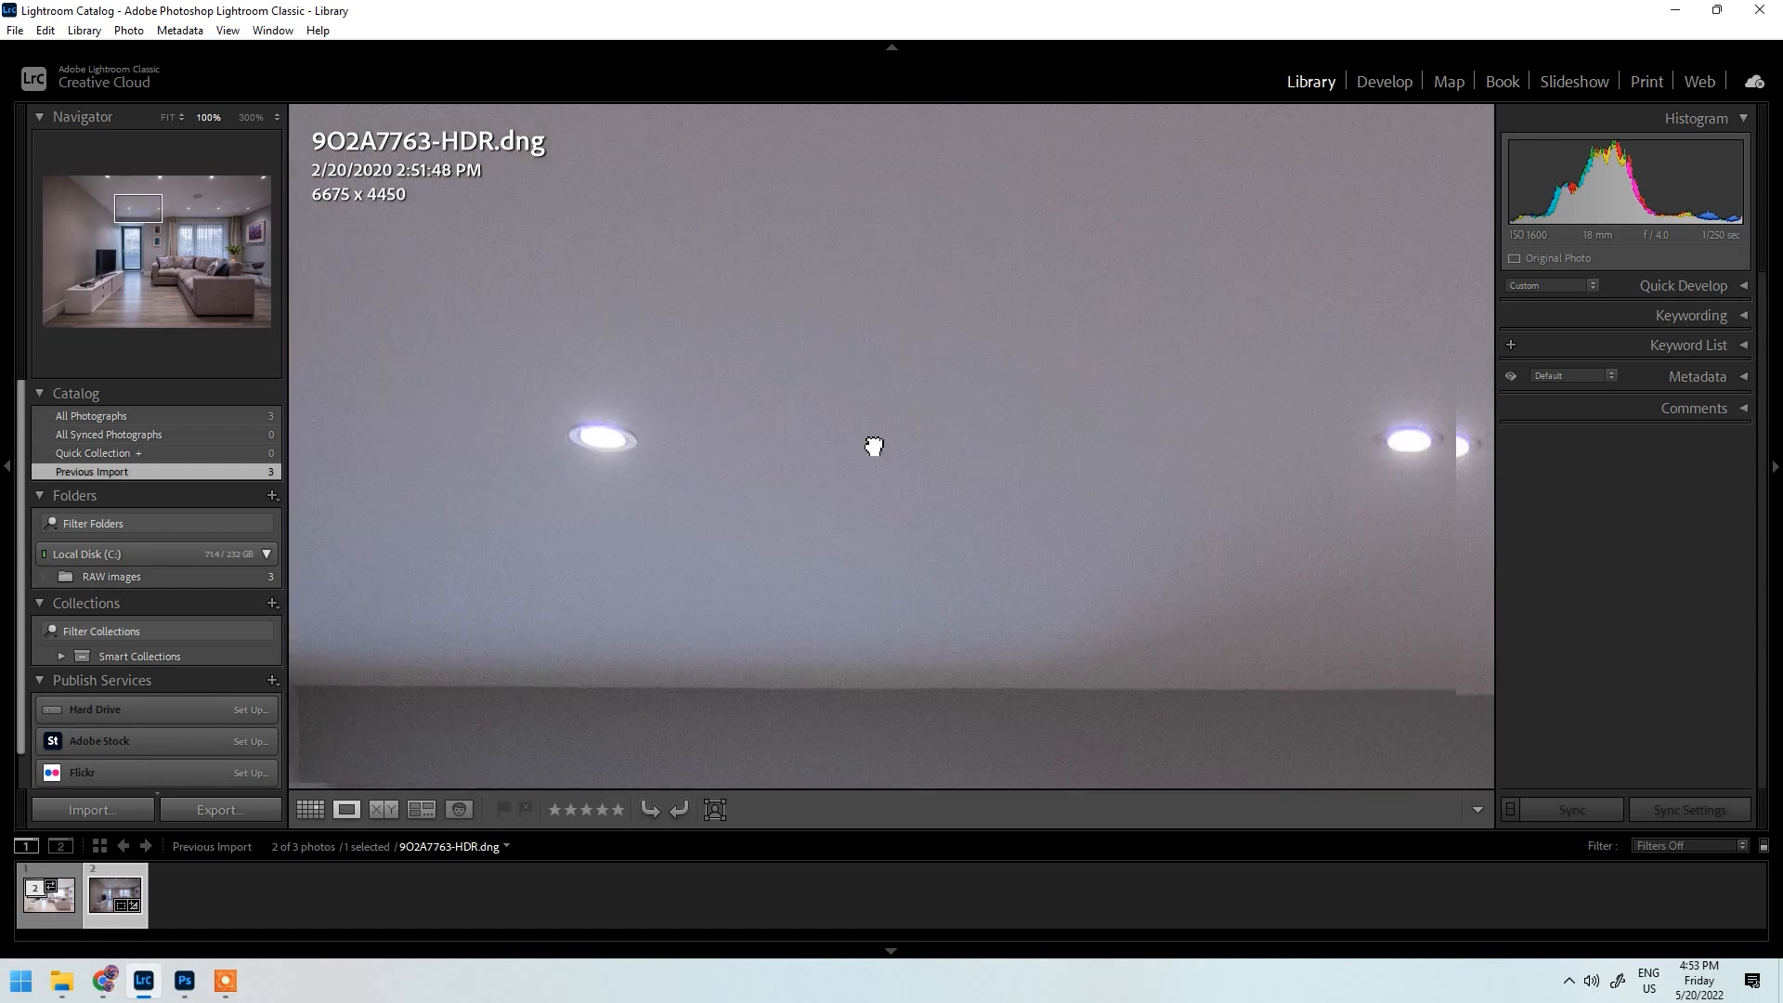
left_click_drag(1083, 473, 291, 363)
left_click_drag(1079, 437, 234, 452)
left_click_drag(747, 490, 1222, 505)
left_click_drag(366, 501, 1123, 506)
left_click_drag(655, 423, 278, 405)
left_click_drag(1170, 407, 607, 380)
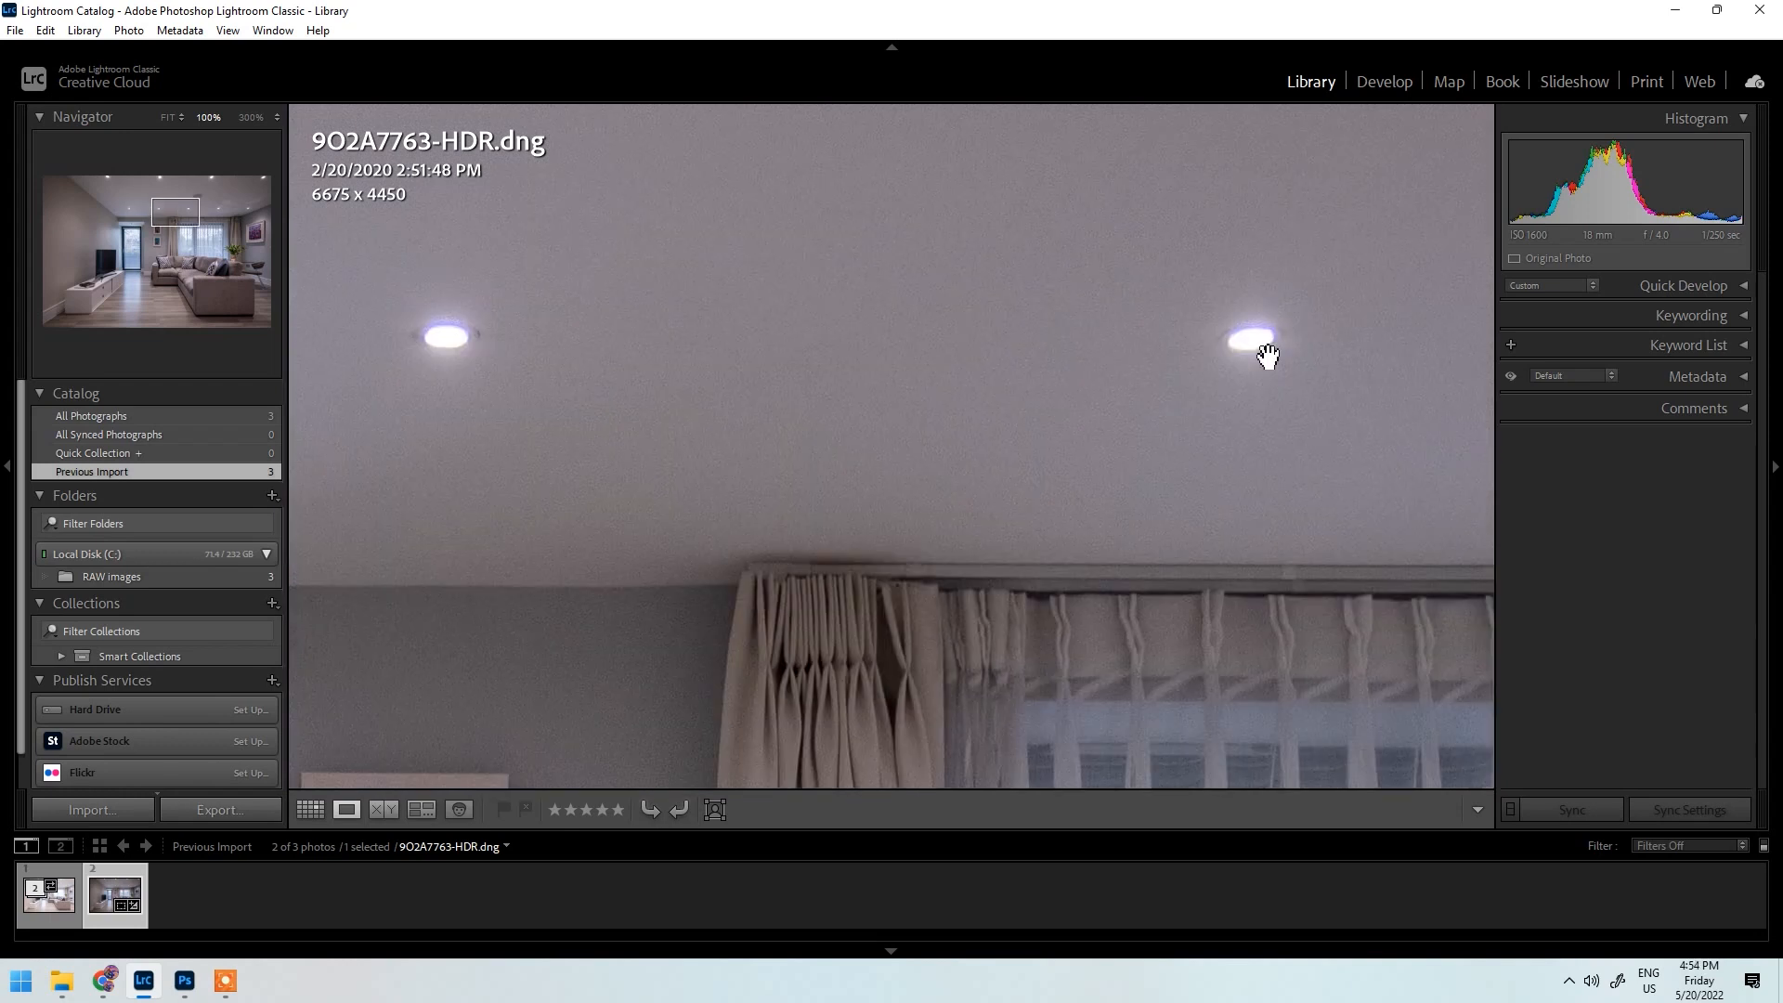
Step: Inspect the ceiling lights above the curtained window and continue across to the top of the glass door
left_click_drag(1214, 350, 939, 359)
left_click_drag(1173, 532, 315, 286)
left_click_drag(786, 264, 663, 409)
left_click_drag(807, 243, 1411, 288)
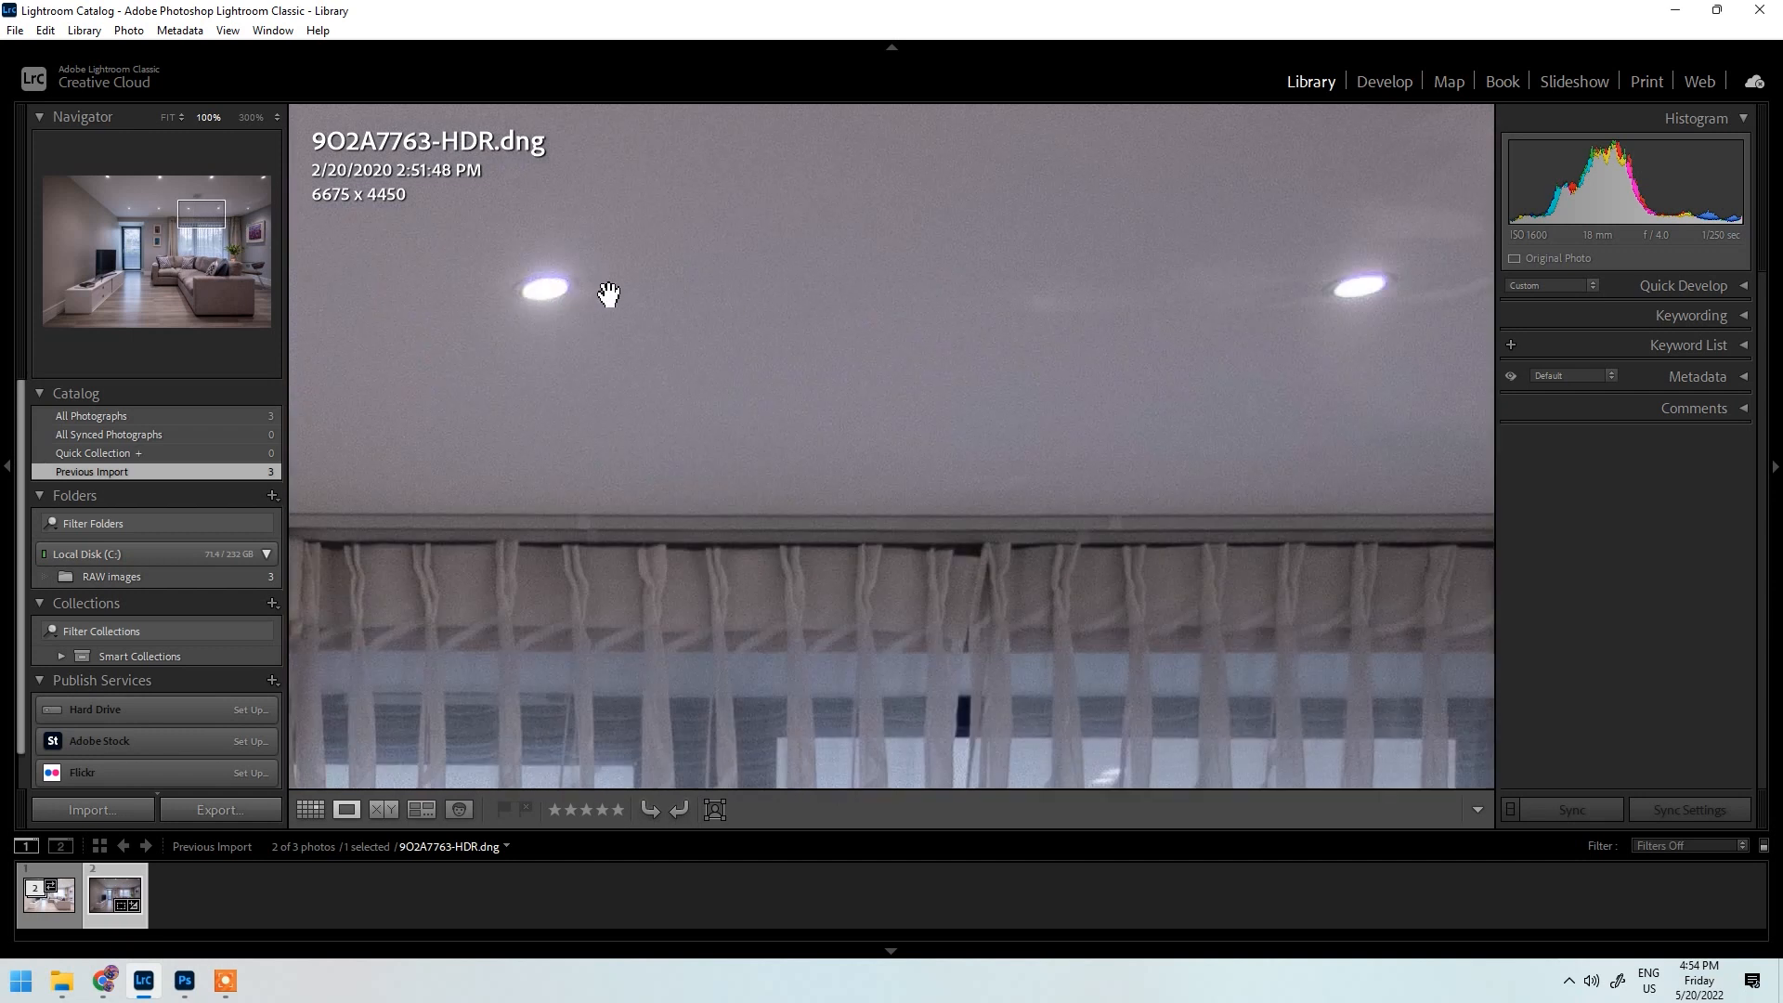
left_click_drag(739, 338, 1100, 264)
left_click_drag(507, 368, 1022, 176)
left_click_drag(788, 285, 1357, 121)
left_click_drag(649, 439, 1134, 294)
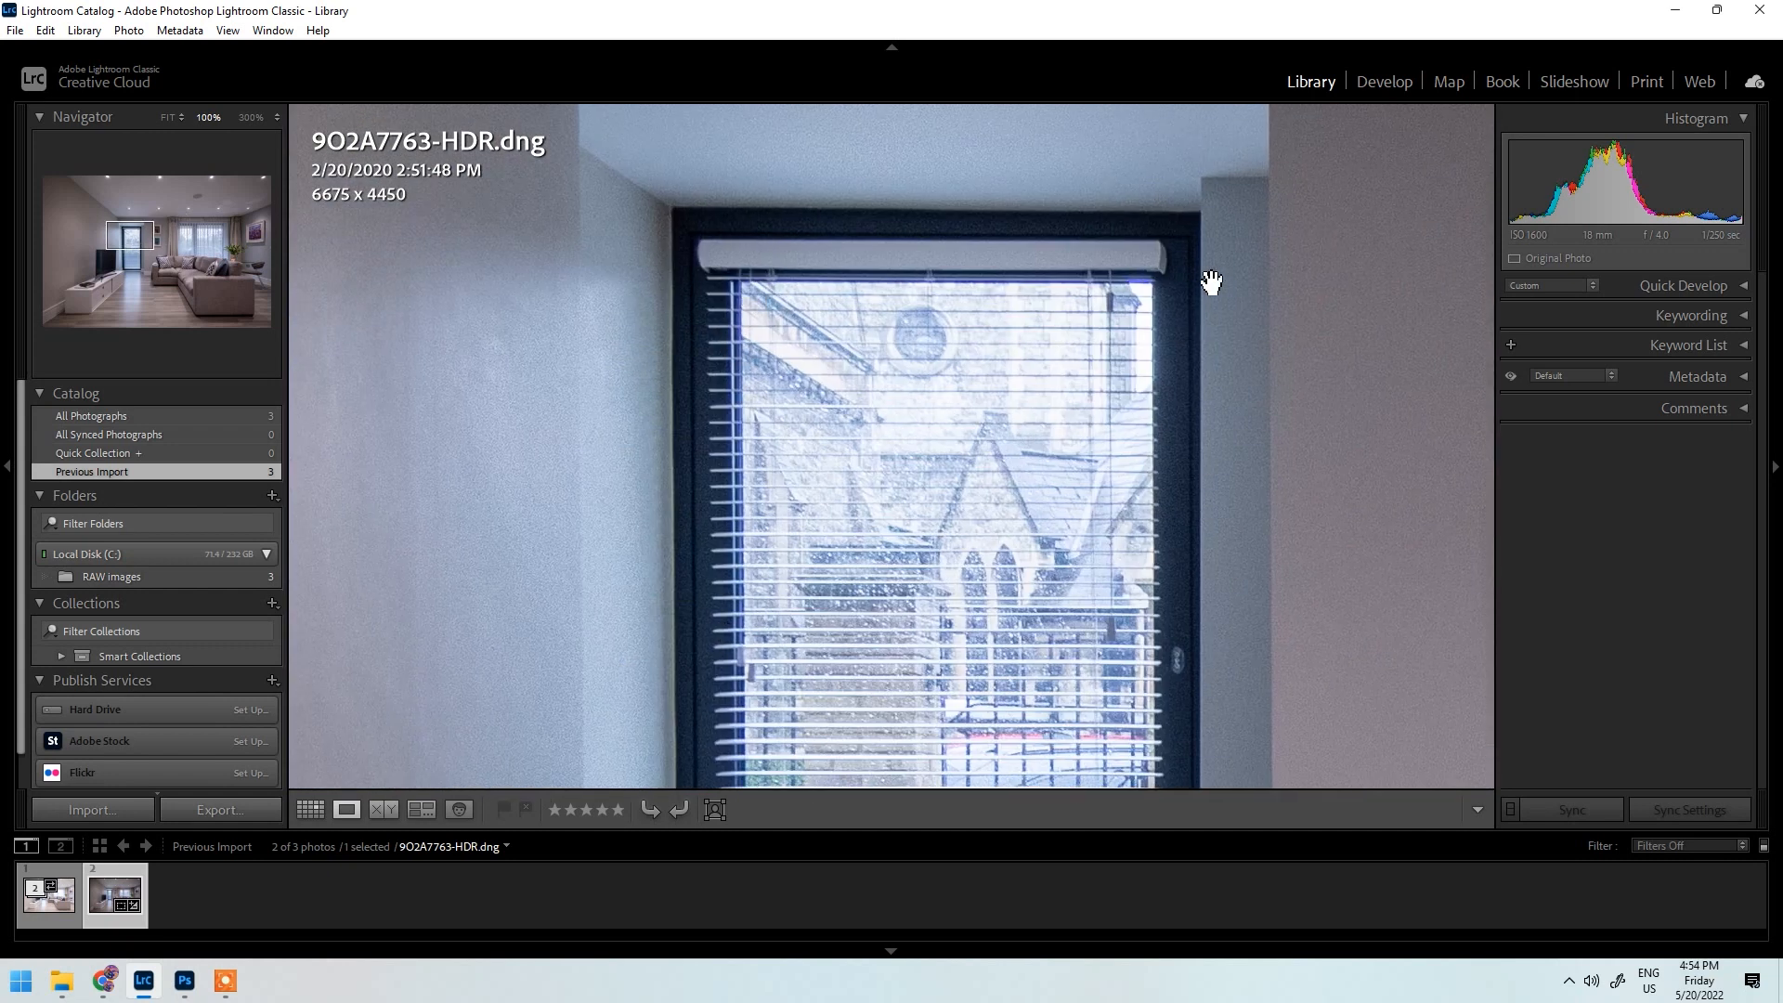
left_click(989, 374)
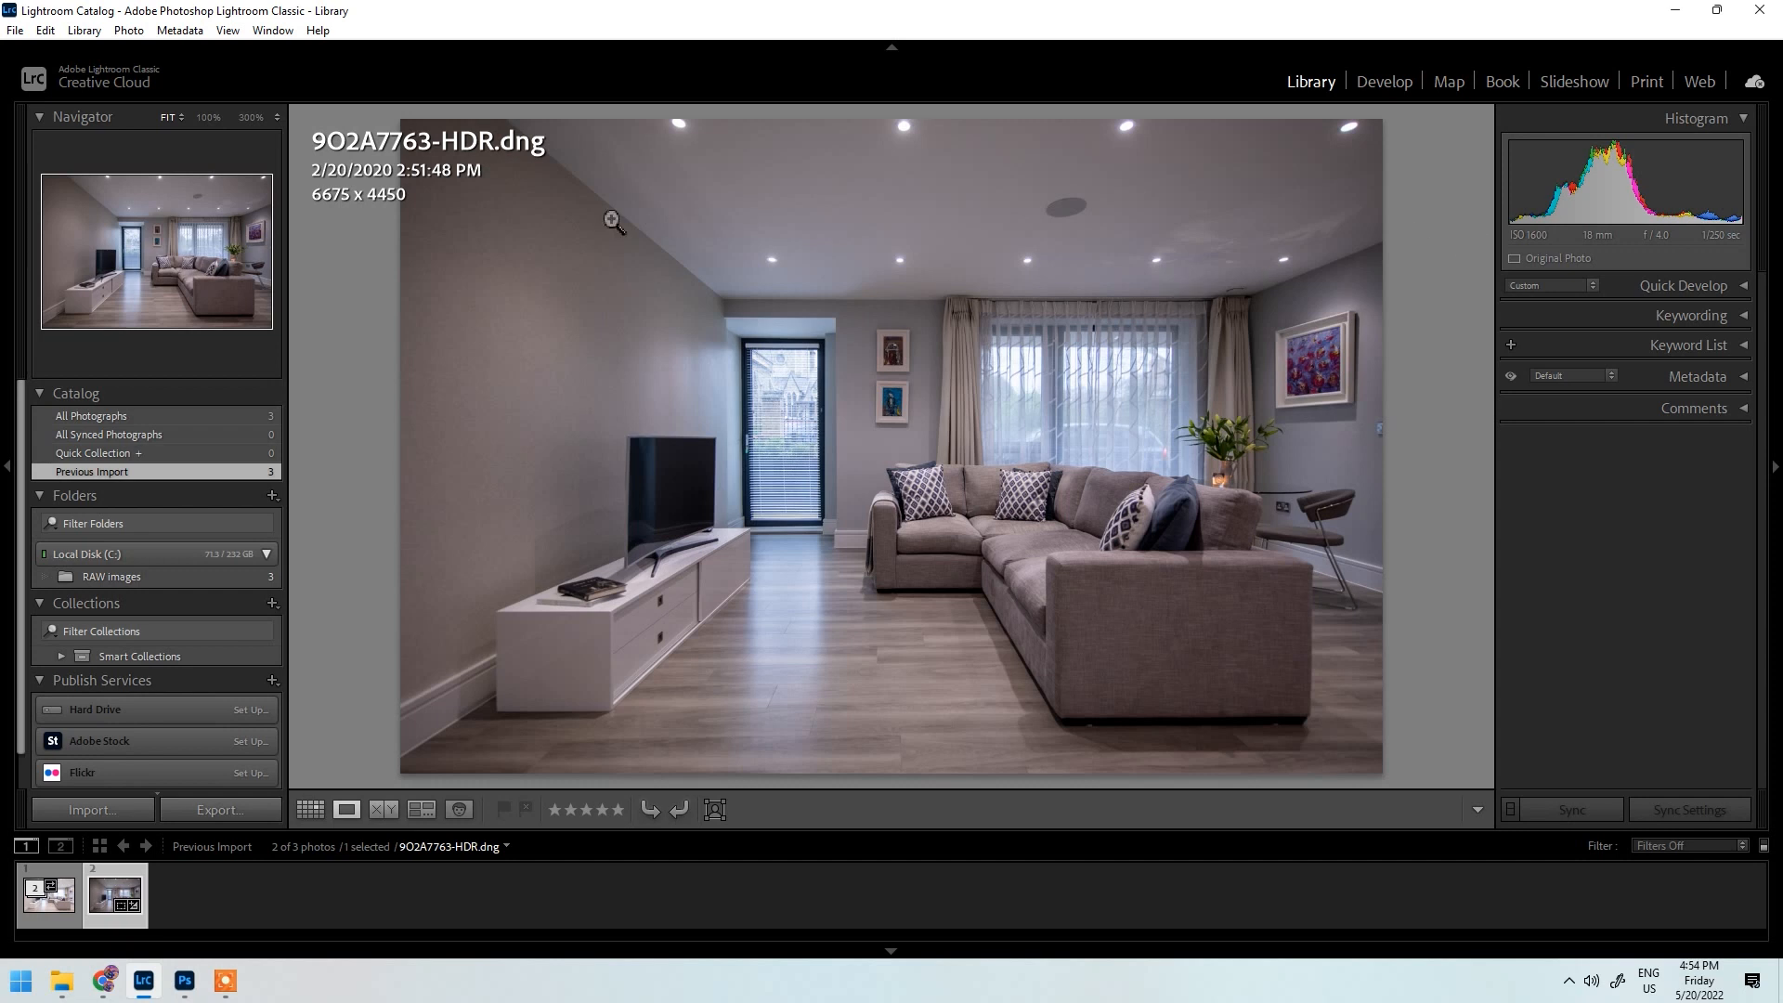
Step: Inspect the room's walls and their ceiling edges at 100%, including the wall beside the glass door
left_click(1254, 304)
left_click_drag(1385, 365, 844, 381)
left_click(840, 343)
left_click(629, 526)
left_click_drag(629, 526, 1405, 306)
left_click_drag(883, 474, 1018, 761)
left_click(941, 324)
left_click_drag(511, 377, 1401, 447)
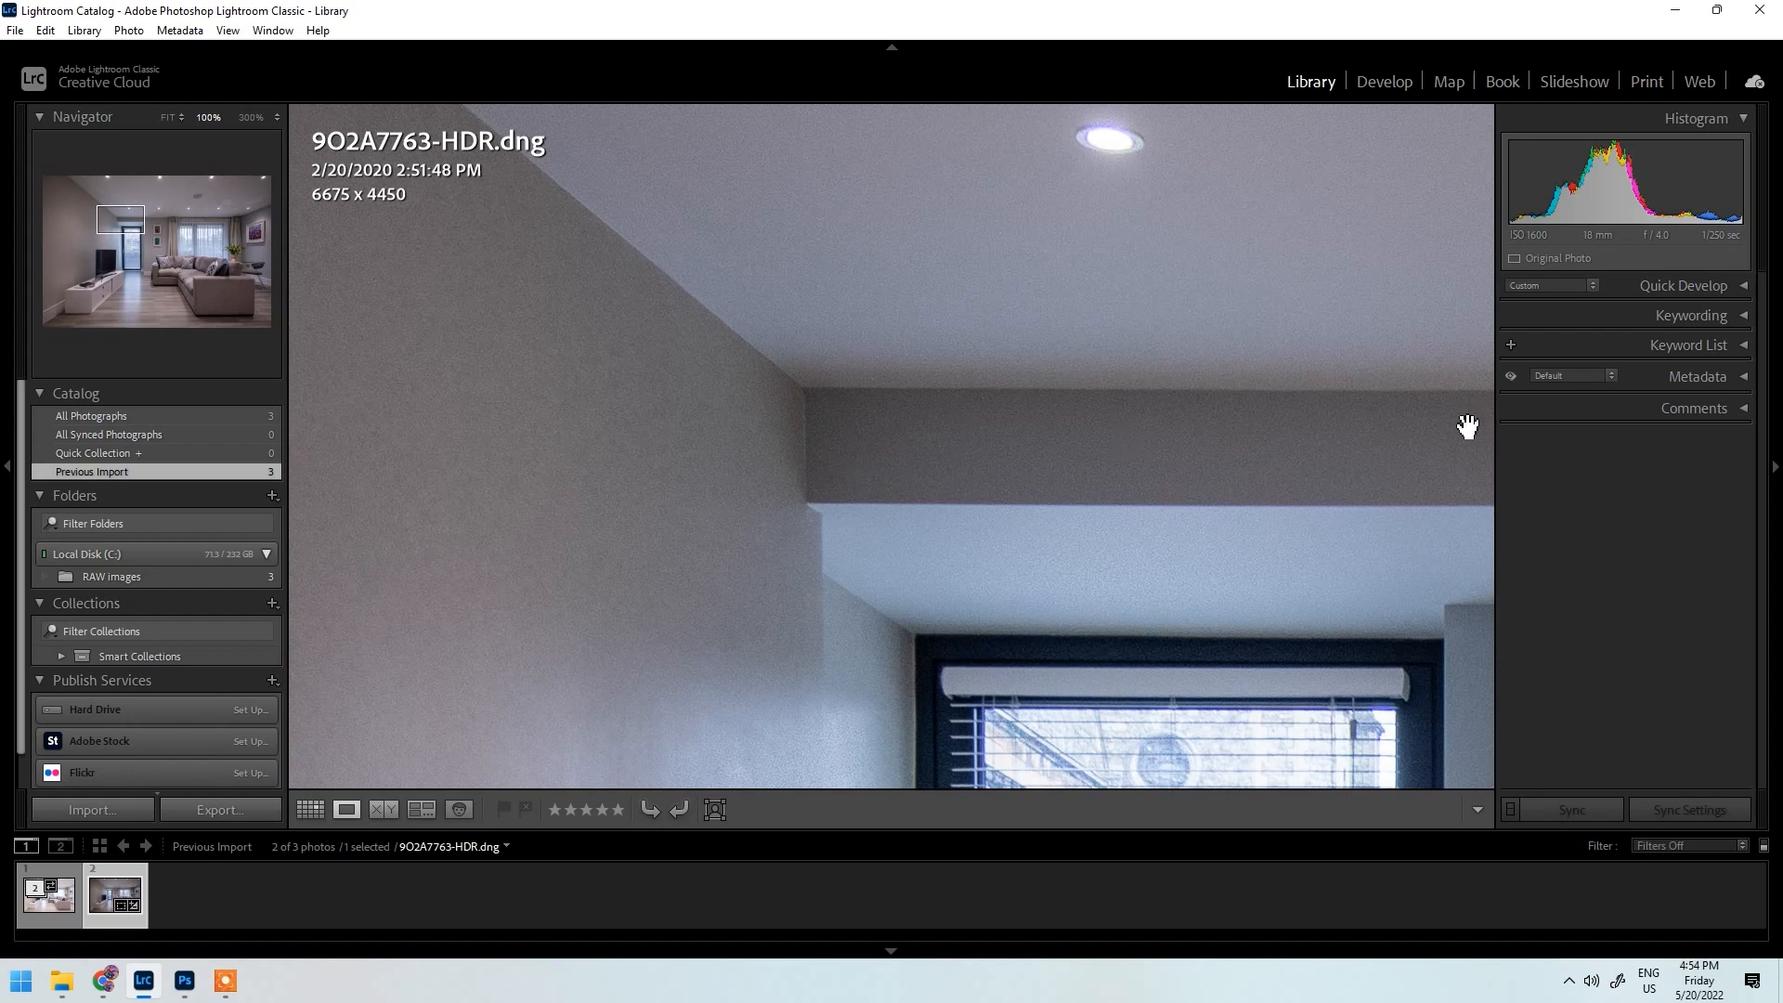
left_click_drag(377, 239, 733, 320)
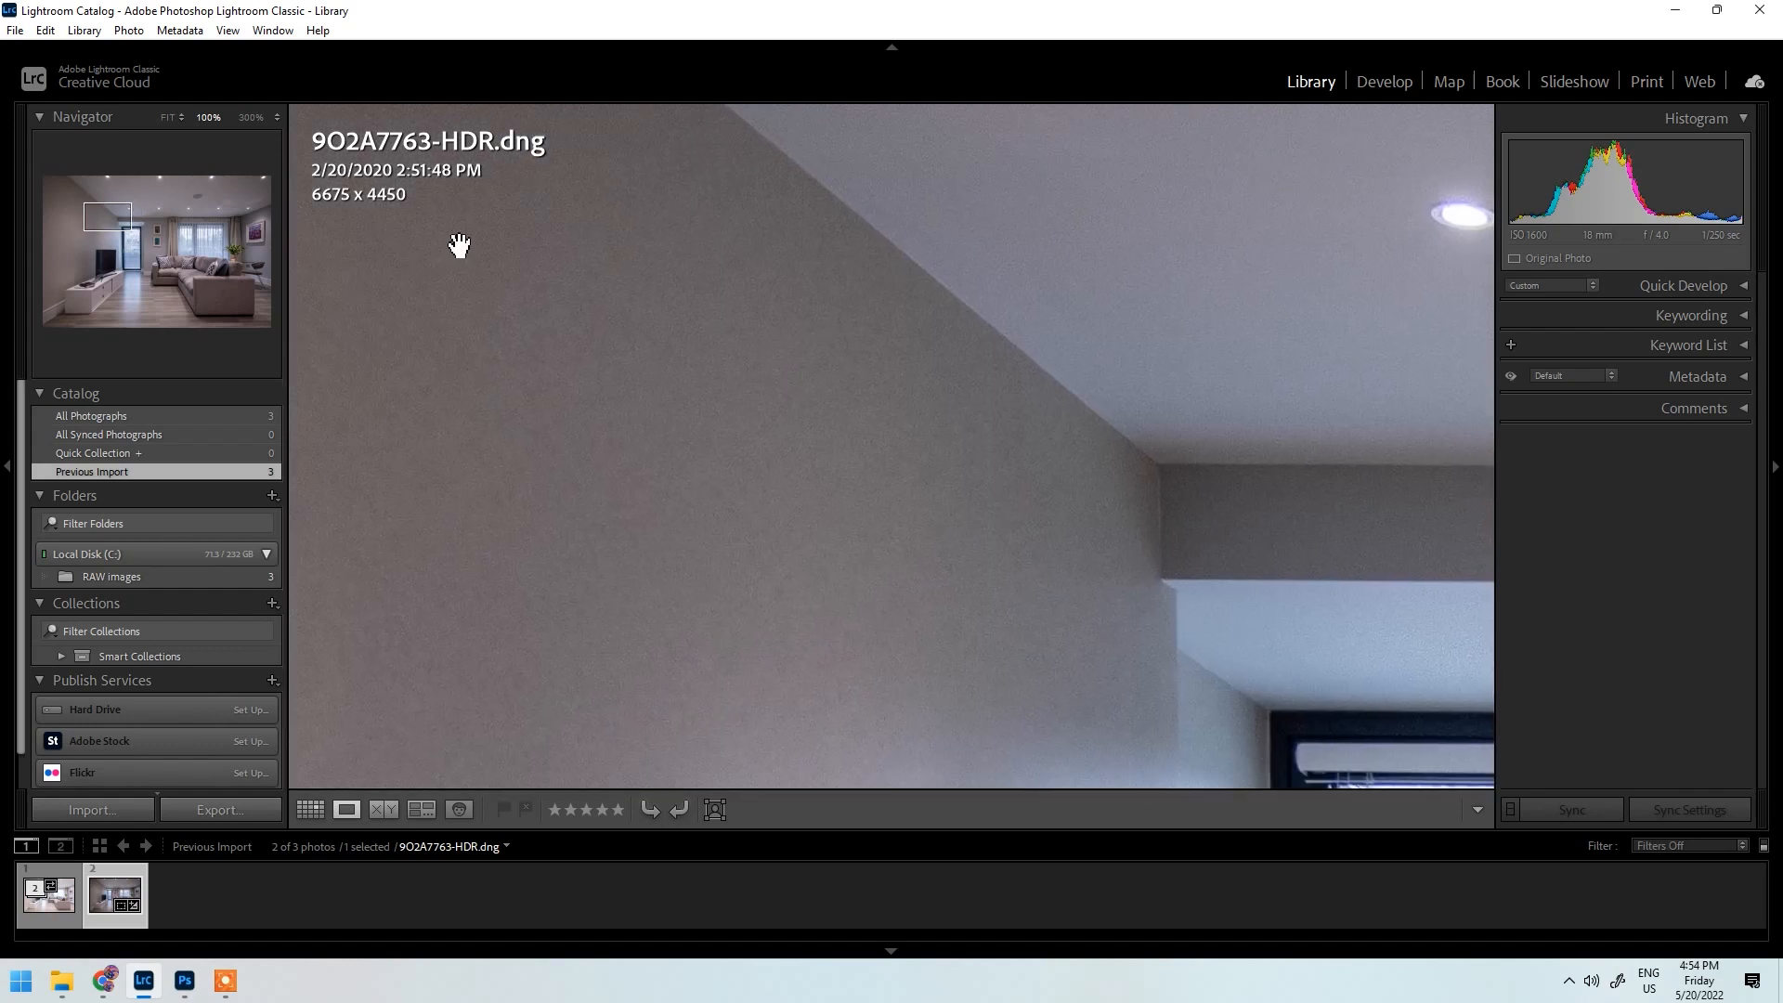
left_click(685, 517)
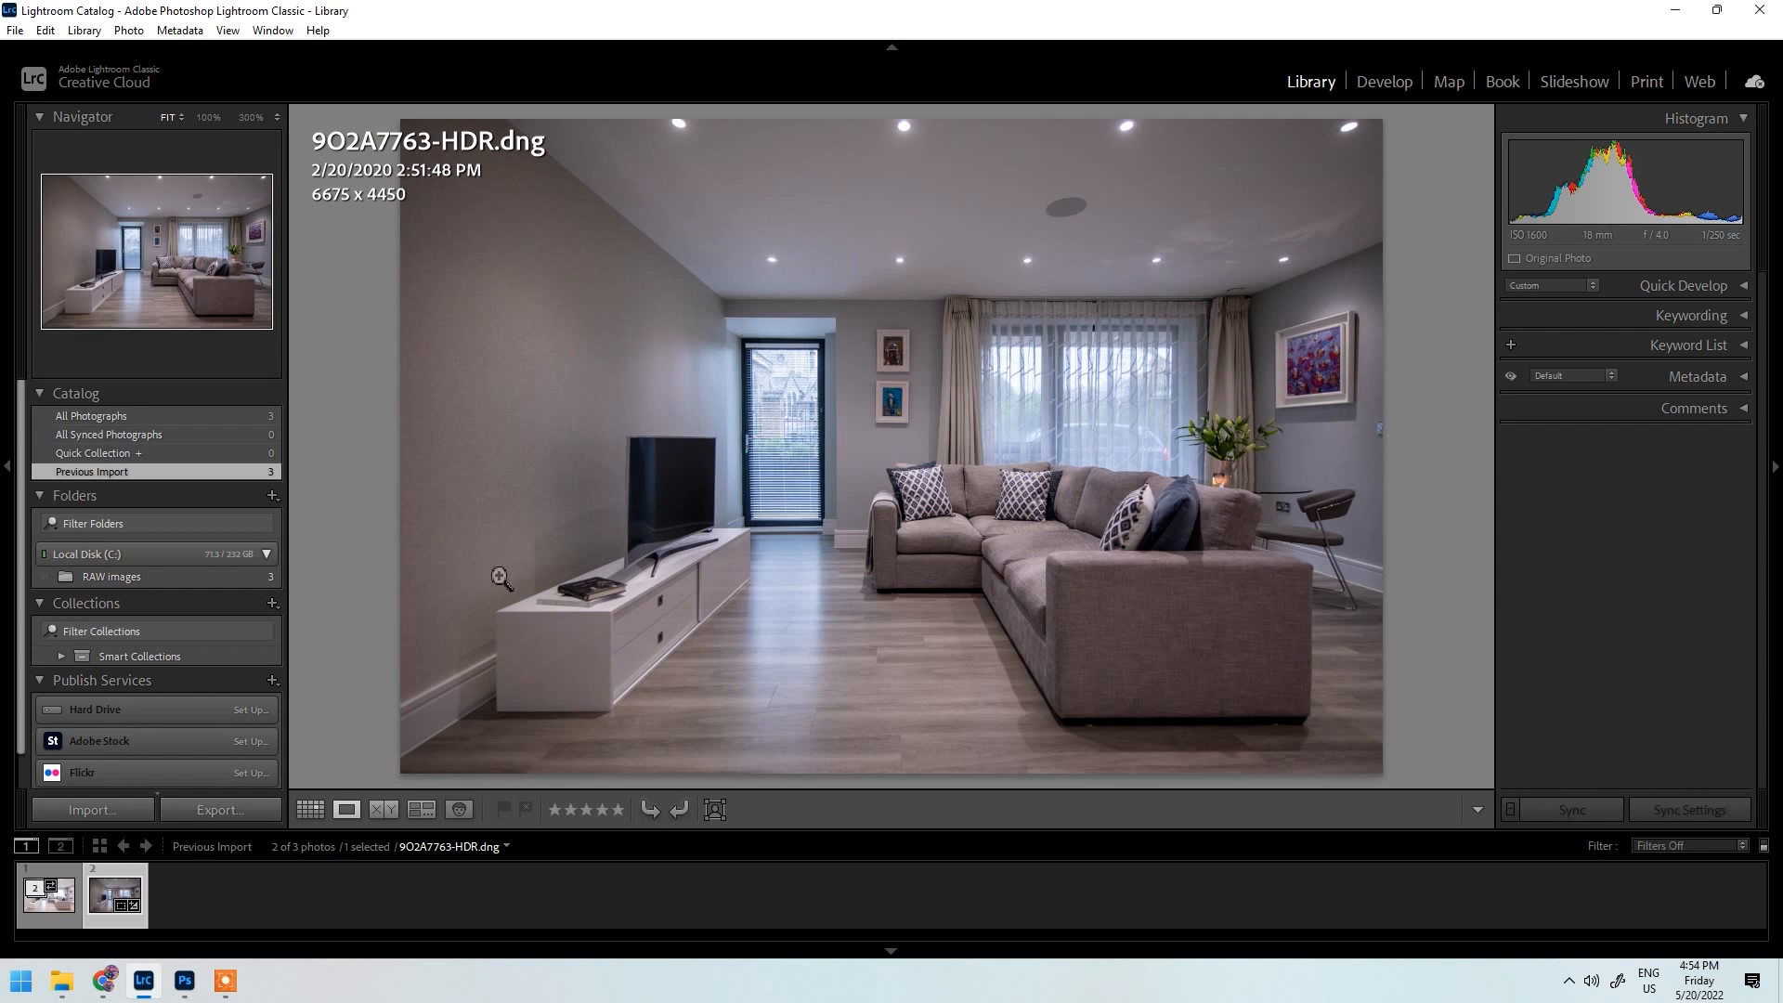
left_click(523, 201)
left_click_drag(523, 202, 720, 545)
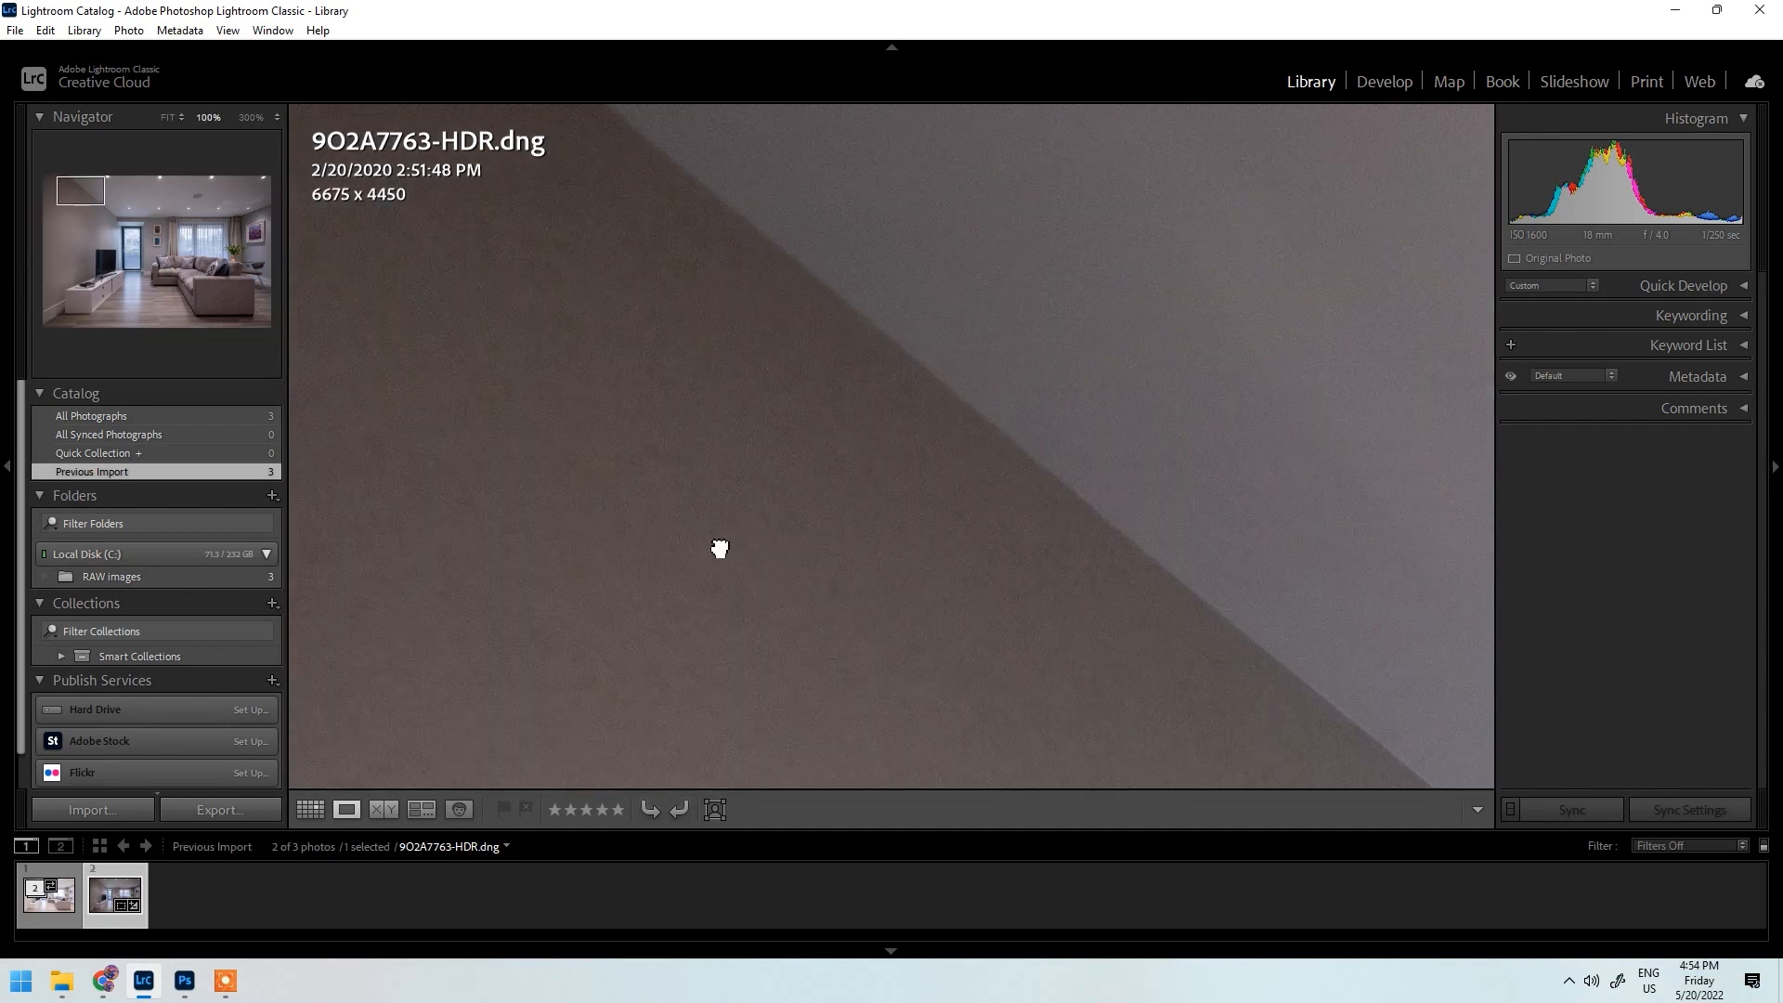
left_click(721, 545)
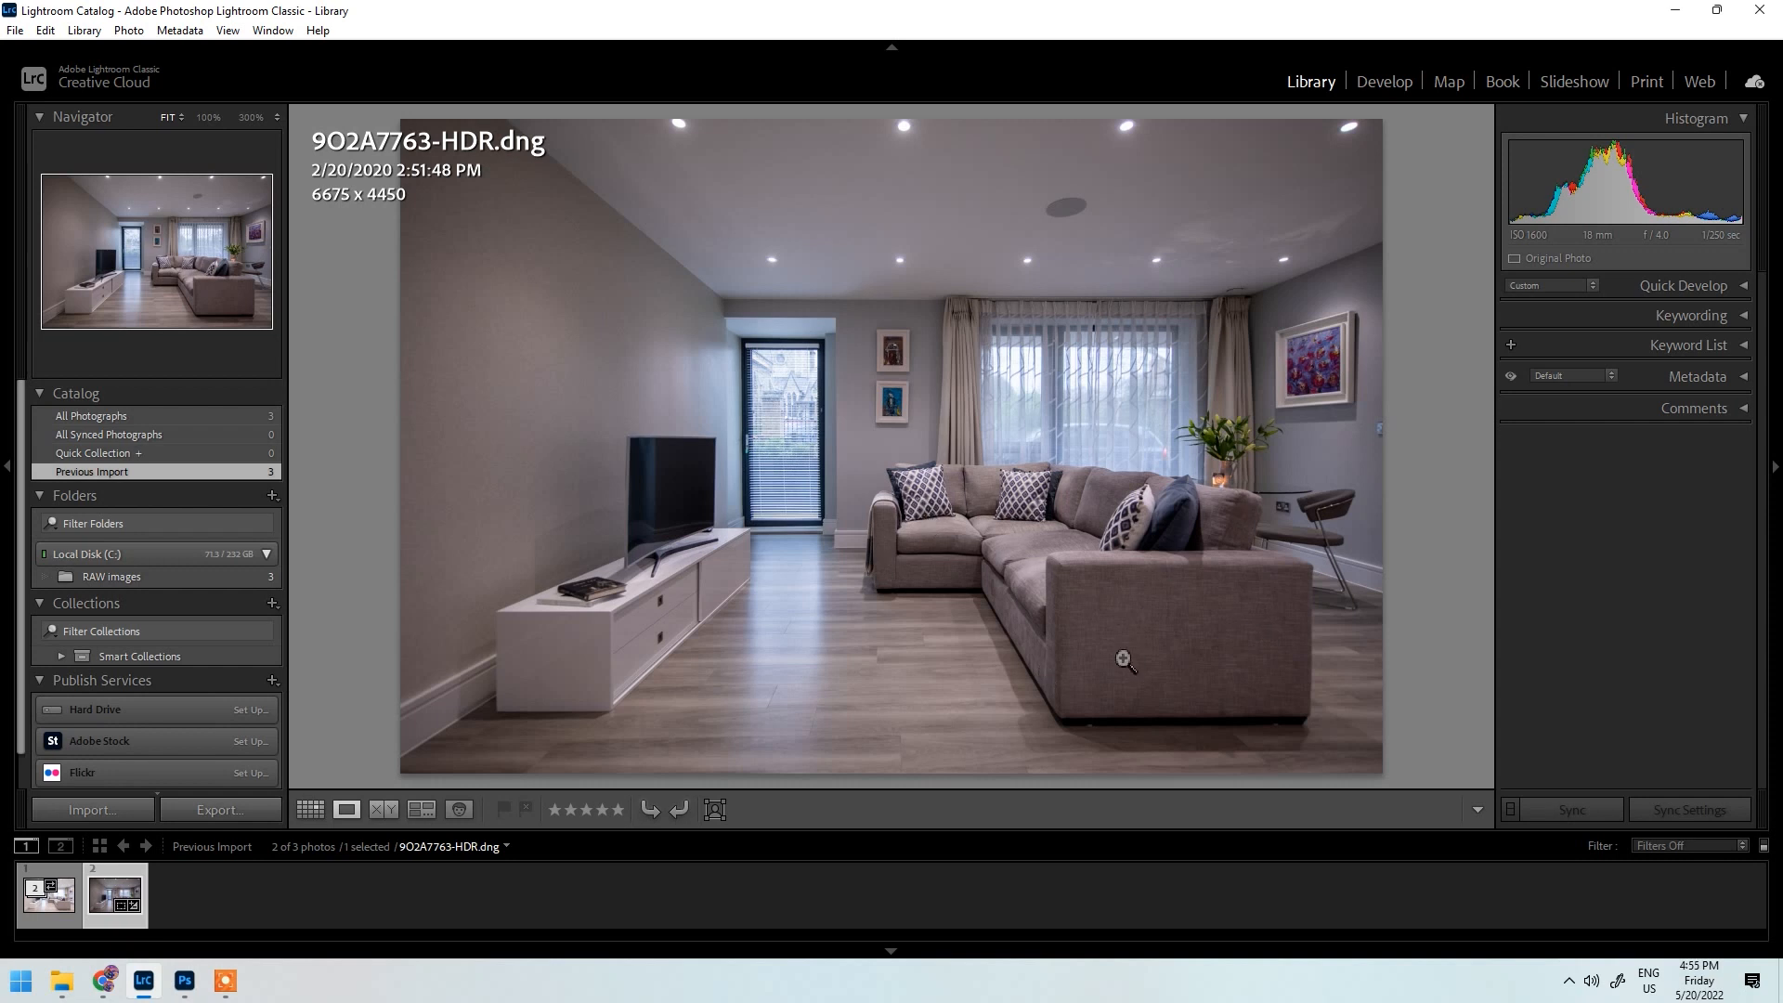
Step: Inspect the sheer curtains and the chair area behind the sofa at 100%, returning to the full photo
left_click_drag(1066, 358, 796, 369)
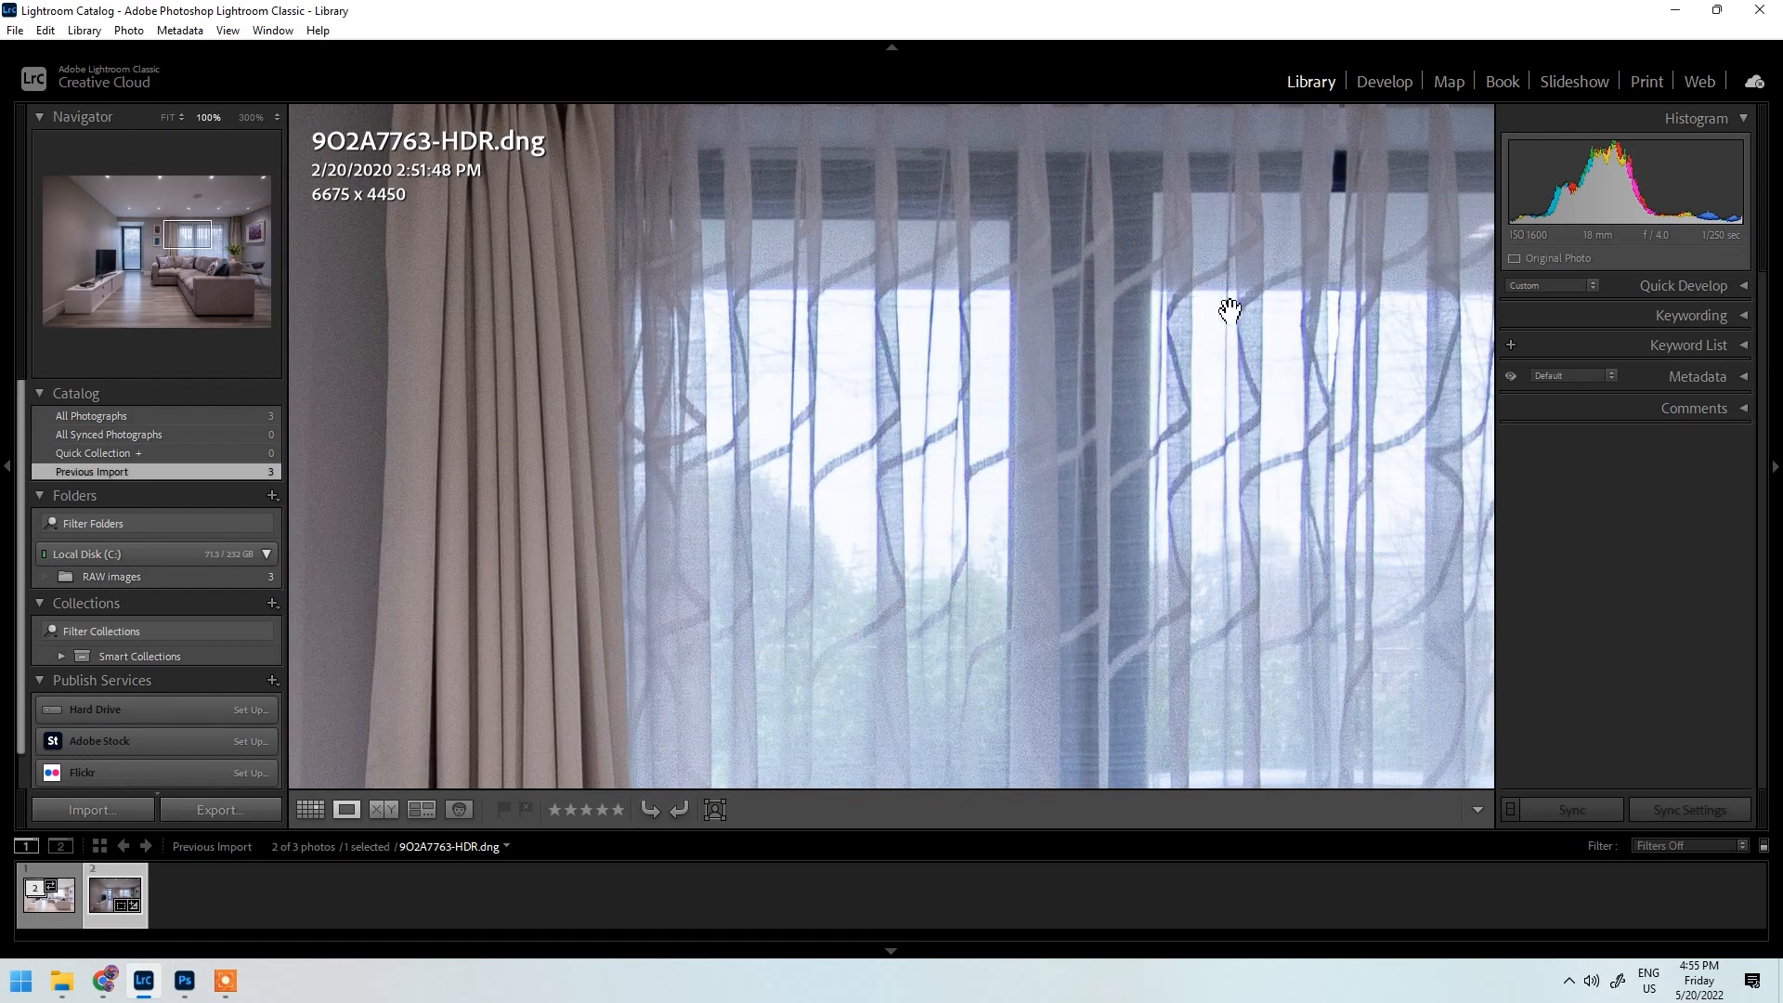
left_click_drag(1334, 386, 706, 363)
left_click_drag(1134, 366, 831, 369)
left_click(831, 369)
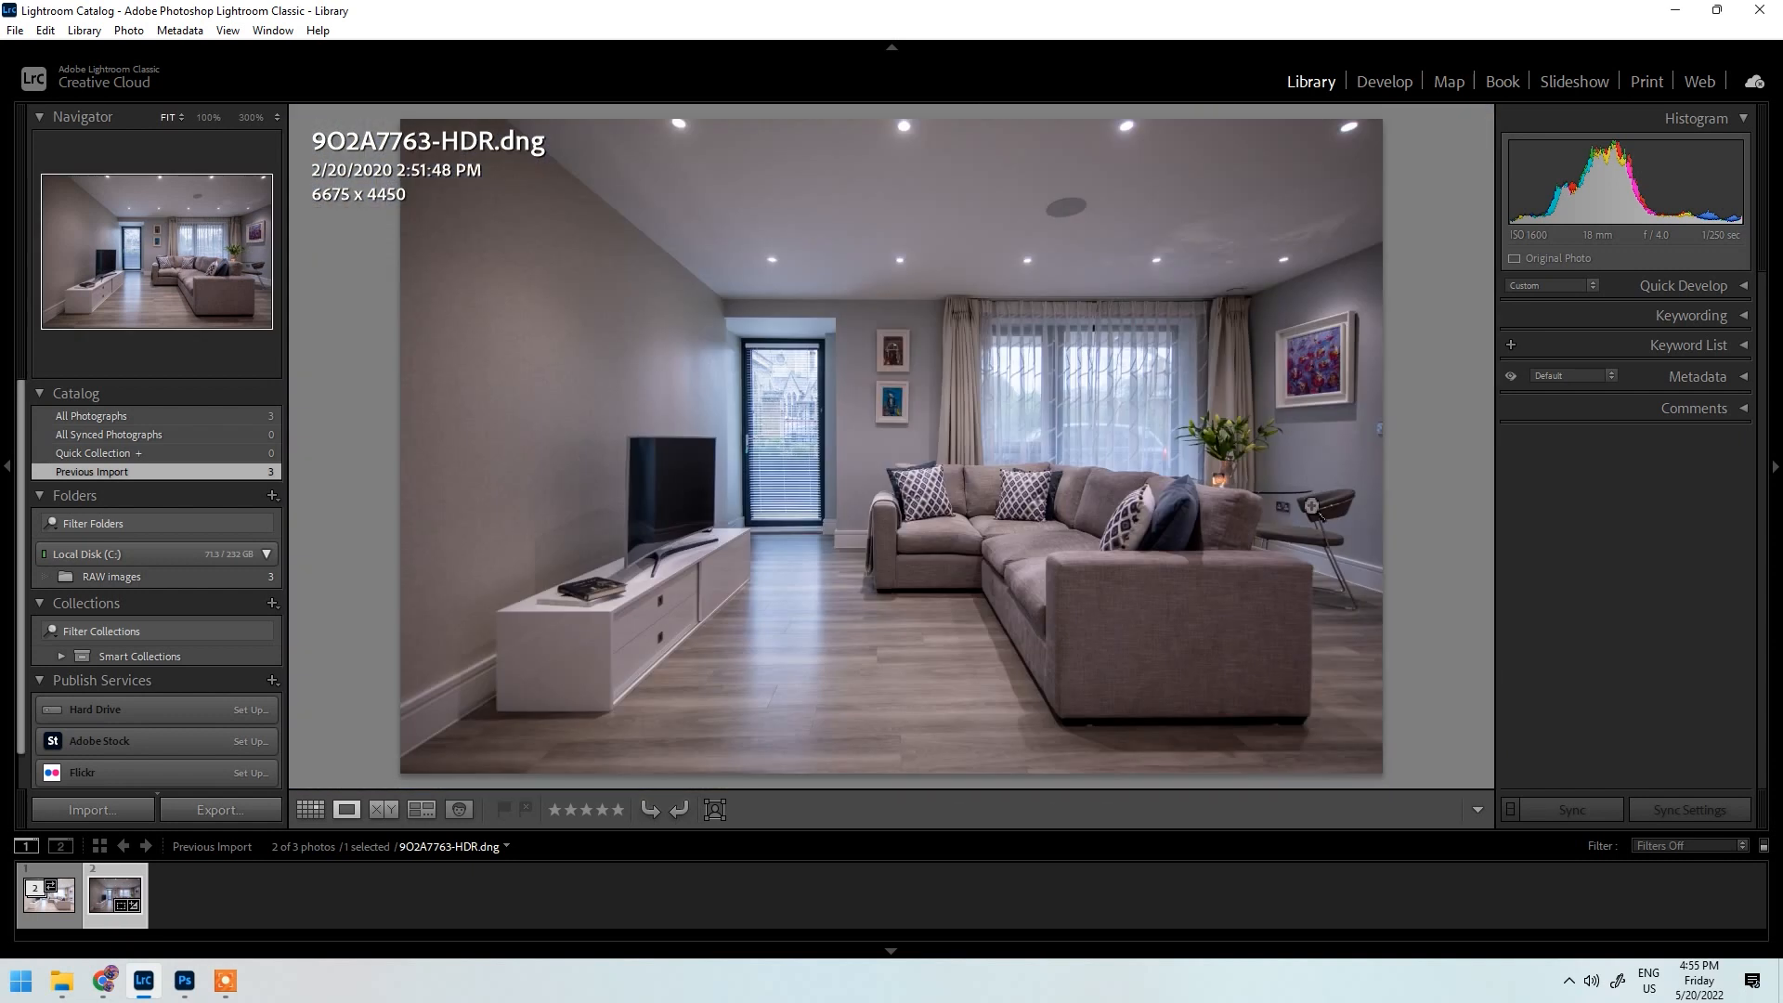
left_click(1356, 502)
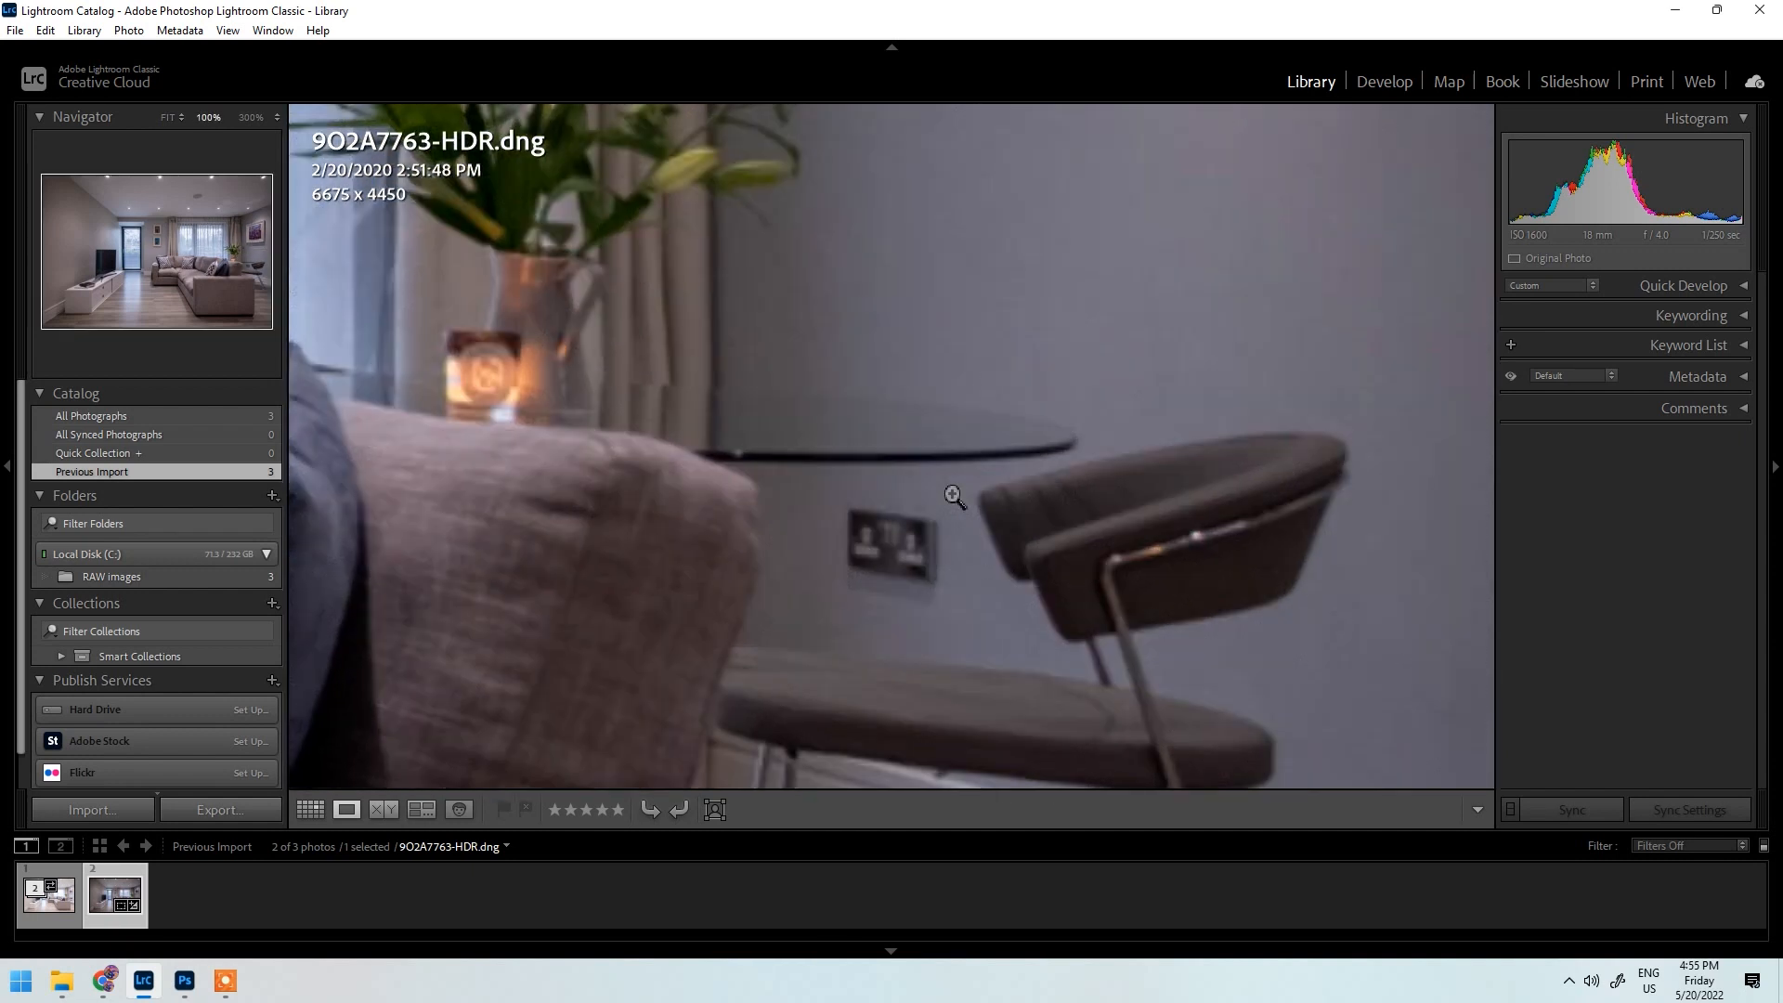
left_click(954, 497)
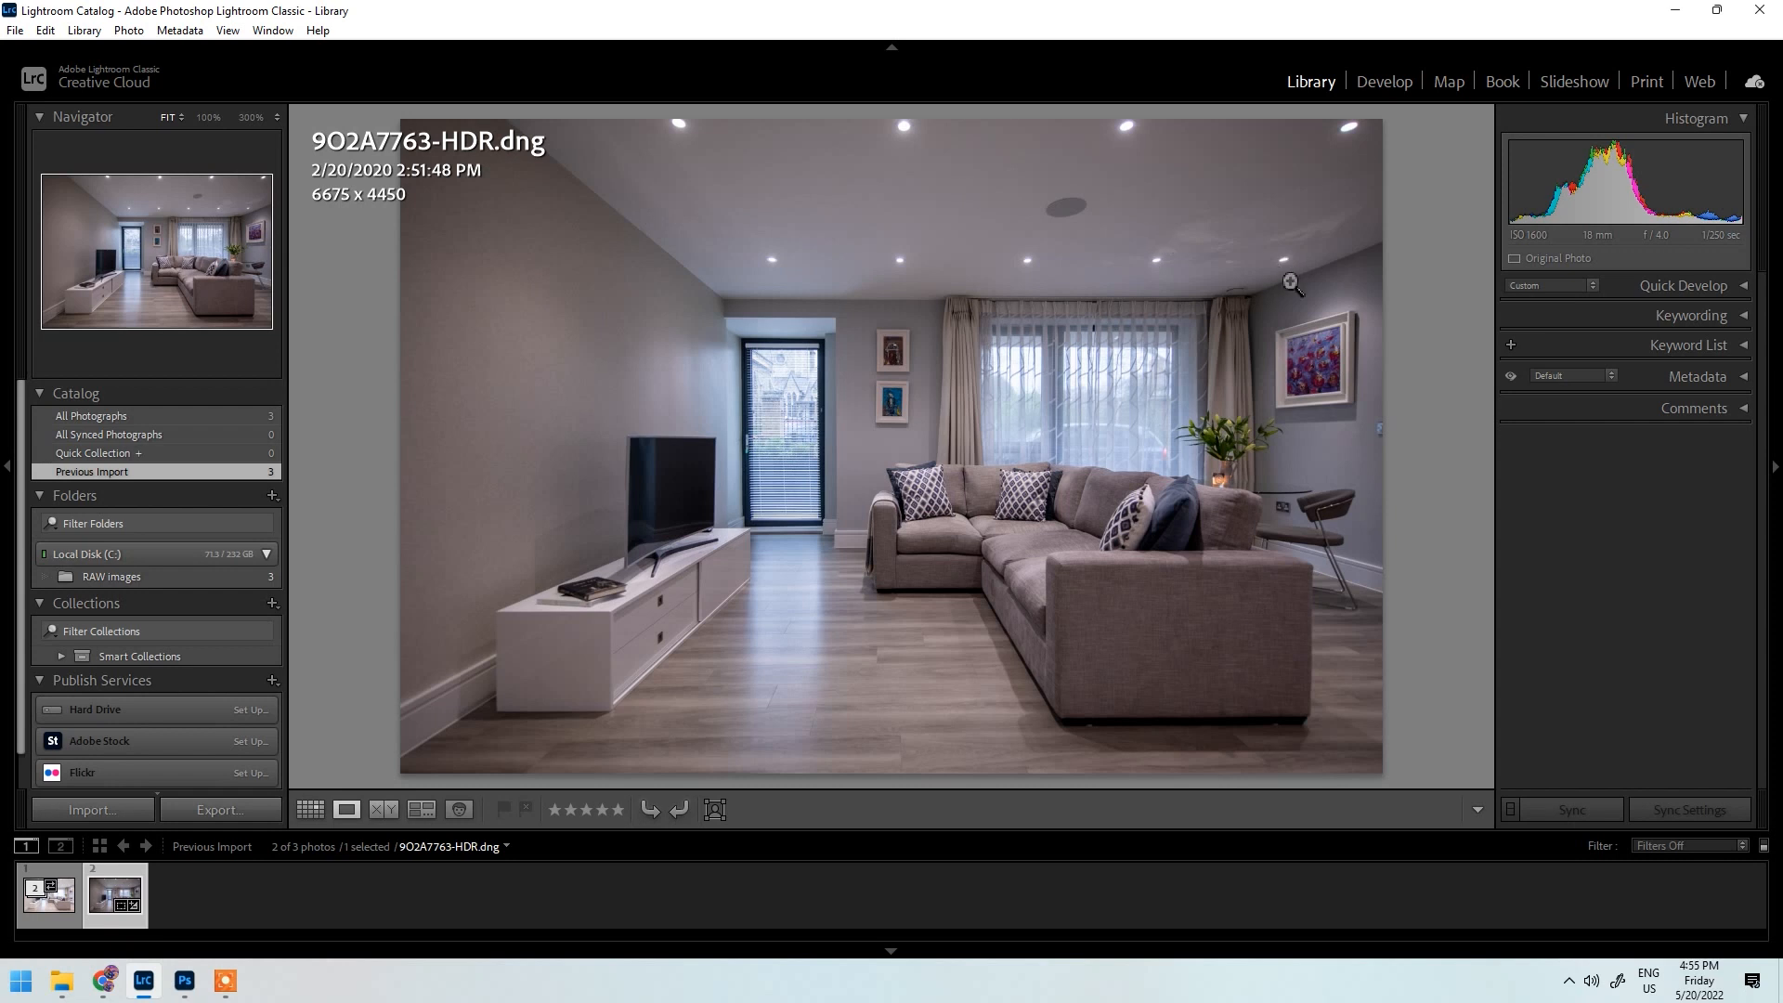
Step: Open the merged photo in the Develop module and turn on Remove Chromatic Aberration in its lens corrections
left_click(1384, 86)
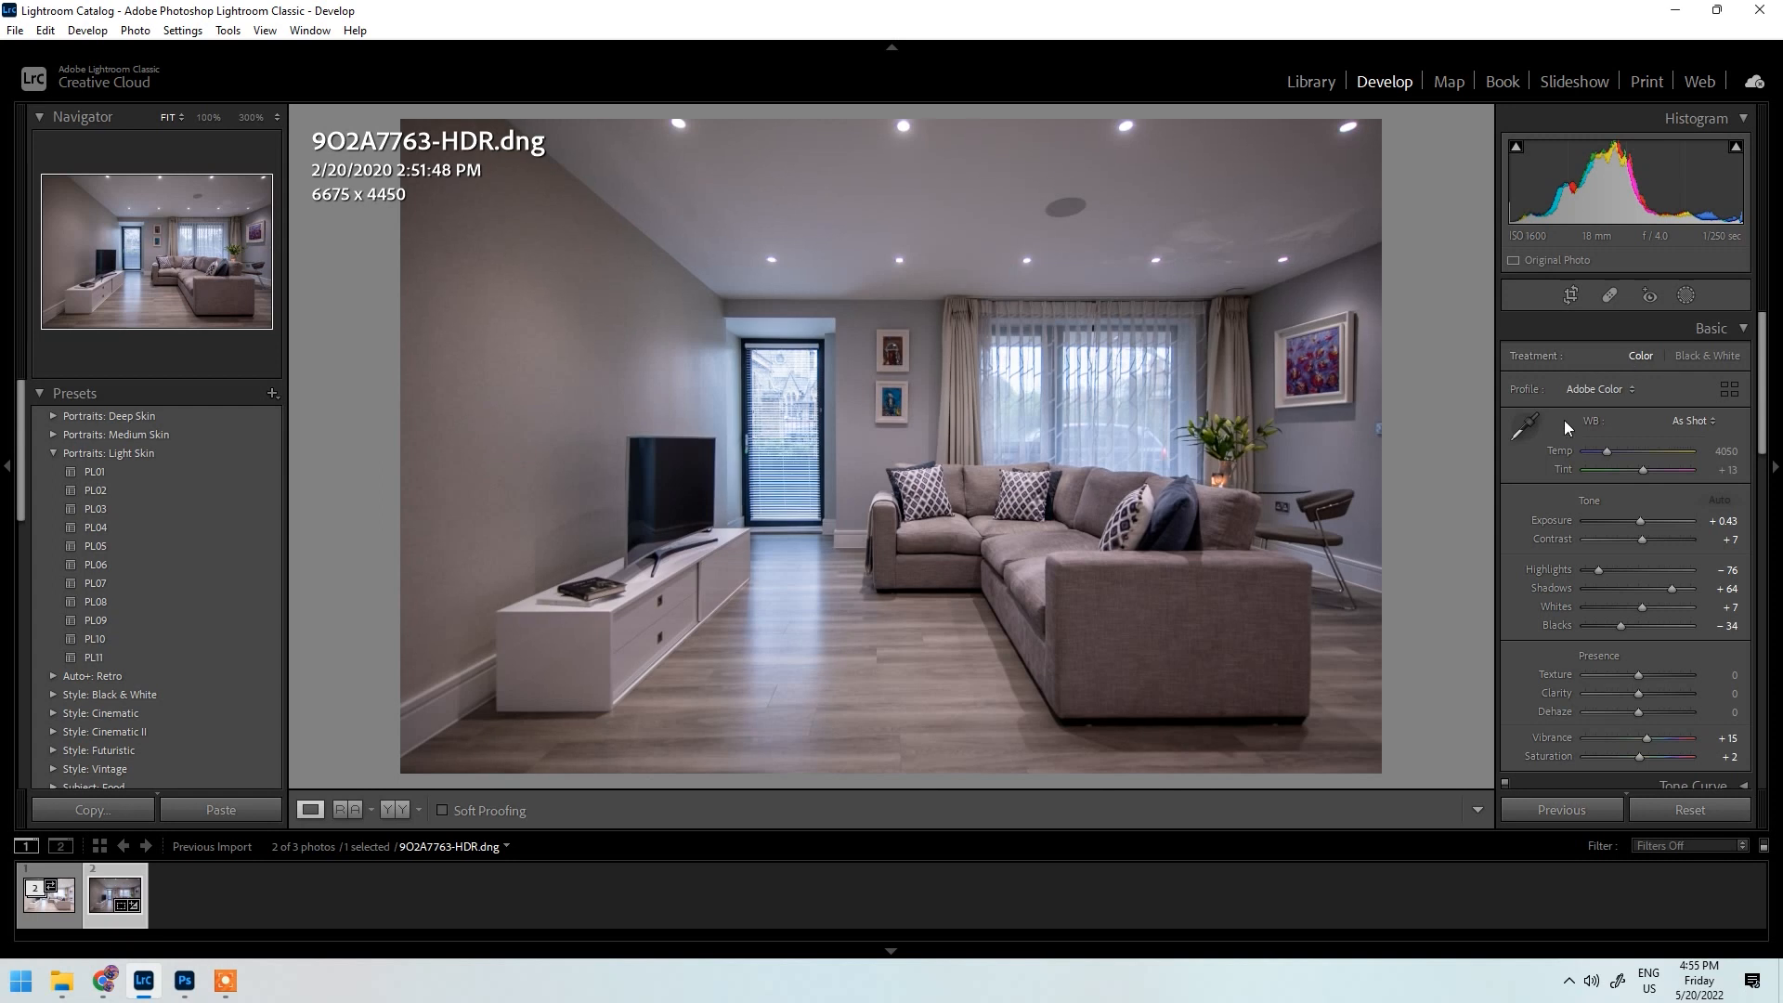
scroll(1567, 439, "down", 10)
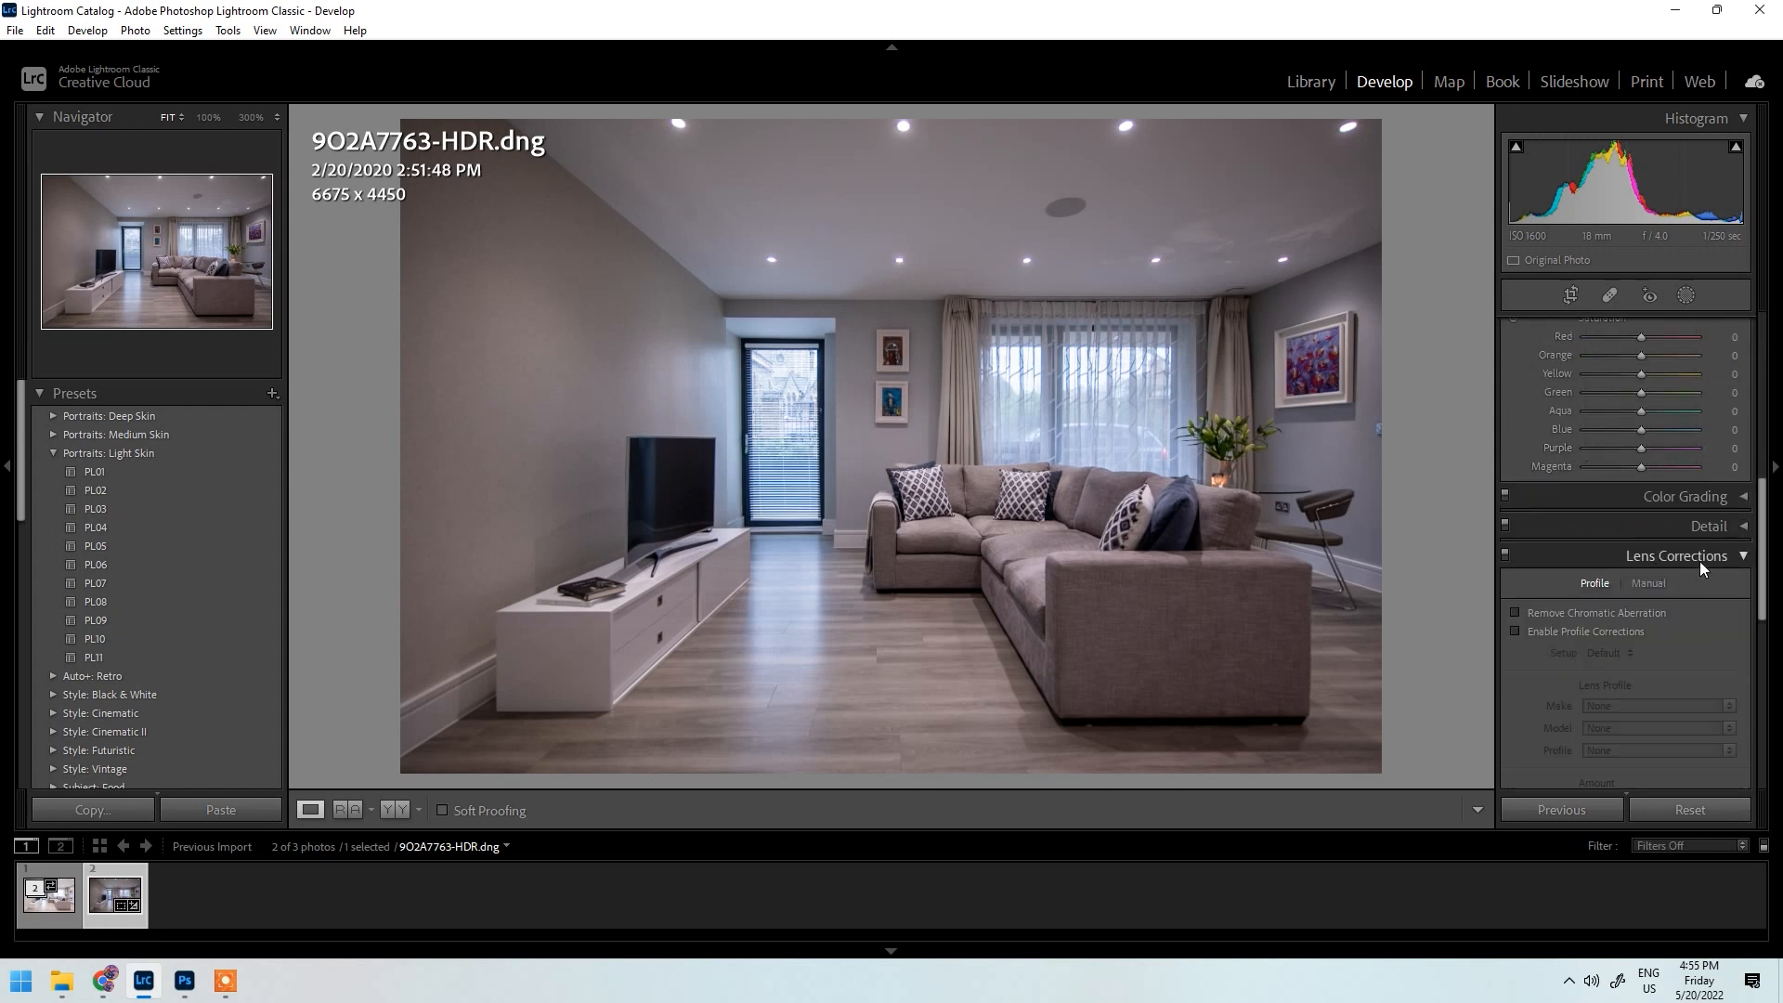
scroll(1725, 560, "down", 3)
left_click(1530, 503)
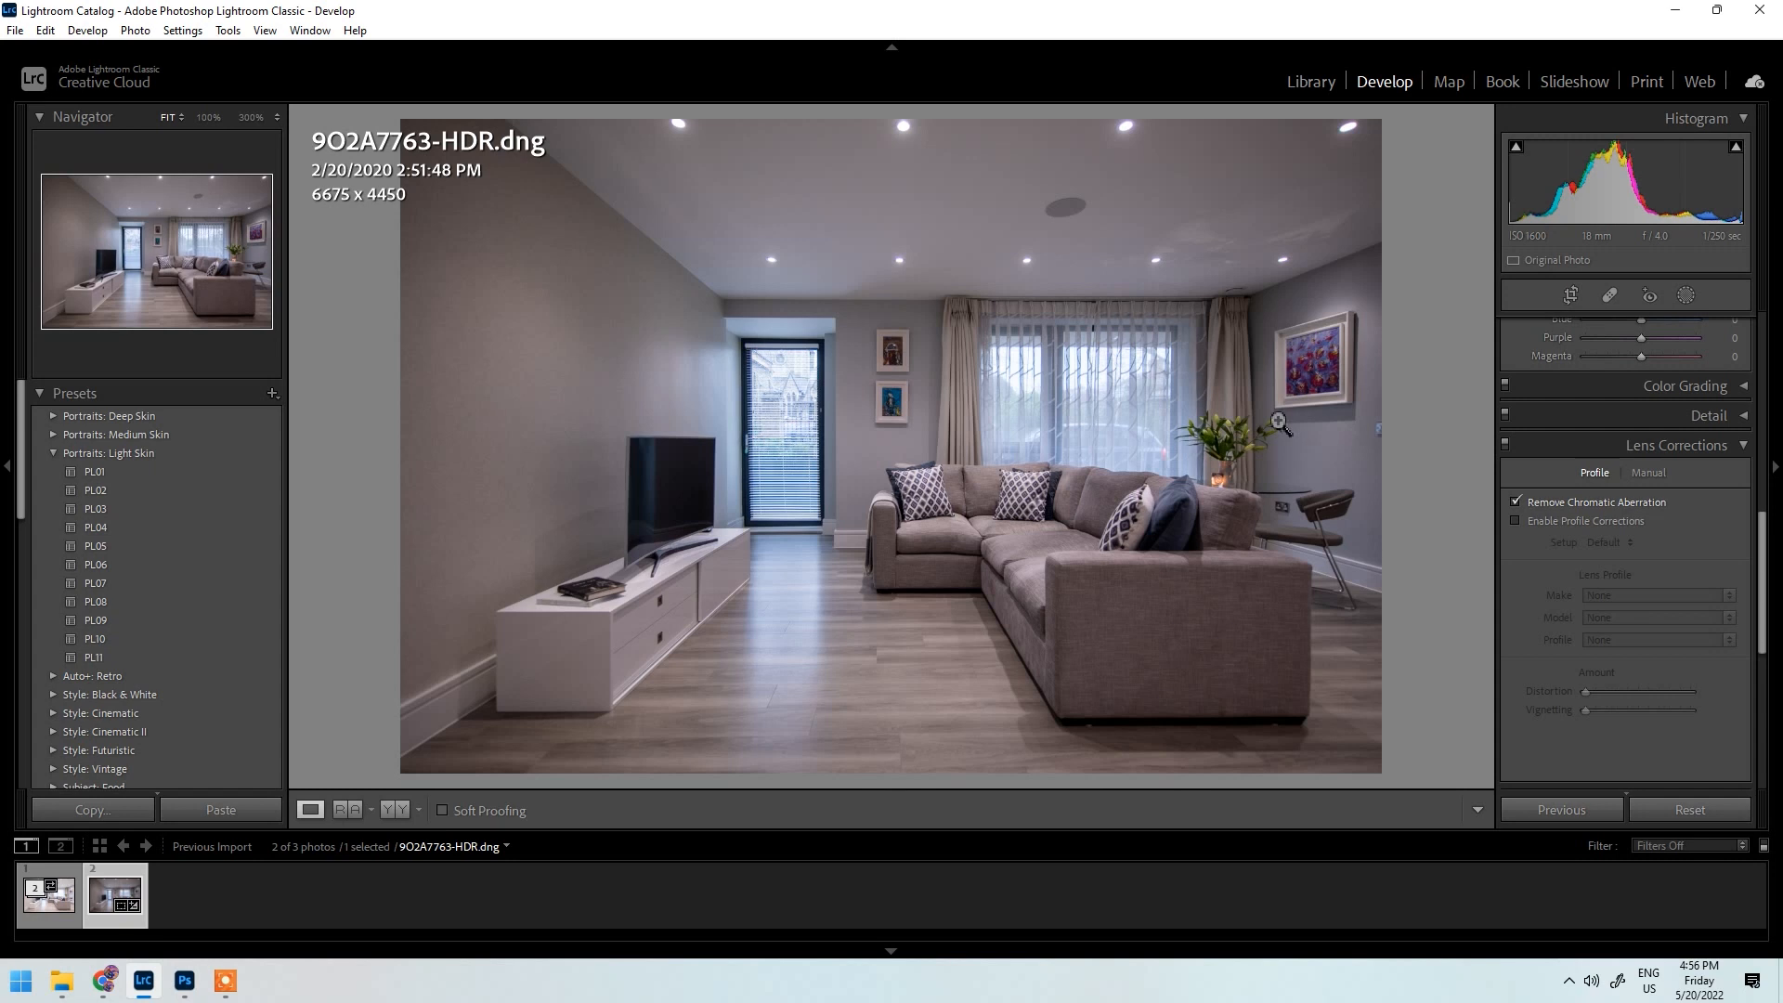
Step: Compare the ceiling lights near the curtained window at 100% with and without Remove Chromatic Aberration
left_click(1062, 294)
left_click_drag(1083, 417, 1480, 685)
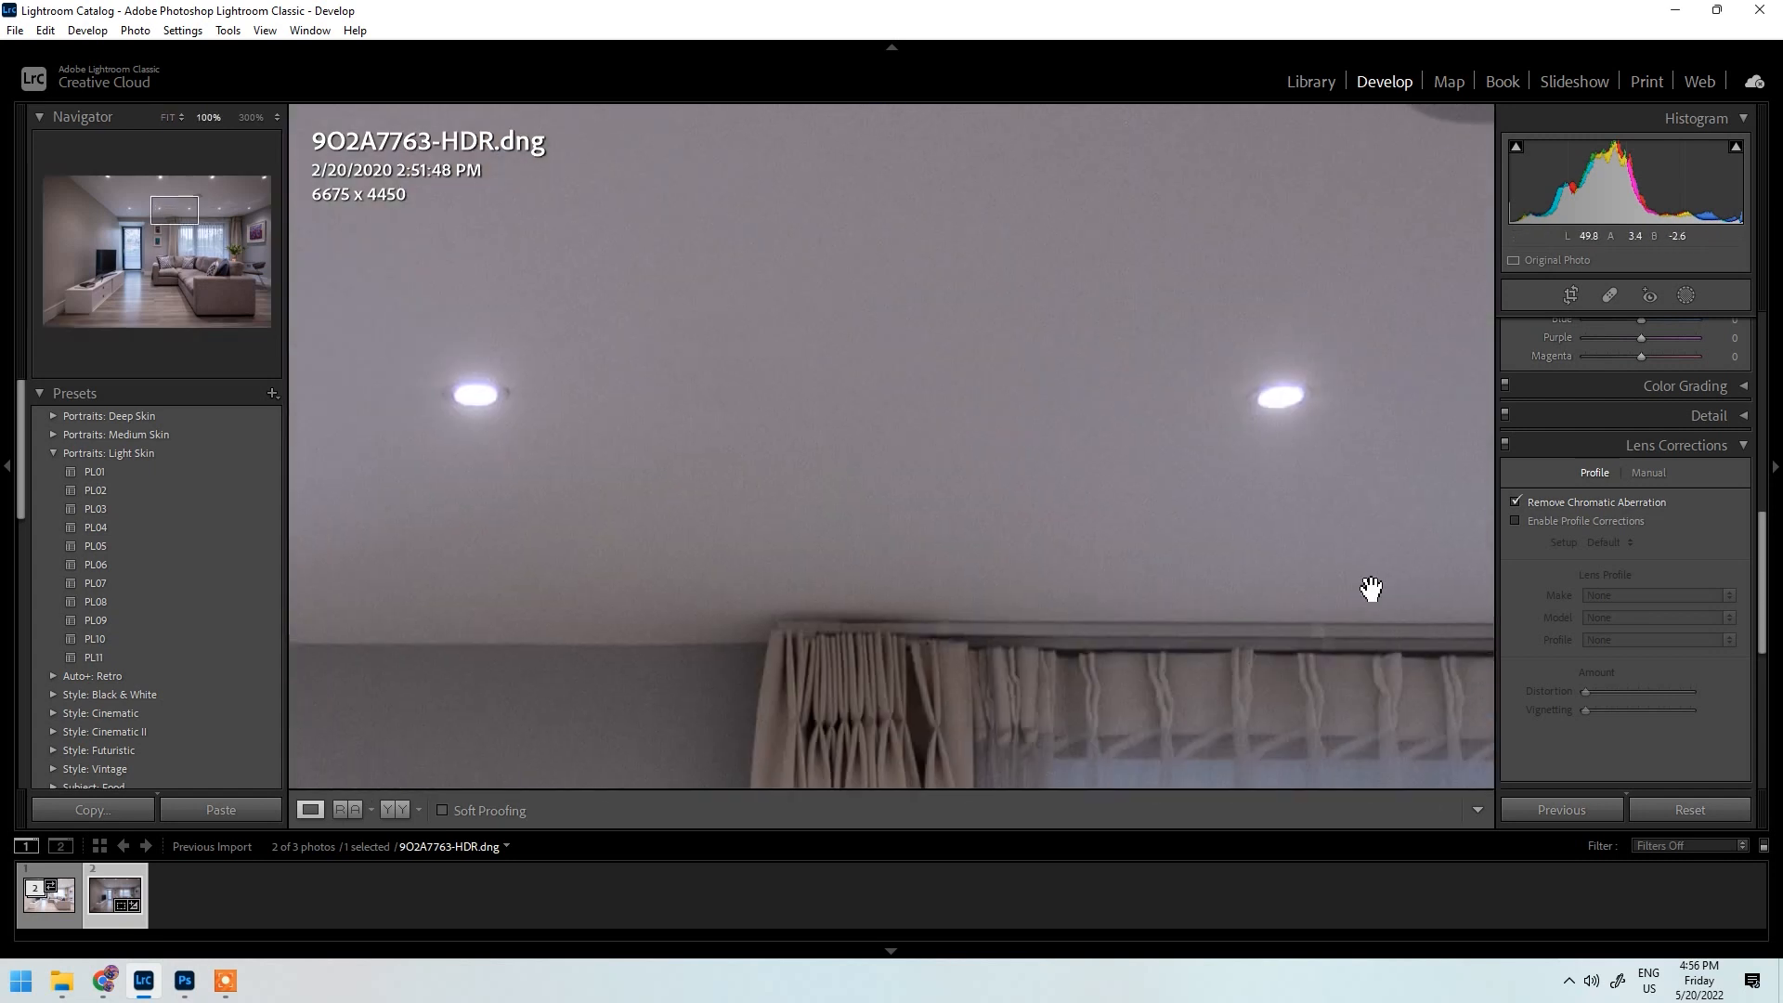
left_click(1523, 499)
left_click(1321, 393)
left_click(1036, 267)
left_click_drag(1035, 268, 1050, 474)
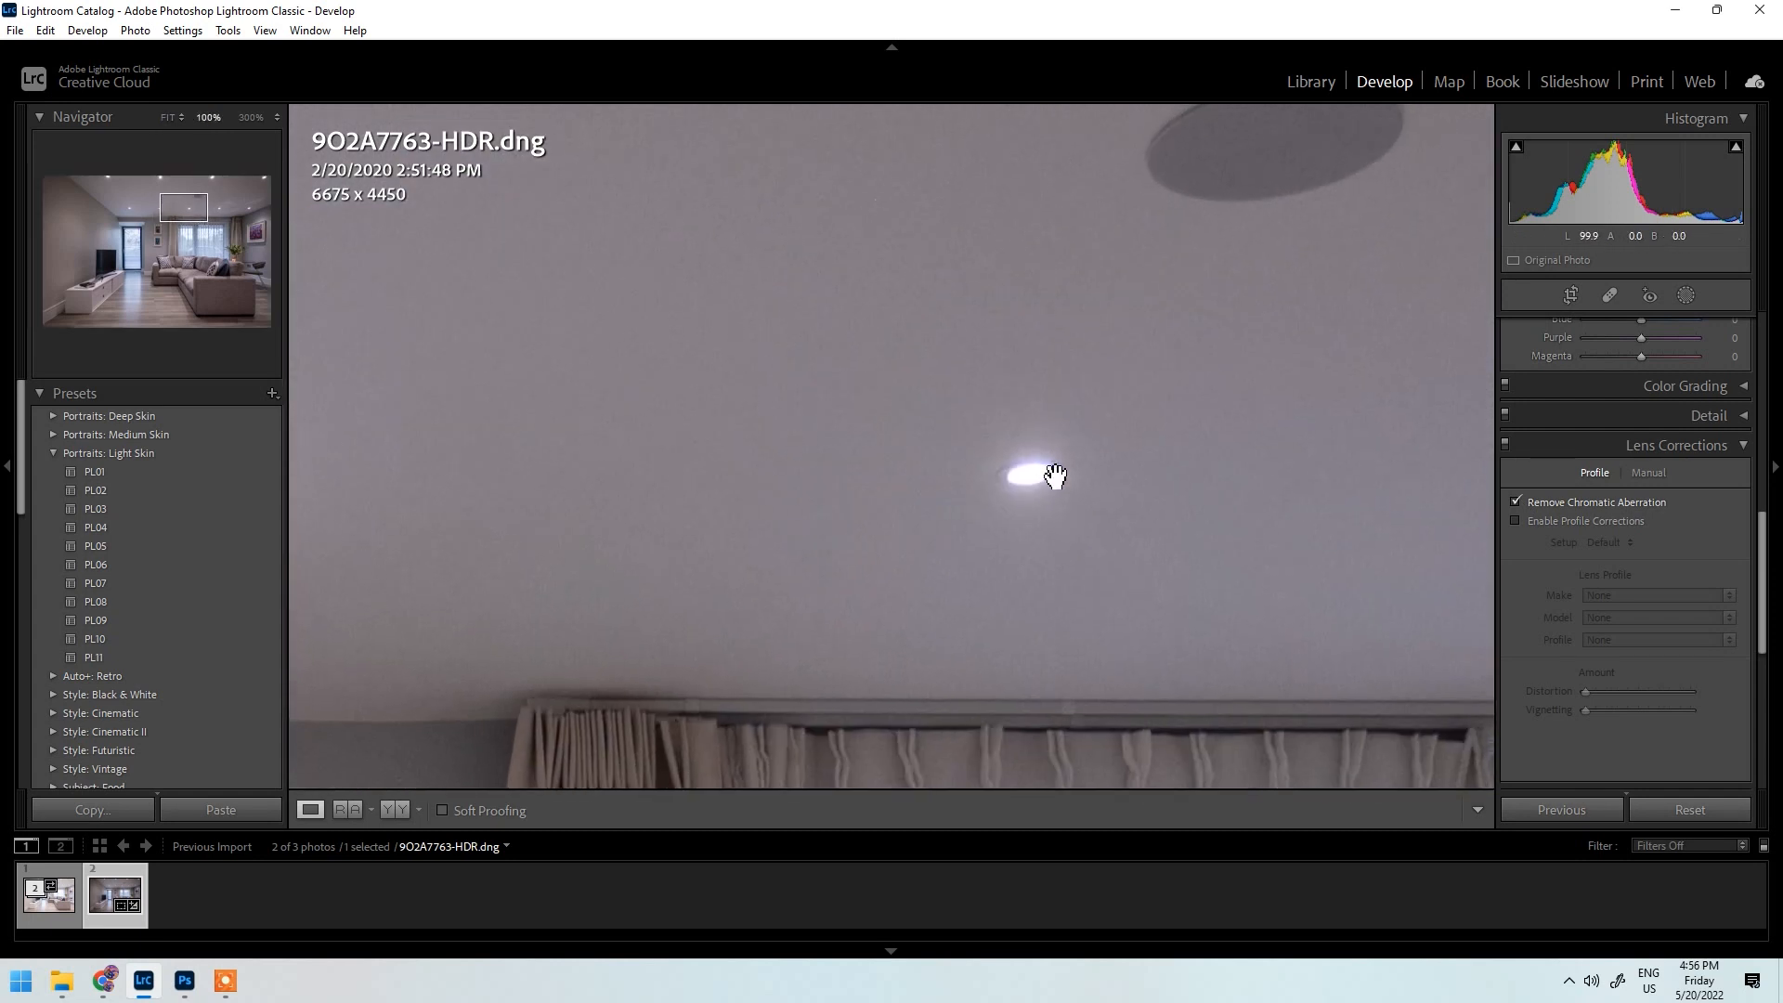
left_click(1531, 498)
left_click_drag(1156, 680, 1169, 254)
left_click_drag(961, 617, 933, 500)
left_click_drag(1198, 326, 1373, 728)
left_click_drag(1102, 391, 1269, 641)
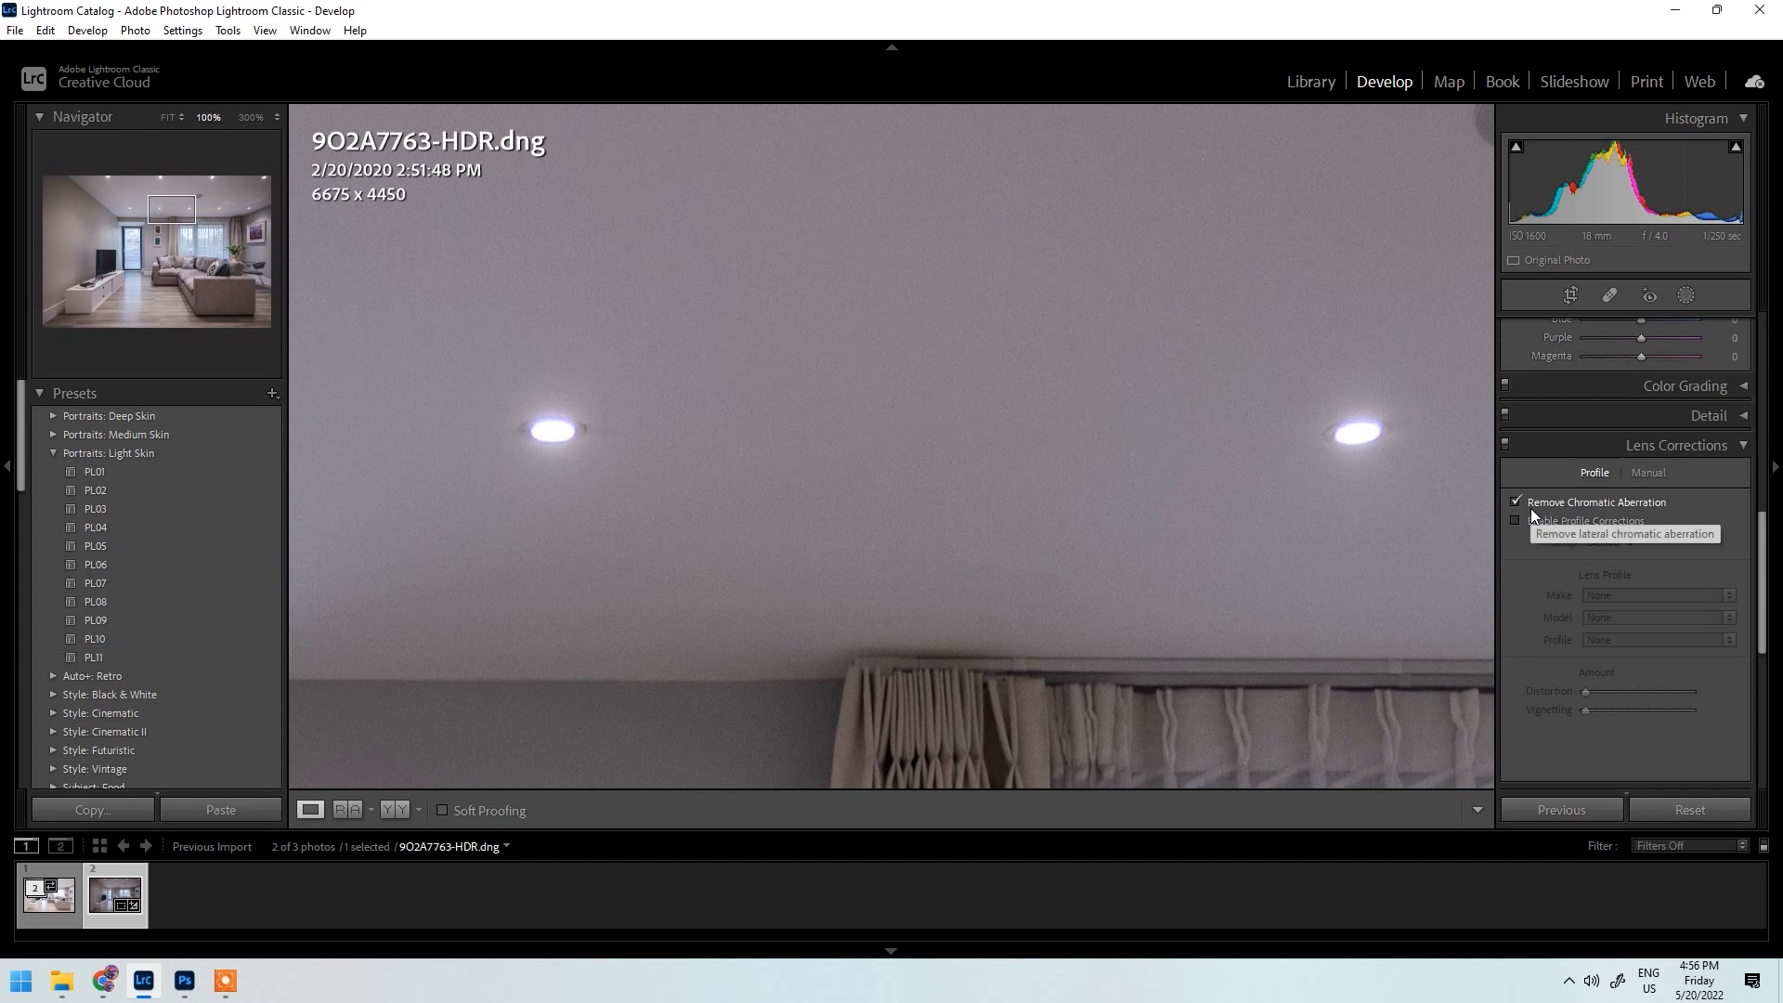
Step: Compare the ceiling lights above the glass door with and without Remove Chromatic Aberration, returning to the full photo
left_click_drag(759, 581, 1277, 501)
left_click_drag(1075, 460, 1361, 459)
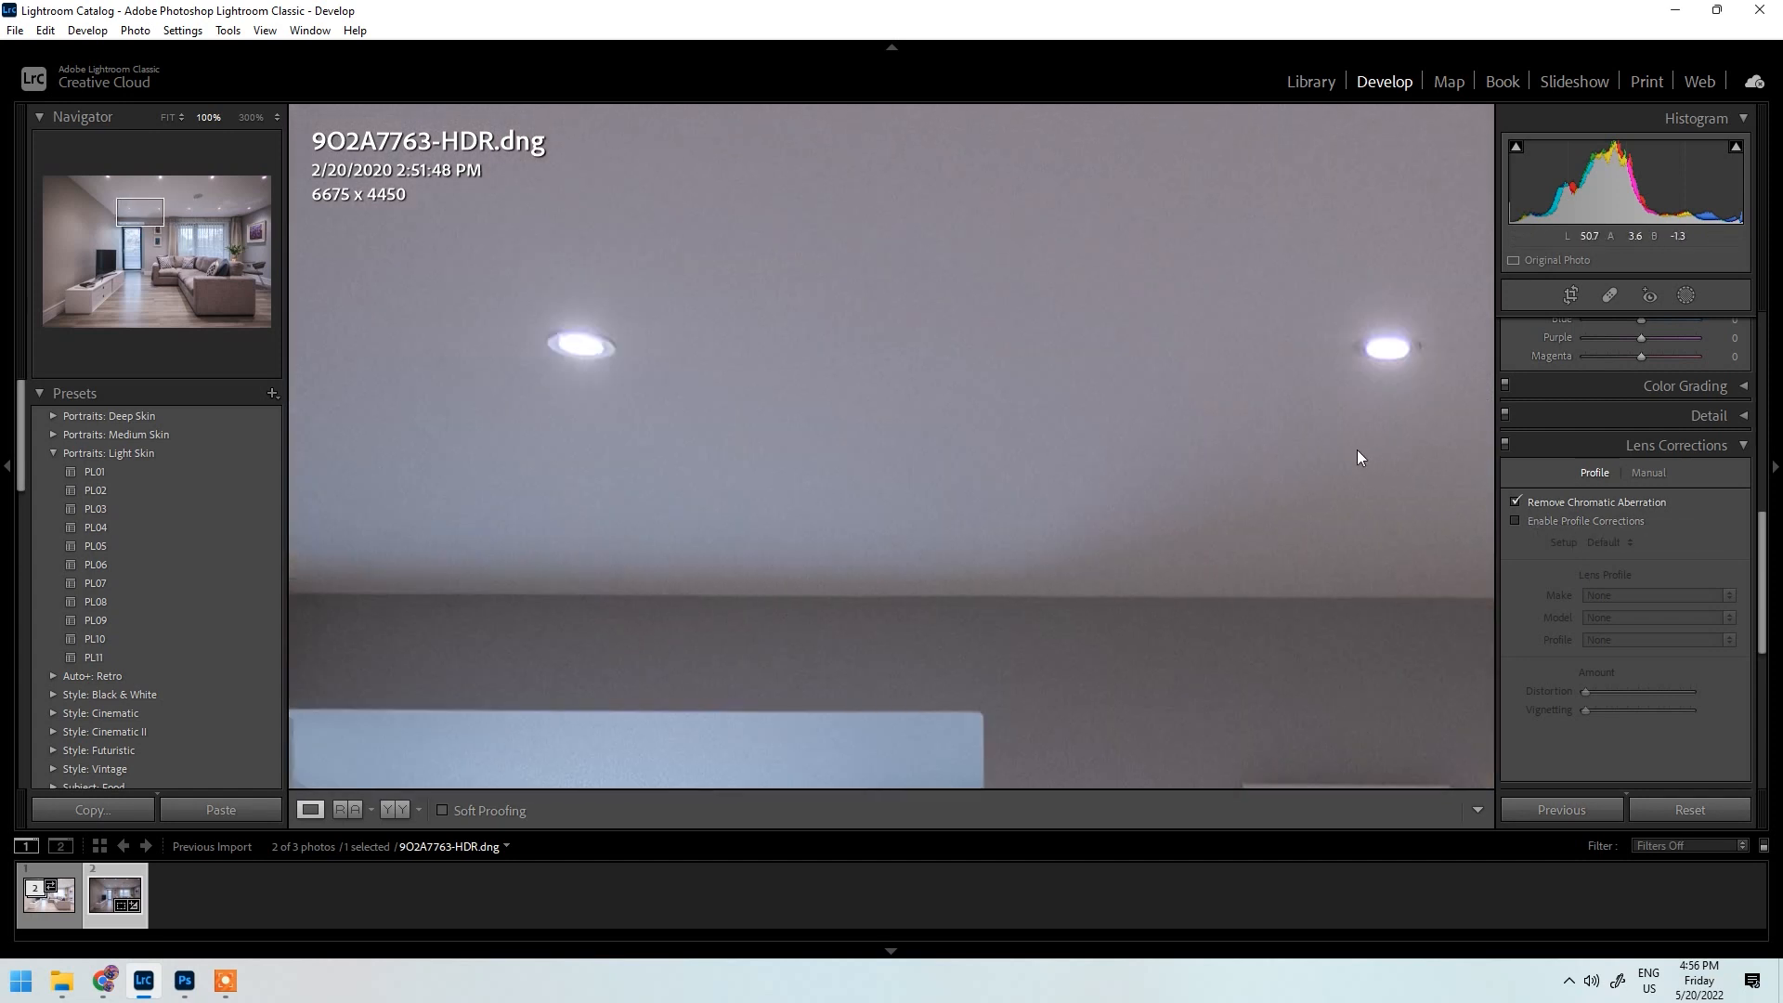
left_click(1530, 501)
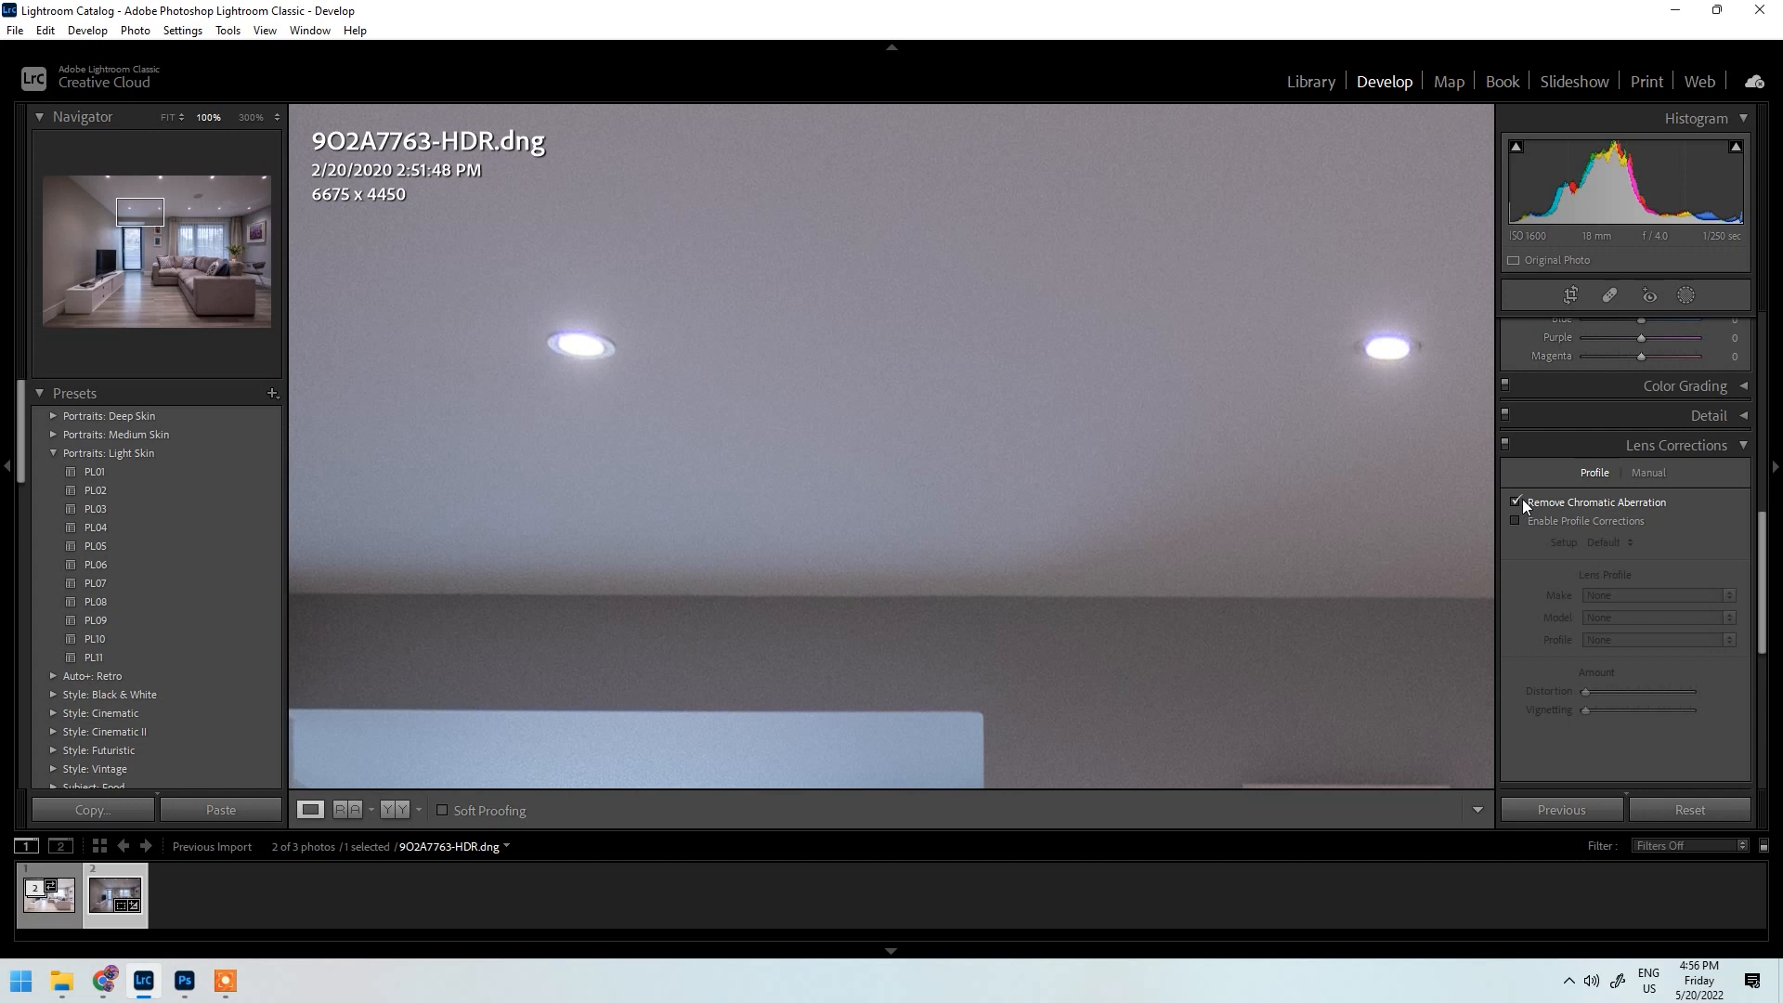
left_click(1523, 501)
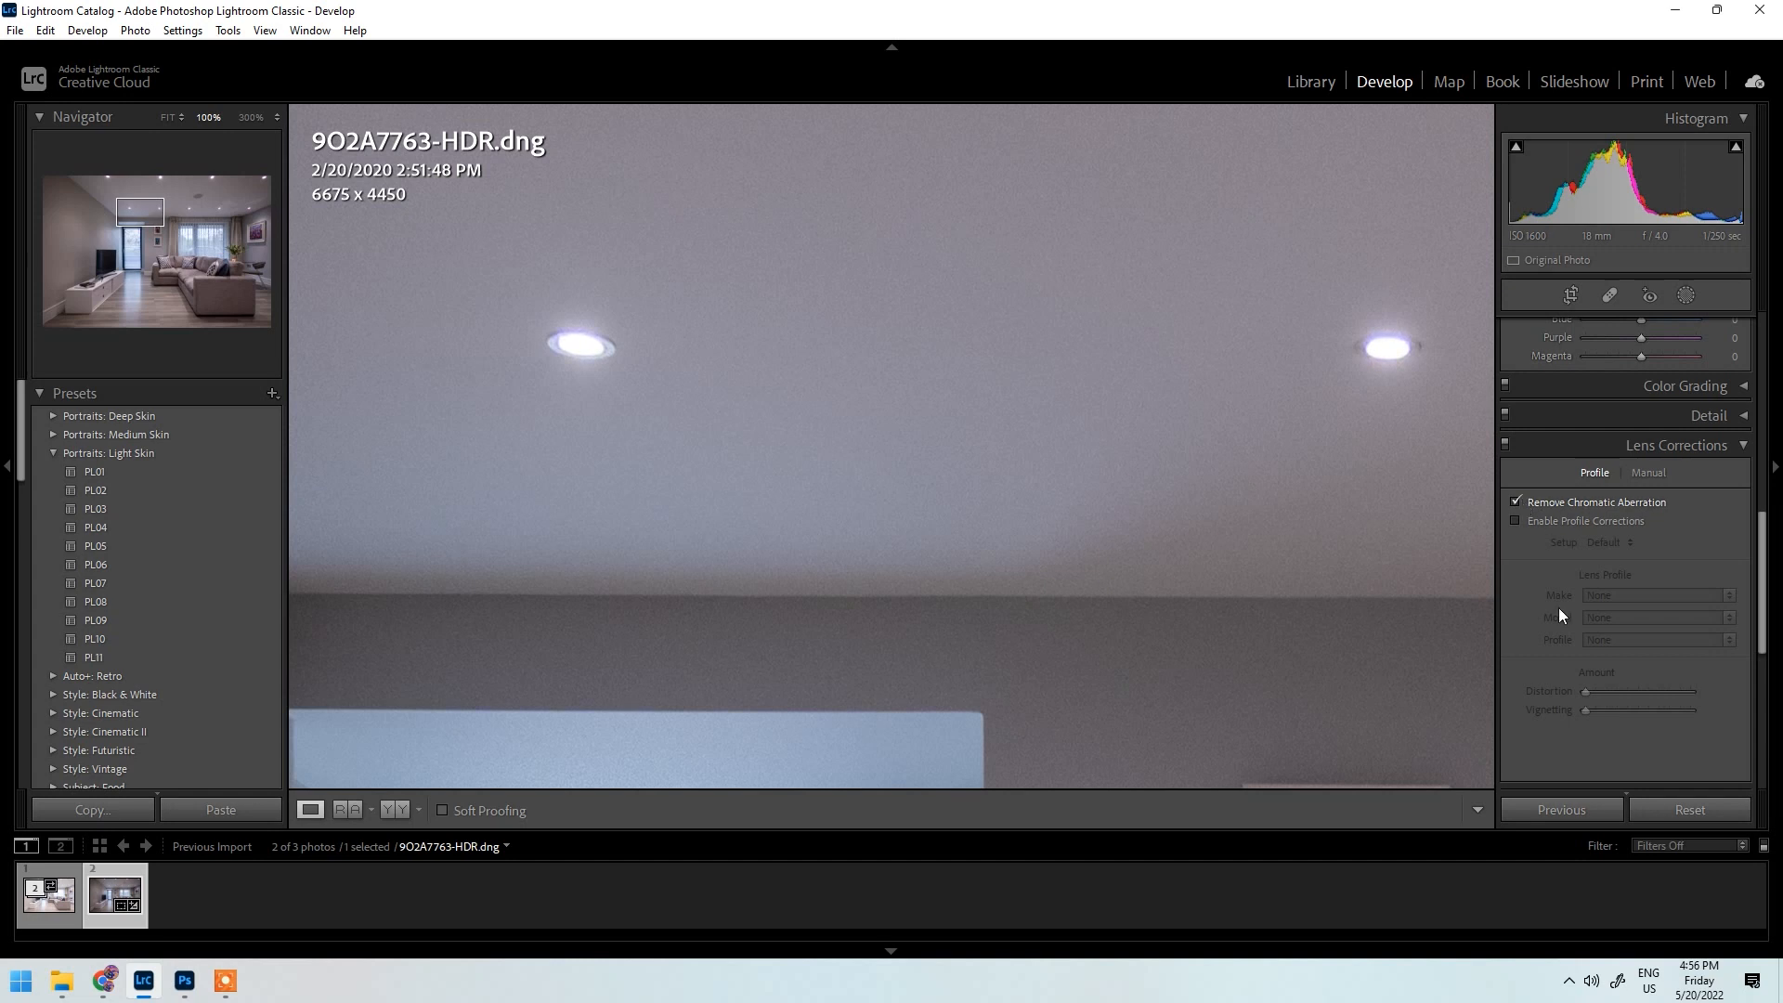
left_click(1159, 495)
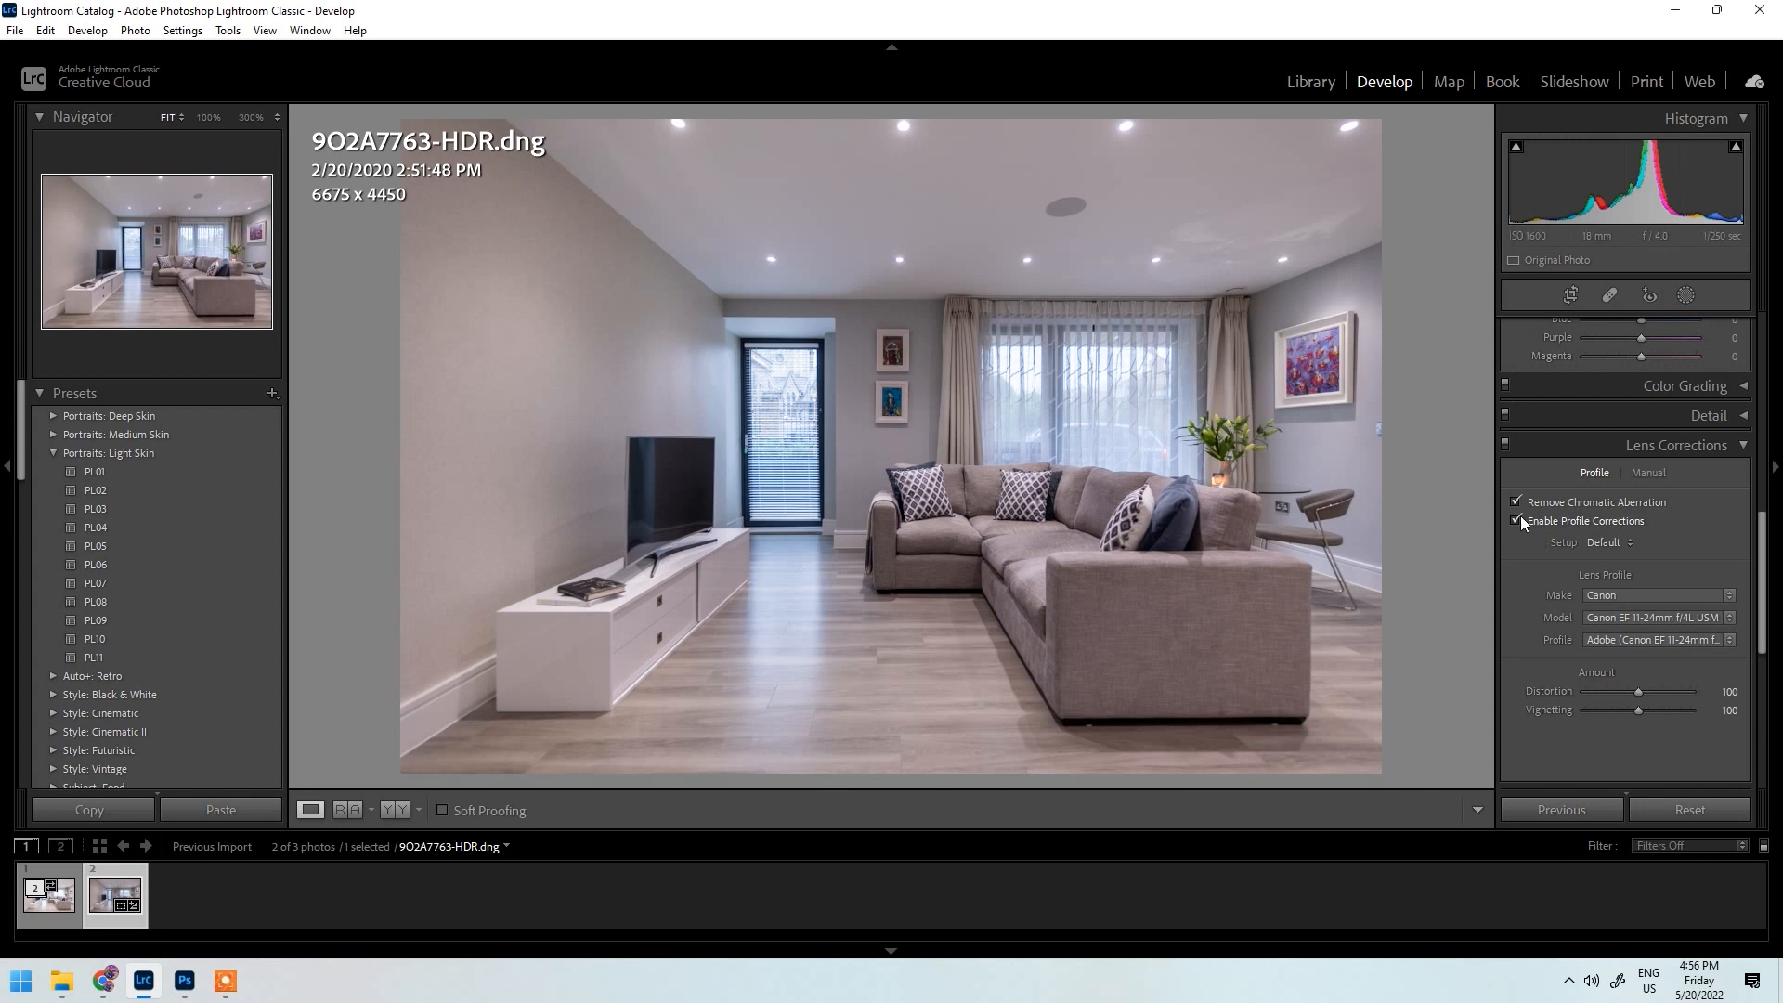
Step: Compare the photo with and without profile corrections, leaving Enable Profile Corrections on with the Canon EF 11-24mm f/4L USM profile
left_click(1517, 520)
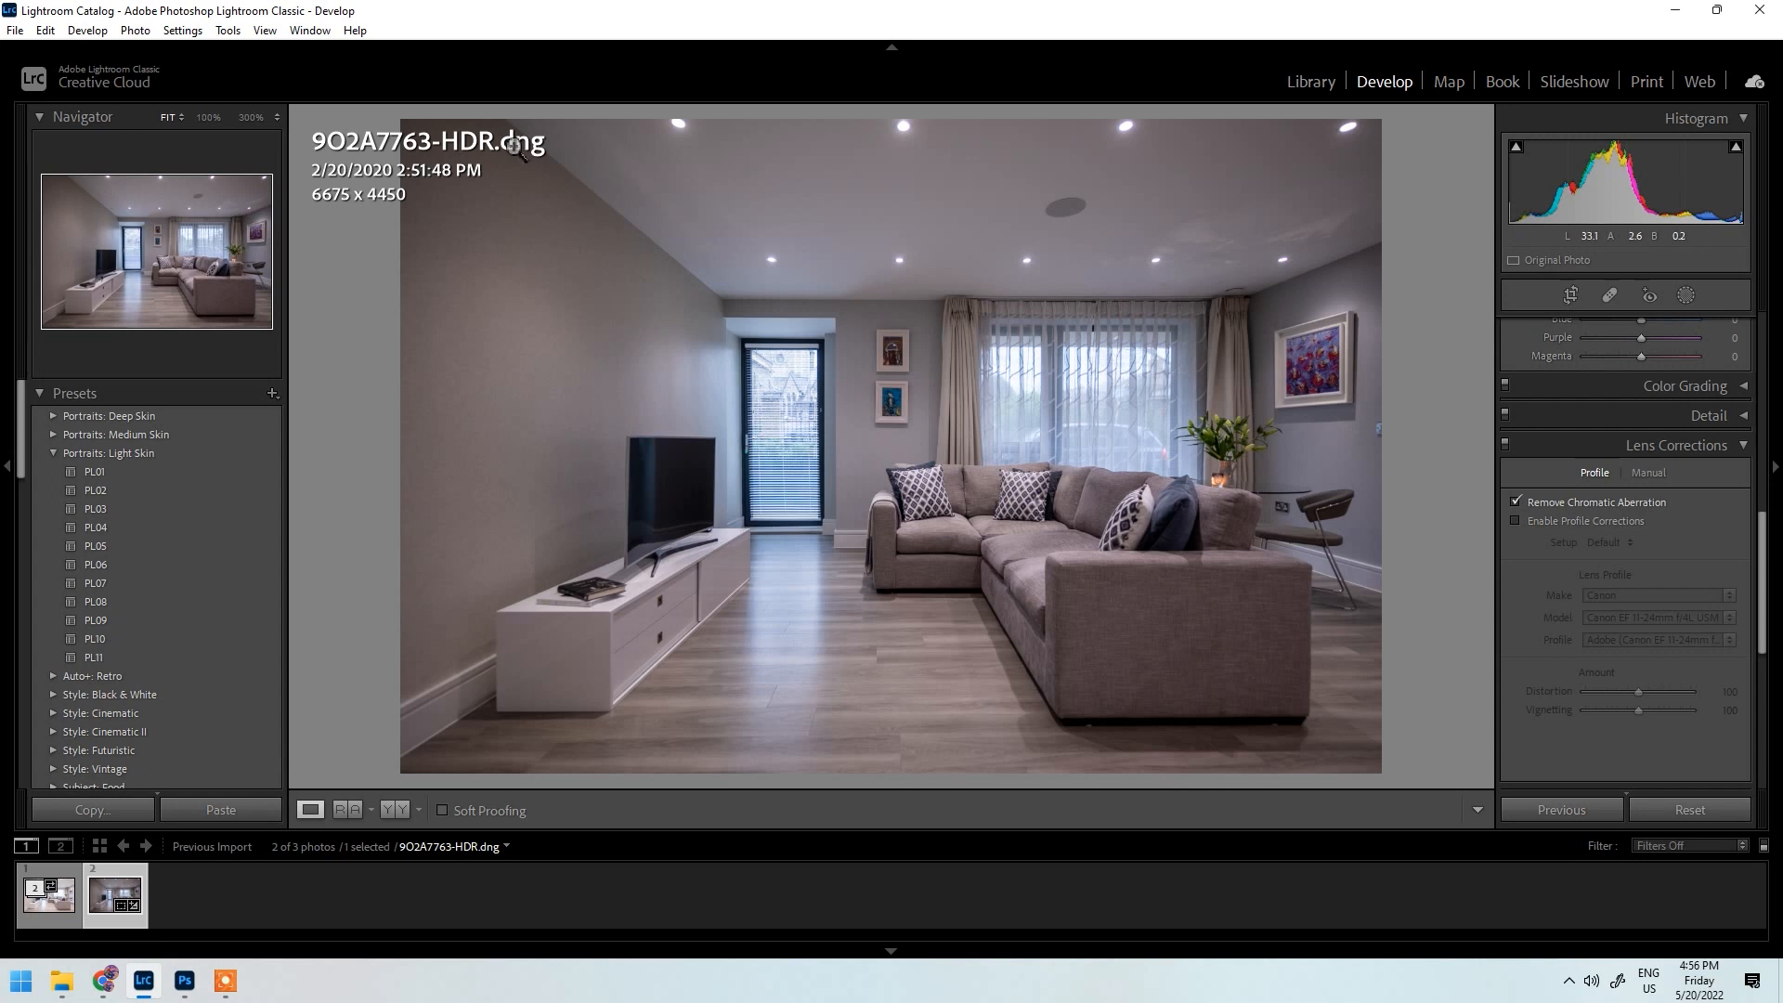
left_click(1522, 515)
left_click(1522, 515)
left_click(1522, 516)
left_click(1522, 515)
left_click(1520, 515)
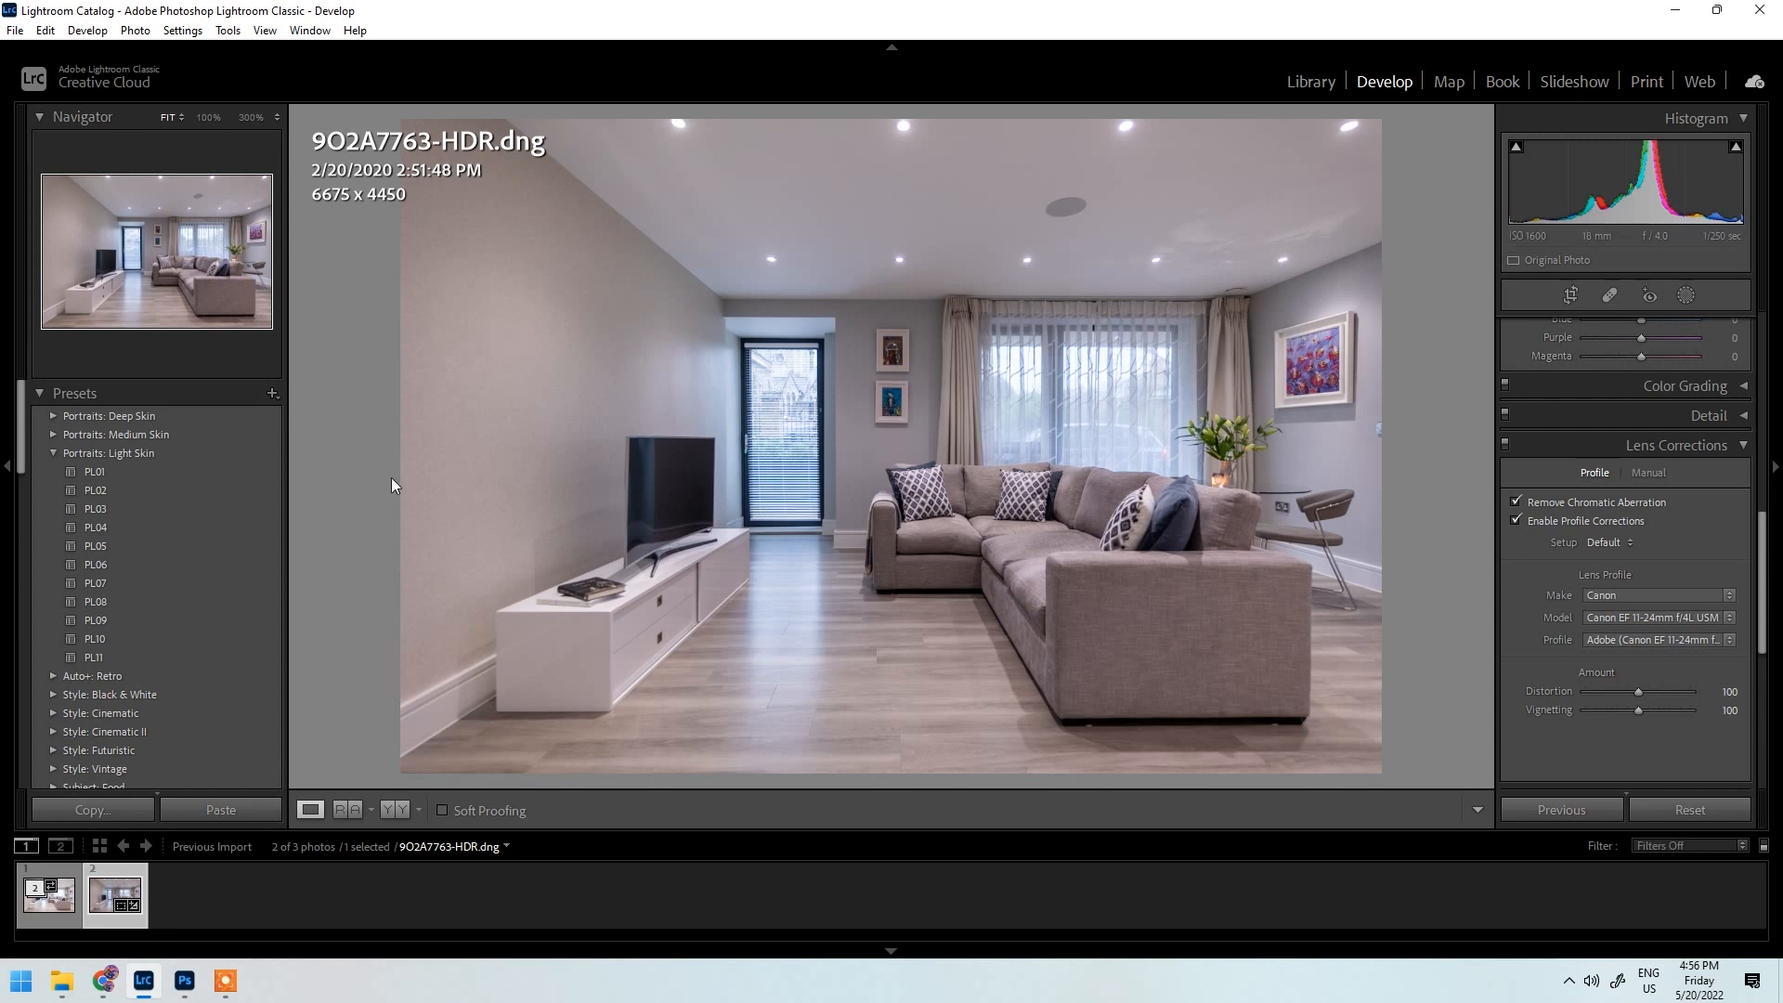
Step: Compare the photo again with and without profile corrections, keeping them on, and set the profile's vignetting amount to 77
left_click(1518, 522)
left_click(1517, 521)
left_click(1515, 521)
left_click(1517, 522)
left_click_drag(1639, 709, 1620, 711)
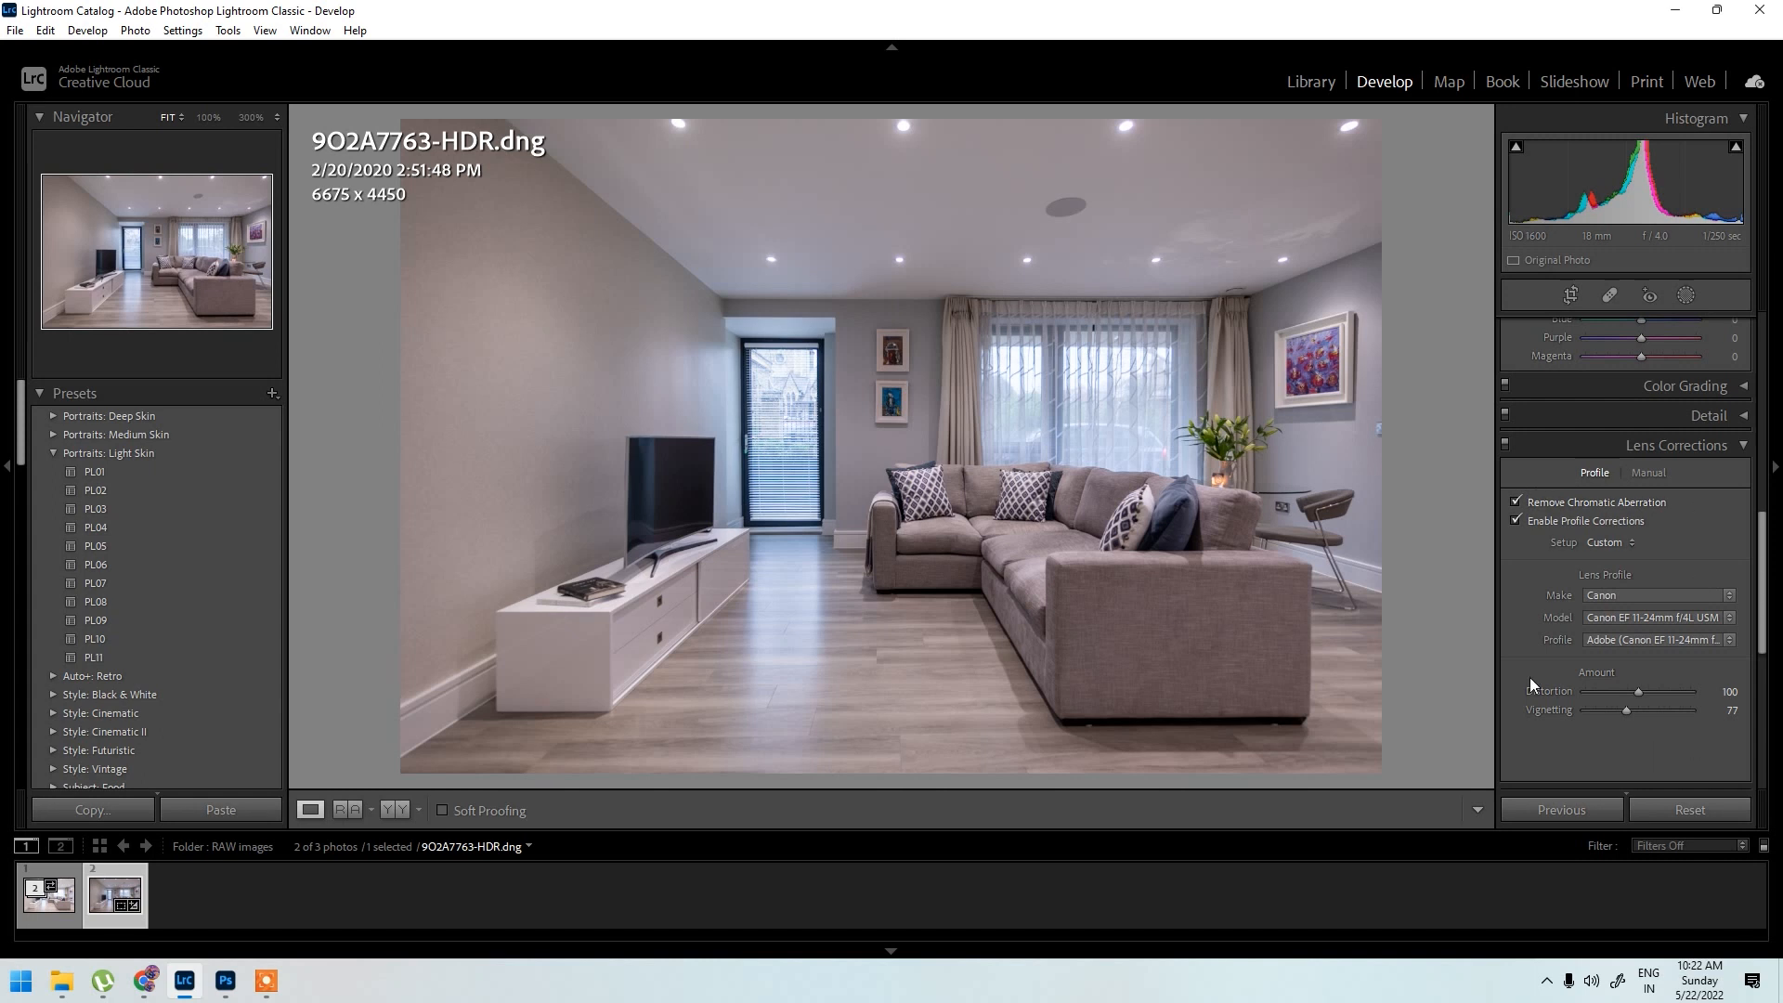
Step: Turn on Constrain Crop, apply the Auto Upright transform, and compare the result with the original photo
scroll(1651, 516, "down", 5)
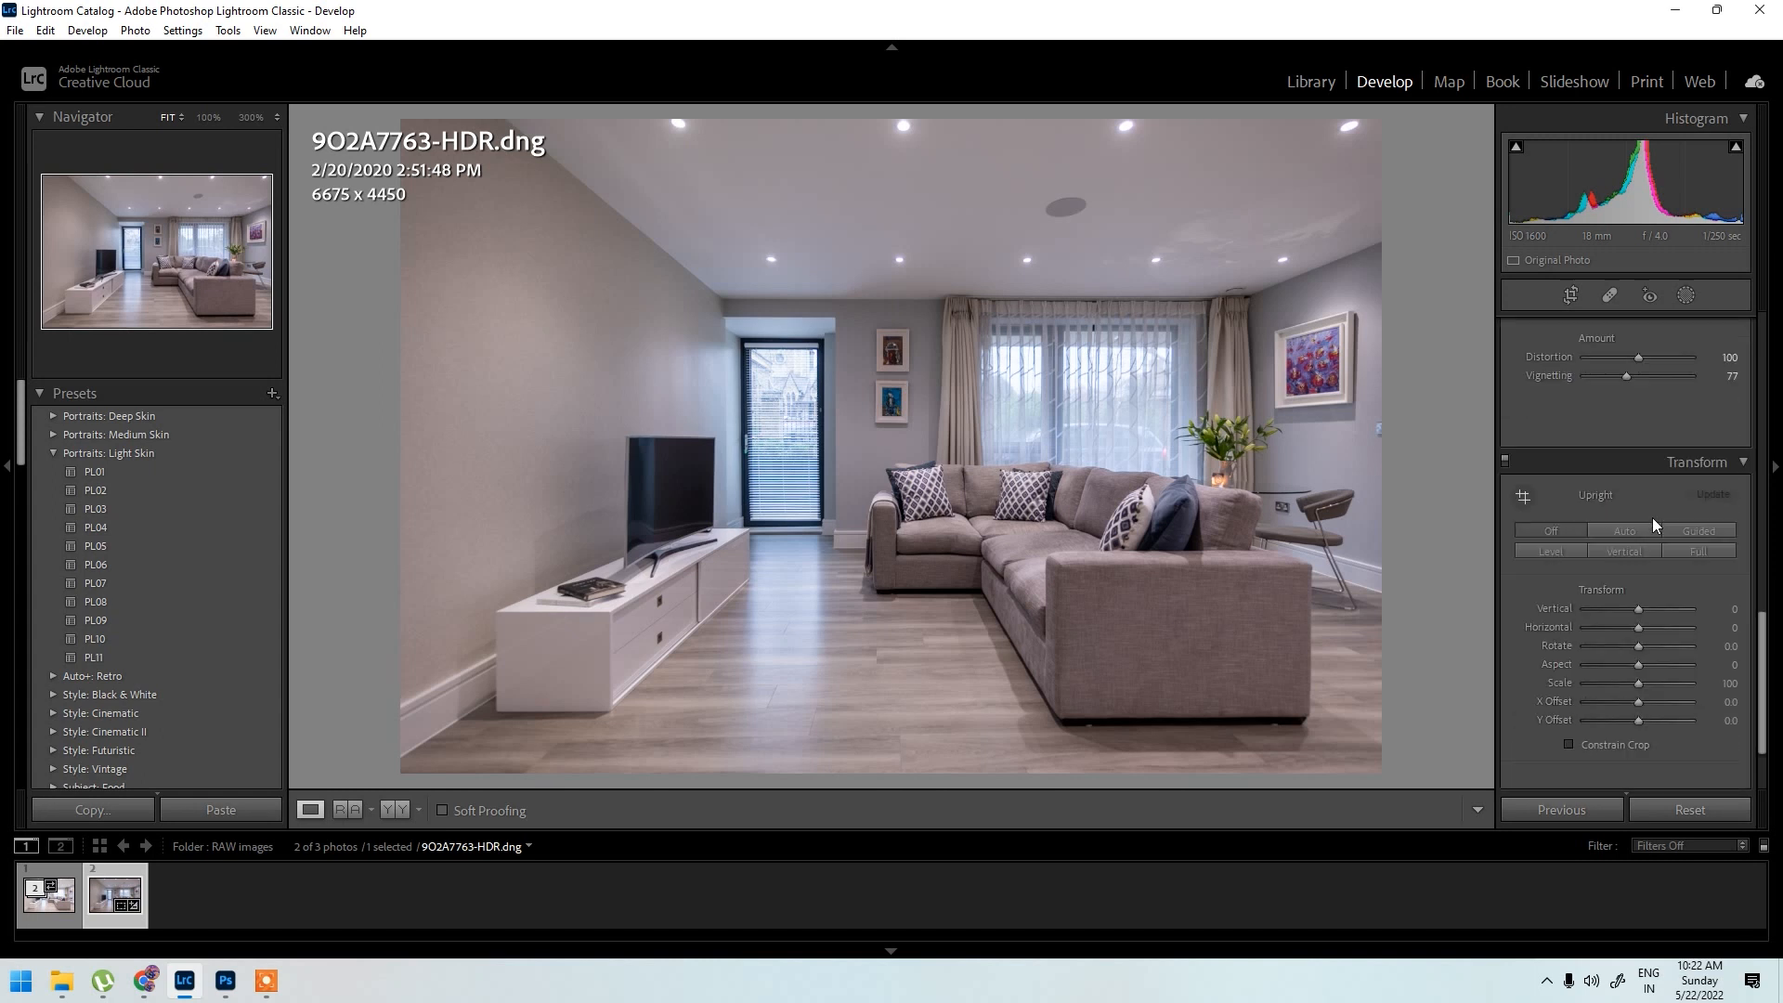
left_click(1569, 745)
left_click(1627, 530)
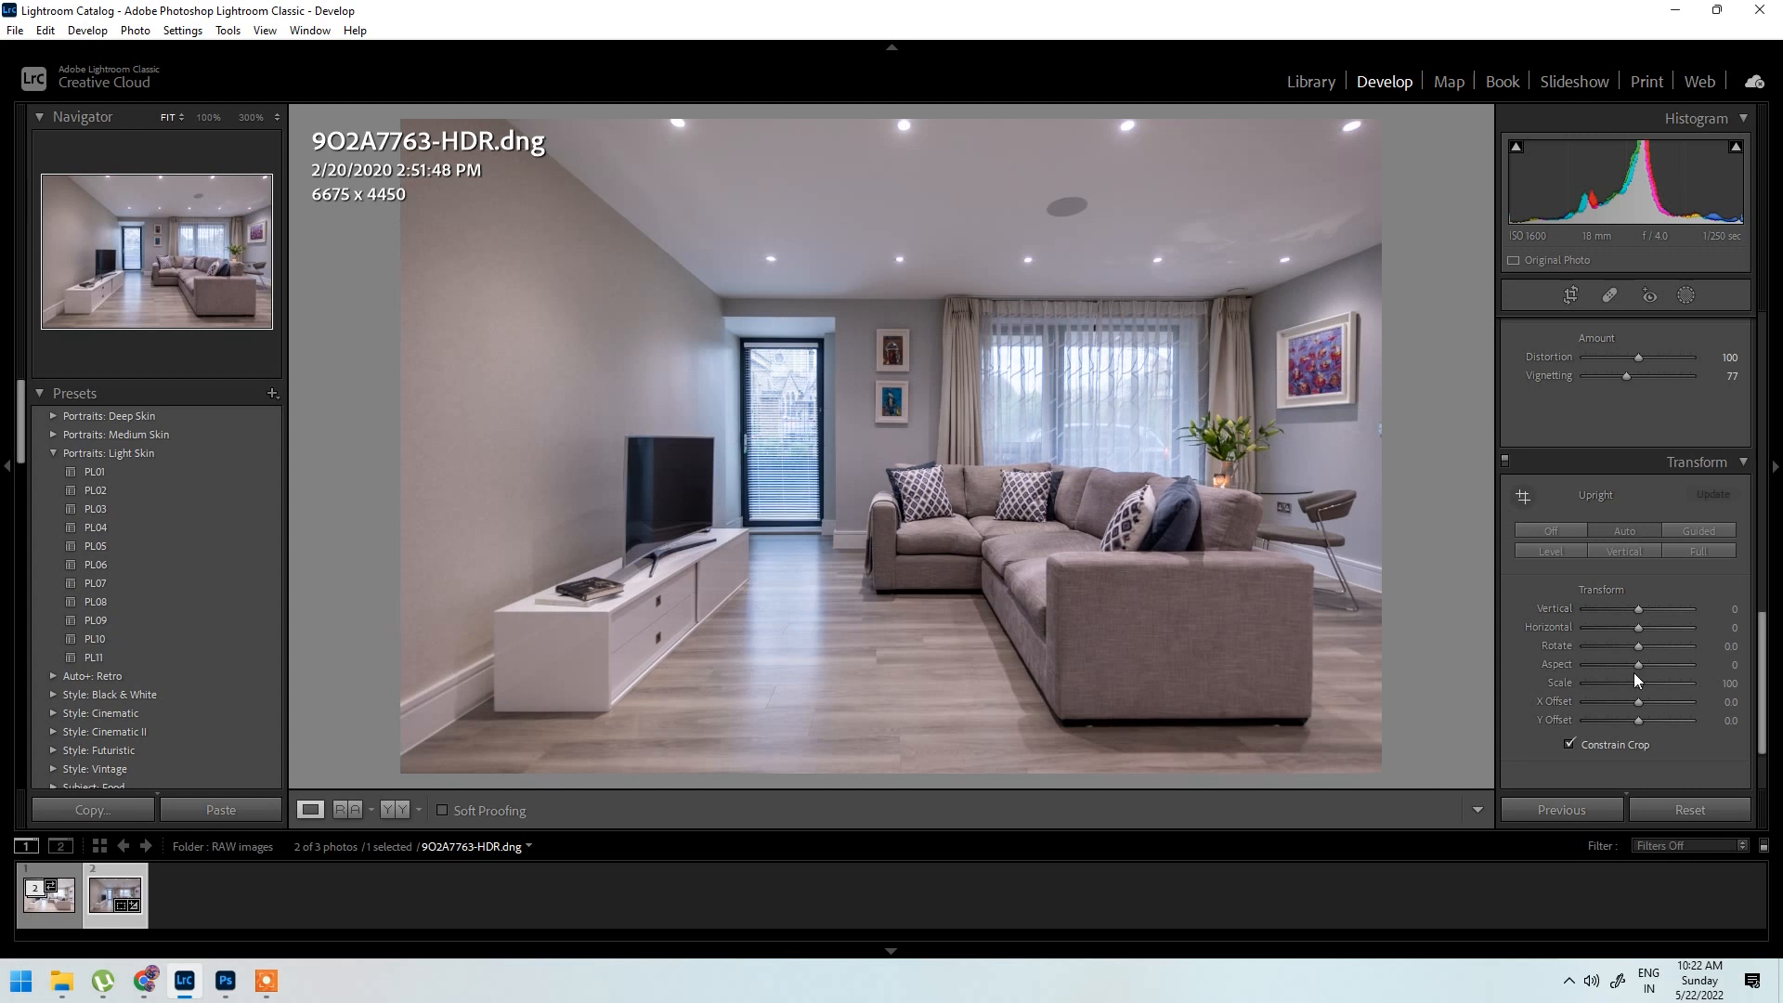
key("backslash")
key("backslash")
key("backslash")
key("backslash")
Step: Set Exposure to +0.53, Contrast to +19, Highlights to -100, Shadows to +63, Whites to +25 and Blacks to +19
scroll(1597, 487, "up", 3)
scroll(1630, 576, "up", 3)
scroll(1632, 602, "up", 10)
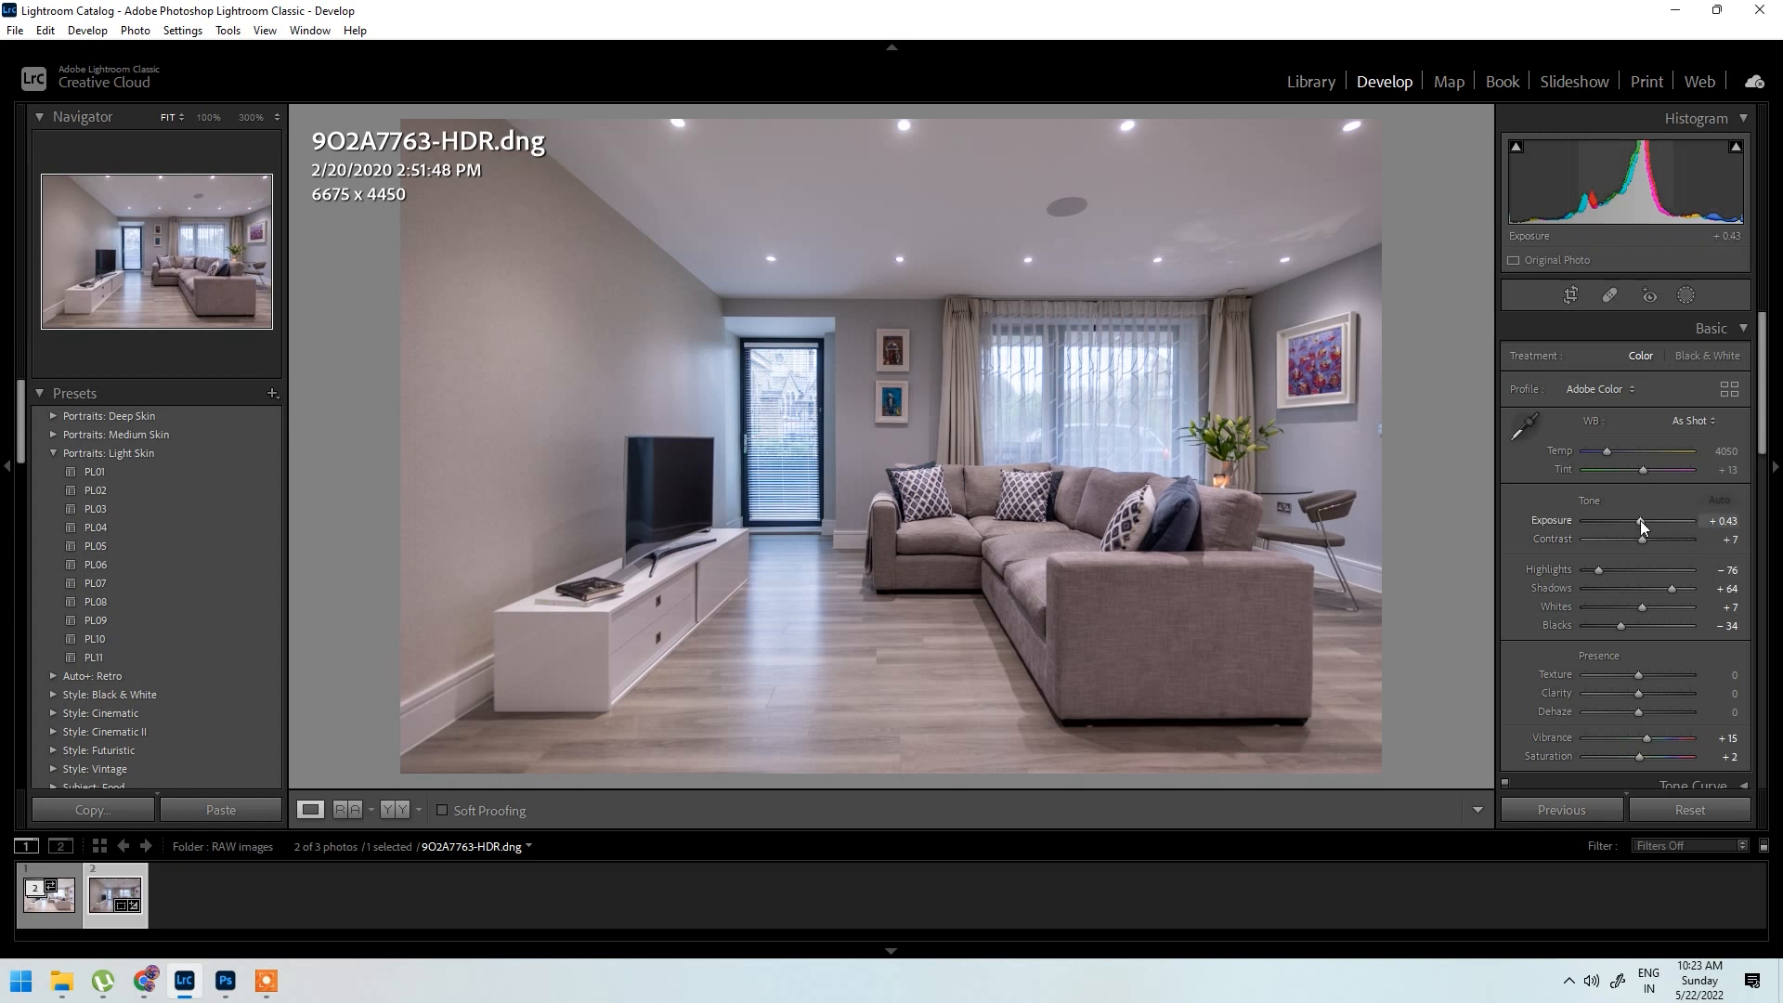
scroll(1640, 521, "up", 2)
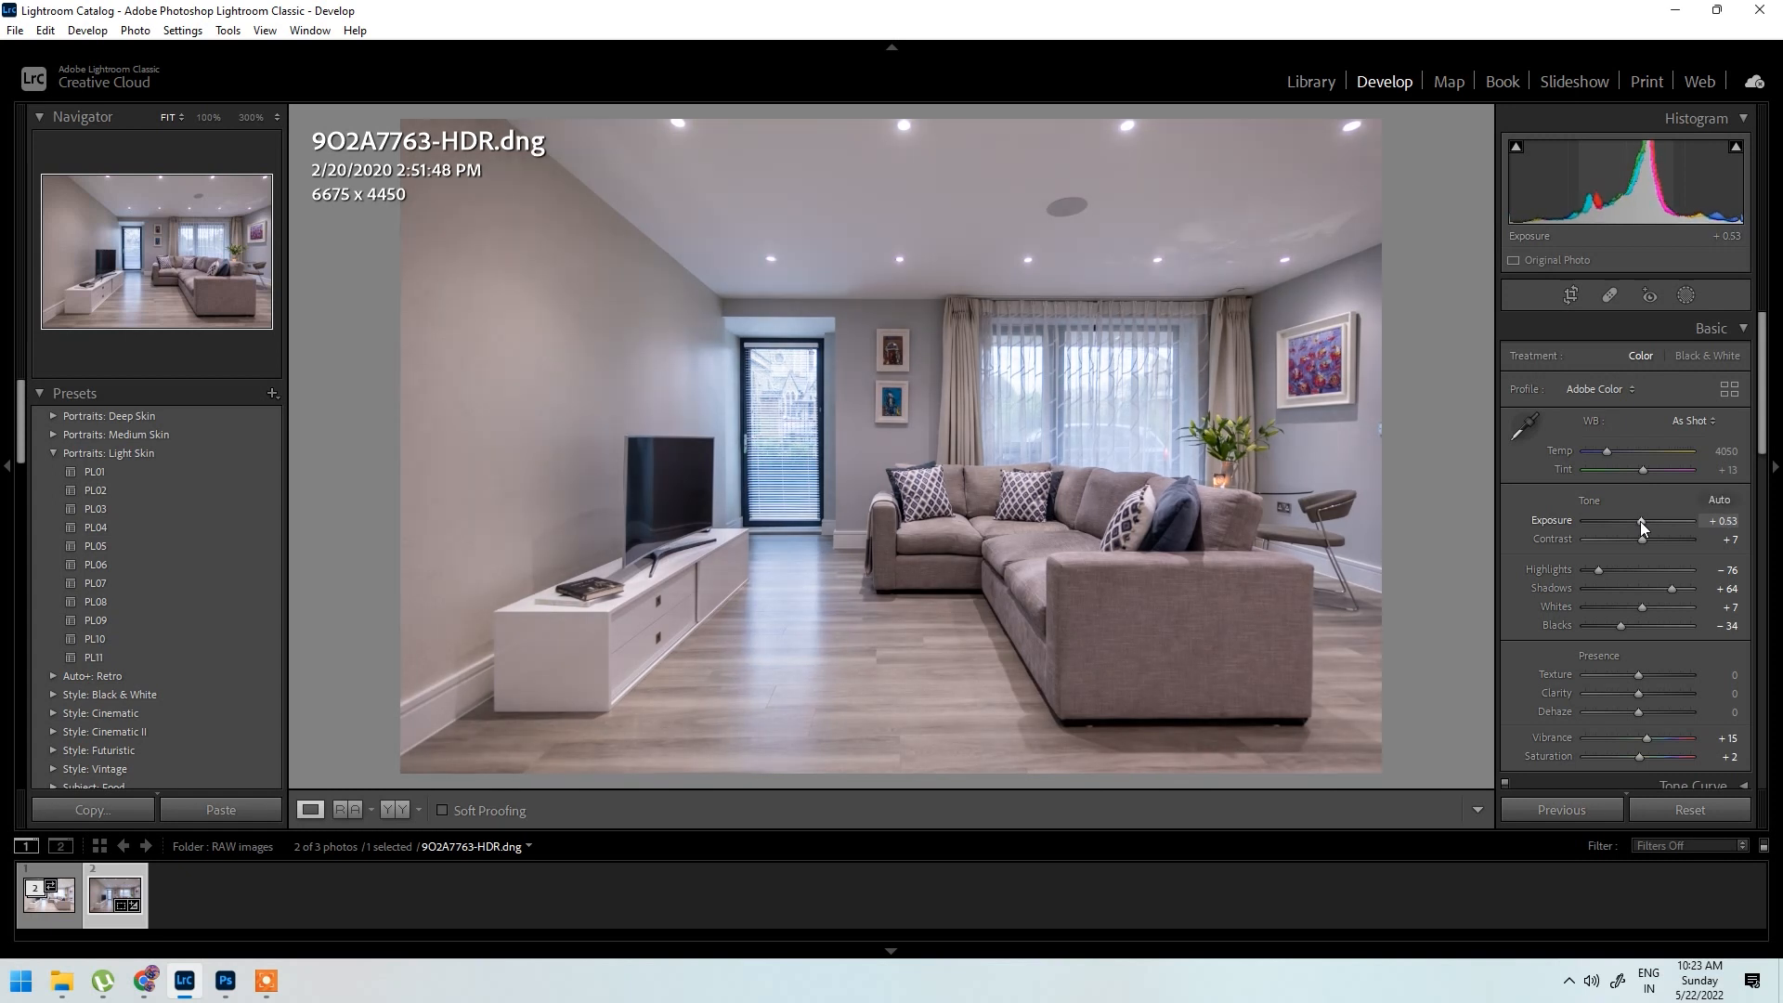
left_click_drag(1600, 571, 1576, 568)
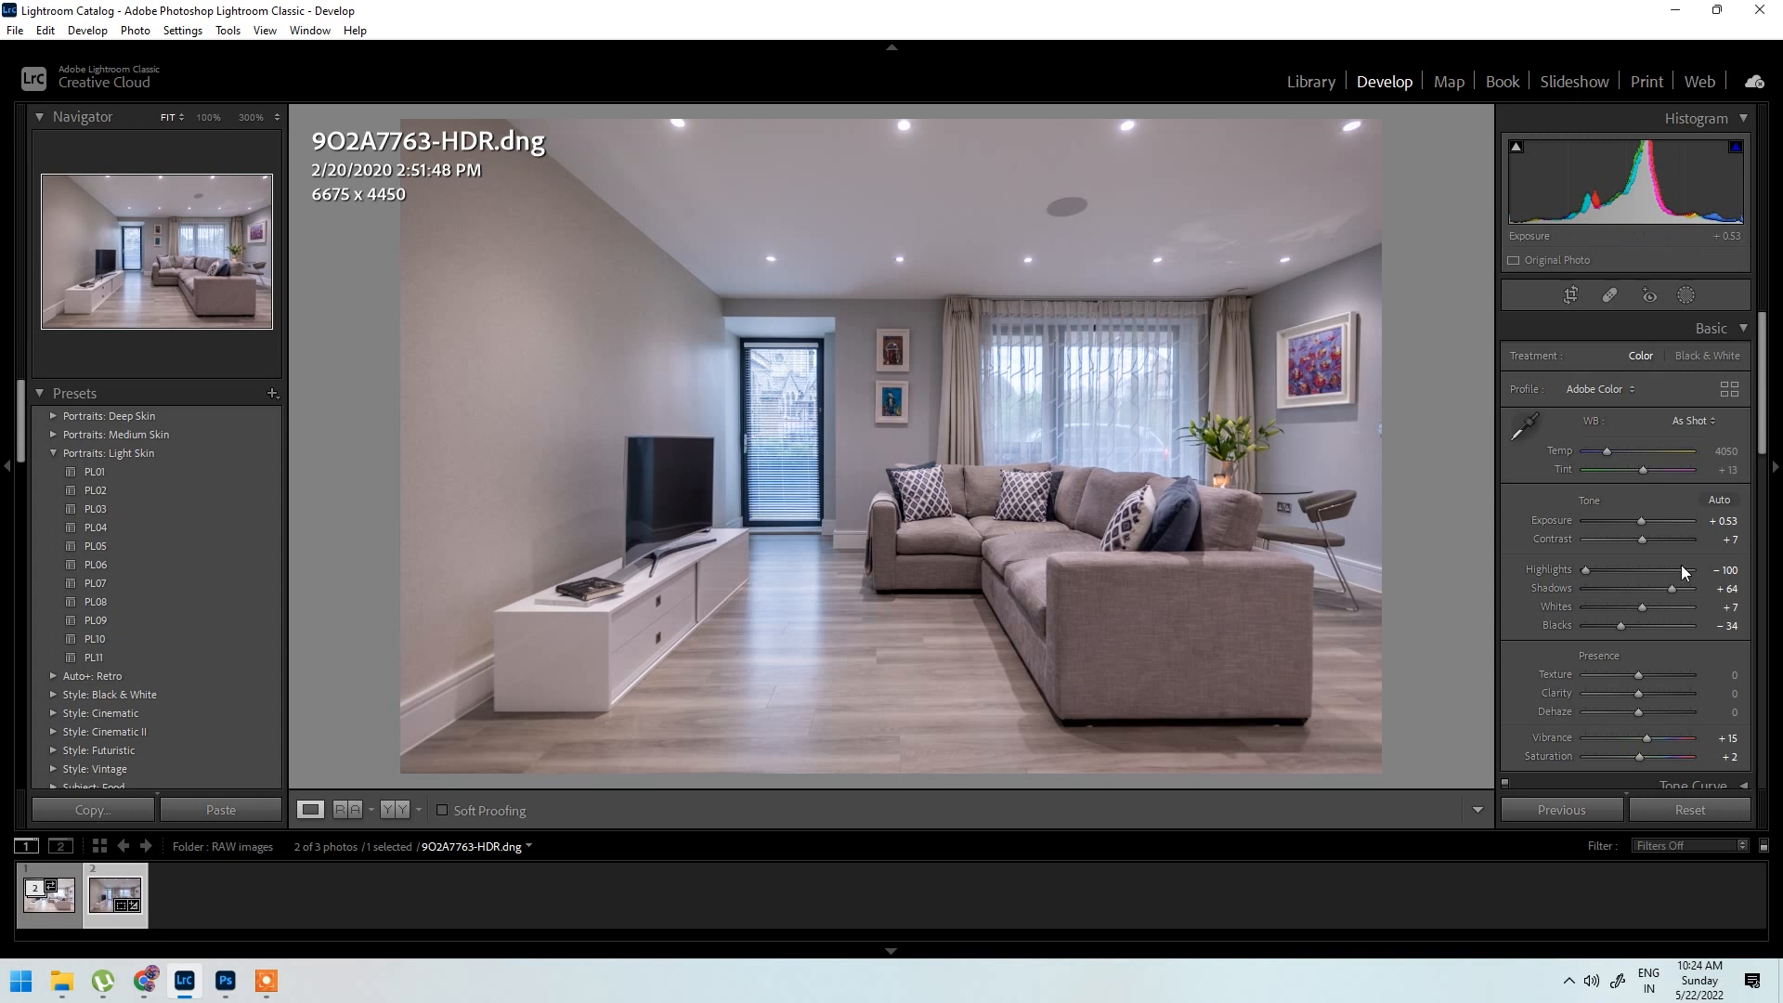
mouse_move(1671, 586)
left_mouse_down()
mouse_move(1634, 589)
mouse_move(1671, 590)
left_mouse_up()
mouse_move(1622, 625)
left_mouse_down()
mouse_move(1656, 623)
mouse_move(1616, 617)
mouse_move(1648, 608)
left_mouse_up()
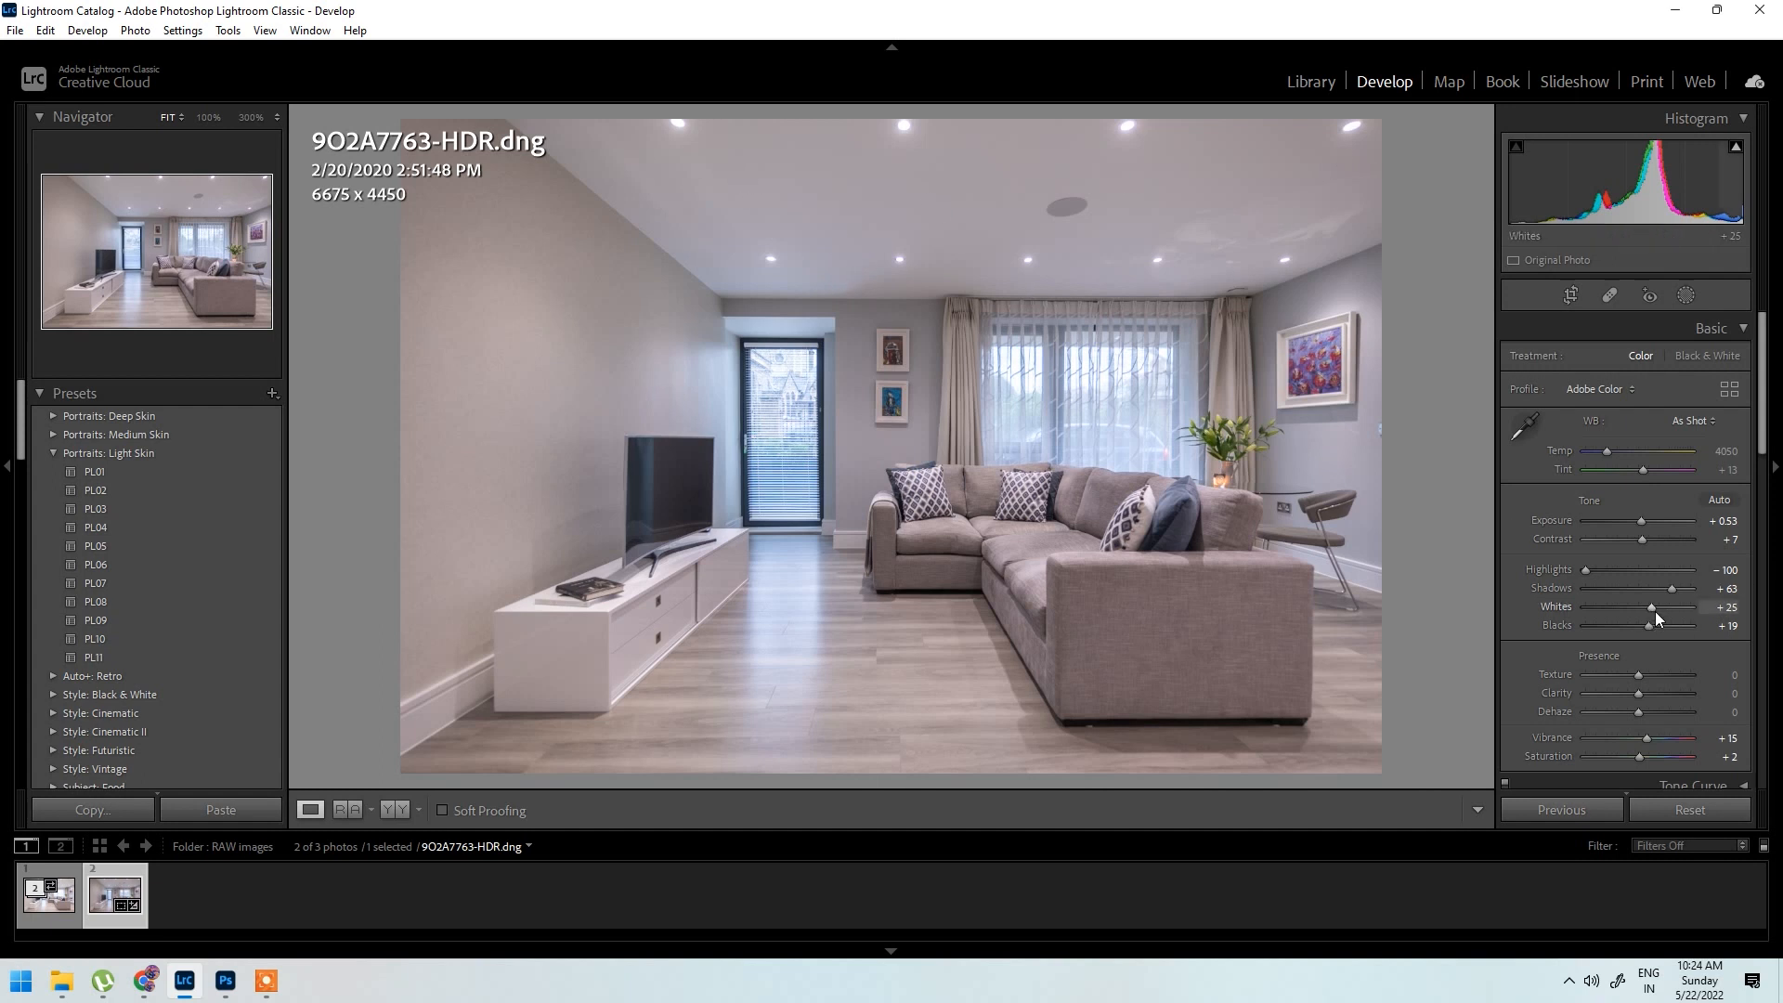
left_click_drag(1640, 537, 1651, 540)
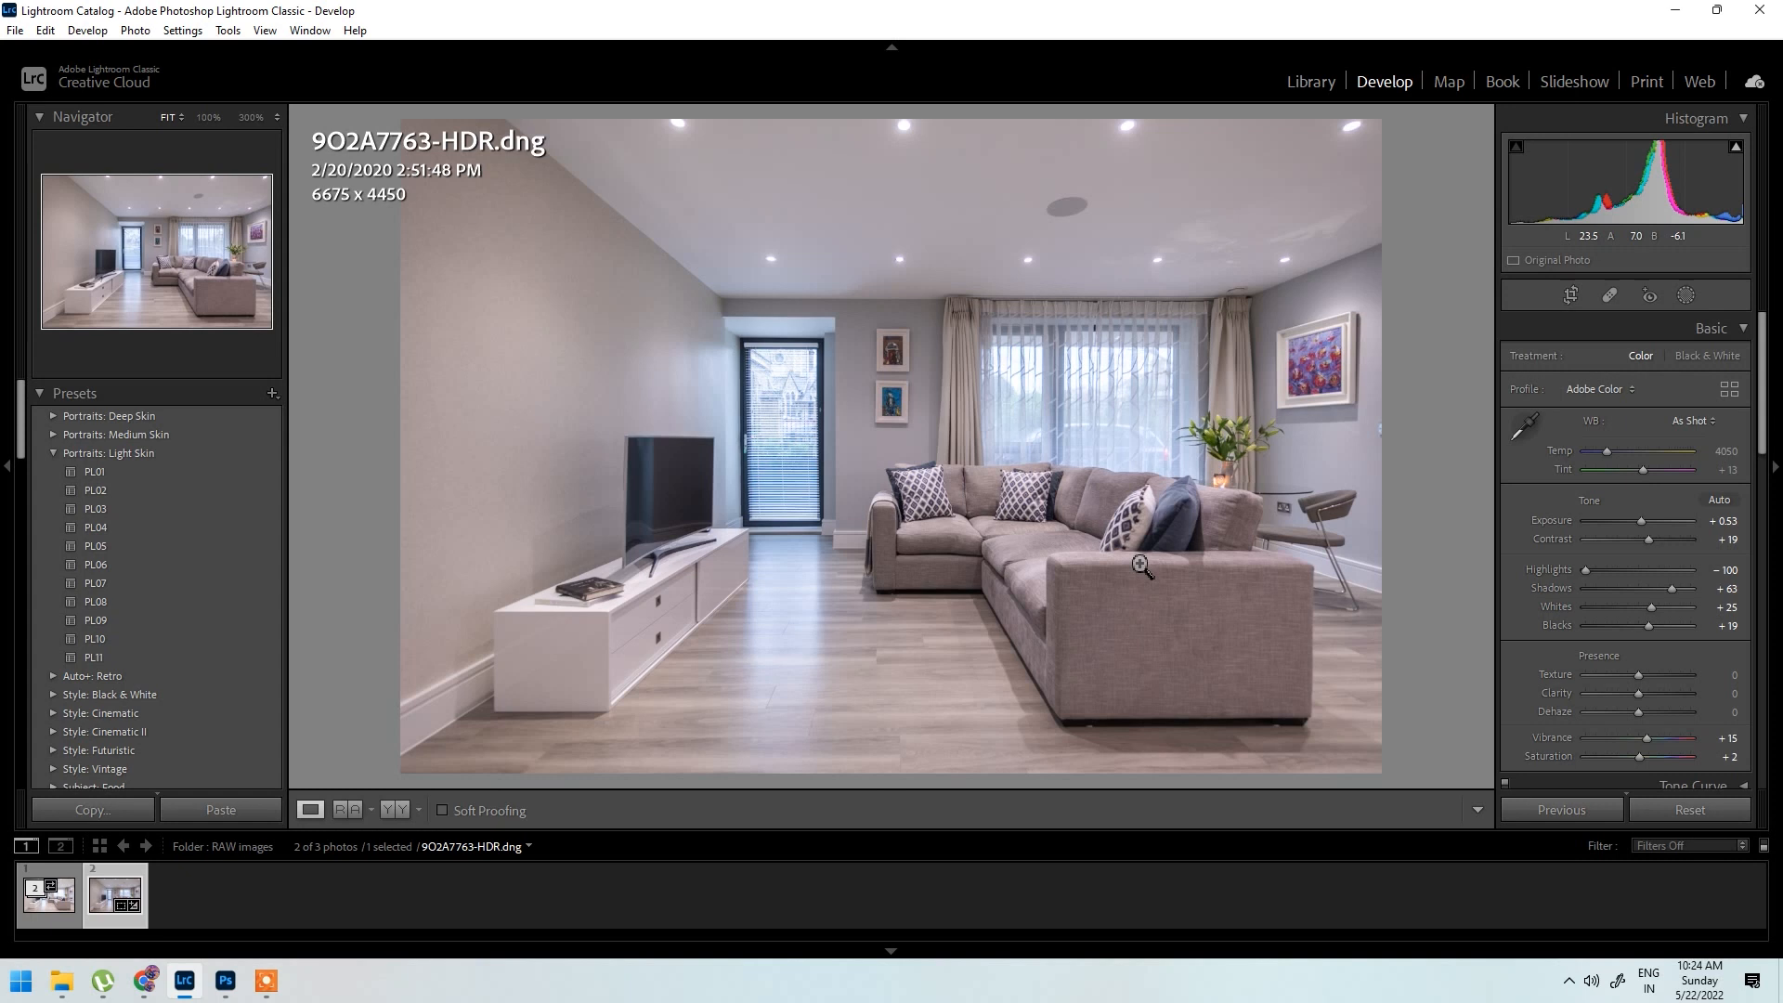
Step: Compare the photo before and after side by side, and reset Vibrance and Saturation to 0
key("y")
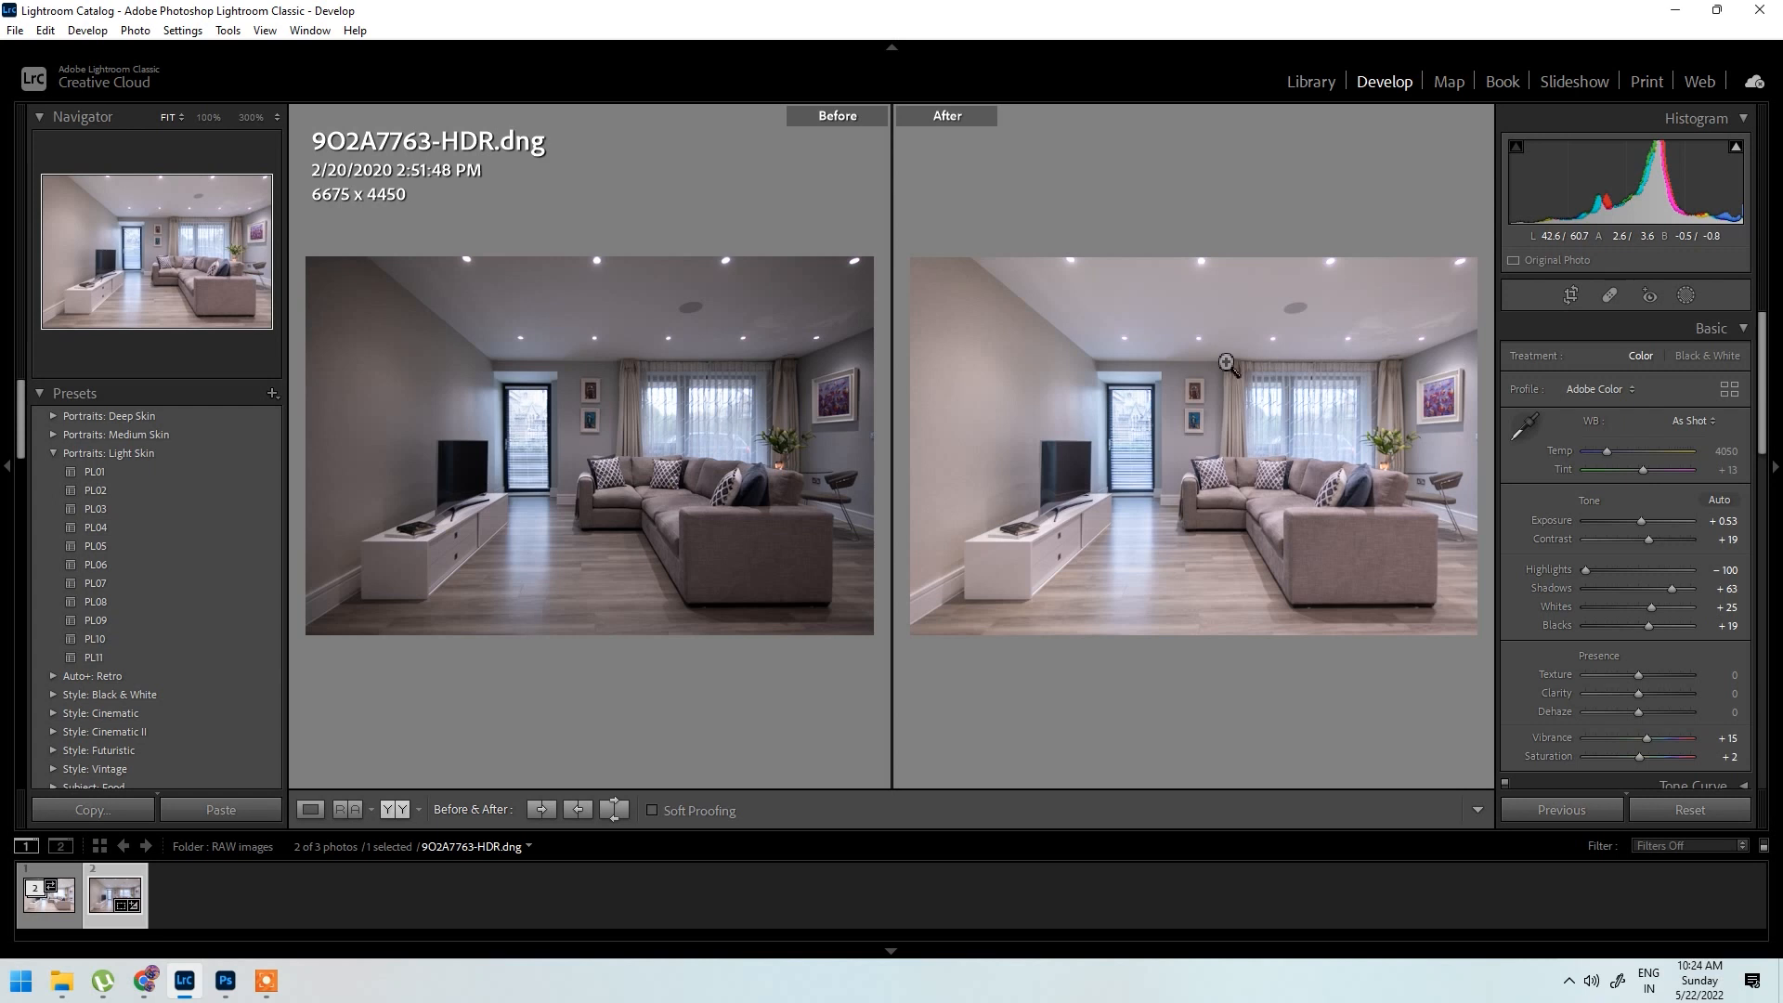
key("y")
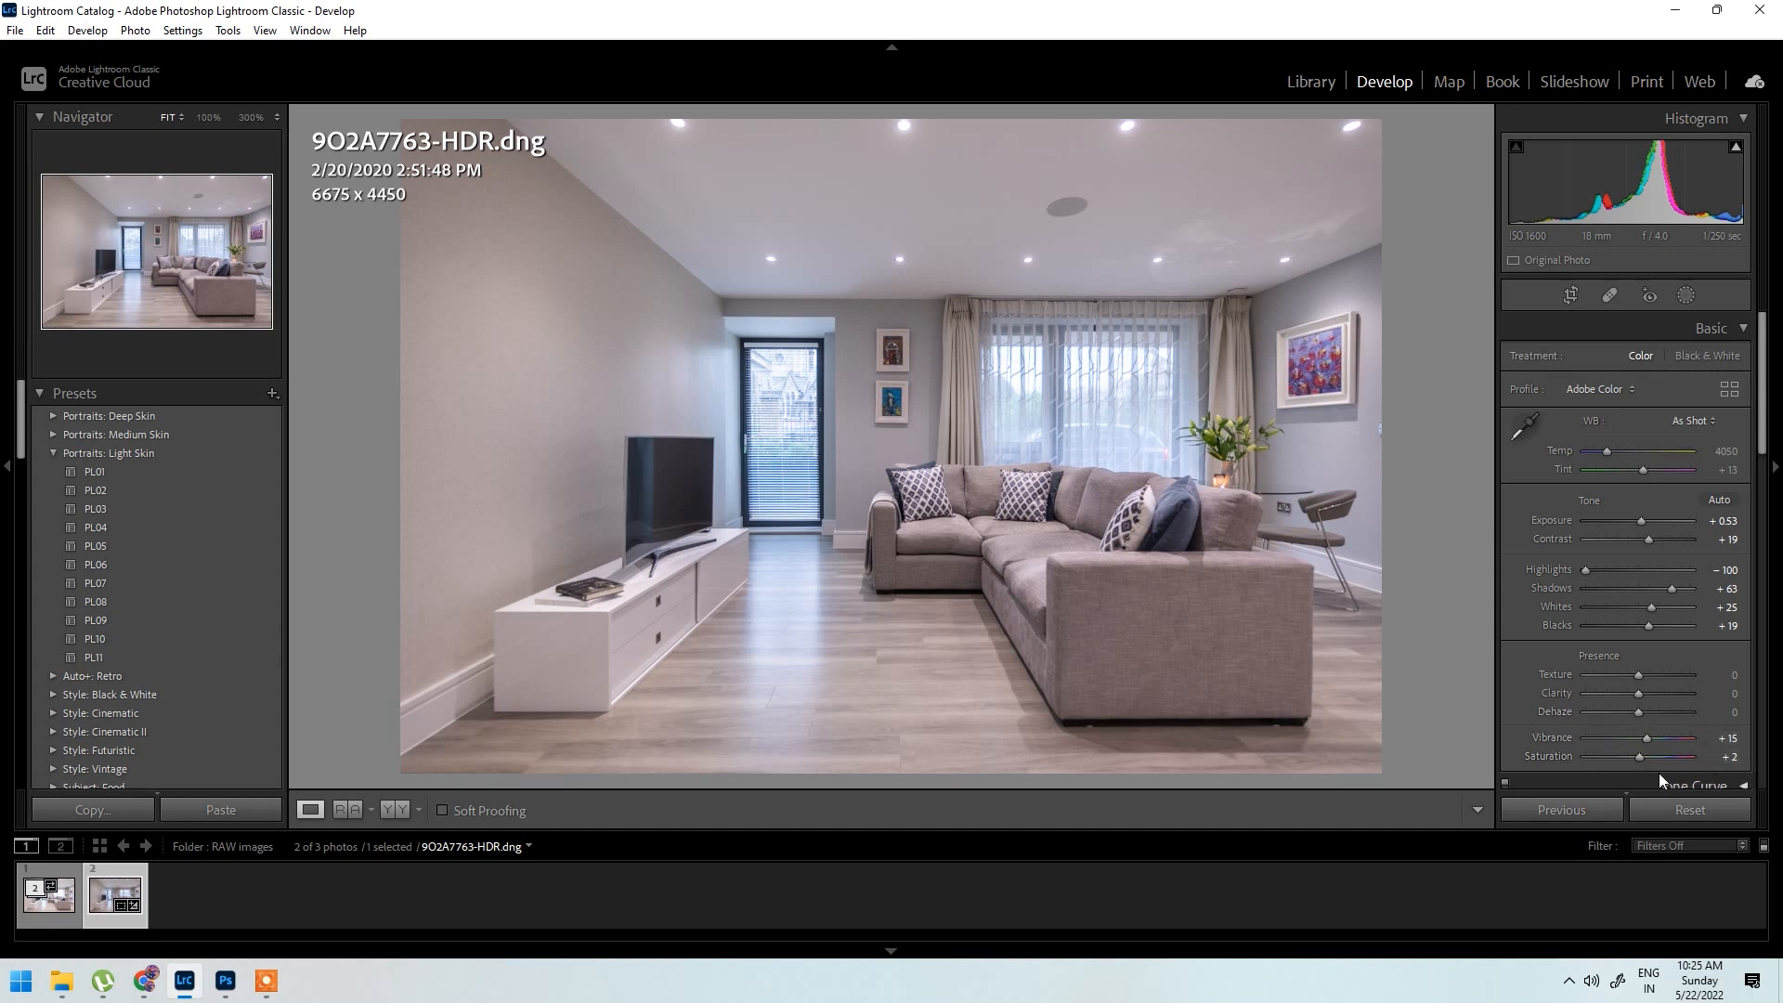
double_click(1646, 737)
double_click(1640, 755)
Step: Add a brush mask with Exposure -0.30 and paint it over the wall behind the TV and the wooden floor
left_click(1686, 296)
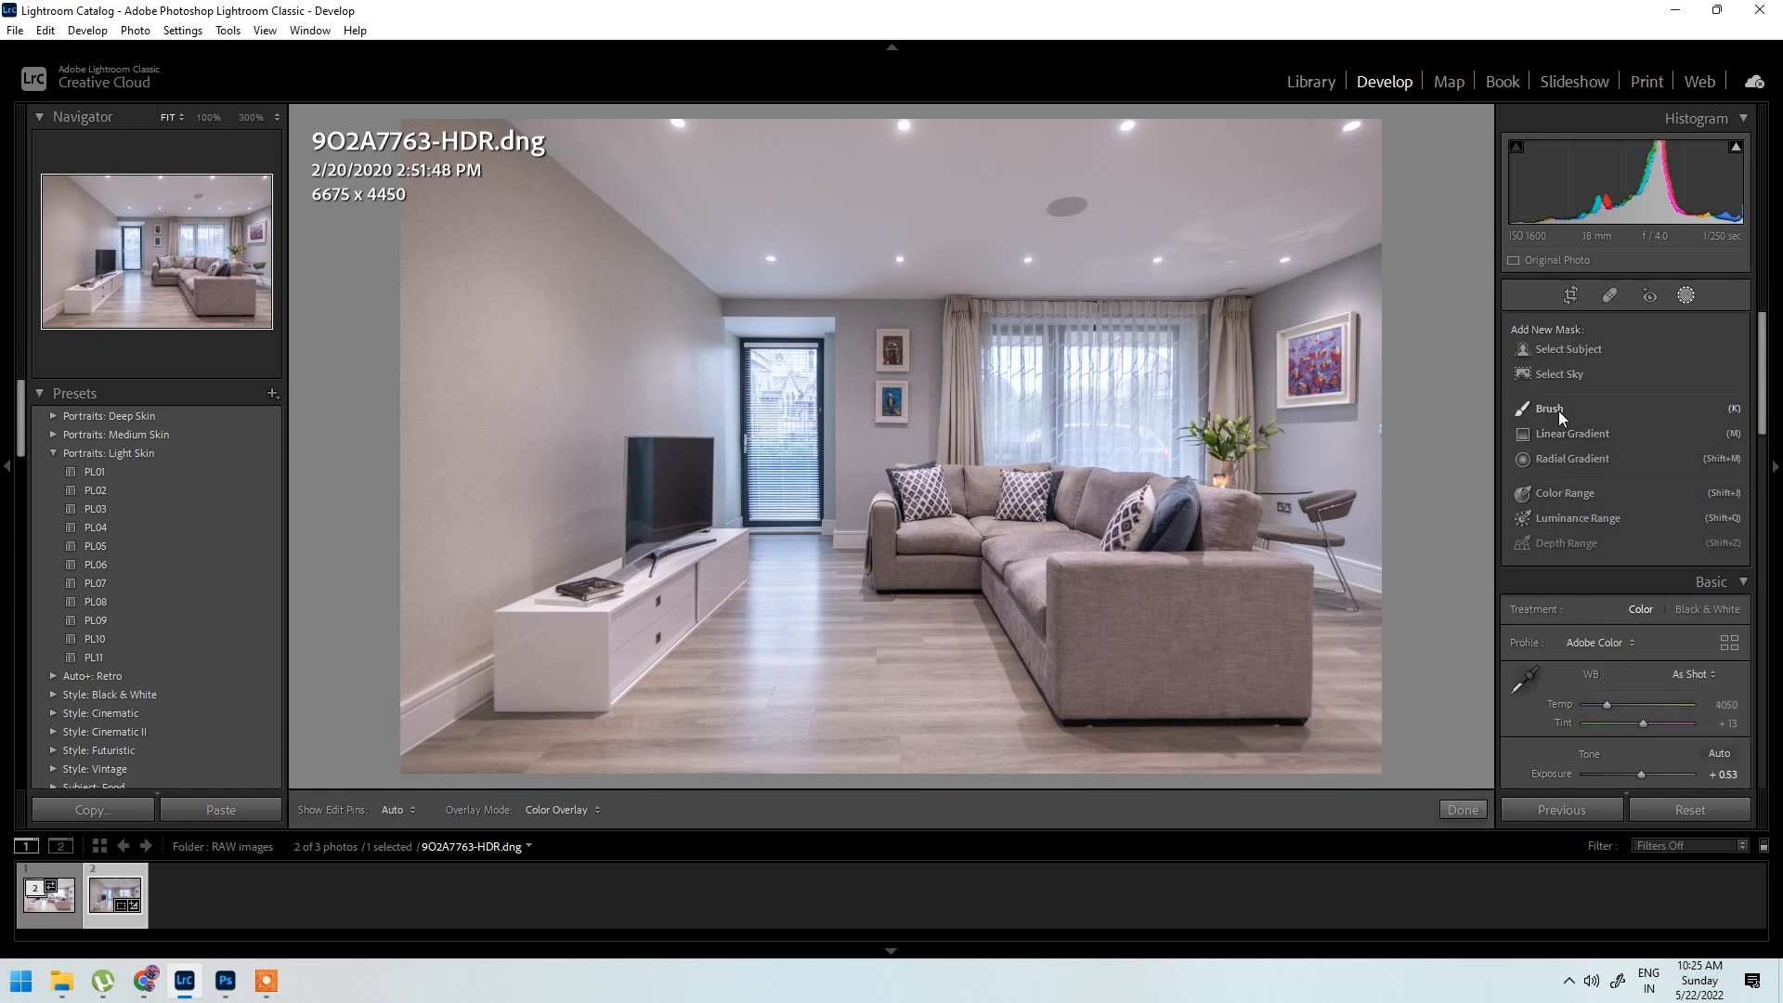
left_click(1554, 409)
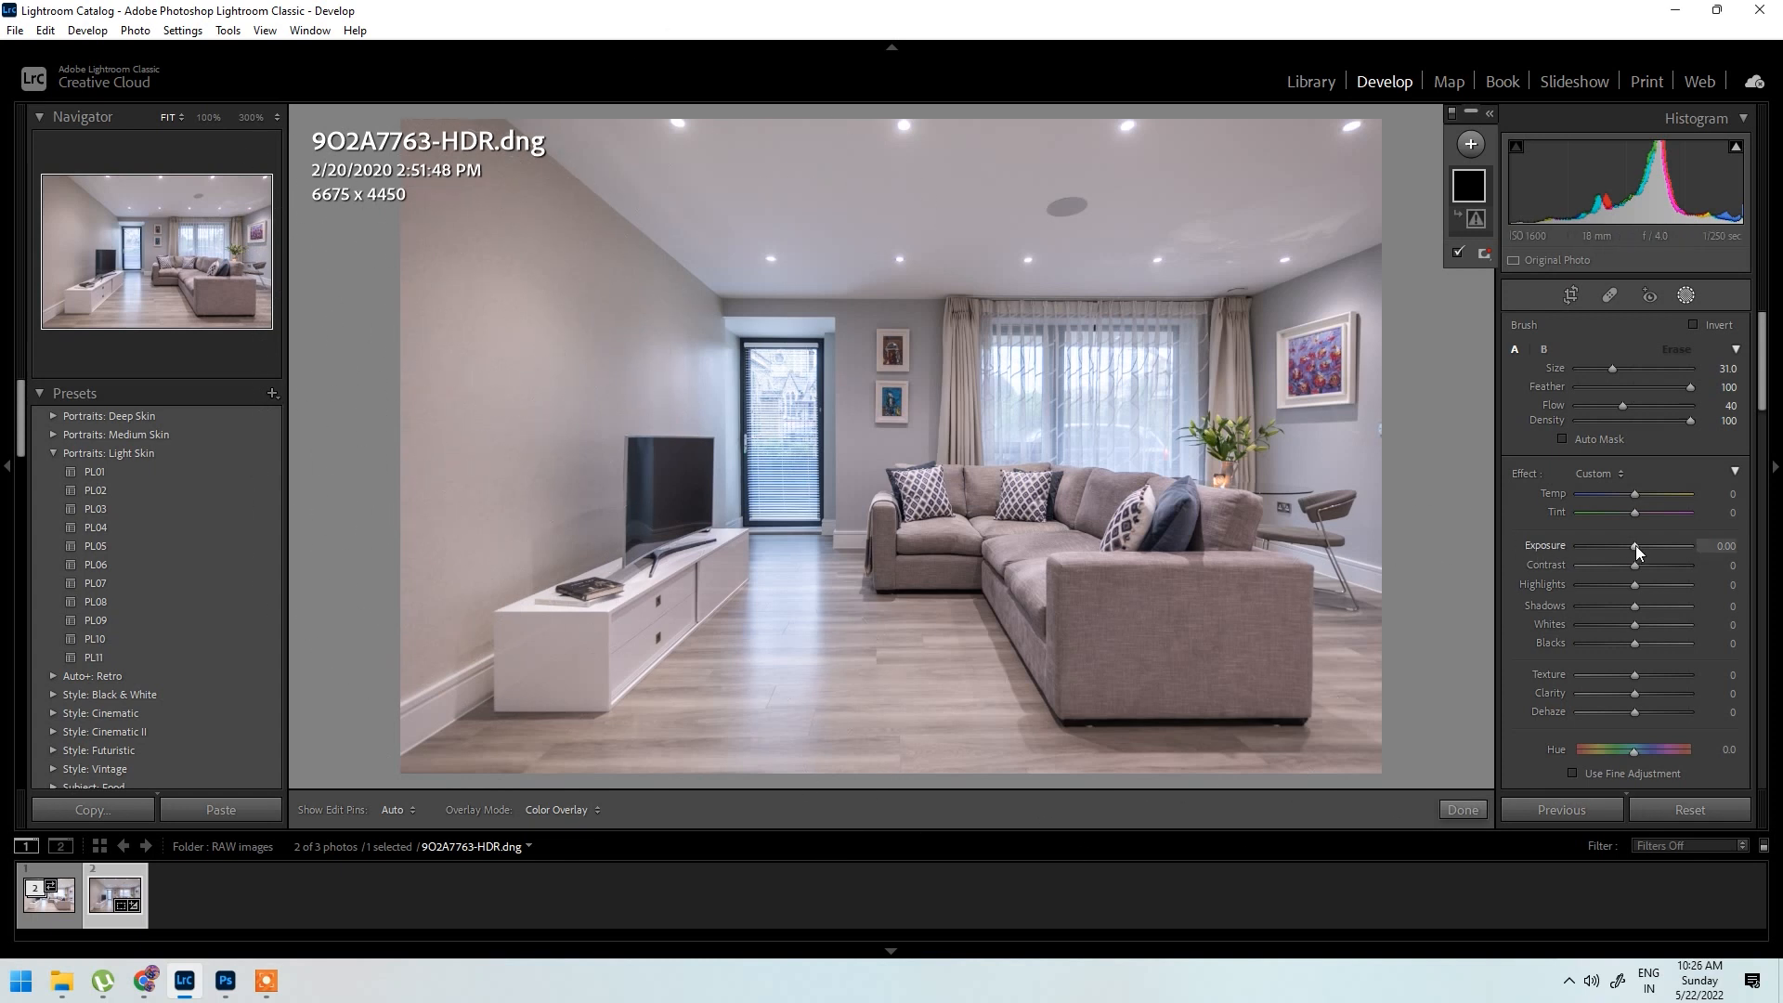
left_click_drag(1634, 545, 1630, 545)
scroll(434, 267, "up", 1)
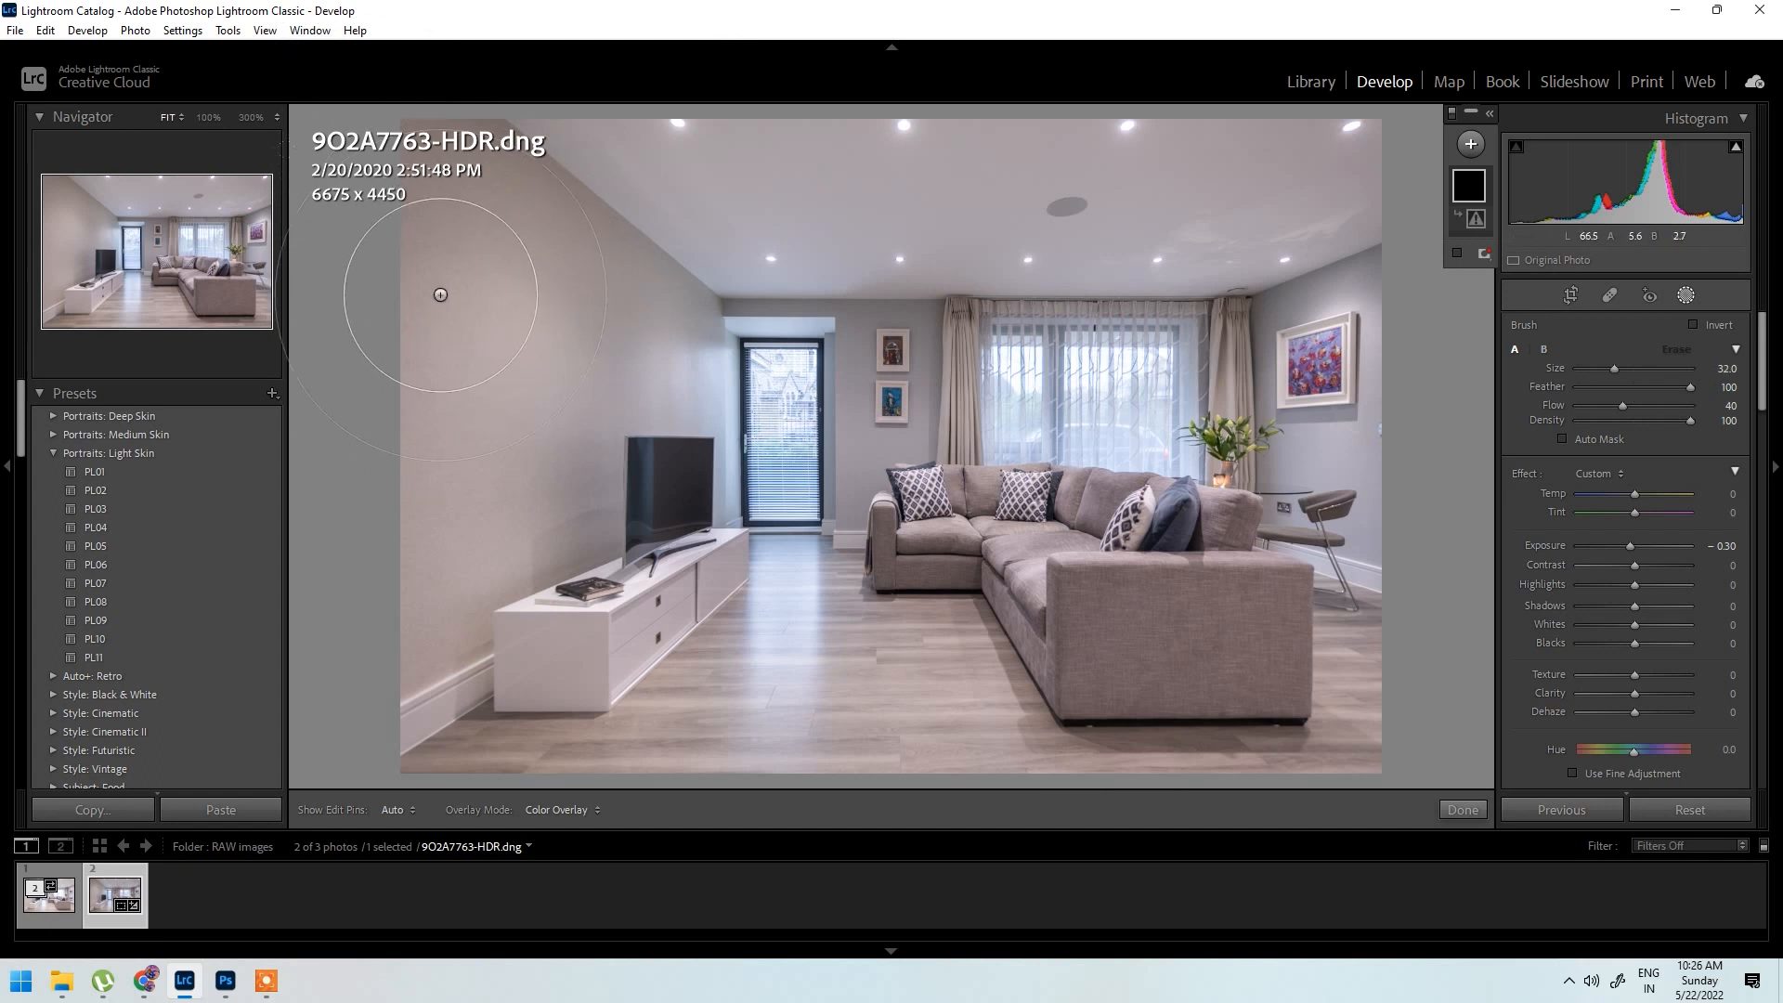
scroll(417, 305, "up", 6)
mouse_move(417, 305)
left_mouse_down()
mouse_move(418, 418)
mouse_move(477, 393)
mouse_move(467, 336)
mouse_move(431, 356)
mouse_move(454, 593)
mouse_move(396, 322)
mouse_move(819, 708)
mouse_move(800, 664)
mouse_move(966, 748)
mouse_move(1232, 620)
mouse_move(875, 535)
mouse_move(748, 573)
mouse_move(806, 692)
mouse_move(717, 783)
mouse_move(1238, 803)
left_mouse_up()
scroll(715, 772, "down", 3)
mouse_move(710, 775)
left_mouse_down()
mouse_move(948, 767)
mouse_move(1091, 789)
left_mouse_up()
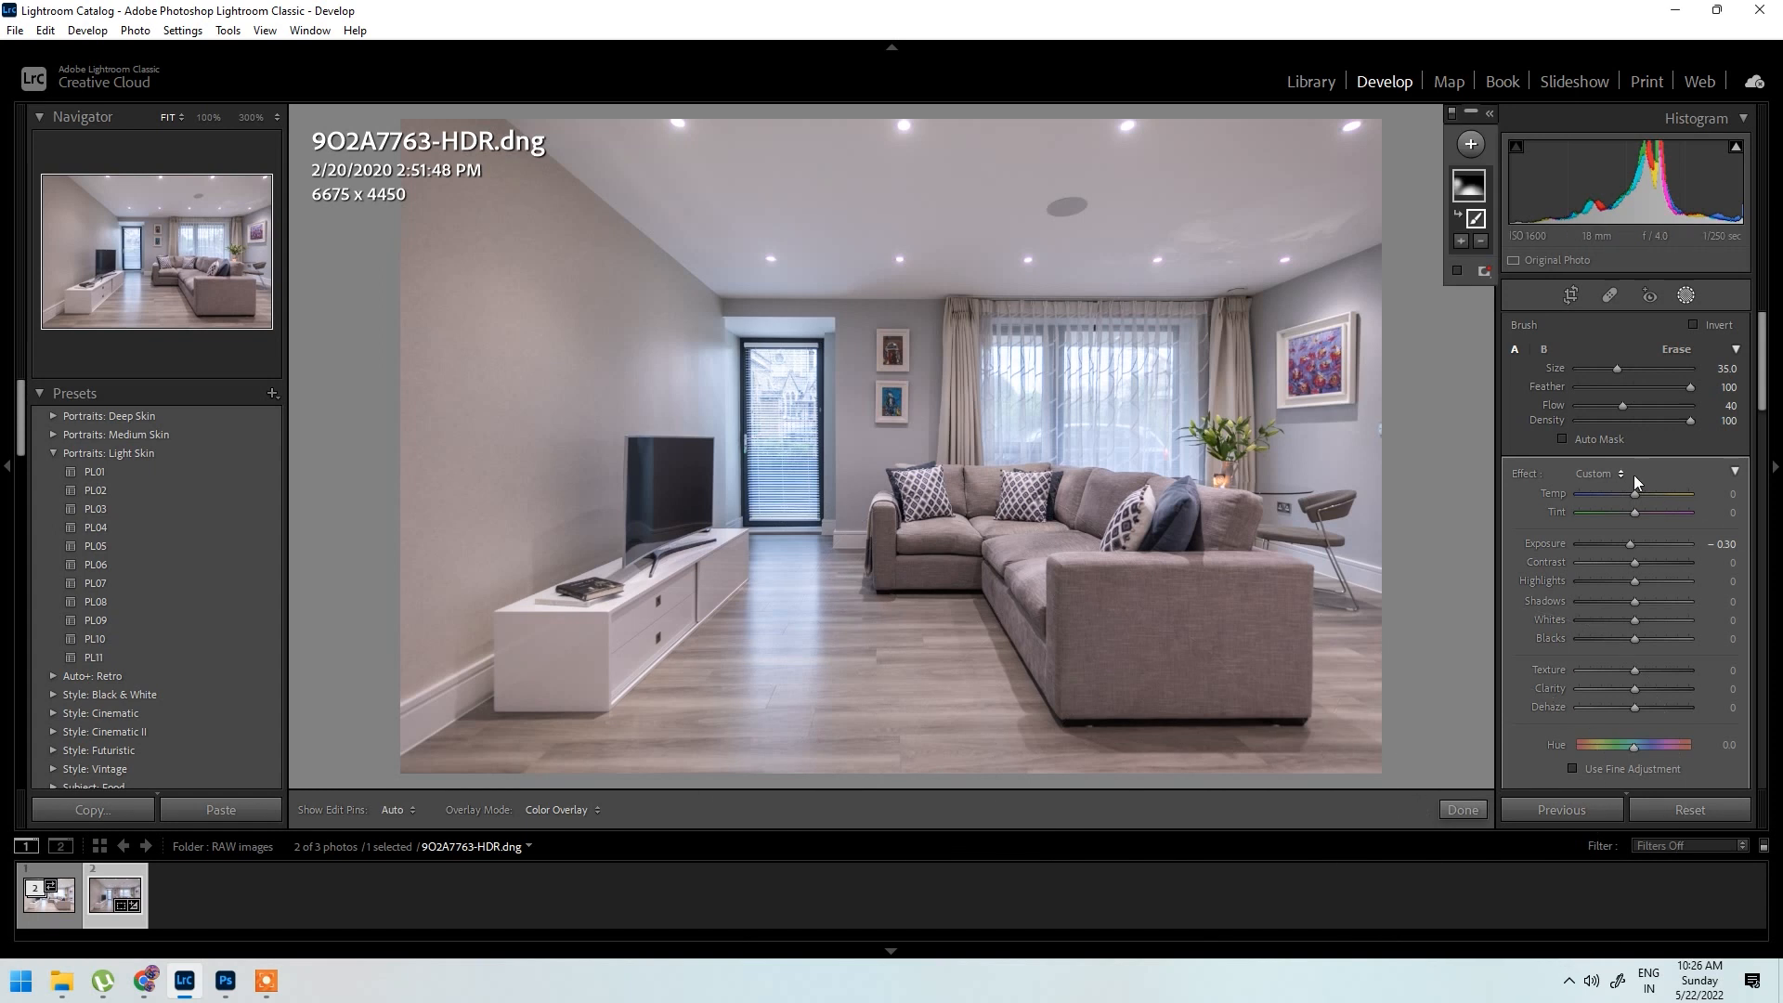
Step: Set the brush mask's Highlights to -60, paint more of the wall beside the TV cabinet, and finish masking
mouse_move(1625, 579)
left_mouse_down()
mouse_move(1582, 577)
mouse_move(1645, 582)
mouse_move(1601, 576)
left_mouse_up()
scroll(443, 606, "up", 1)
key("h")
mouse_move(426, 607)
left_mouse_down()
mouse_move(386, 604)
mouse_move(449, 289)
mouse_move(501, 370)
left_mouse_up()
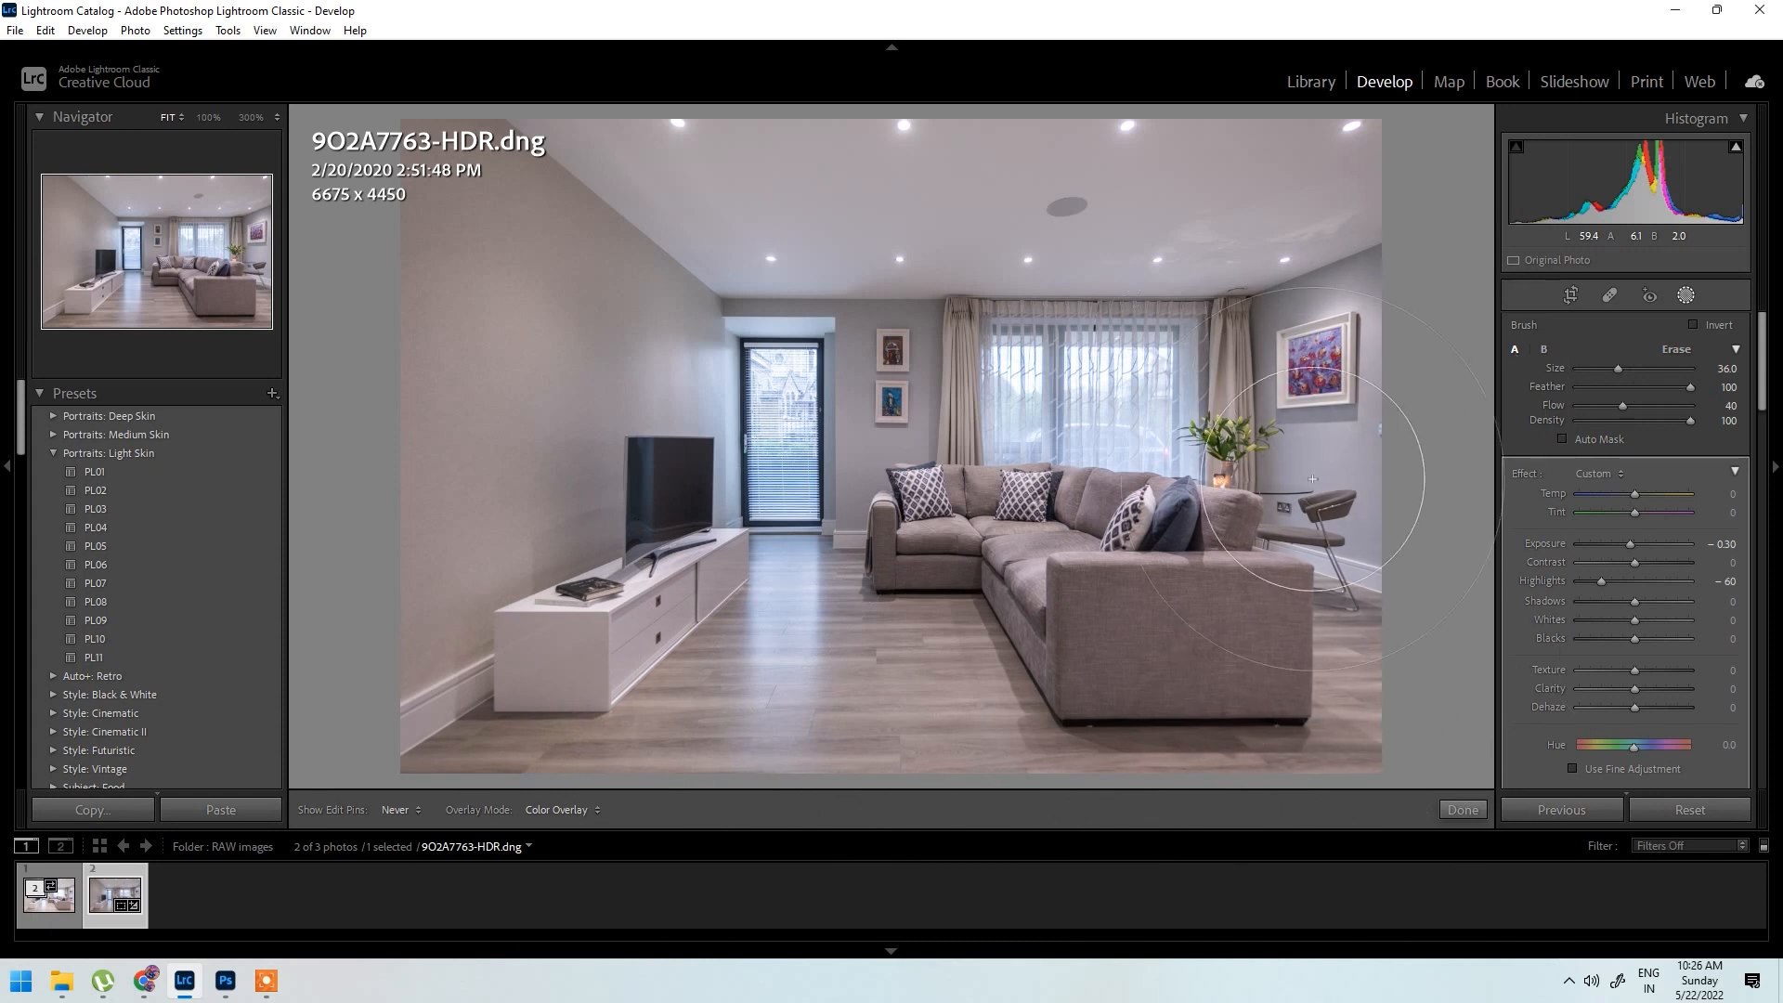
key("h")
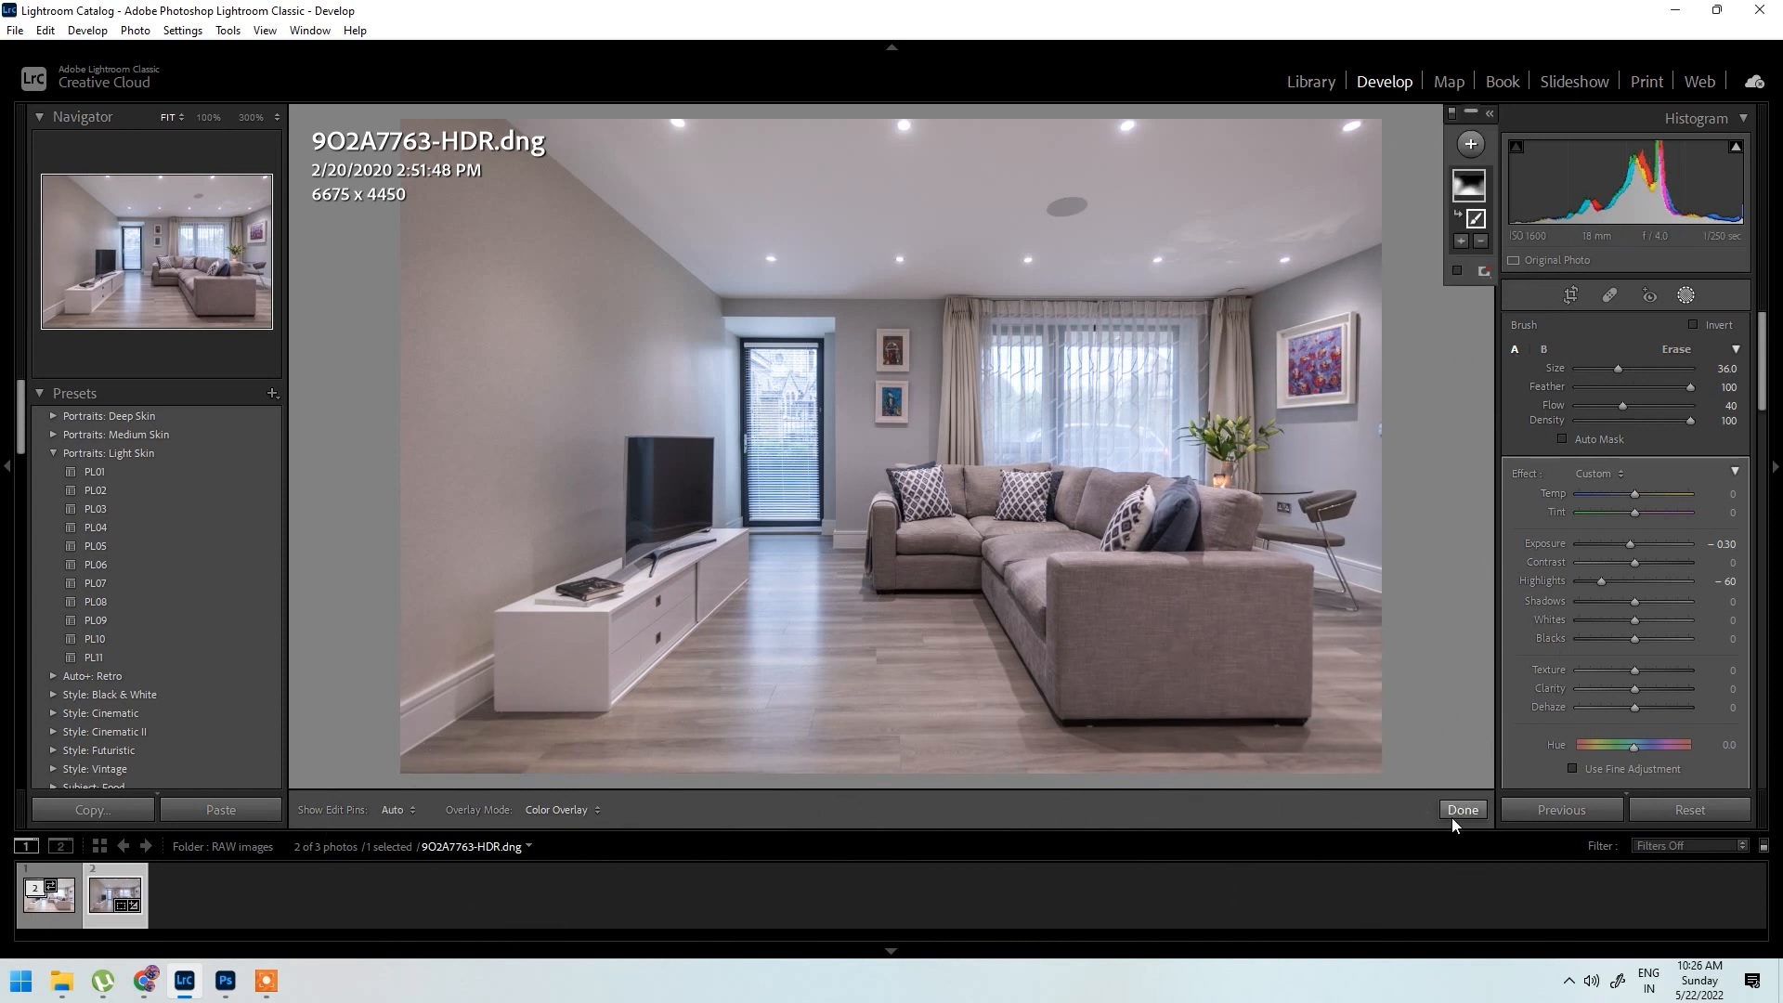
left_click(1463, 812)
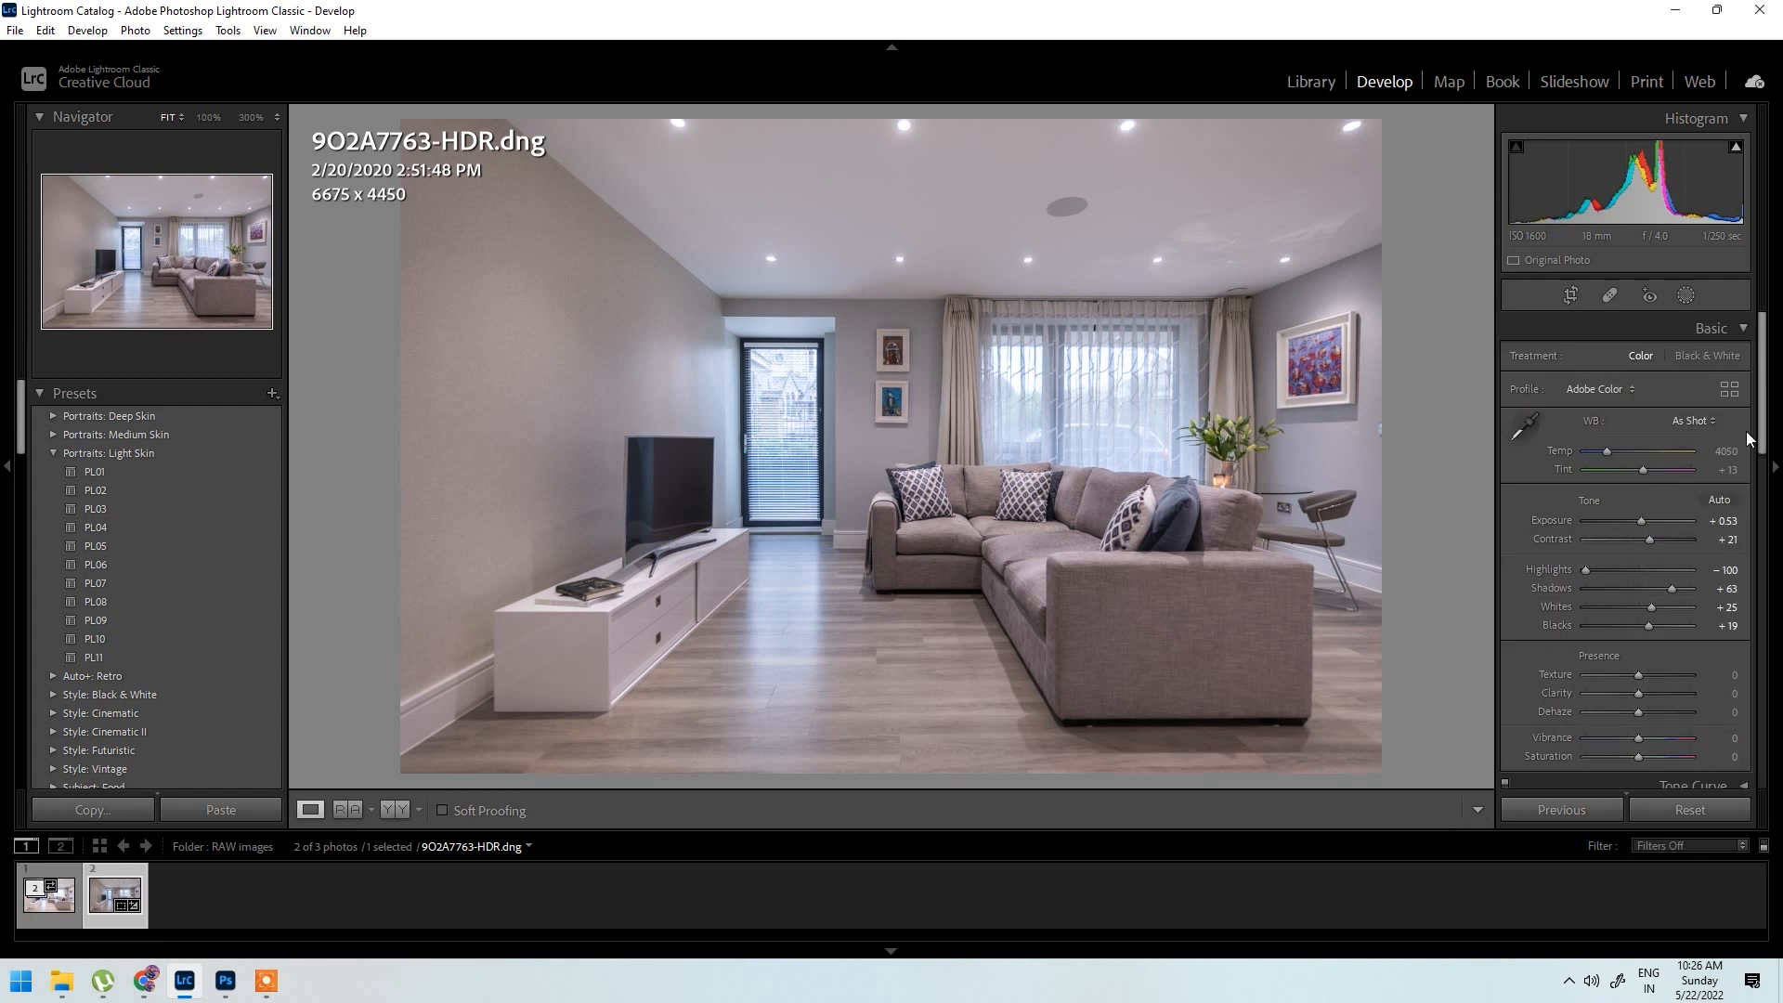
Step: Add a second brush mask with Exposure 0.50 and brush size 47, paint it over the ceiling, and finish masking
left_click(1694, 293)
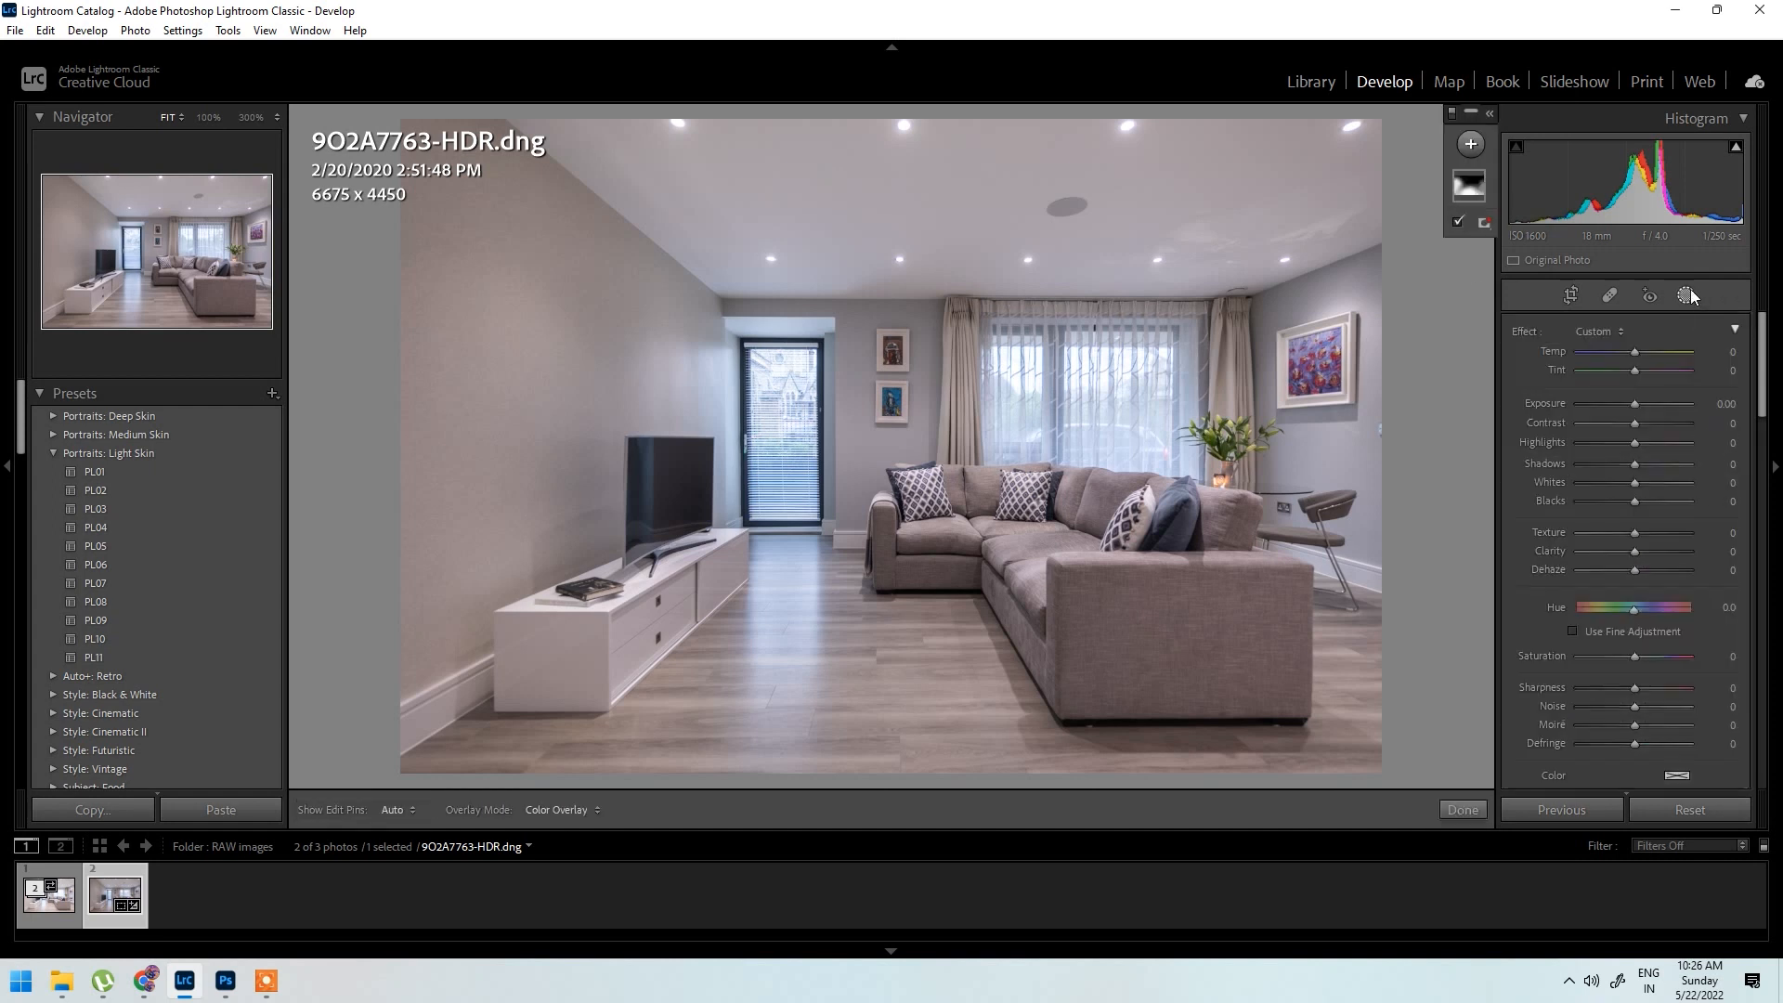
left_click(1472, 146)
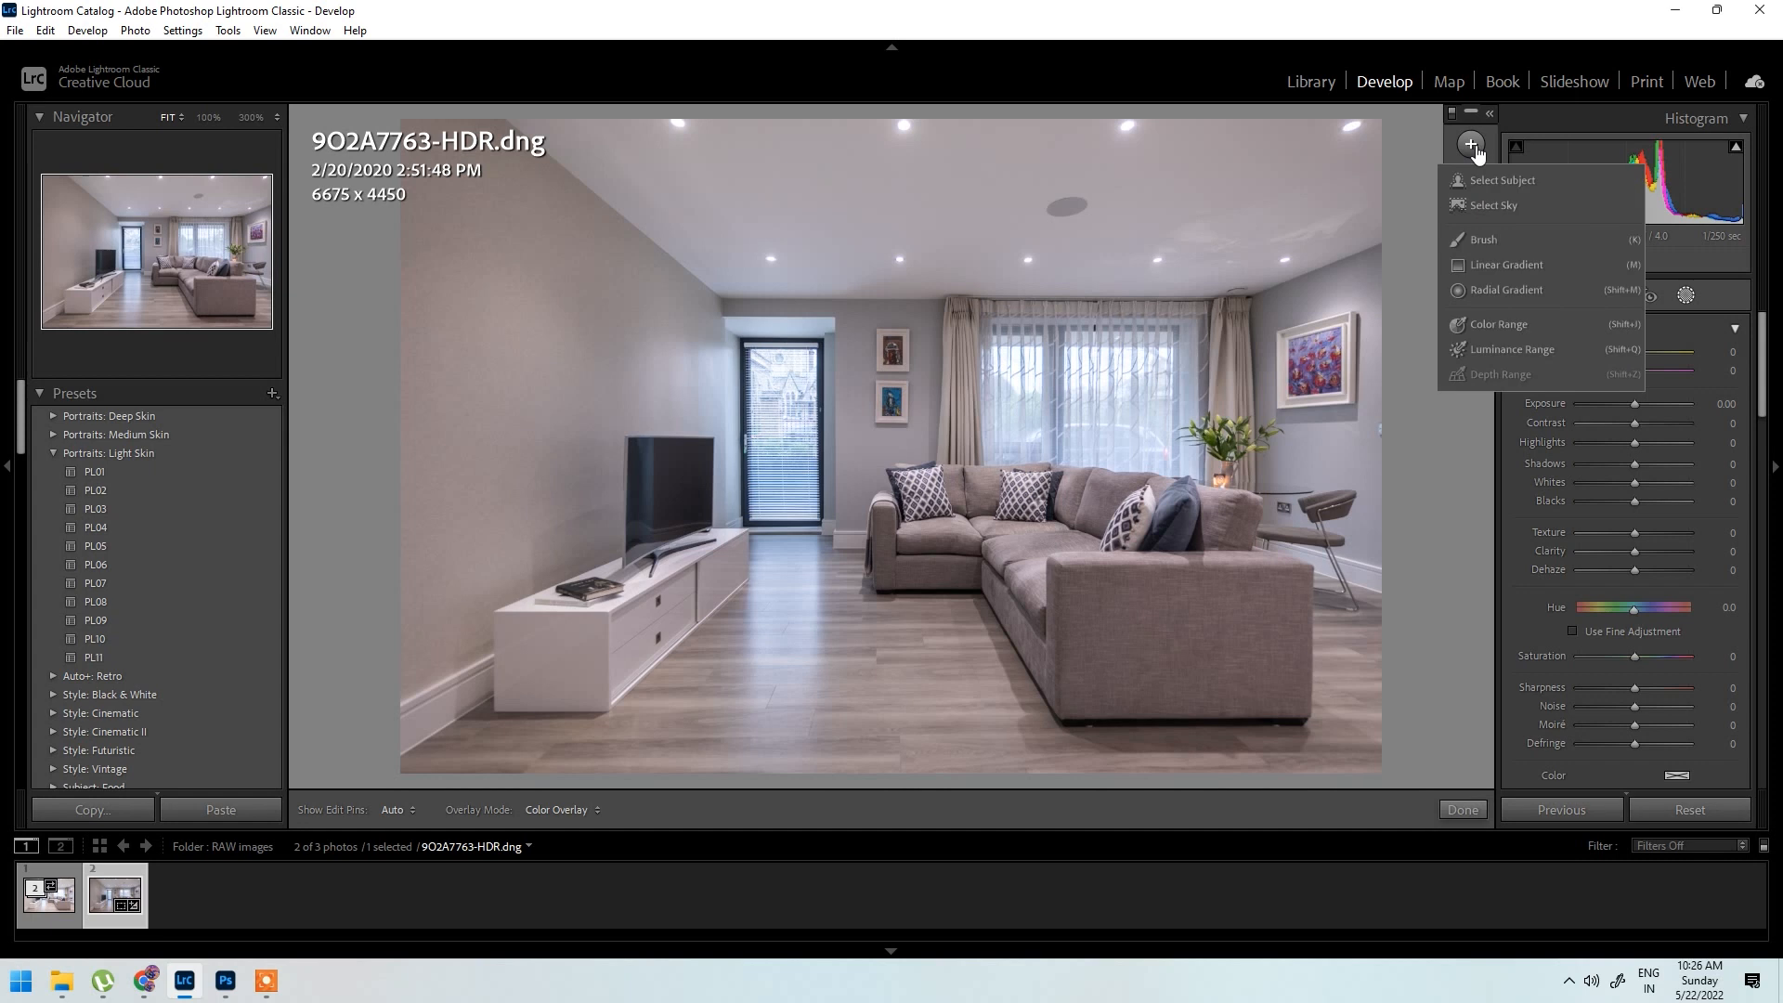
left_click(1497, 239)
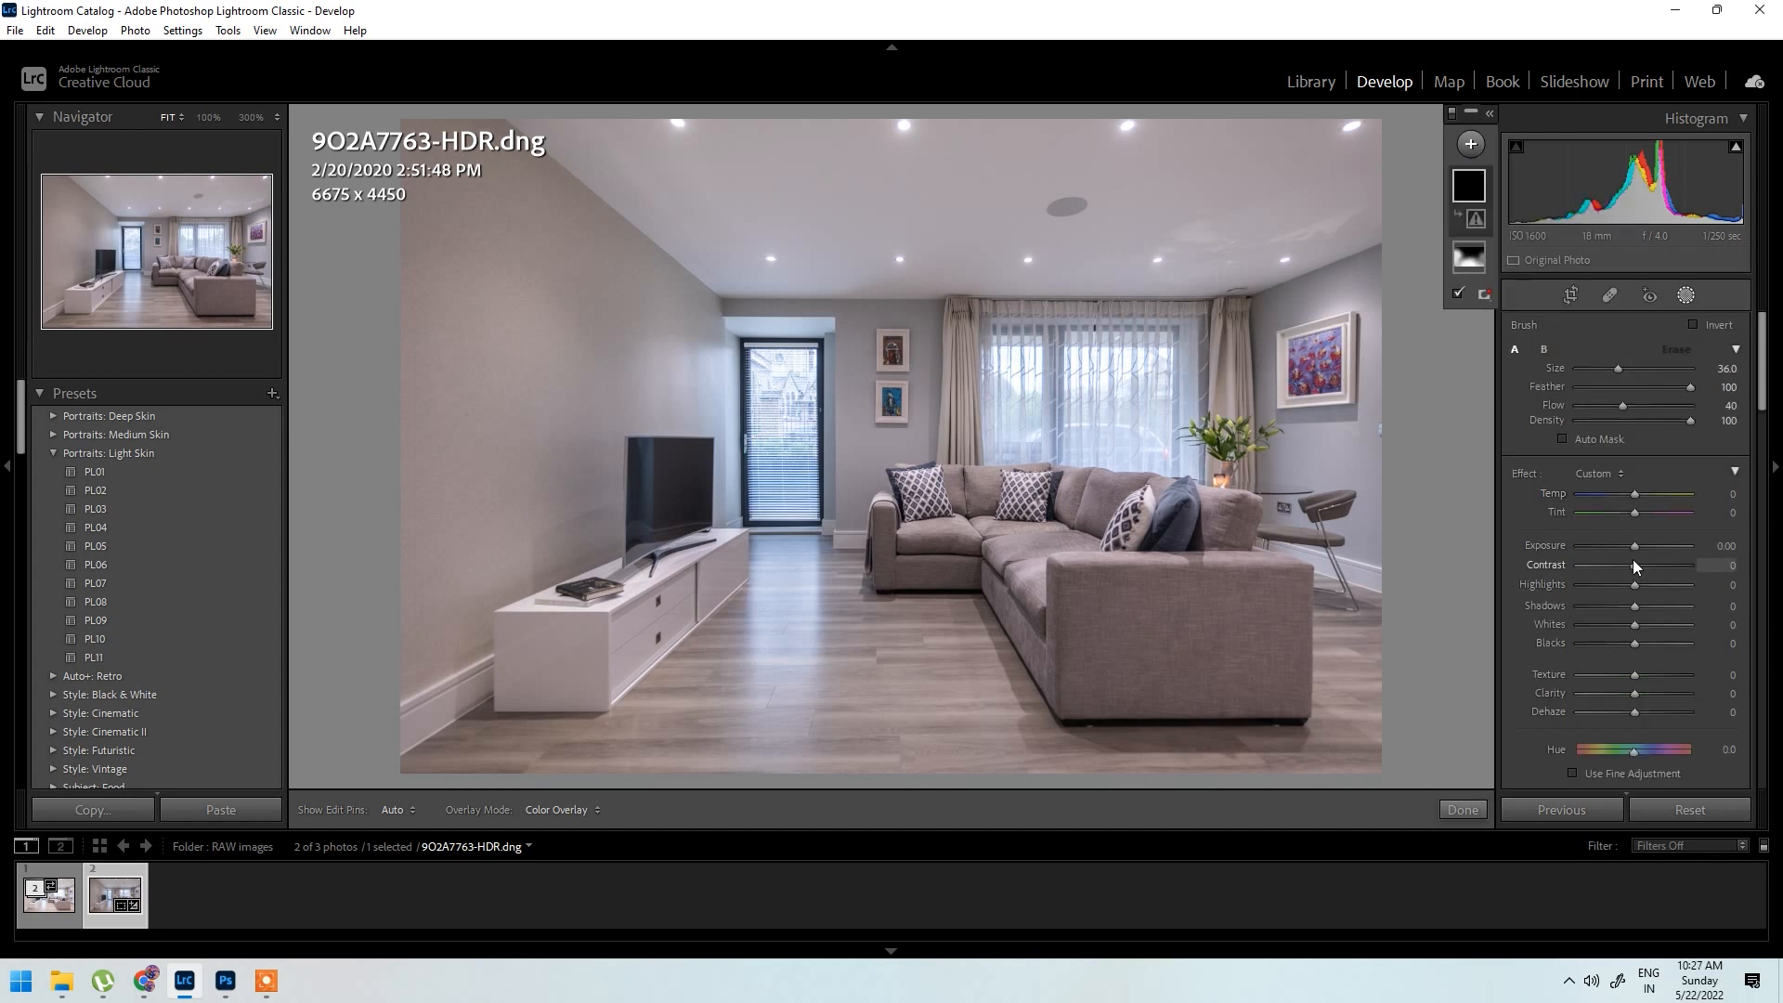
left_click_drag(1634, 546, 1640, 546)
scroll(450, 181, "up", 5)
key("h")
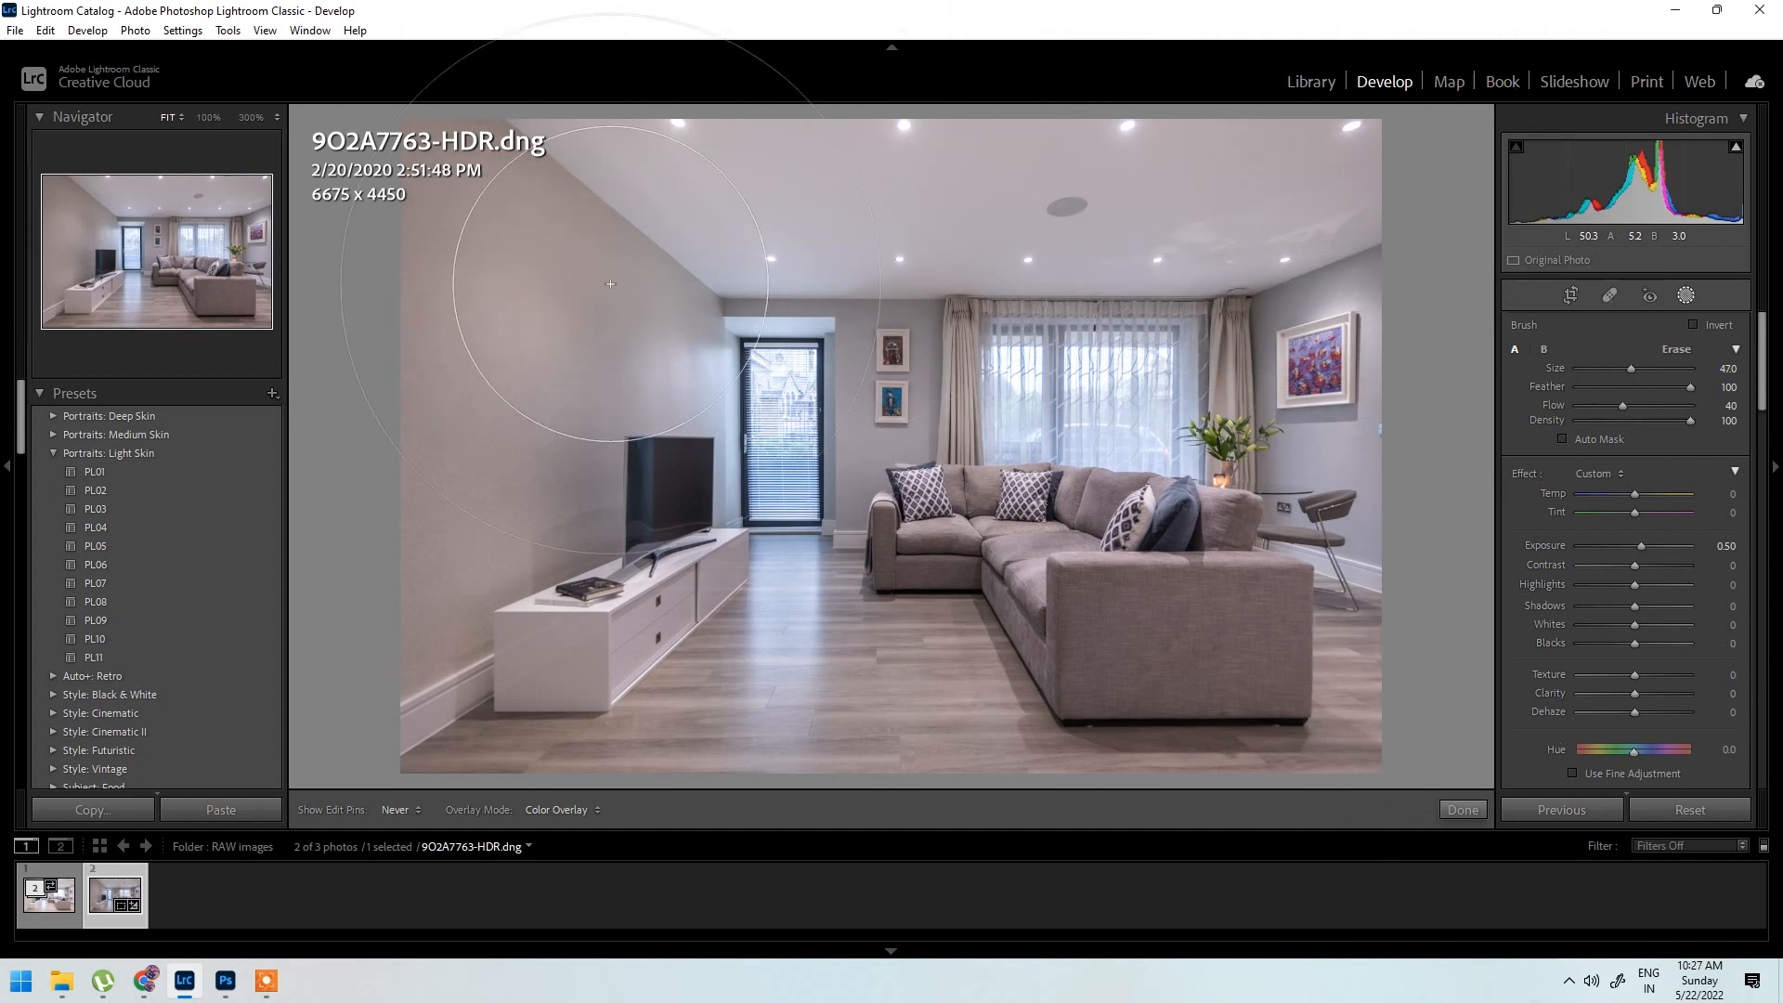
left_click_drag(748, 53, 771, 56)
mouse_move(929, 575)
left_mouse_down()
mouse_move(915, 661)
mouse_move(799, 678)
mouse_move(1330, 771)
left_mouse_up()
left_click_drag(1331, 771, 1364, 786)
key("h")
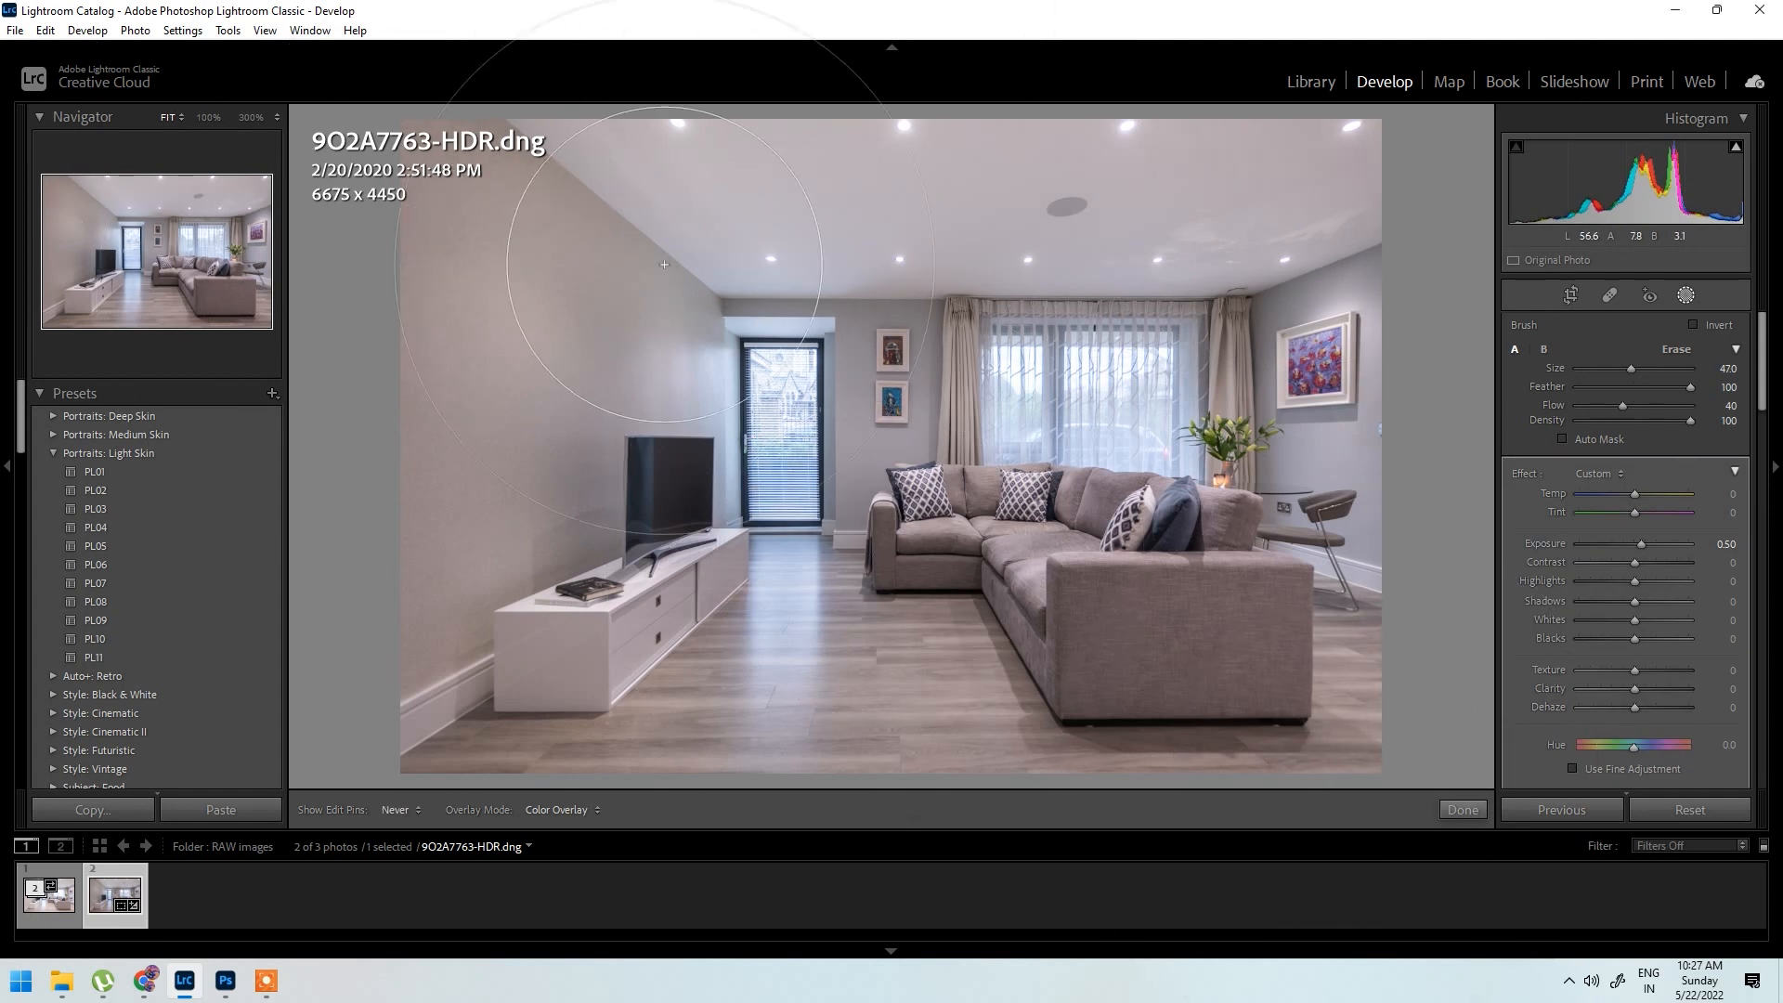
key("h")
left_click(1462, 809)
Step: Compare the masked and toned photo repeatedly with its original version in the full view
key("backslash")
key("backslash")
key("backslash")
key("backslash")
key("backslash")
key("backslash")
key("backslash")
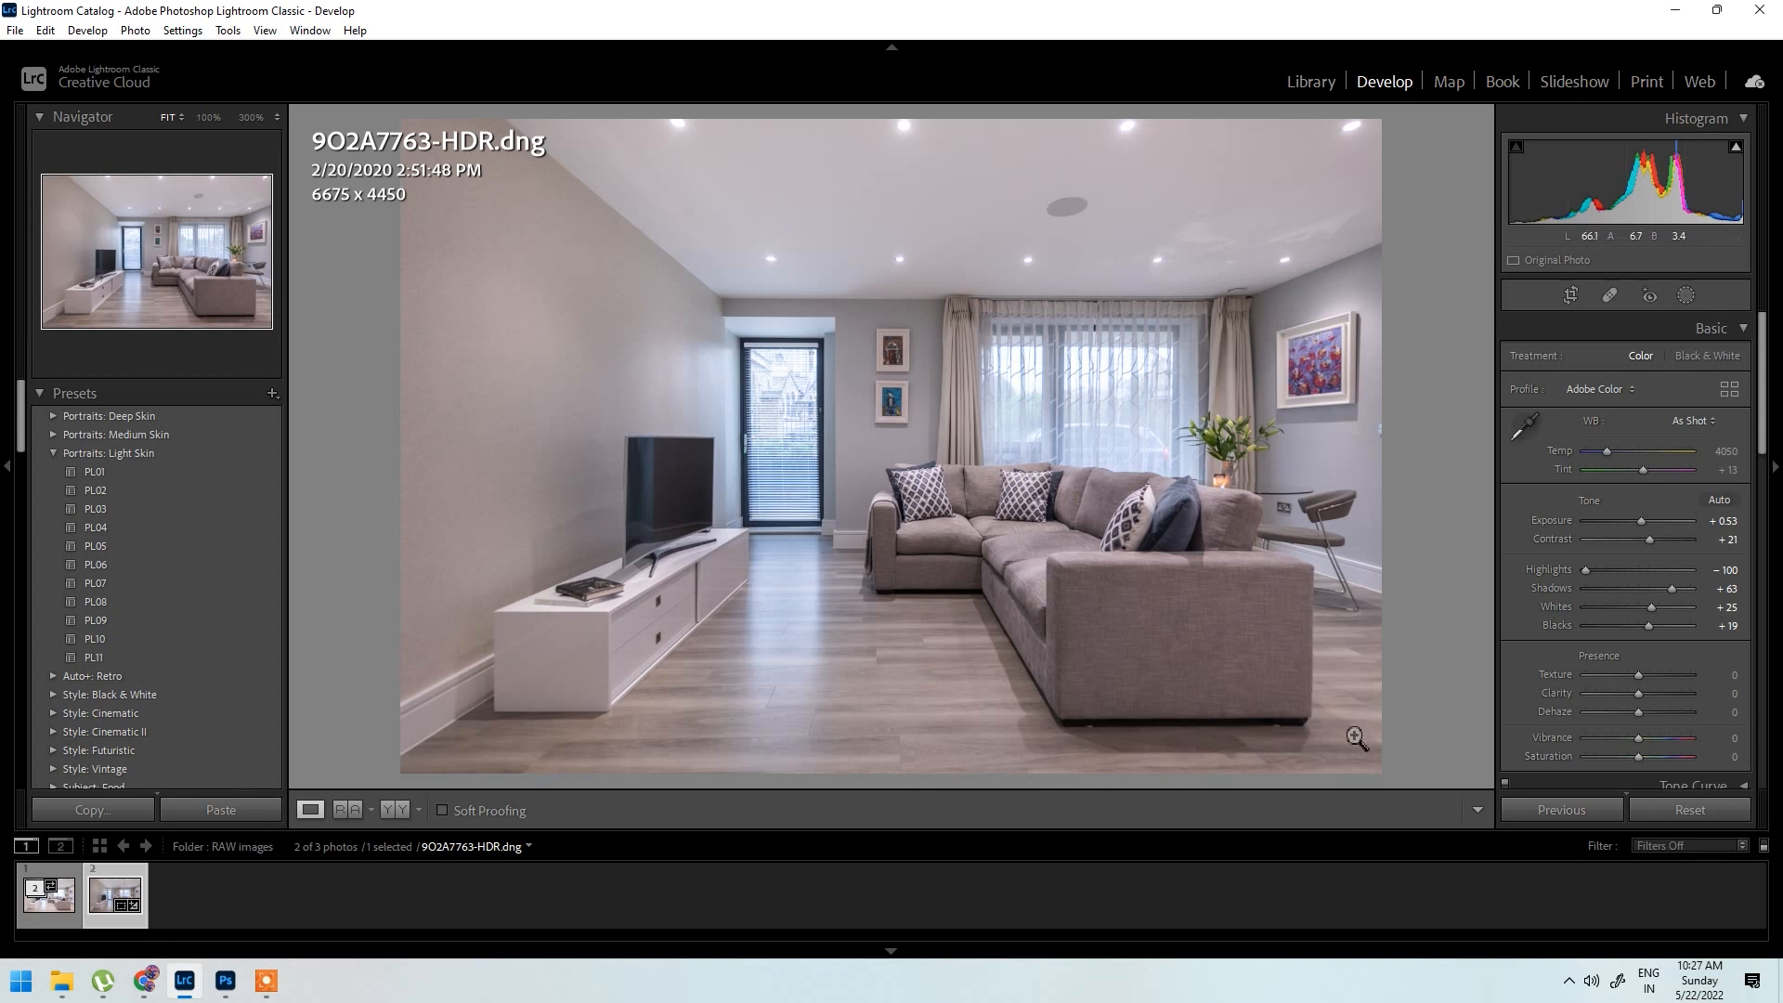
Step: Sample a neutral white balance from the white ceiling and compare the photo before and after side by side
left_click(1525, 433)
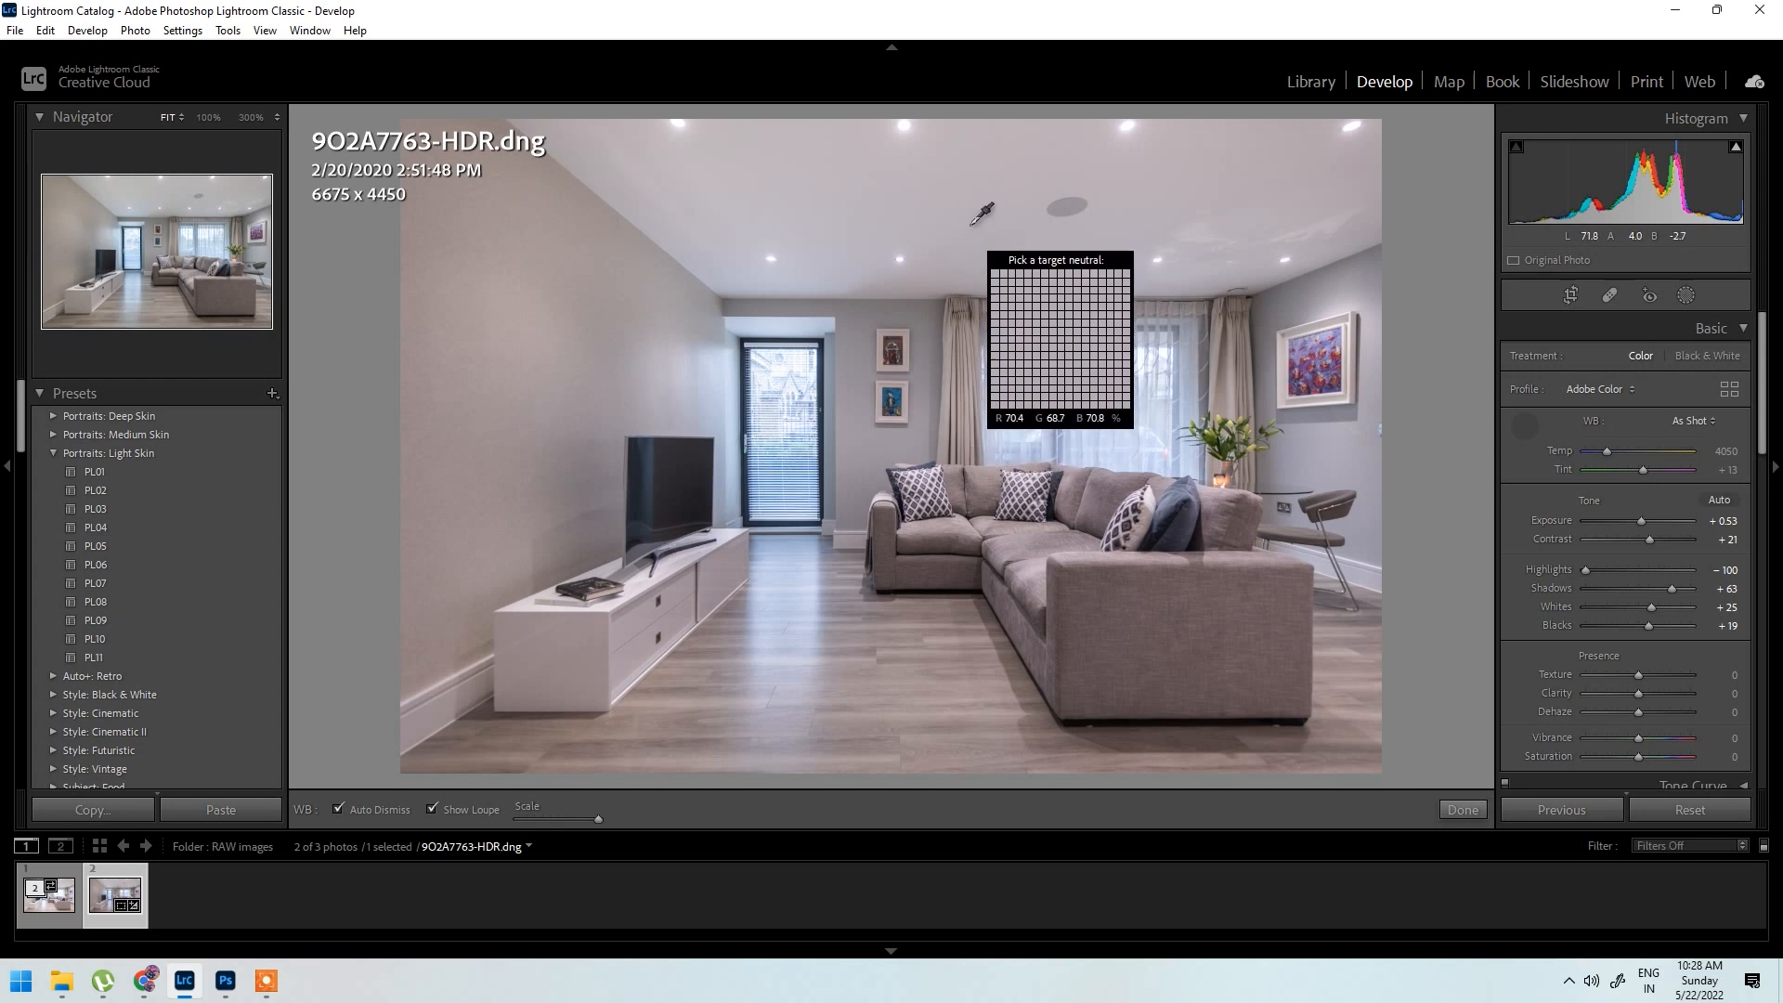
key("Escape")
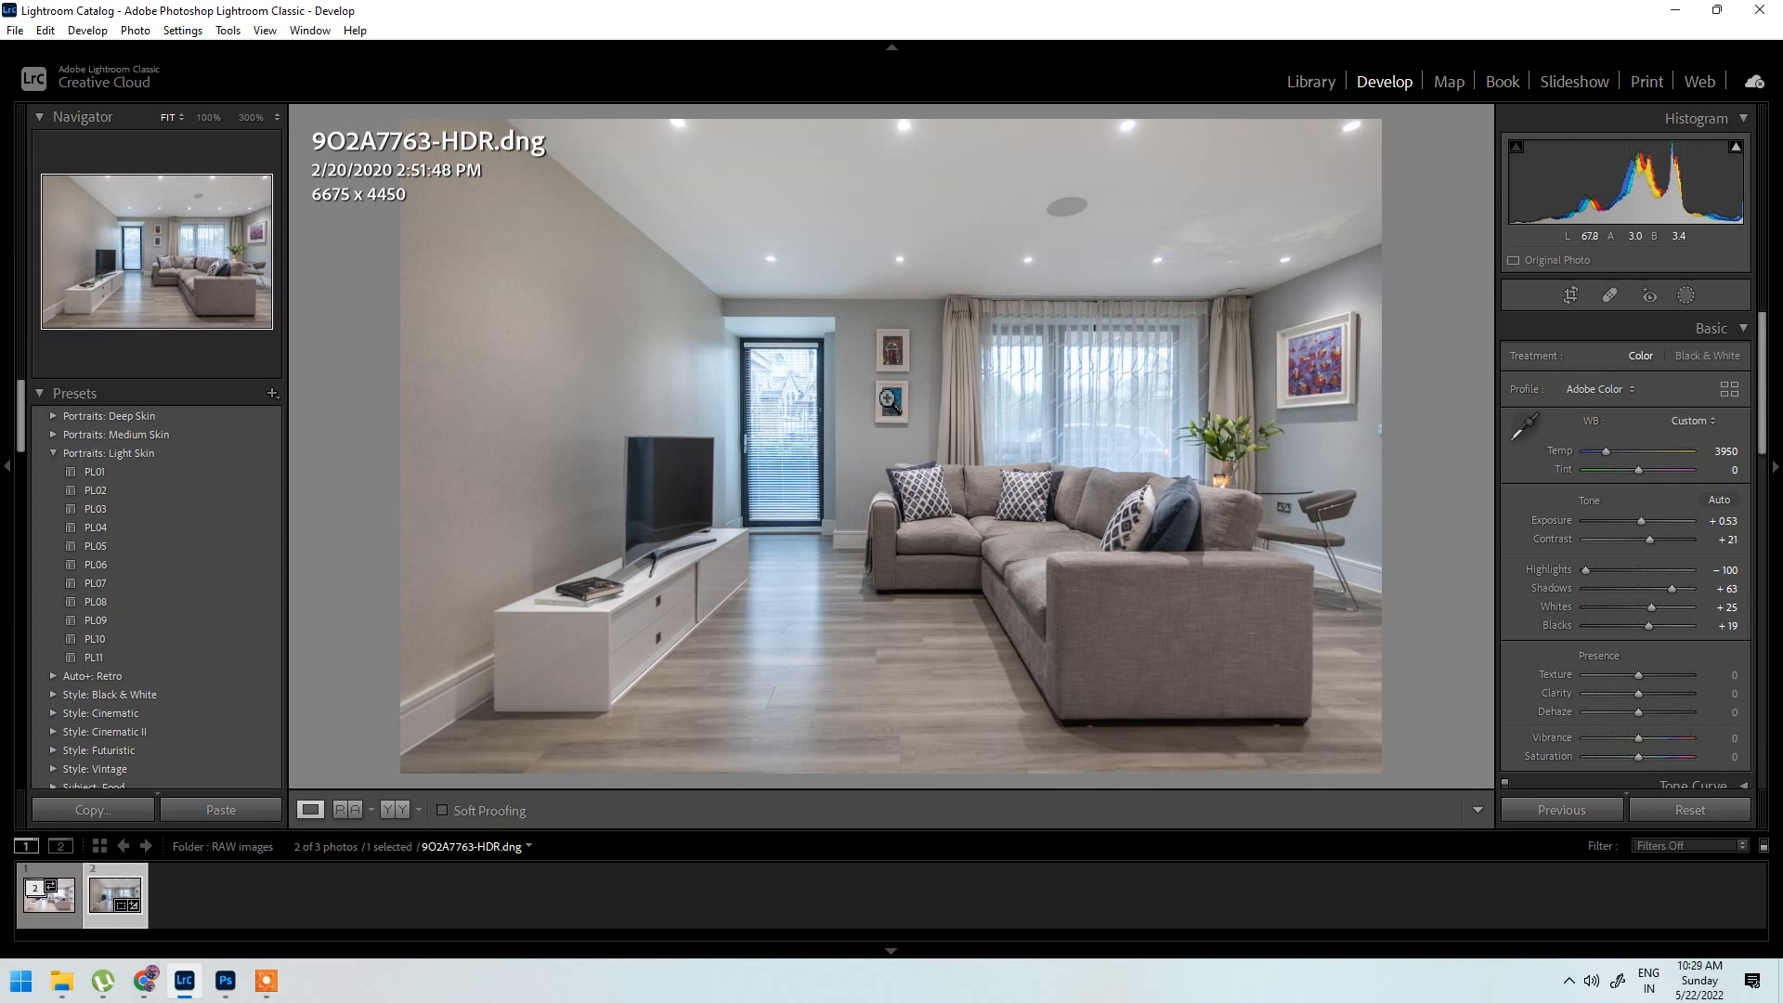
key("y")
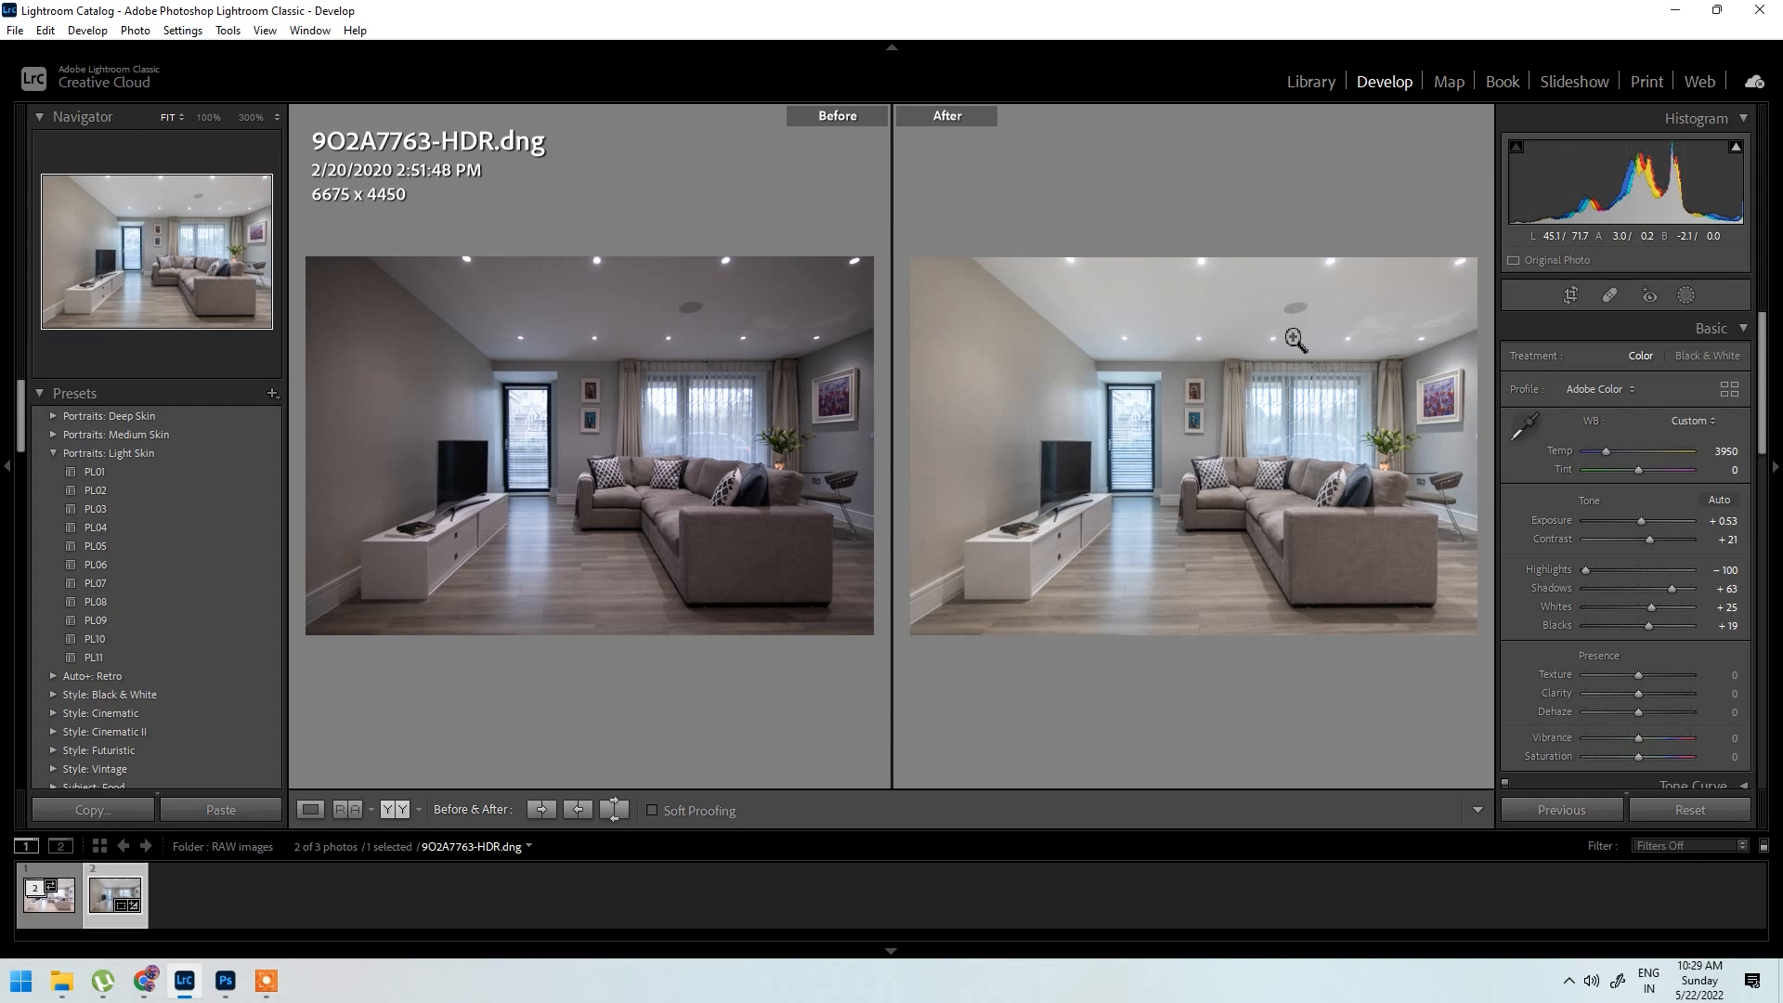
key("y")
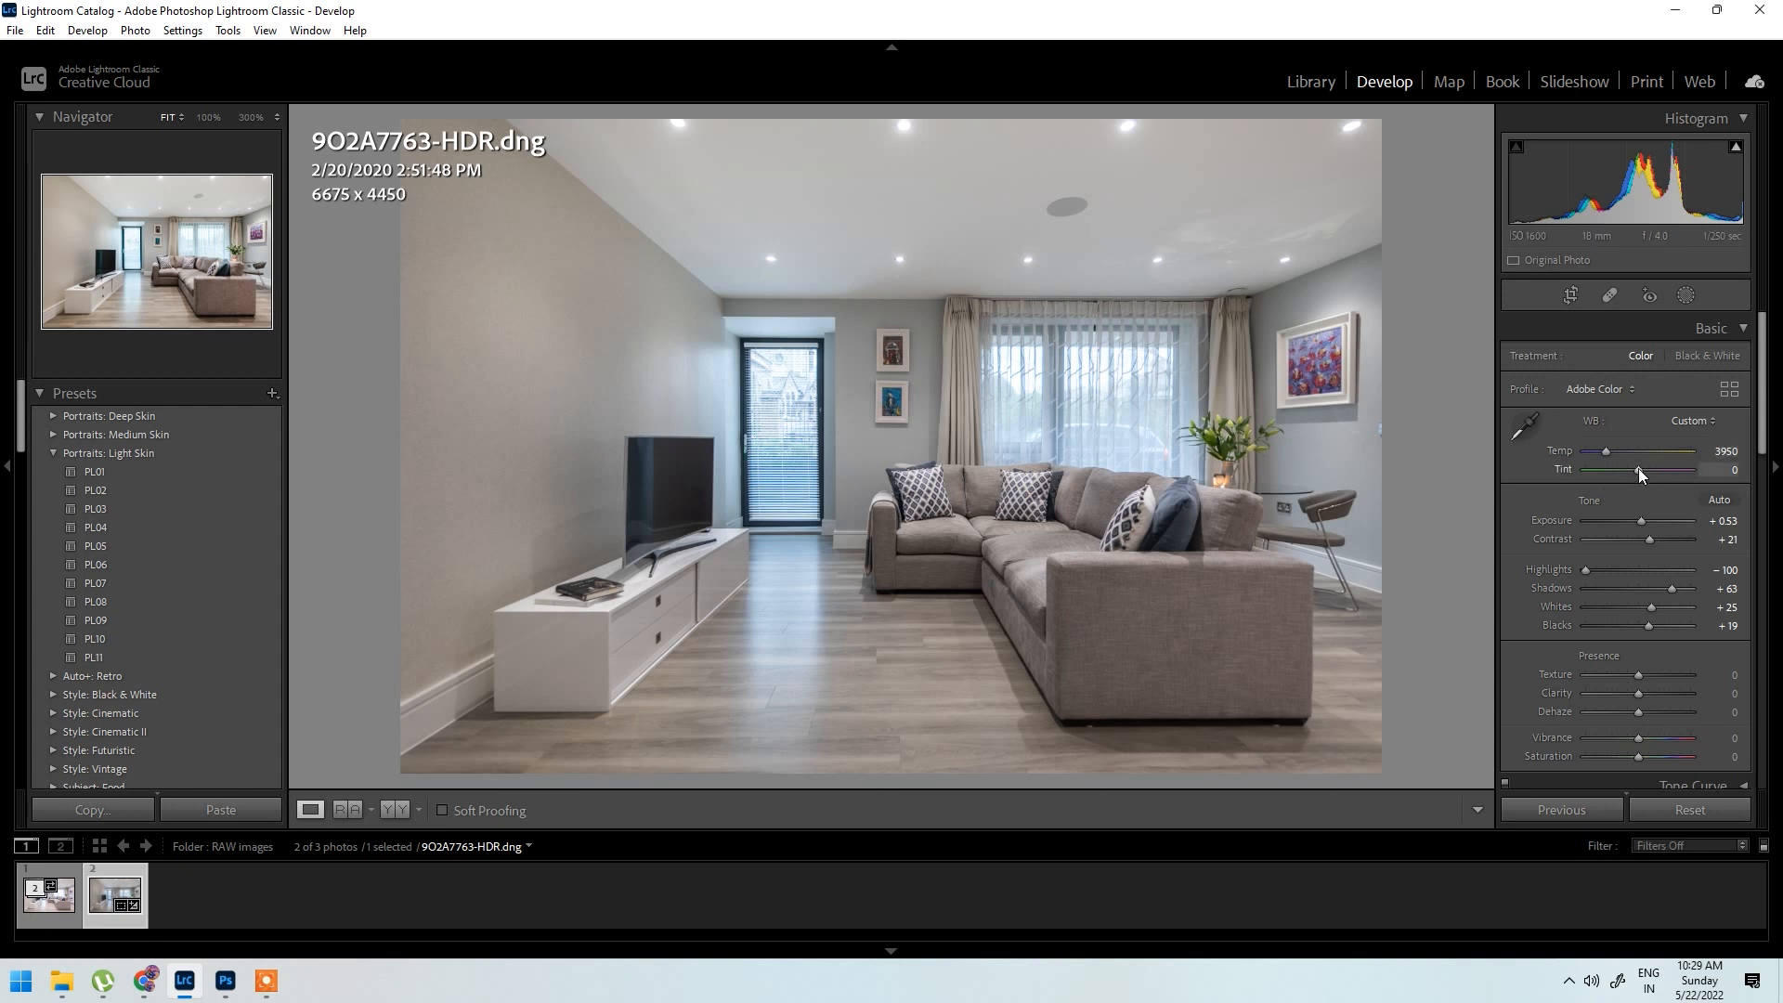
Step: Try a Tint of +34 and a Tint of -55, undoing each change
left_click_drag(1639, 468, 1651, 468)
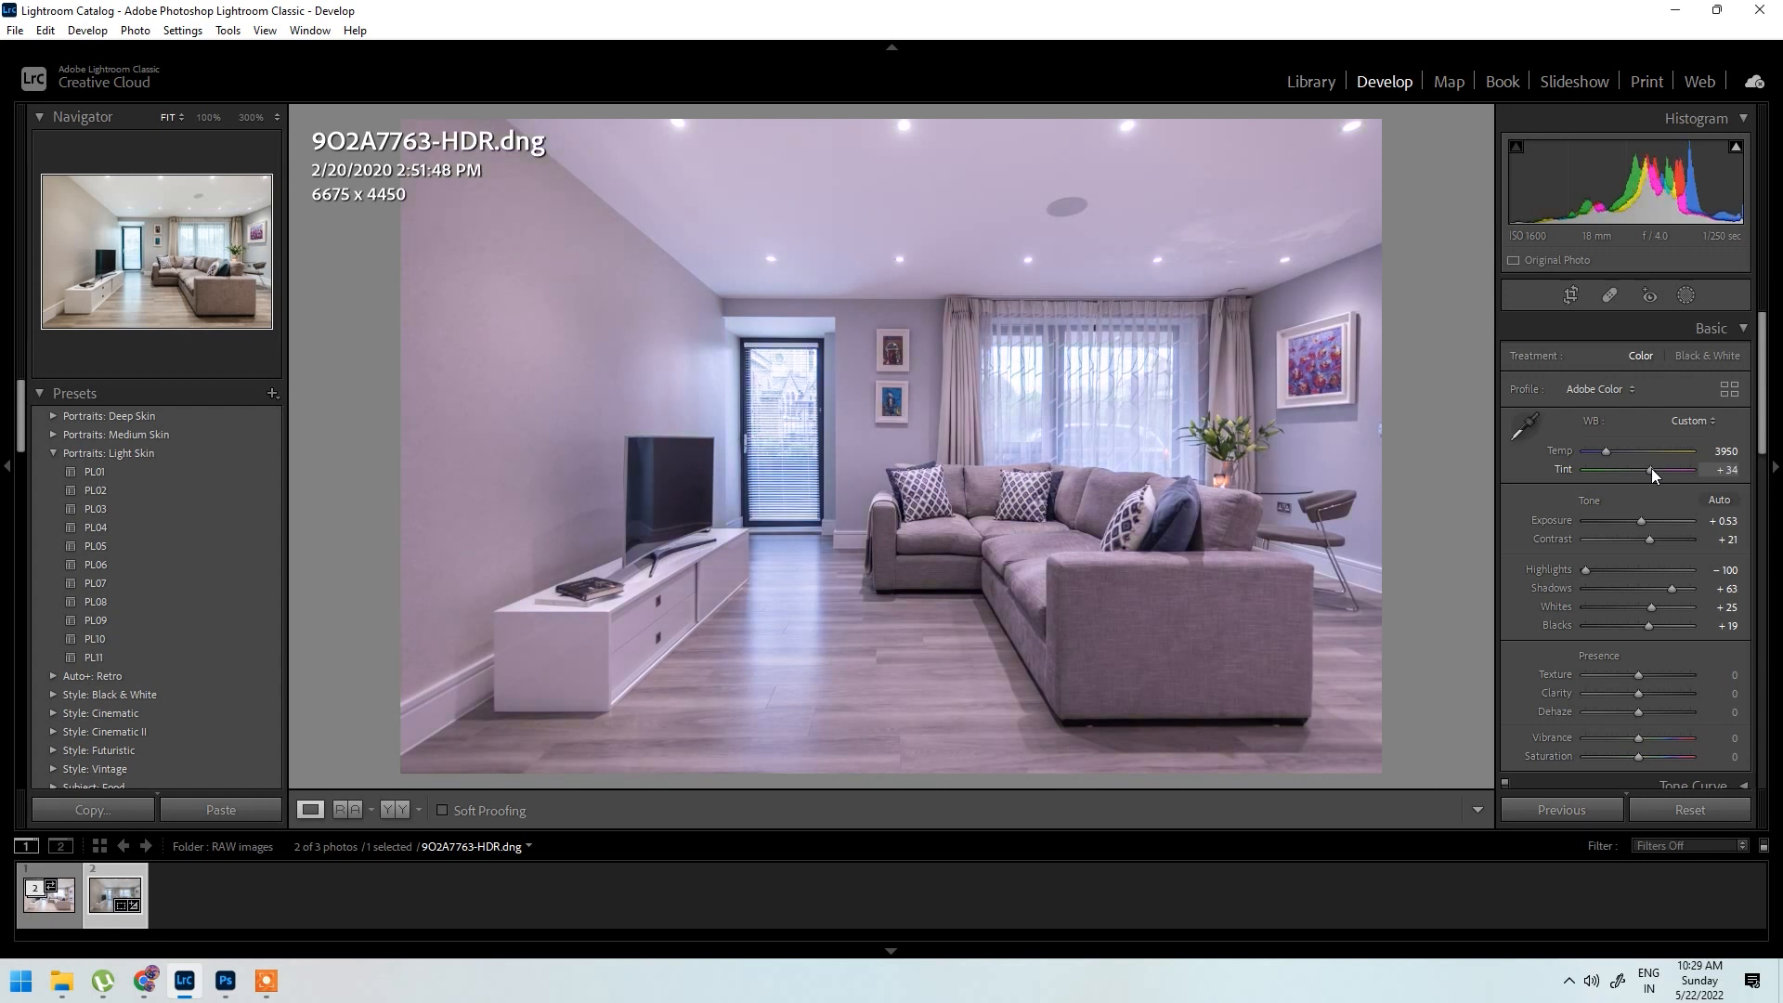
key("ctrl+z")
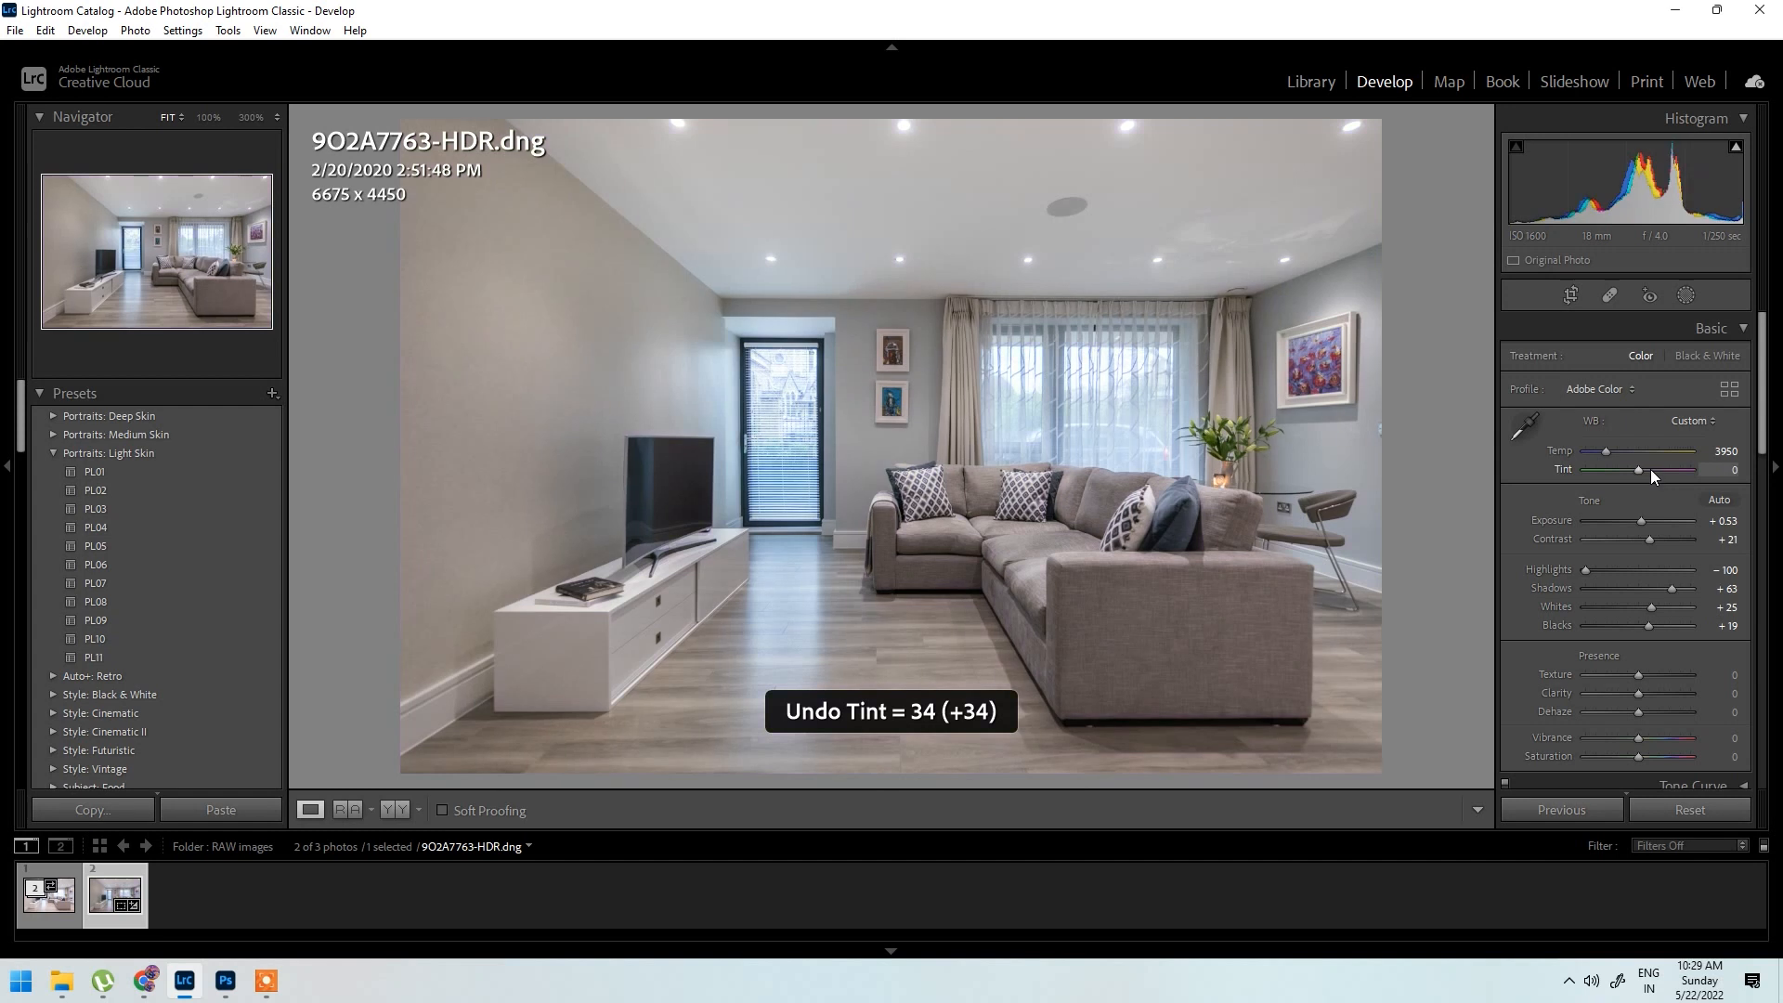
key("ctrl+z")
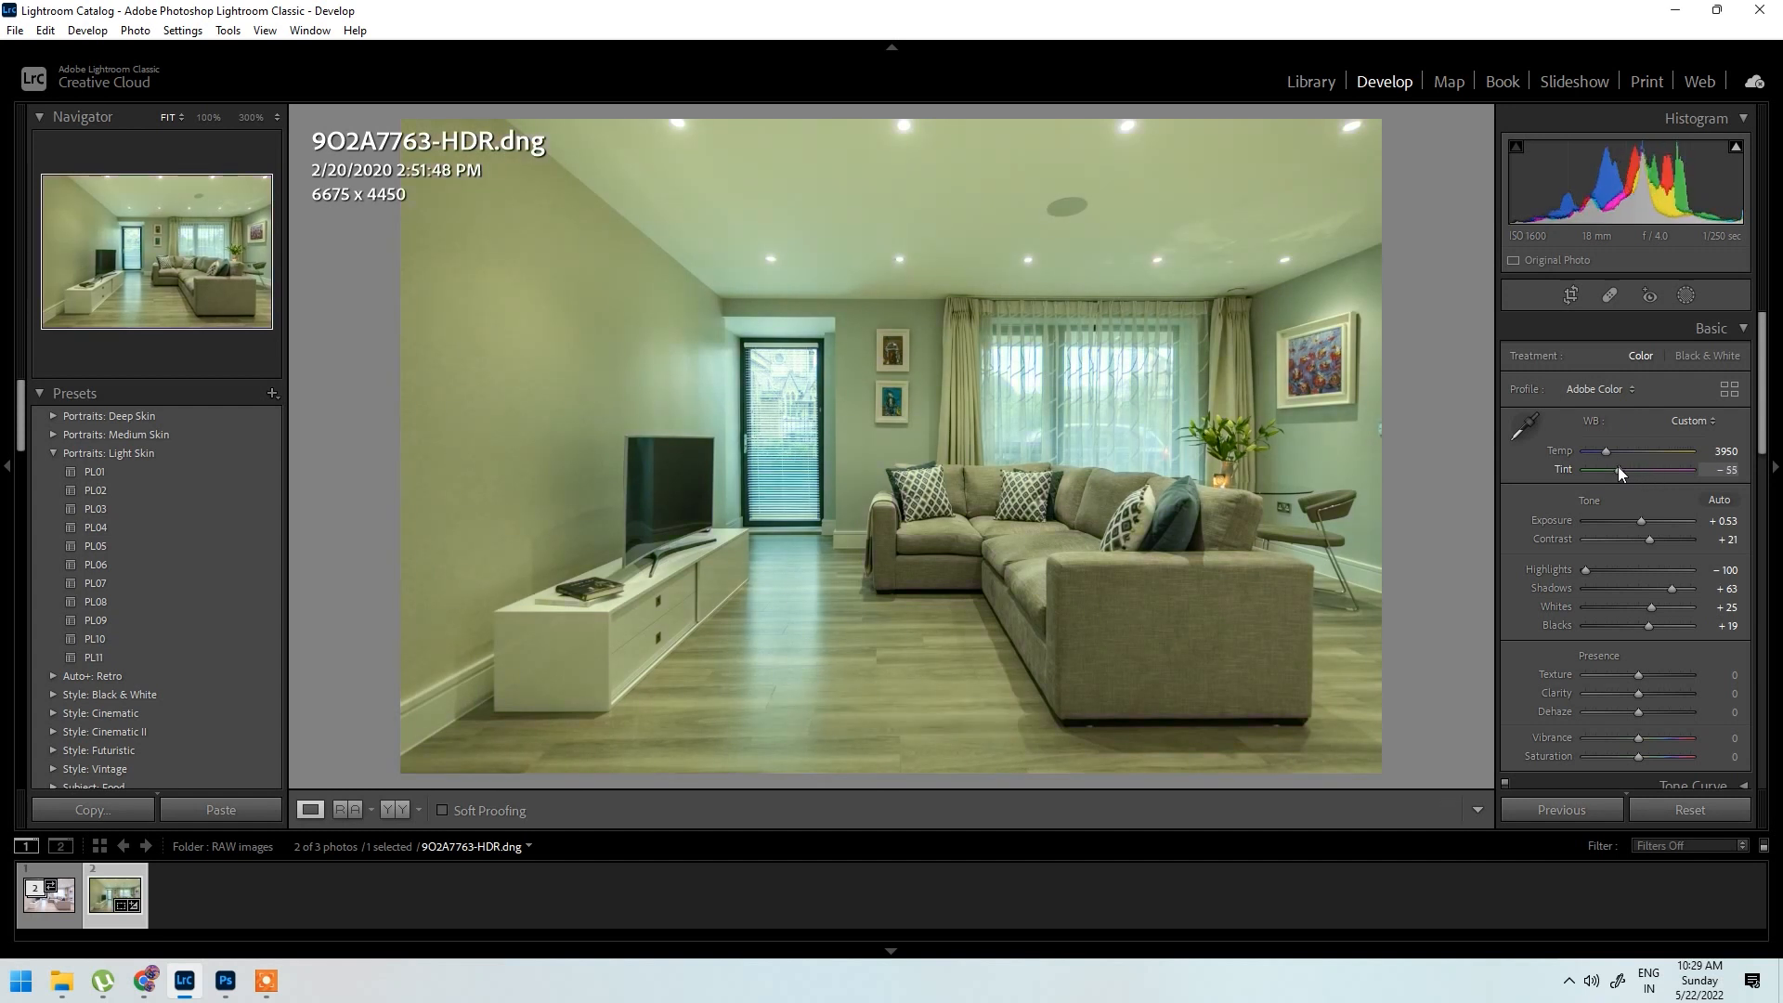
key("ctrl+z")
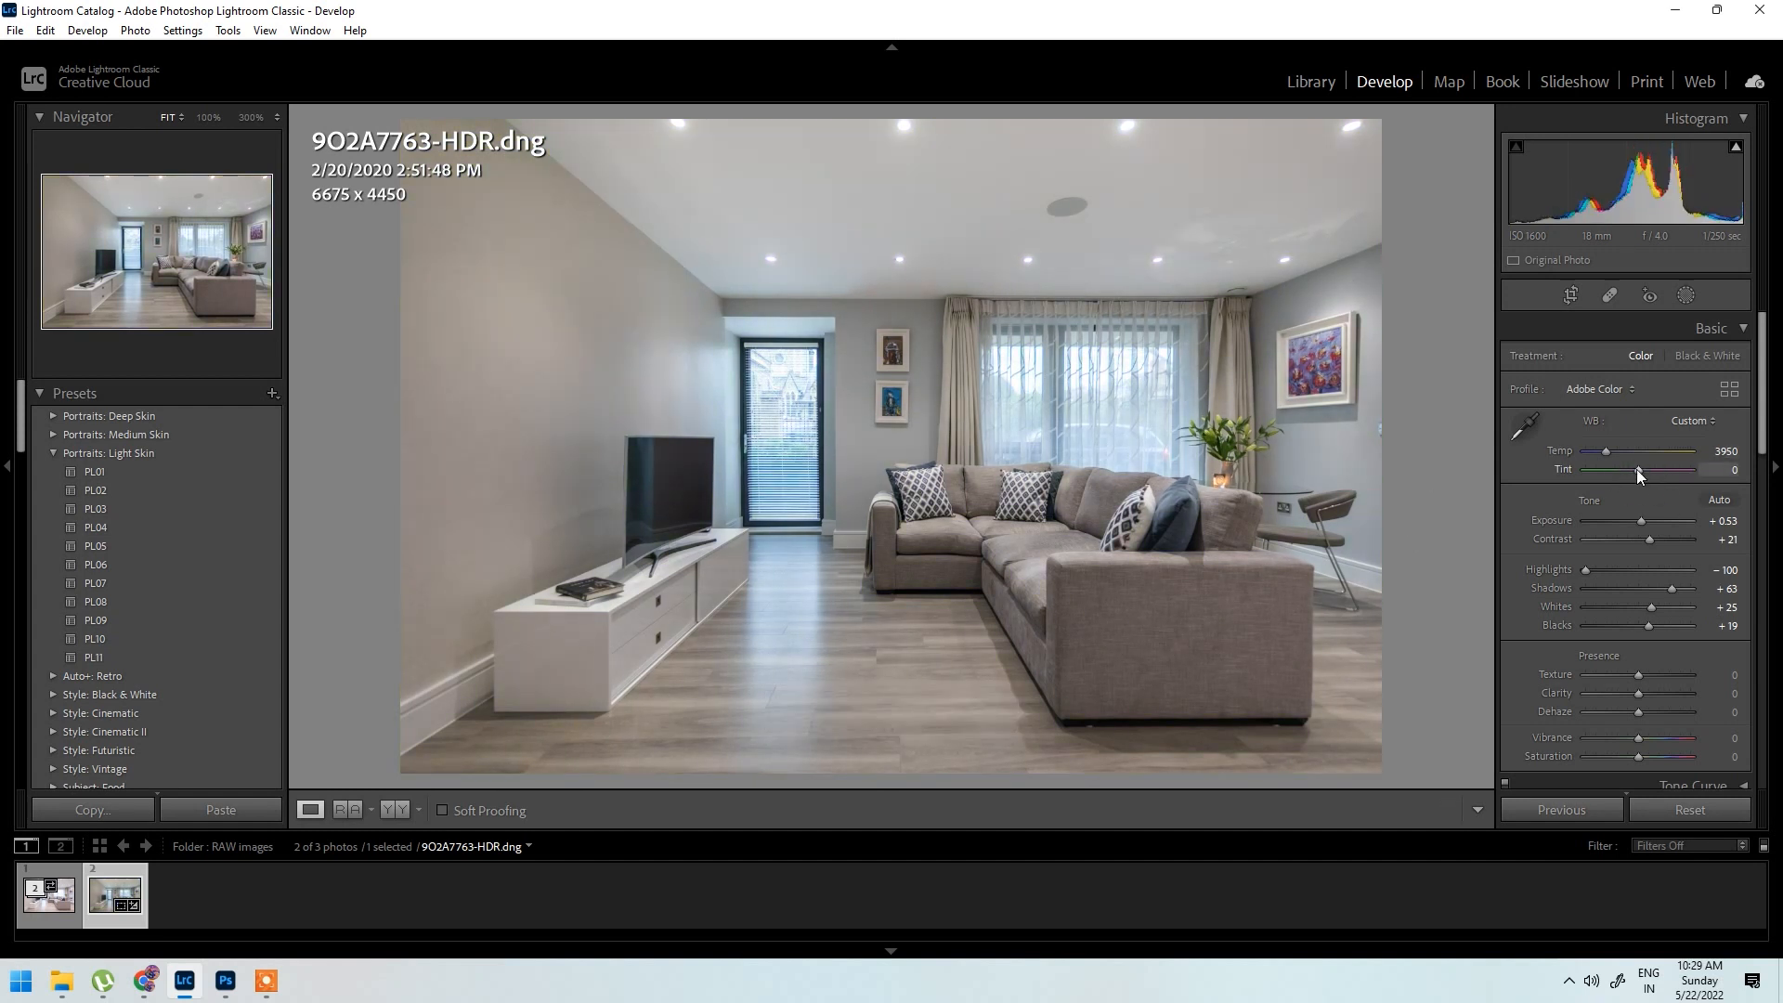
Step: Try a Tint of +6 and compare the photo before and after side by side
left_click(1727, 474)
type("8")
type("6")
key("Return")
key("y")
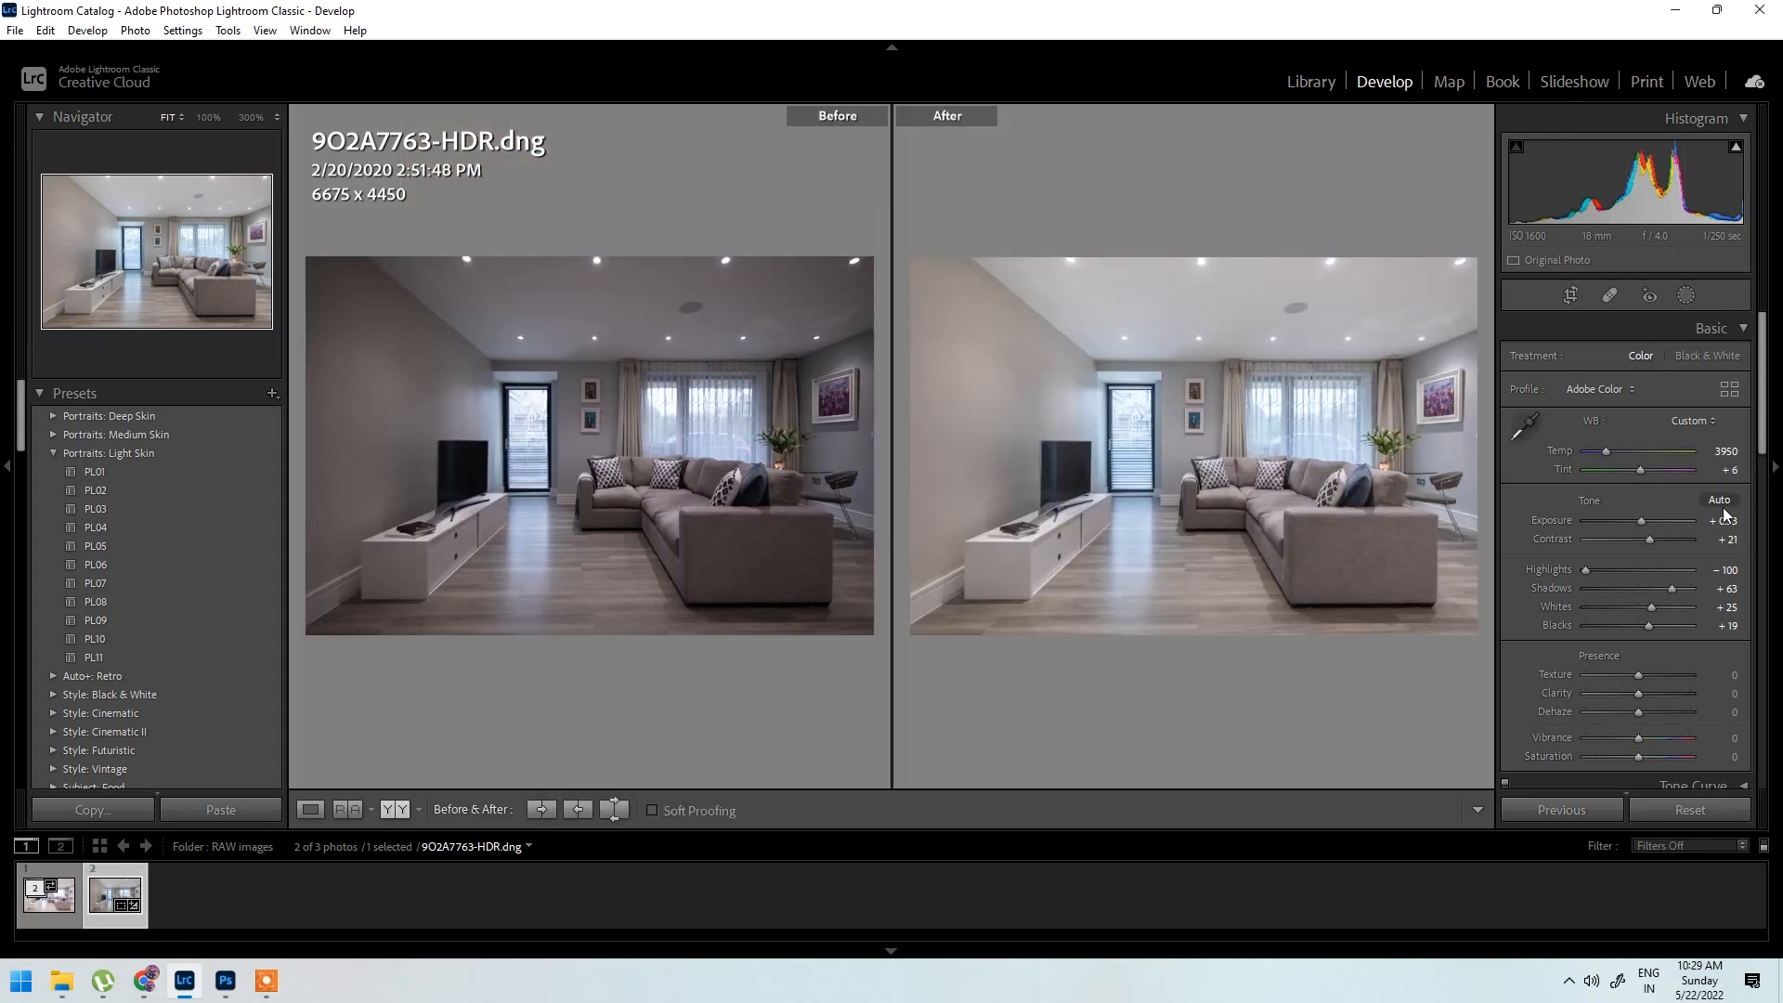
key("y")
Step: Set Tint to +7, compare before and after side by side, and set Blacks to +25
left_click(1727, 470)
type("80")
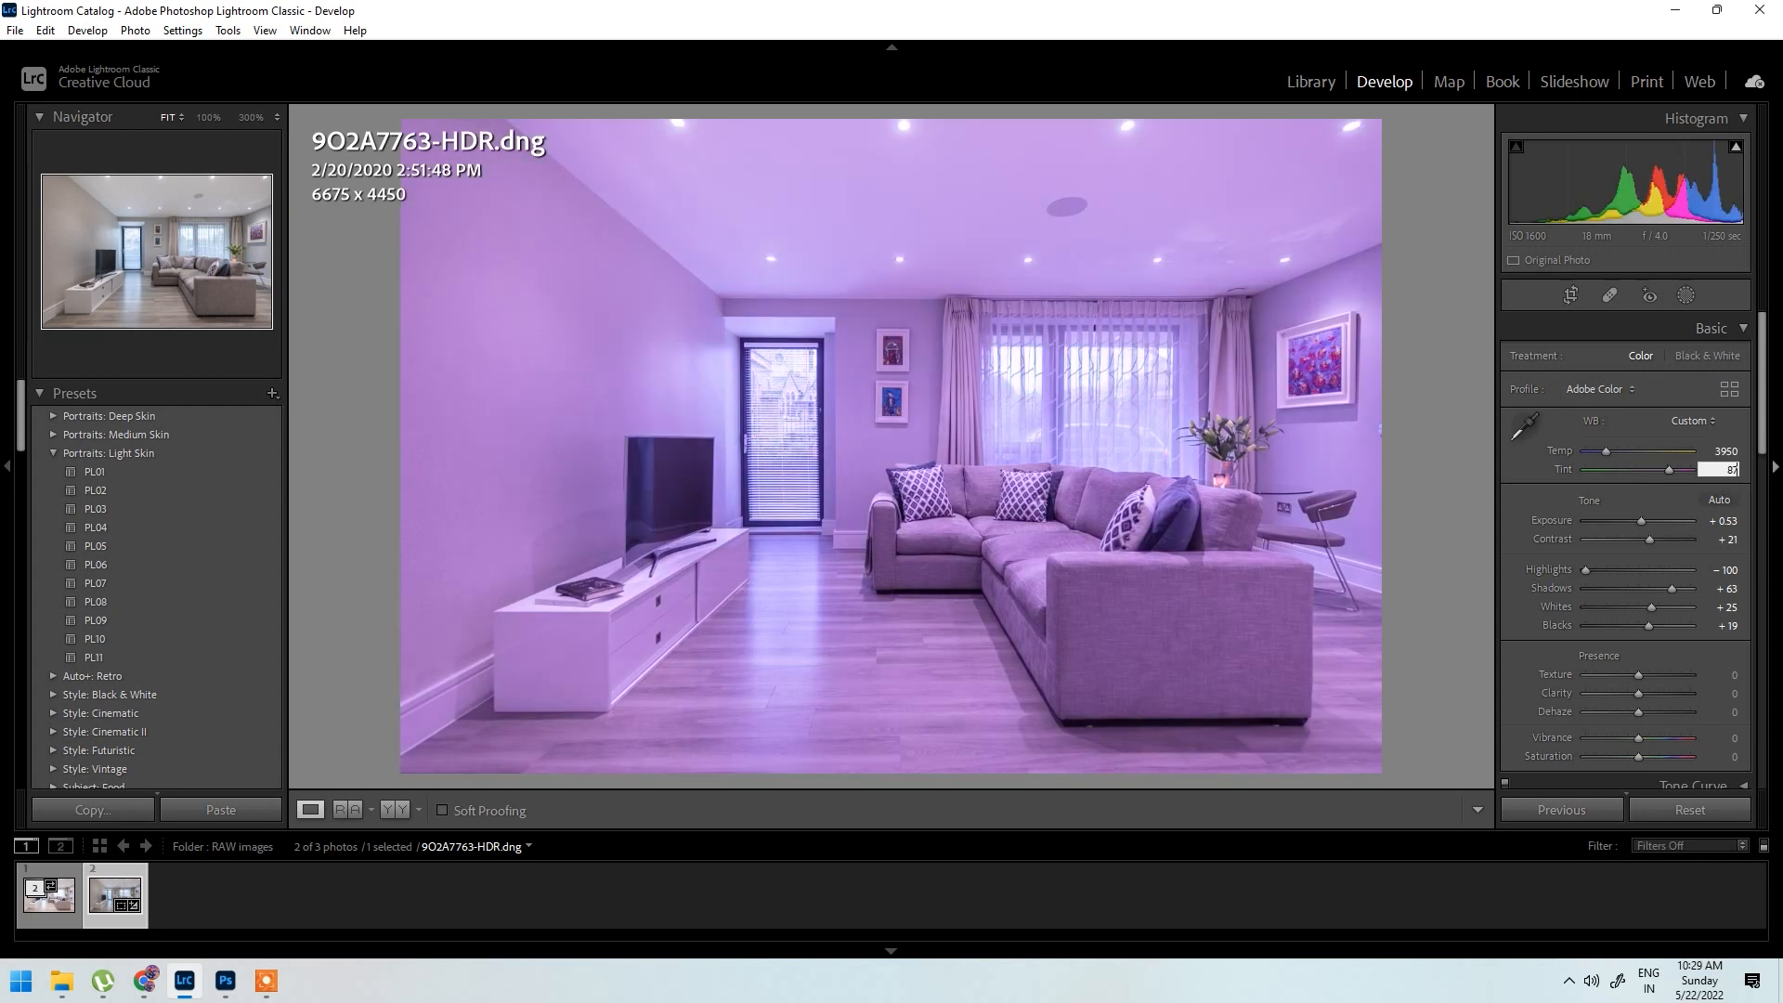
key("BackSpace")
key("BackSpace")
type("7")
key("Return")
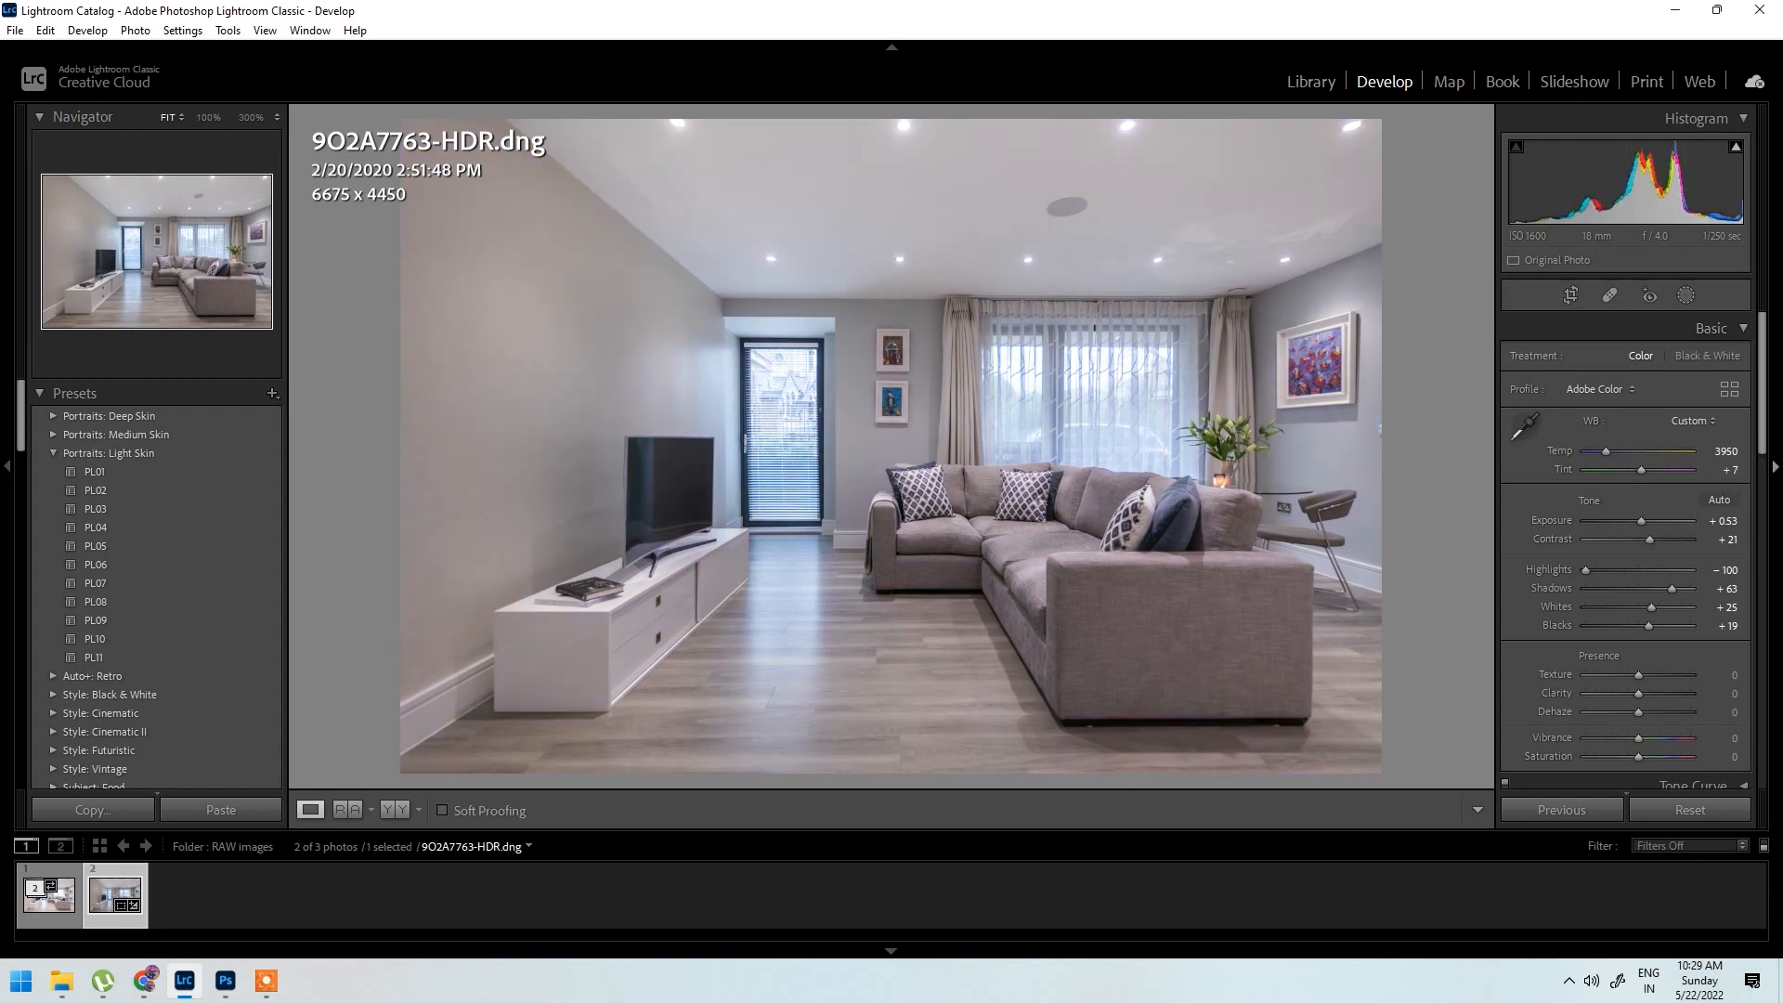
key("y")
key("y")
left_click_drag(1646, 626, 1649, 626)
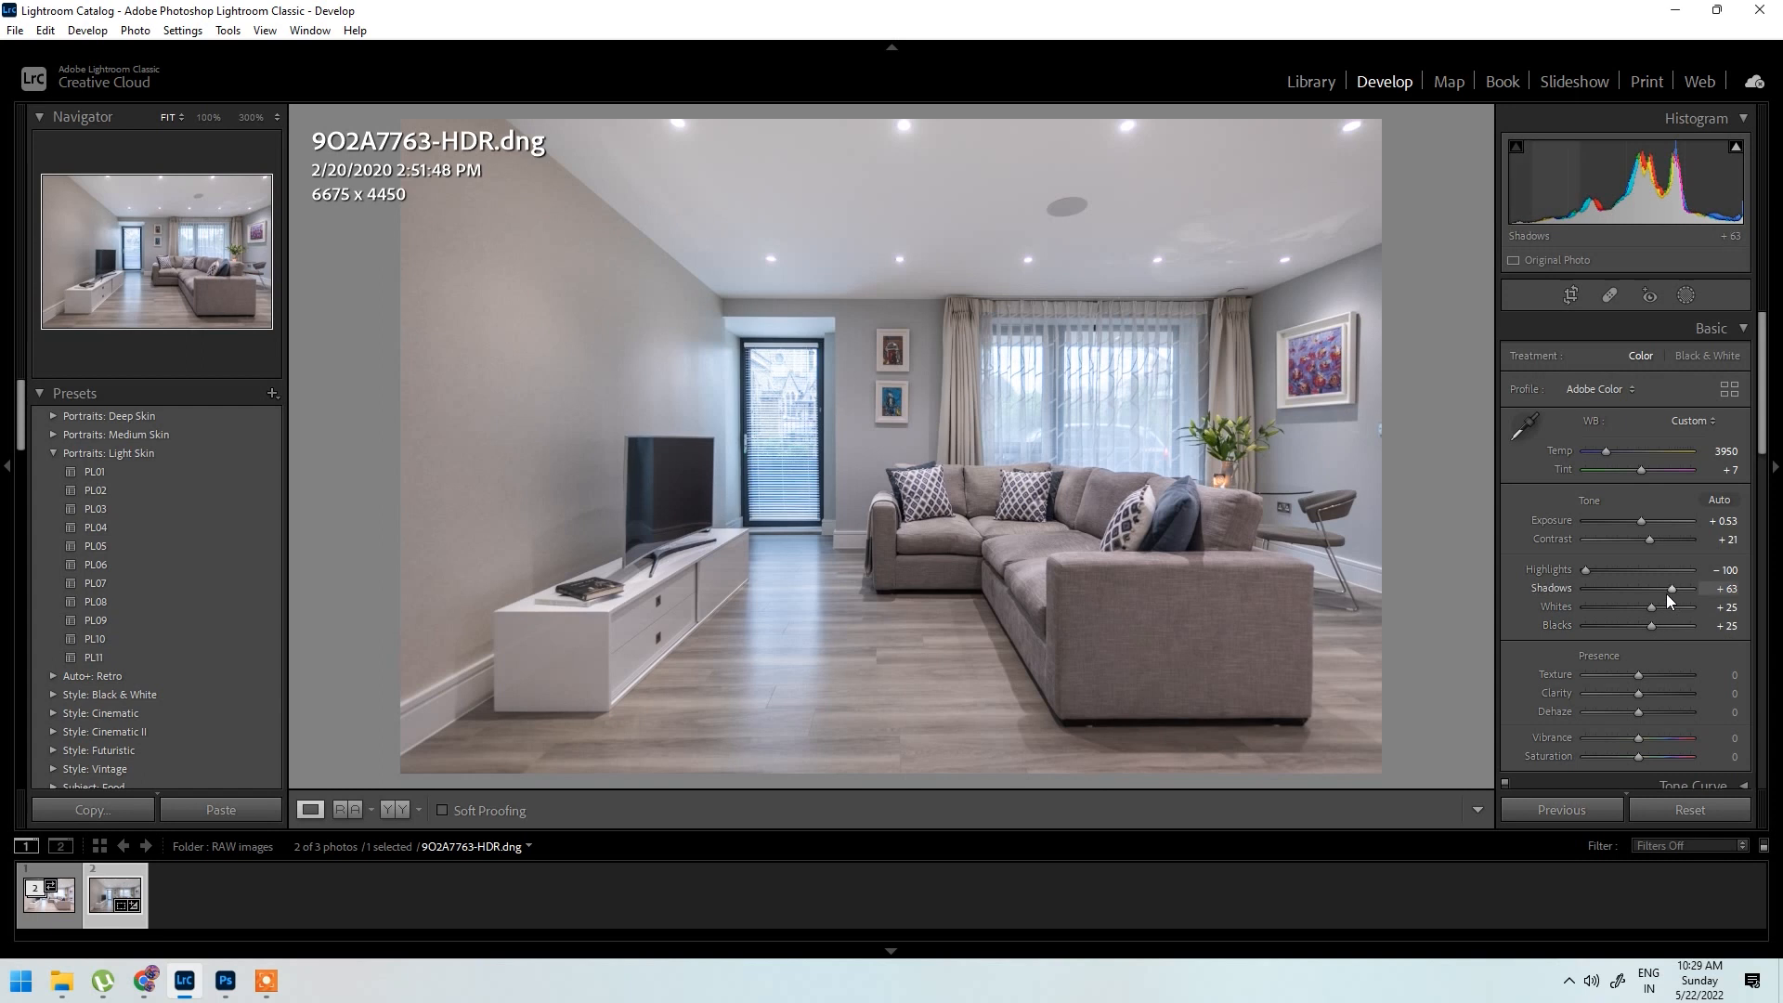
Step: Undo the last Blacks change and set the photo's Vibrance to -7
key("ctrl+z")
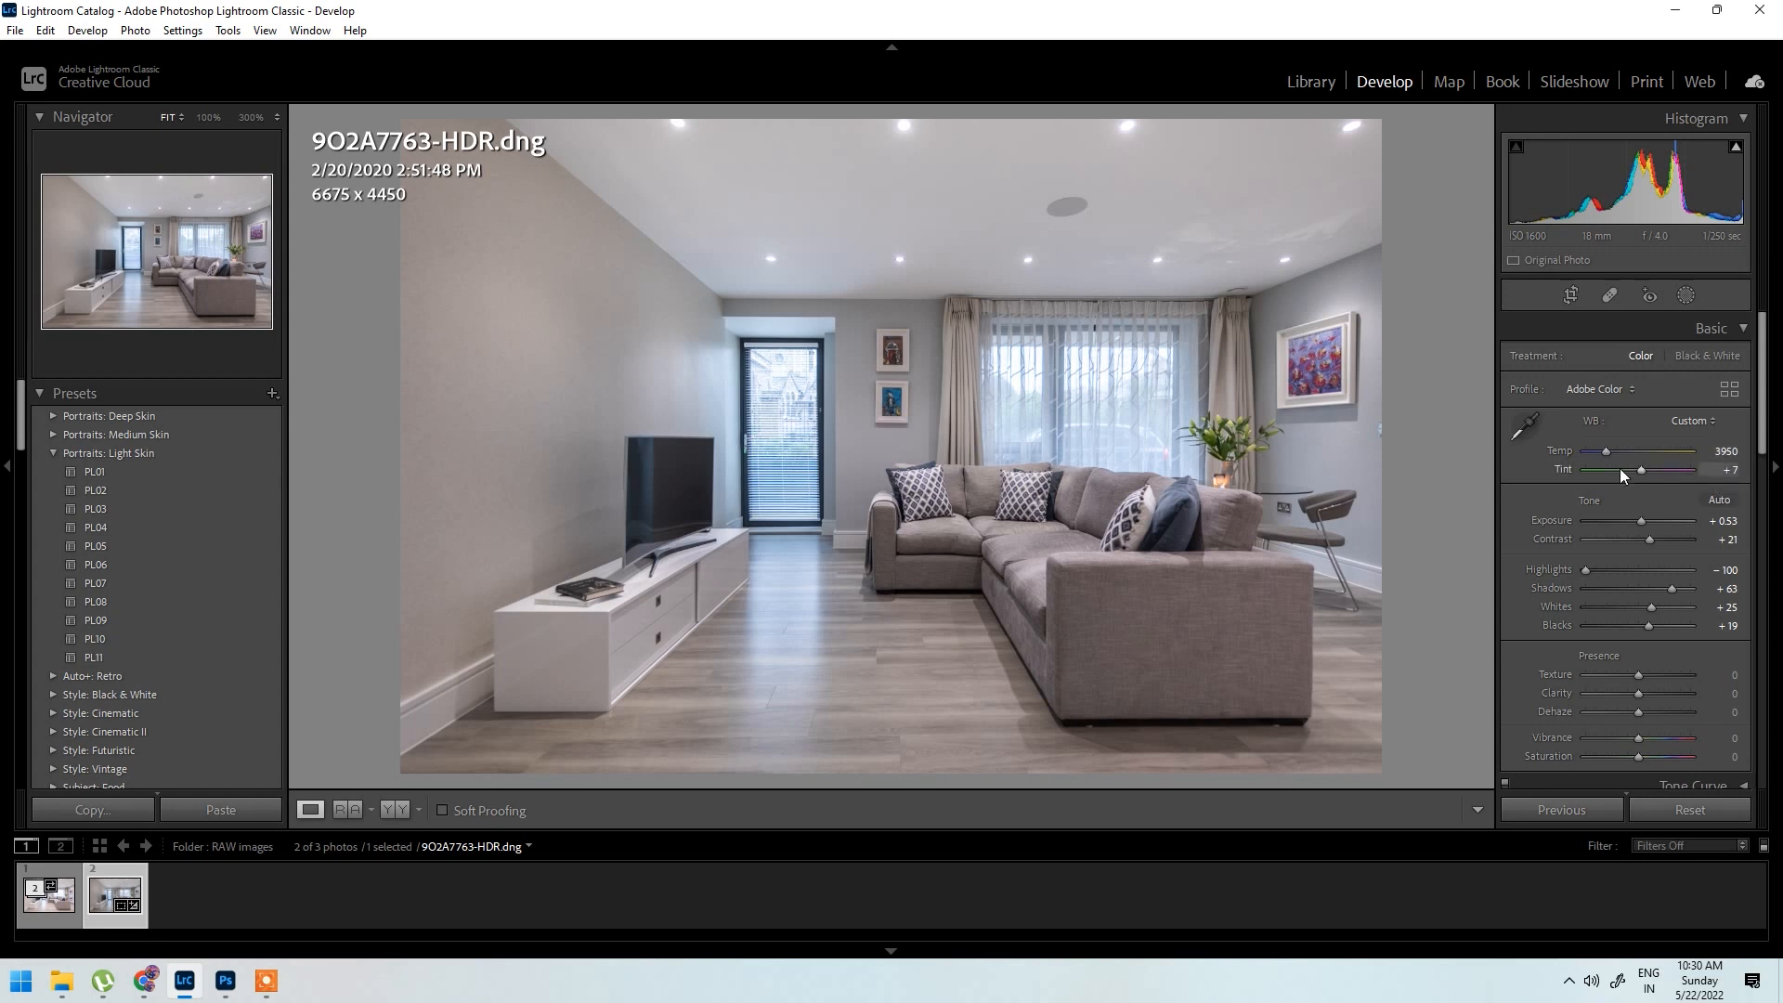
scroll(1573, 611, "down", 2)
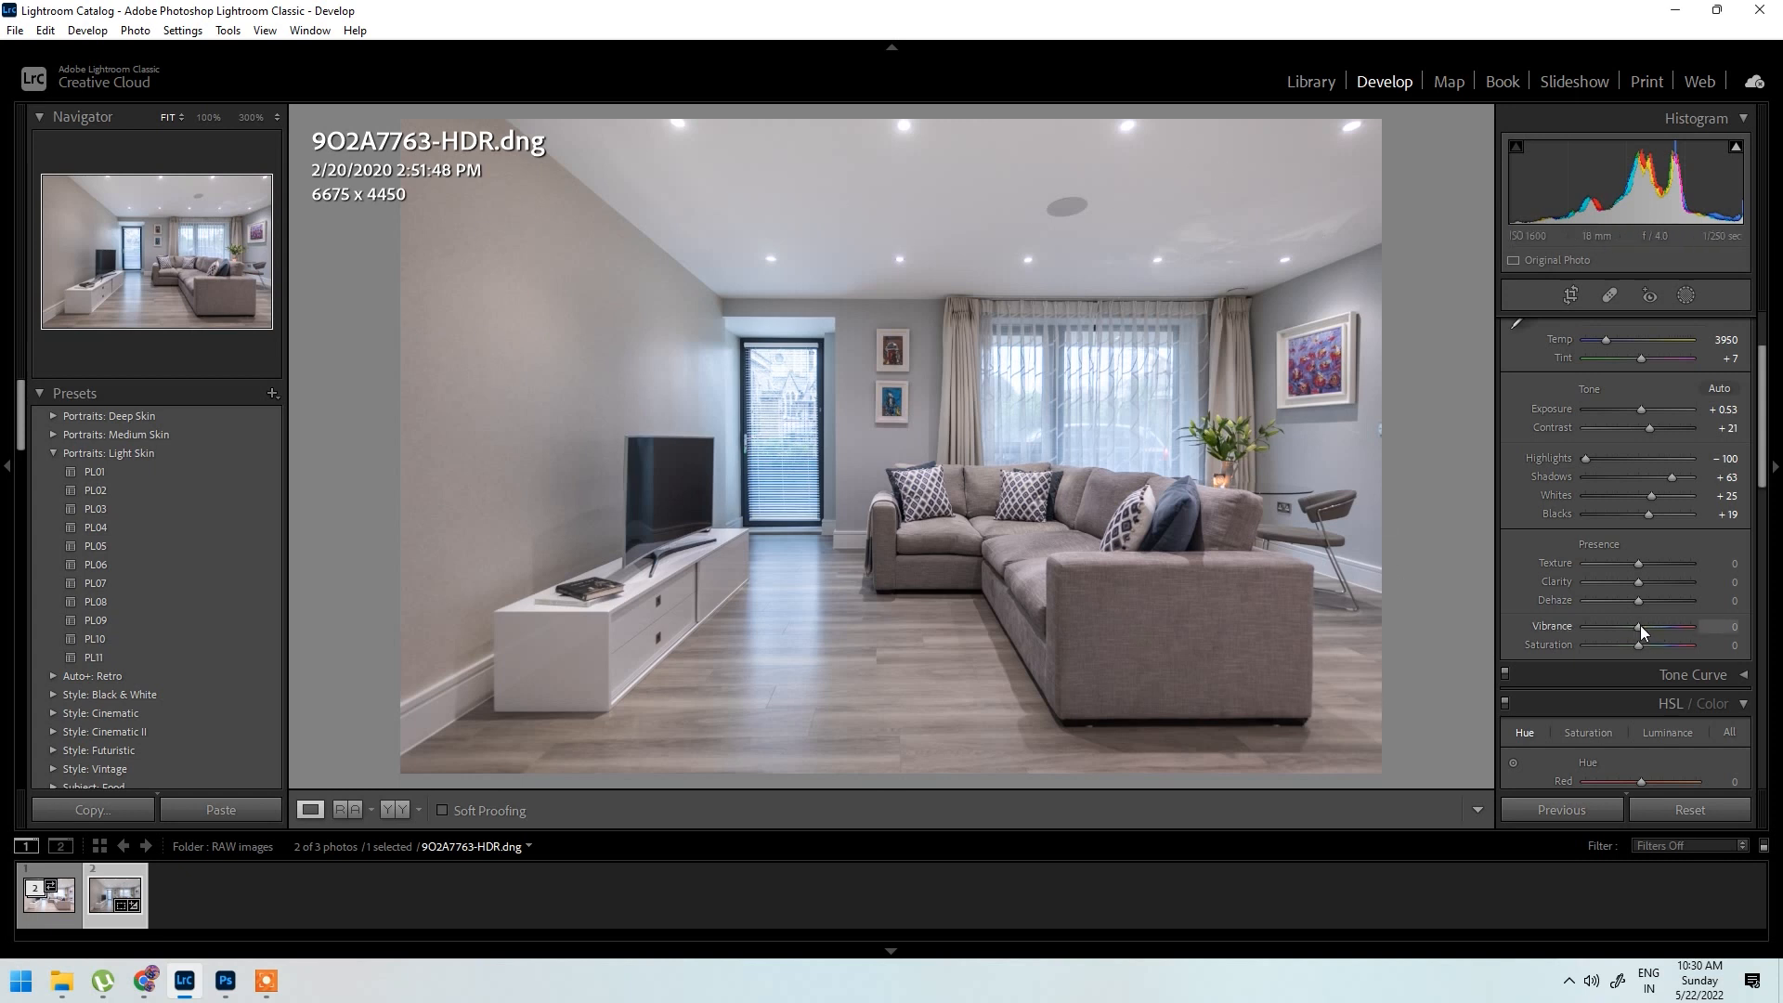
left_click_drag(1639, 626, 1633, 626)
scroll(1634, 557, "up", 3)
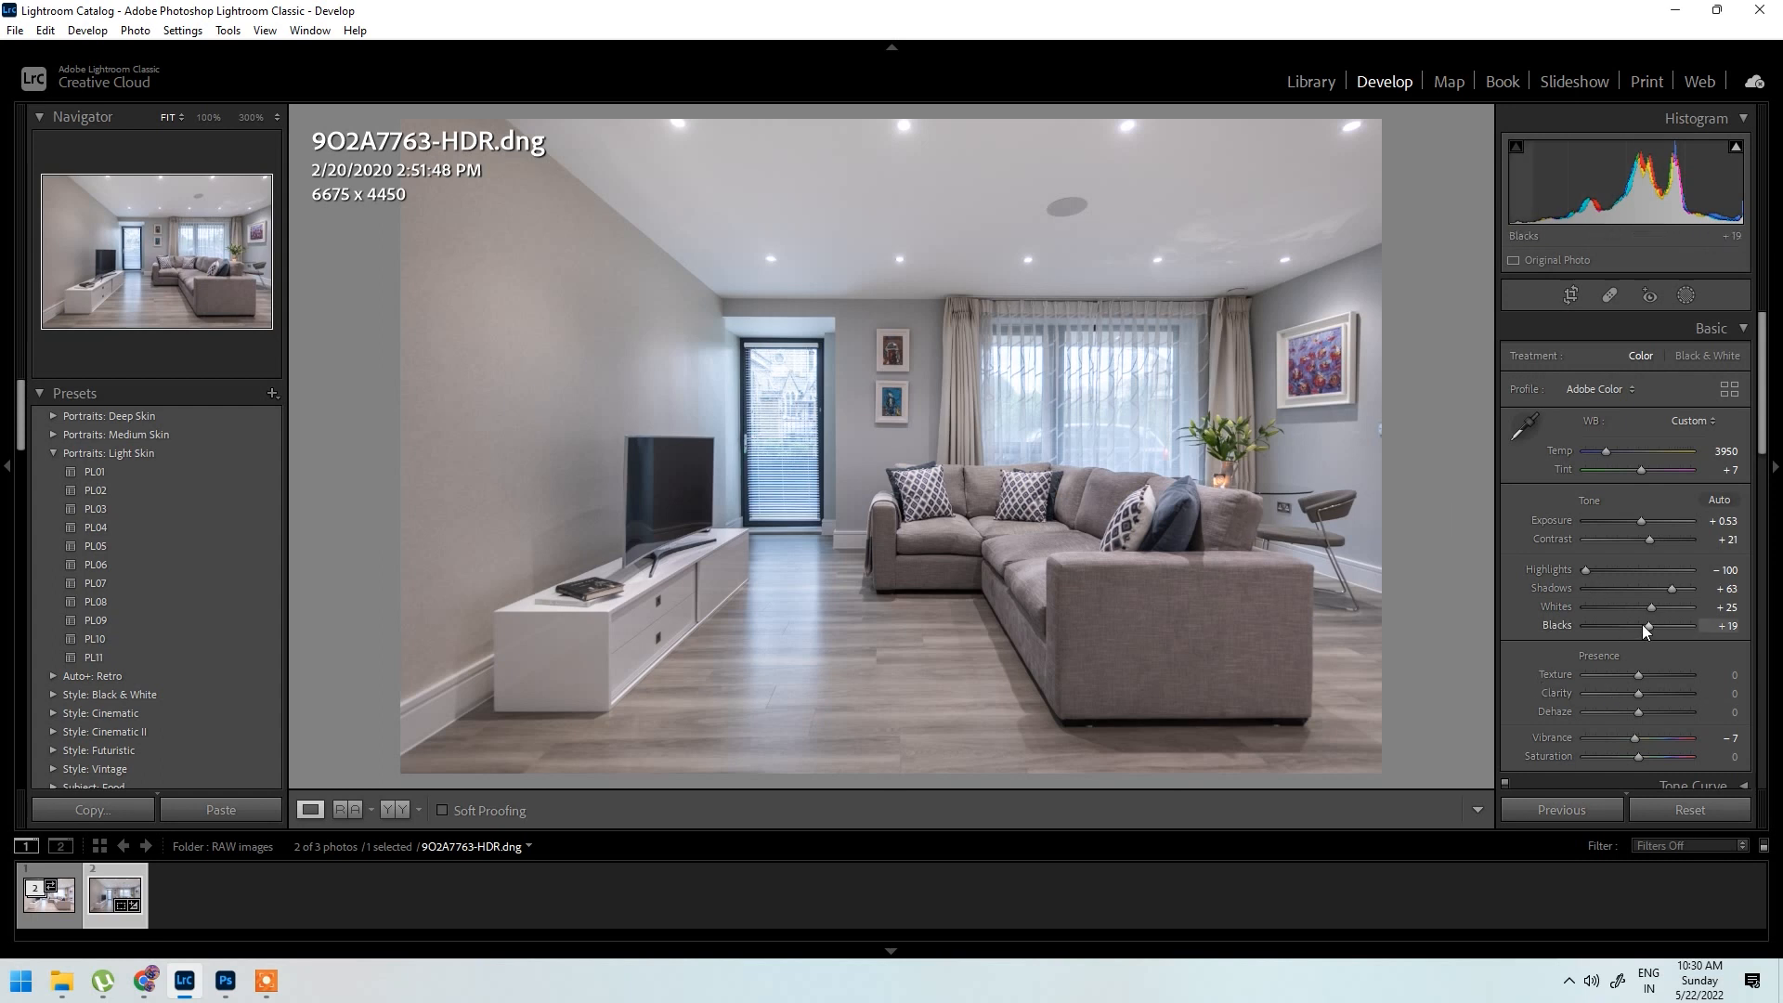
Step: Set Contrast to +30 and Blacks to +28, and compare the photo before and after side by side
left_click_drag(1648, 628, 1649, 628)
left_click_drag(1649, 539, 1652, 538)
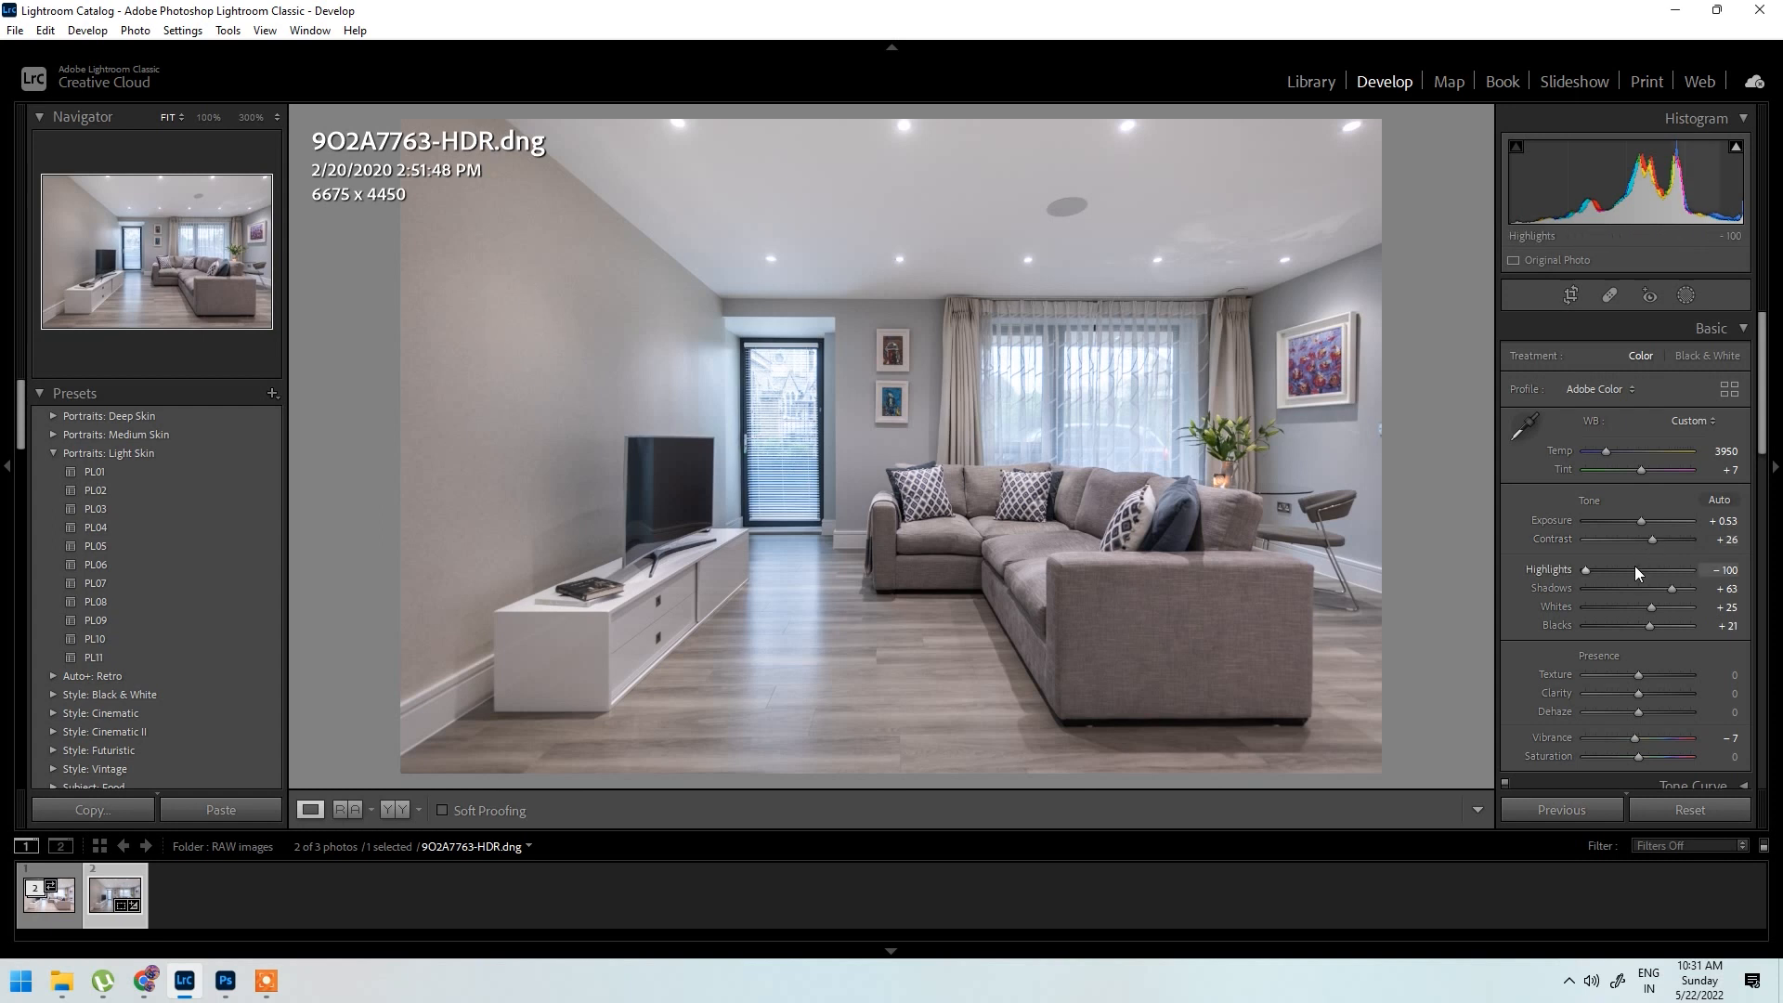
left_click_drag(1651, 541, 1651, 538)
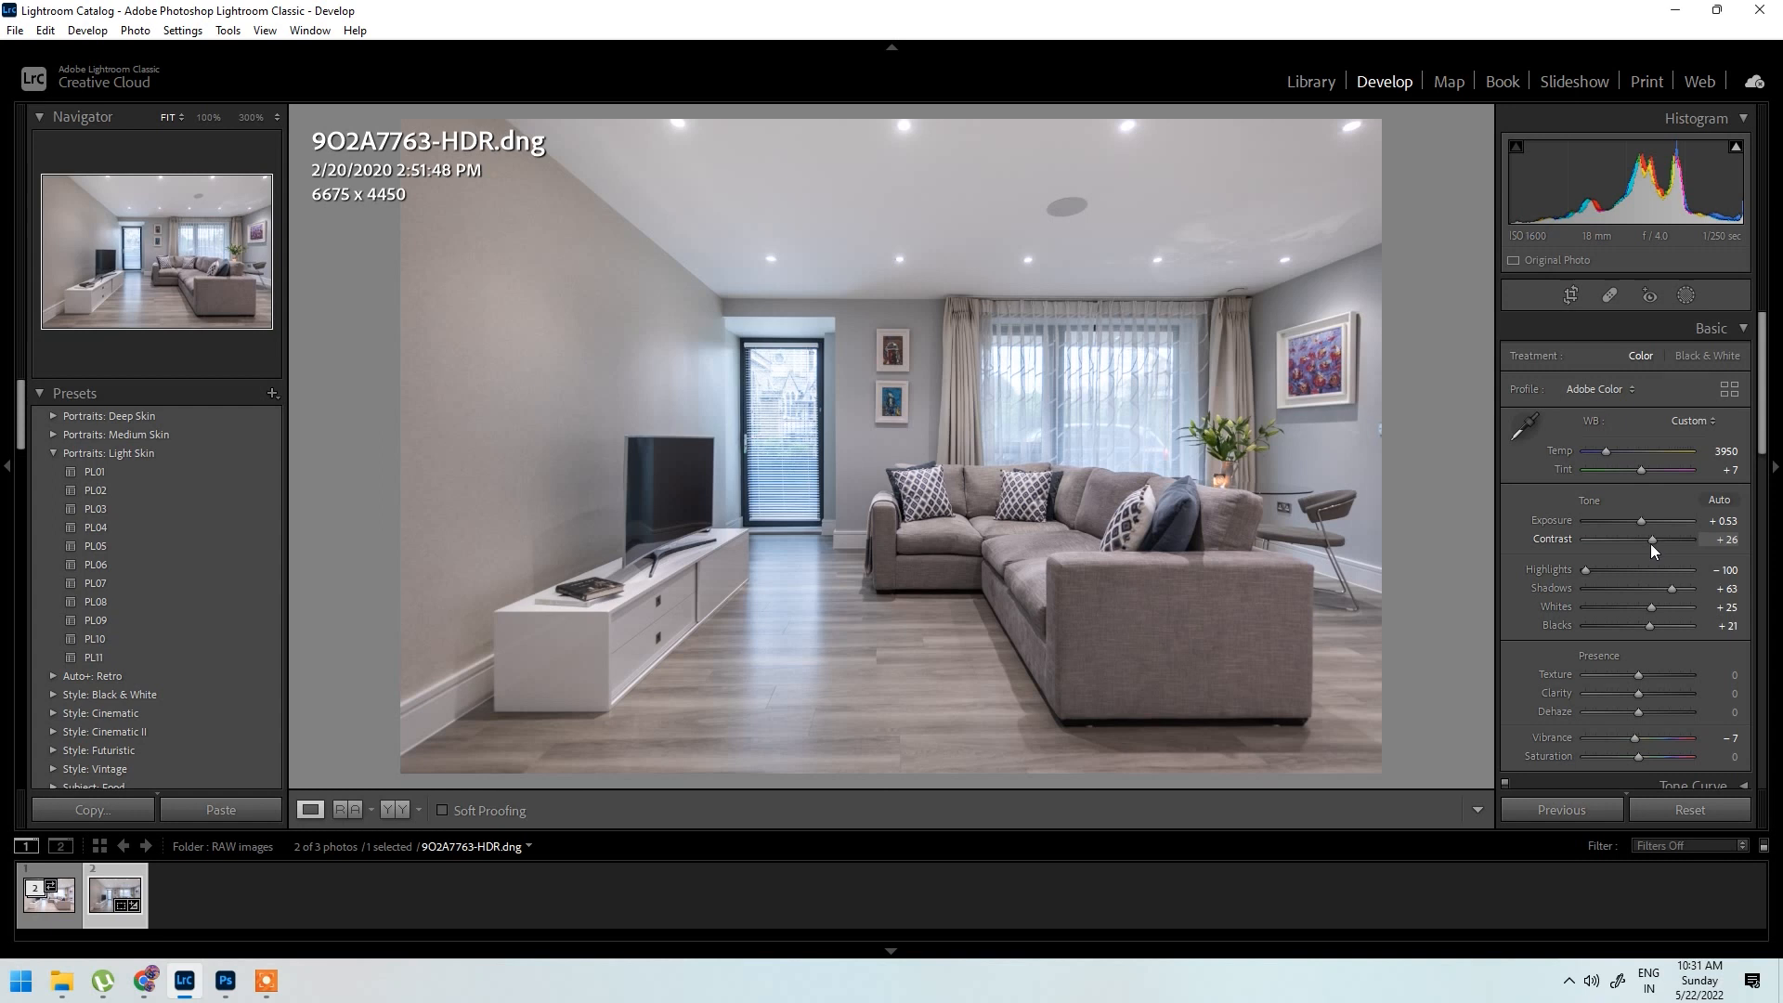
left_click_drag(1640, 630, 1656, 622)
left_click_drag(1651, 538, 1652, 536)
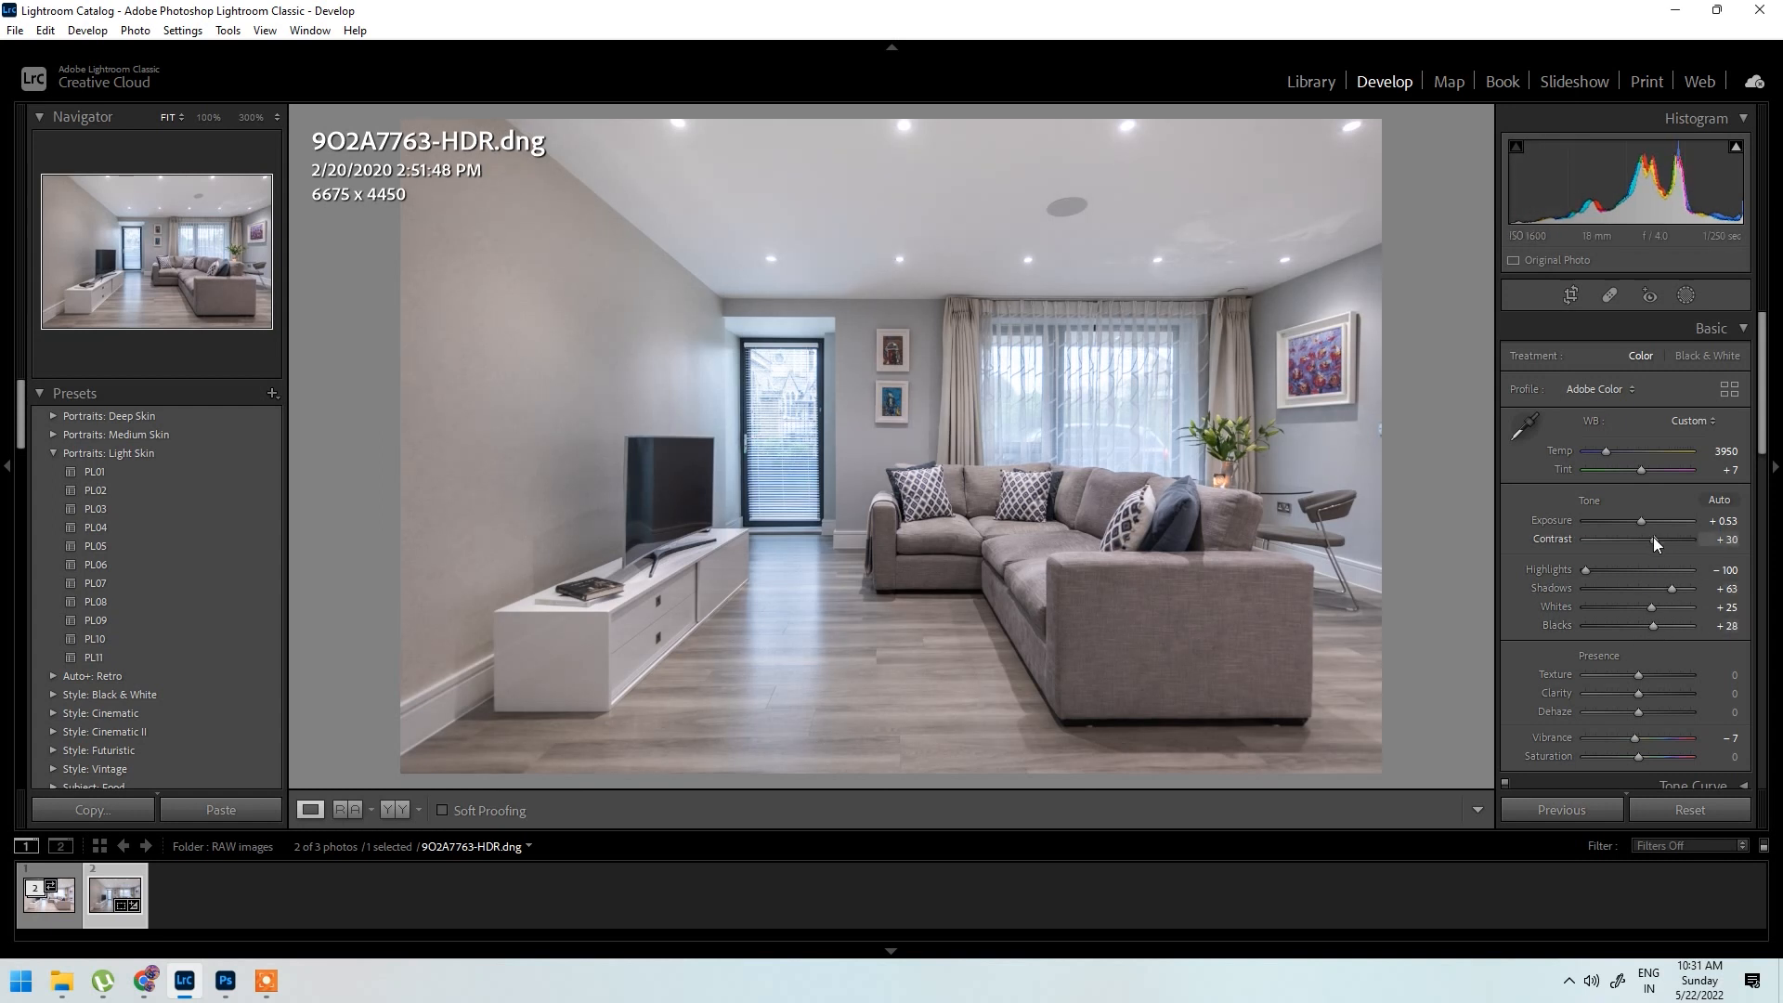
key("y")
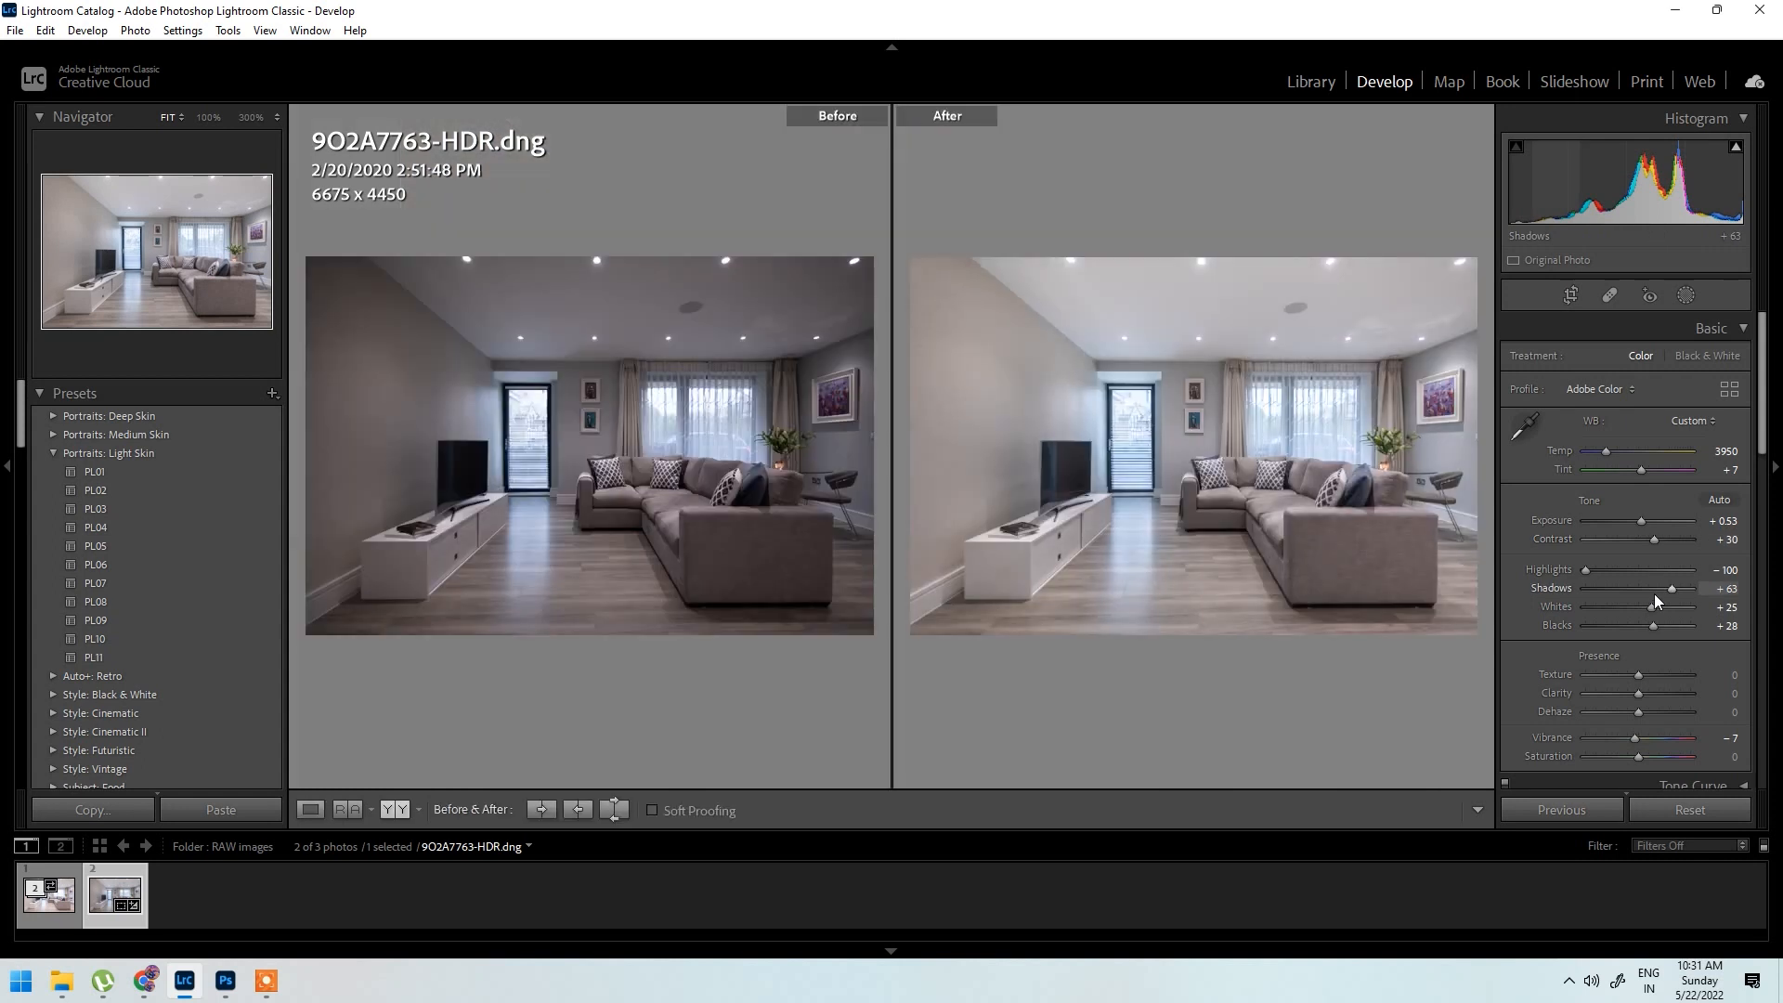
key("y")
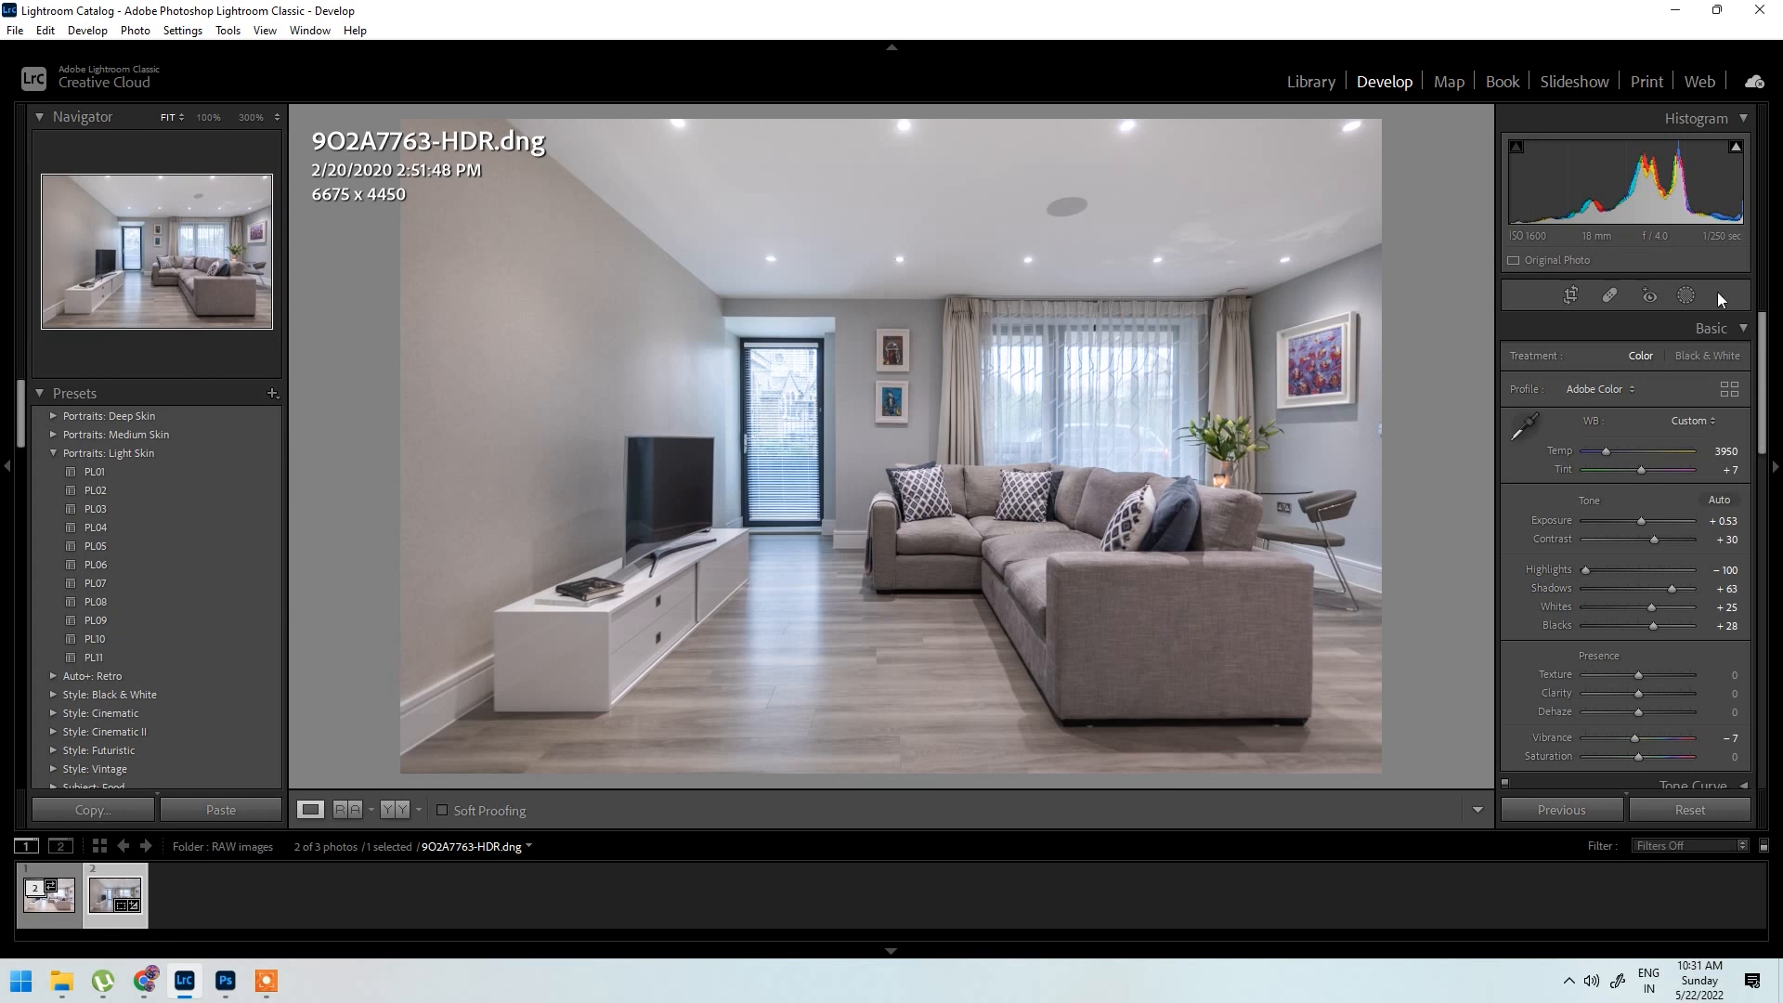
Step: Add a new brush mask with its Temp set to 23
left_click(1688, 295)
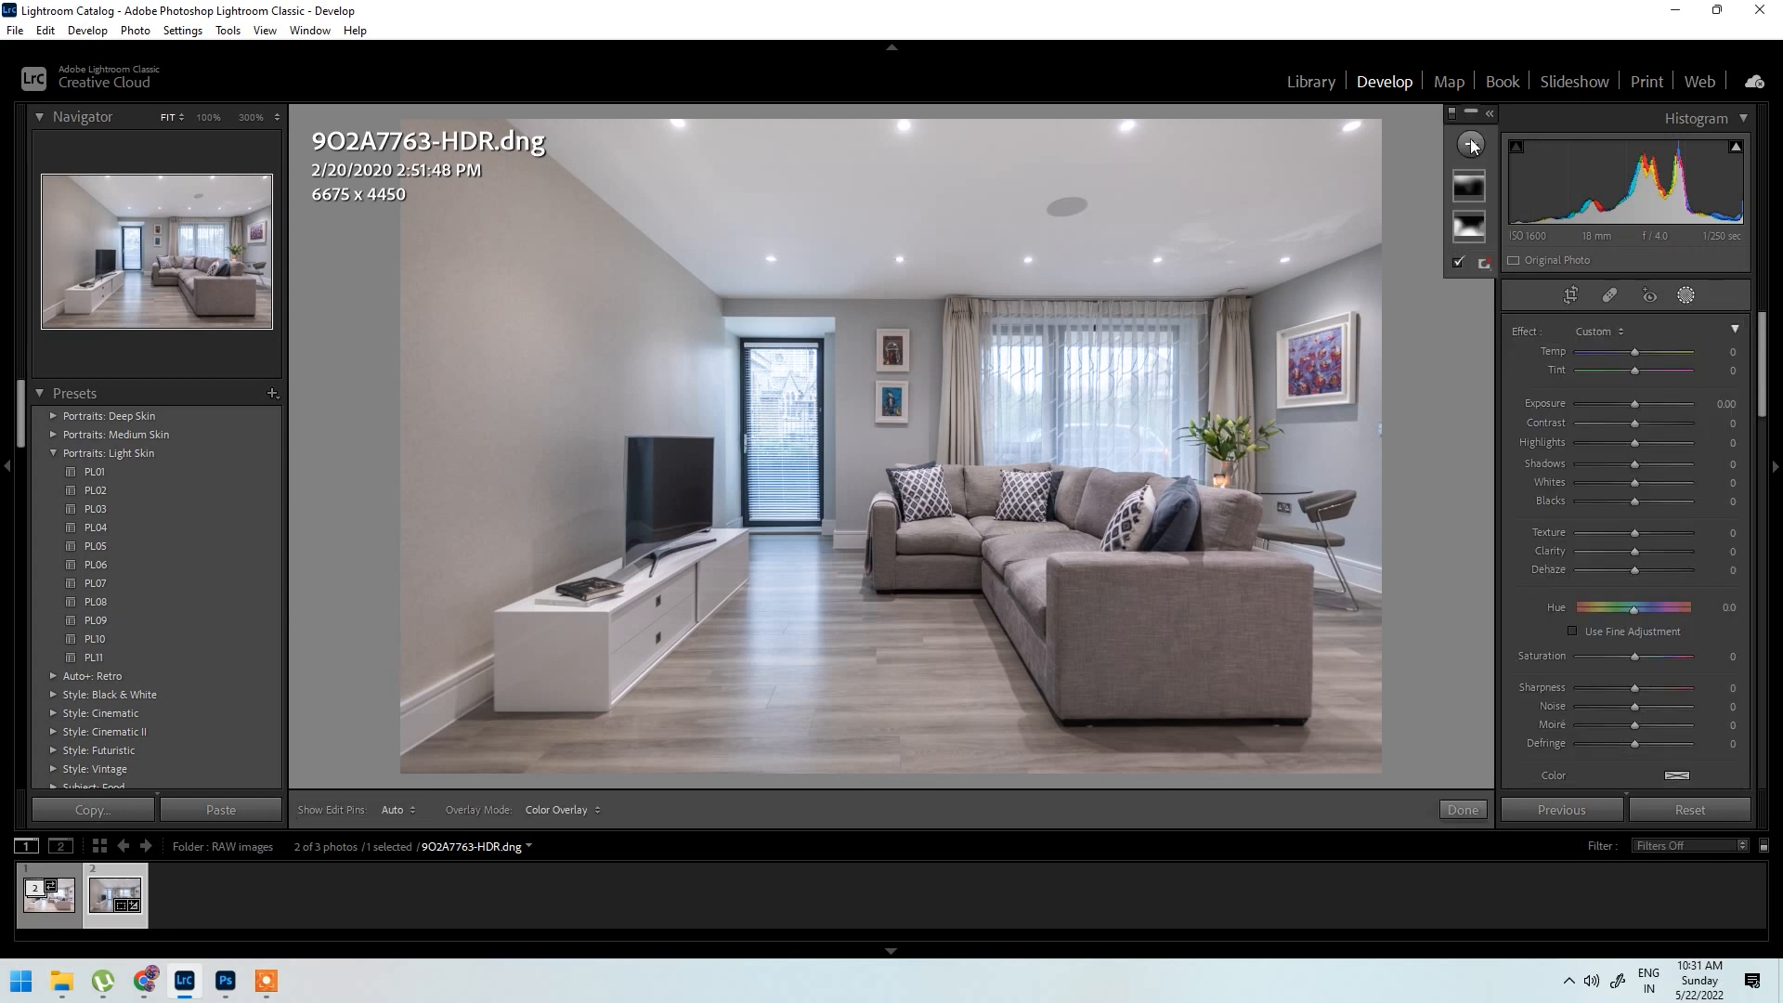
left_click(1472, 145)
left_click(1486, 242)
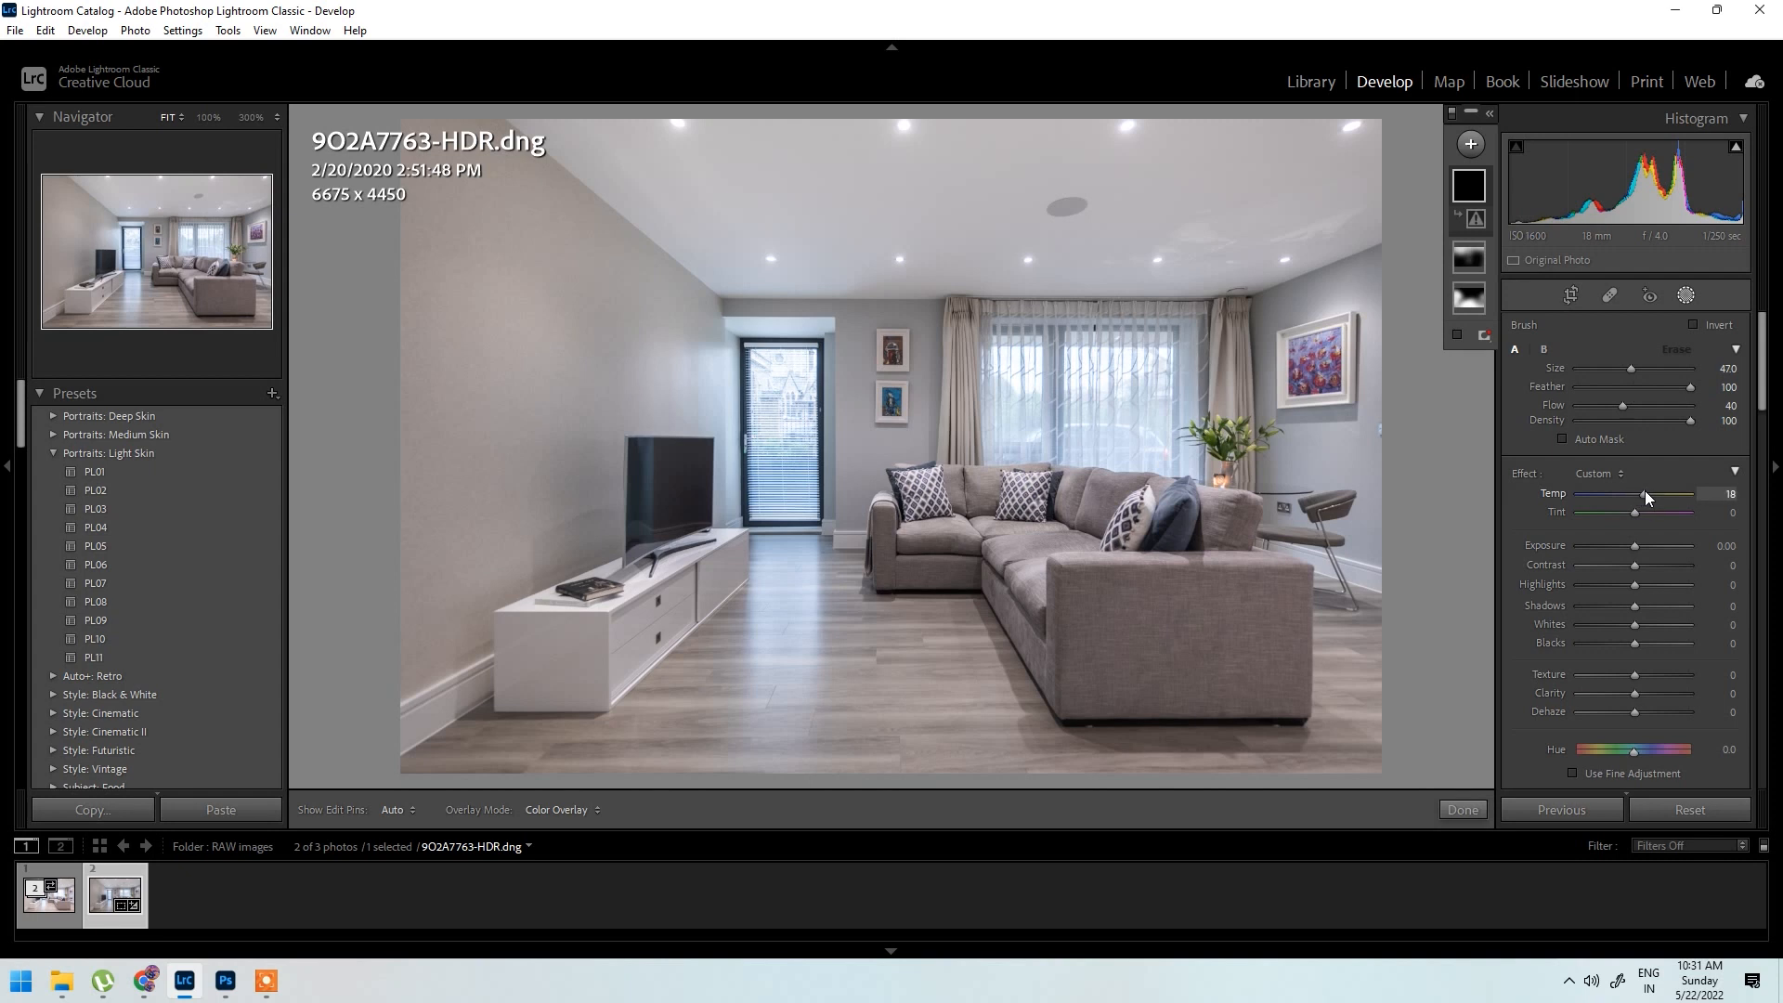
Step: Paint the brush mask over the bluish wall between the TV and the glass door, reducing the brush size to 11
scroll(713, 459, "down", 6)
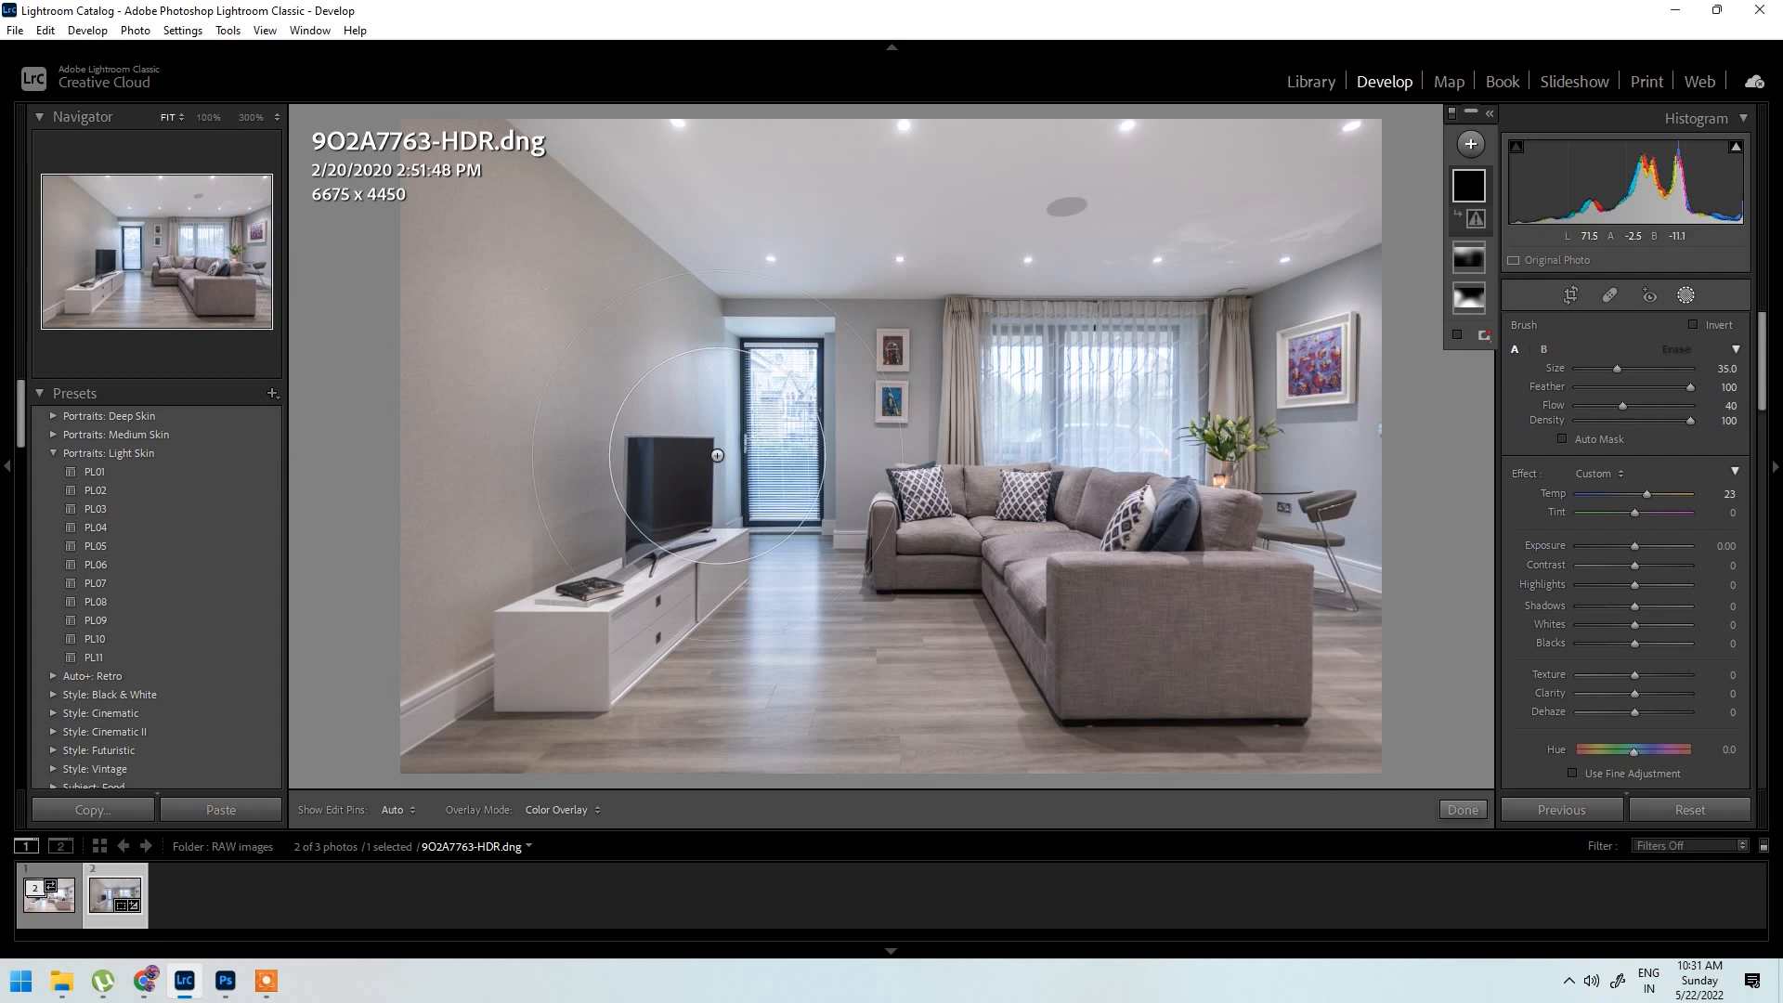
scroll(589, 381, "up", 3)
scroll(580, 371, "up", 1)
scroll(585, 370, "down", 2)
scroll(594, 357, "up", 1)
scroll(519, 329, "down", 3)
scroll(666, 279, "down", 2)
scroll(669, 292, "up", 1)
left_click_drag(669, 292, 735, 343)
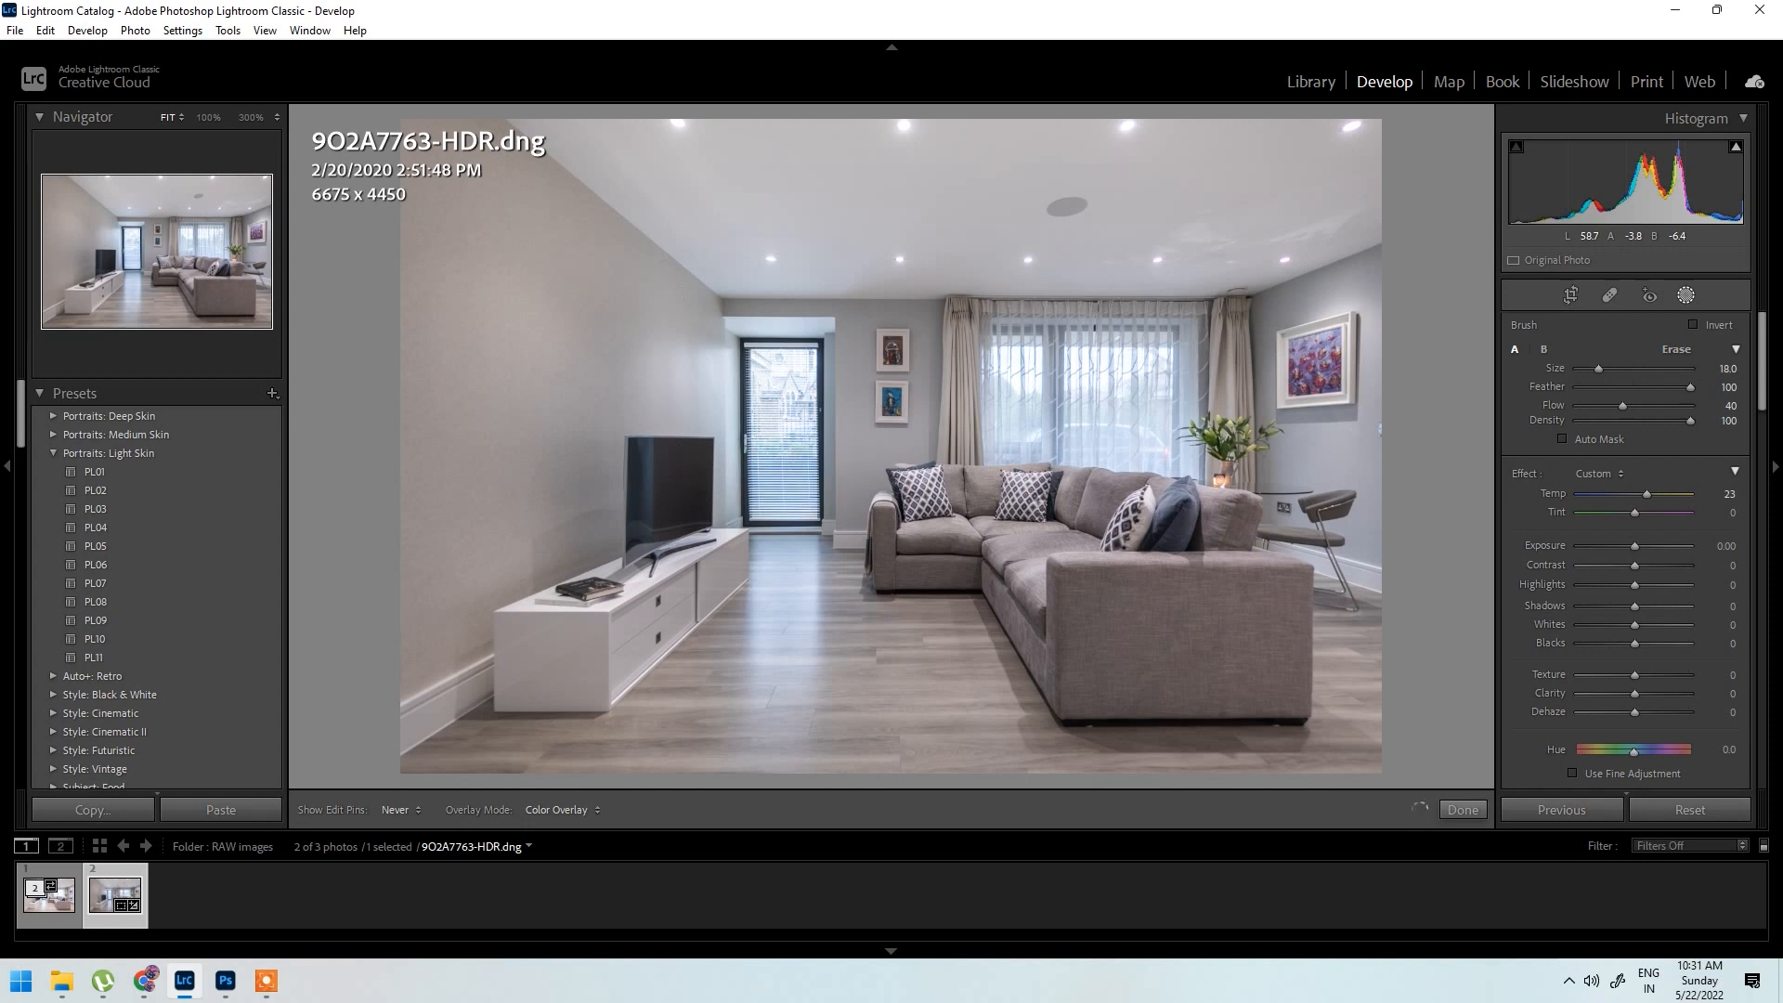
scroll(736, 343, "down", 2)
scroll(688, 395, "down", 1)
left_click_drag(688, 395, 708, 474)
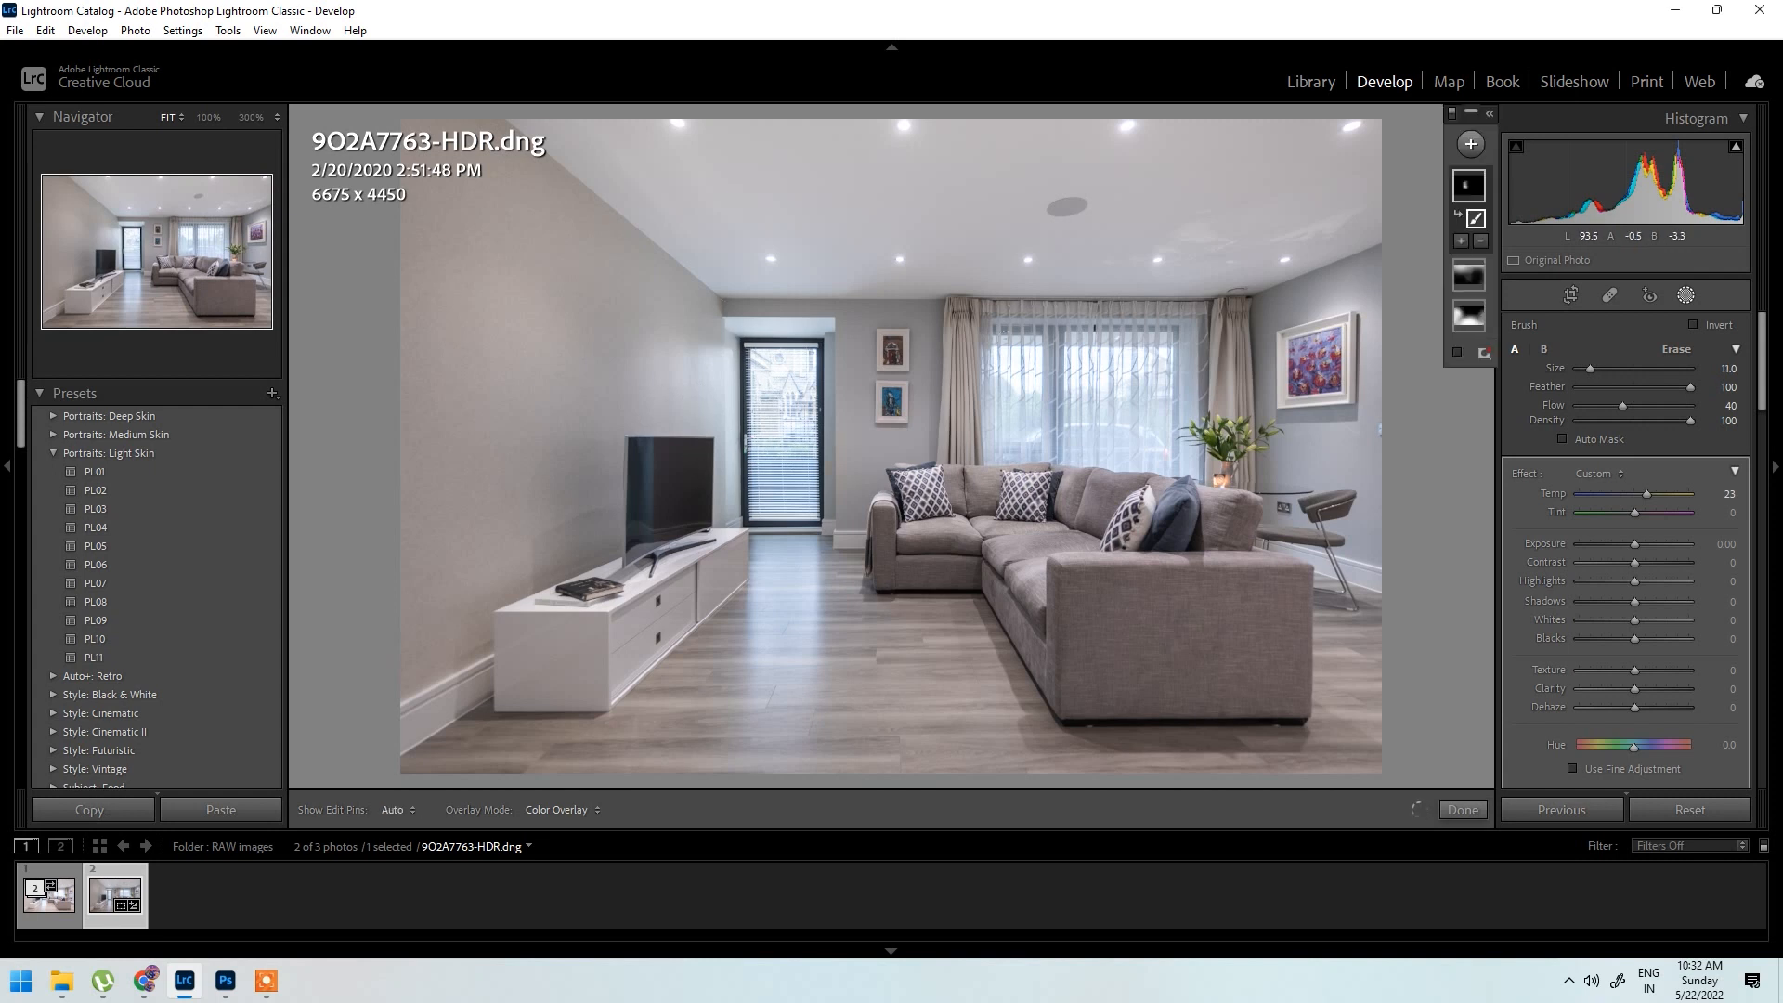
Step: Extend the brush mask over the door and window area with a larger brush, and set its Tint to 16 and Highlights to -88
scroll(735, 343, "up", 2)
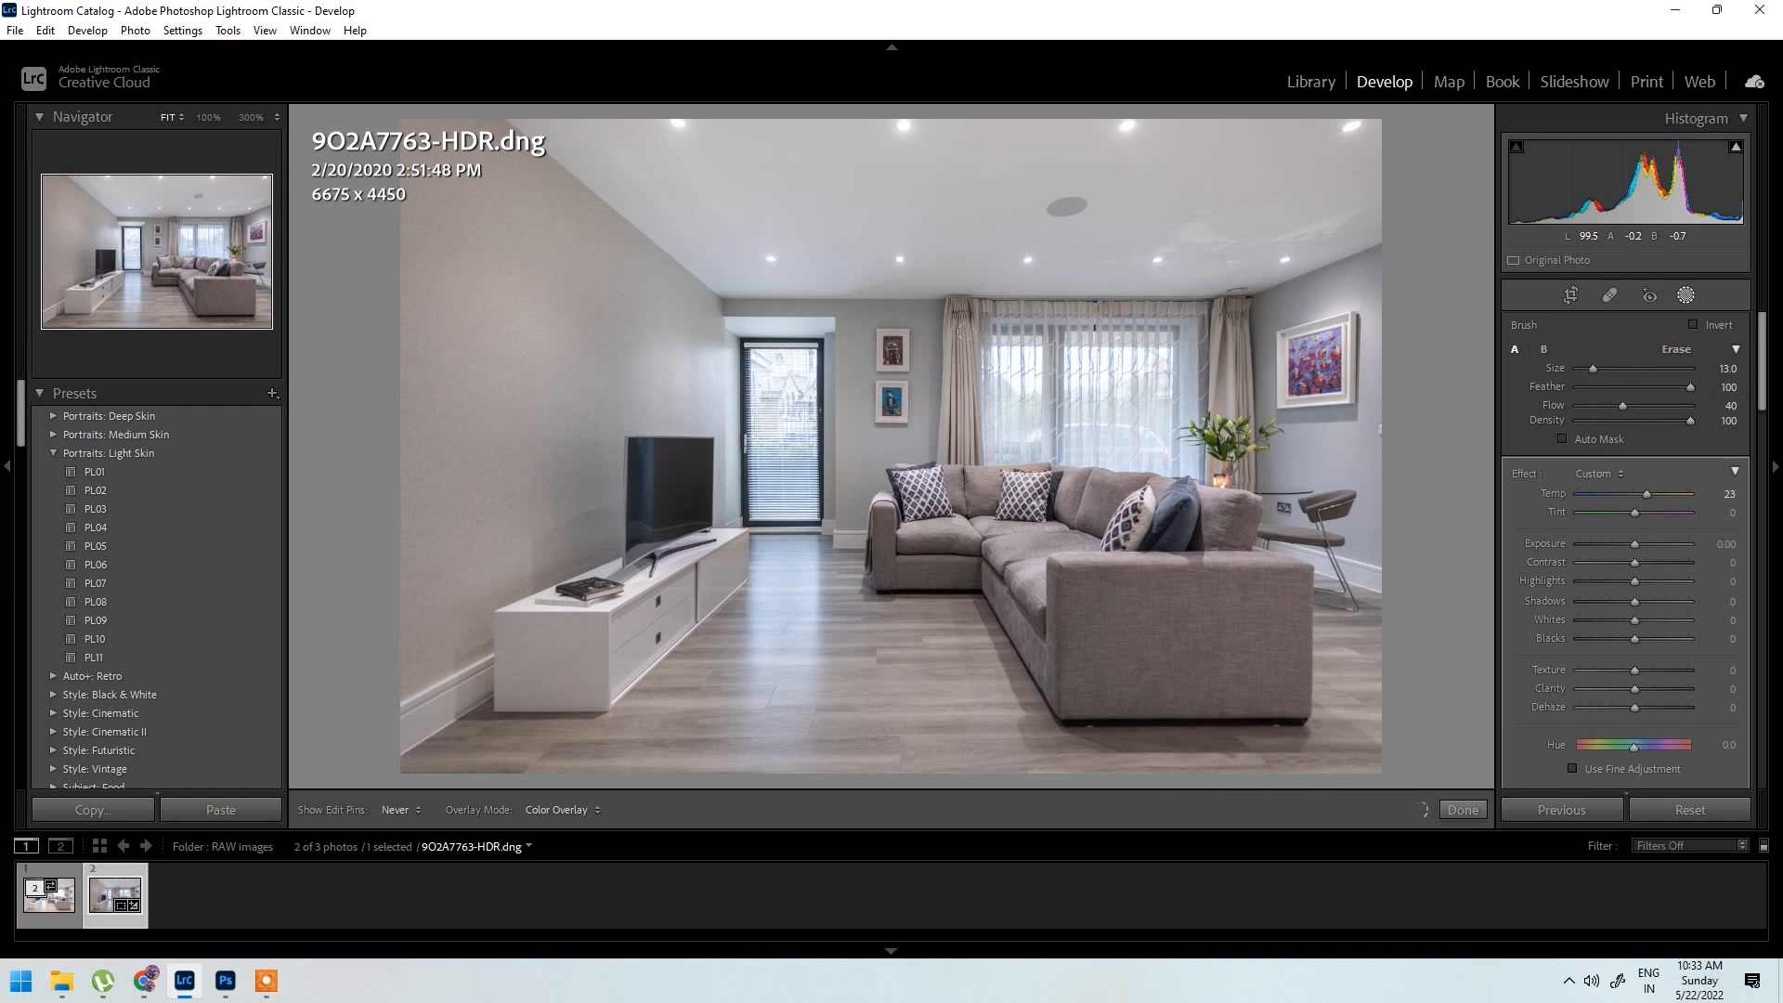
scroll(735, 342, "up", 1)
scroll(736, 343, "up", 4)
scroll(1013, 363, "up", 3)
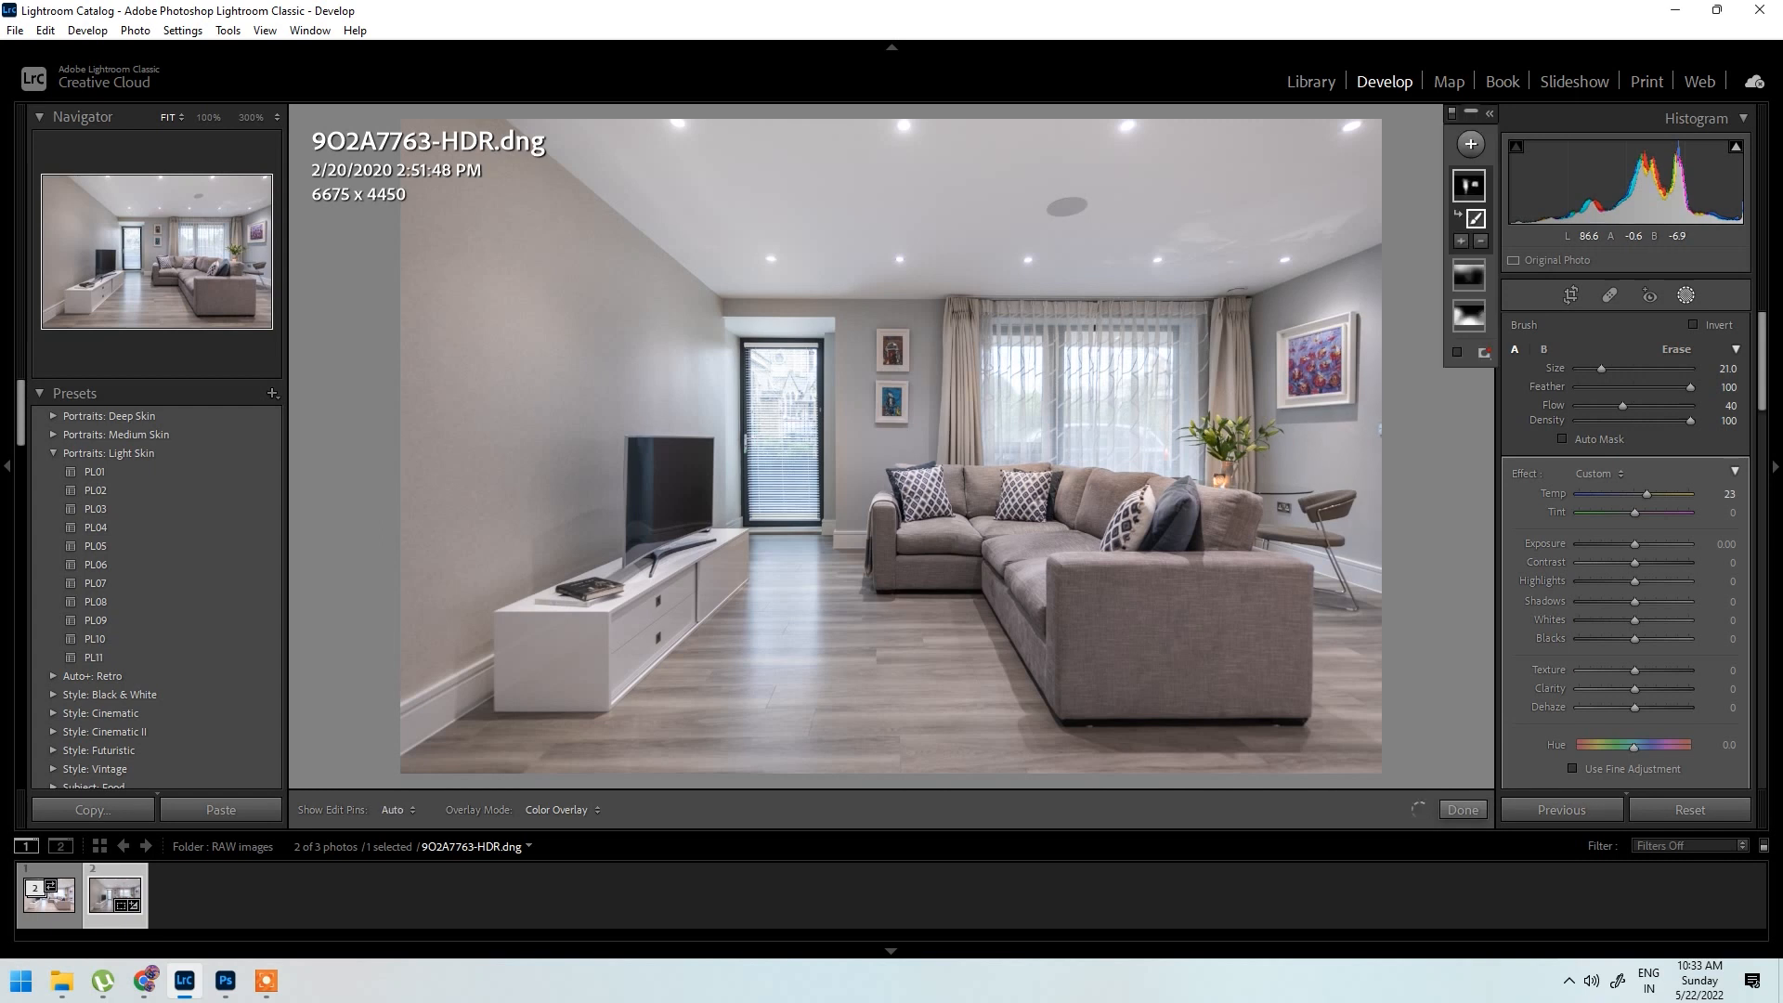
left_click(736, 343)
mouse_move(1470, 193)
left_click_drag(1599, 585, 1547, 572)
Step: Switch to File Explorer and open the finished photo 9O2A7765 from the Edited Images folder as a reference
mouse_move(57, 996)
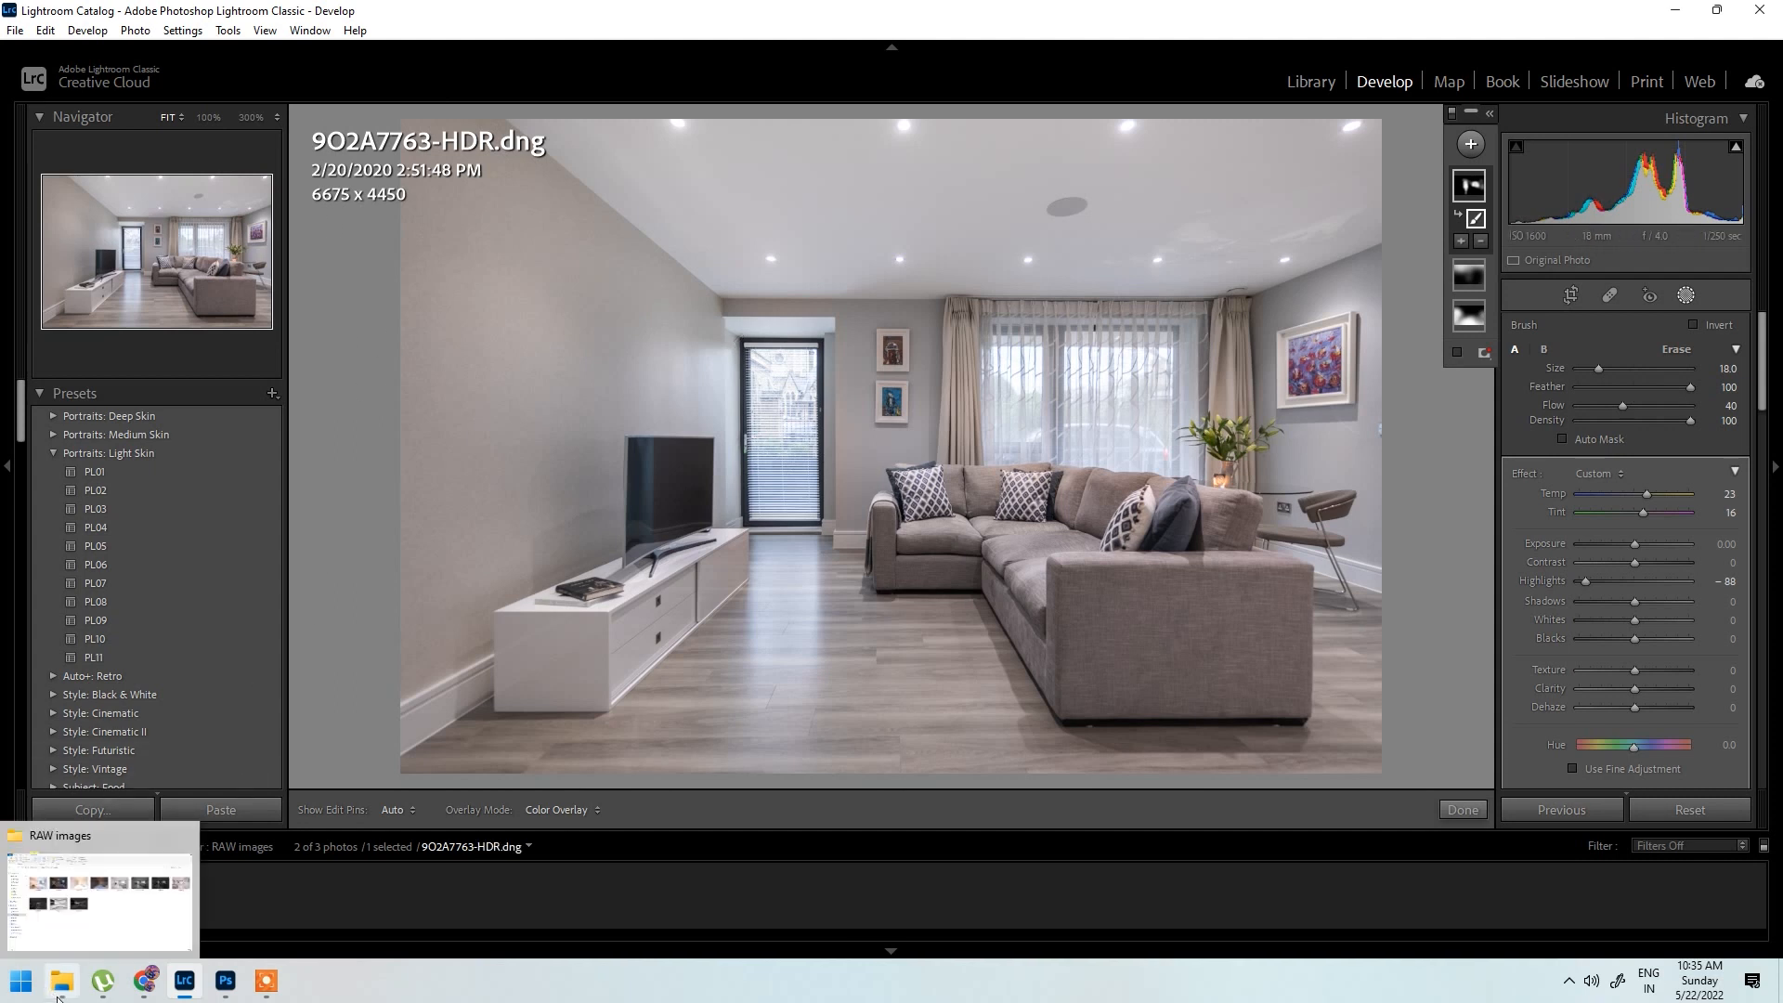
left_click(82, 901)
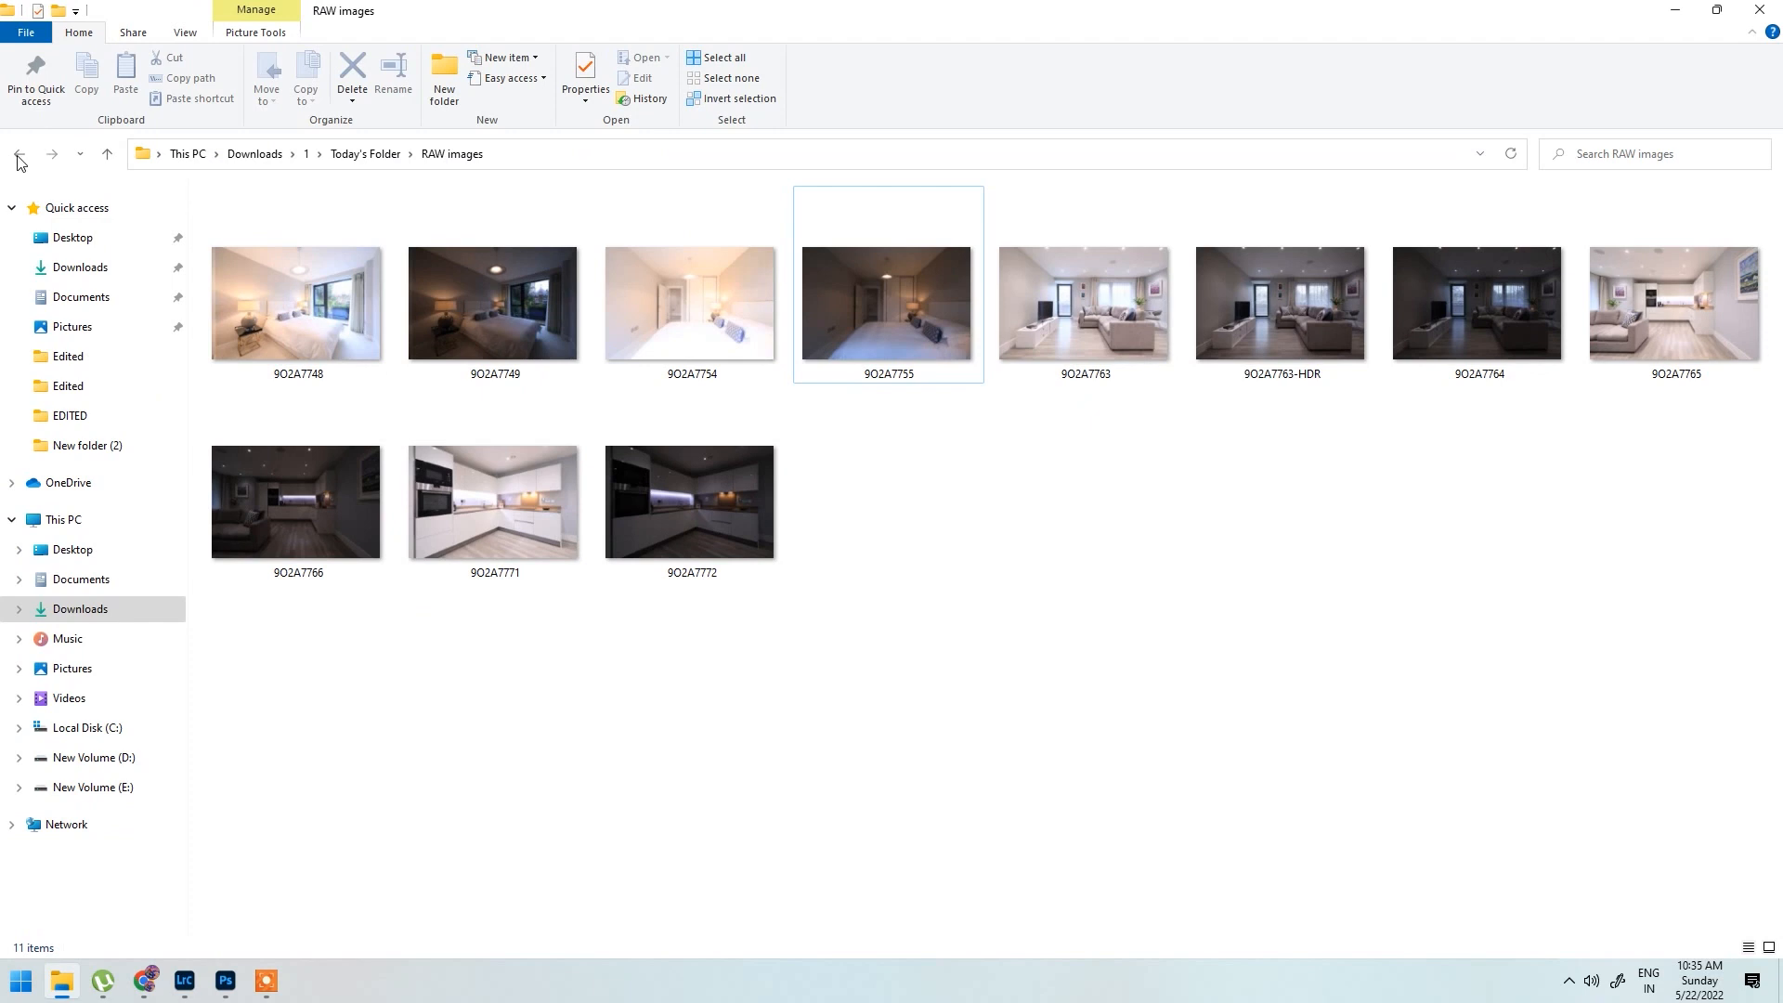
left_click(19, 158)
double_click(264, 271)
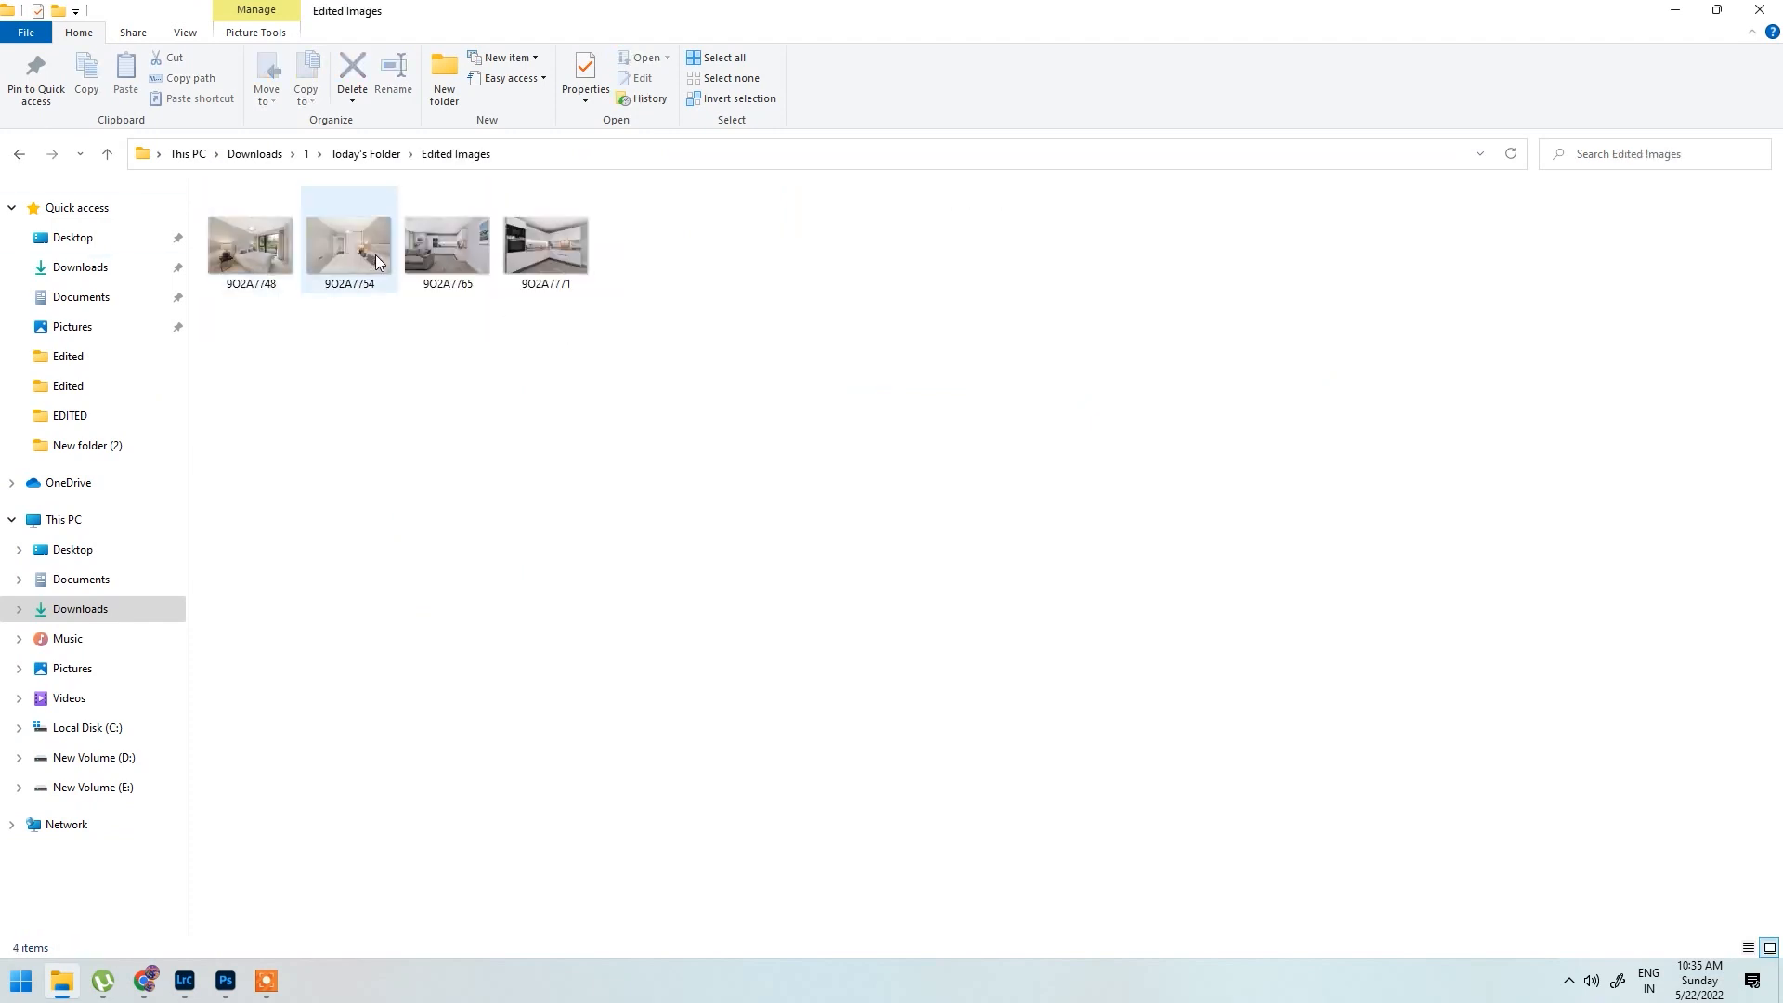
double_click(442, 242)
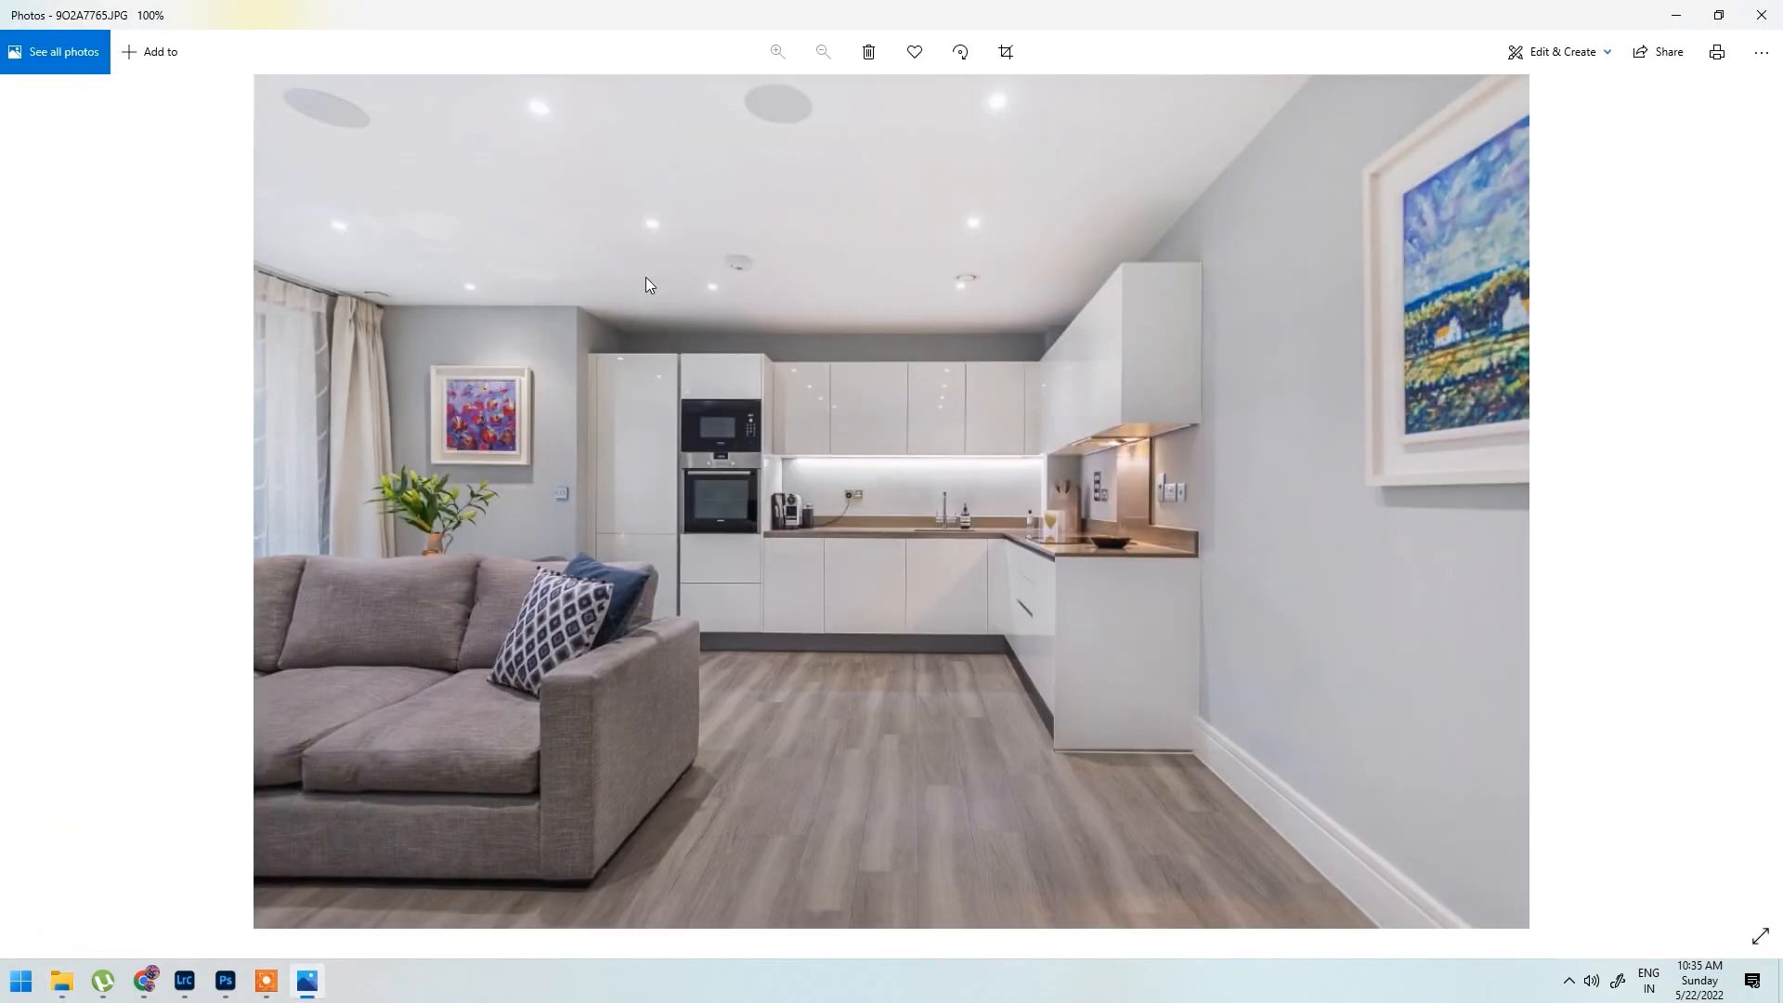
scroll(877, 293, "down", 1)
scroll(877, 293, "up", 1)
Step: Switch between Lightroom Classic and the Photos app to compare the living room edit with the reference photo 9O2A7765.JPG
left_click(184, 980)
left_click(182, 985)
left_click(182, 984)
left_click(182, 984)
left_click(182, 984)
left_click(182, 984)
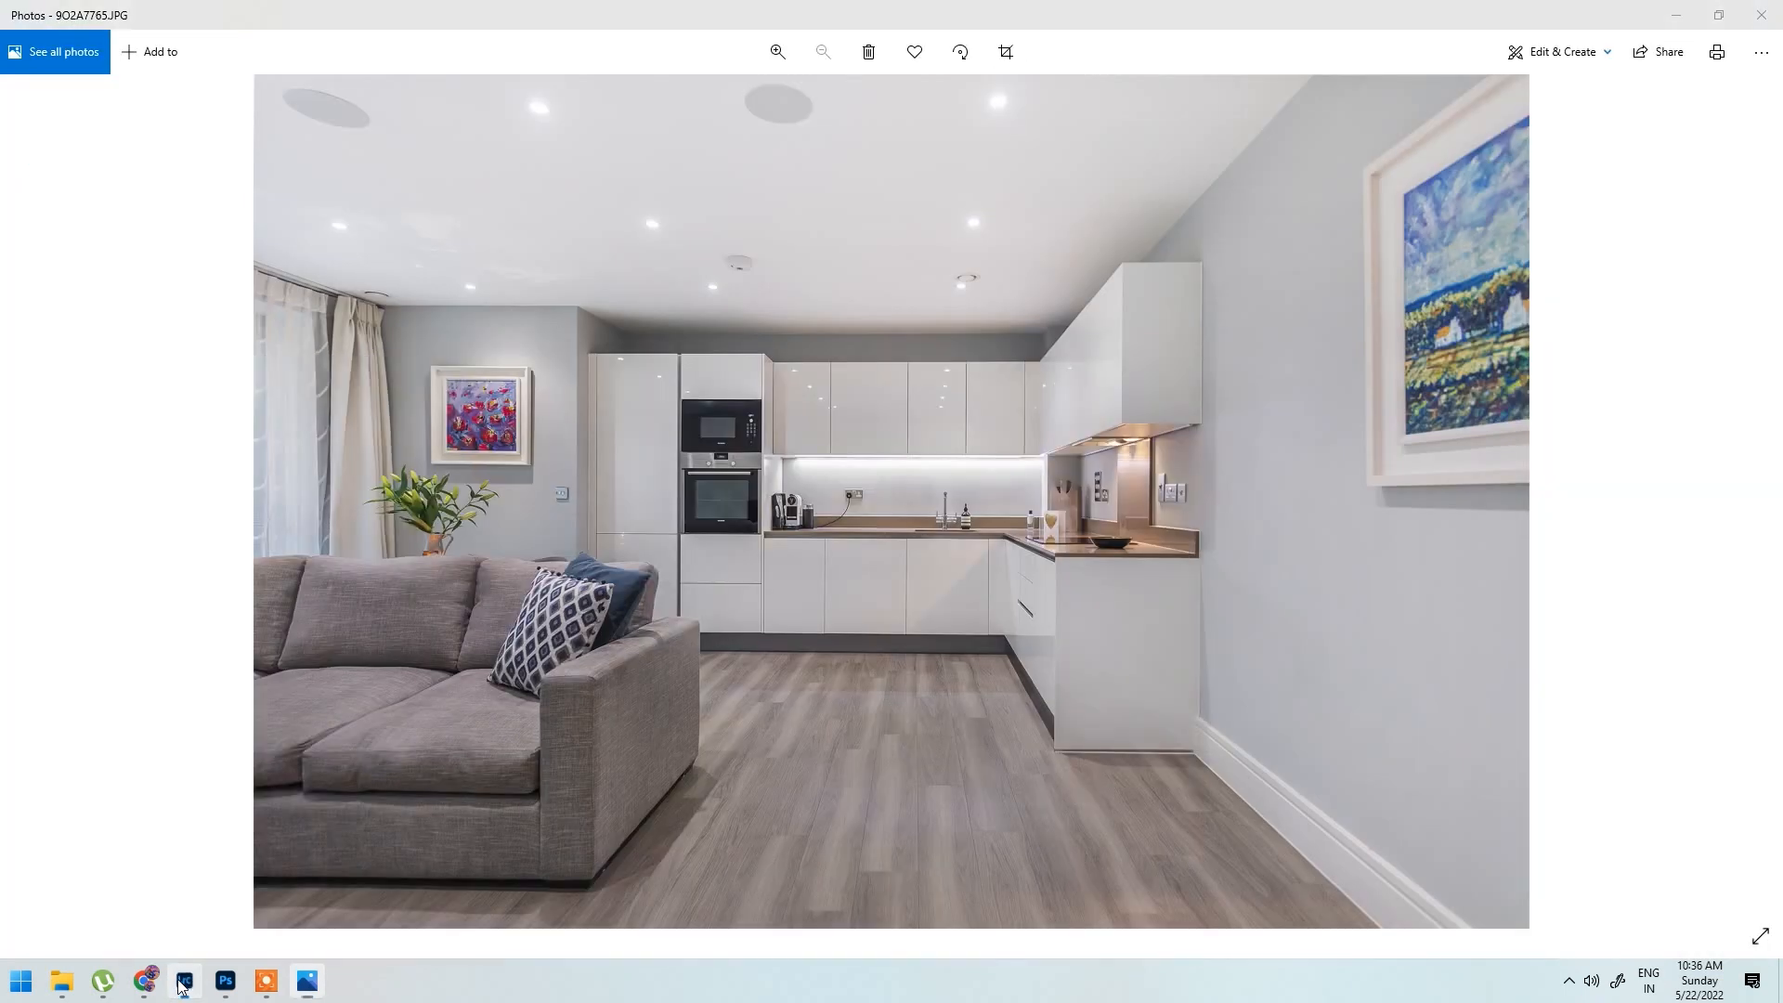
left_click(182, 985)
left_click(182, 985)
left_click(182, 984)
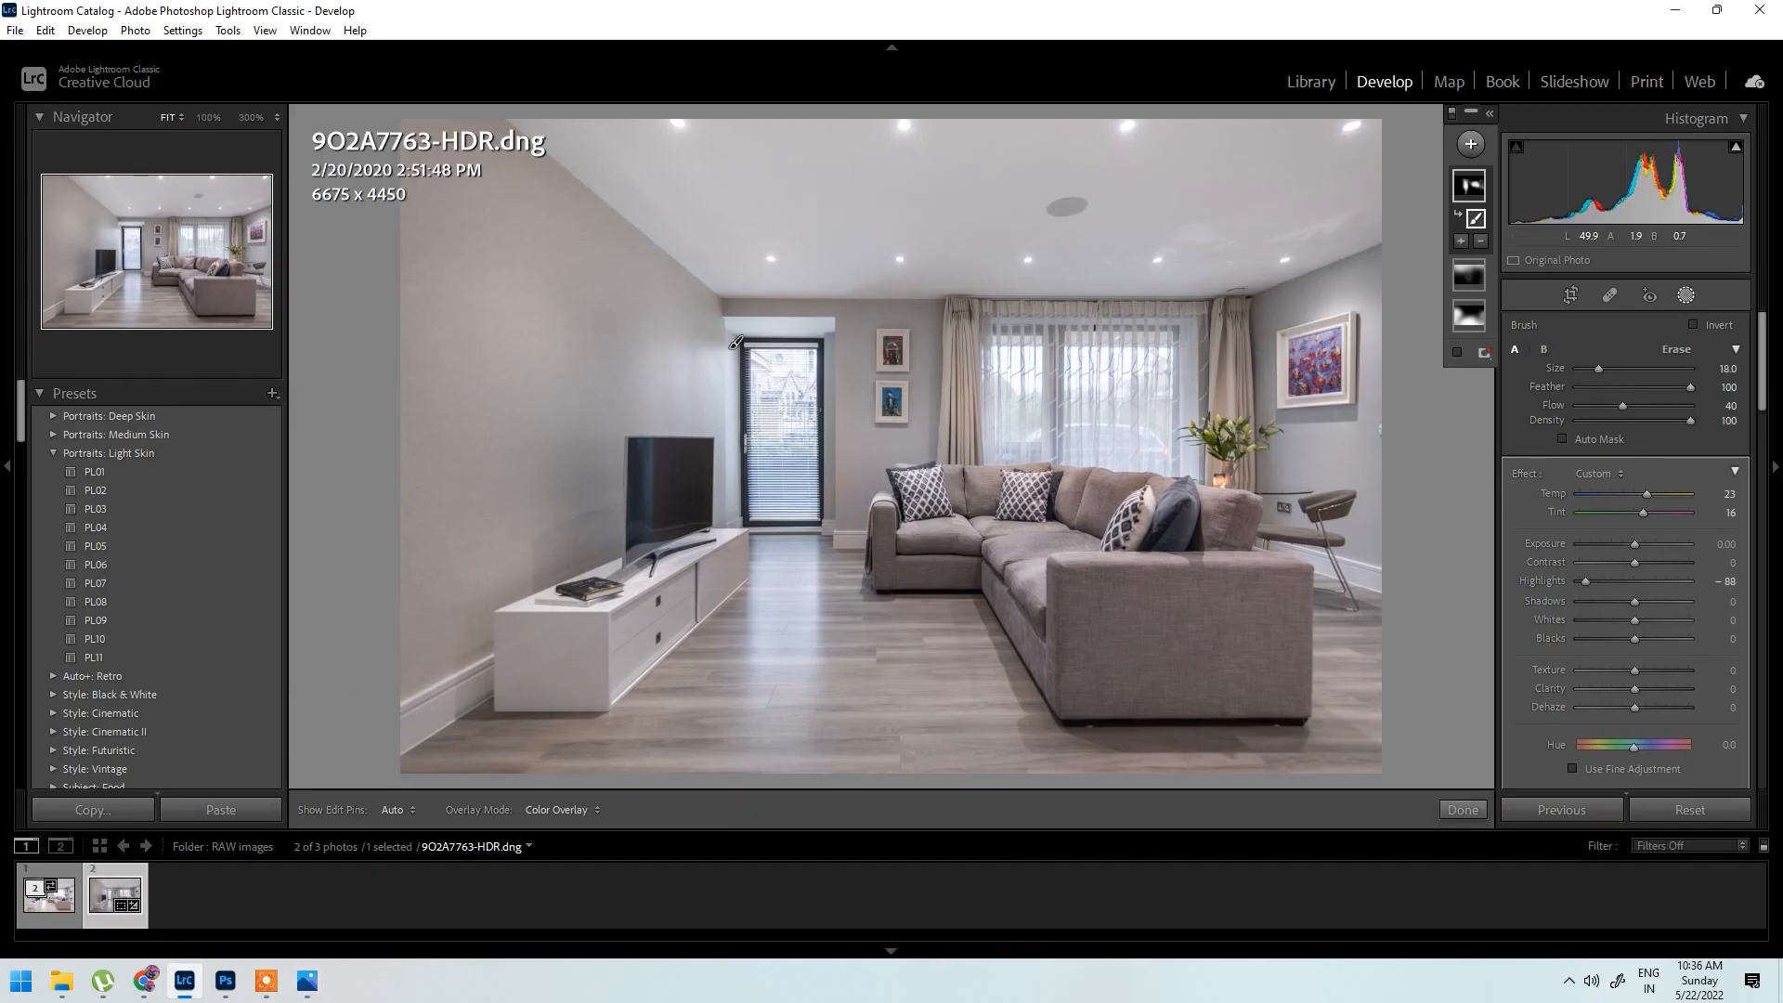
scroll(735, 344, "up", 1)
left_click(314, 989)
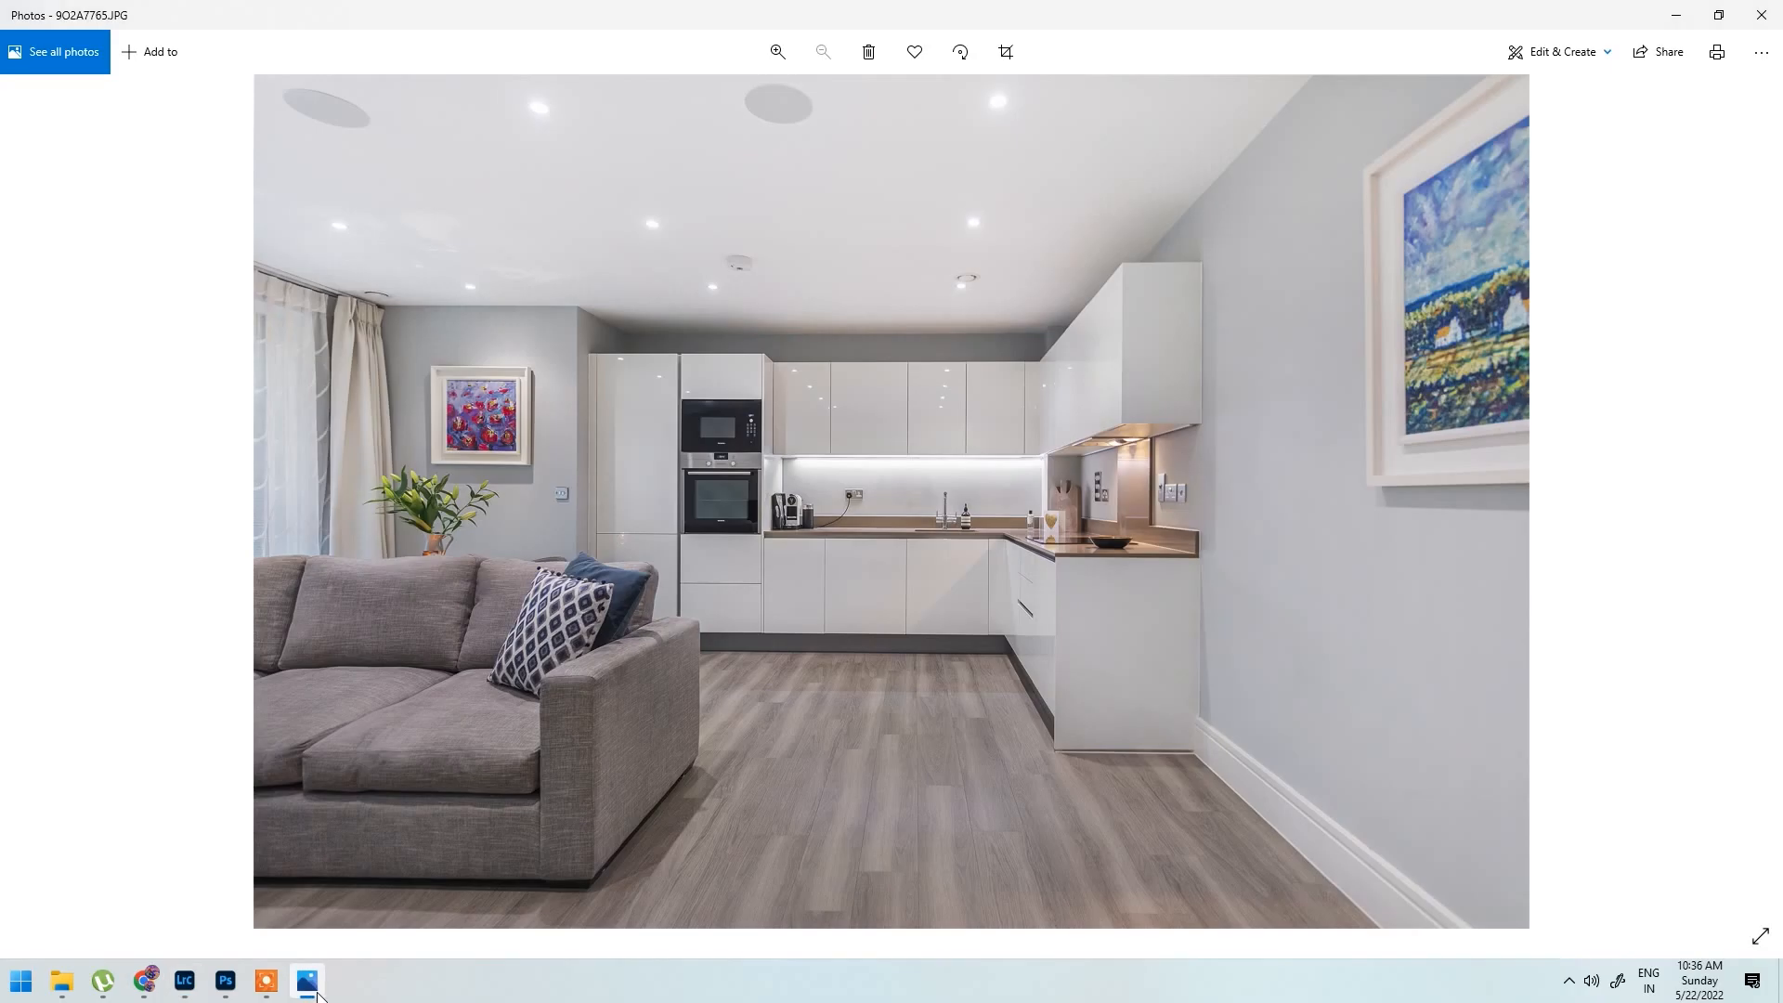
left_click(318, 992)
left_click(318, 991)
left_click(319, 992)
left_click(309, 984)
left_click(325, 994)
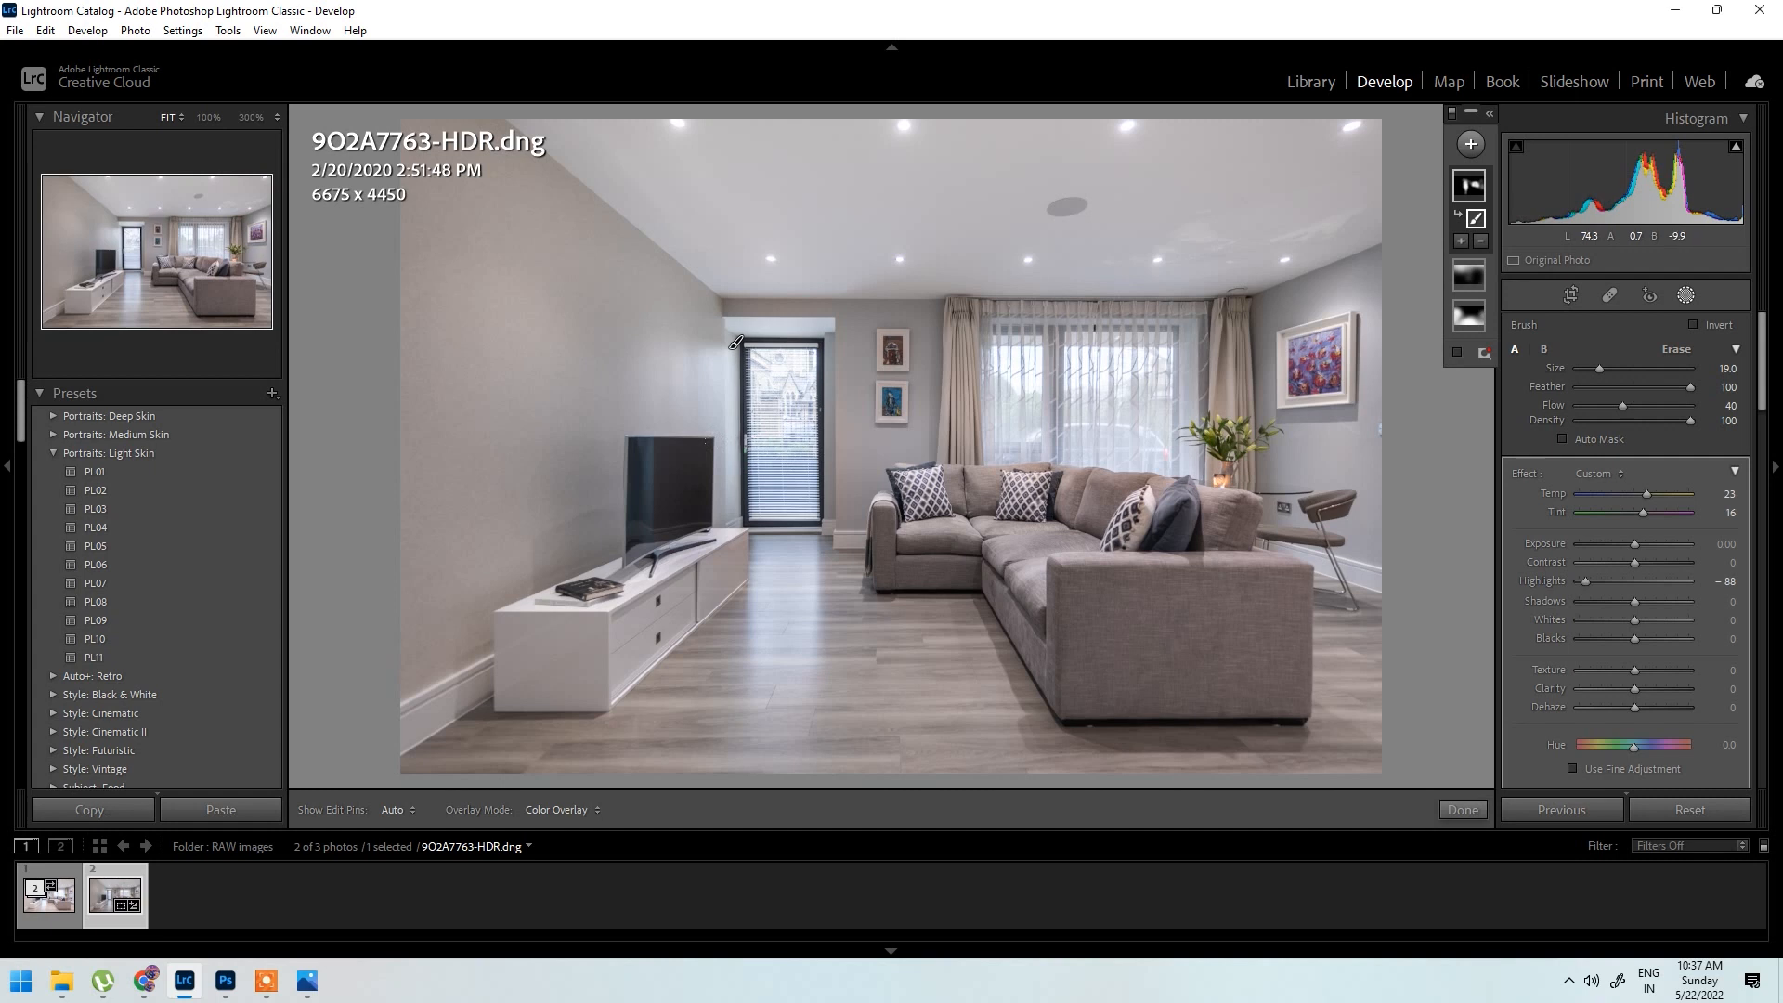
Step: Export the HDR photo to the Edited subfolder as an sRGB JPEG at quality 100 and 300 pixels per inch
right_click(111, 898)
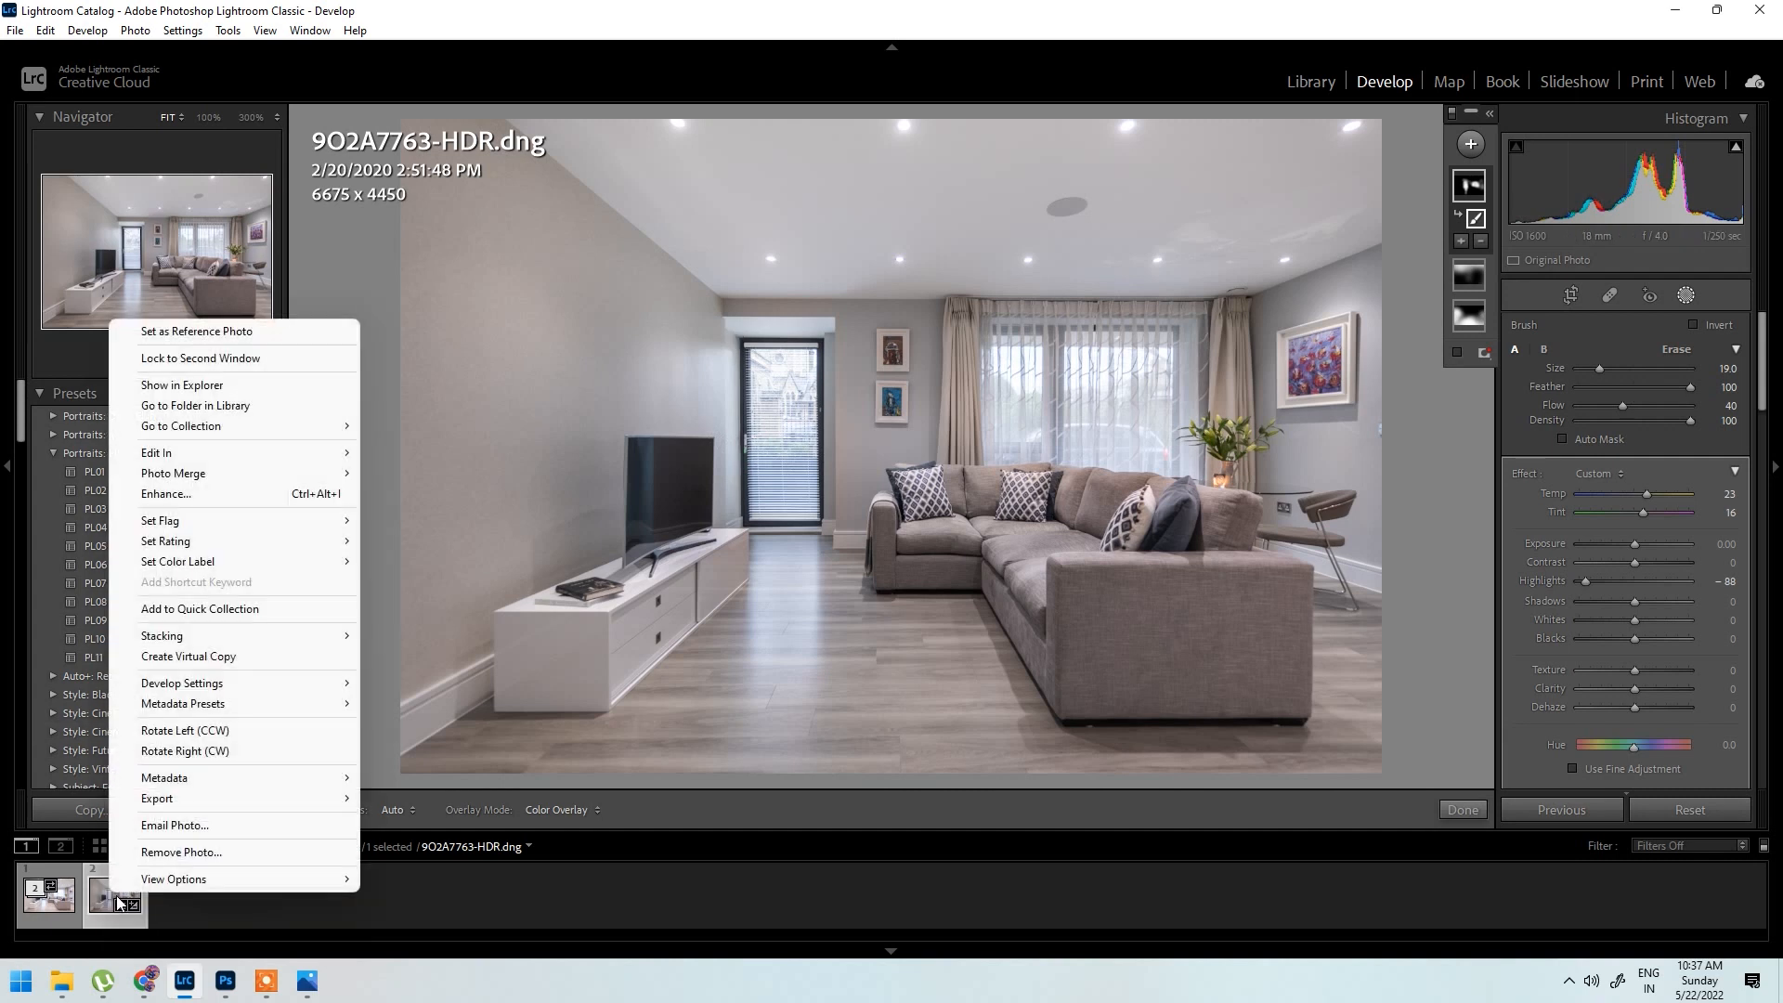
mouse_move(295, 804)
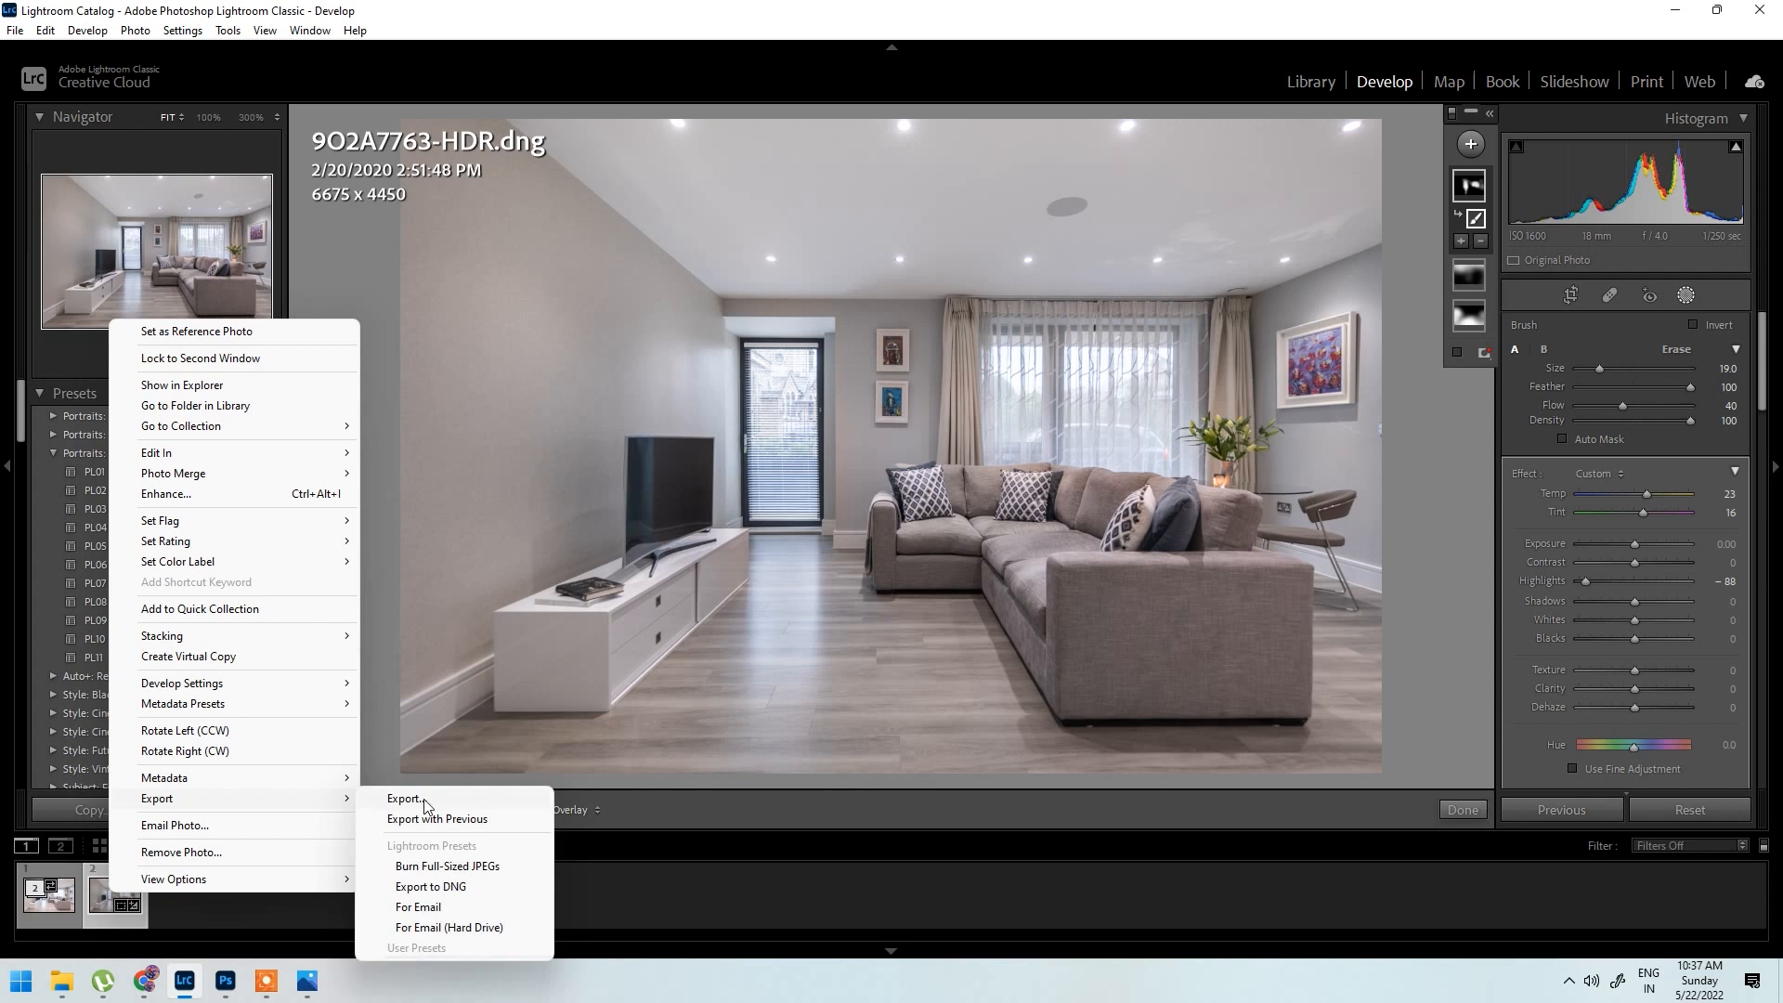
left_click(423, 799)
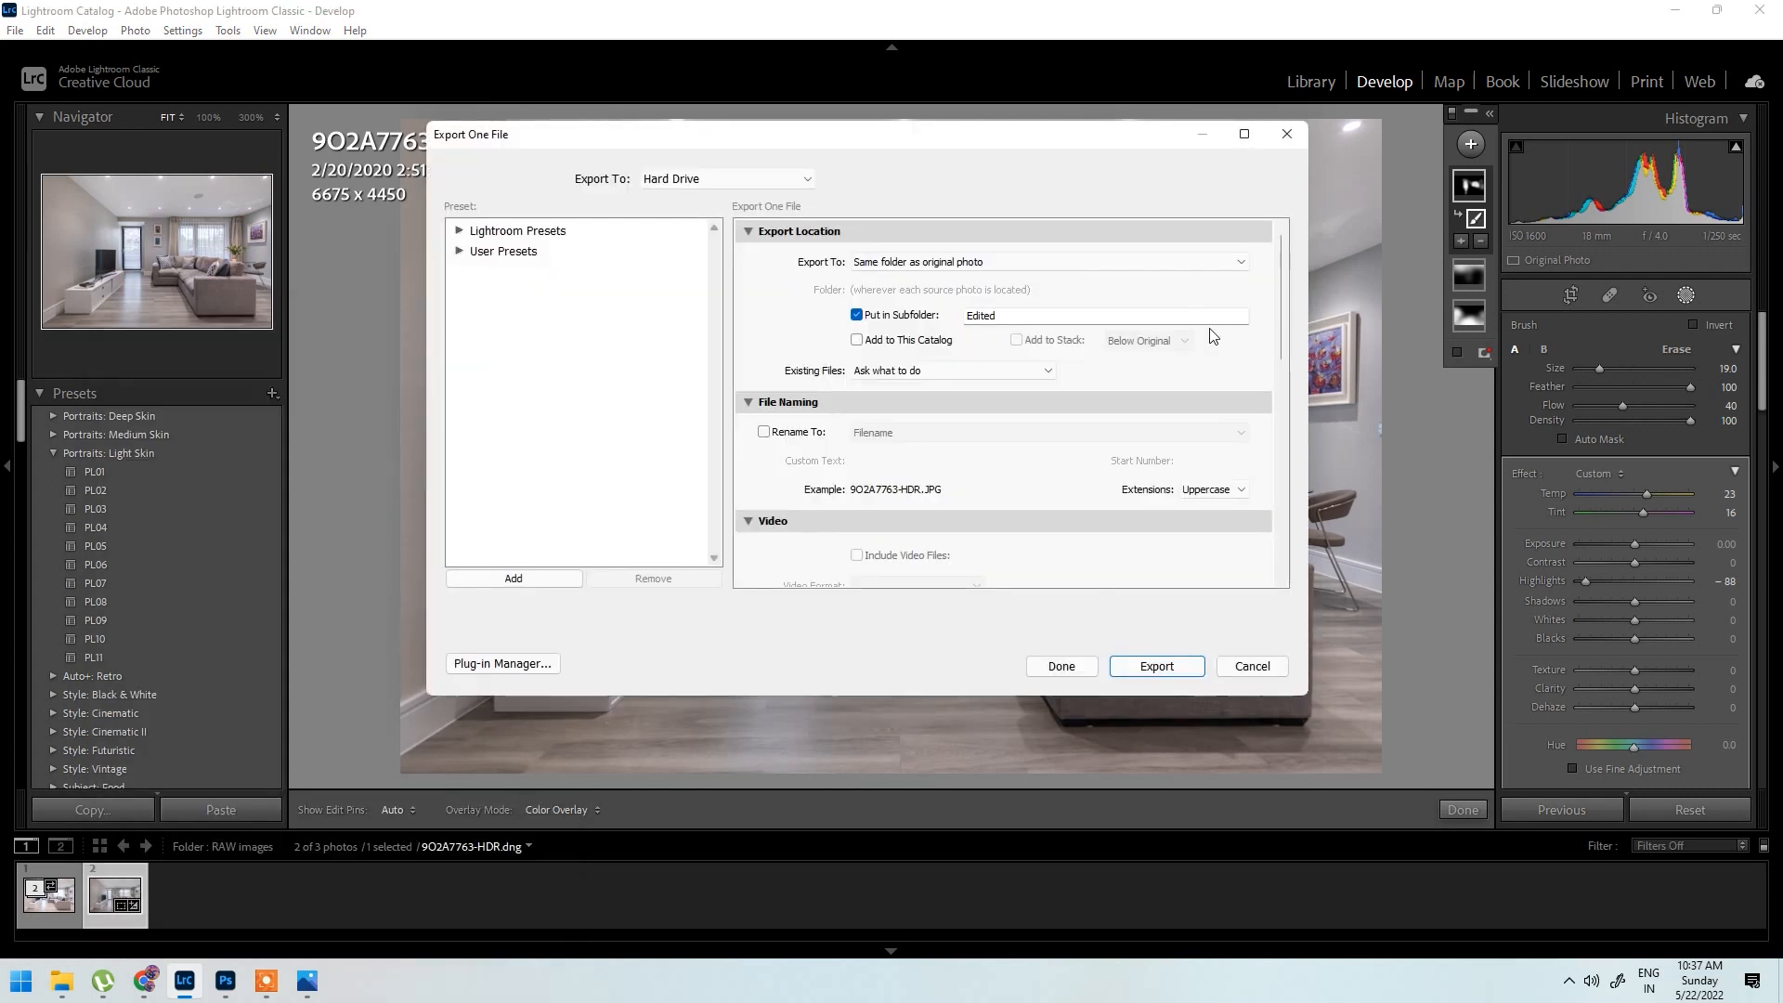
left_click_drag(1283, 287, 1278, 406)
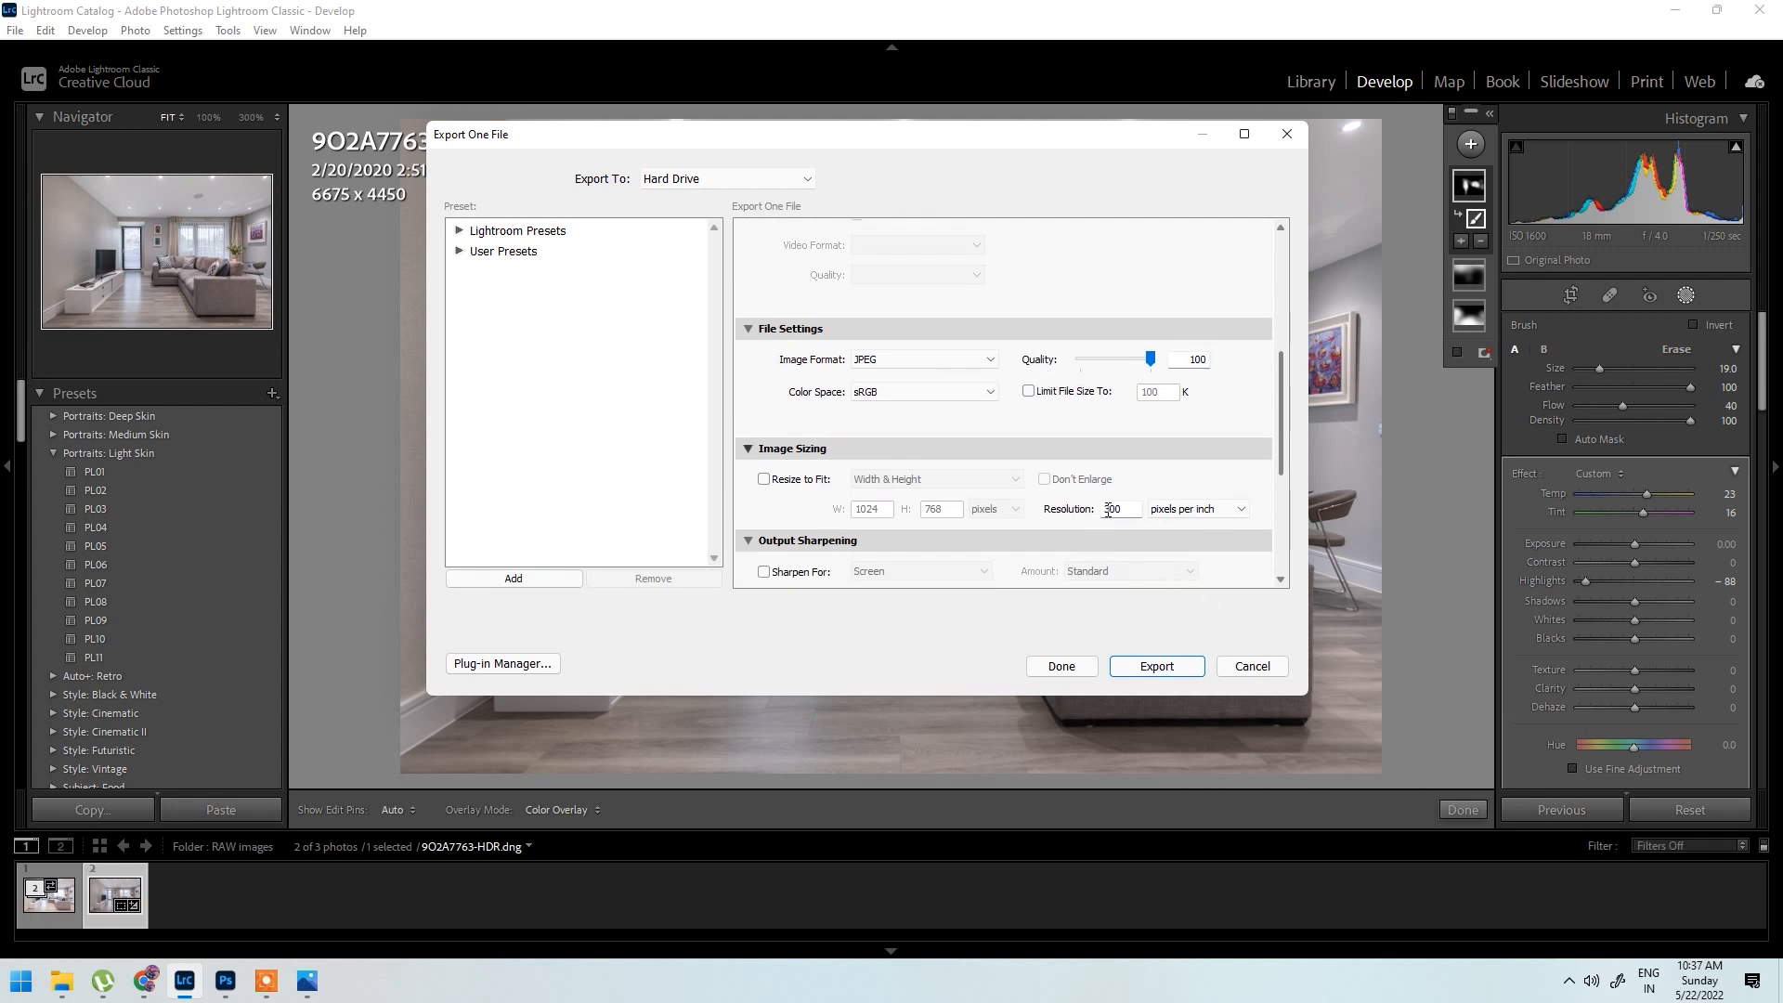
left_click_drag(1282, 434, 1278, 490)
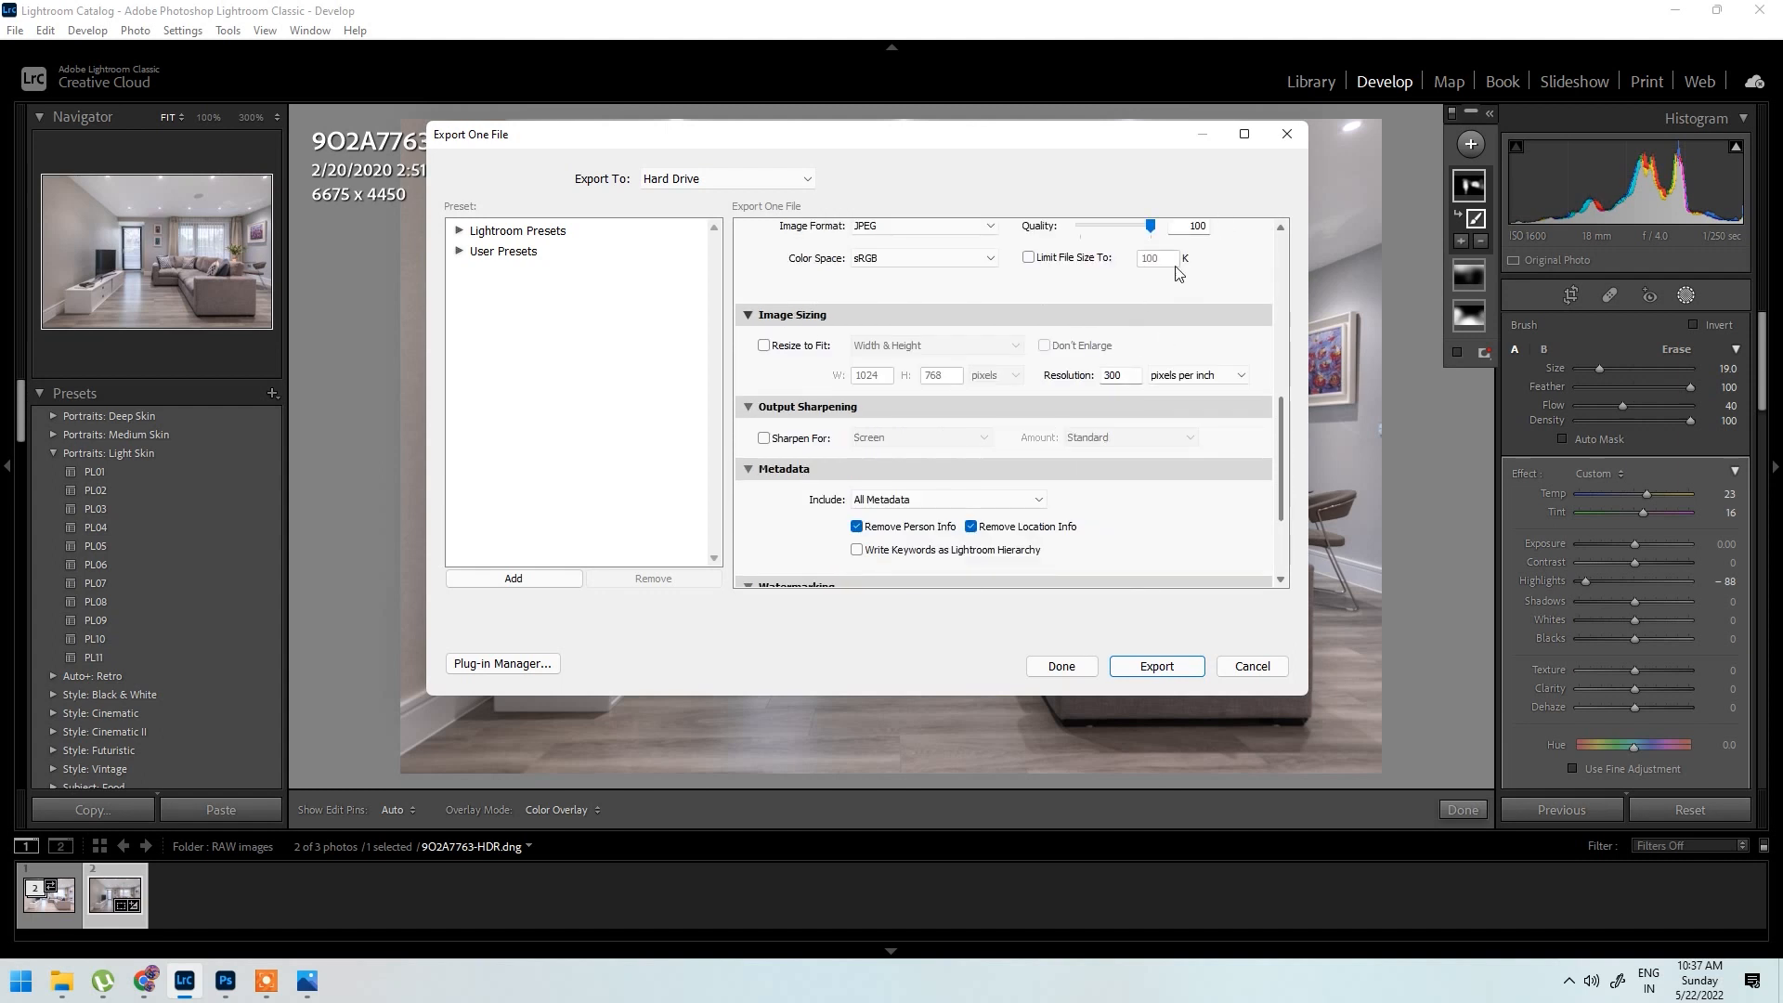
scroll(1279, 427, "up", 8)
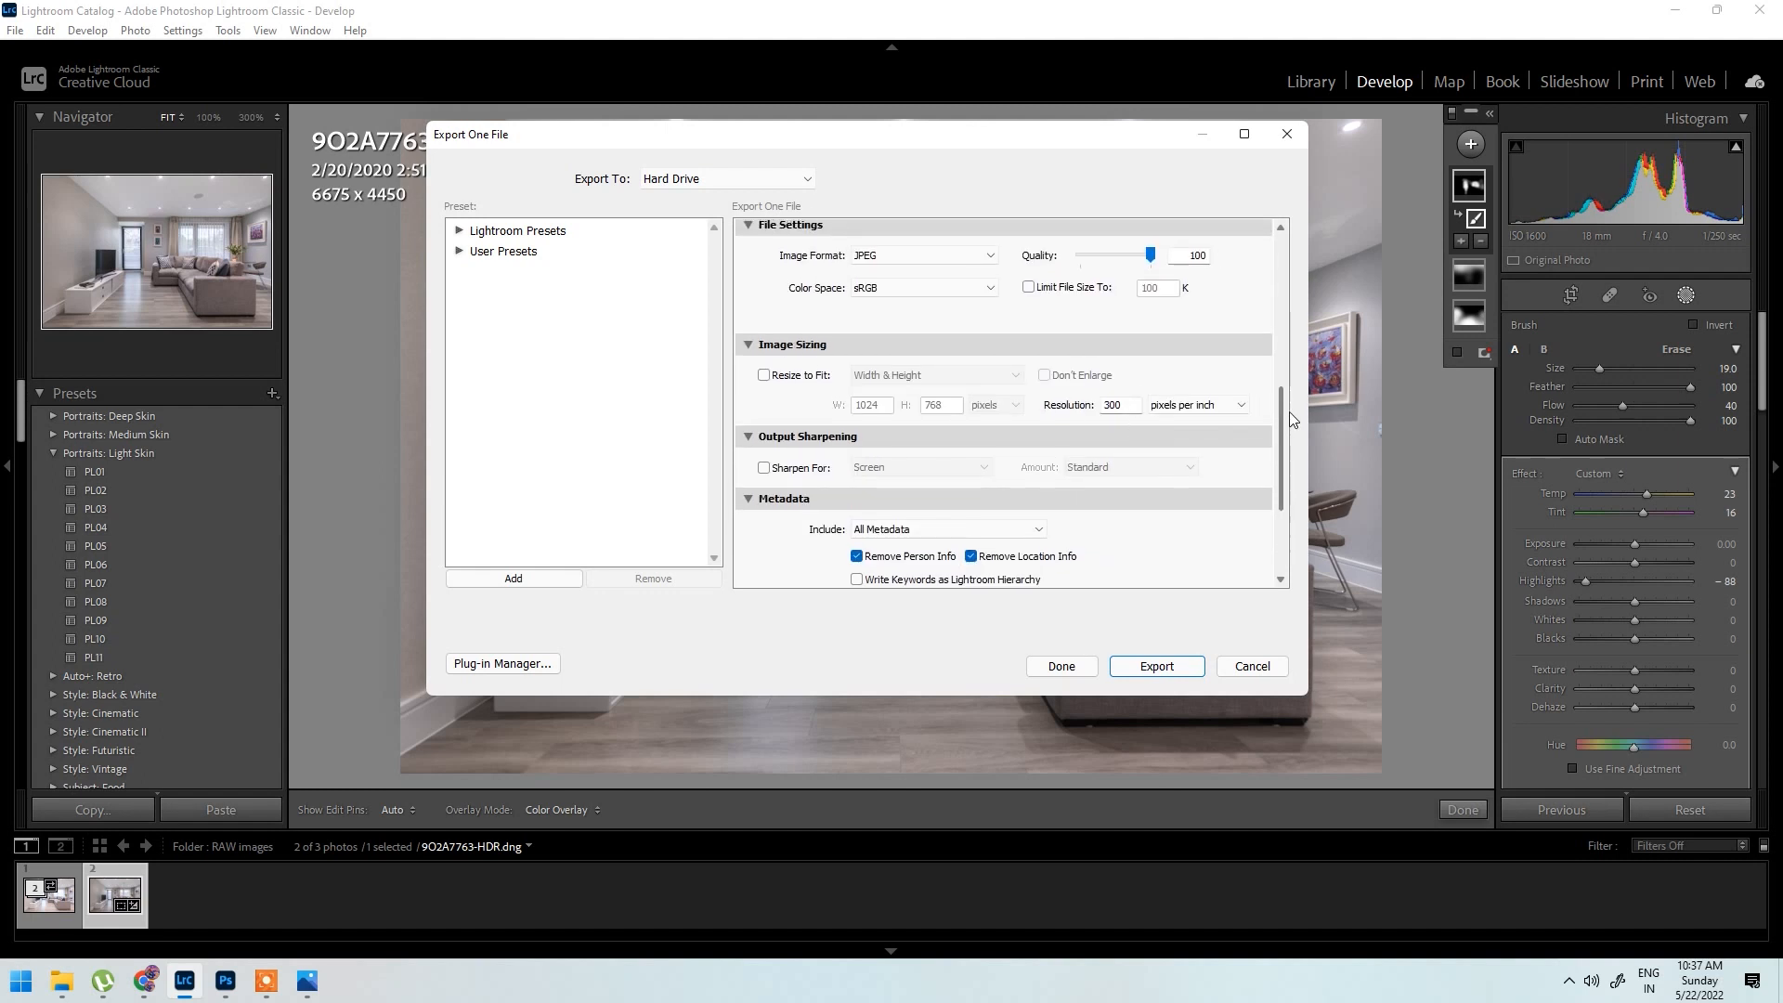
left_click(1160, 667)
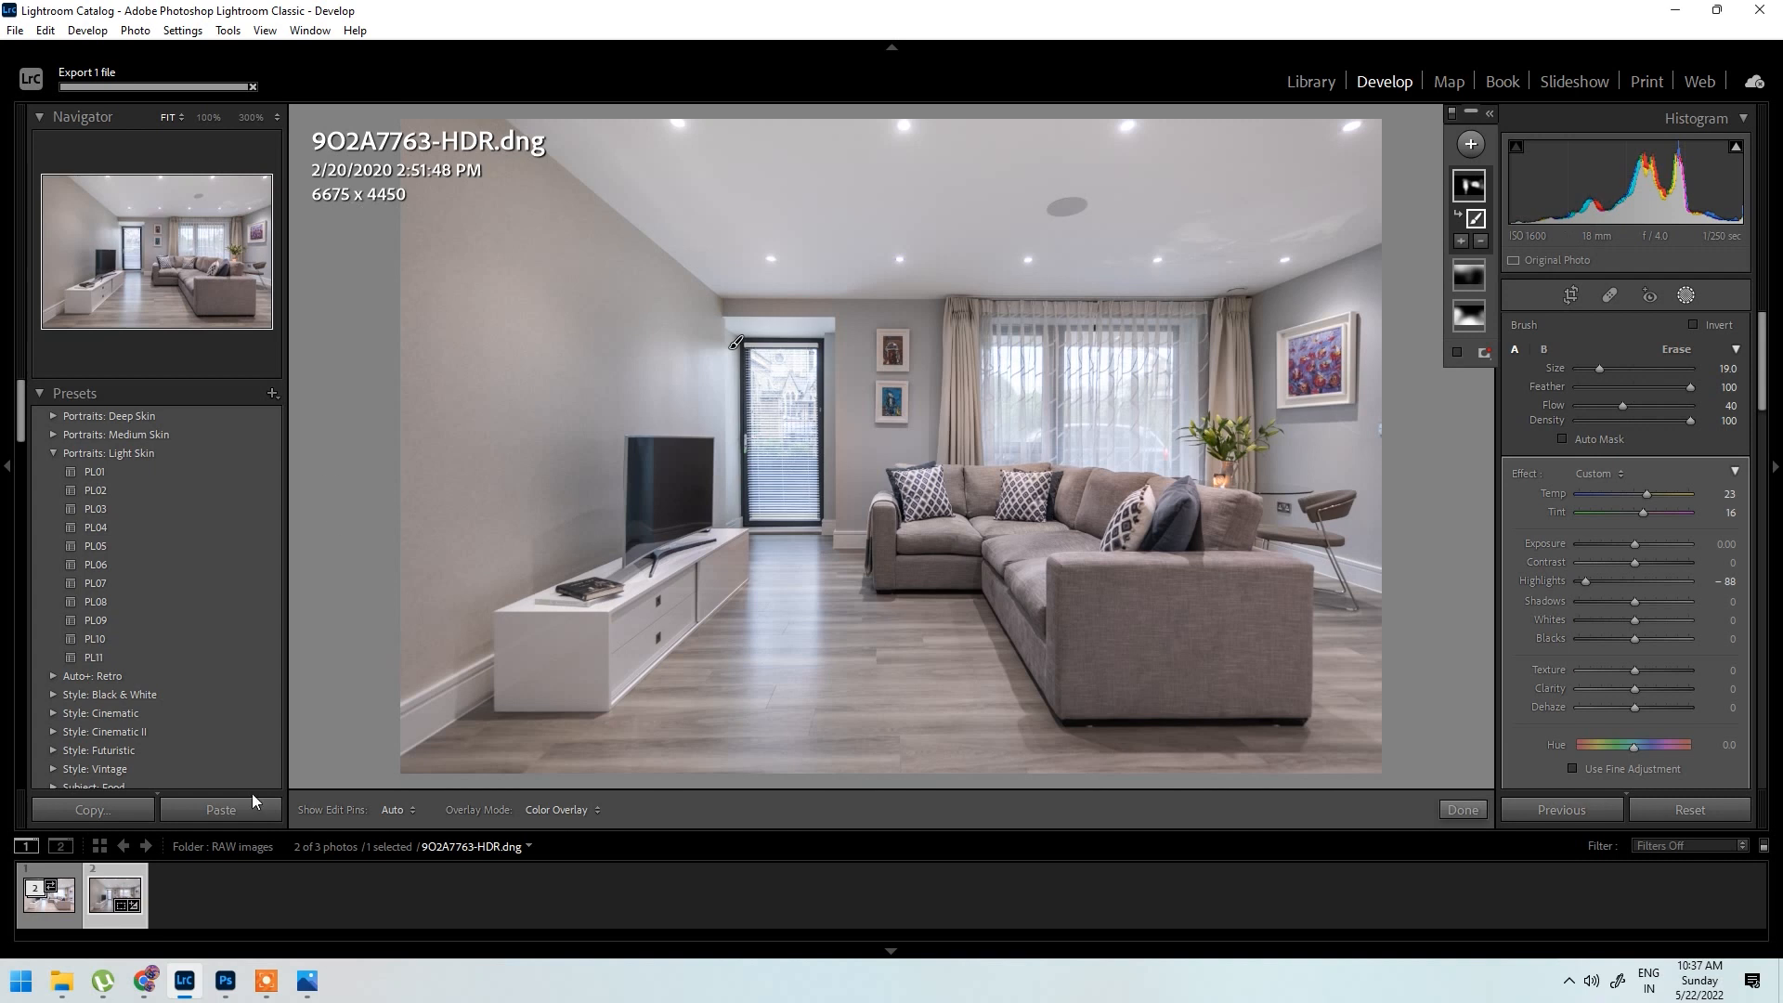
Step: Switch to File Explorer, view the exported 9O2A7763-HDR.JPG from the Edited folder inside RAW images, and close the viewer
left_click(61, 980)
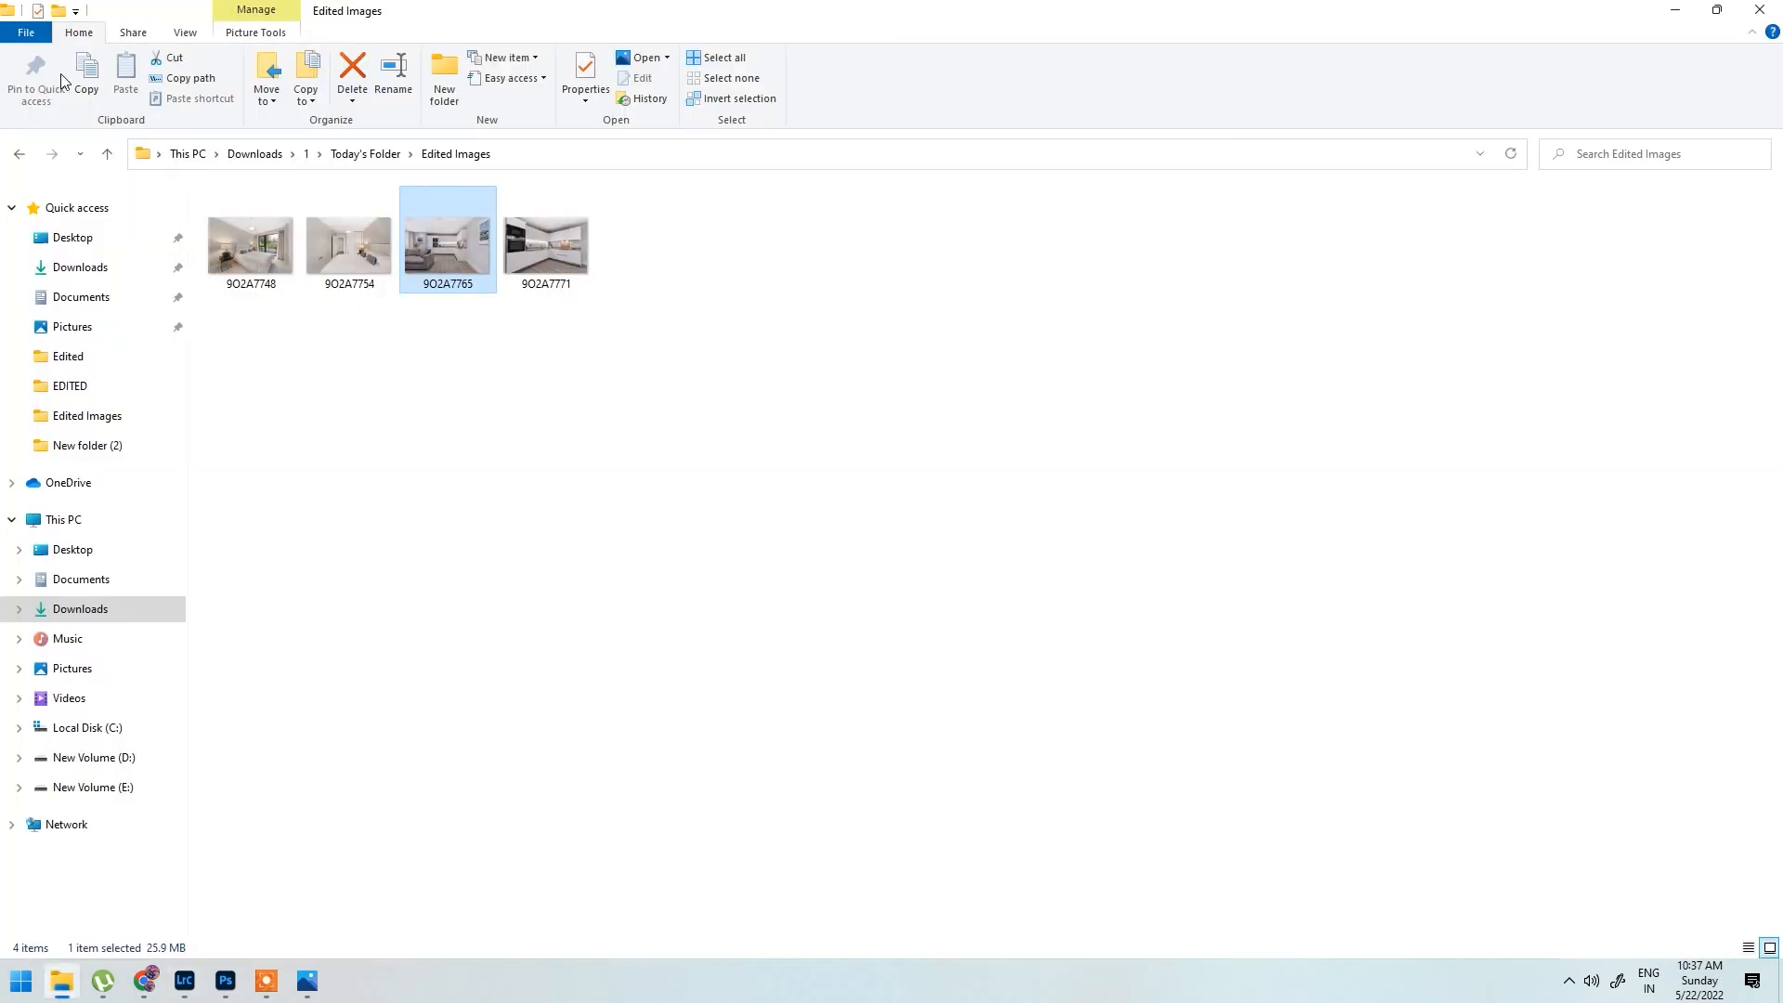
left_click(19, 153)
double_click(373, 241)
double_click(271, 249)
left_click(266, 262)
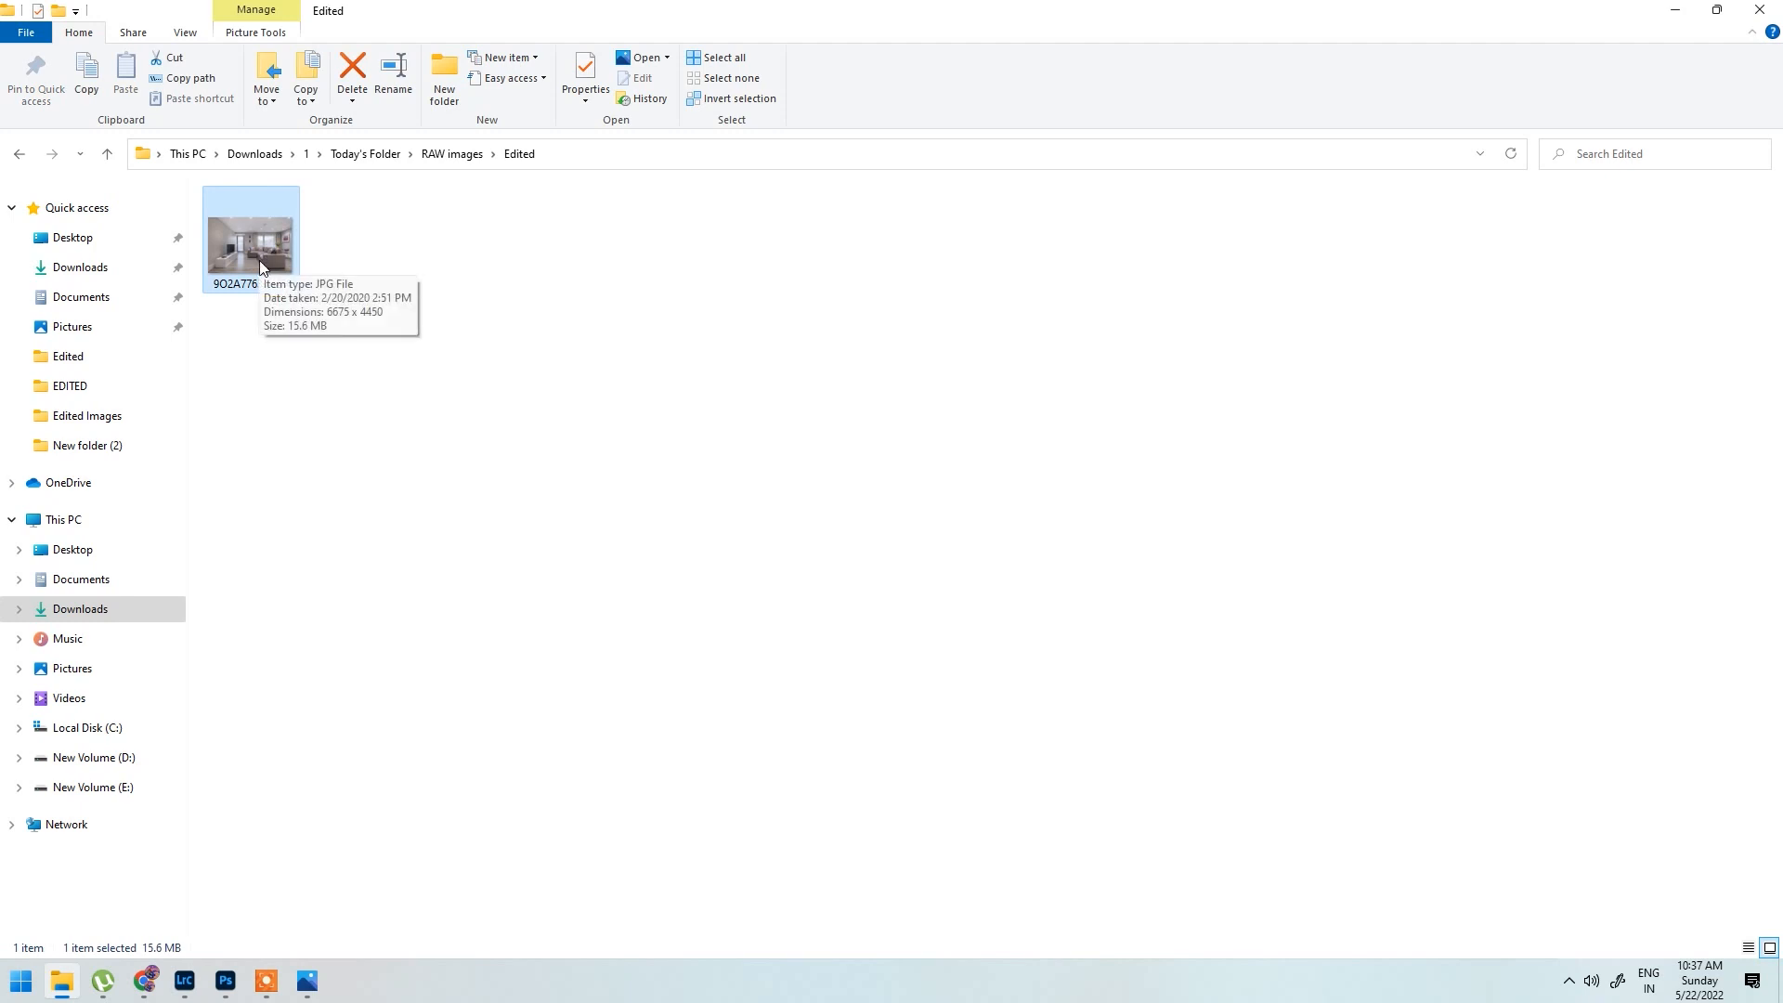
double_click(261, 261)
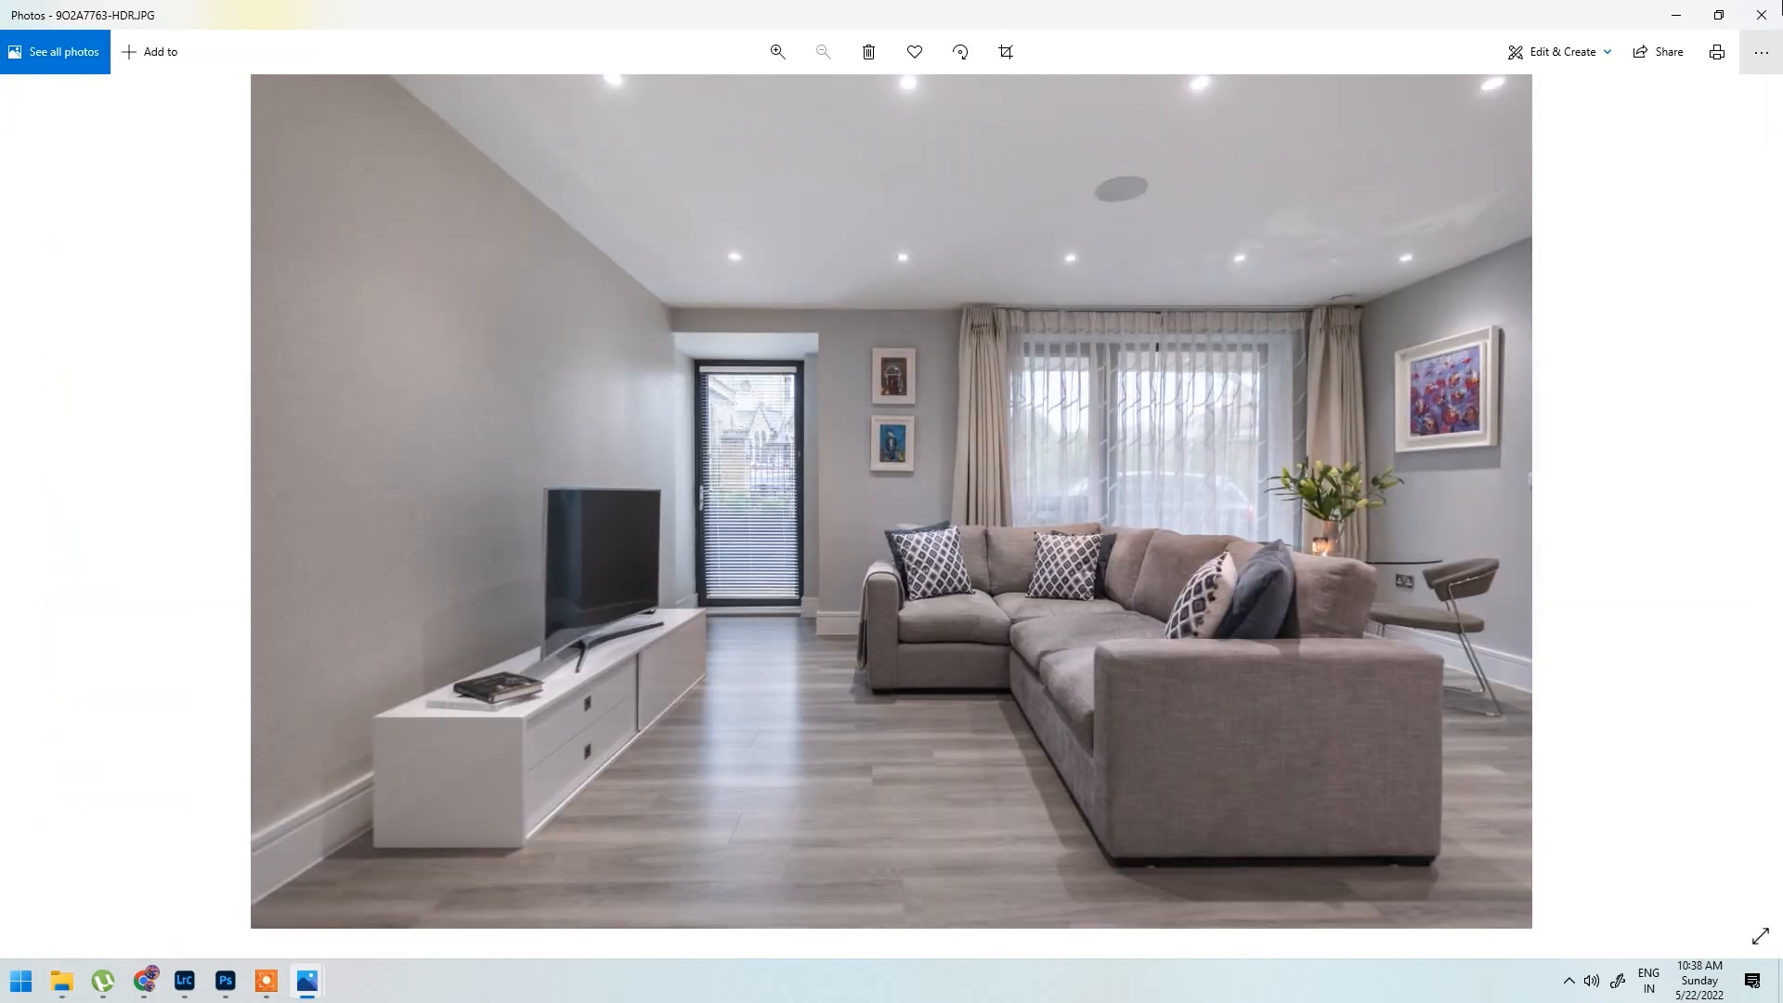
left_click(1761, 15)
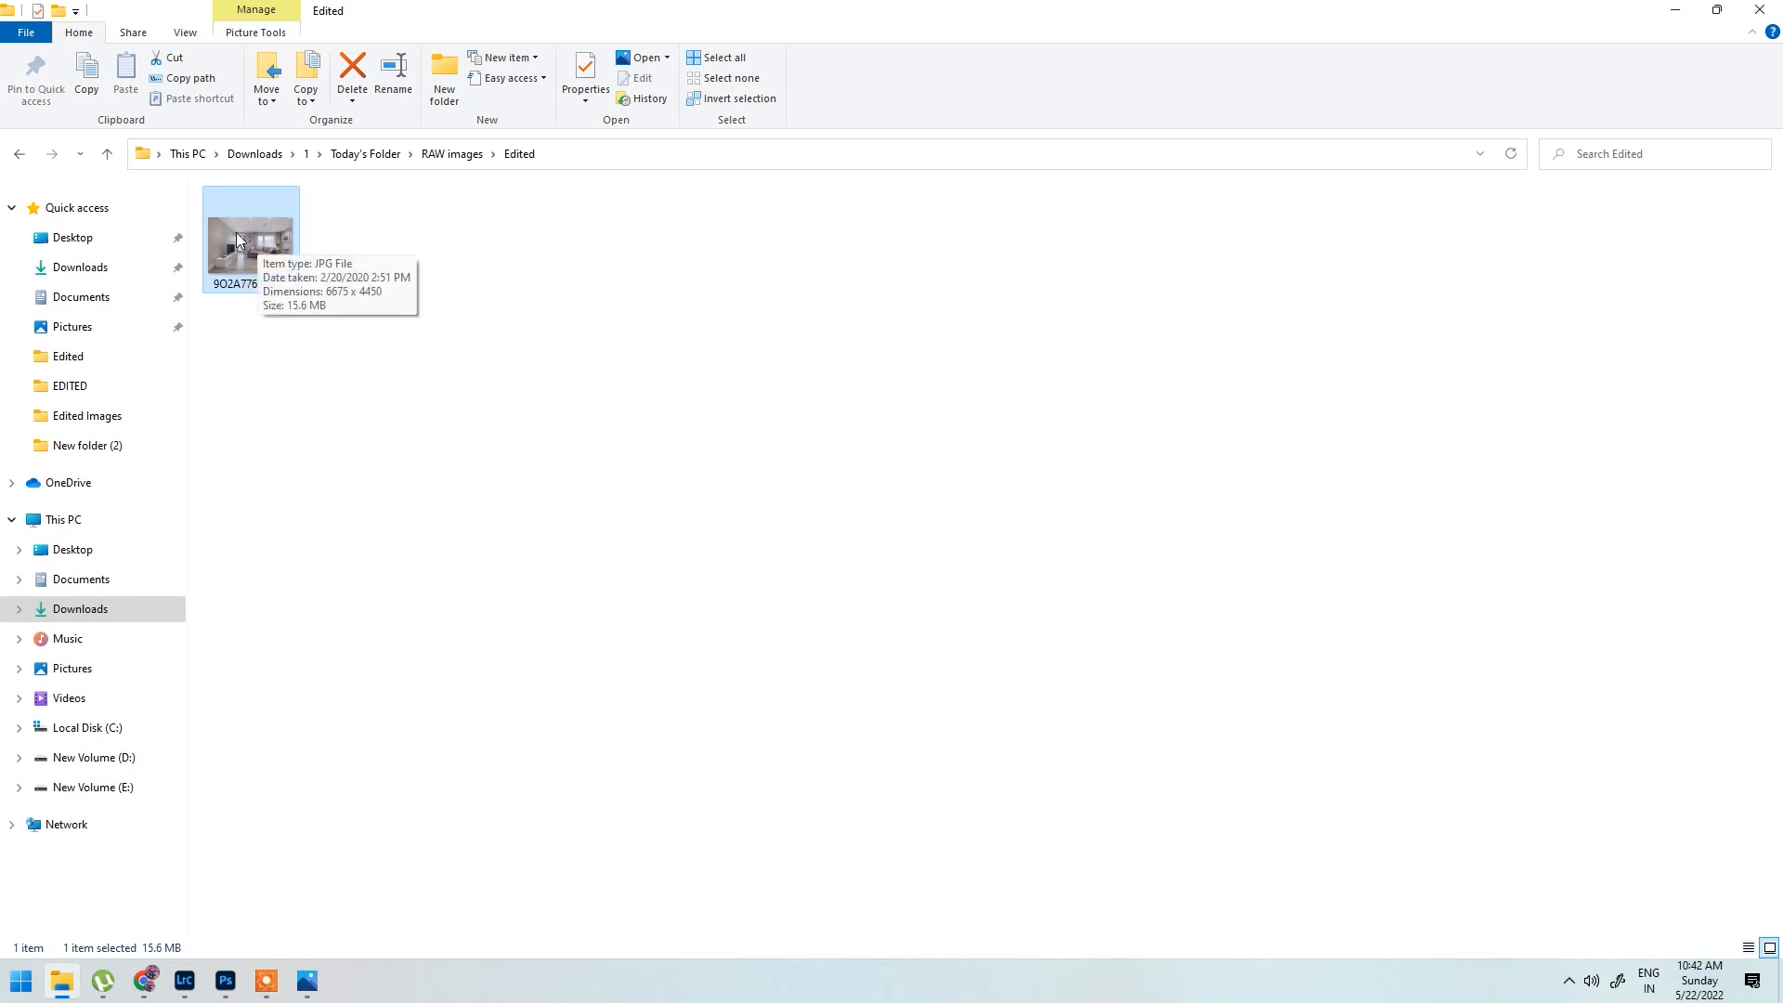
Step: Open the exported 9O2A7763-HDR.JPG from the Edited folder in Photoshop
left_click_drag(246, 251, 516, 532)
key("alt+Tab")
key("alt+Tab")
key("alt+Tab")
key("alt+Tab")
key("alt+Tab")
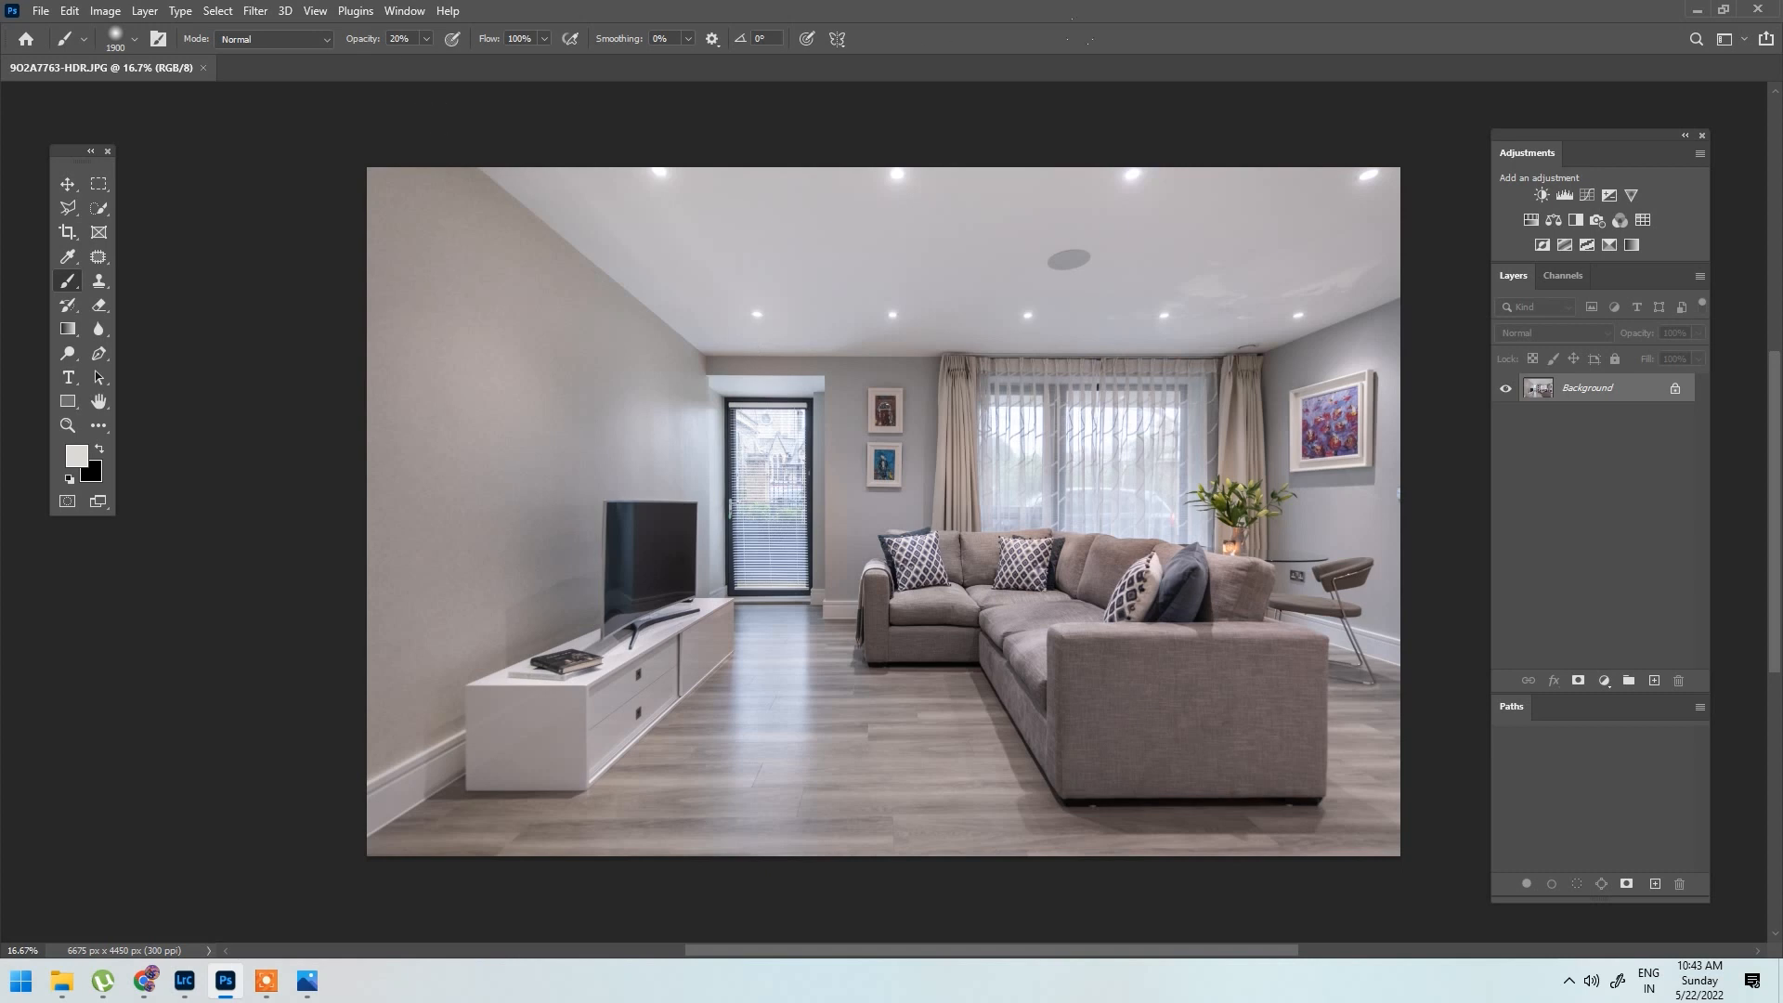
Step: Inspect the glass door with its blinds, the sofa and the floor of the living room photo up close
scroll(743, 459, "up", 7)
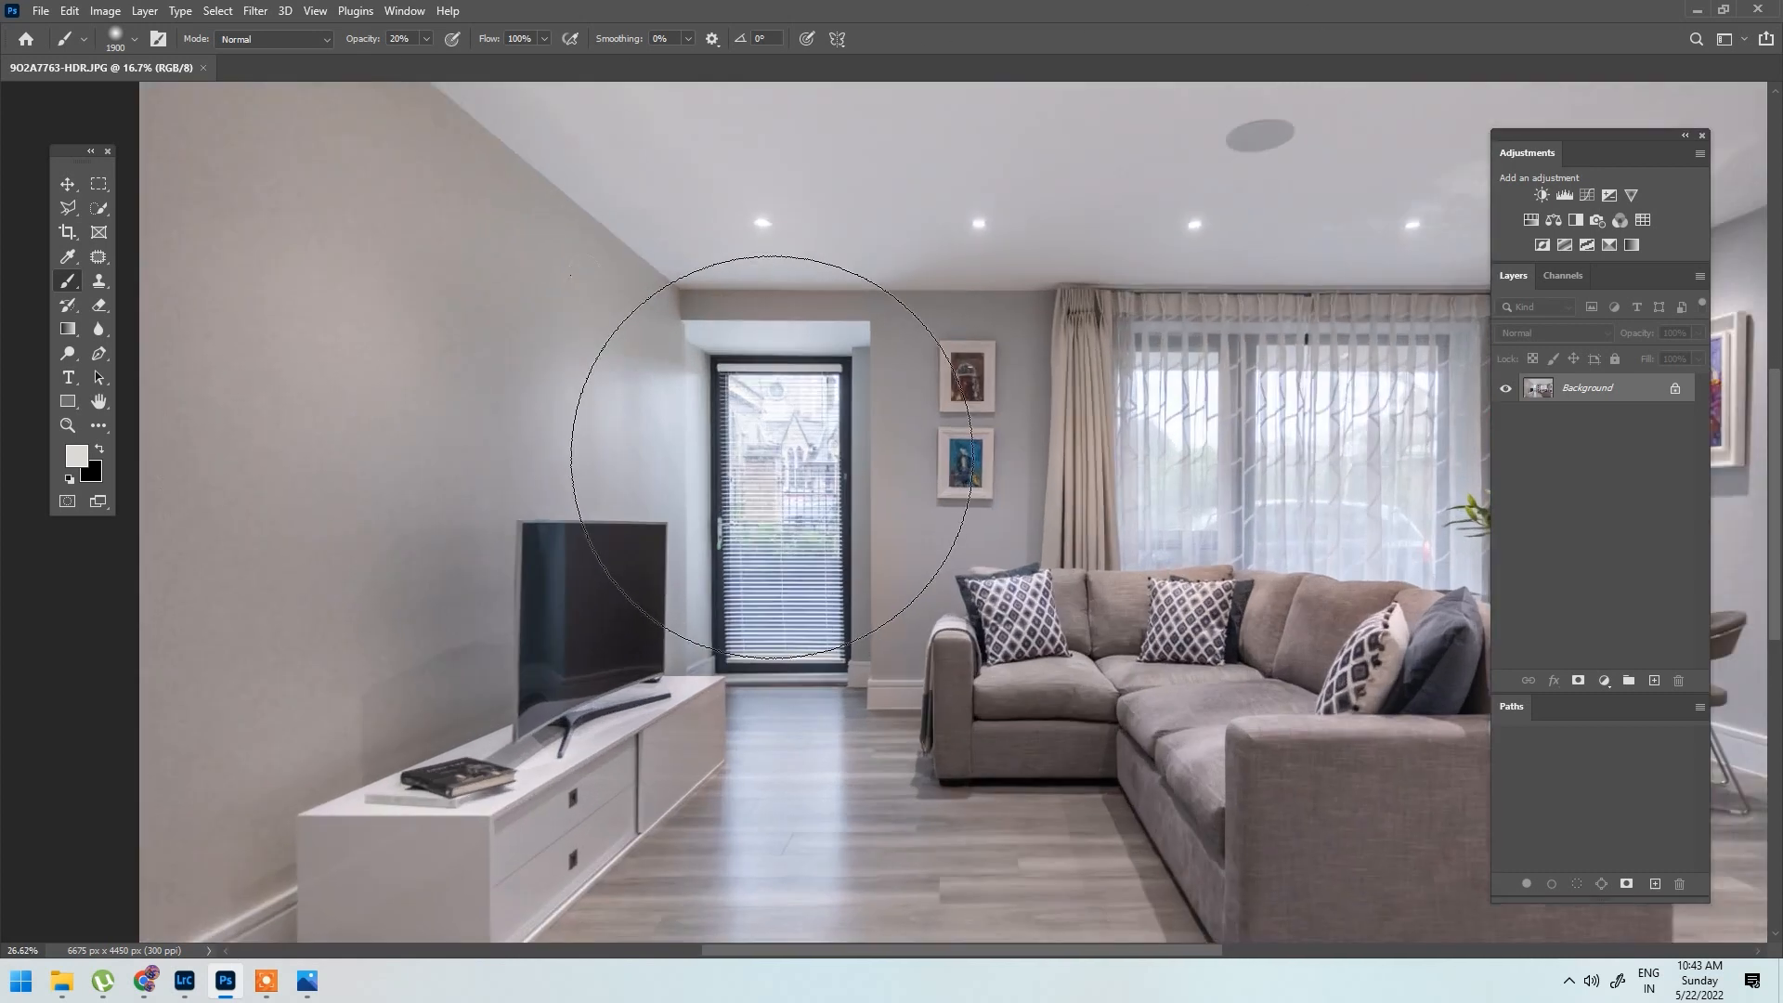
scroll(687, 520, "up", 4)
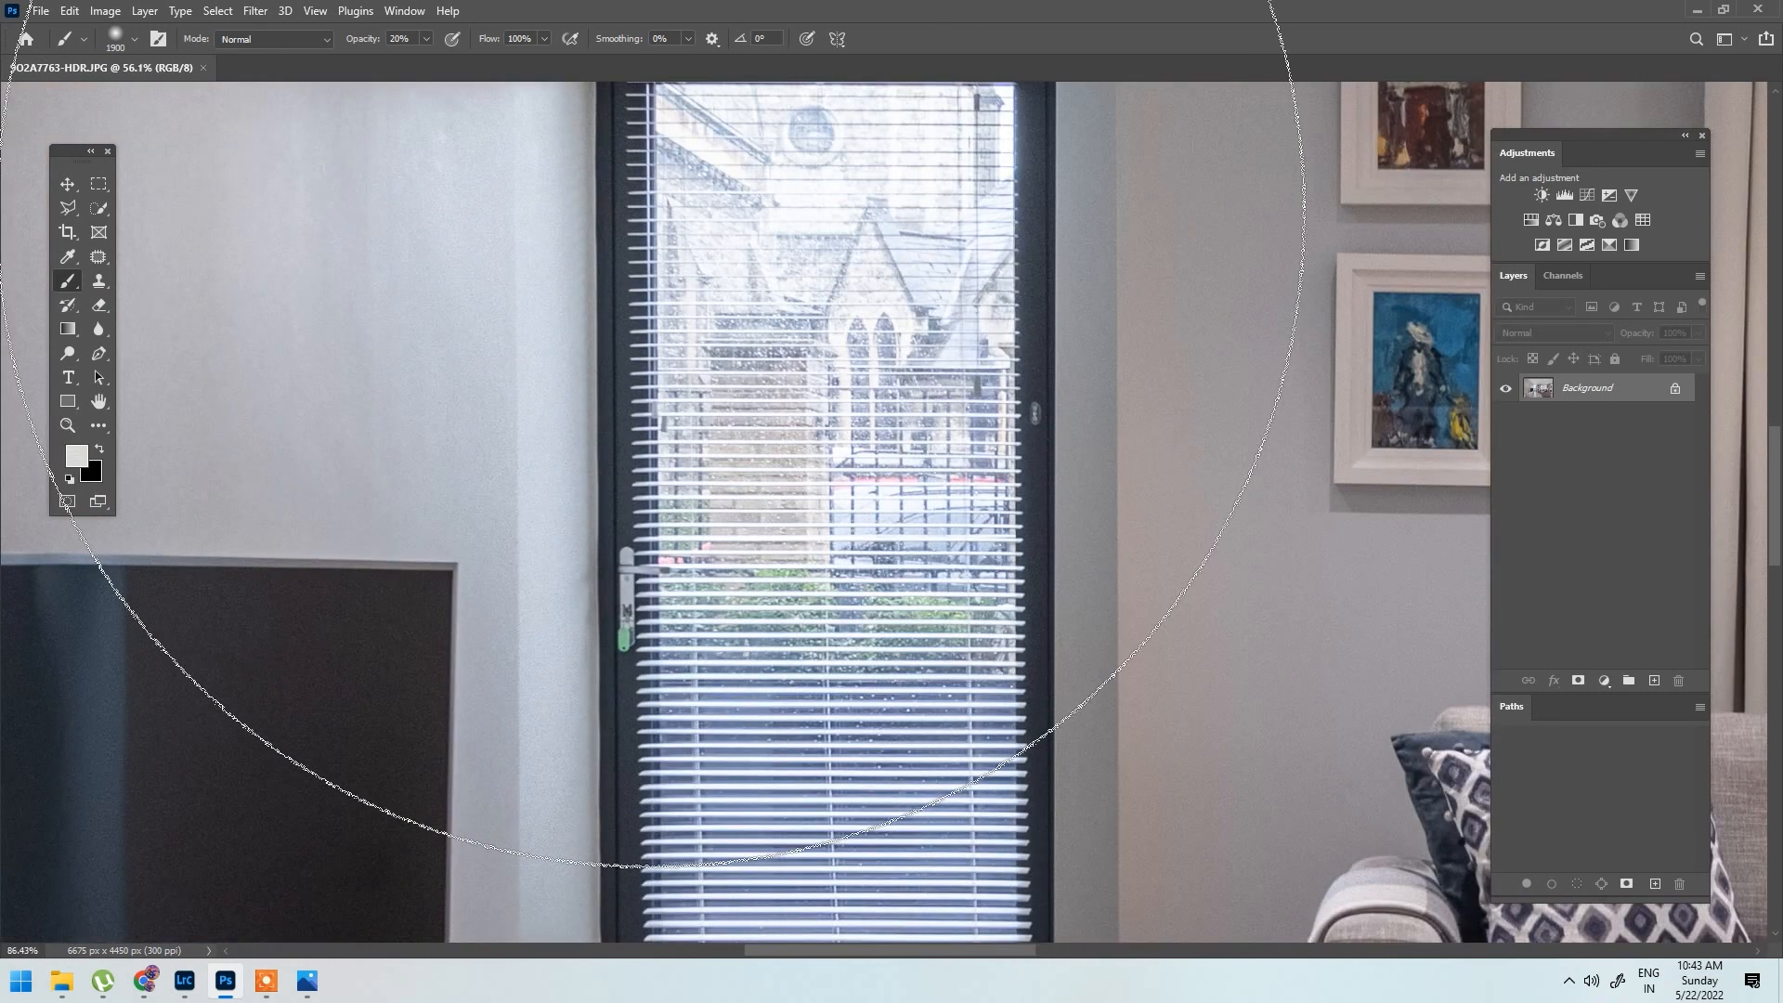
key("v")
left_click_drag(650, 162, 707, 518)
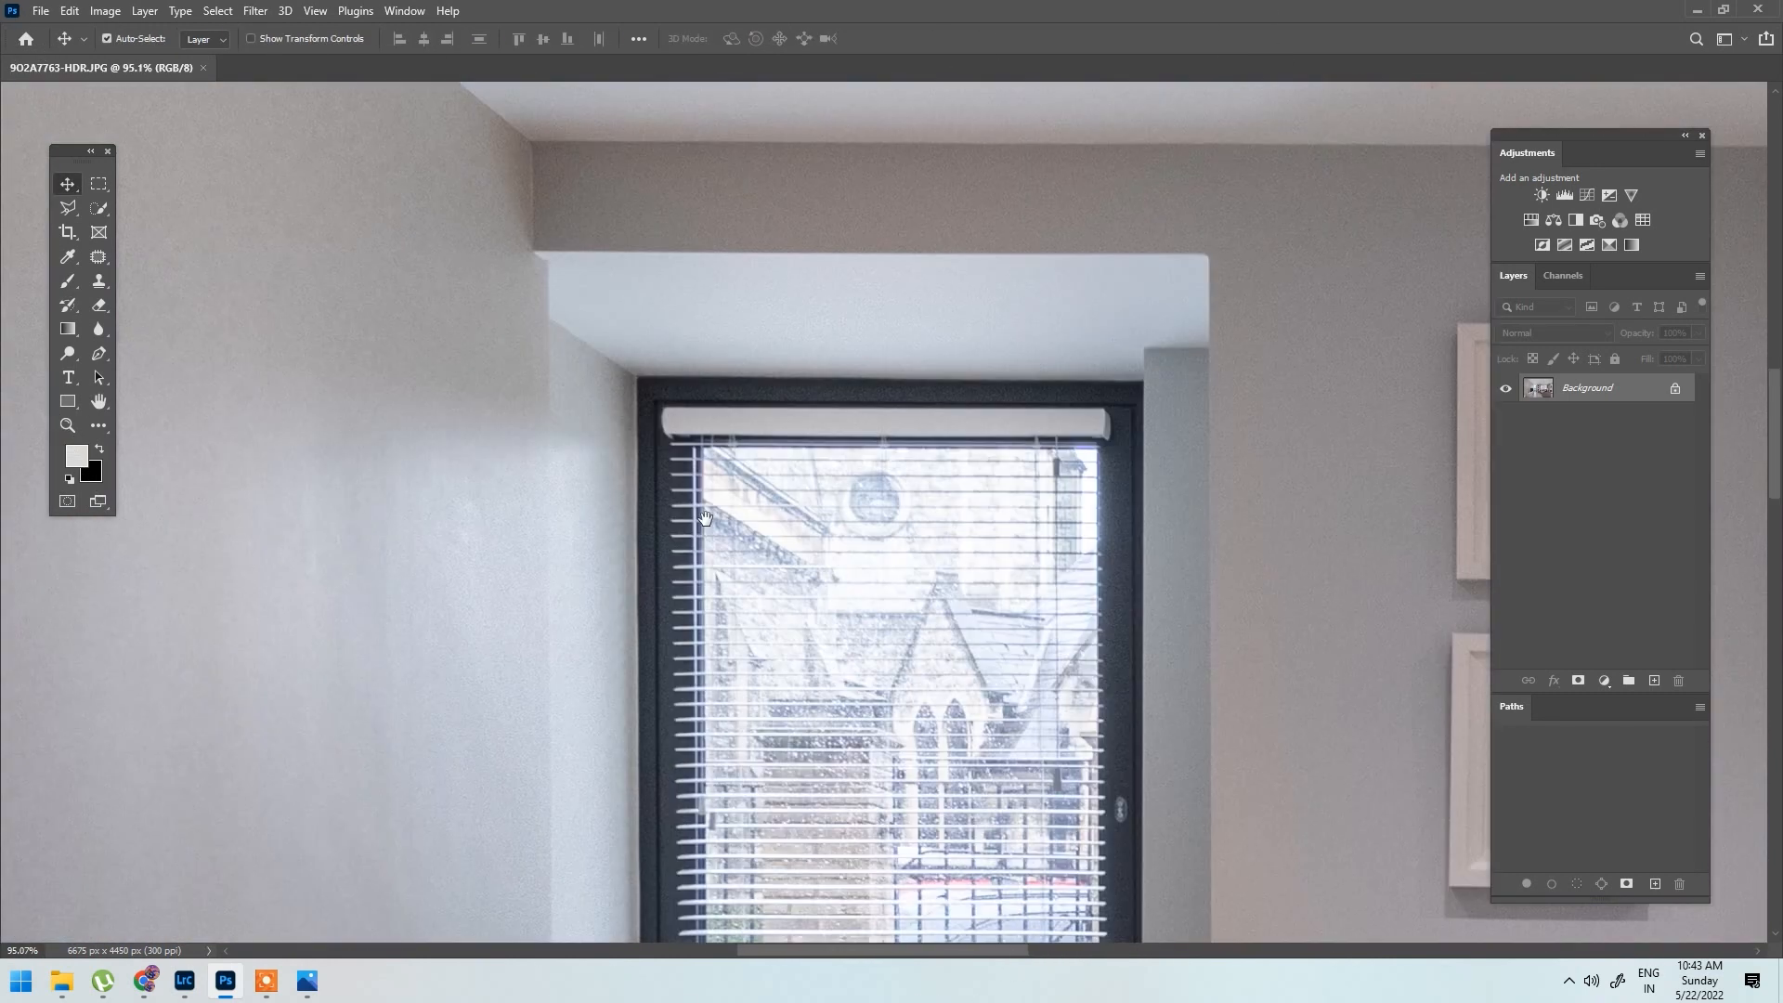
scroll(1064, 452, "down", 3)
left_click_drag(1089, 461, 1076, 365)
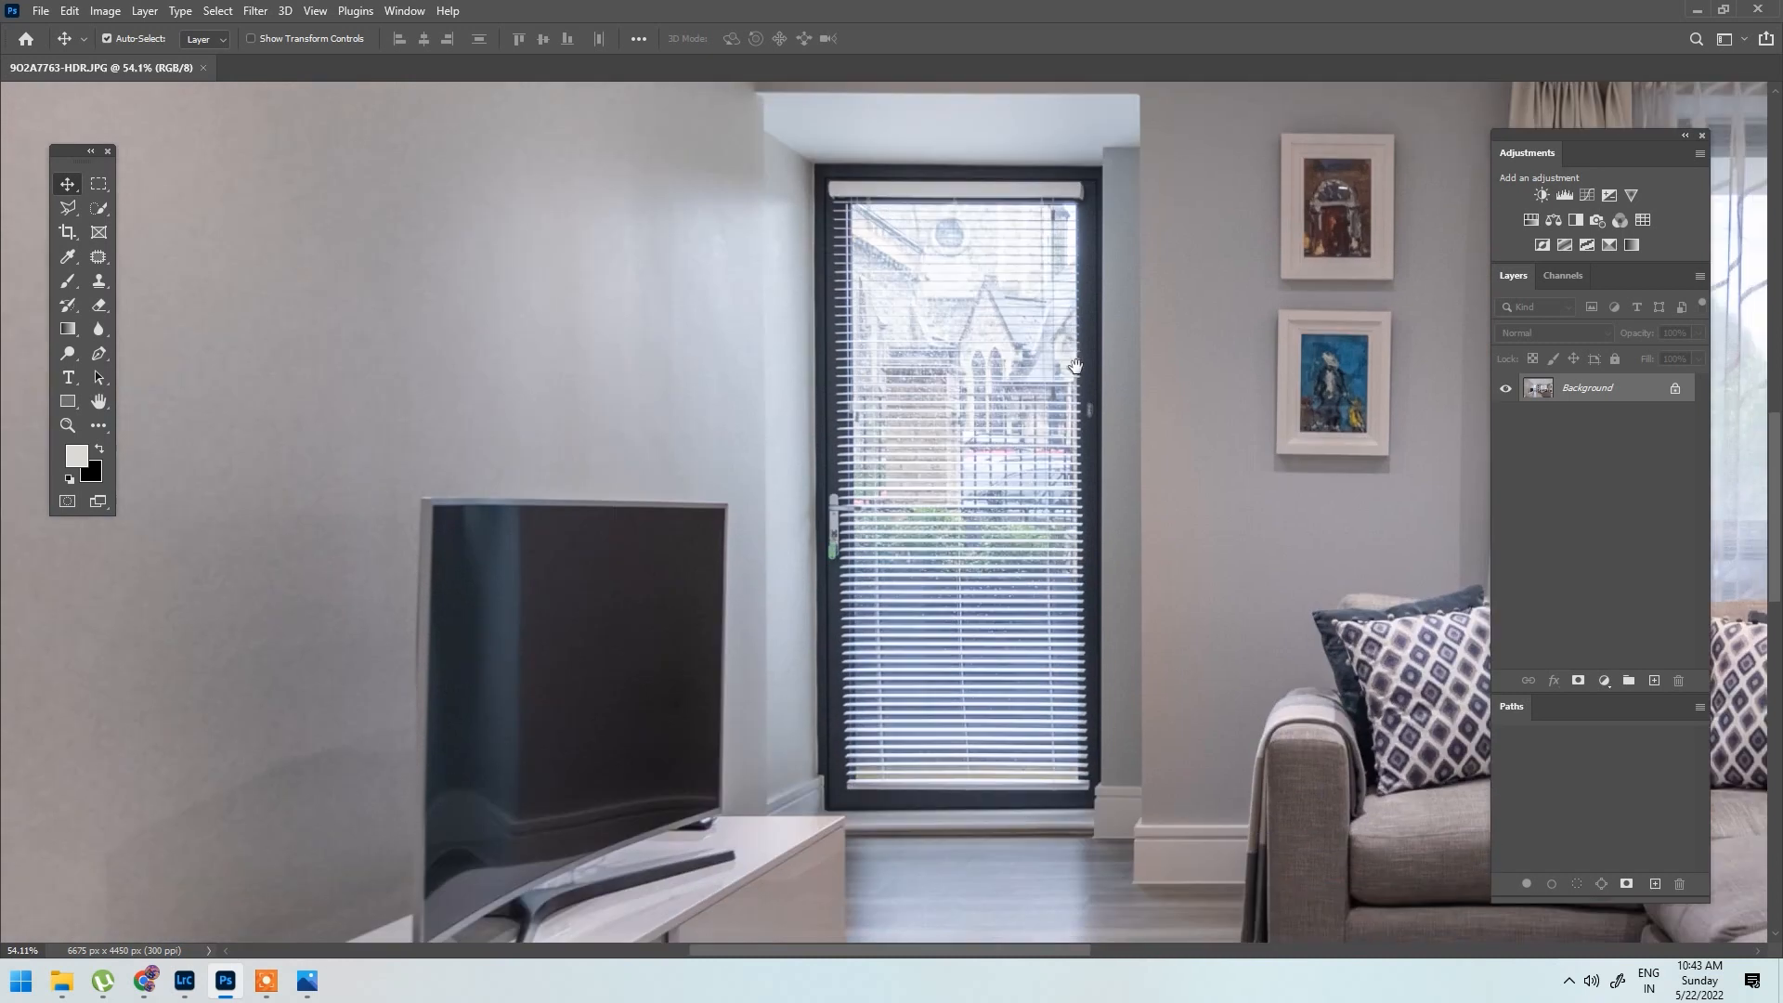
scroll(946, 654, "down", 2)
left_click_drag(946, 654, 210, 703)
scroll(835, 510, "up", 3)
scroll(947, 386, "up", 2)
scroll(818, 465, "down", 6)
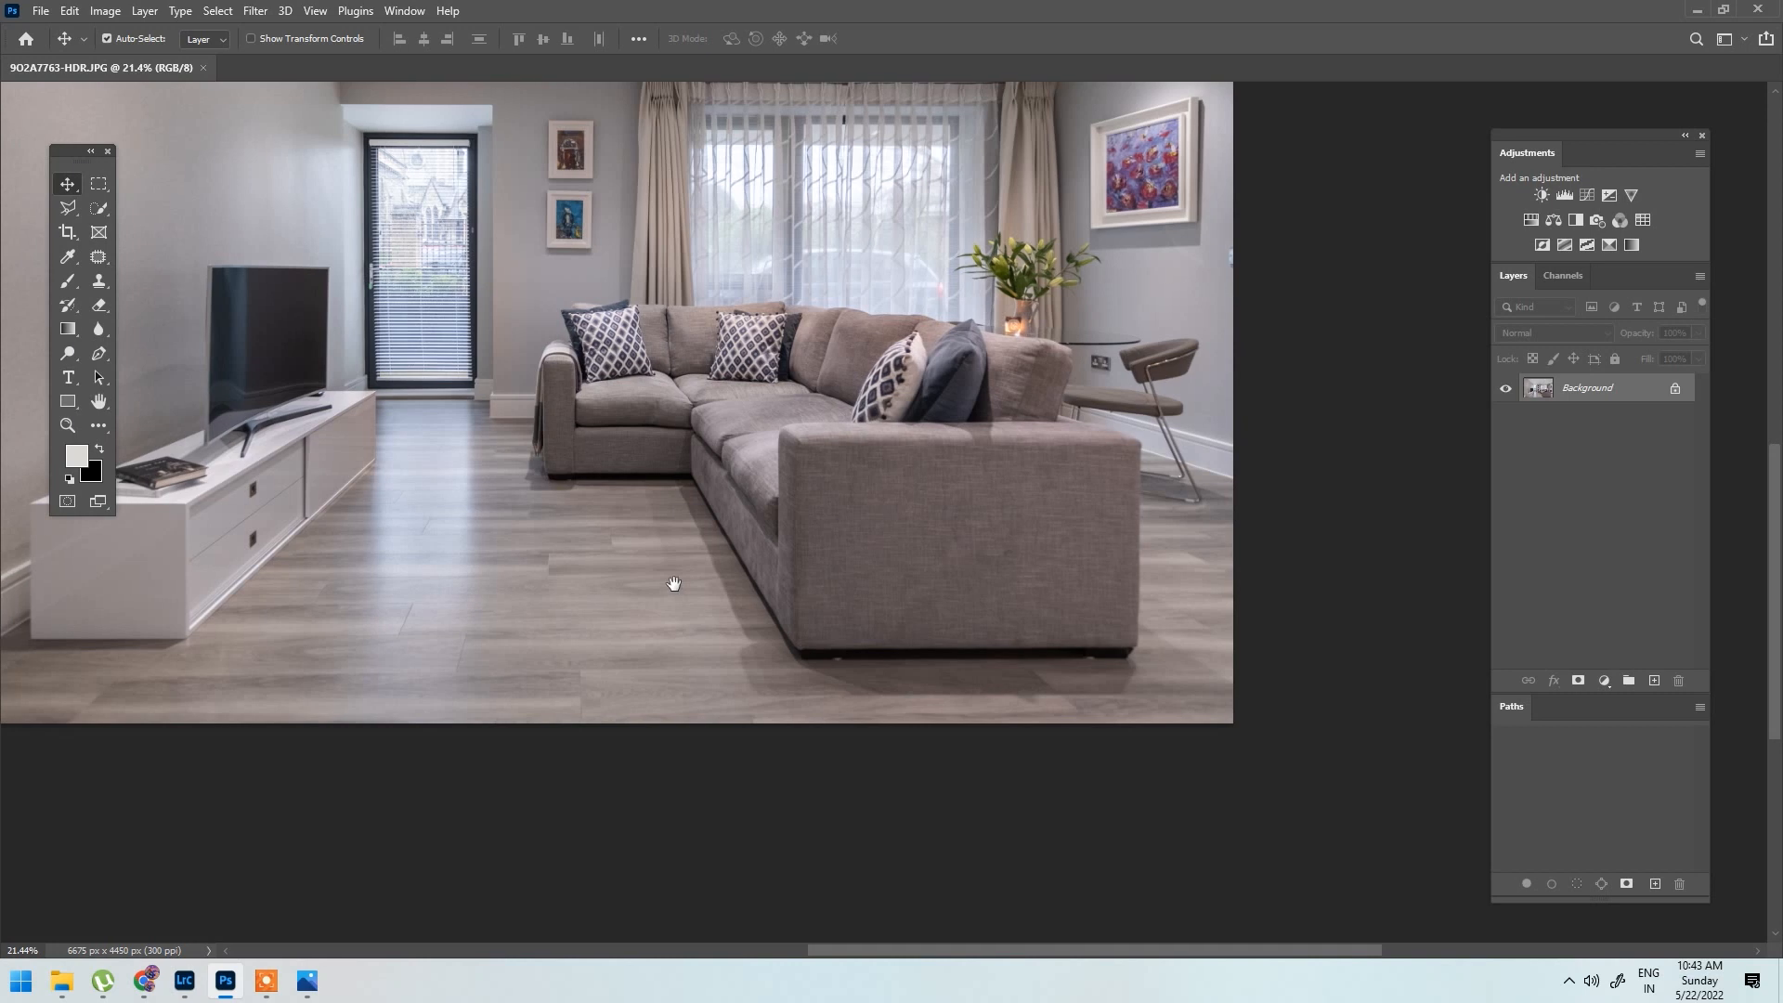
left_click_drag(674, 583, 956, 584)
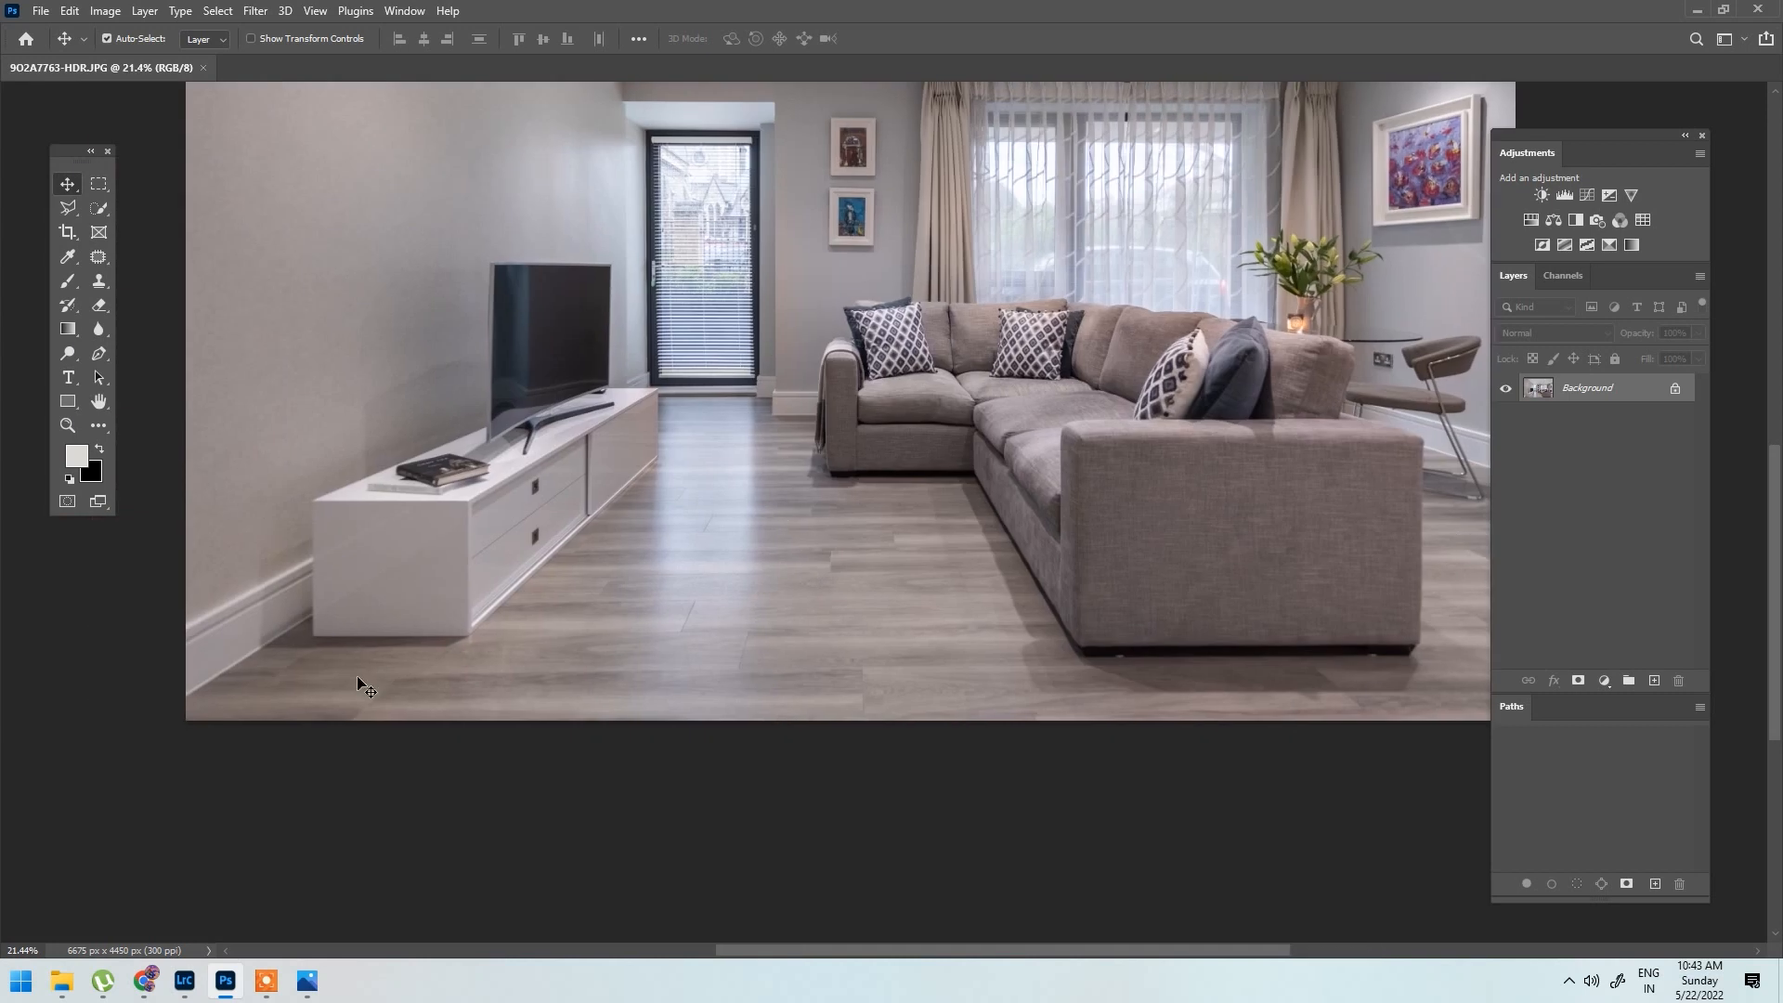
Step: Examine the wall behind the TV and the ceiling corner above the door for uneven tones
scroll(553, 653, "down", 3)
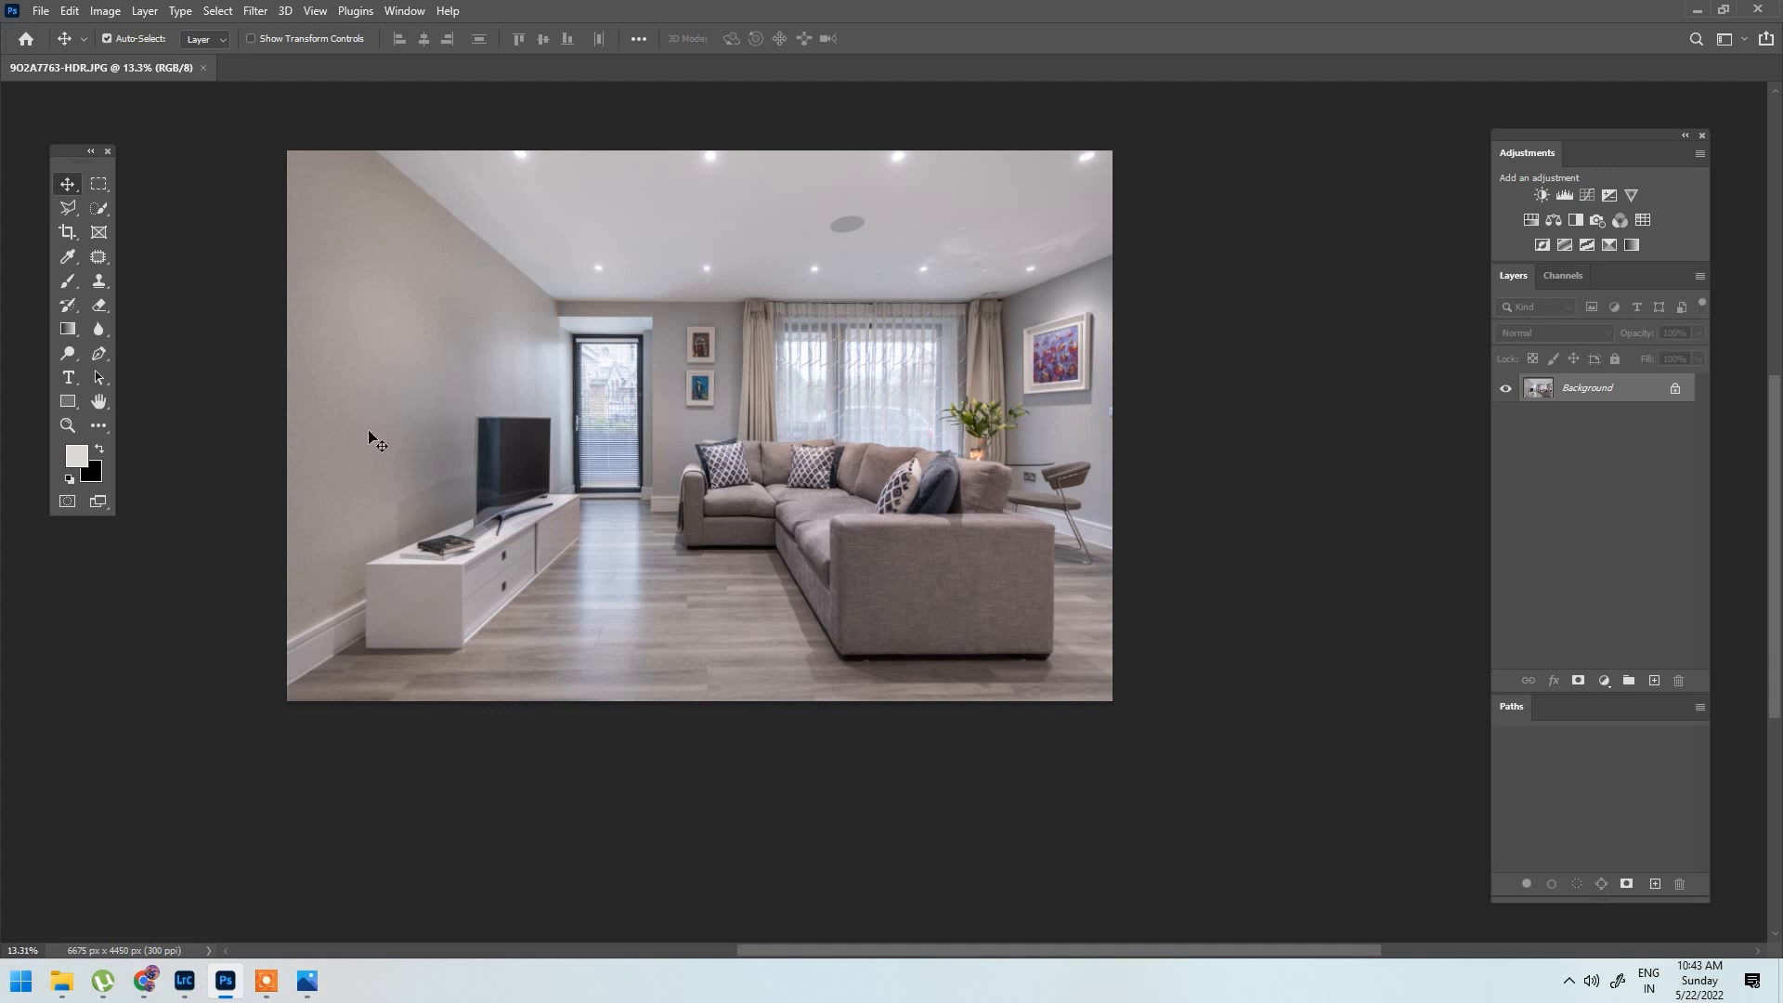
scroll(483, 520, "up", 3)
scroll(335, 386, "down", 3)
scroll(558, 459, "up", 6)
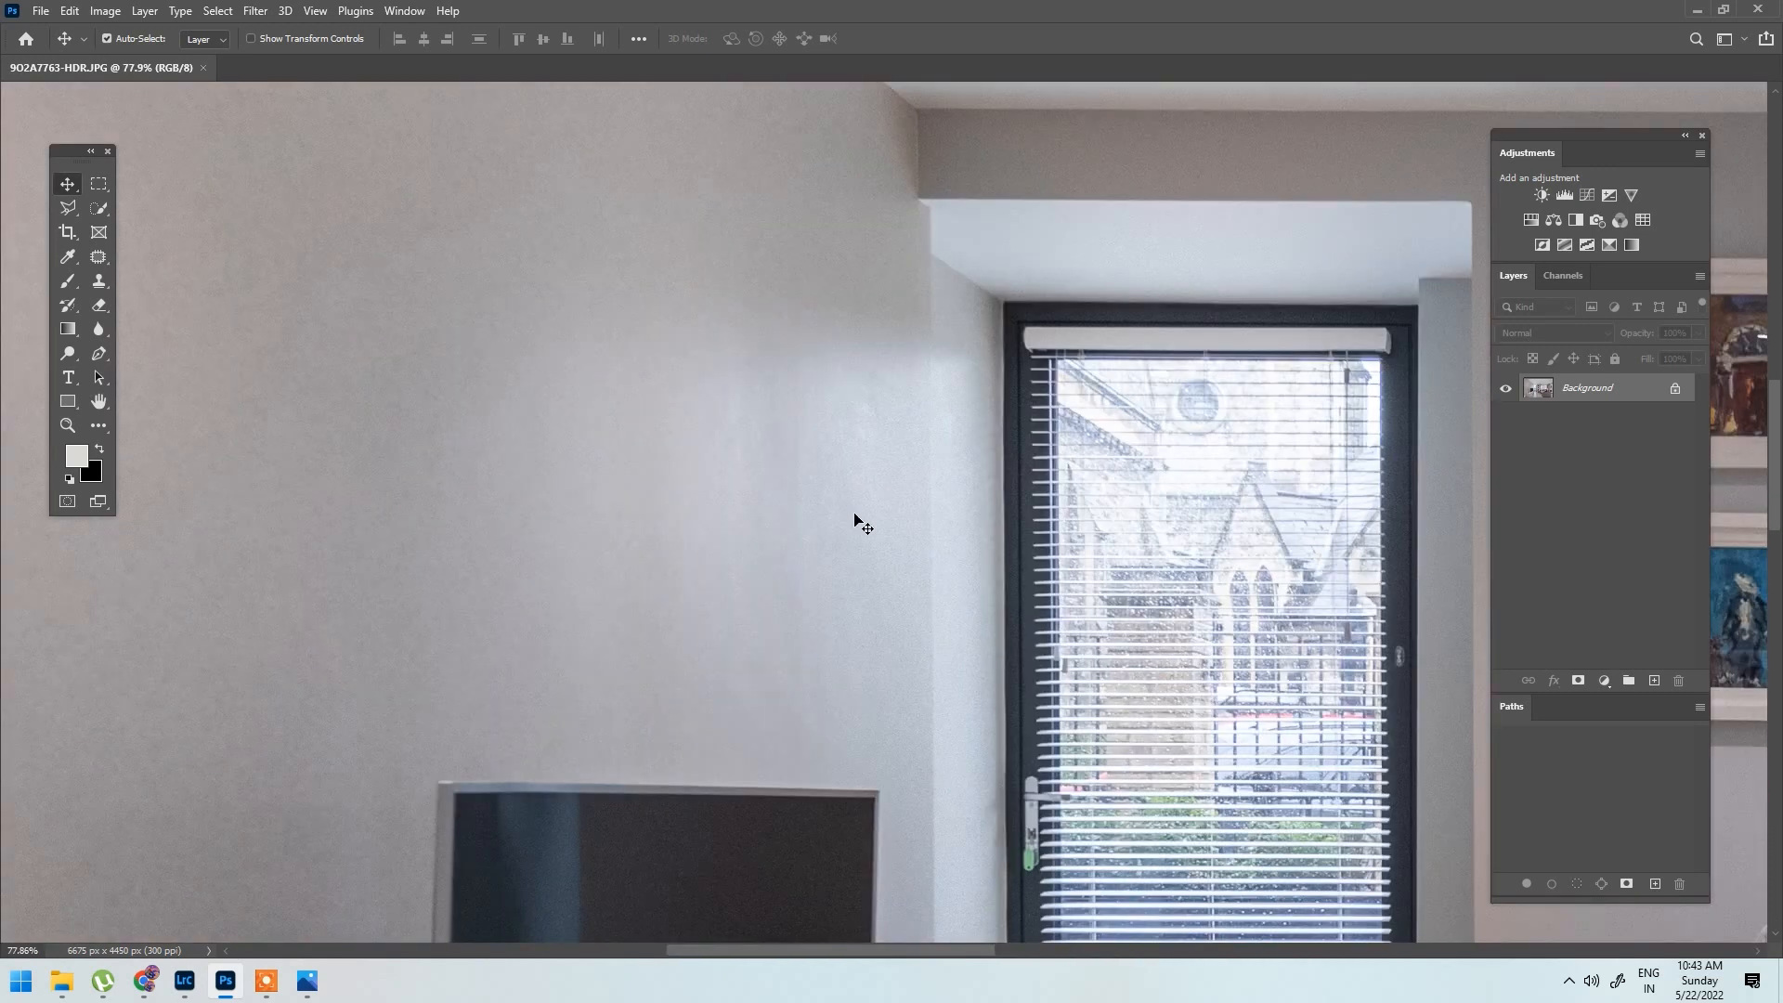
scroll(976, 512, "up", 2)
scroll(956, 684, "down", 3)
scroll(585, 624, "up", 4)
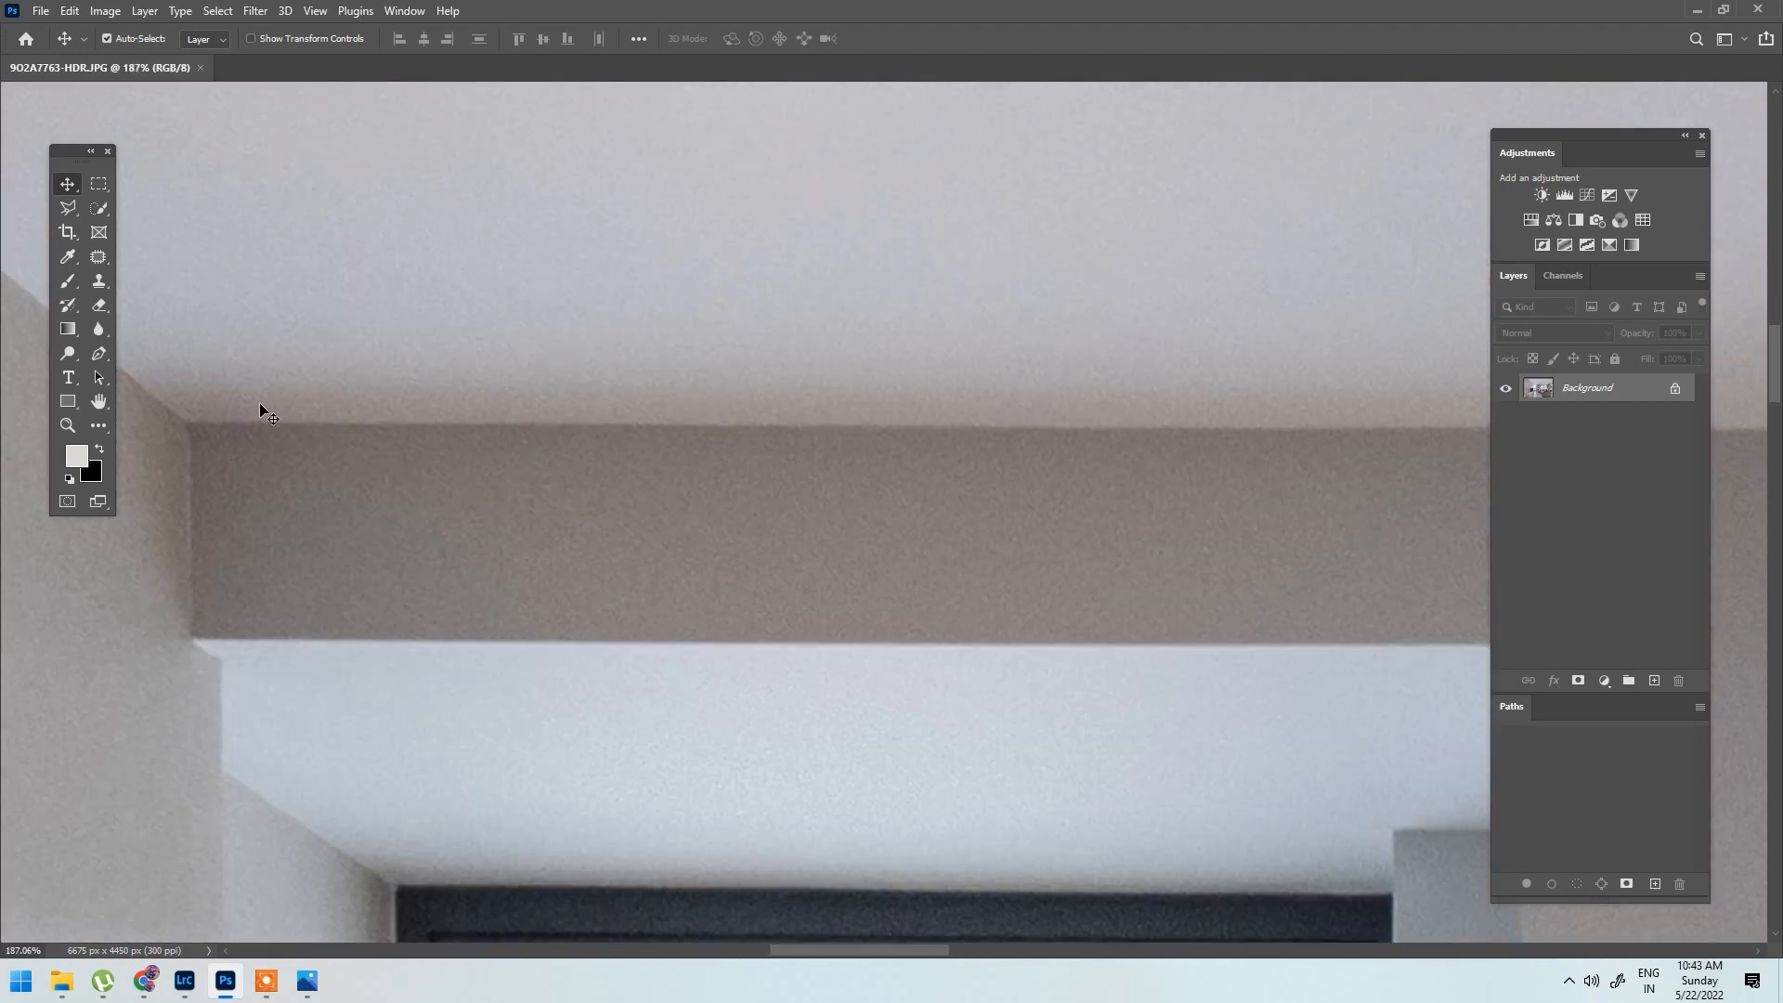
scroll(1118, 479, "down", 3)
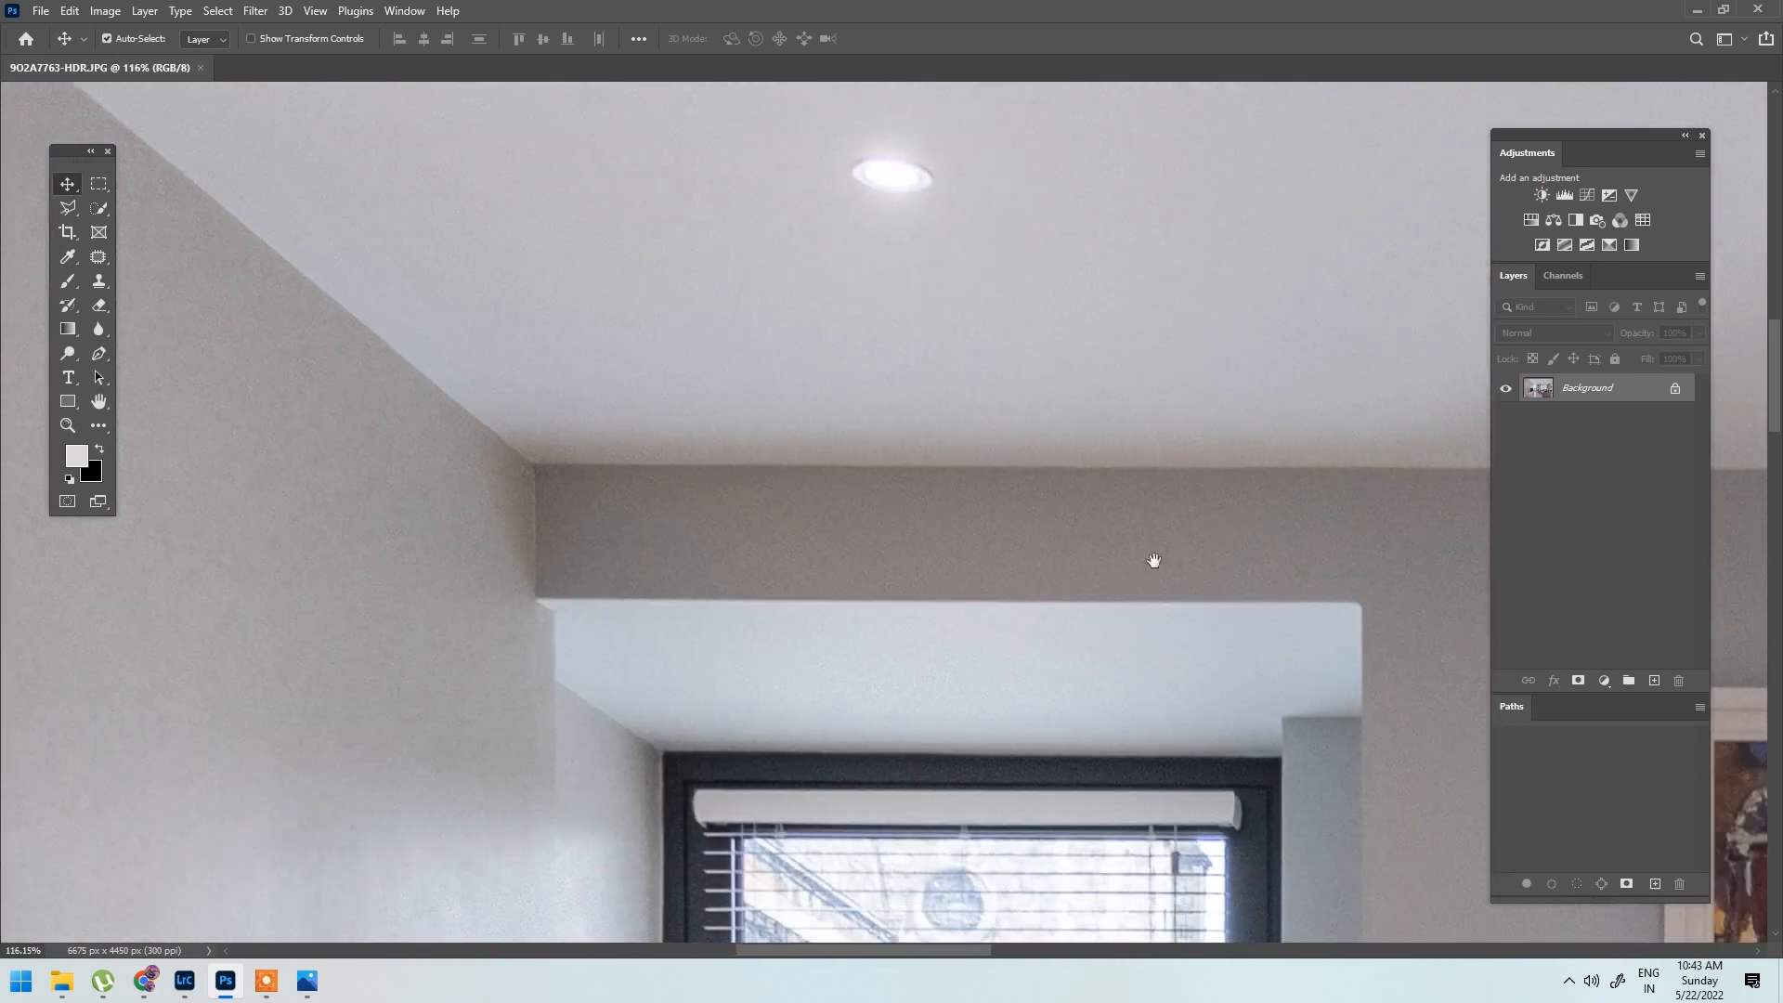
Step: Check the wall around the two framed pictures, the curtain and the cushions, and review the whole photo
scroll(613, 530, "up", 4)
scroll(1032, 669, "down", 3)
scroll(923, 514, "right", 3)
scroll(938, 706, "down", 1)
scroll(923, 536, "down", 3)
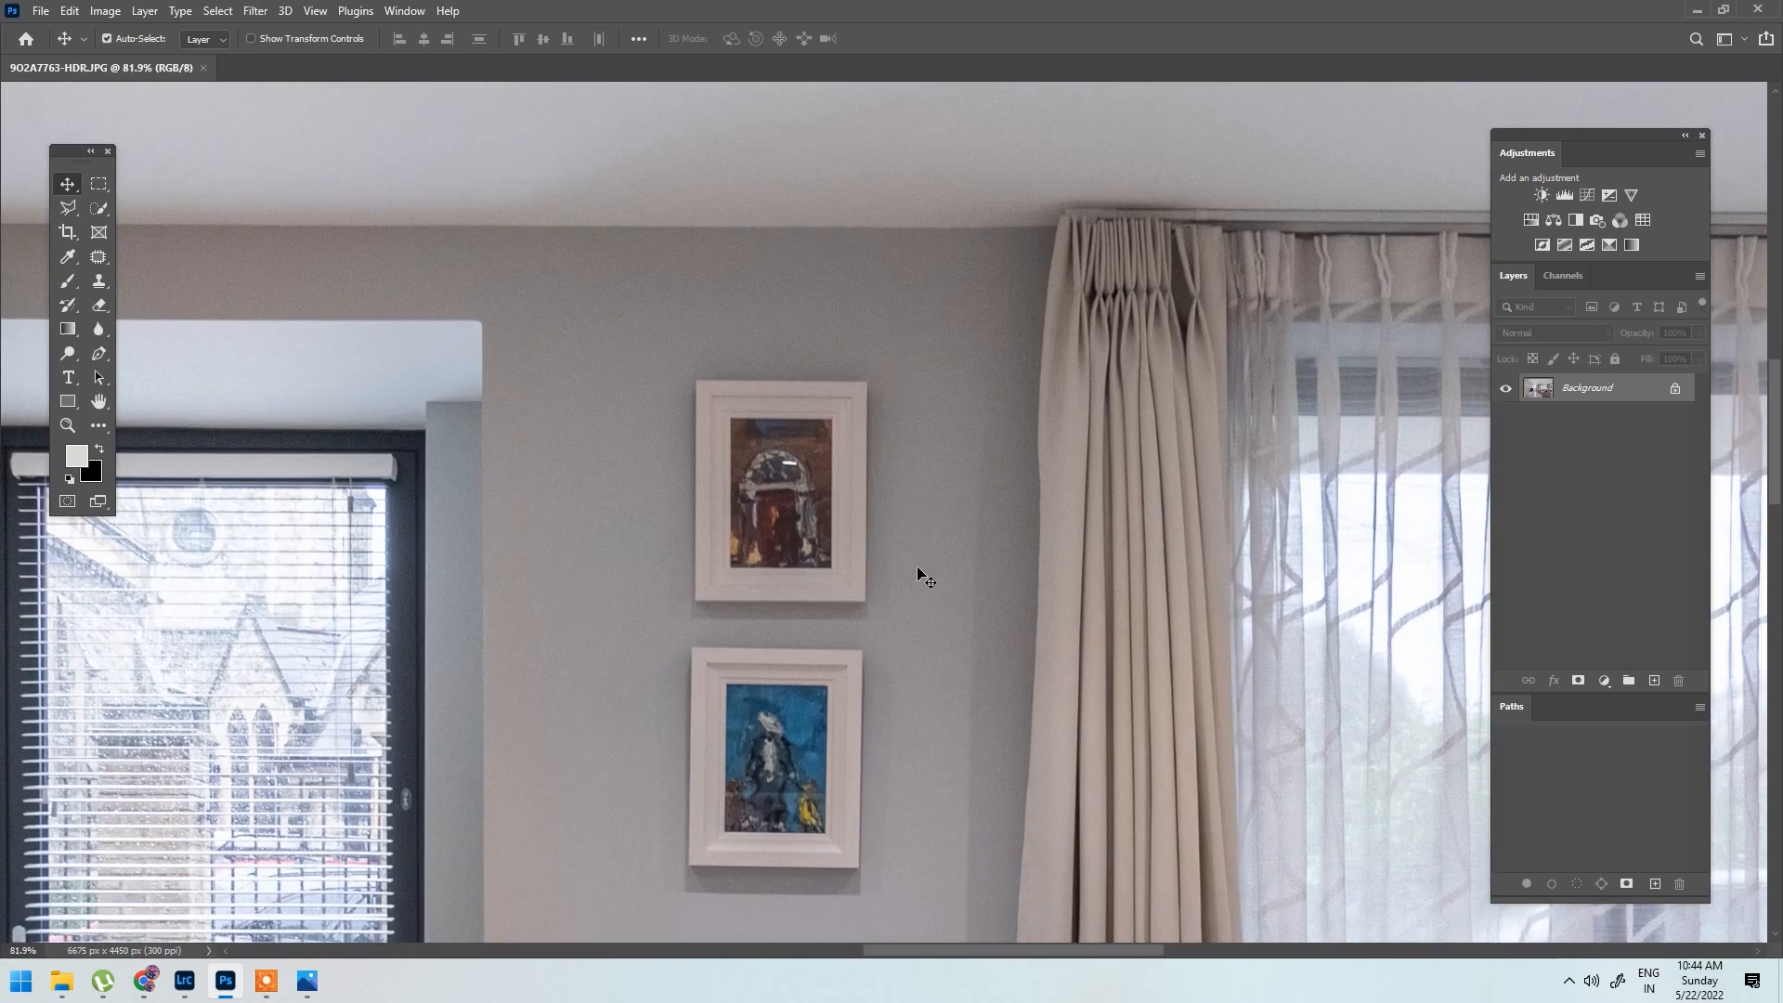
scroll(955, 728, "up", 3)
scroll(294, 656, "down", 4)
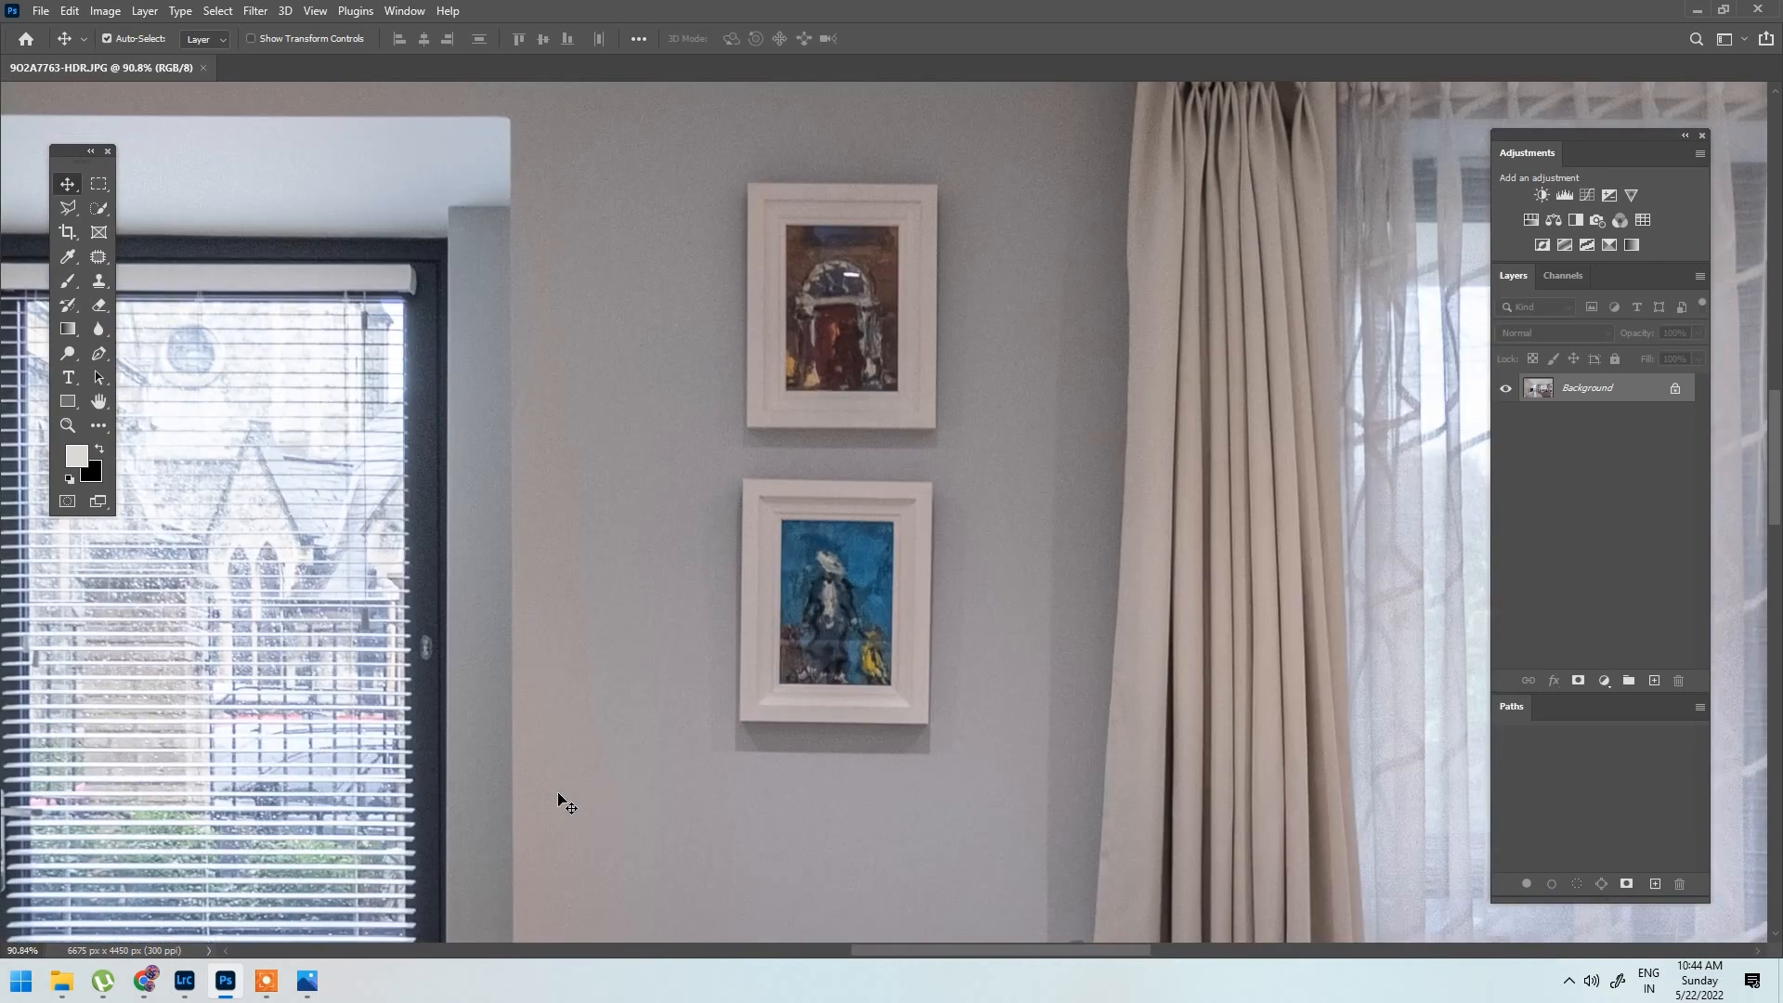
scroll(744, 390, "down", 3)
scroll(602, 689, "up", 3)
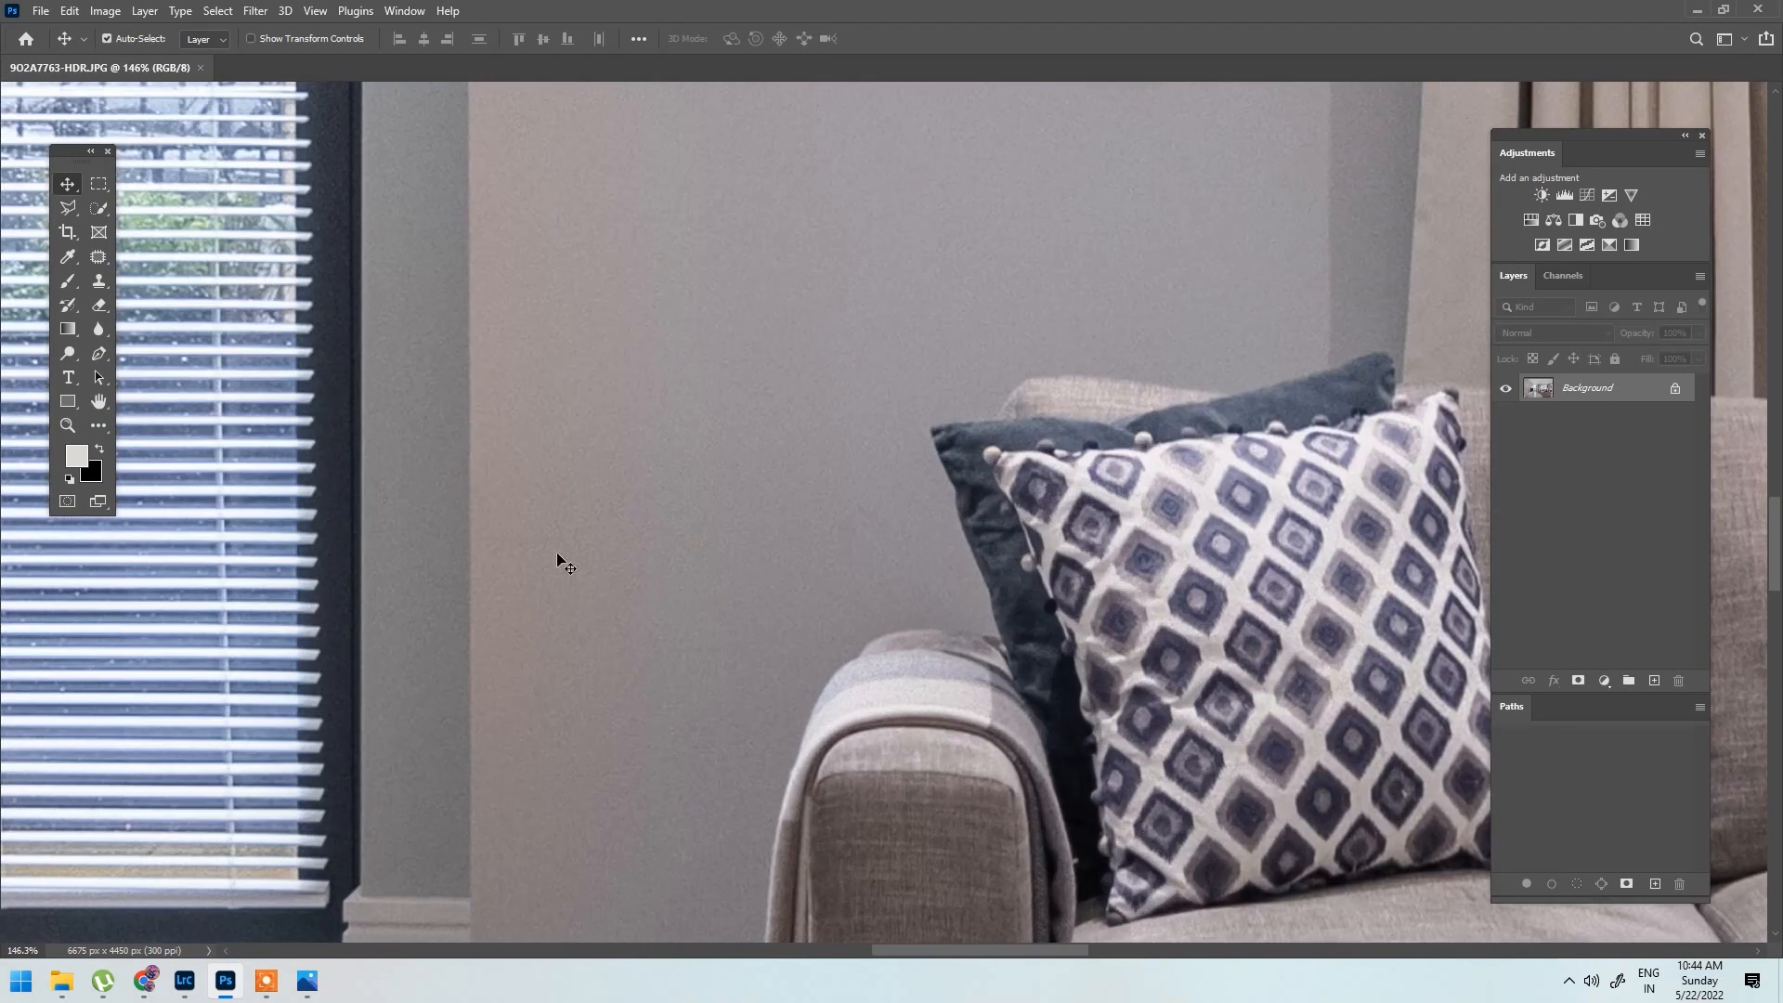
scroll(586, 413, "down", 10)
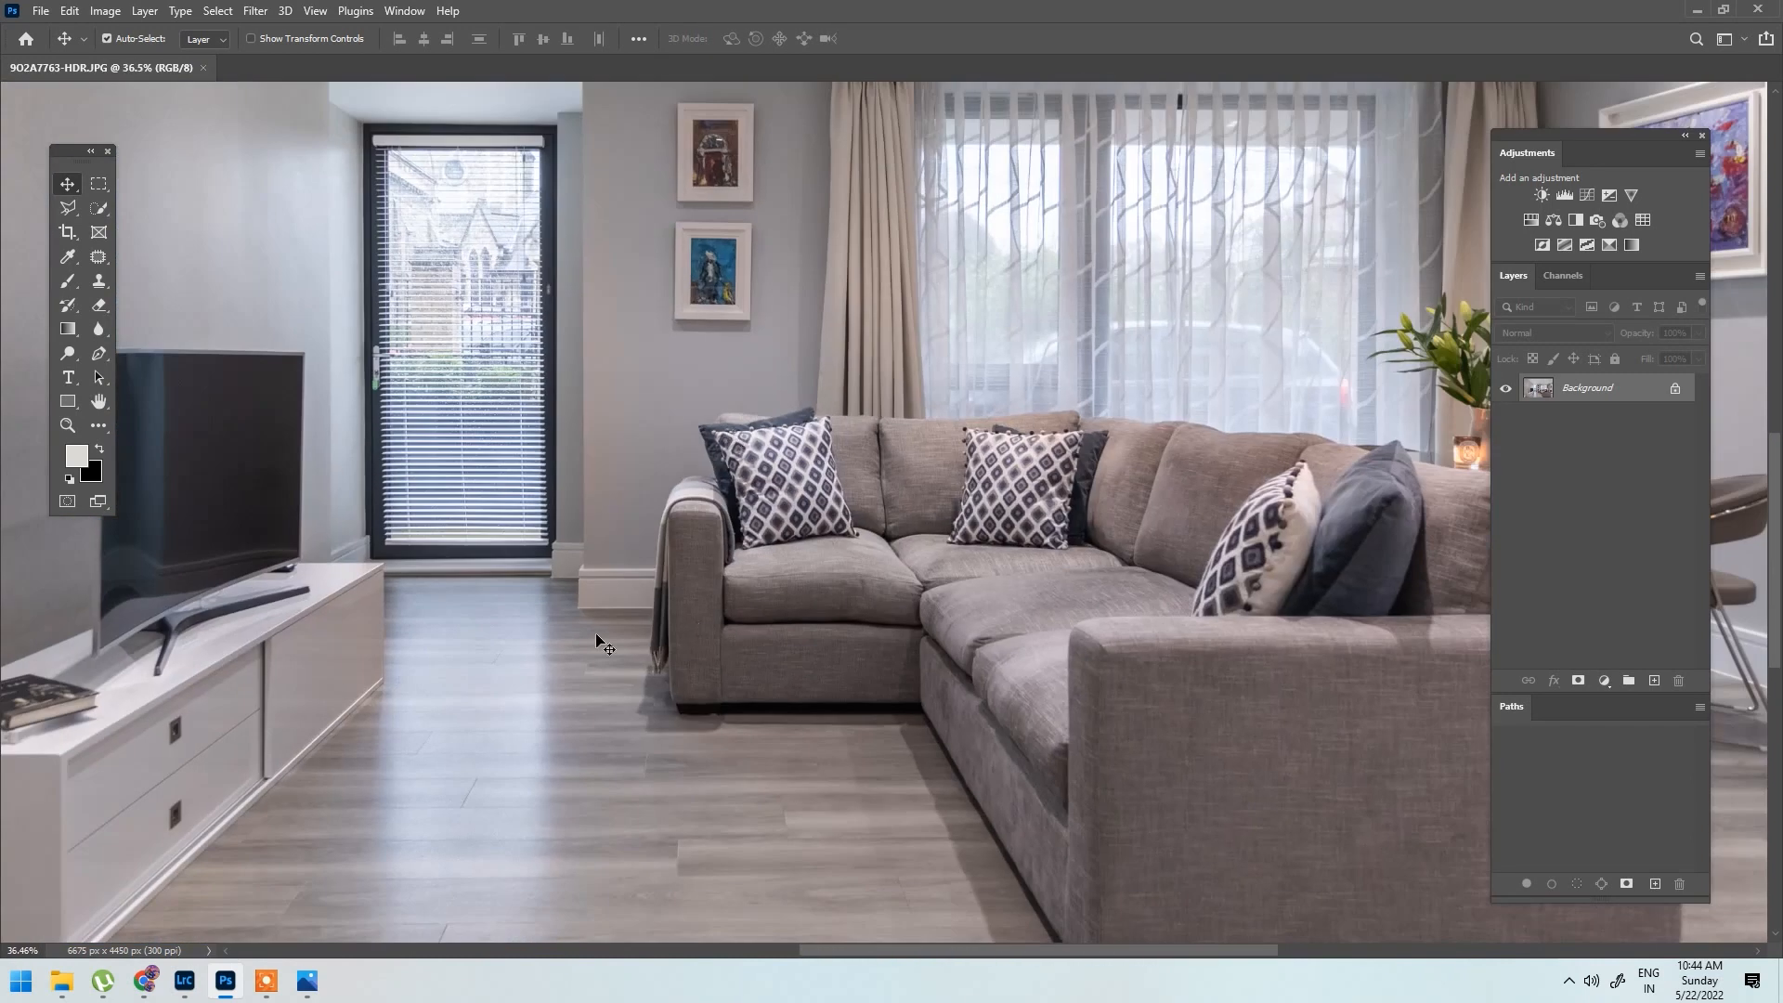
left_click_drag(814, 400, 906, 462)
scroll(502, 436, "down", 3)
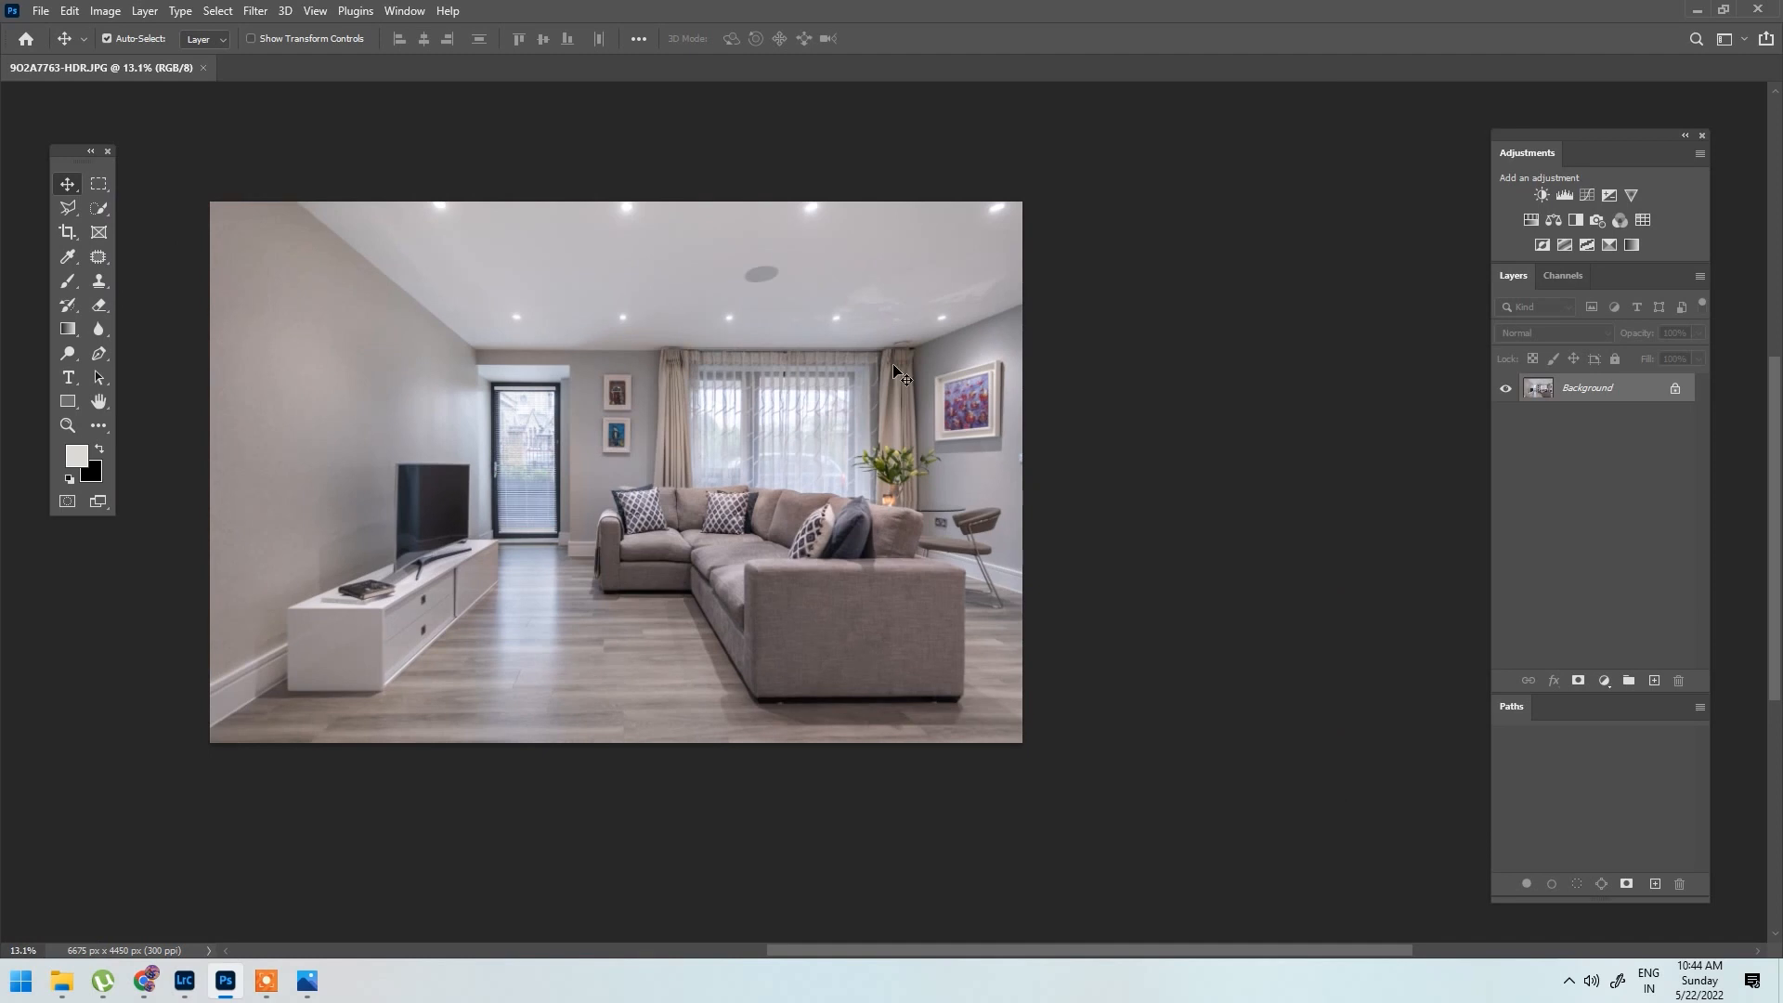
scroll(908, 372, "down", 1)
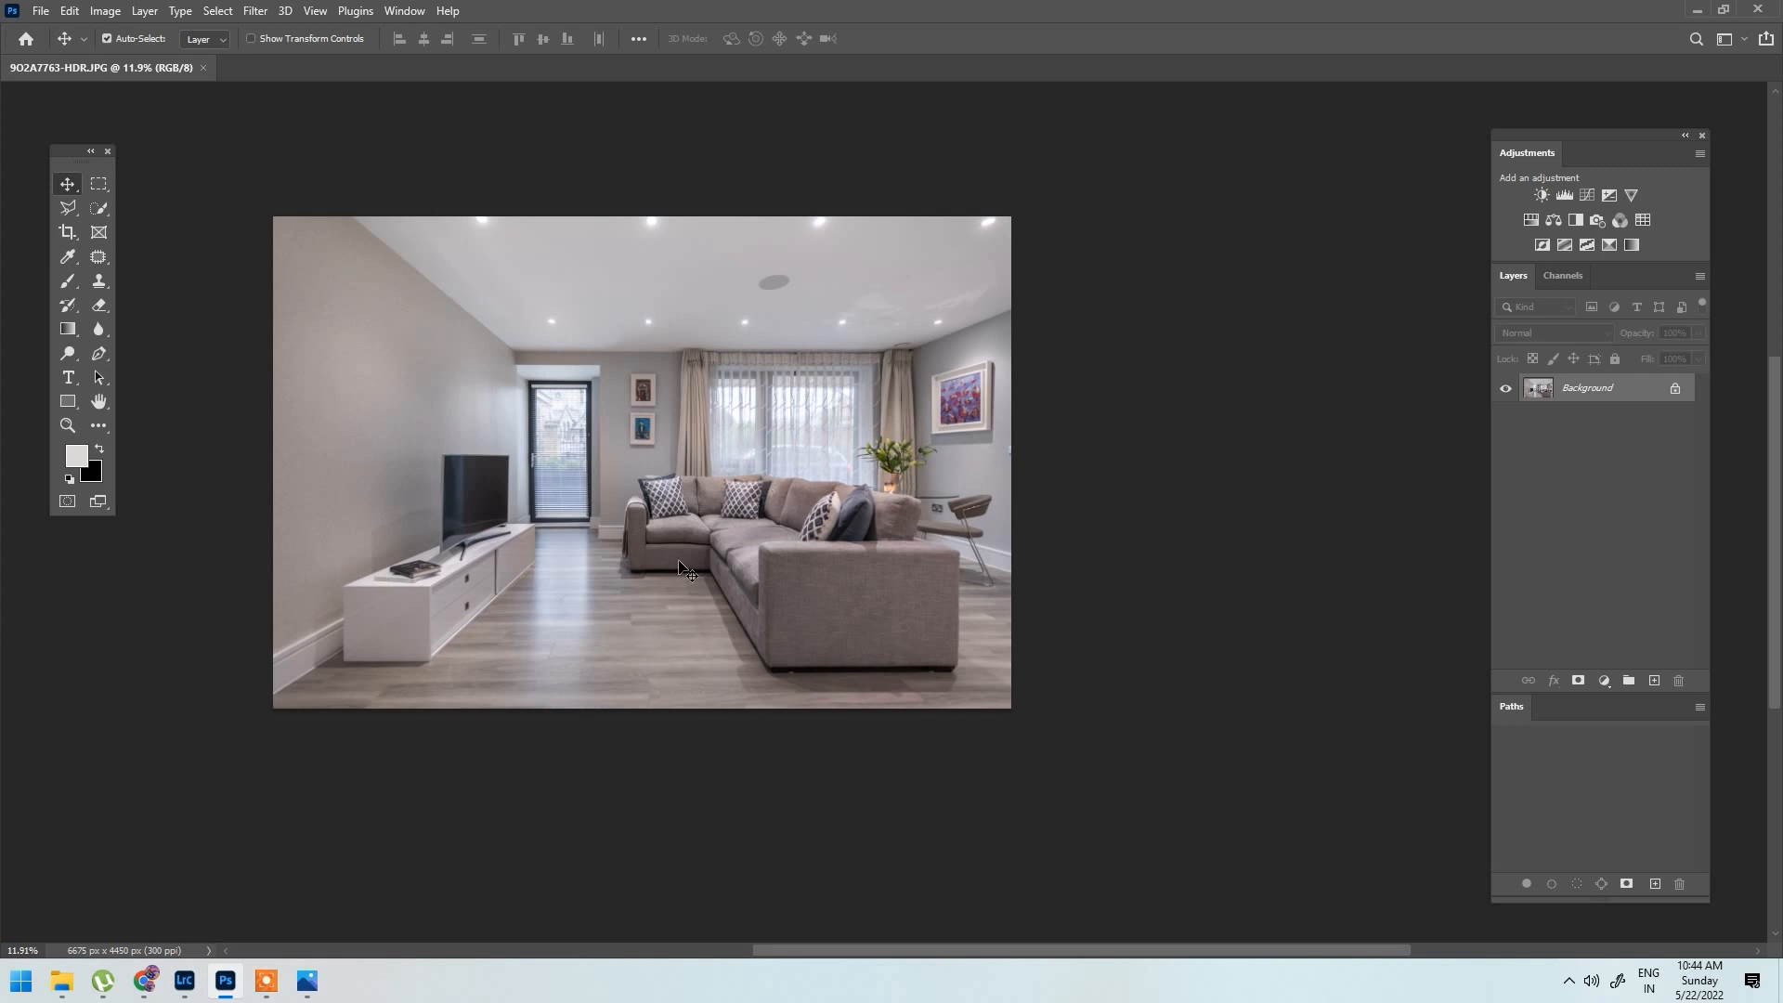
Step: Add a Brightness/Contrast adjustment layer with brightness 33 and invert its mask to black
scroll(498, 287, "up", 3)
left_click_drag(631, 316, 667, 311)
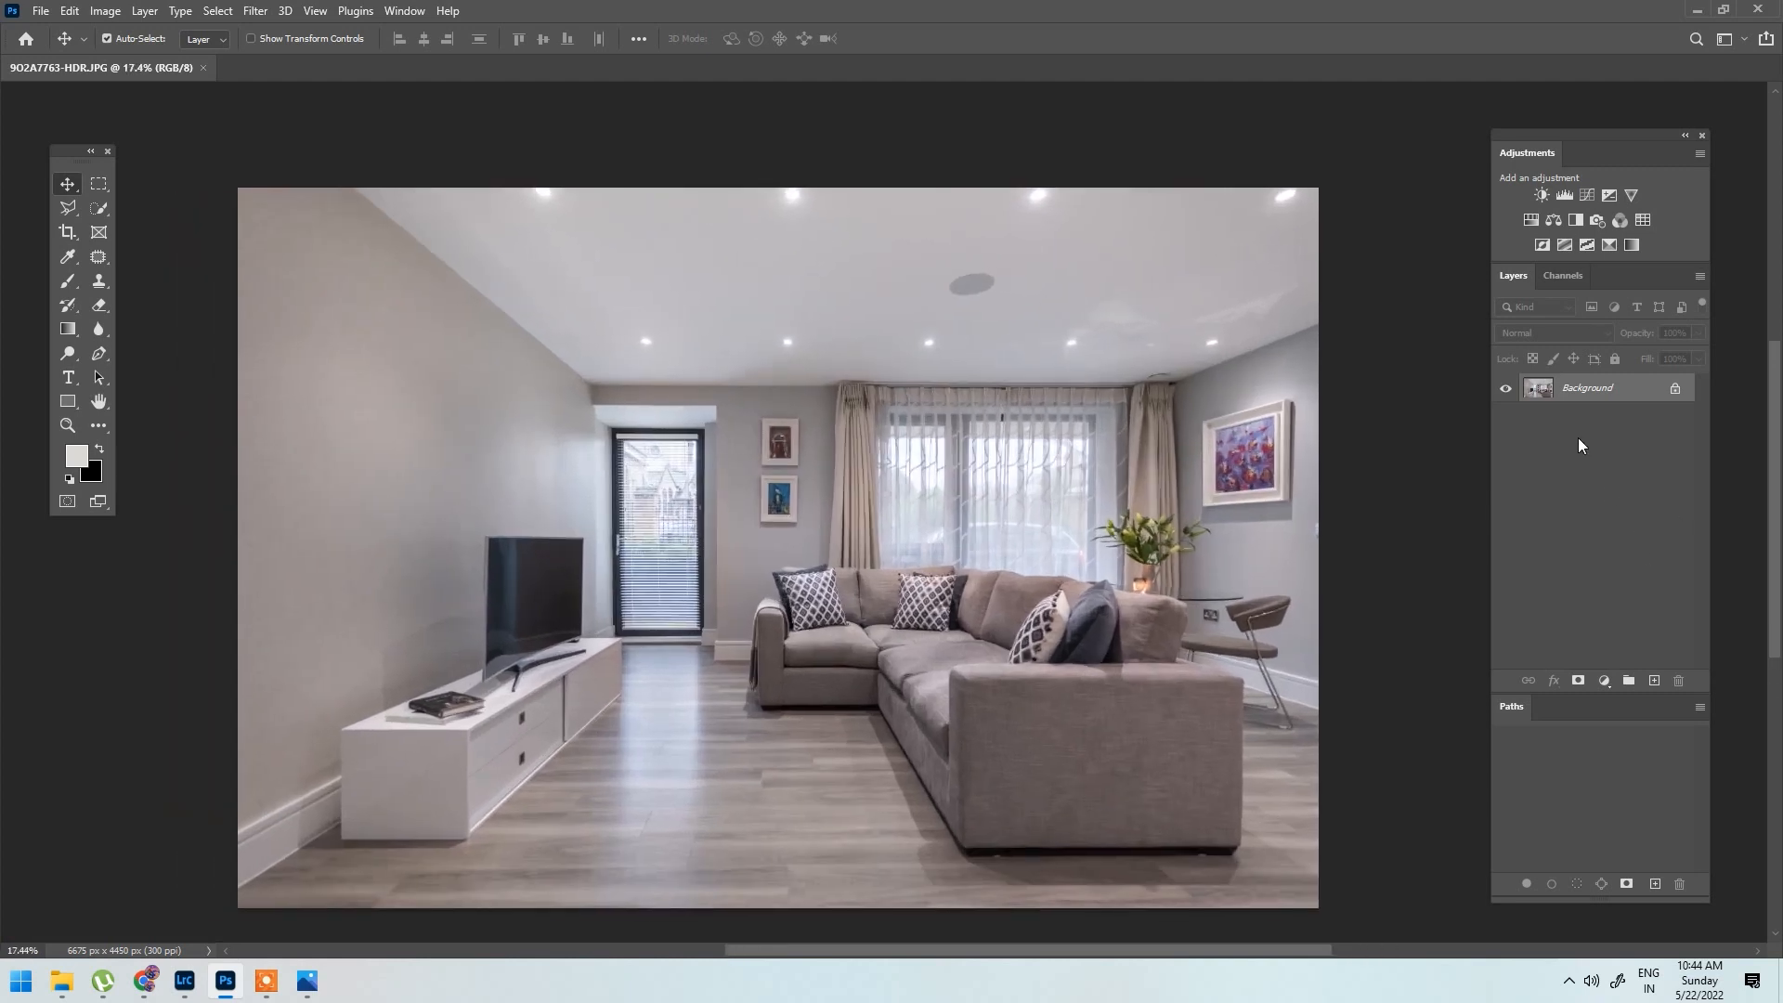
left_click(1603, 683)
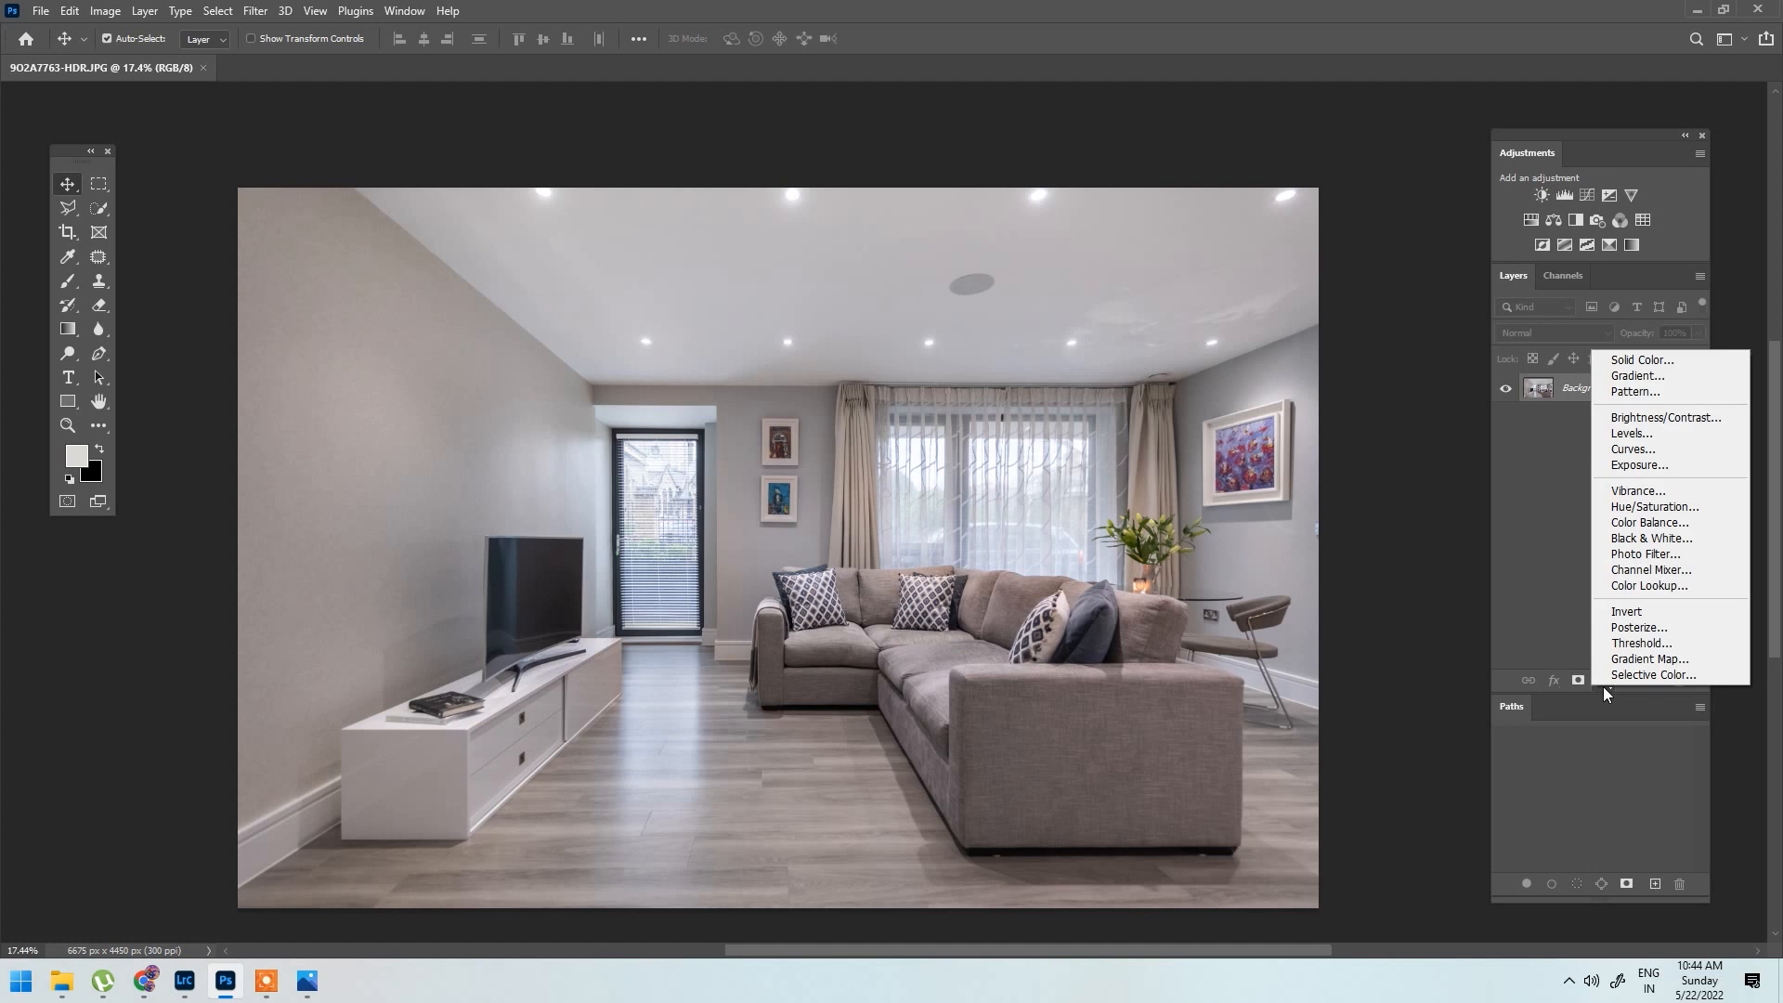
left_click(1647, 419)
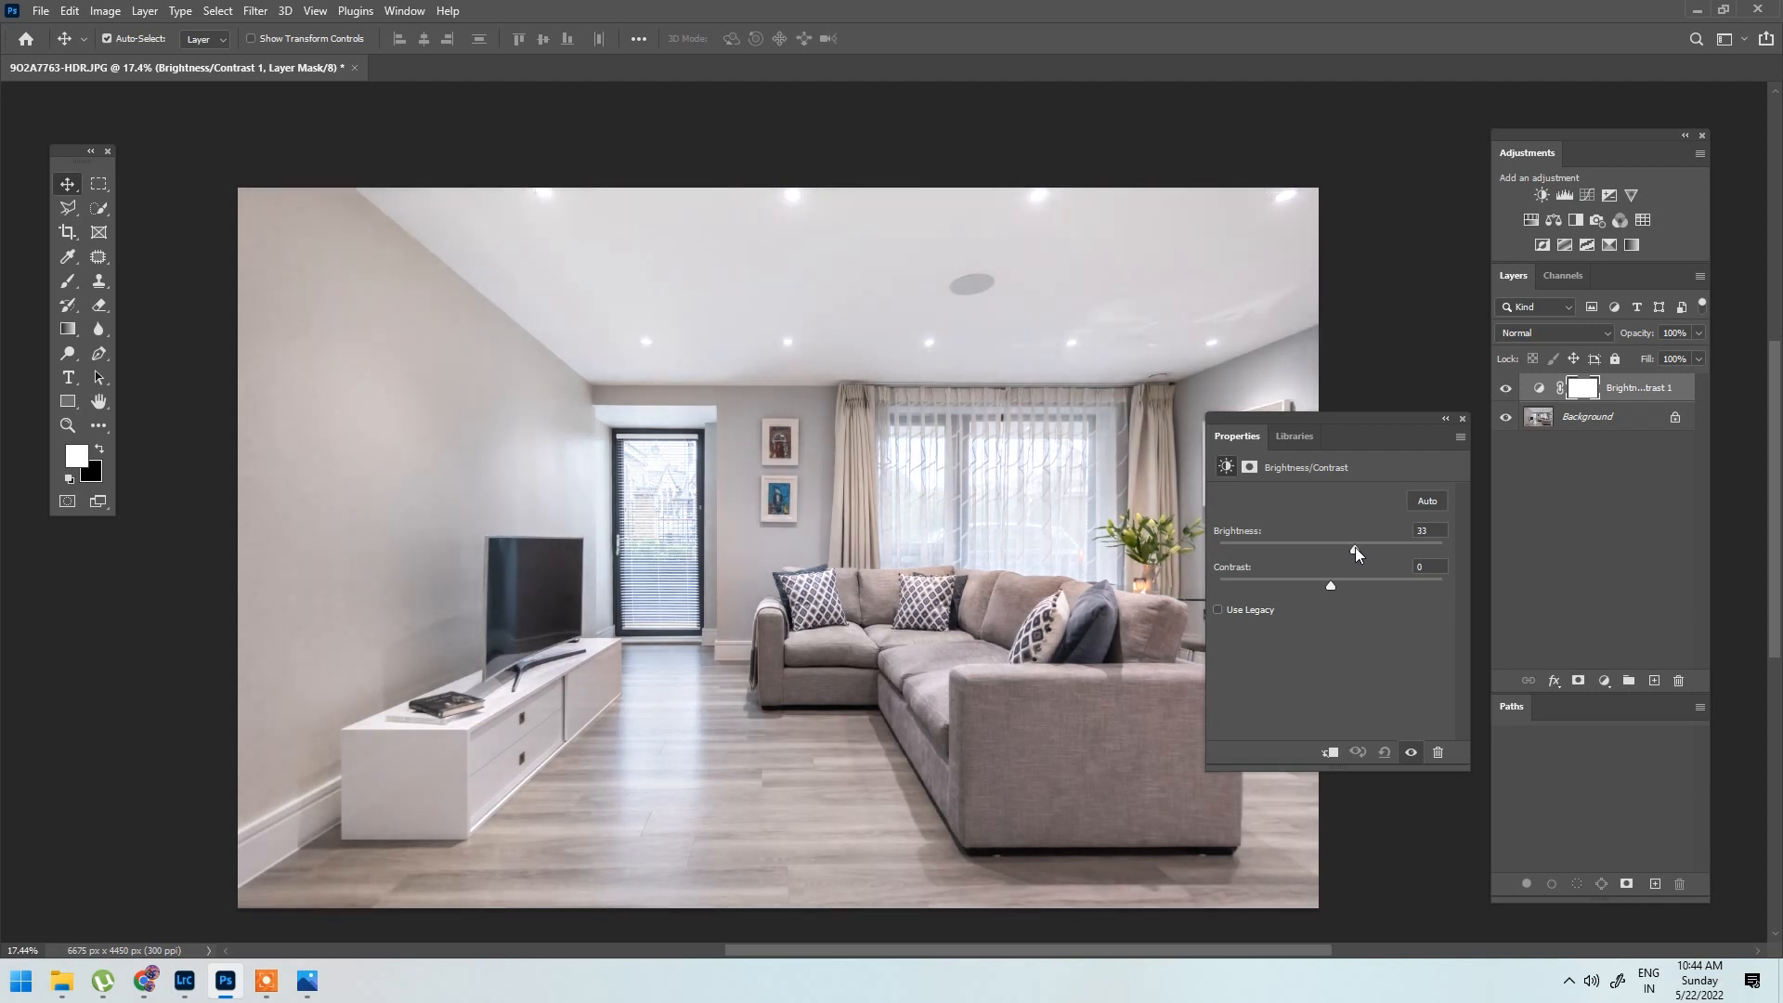
left_click(1462, 420)
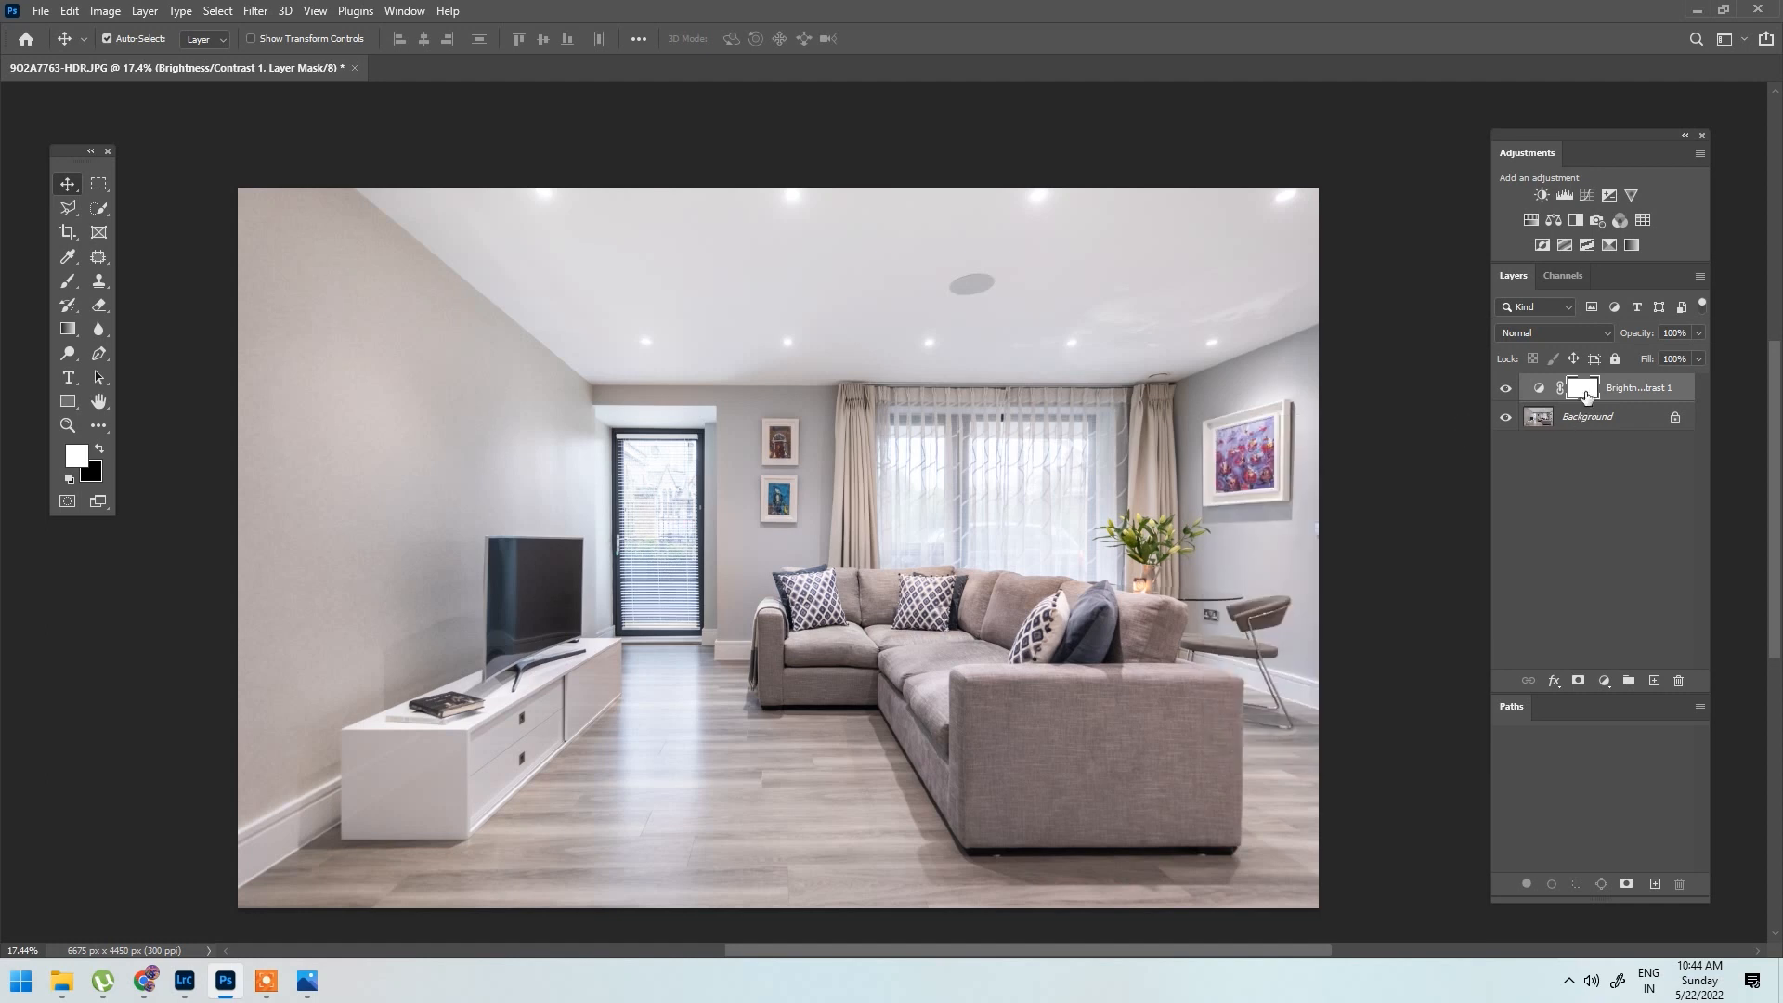
key("ctrl+i")
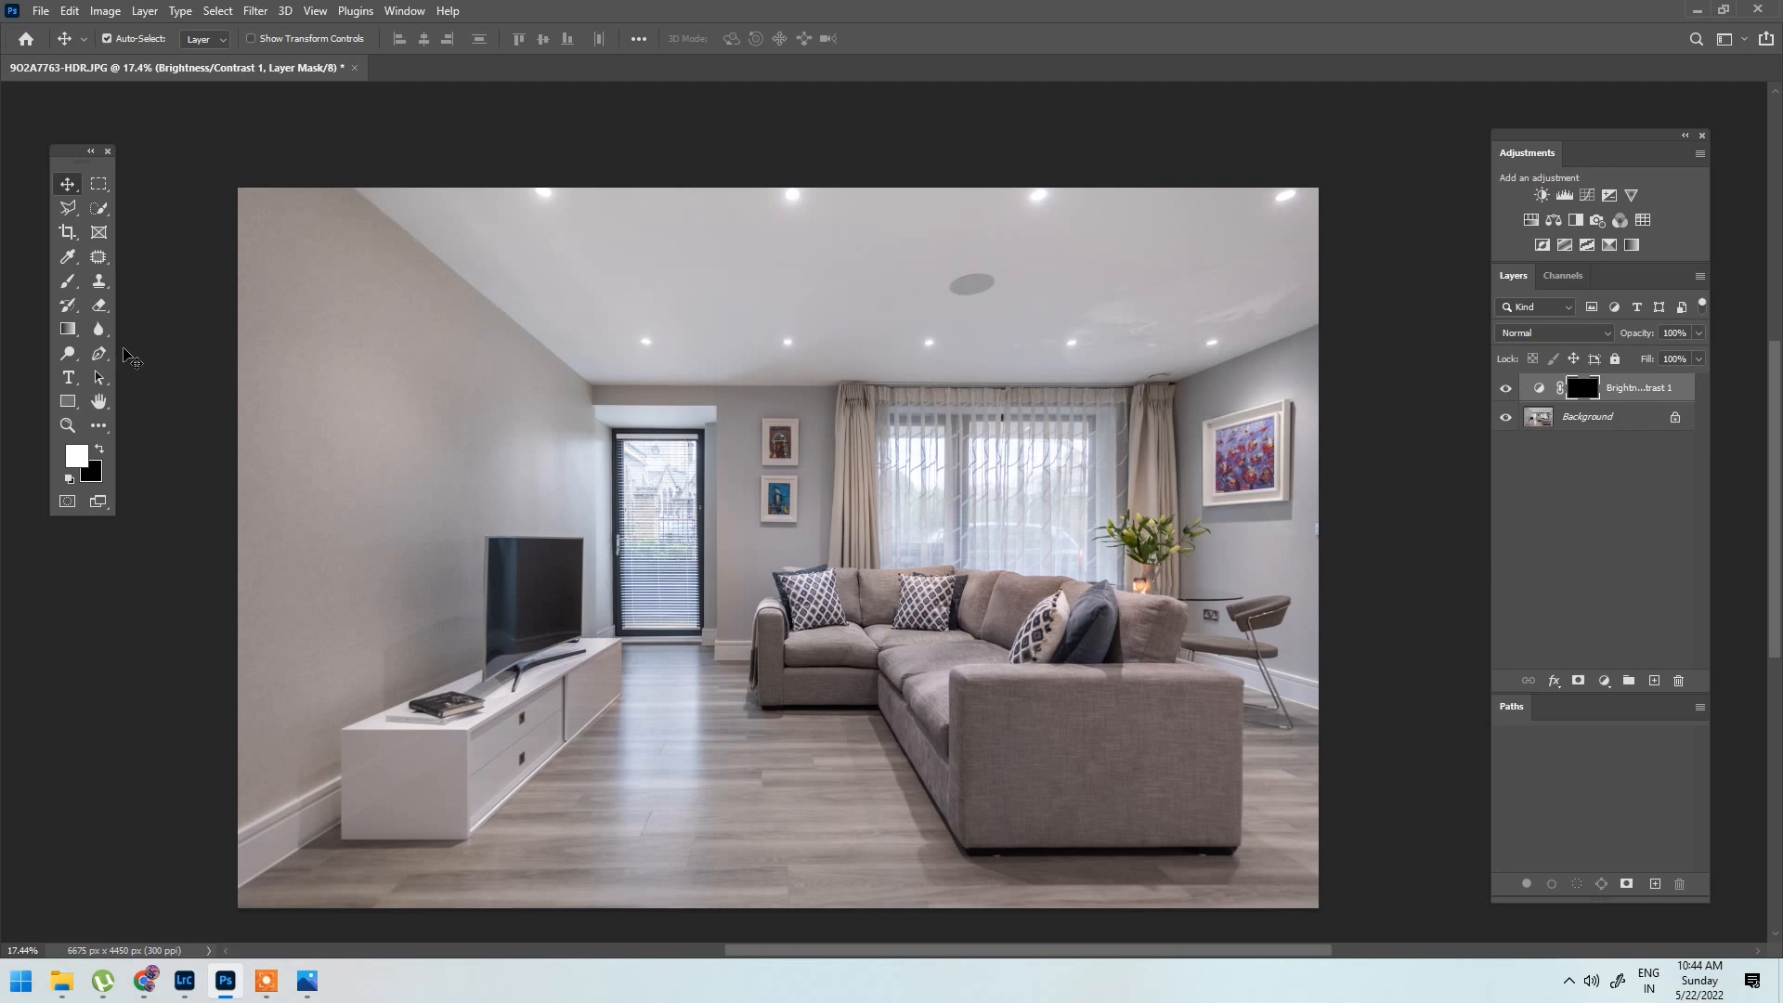
Step: Activate the Brush tool and enlarge the brush to 2700 px for painting white on the adjustment mask
key("b")
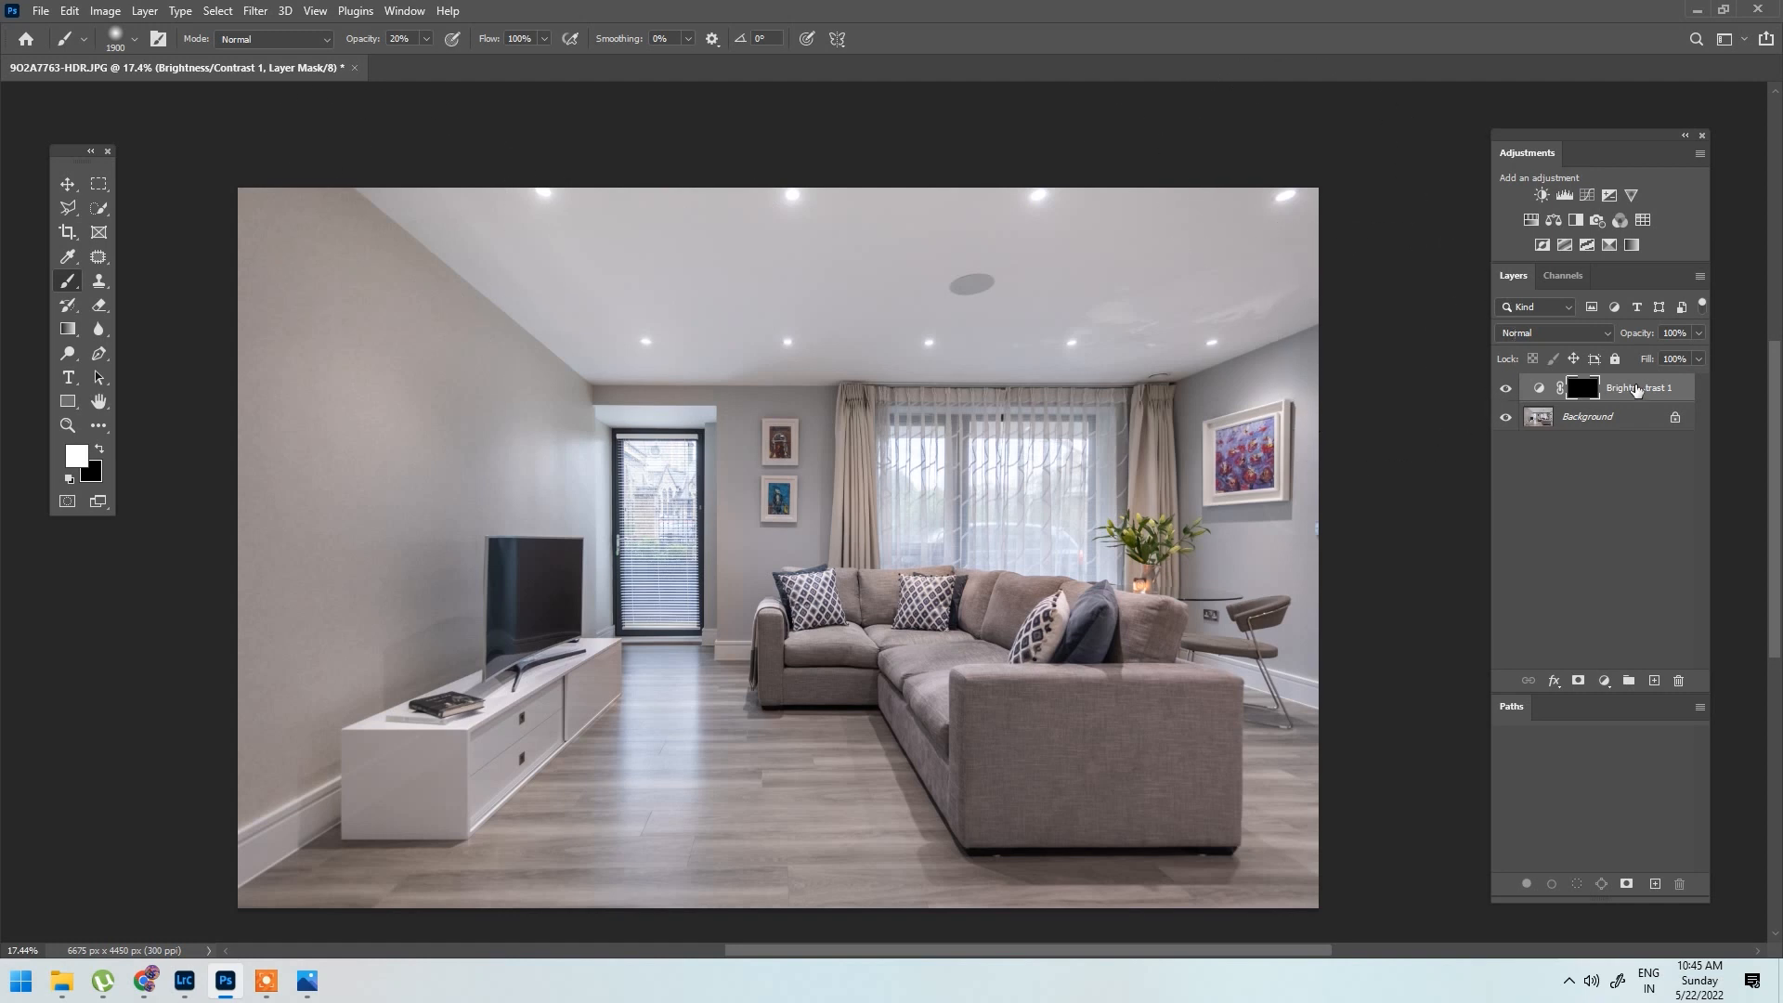
key("bracketright")
key("bracketright")
key("bracketright")
key("bracketright")
scroll(479, 275, "down", 3)
scroll(743, 281, "up", 4)
left_click_drag(843, 213, 773, 364)
scroll(777, 357, "down", 4)
scroll(772, 309, "up", 4)
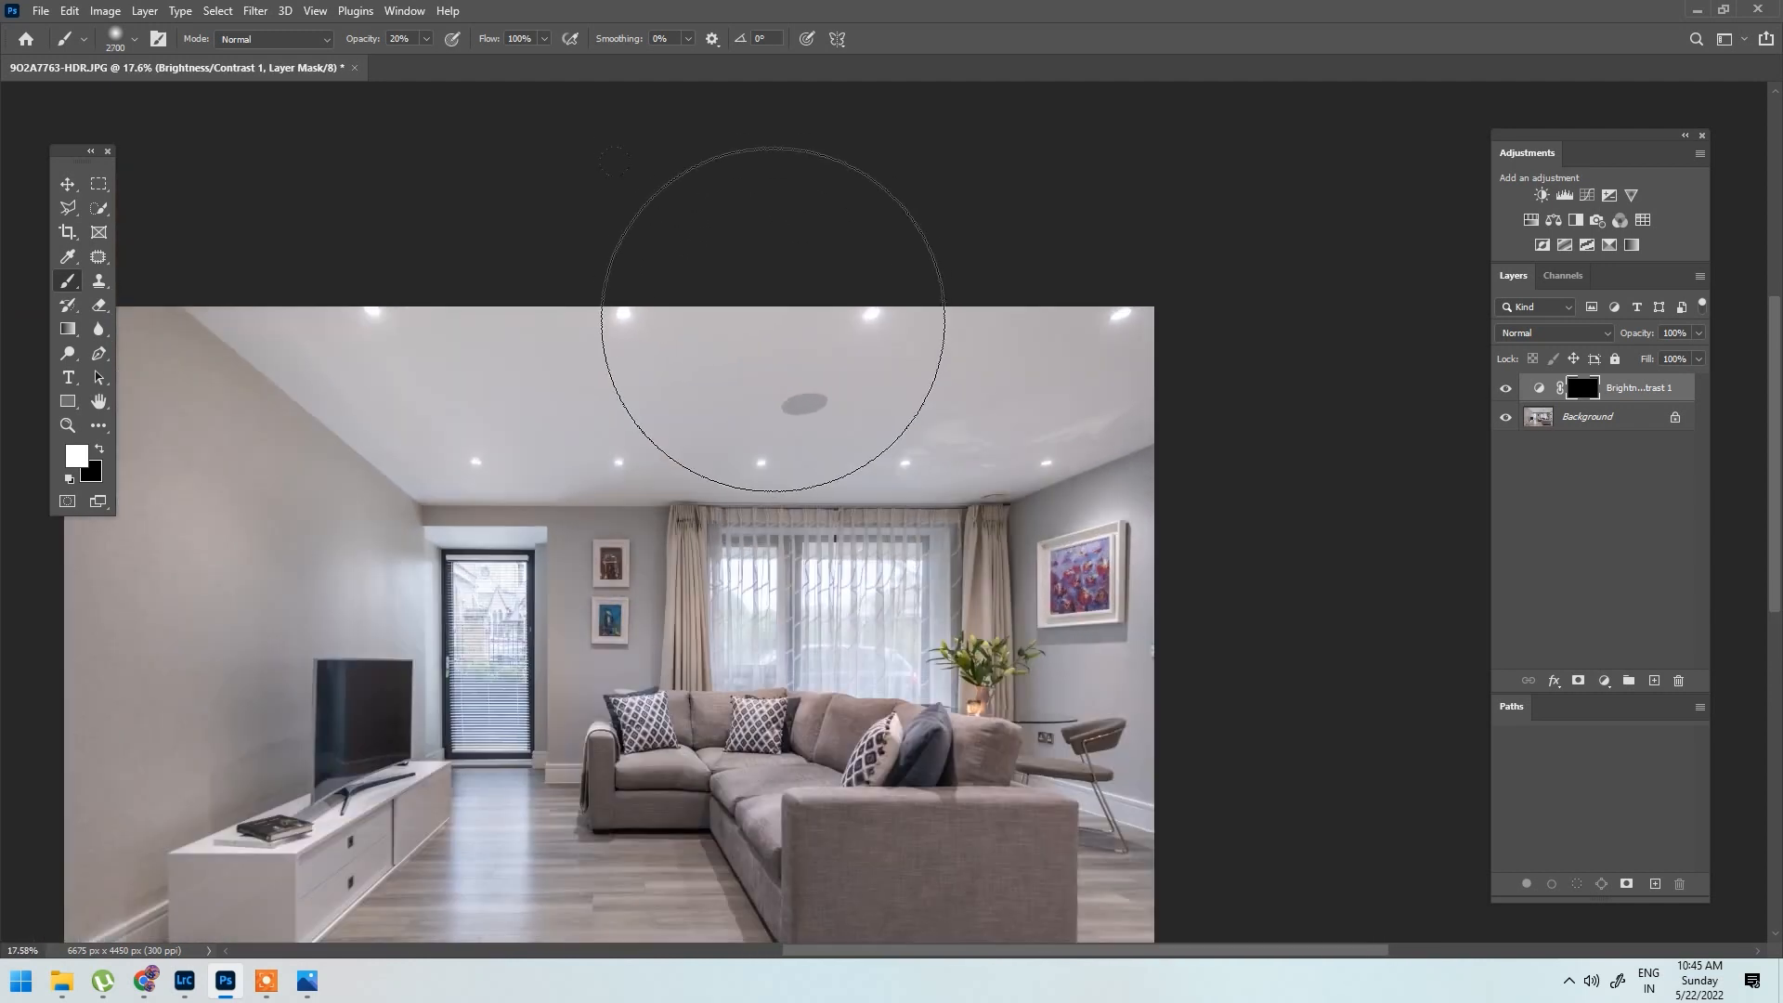
Step: Enlarge the brush to 3200 px for broad, soft coverage of the ceiling
key("bracketright")
key("bracketright")
key("bracketright")
scroll(771, 301, "down", 4)
scroll(810, 437, "up", 2)
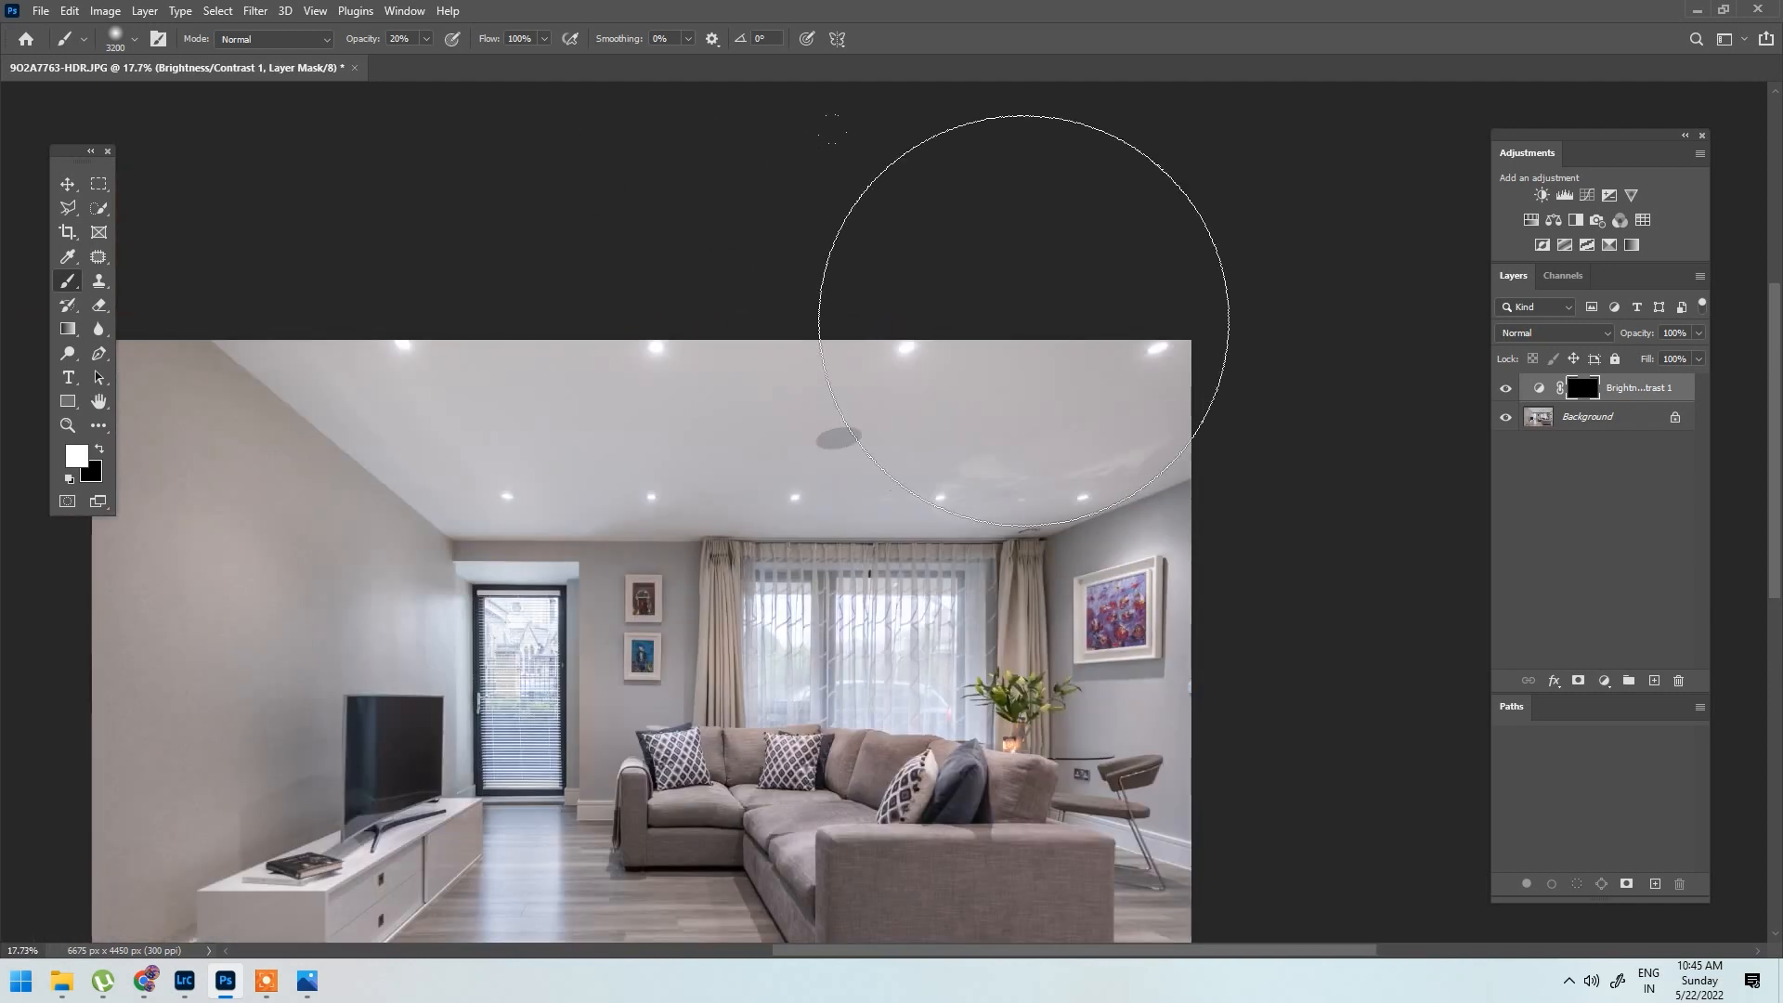
key("bracketright")
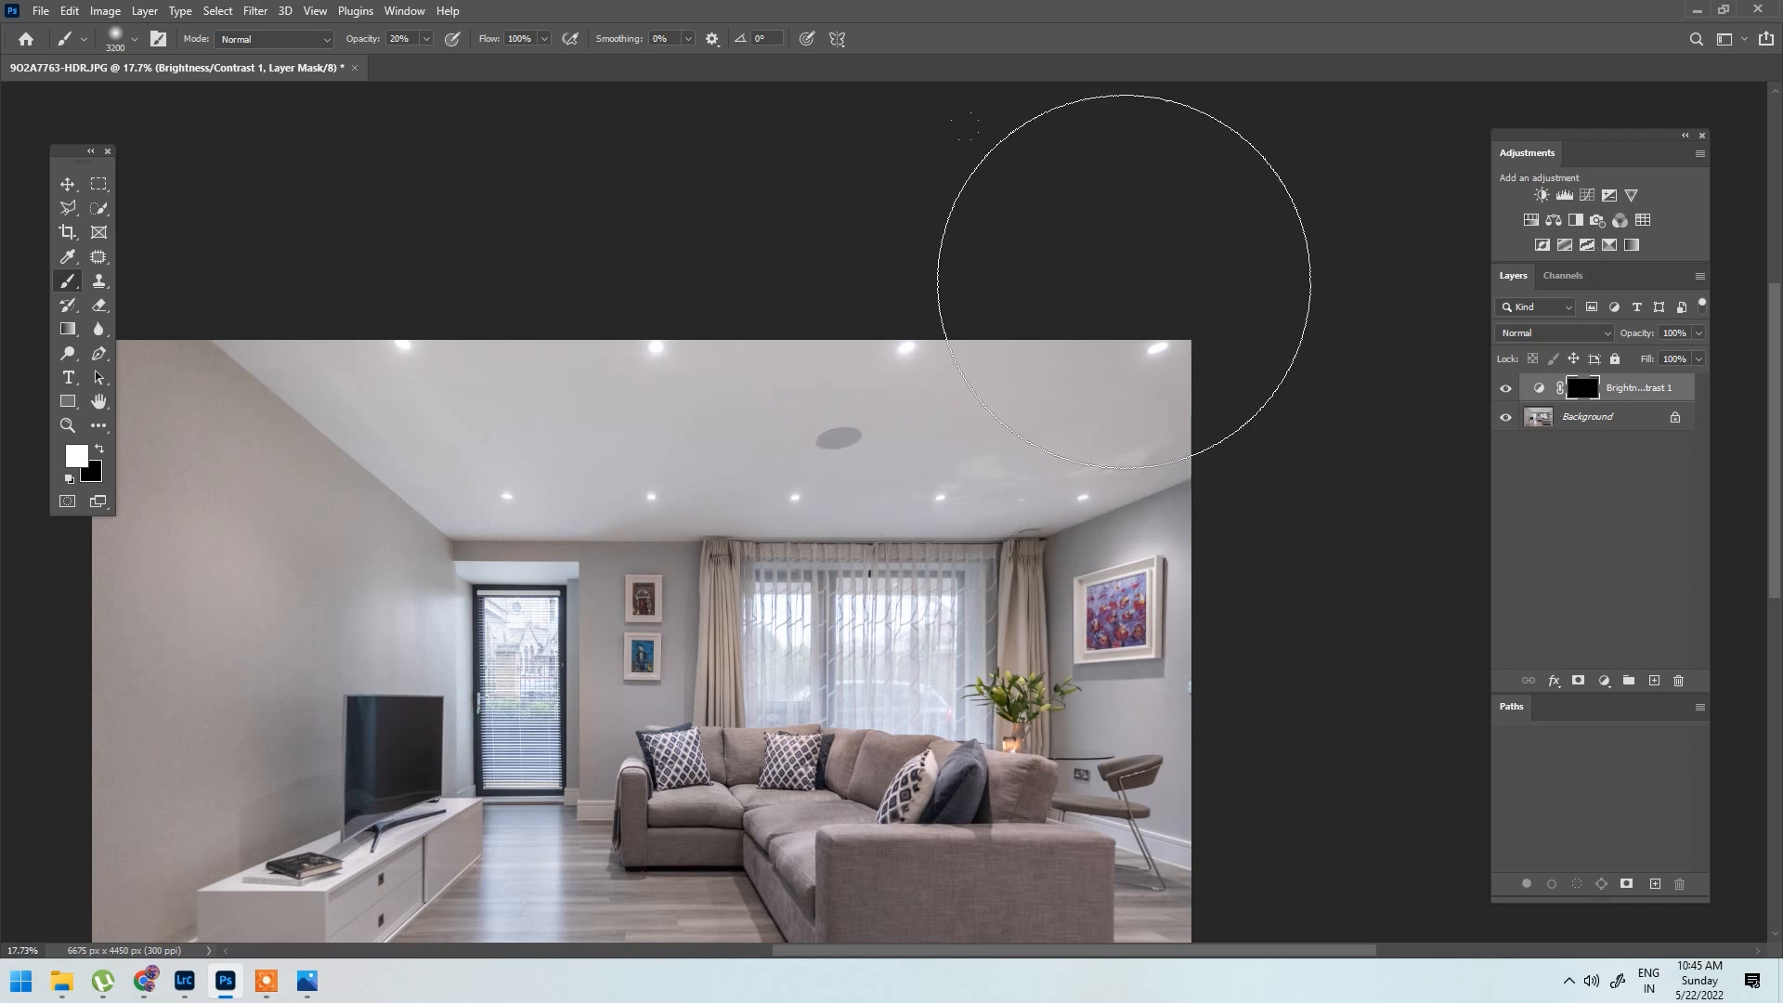
scroll(1122, 338, "down", 2)
scroll(756, 418, "up", 4)
left_click_drag(676, 435, 963, 339)
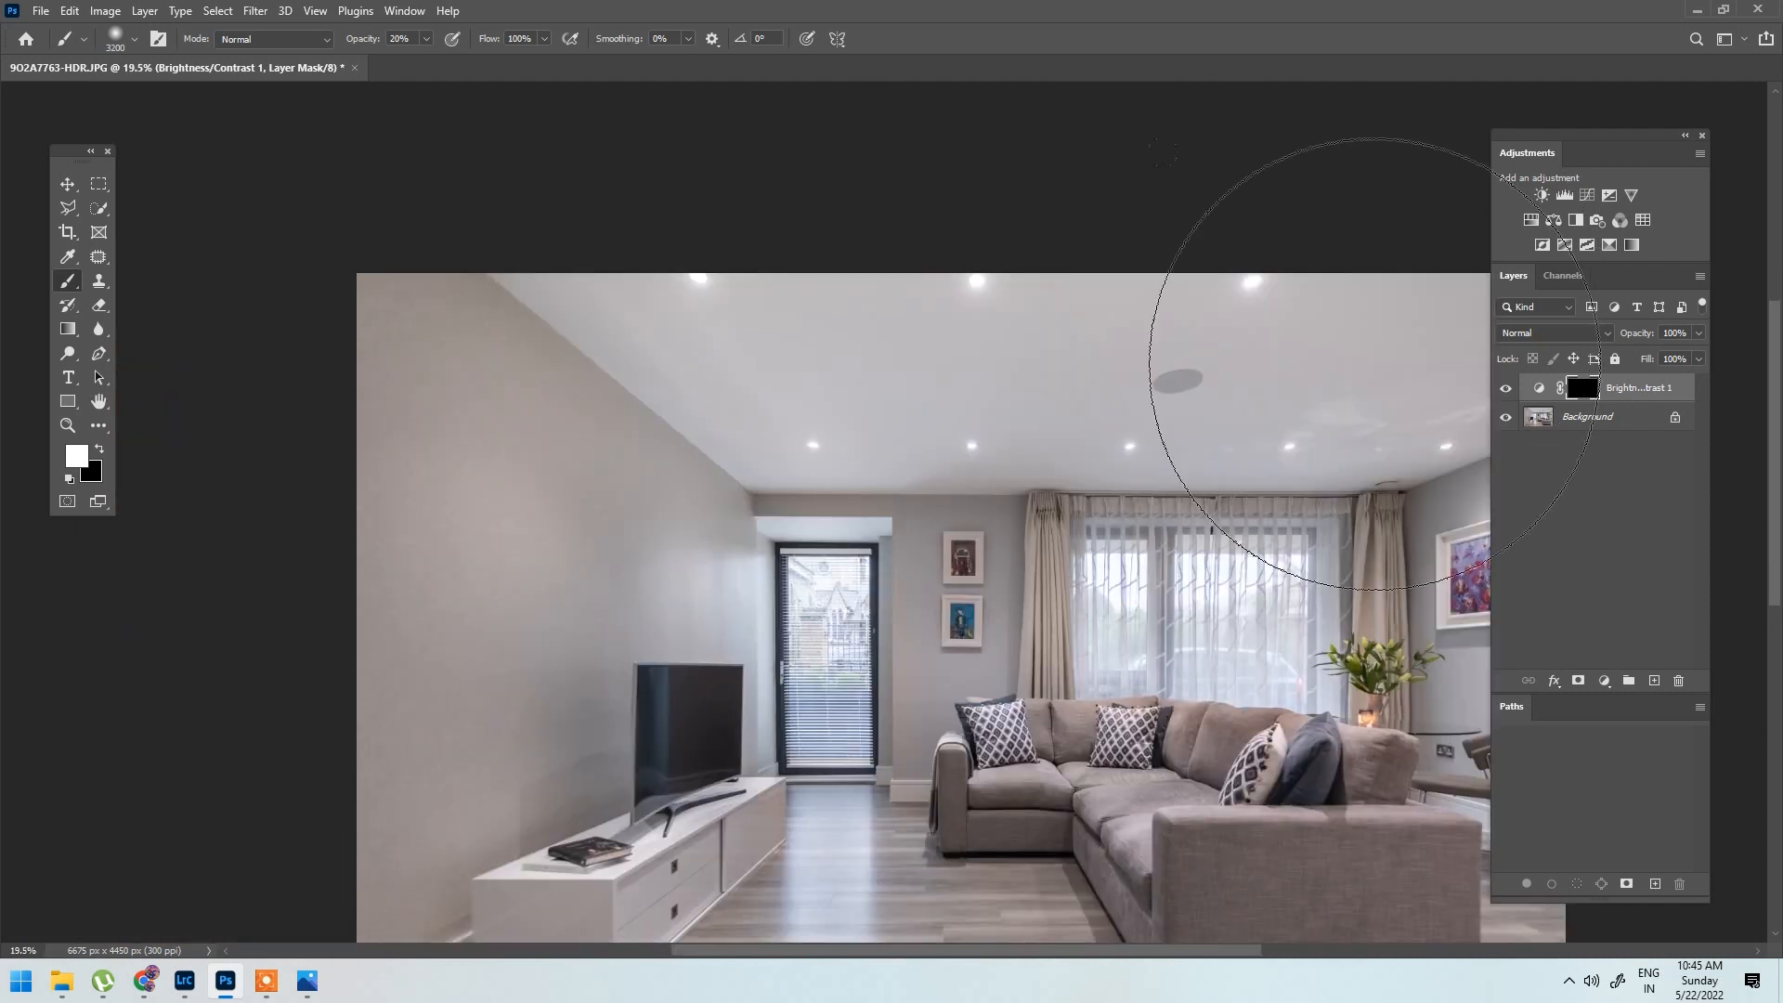
Step: Lower the brush opacity to 12% and enlarge the brush to 3600 px
left_click_drag(783, 343, 620, 368)
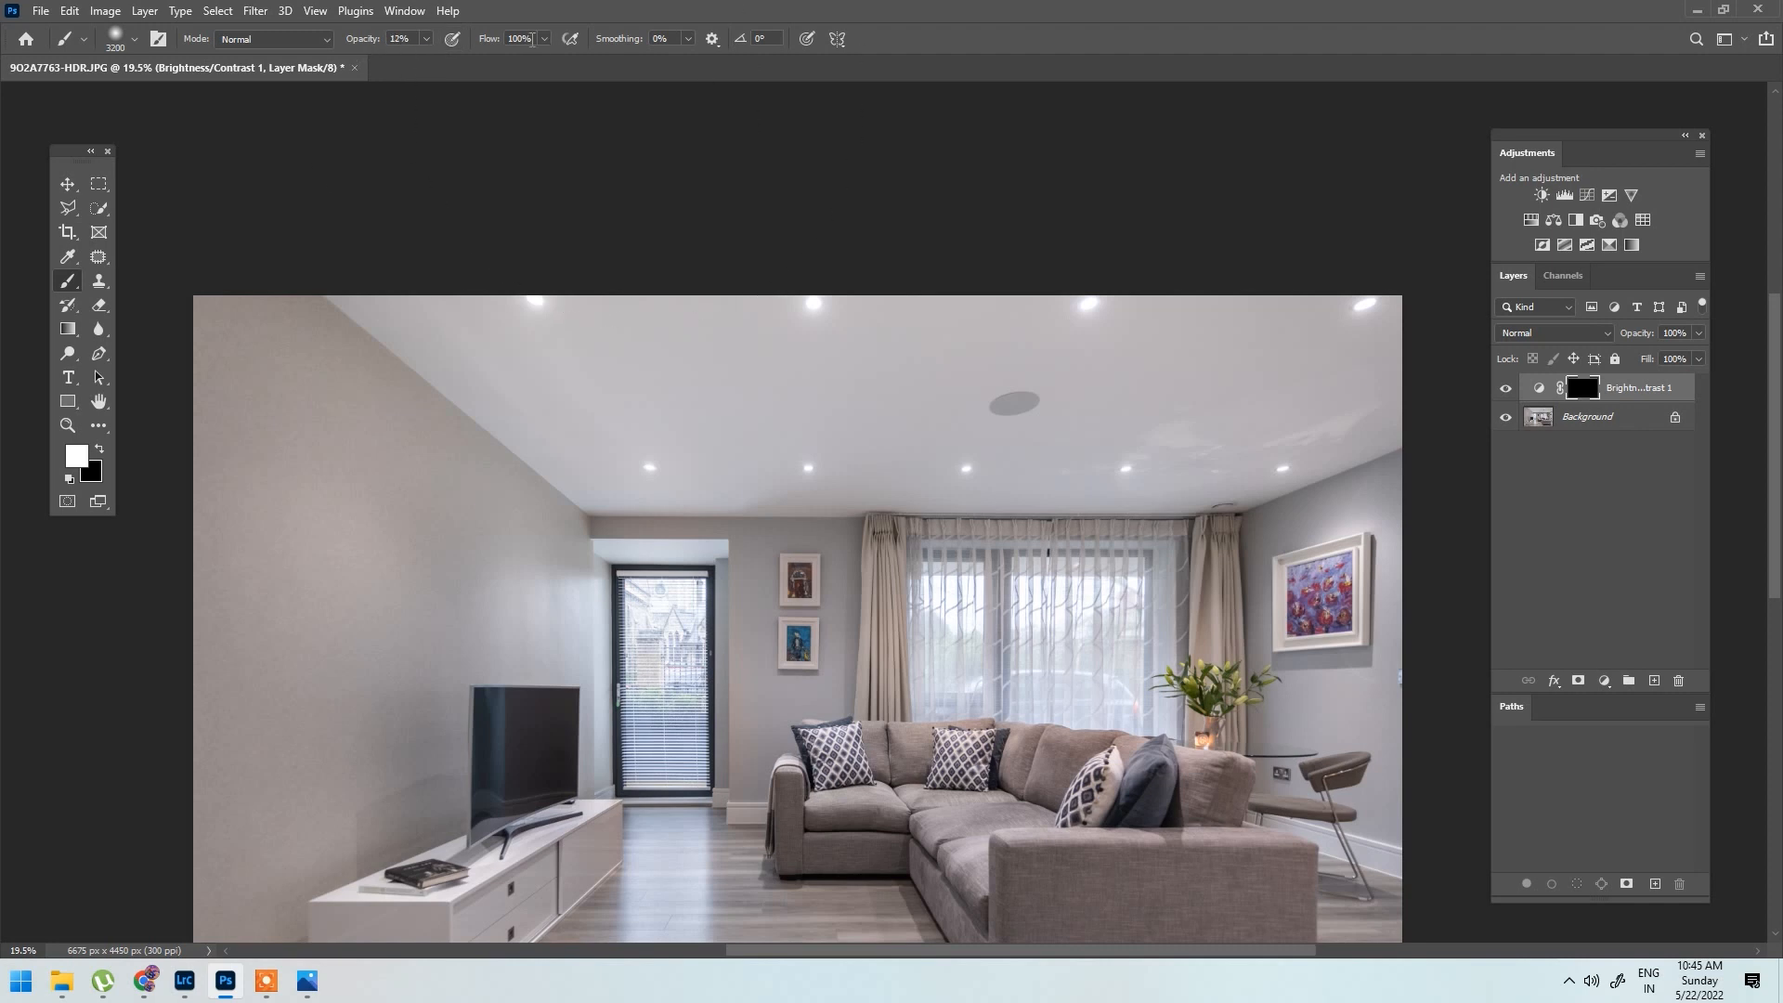
scroll(418, 330, "down", 2)
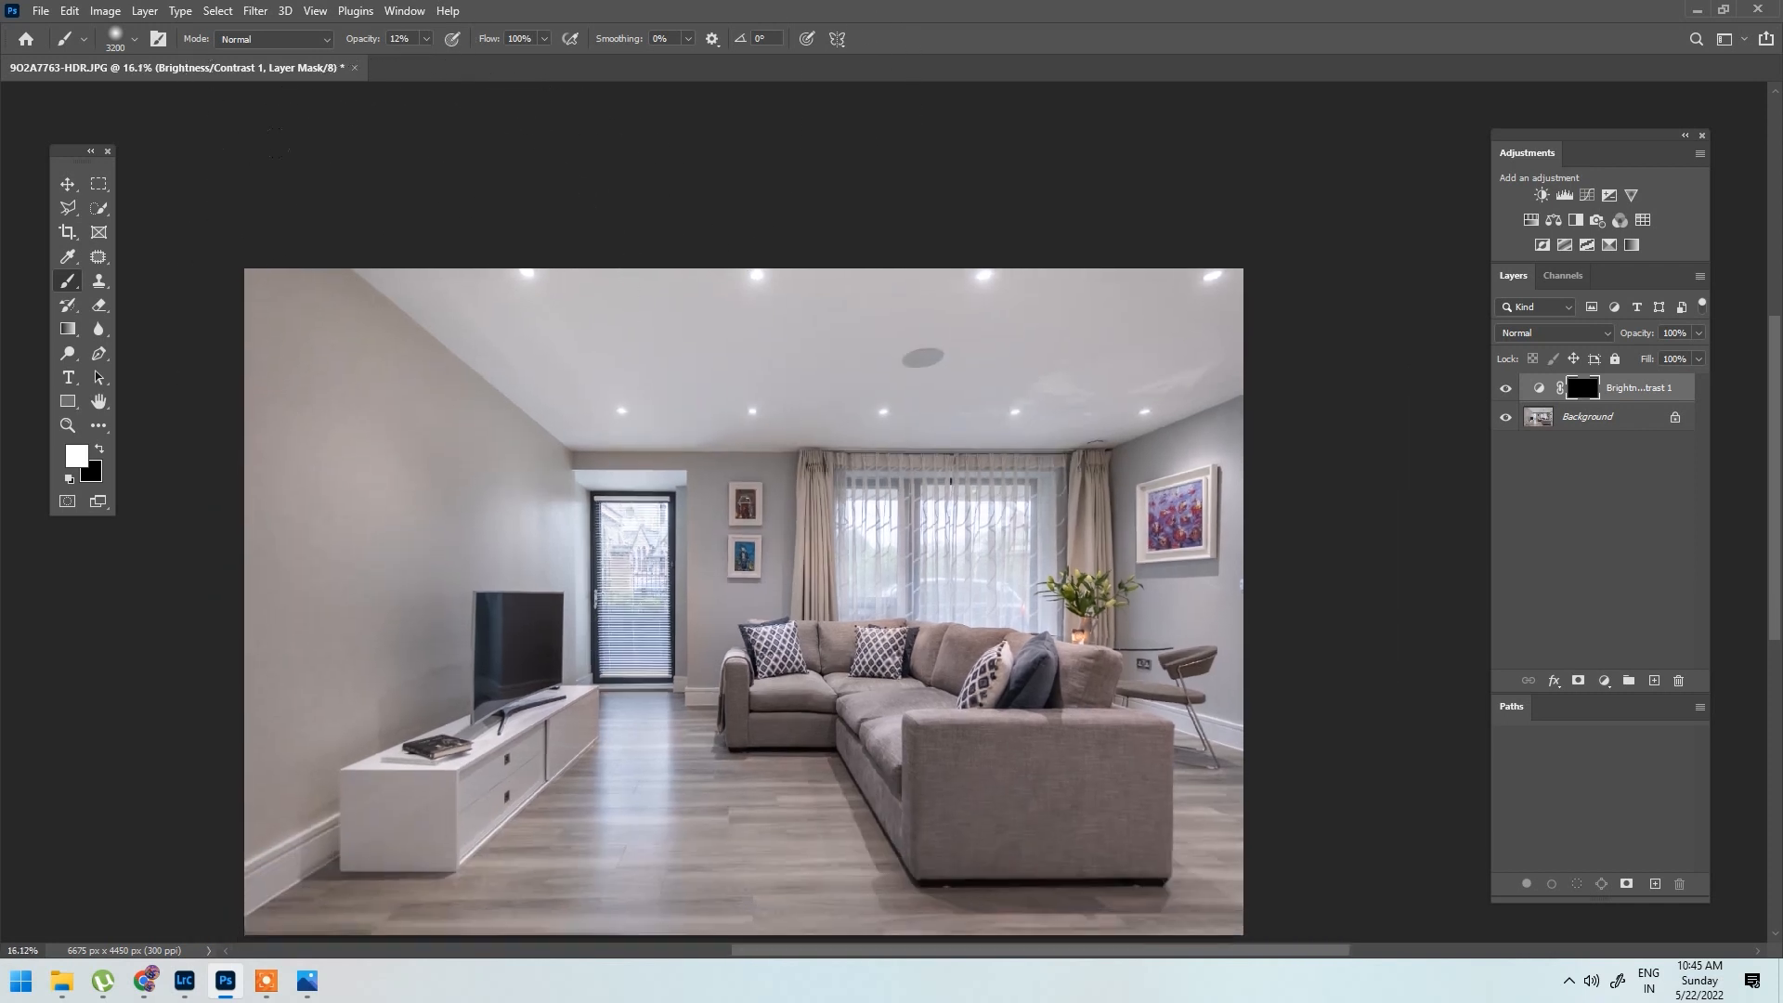
left_click_drag(1038, 307, 883, 342)
key("bracketright")
key("bracketright")
key("bracketright")
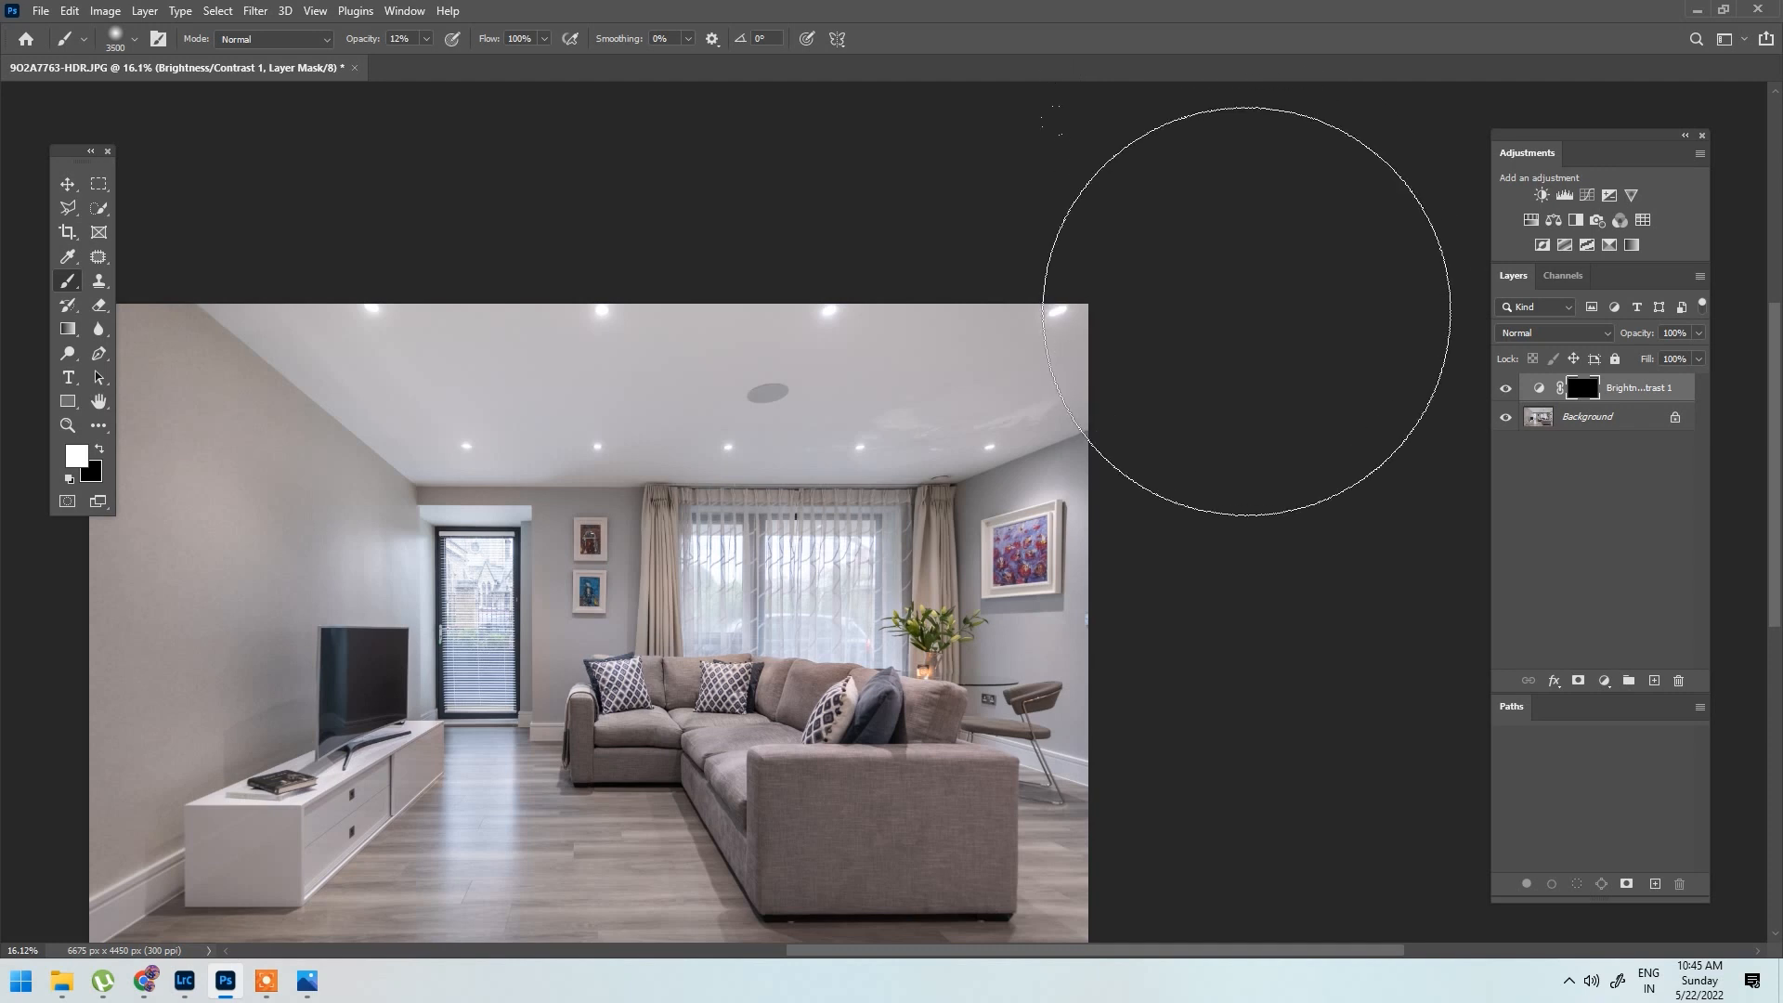
Step: Enlarge the brush to 4100 px and paint brightness into the ceiling's upper edge on the adjustment mask
key("ctrl+minus")
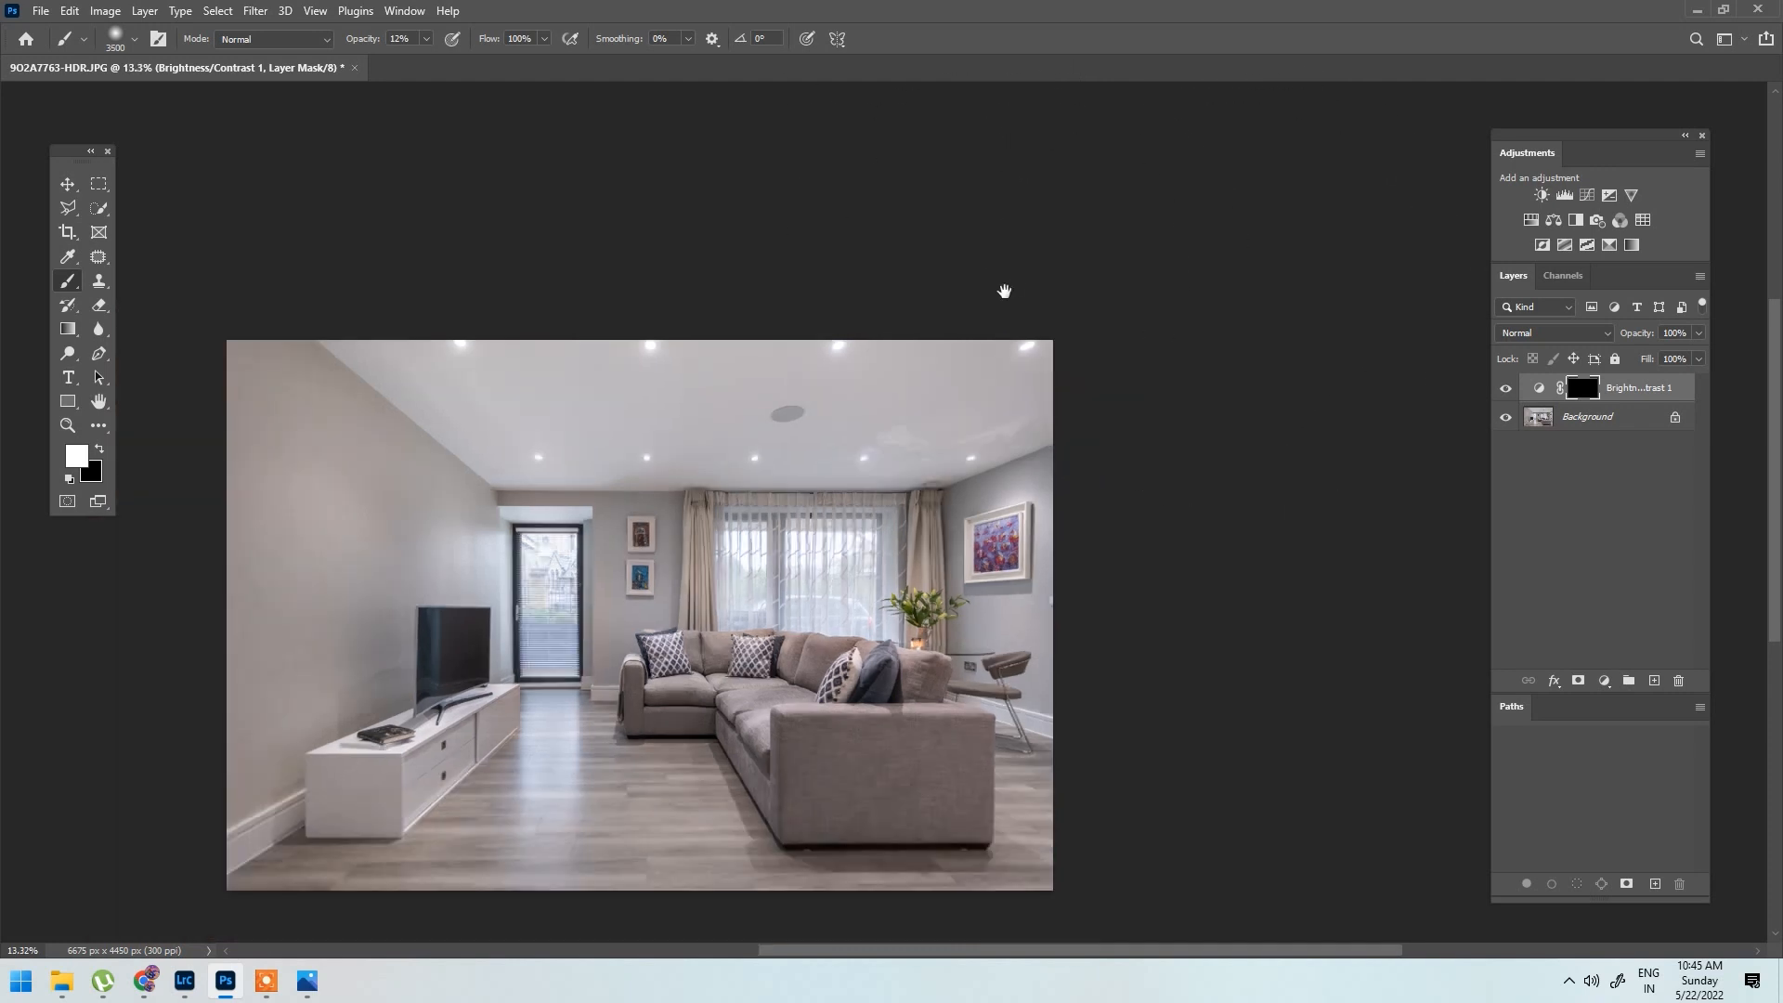
left_click_drag(1005, 290, 1046, 290)
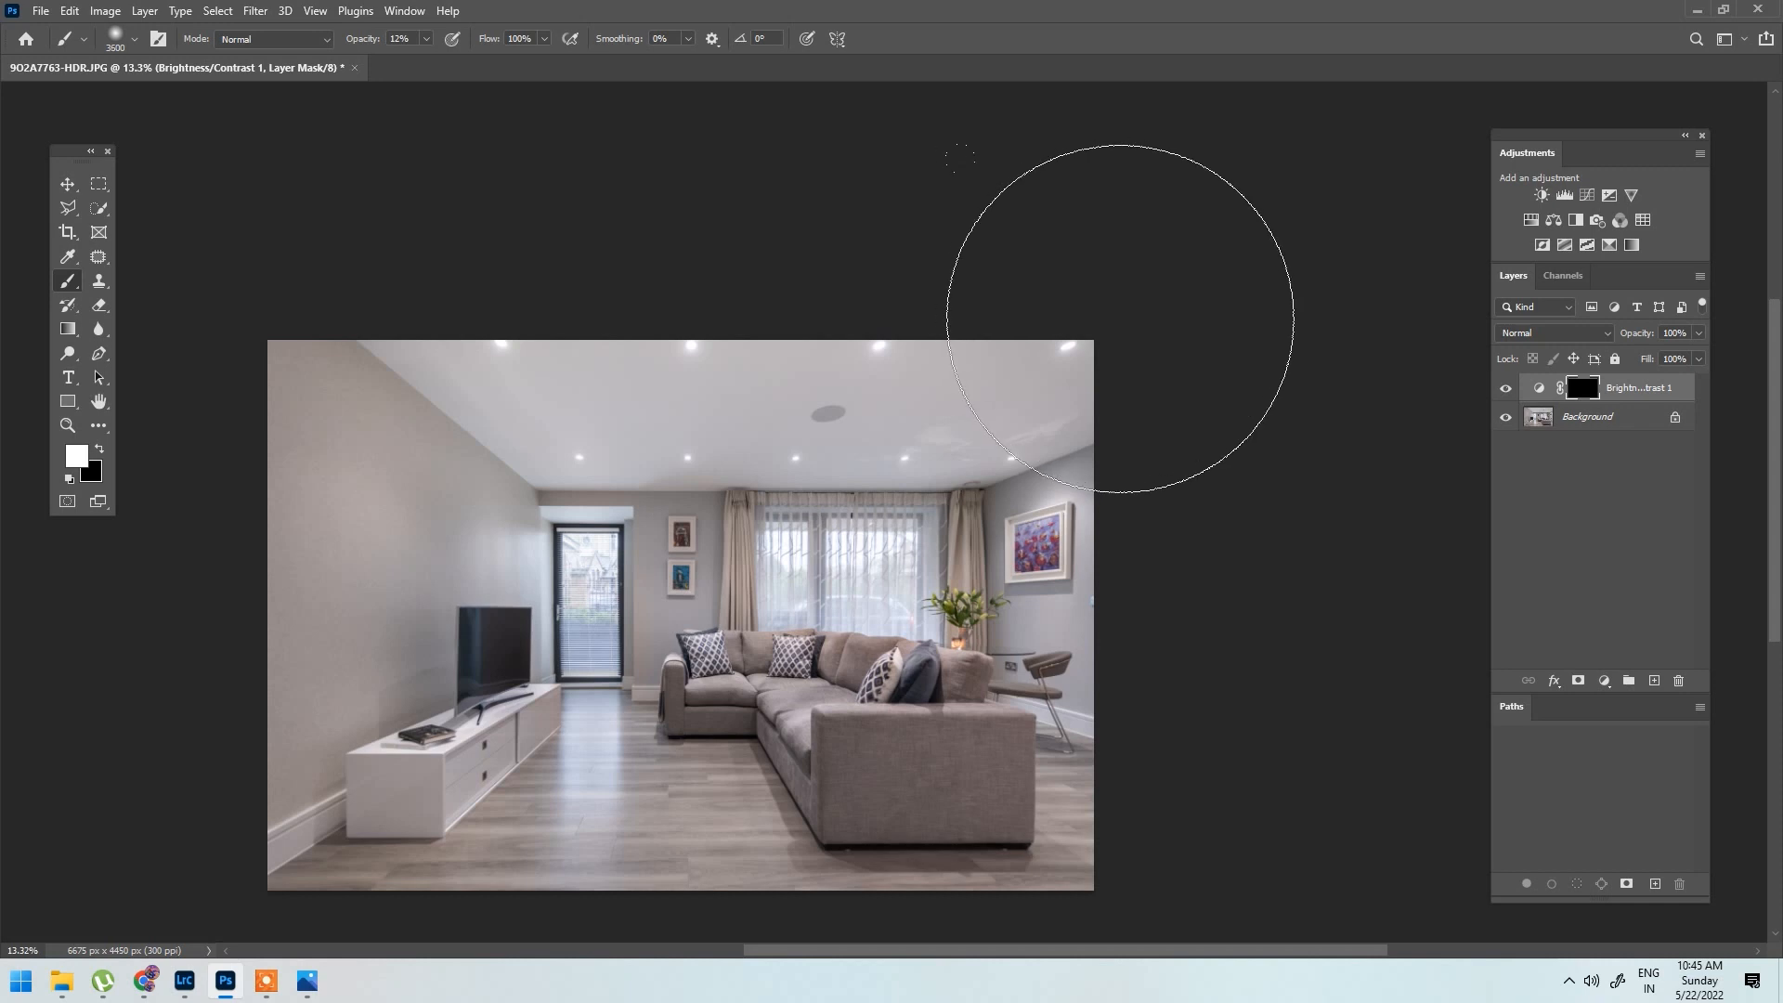
left_click_drag(1010, 338, 1091, 341)
key("bracketright")
key("bracketright")
key("bracketright")
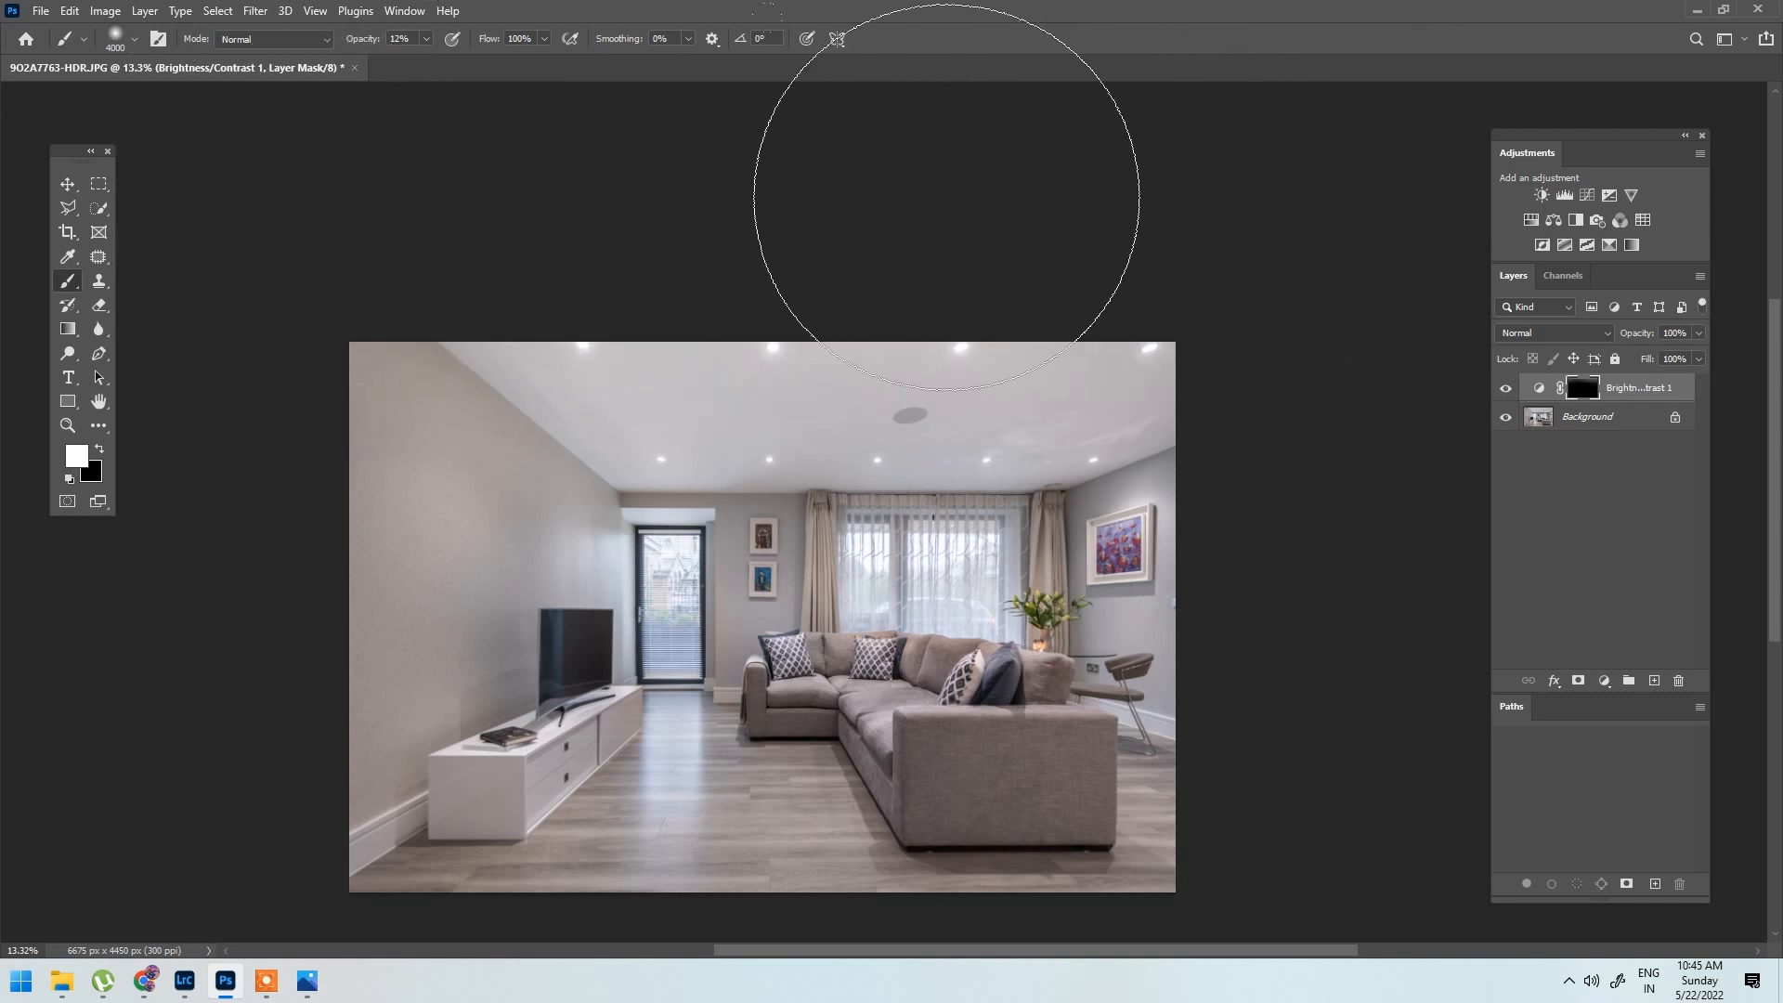
key("bracketright")
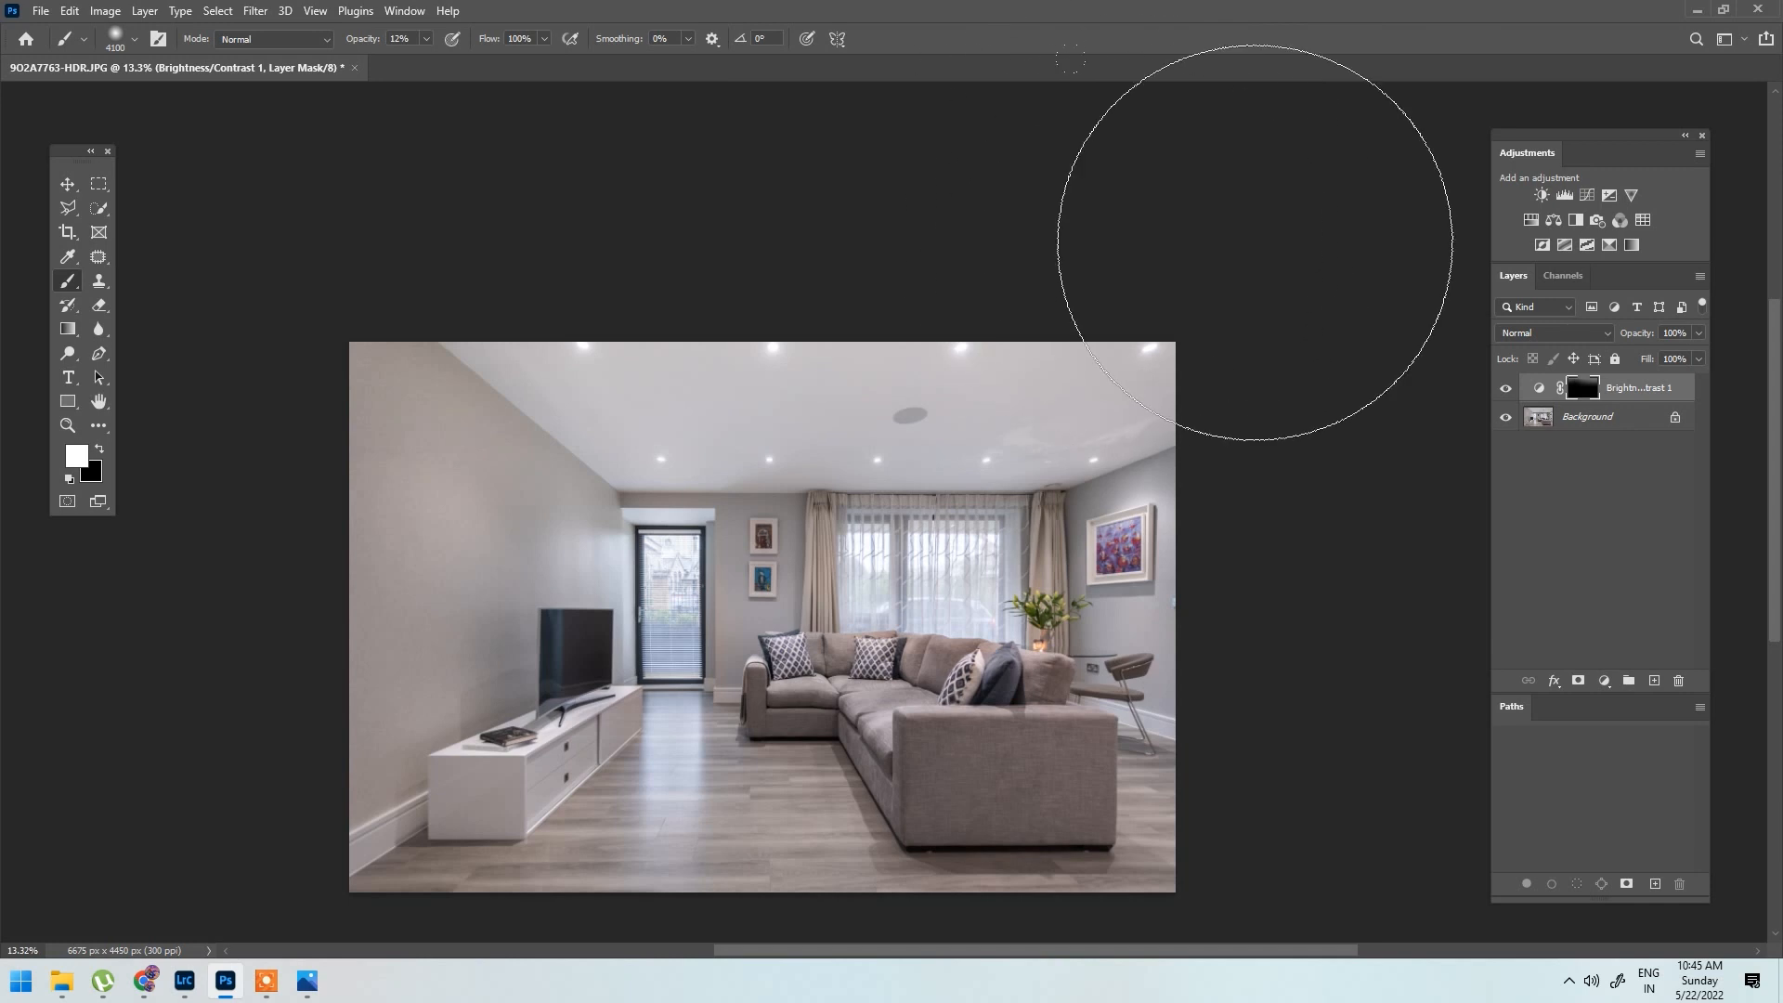
Step: Shrink the brush to 500 px for brightening the sofa on the adjustment mask
key("bracketleft")
key("bracketleft")
key("bracketleft")
key("bracketleft")
key("bracketleft")
key("bracketleft")
key("bracketleft")
key("bracketleft")
key("bracketleft")
key("bracketleft")
key("bracketleft")
key("bracketleft")
key("bracketleft")
key("bracketleft")
key("bracketleft")
key("bracketleft")
key("bracketleft")
key("bracketleft")
key("bracketleft")
key("bracketleft")
key("bracketleft")
key("bracketleft")
key("bracketleft")
key("bracketleft")
key("bracketleft")
key("bracketleft")
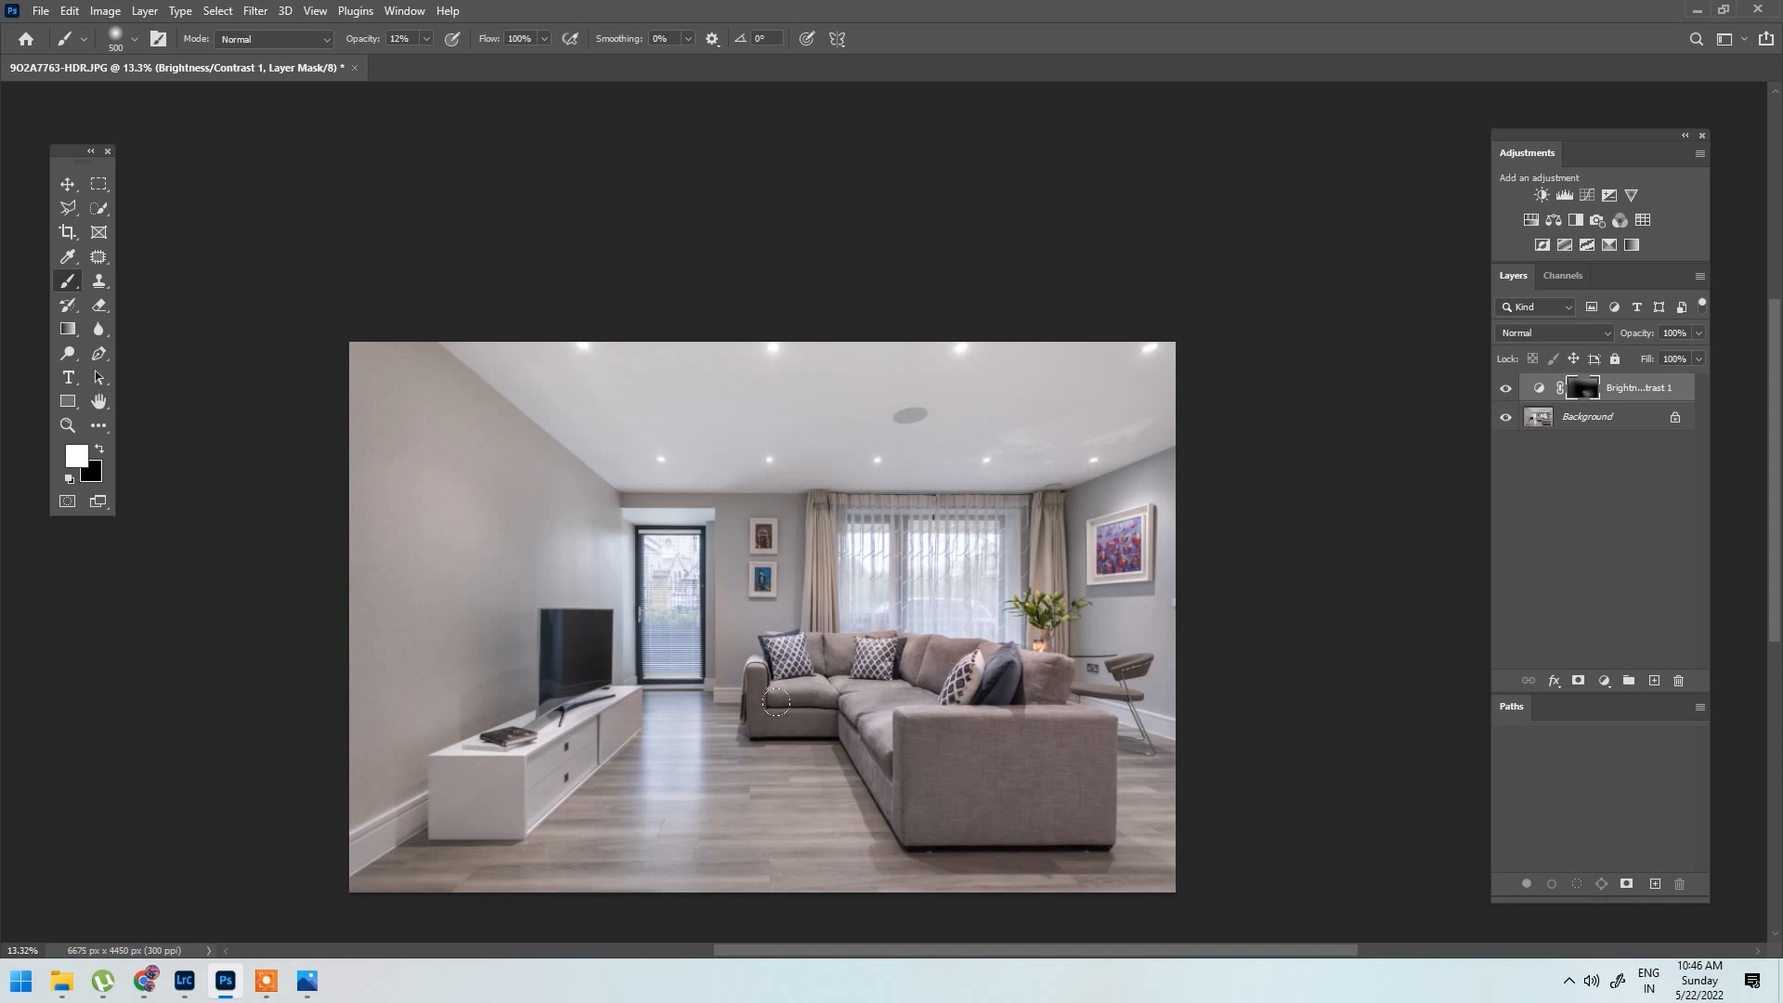
Step: Enlarge the brush to 3000 px for soft, broad brightening of the room's walls on the mask
scroll(876, 654, "down", 2)
key("bracketright")
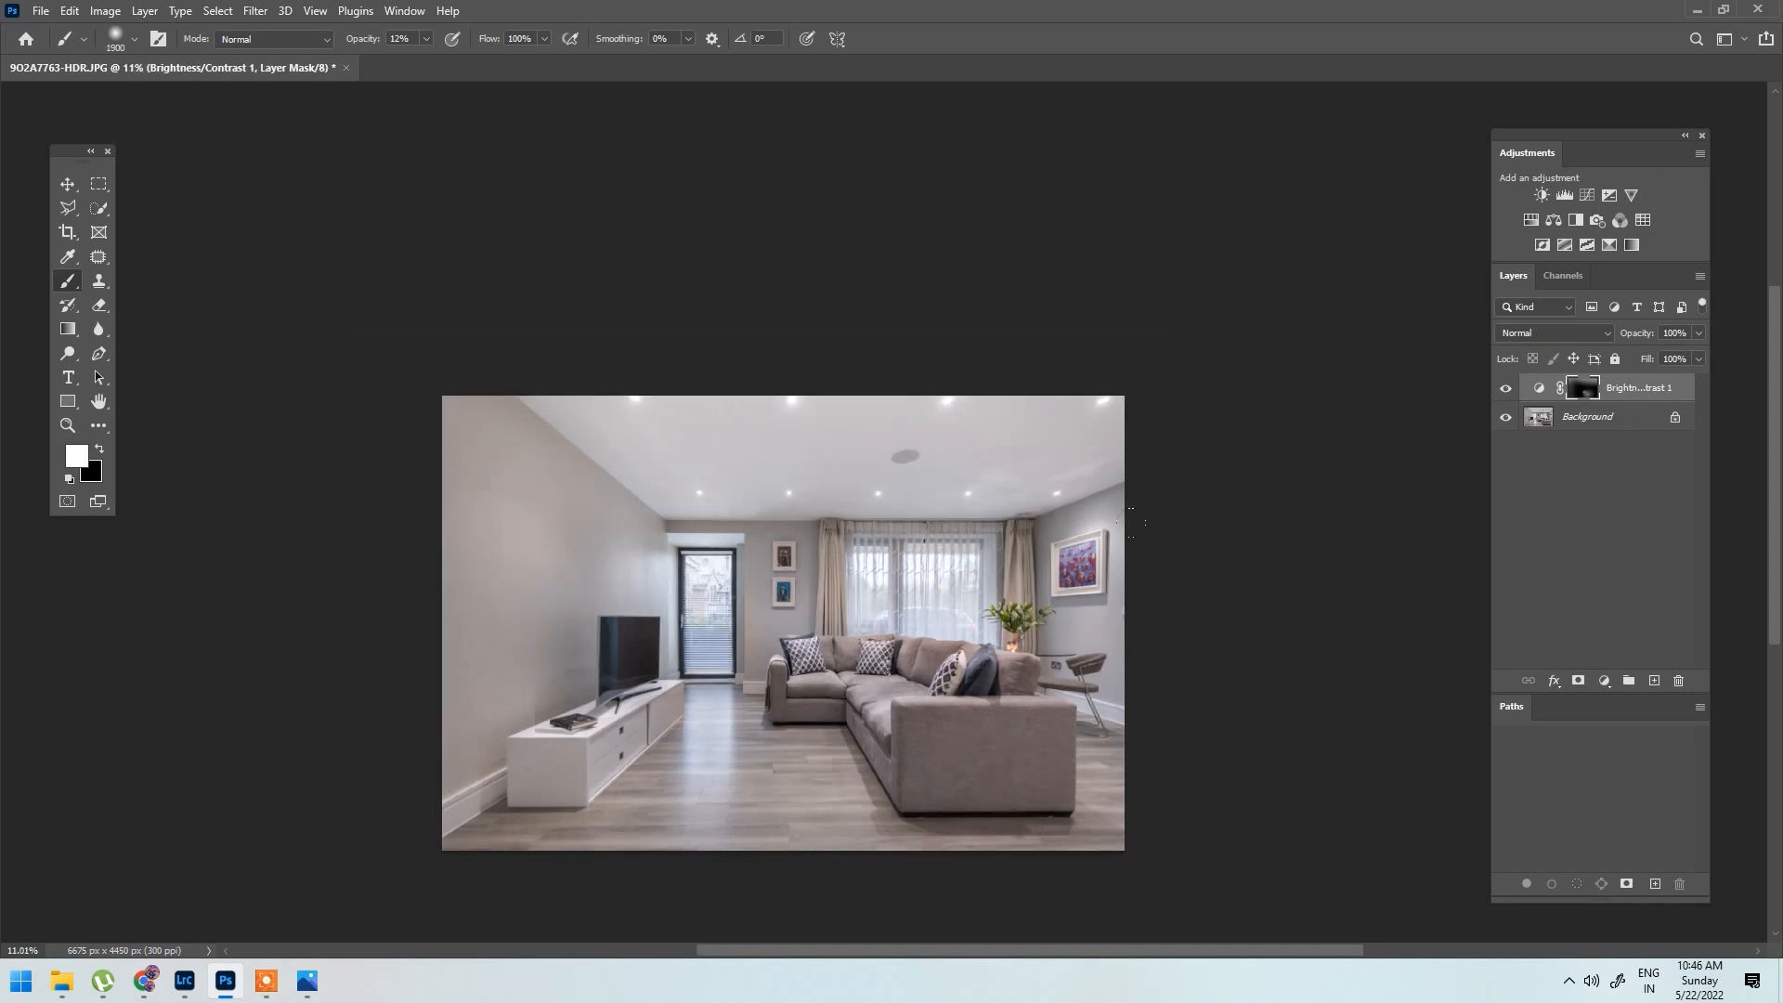
key("bracketright")
key("bracketright")
key("bracketright")
key("bracketright")
key("bracketright")
key("bracketright")
key("bracketright")
key("bracketright")
key("bracketright")
key("bracketright")
key("bracketright")
Step: Reduce the brush to 800 px for finer mask painting around the ceiling edge above the balcony door
scroll(418, 325, "up", 3)
key("bracketleft")
key("bracketleft")
key("bracketleft")
key("bracketleft")
key("bracketleft")
key("bracketleft")
key("bracketleft")
key("bracketleft")
key("bracketleft")
key("bracketleft")
key("bracketleft")
key("bracketleft")
key("bracketleft")
key("bracketleft")
key("bracketleft")
key("bracketleft")
key("bracketleft")
key("bracketleft")
key("bracketleft")
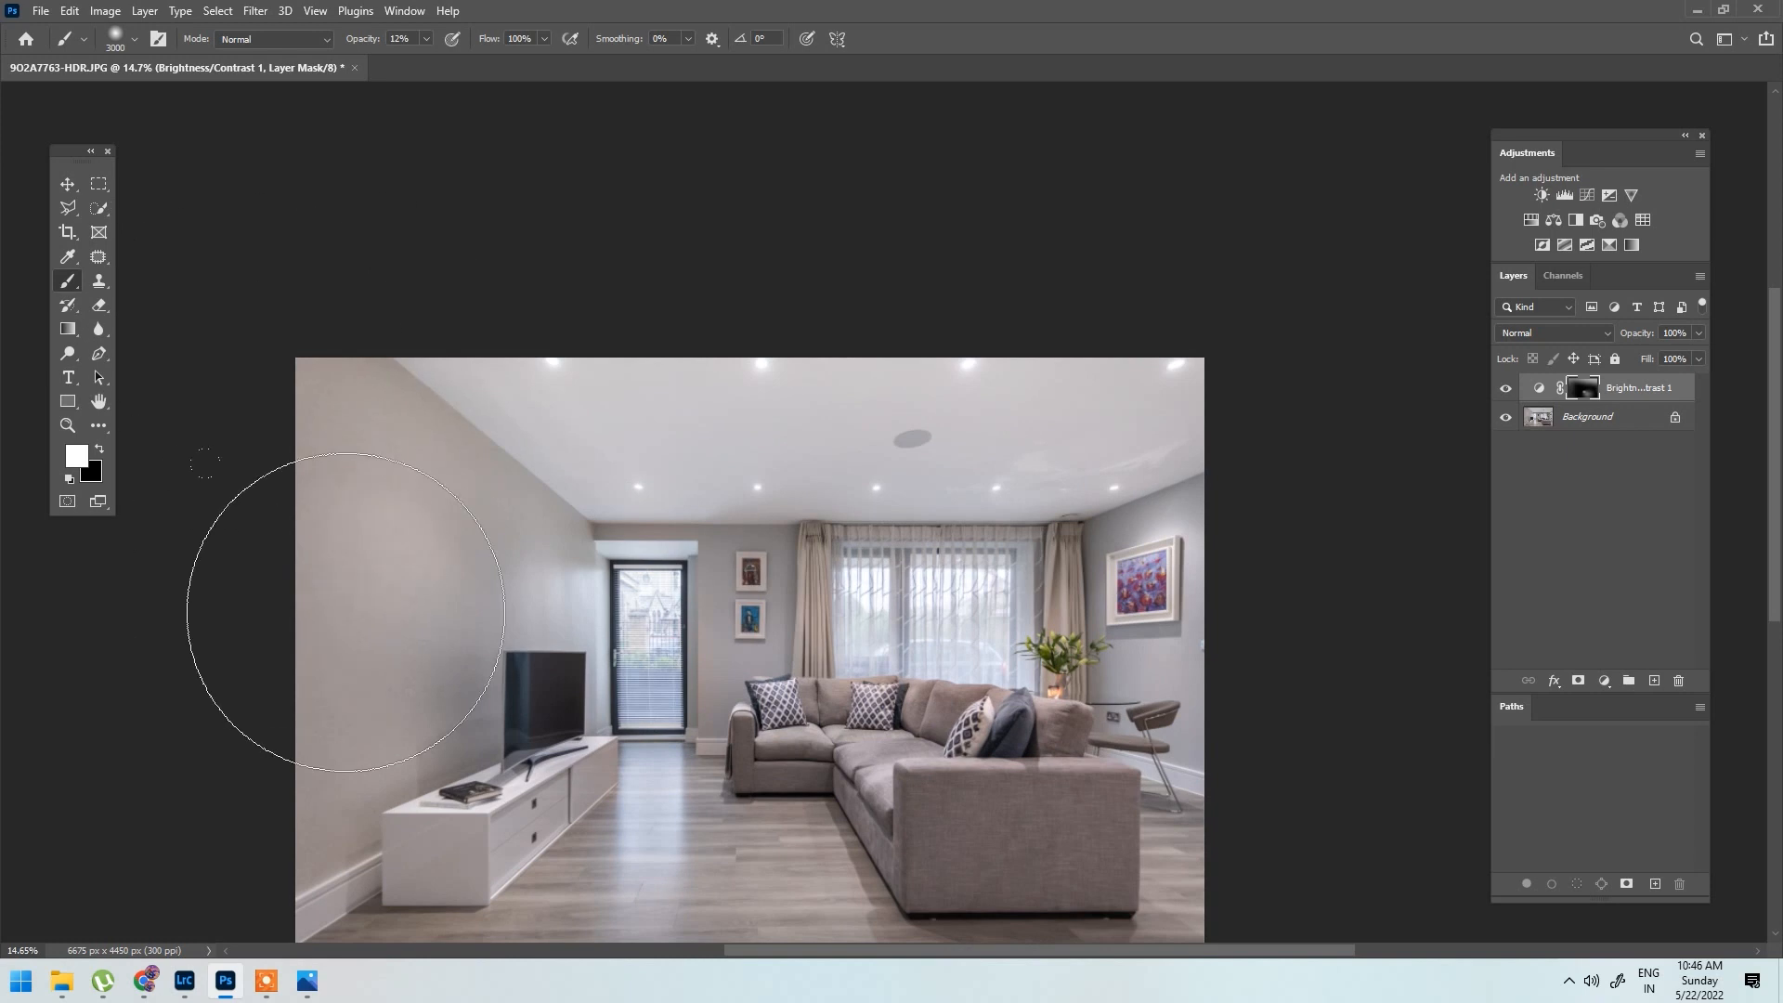
scroll(443, 503, "up", 2)
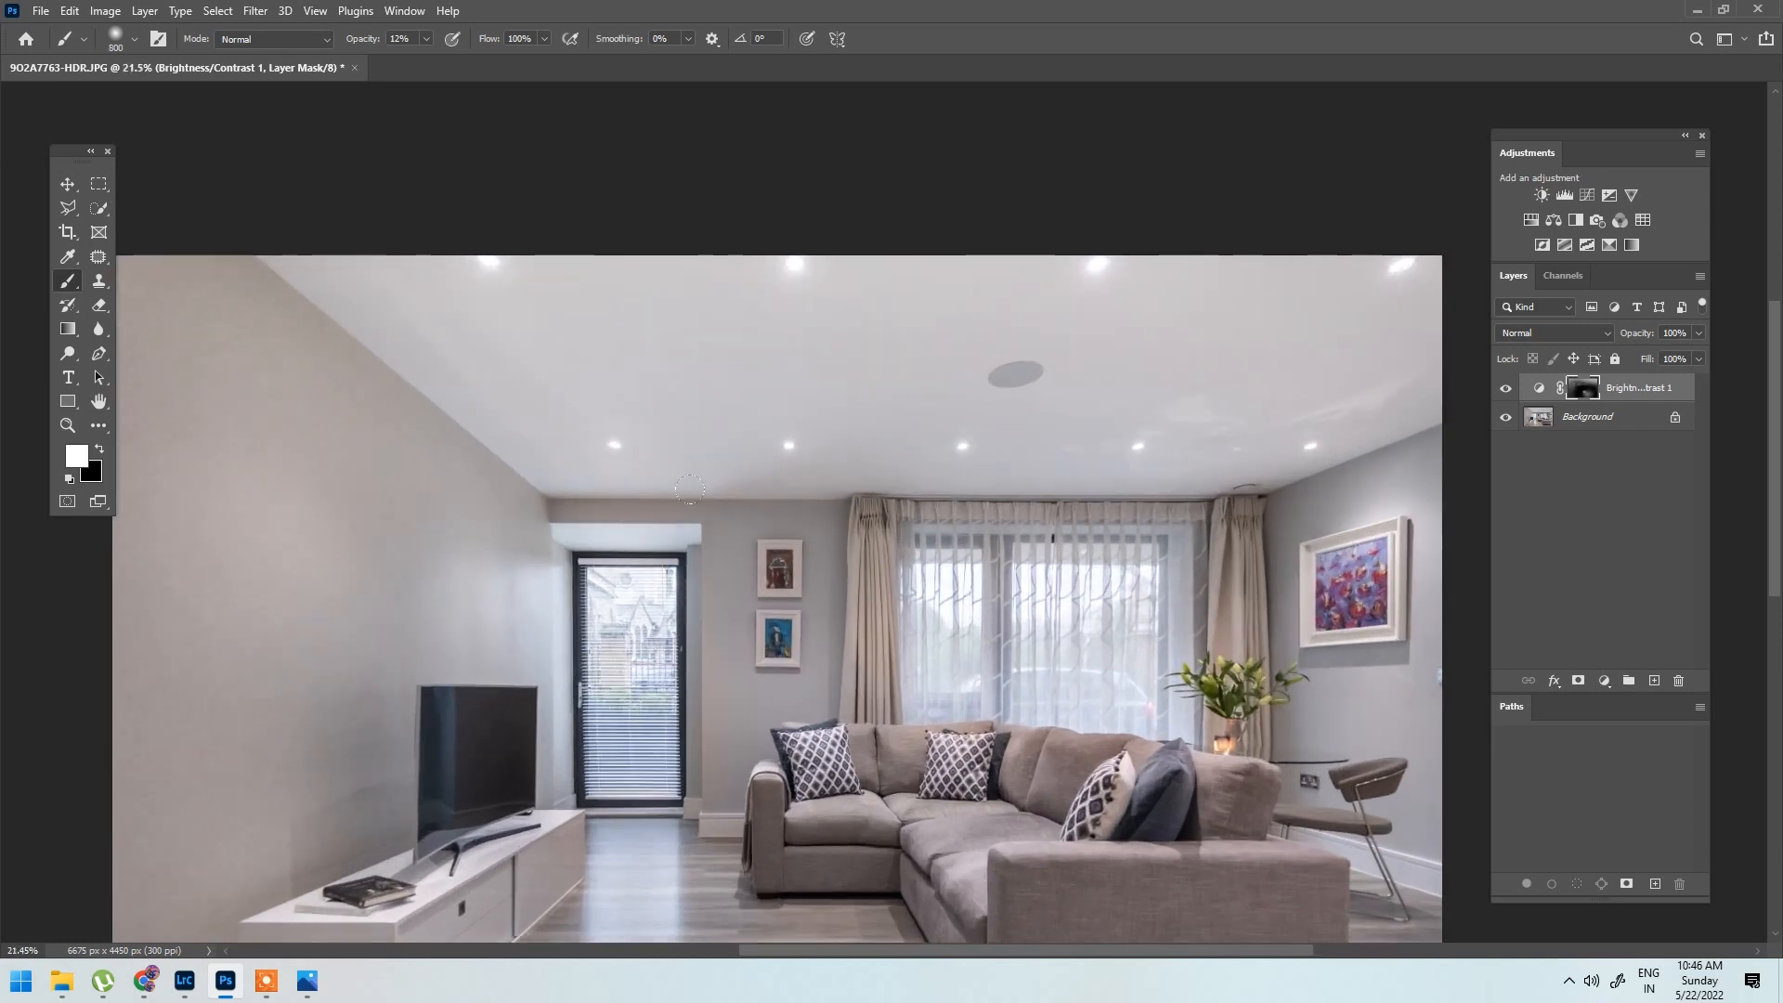
Step: Enlarge the brush to 2500 px for softly brightening the ceiling's right corner on the mask
key("bracketright")
key("bracketright")
key("bracketright")
key("bracketright")
key("bracketright")
scroll(867, 248, "down", 1)
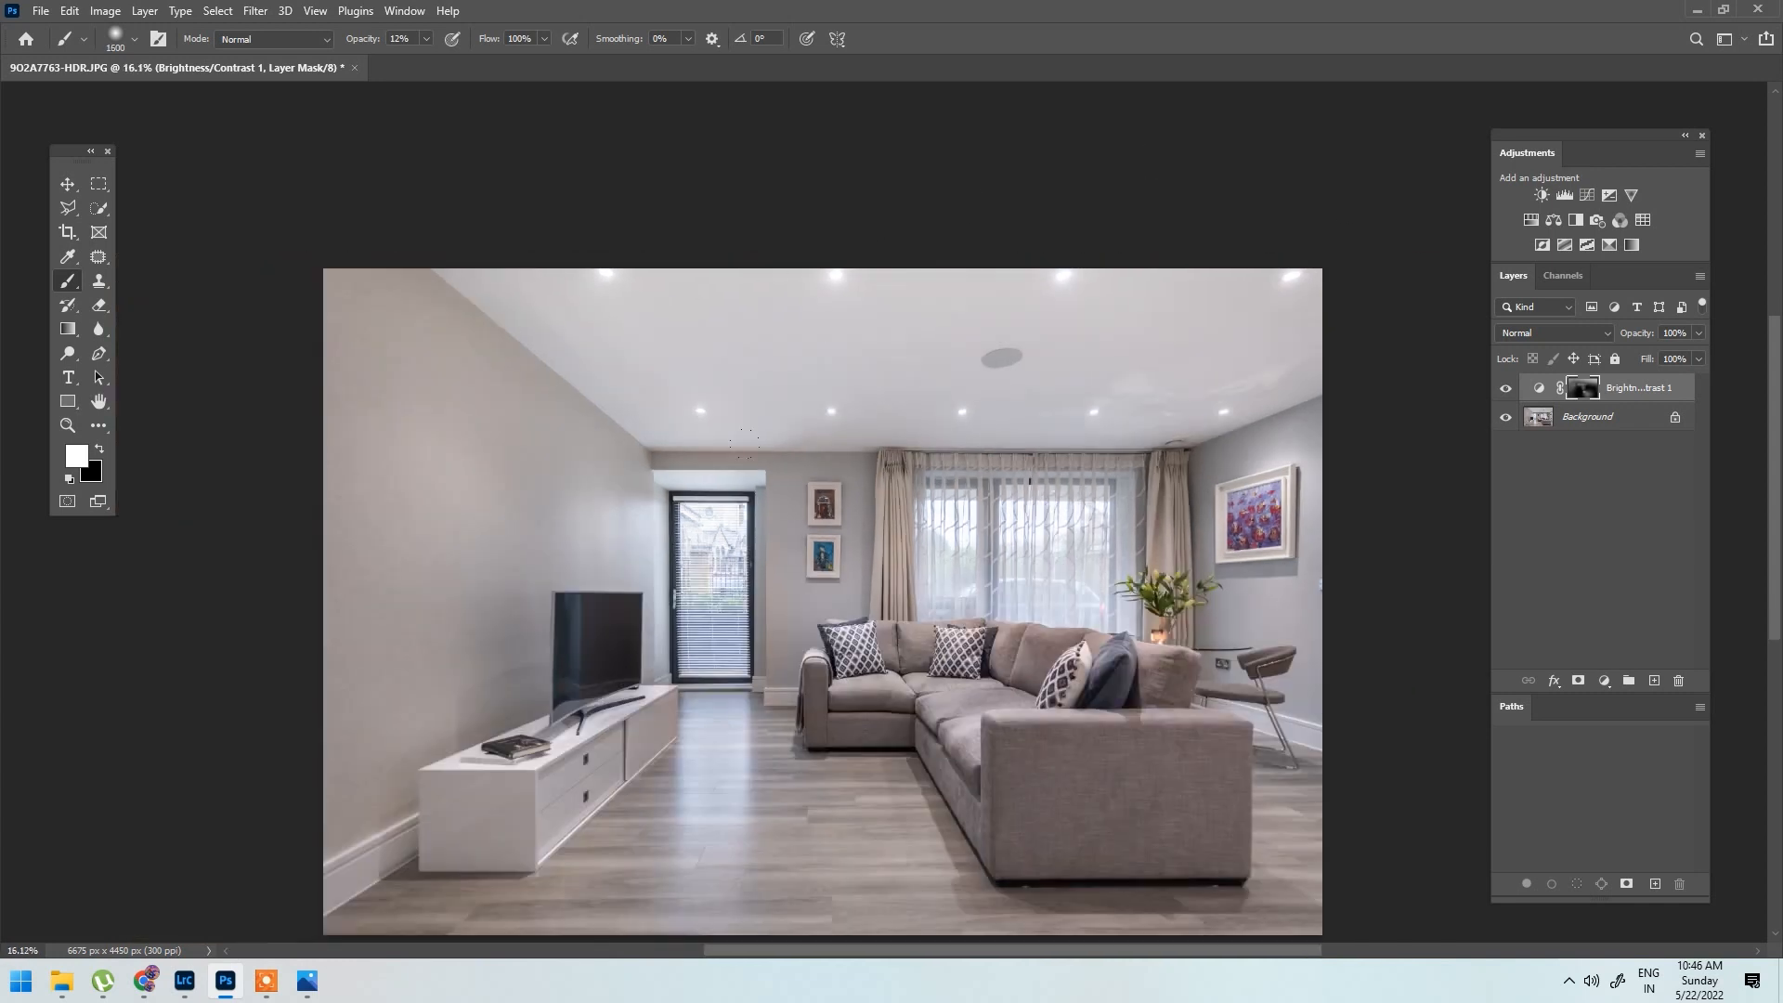
key("bracketright")
key("bracketright")
key("bracketright")
scroll(910, 557, "down", 1)
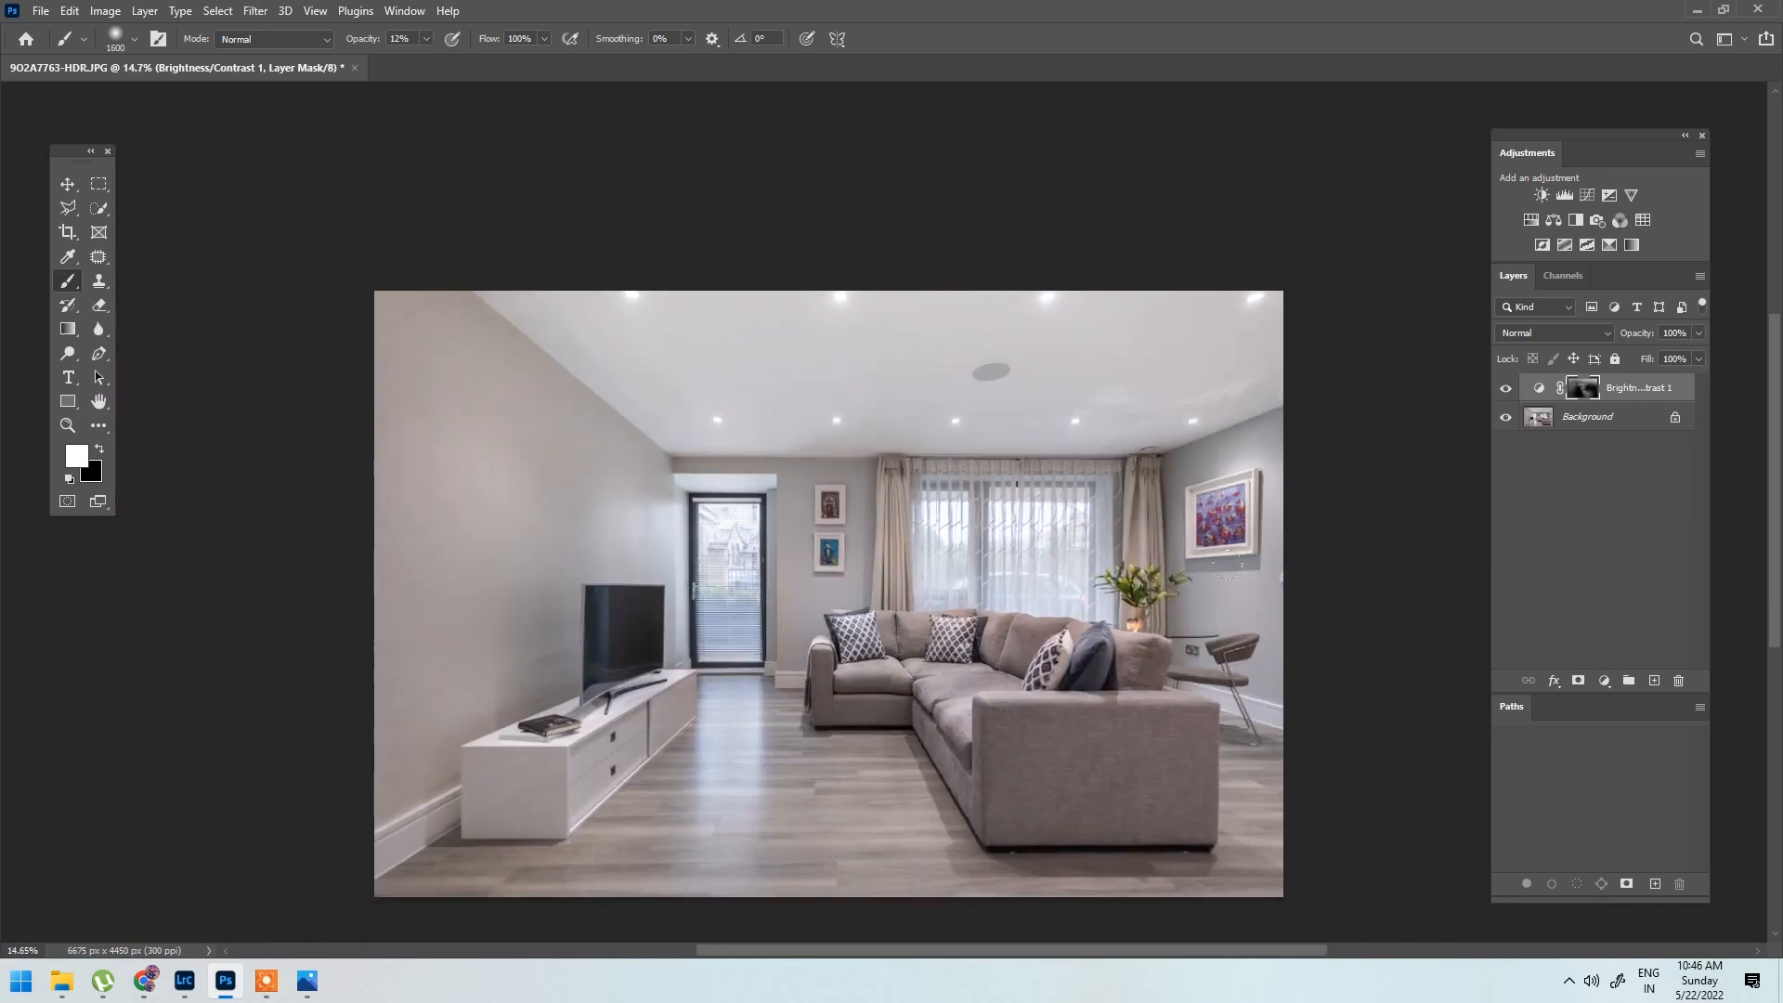
key("bracketright")
key("bracketright")
key("bracketright")
key("bracketright")
key("bracketright")
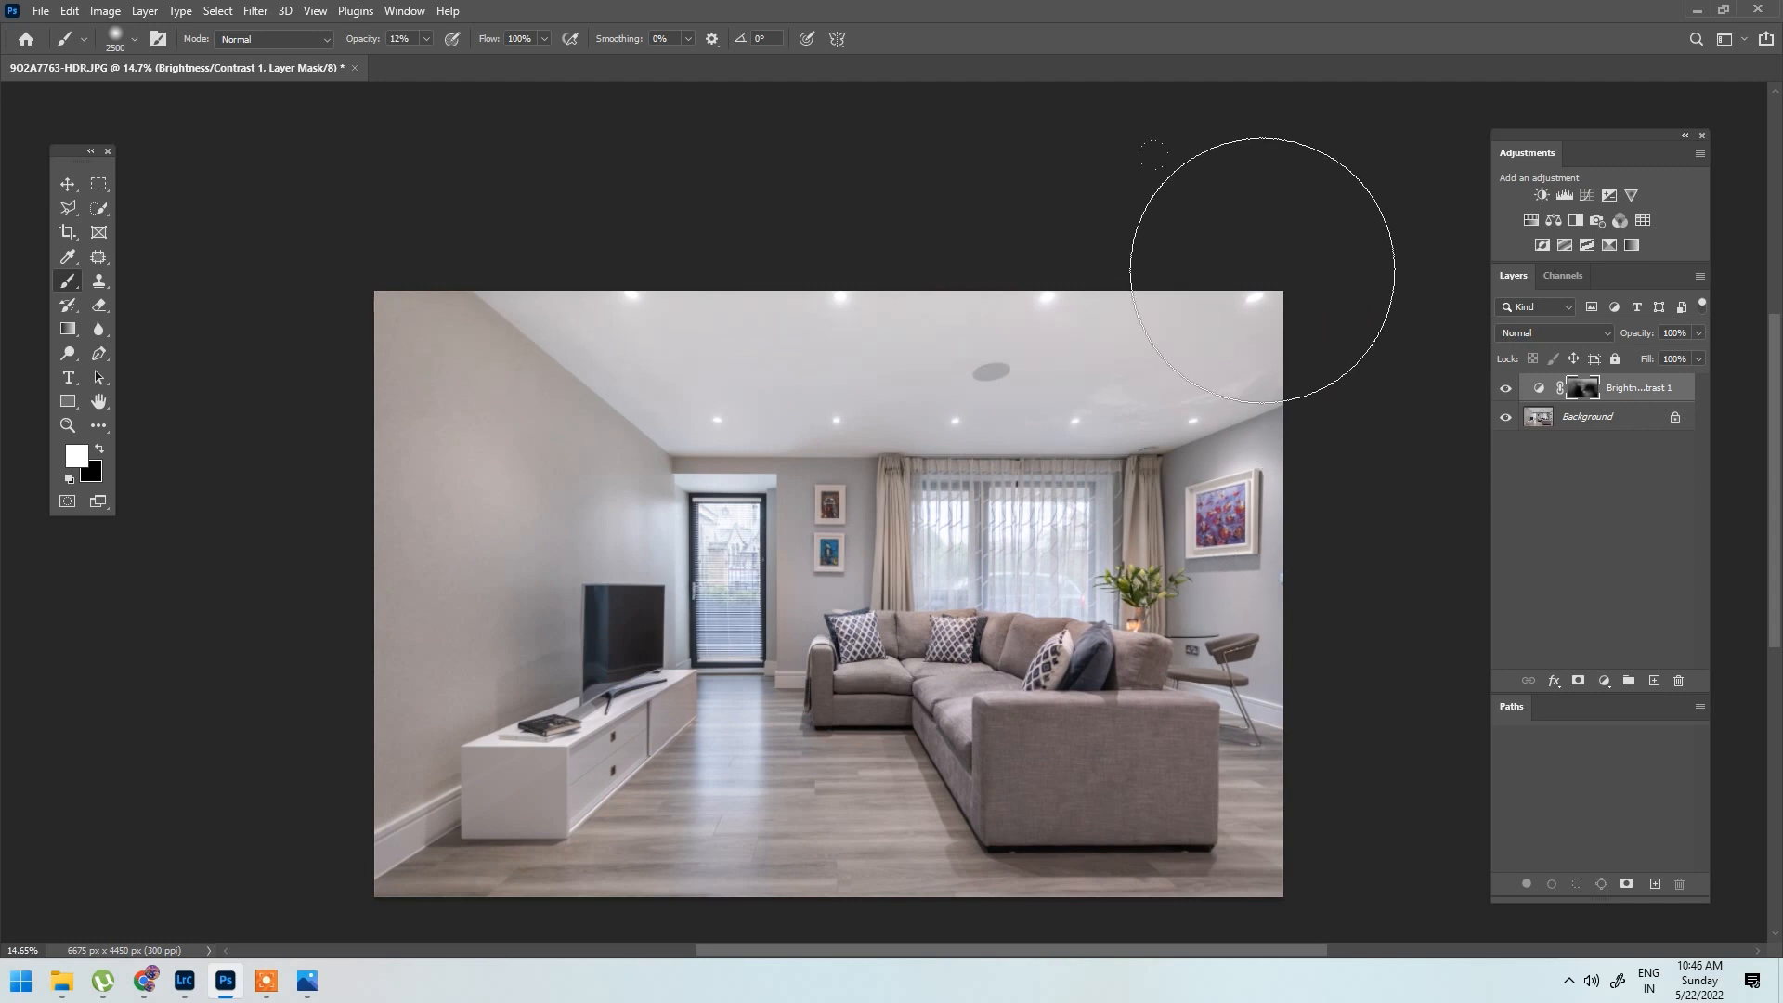
Step: Reduce the brush to 2400 px for the left wall and to 1300 px for the back wall near the small framed pictures
key("bracketleft")
key("bracketleft")
key("bracketleft")
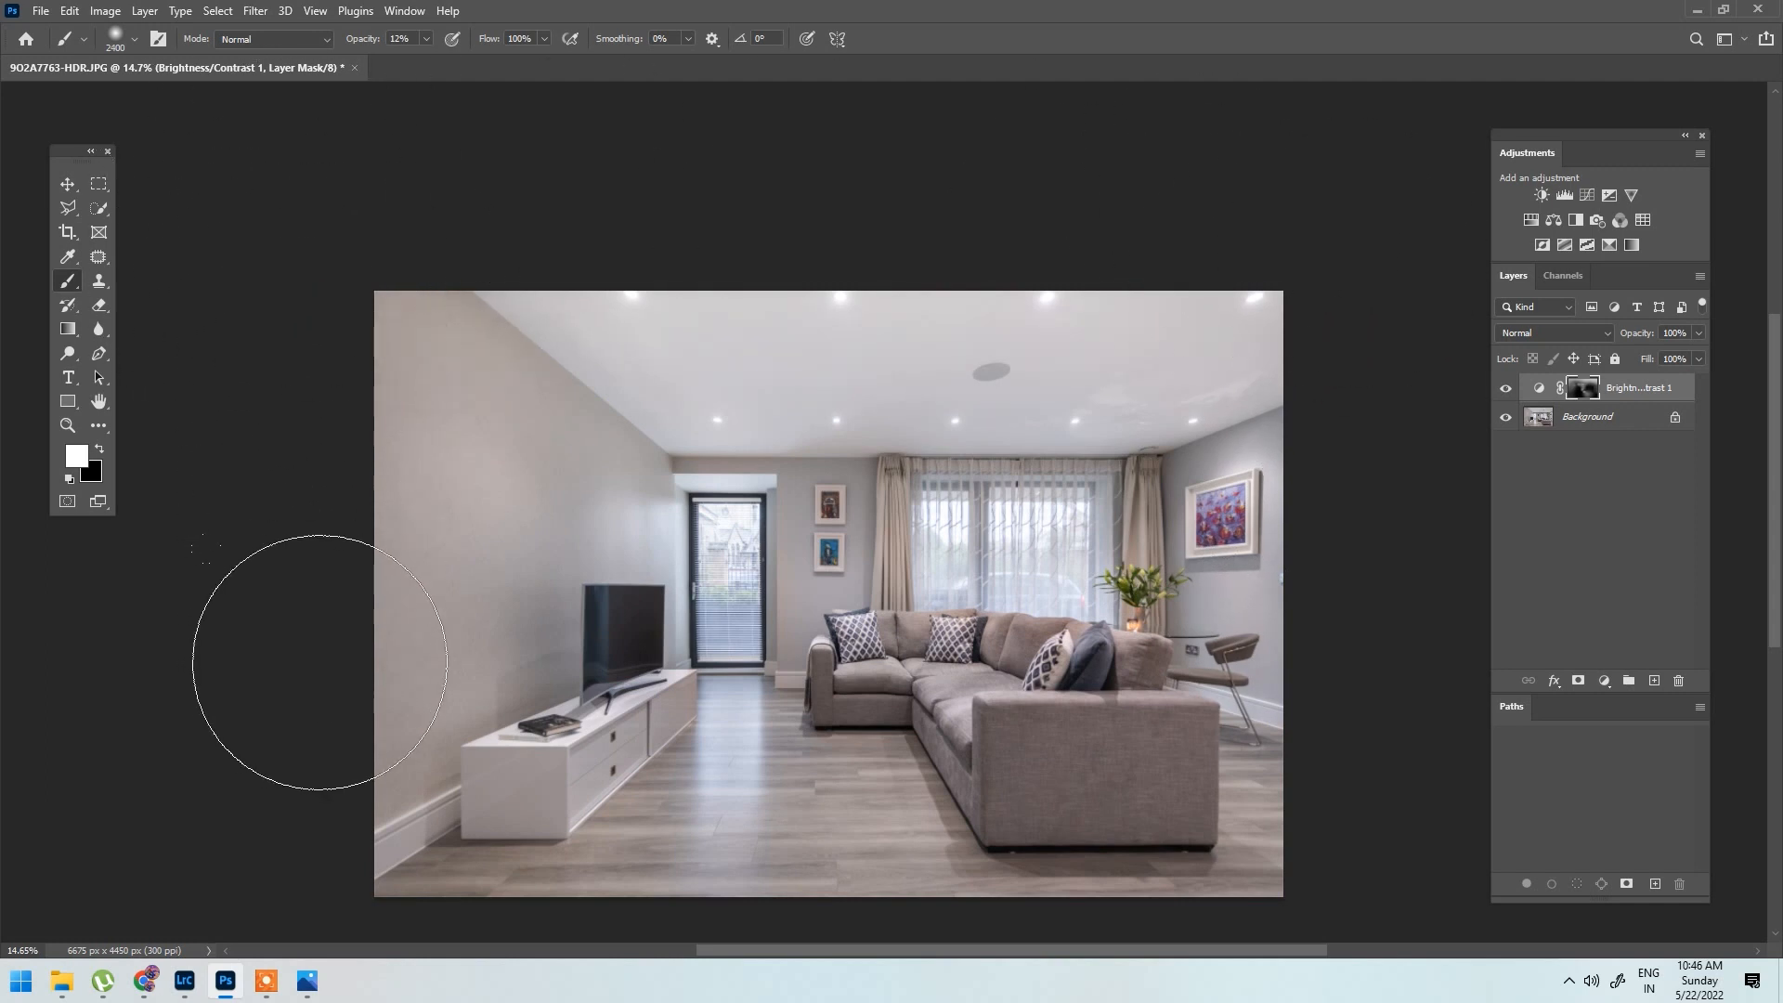
key("bracketright")
key("bracketright")
key("bracketright")
key("bracketleft")
key("bracketleft")
key("bracketleft")
key("bracketleft")
scroll(1196, 506, "up", 2)
key("bracketleft")
key("bracketleft")
key("bracketleft")
key("bracketleft")
key("bracketleft")
key("bracketleft")
key("bracketleft")
key("bracketleft")
key("bracketleft")
key("bracketleft")
key("bracketleft")
key("bracketleft")
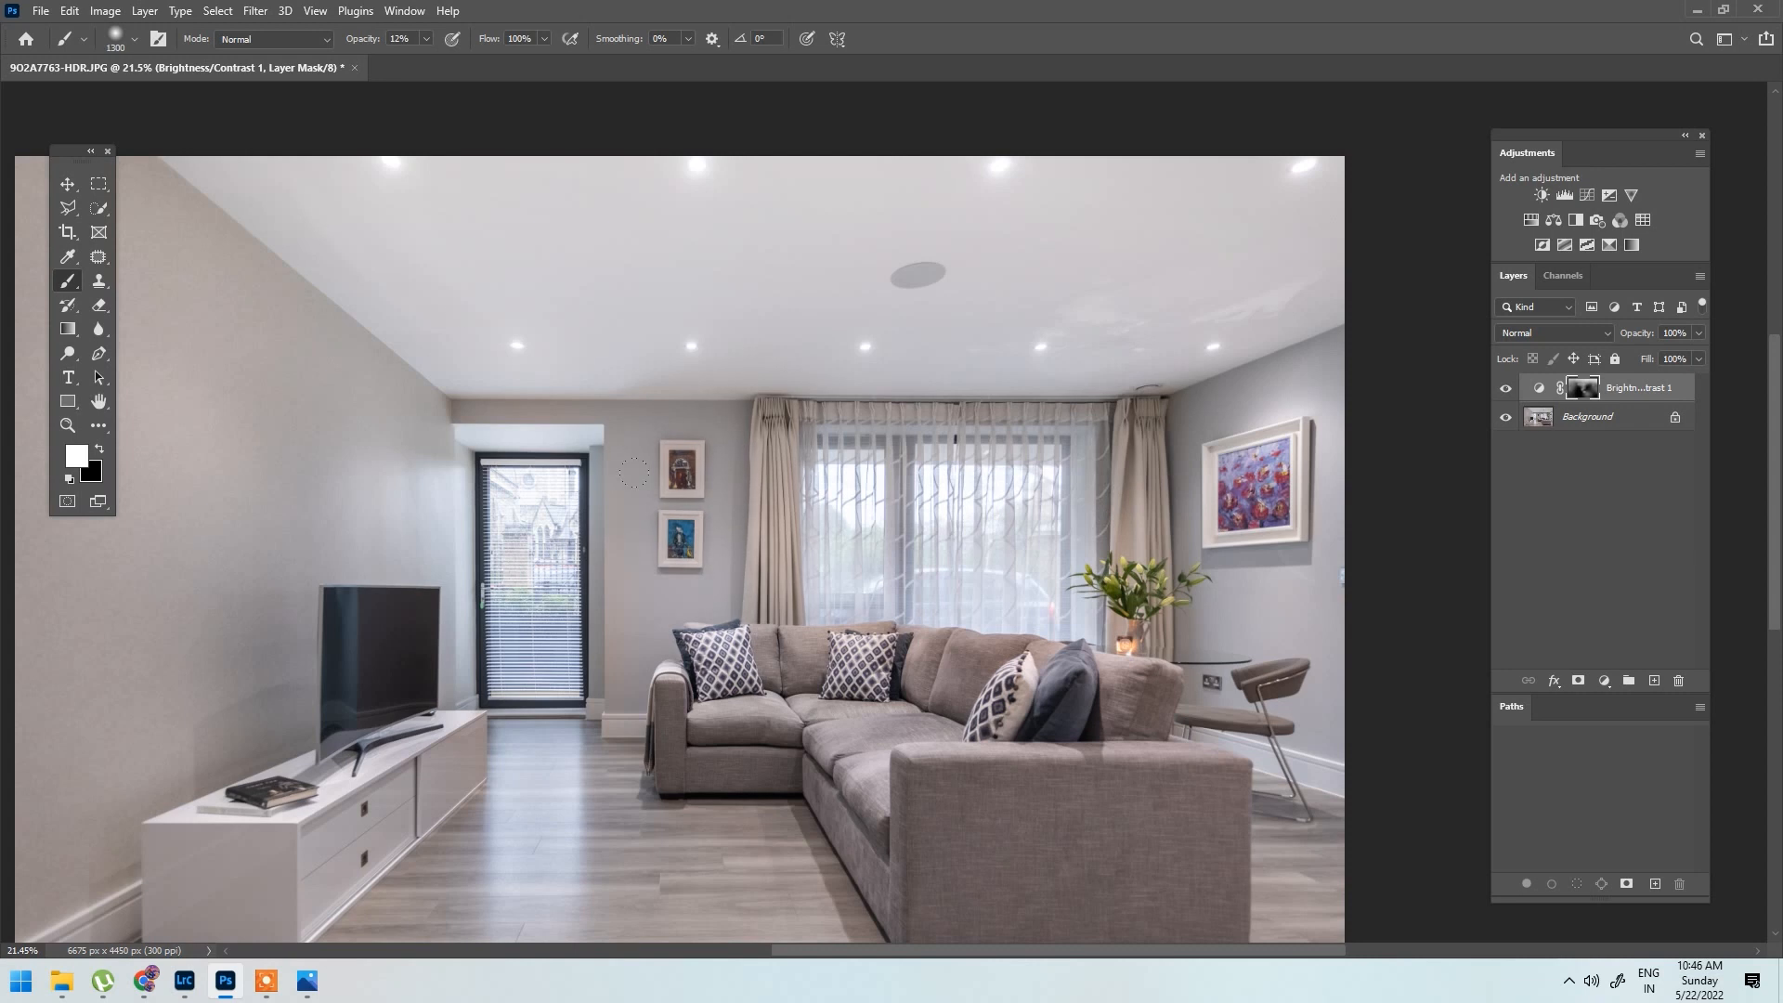
Step: Enlarge the brush to 2500 px for brightening the left wall above the TV on the mask
scroll(219, 281, "down", 2)
key("bracketright")
key("bracketright")
key("bracketright")
key("bracketright")
key("bracketright")
key("bracketright")
key("bracketright")
key("bracketright")
key("bracketright")
key("bracketright")
key("bracketright")
key("bracketright")
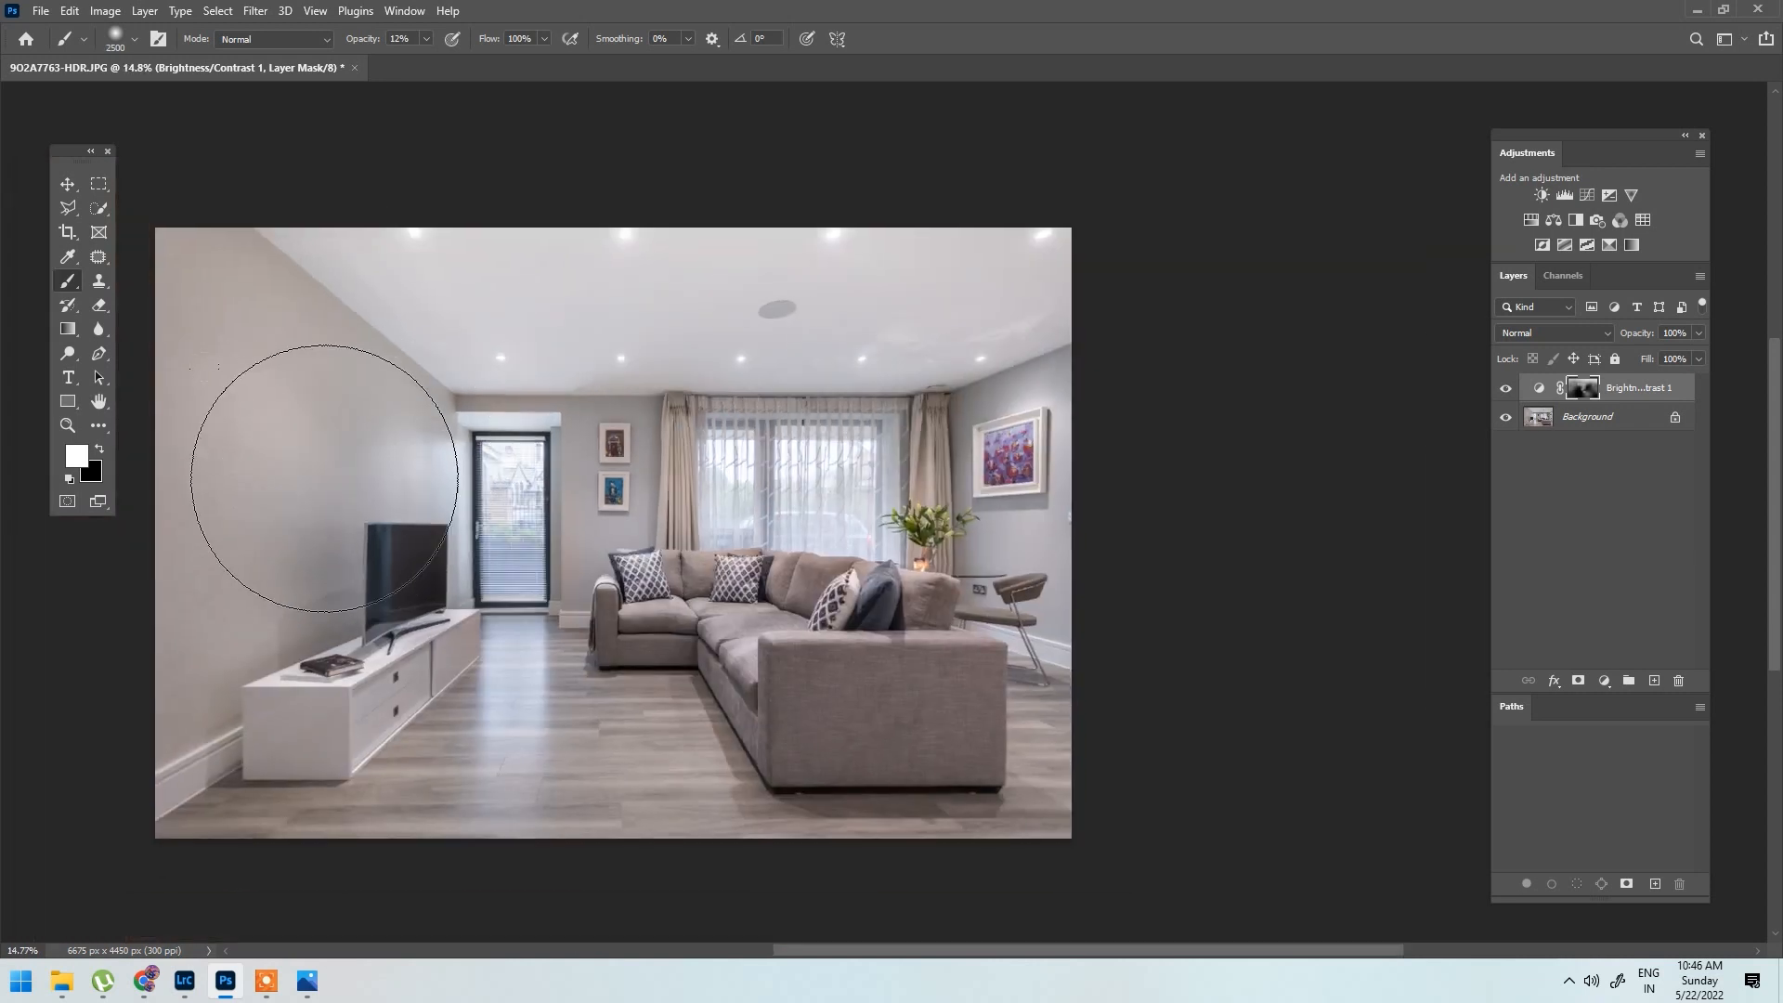
Step: Enlarge the brush to 3600 px for broad, soft mask painting along the ceiling's upper edge
scroll(198, 513, "down", 2)
key("bracketright")
key("bracketright")
key("bracketright")
key("bracketright")
key("bracketright")
key("bracketright")
key("bracketright")
key("bracketright")
key("bracketright")
key("bracketright")
key("bracketright")
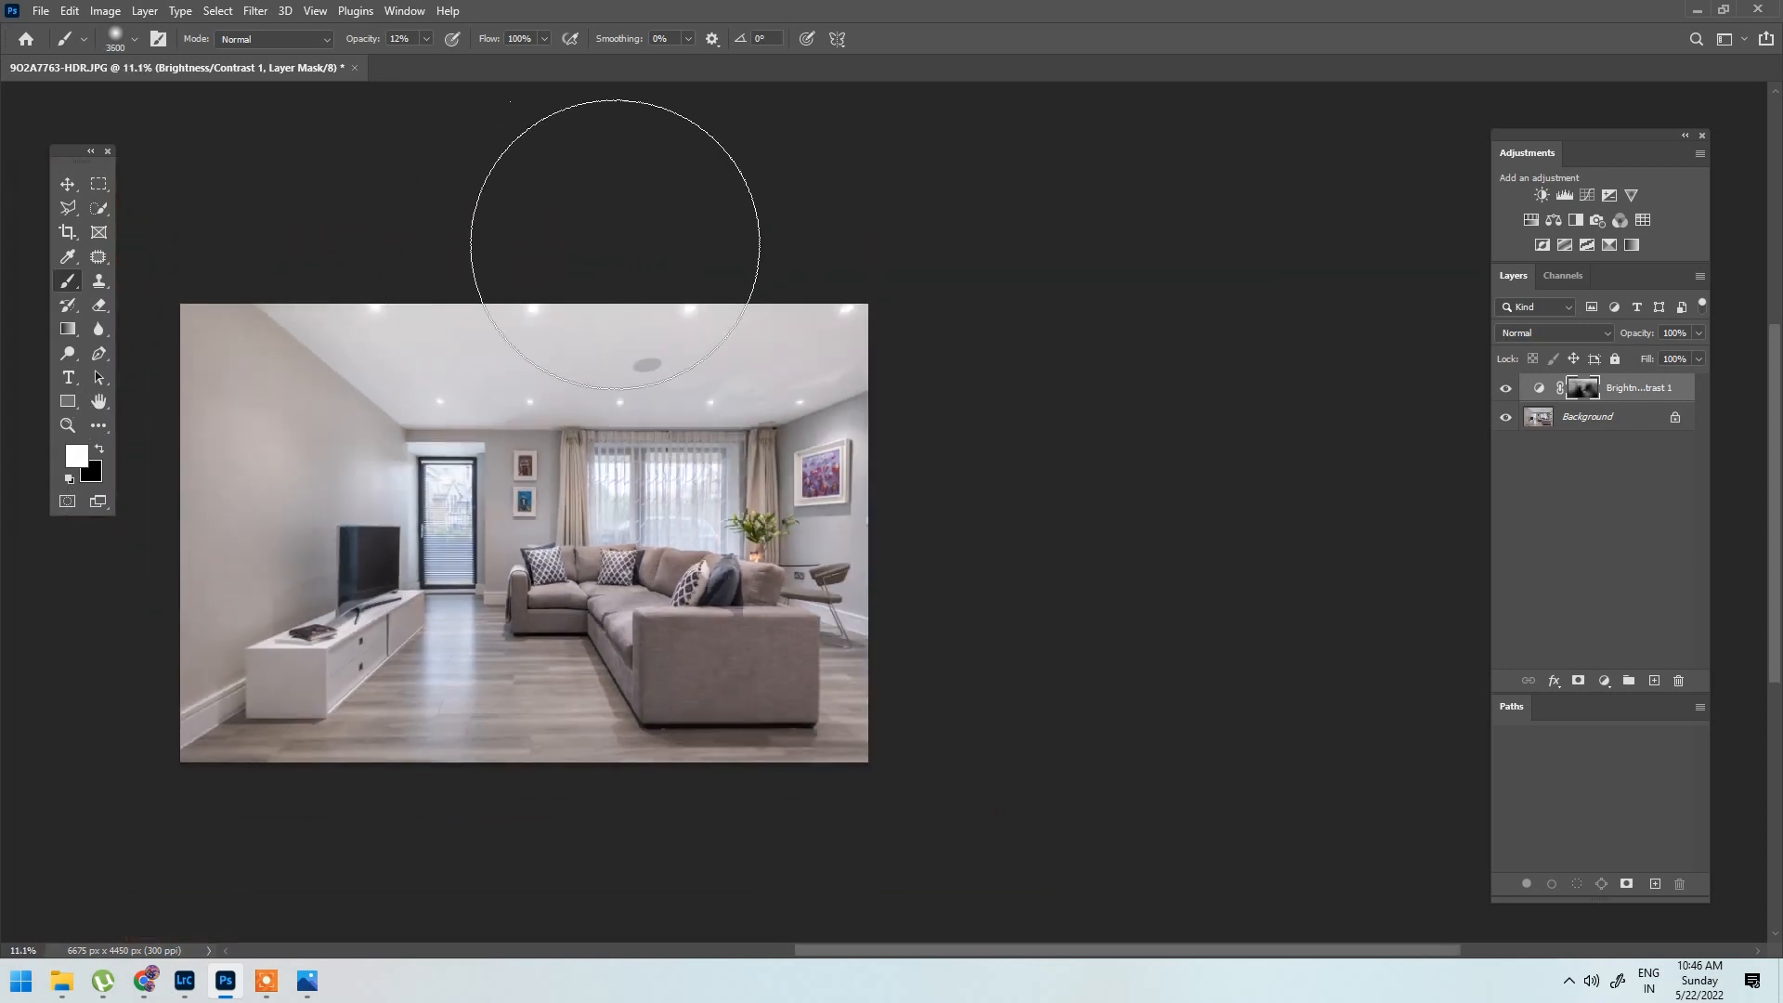
Step: Shrink the brush to 400 px for detailed mask painting on the sofa's left seat
key("bracketleft")
key("bracketleft")
key("bracketleft")
key("bracketleft")
key("bracketleft")
key("bracketleft")
key("bracketleft")
key("bracketleft")
key("bracketleft")
key("bracketleft")
key("bracketleft")
key("bracketleft")
key("bracketleft")
key("bracketleft")
key("bracketleft")
key("bracketleft")
key("bracketleft")
key("bracketright")
key("bracketright")
key("bracketright")
key("bracketright")
key("bracketright")
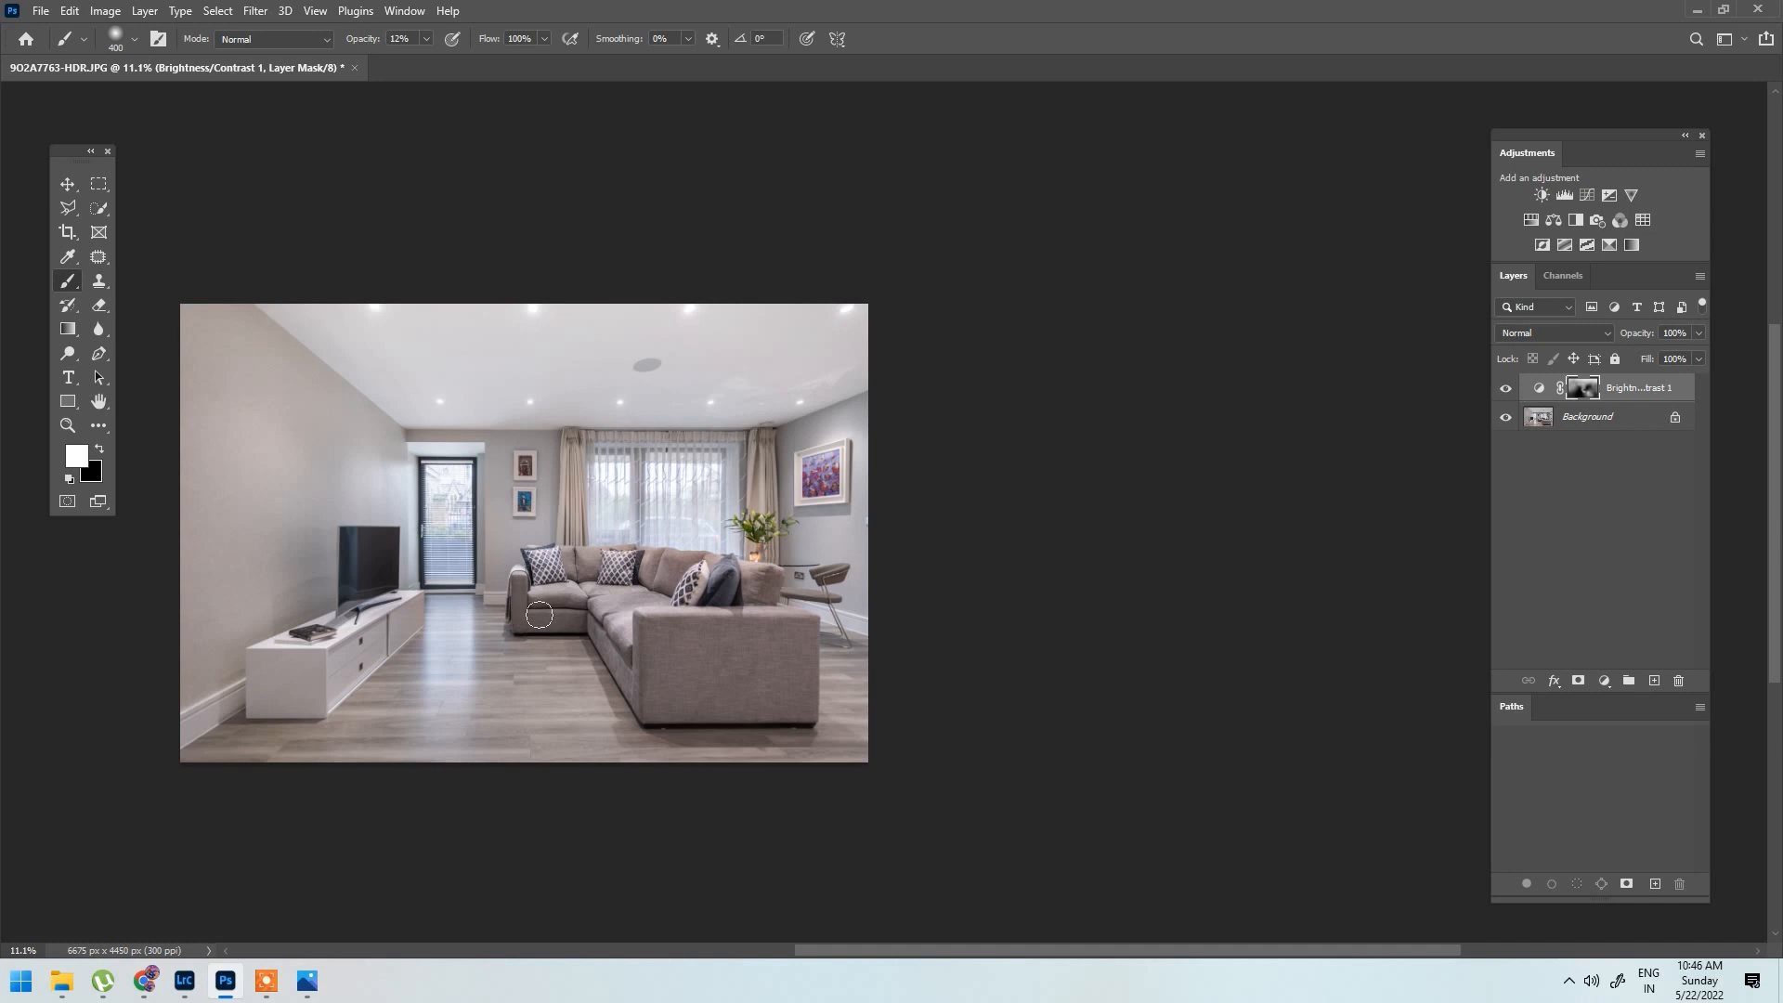
Step: Enlarge the brush to 3400 px for evening out the brightness of the left wall on the mask
key("bracketright")
key("bracketright")
key("bracketright")
left_click_drag(712, 302, 1129, 254)
key("bracketright")
key("bracketright")
key("bracketright")
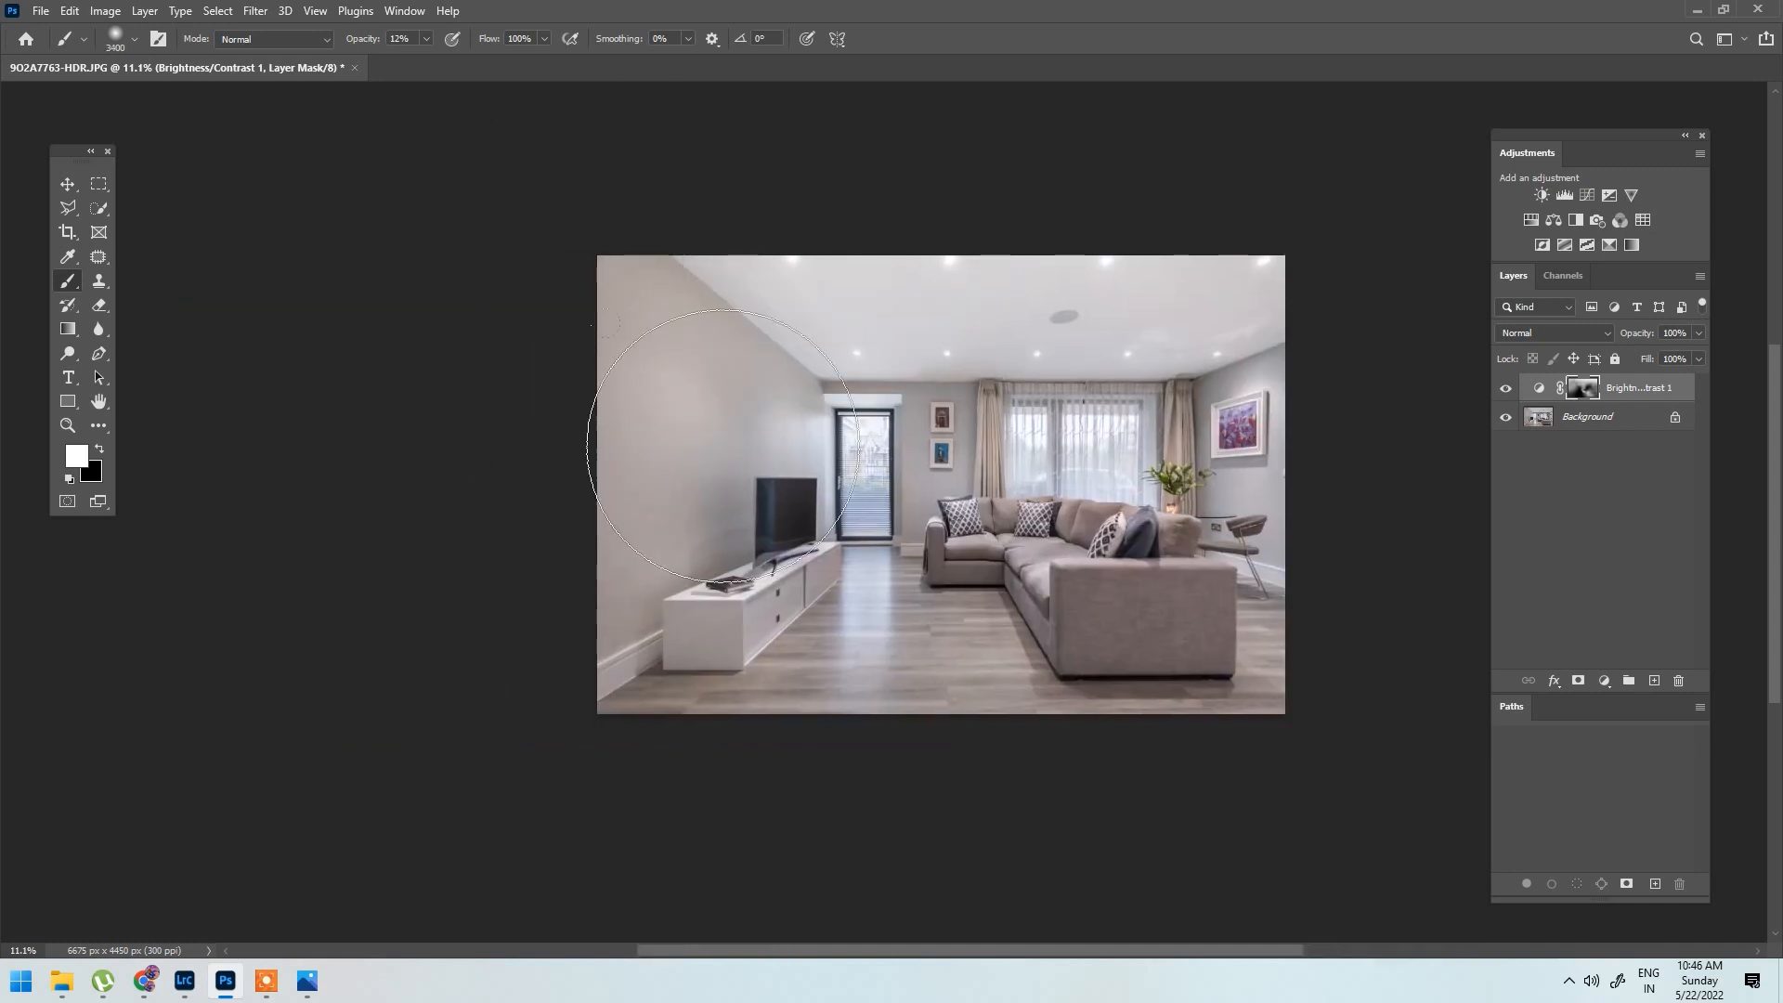
Step: Enlarge the brush to 3800 px for a final broad brightening of the ceiling and window area
key("bracketright")
key("bracketright")
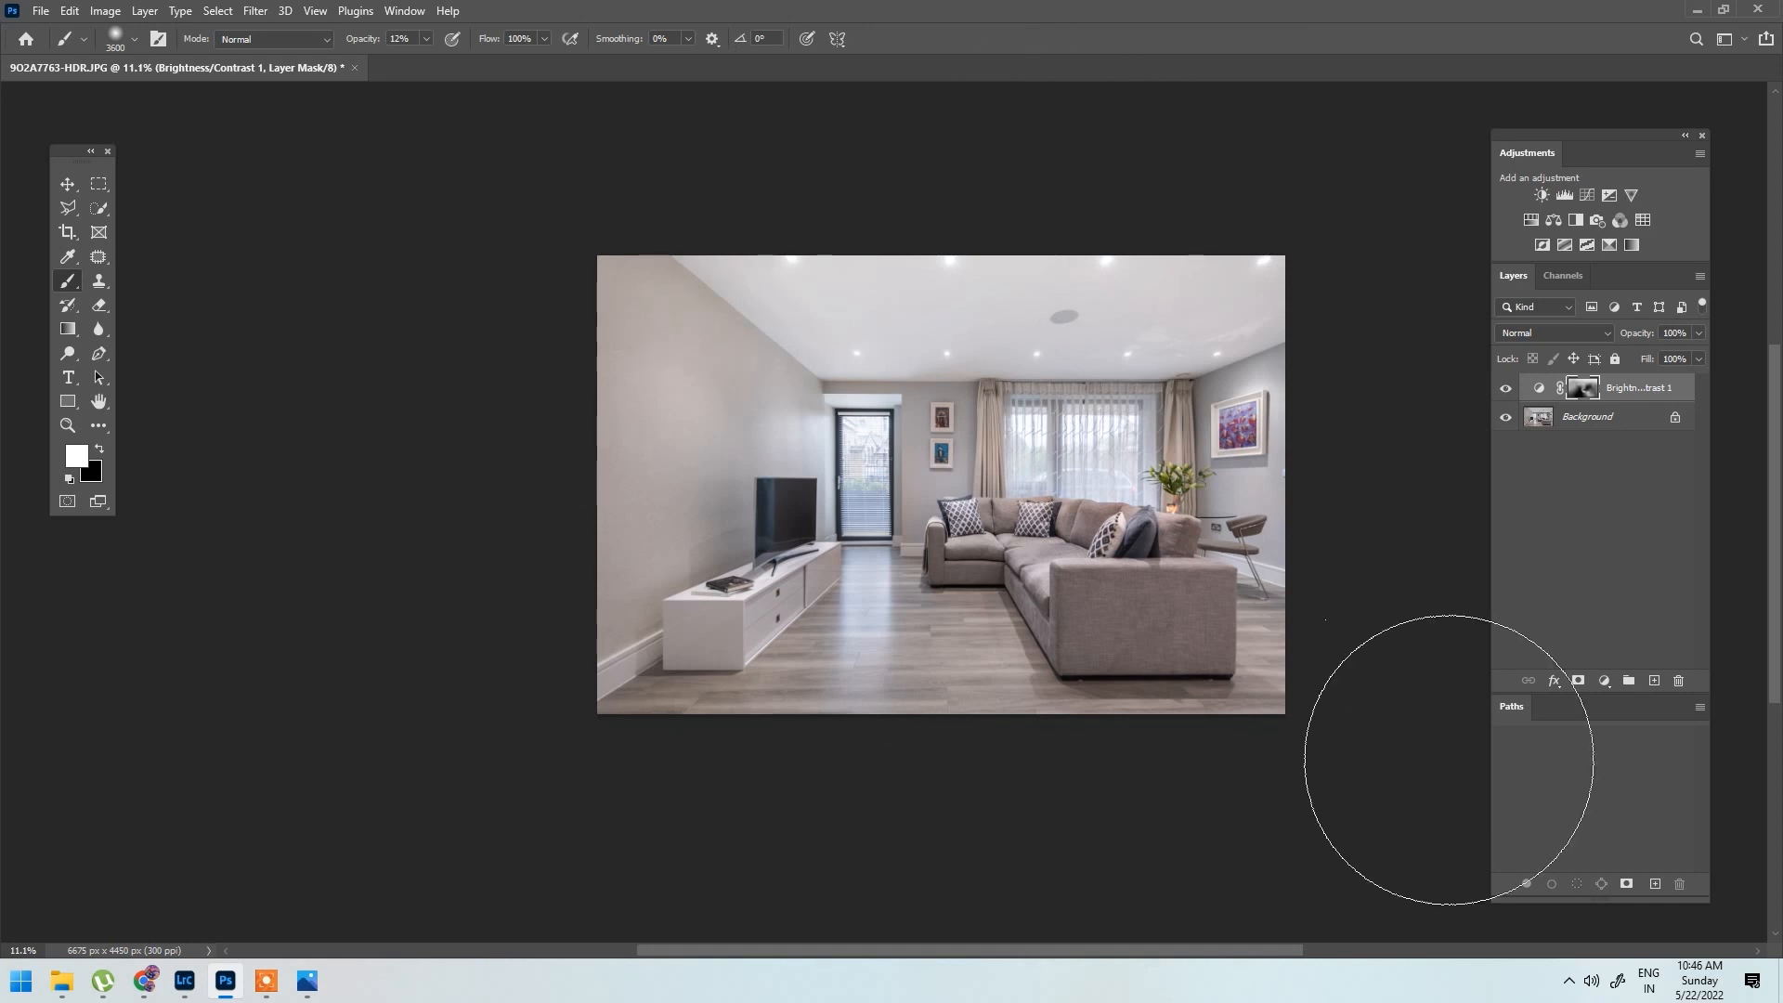
key("bracketright")
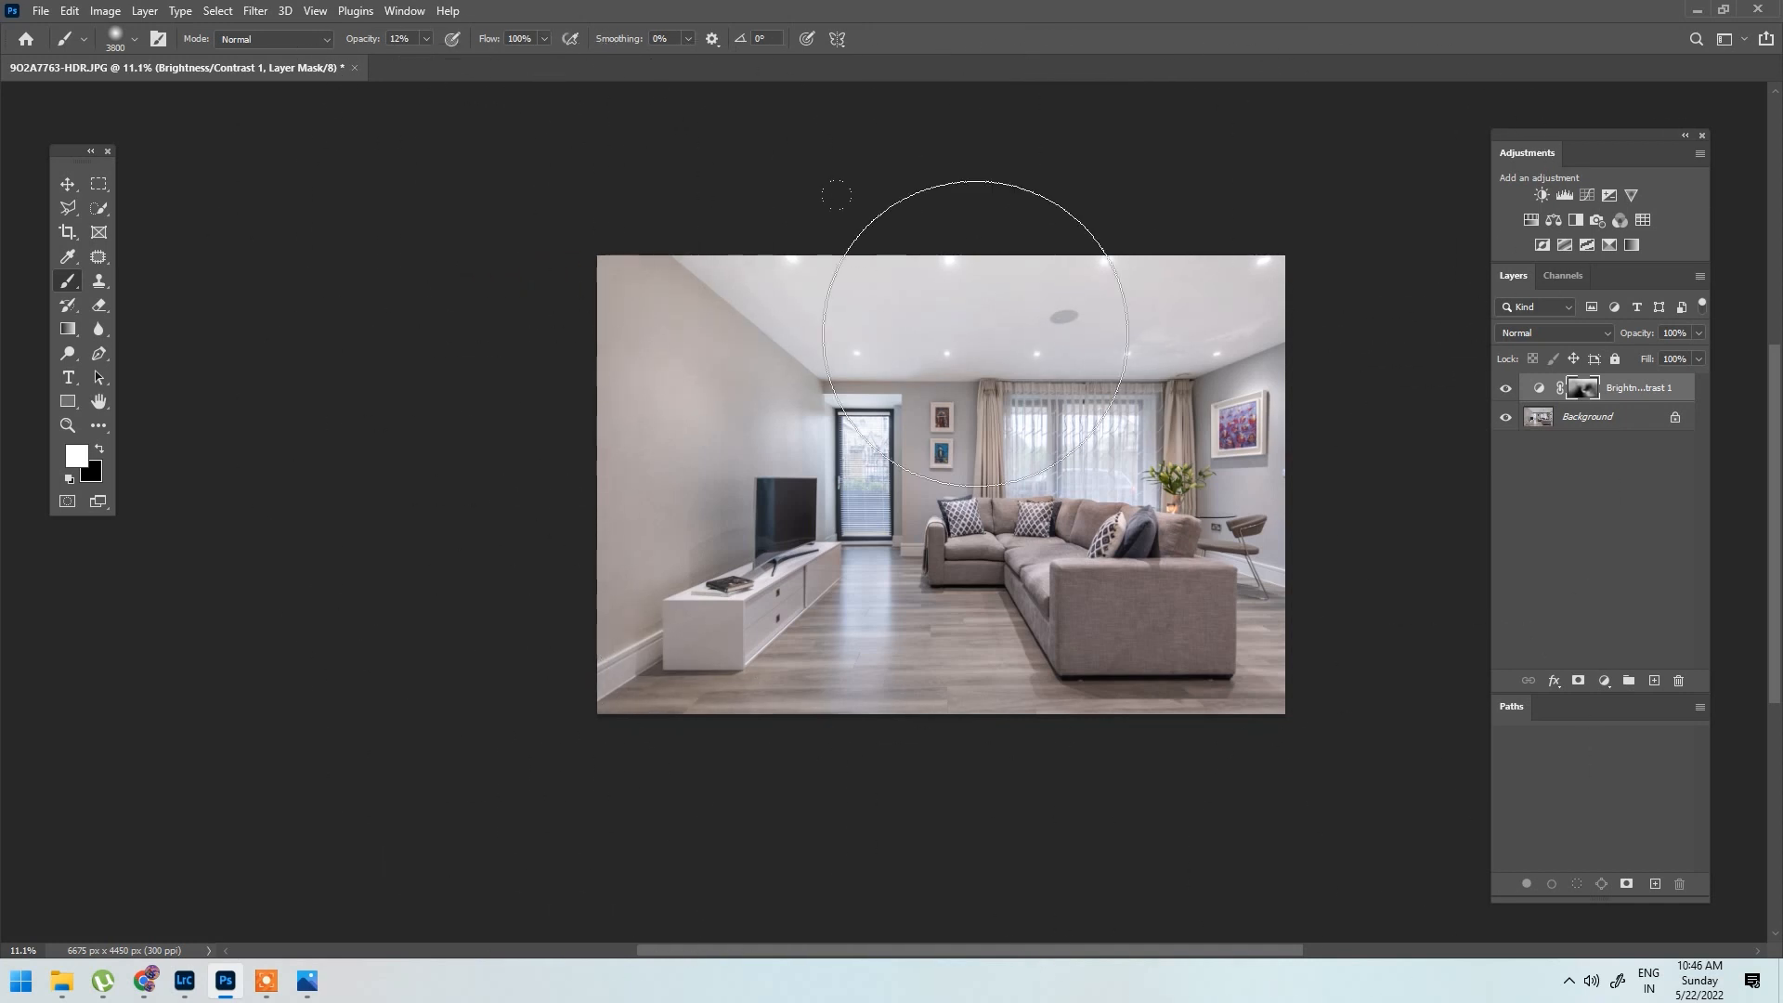
Step: Compare the room before and after the Brightness/Contrast adjustment by switching the layer's visibility off and on
scroll(974, 343, "up", 3)
left_click_drag(975, 350, 667, 344)
left_click(1506, 390)
left_click(1506, 390)
left_click(1506, 390)
left_click(1506, 390)
left_click(1506, 390)
left_click(1506, 390)
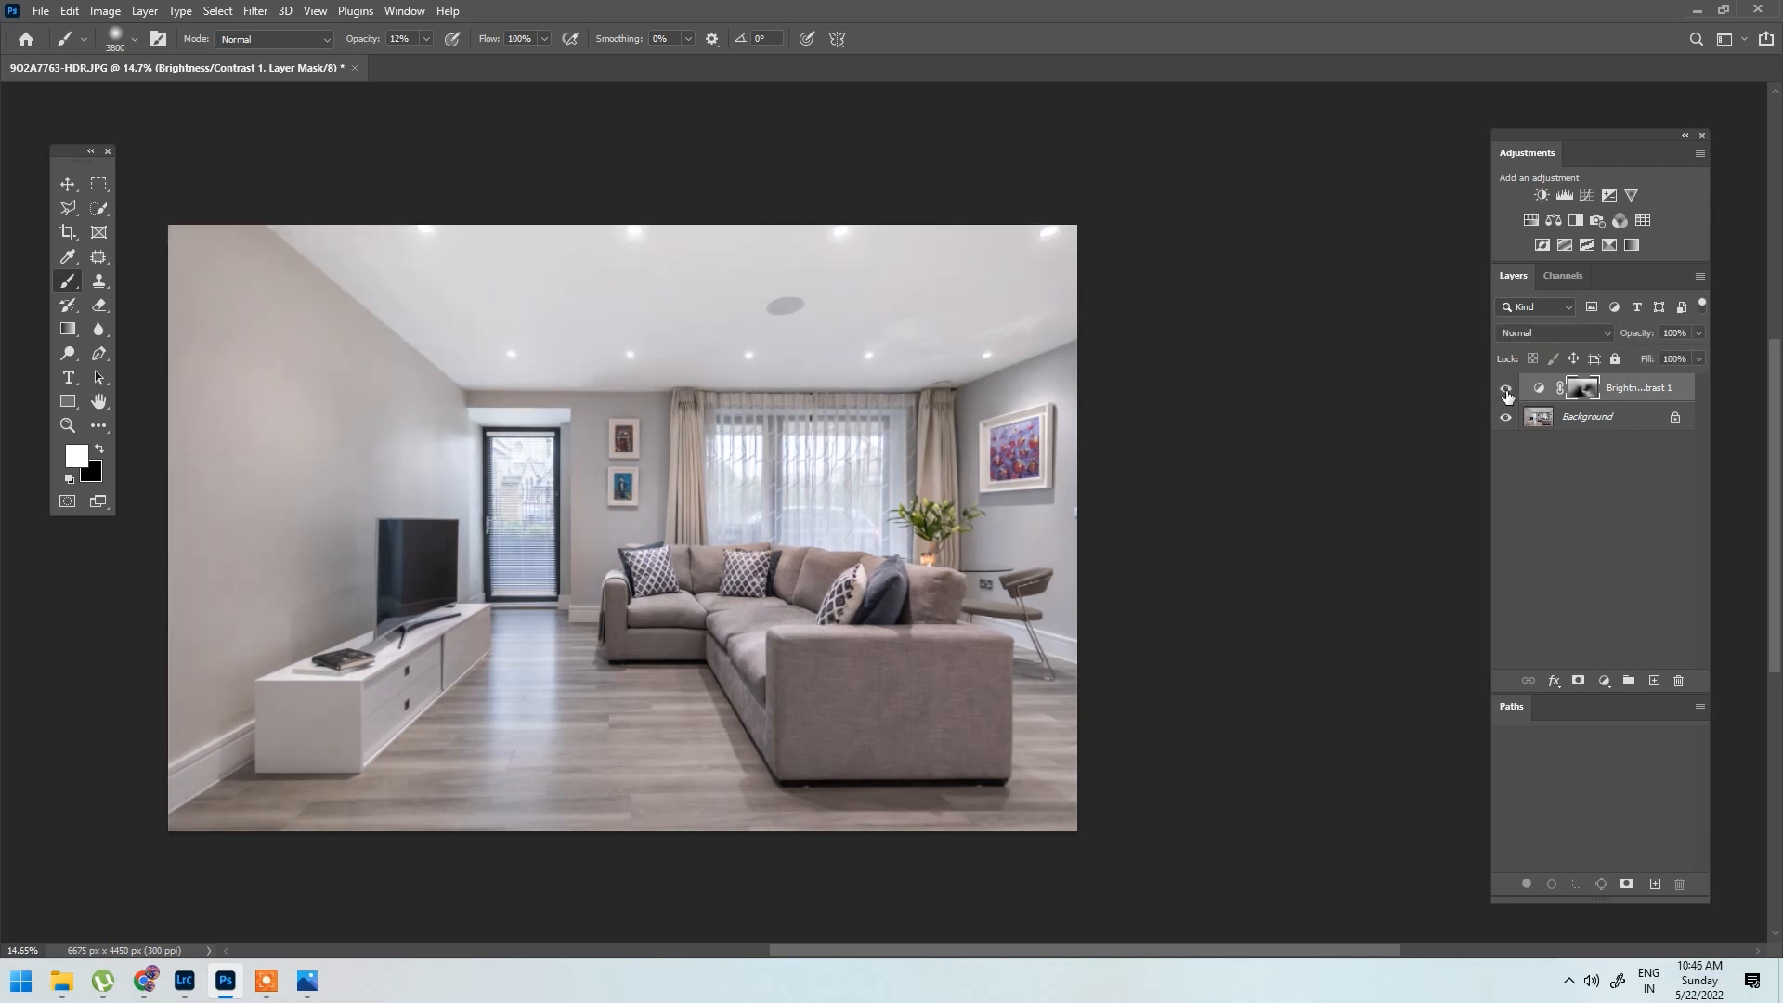
left_click(1506, 390)
left_click(1506, 390)
Step: Merge the masked Brightness/Contrast layer down into the Background layer
right_click(1624, 394)
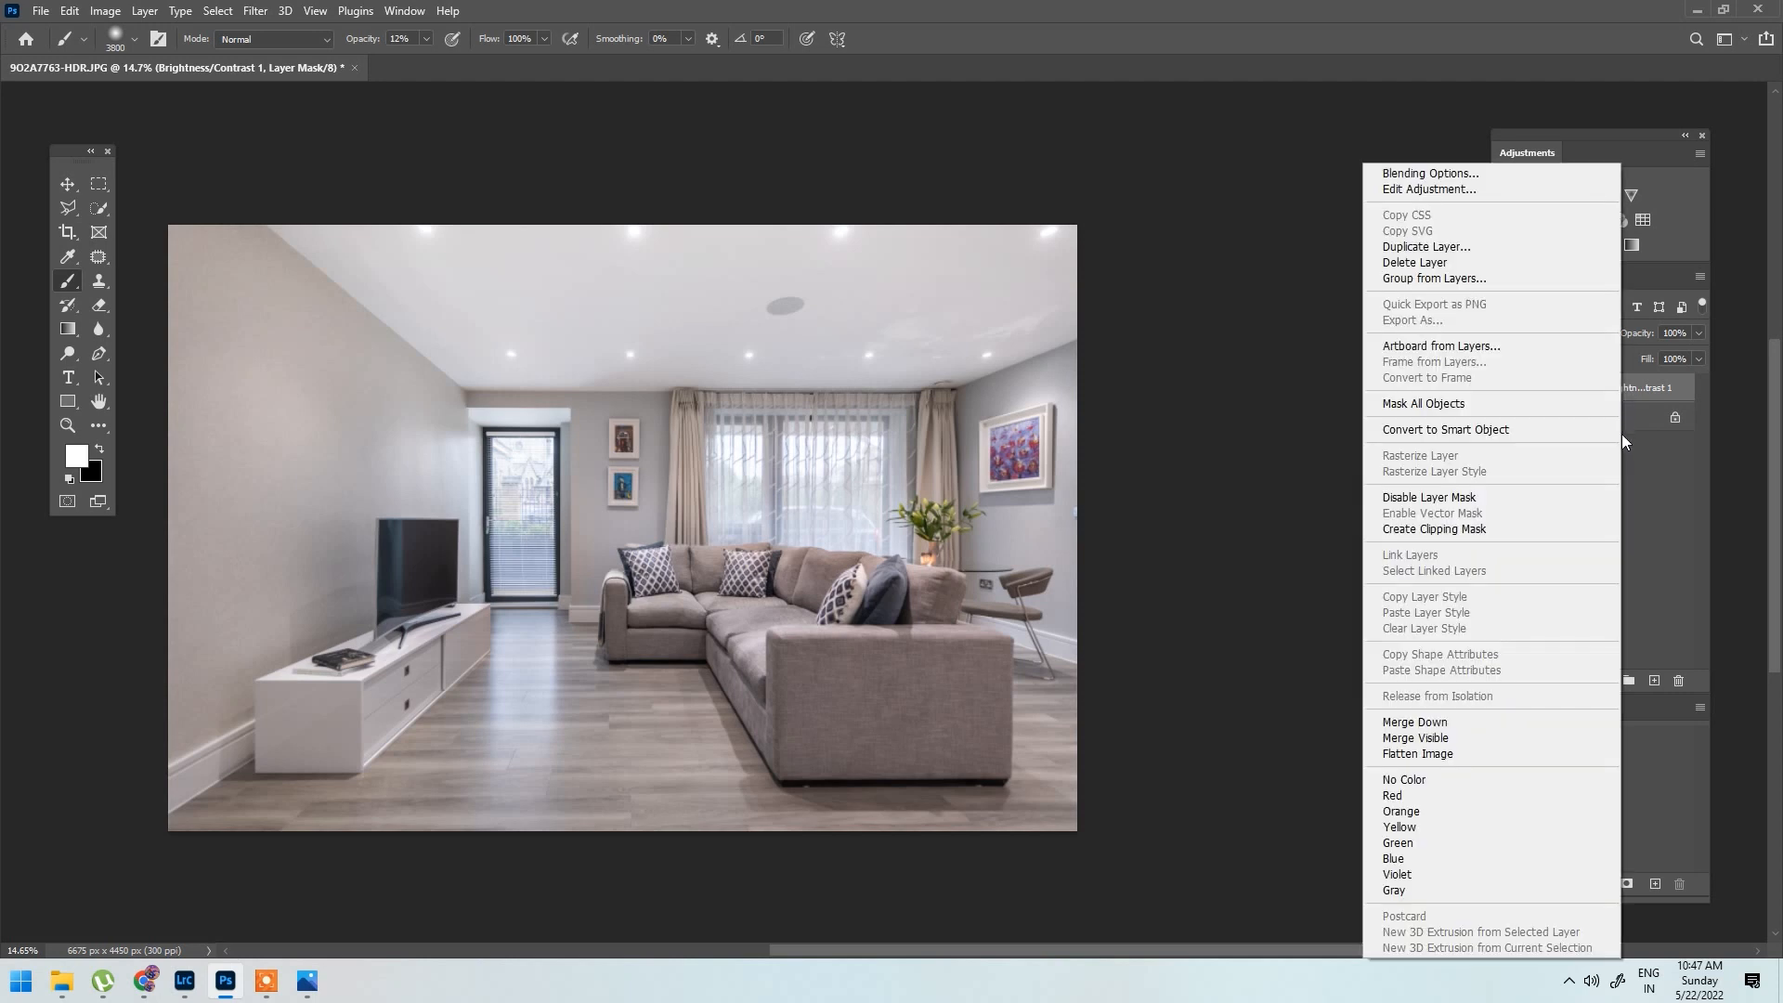
left_click(1471, 723)
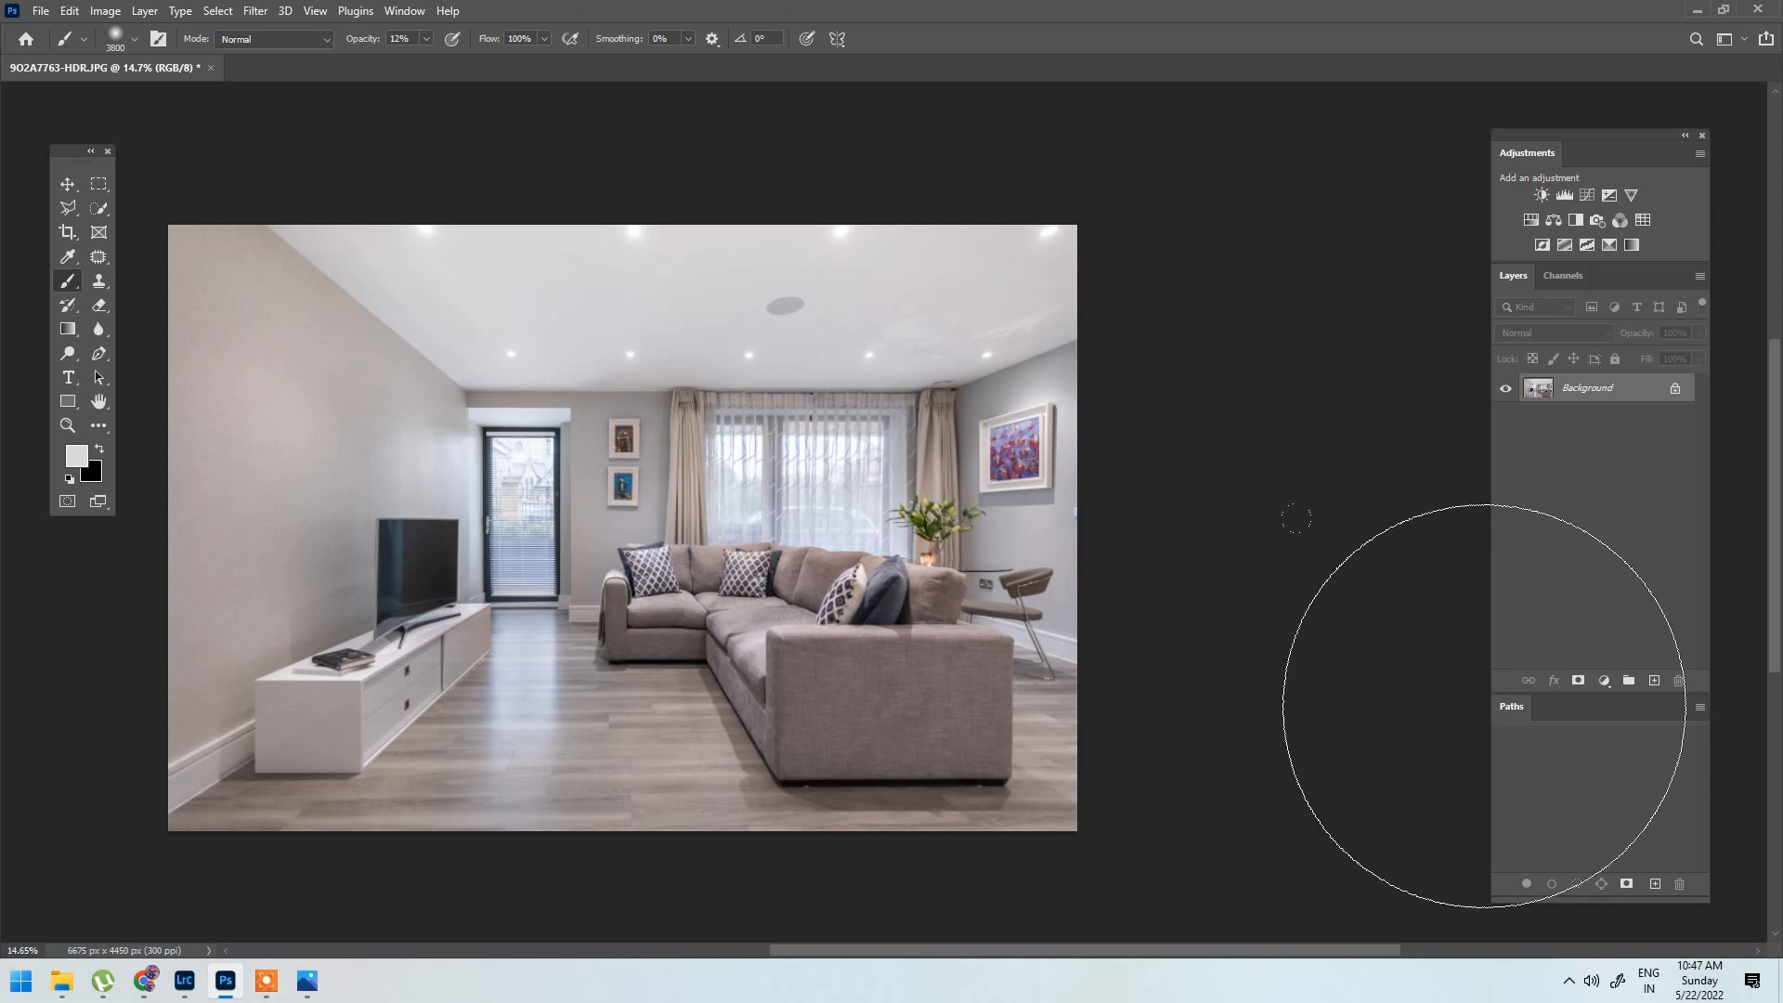
scroll(1182, 587, "down", 1)
scroll(1182, 587, "down", 1)
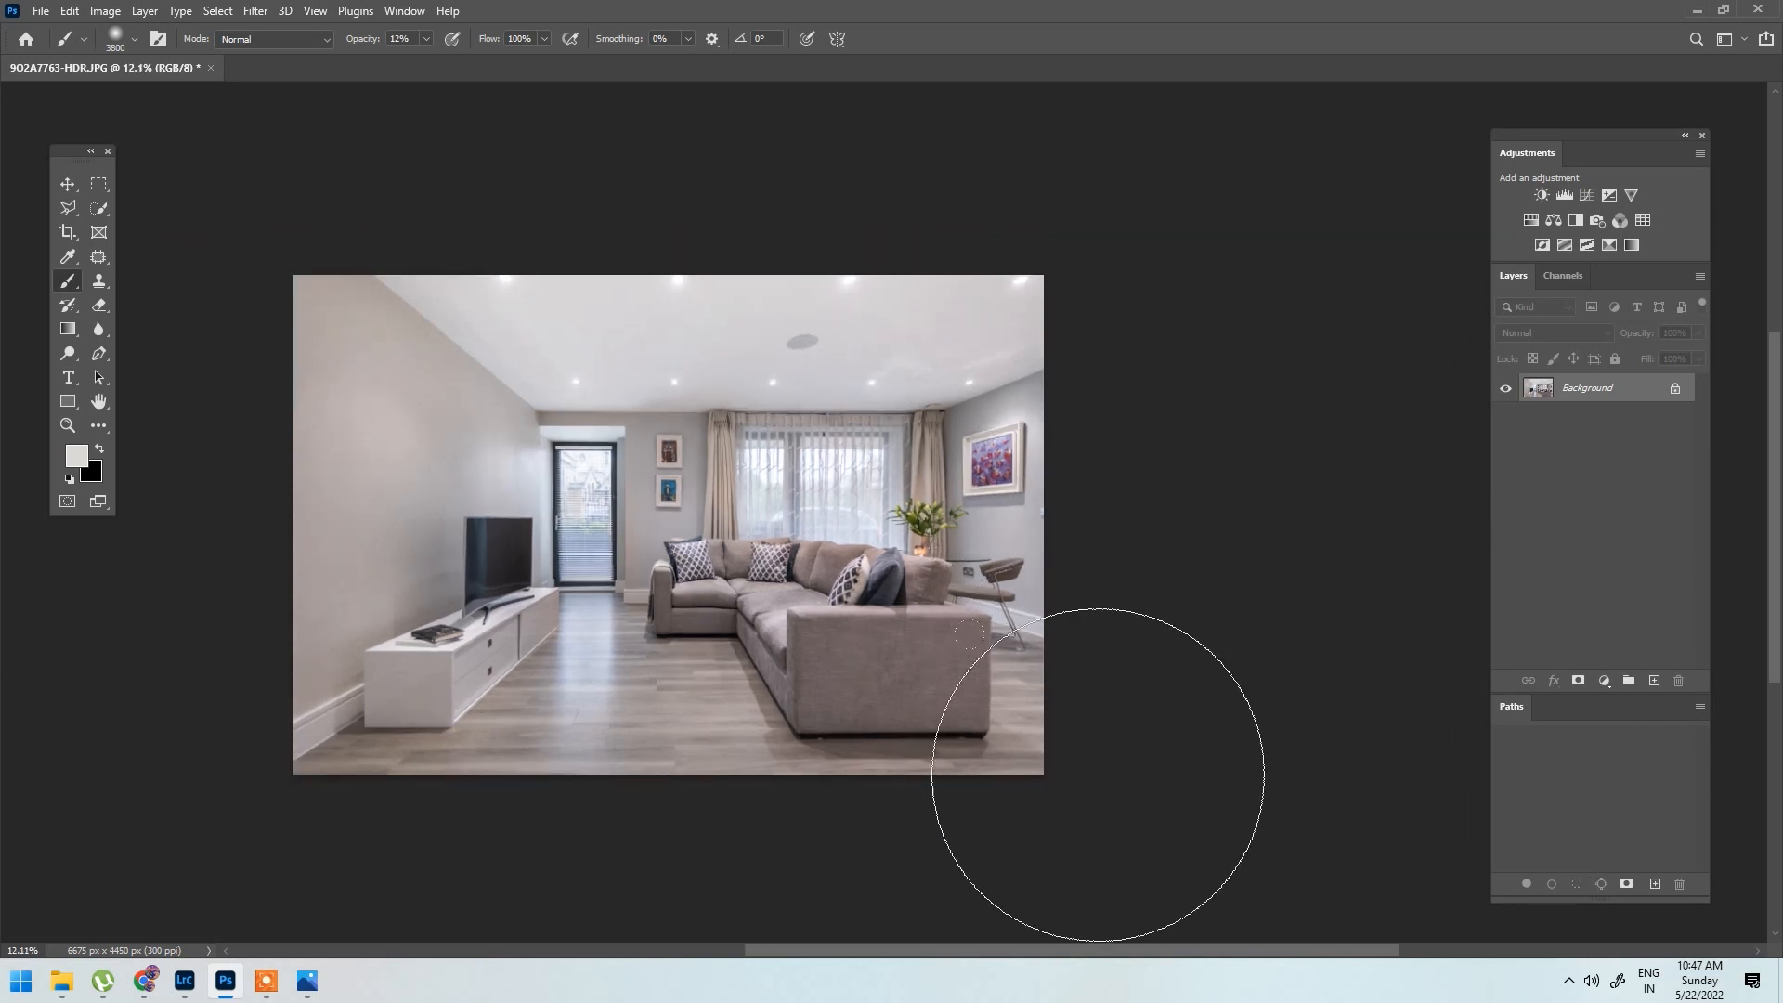
Step: Examine the back wall, glazed door, curtains and ceiling up close for remaining color casts
scroll(557, 423, "up", 18)
left_click_drag(854, 671, 650, 567)
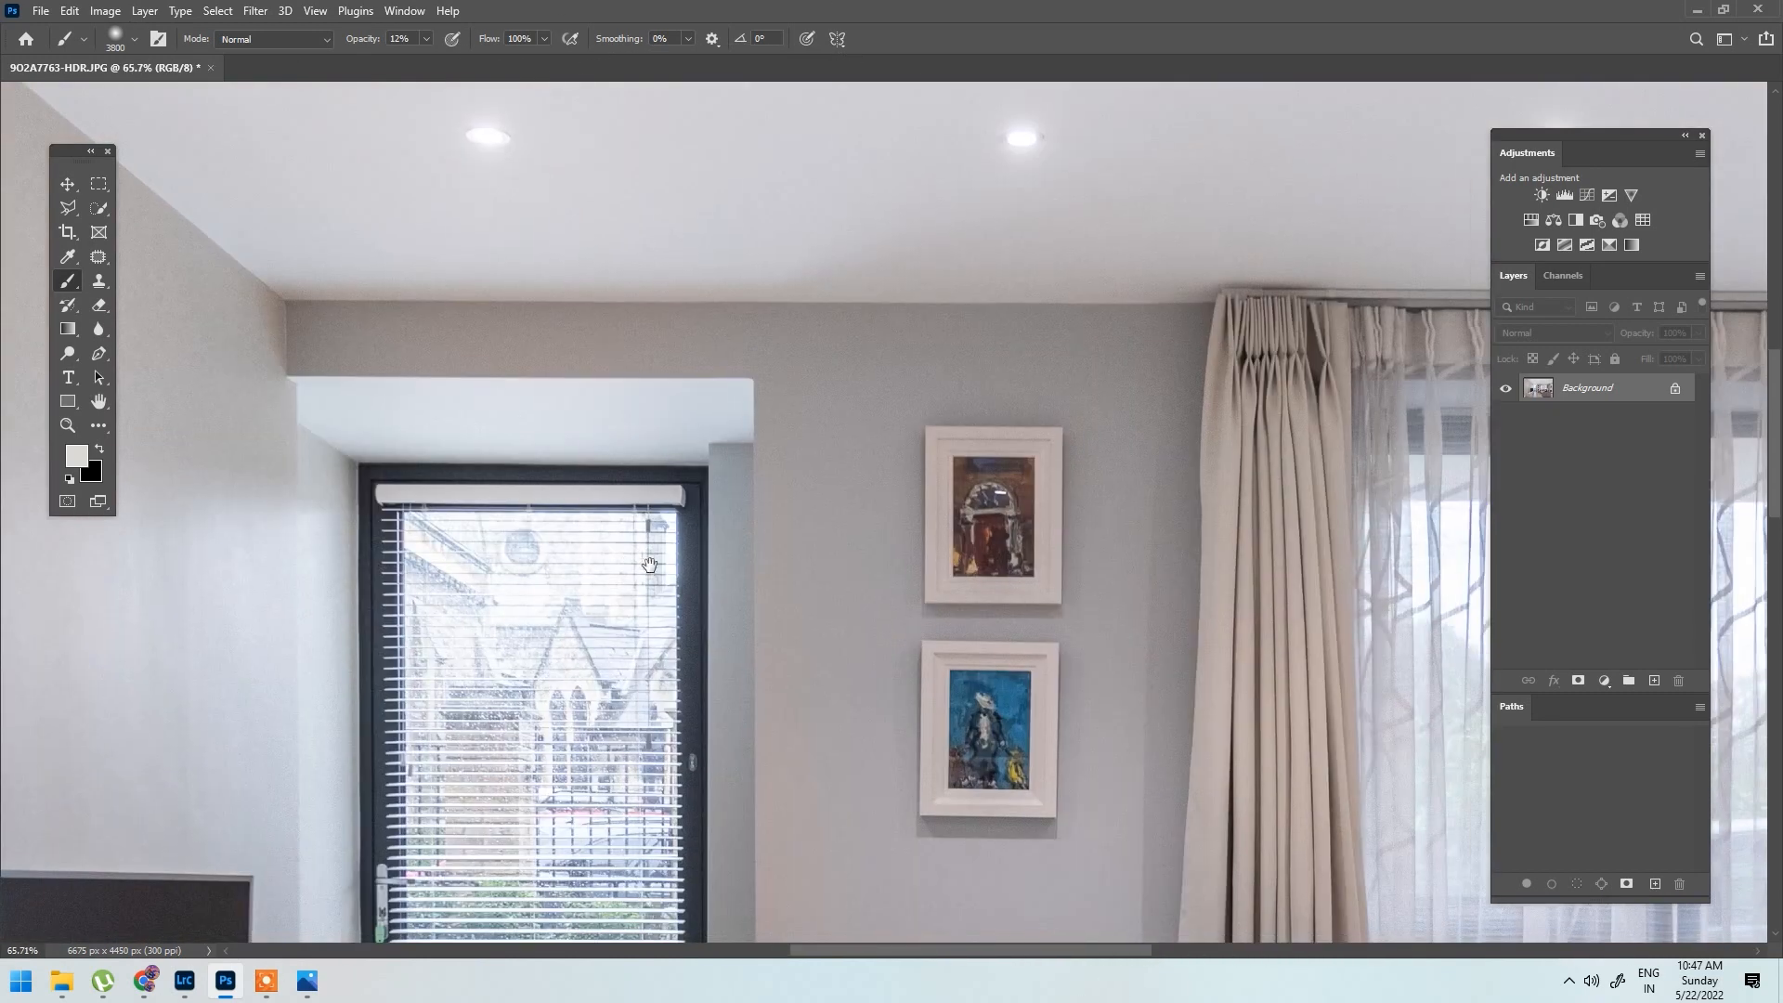
scroll(939, 635, "down", 4)
scroll(1111, 538, "down", 3)
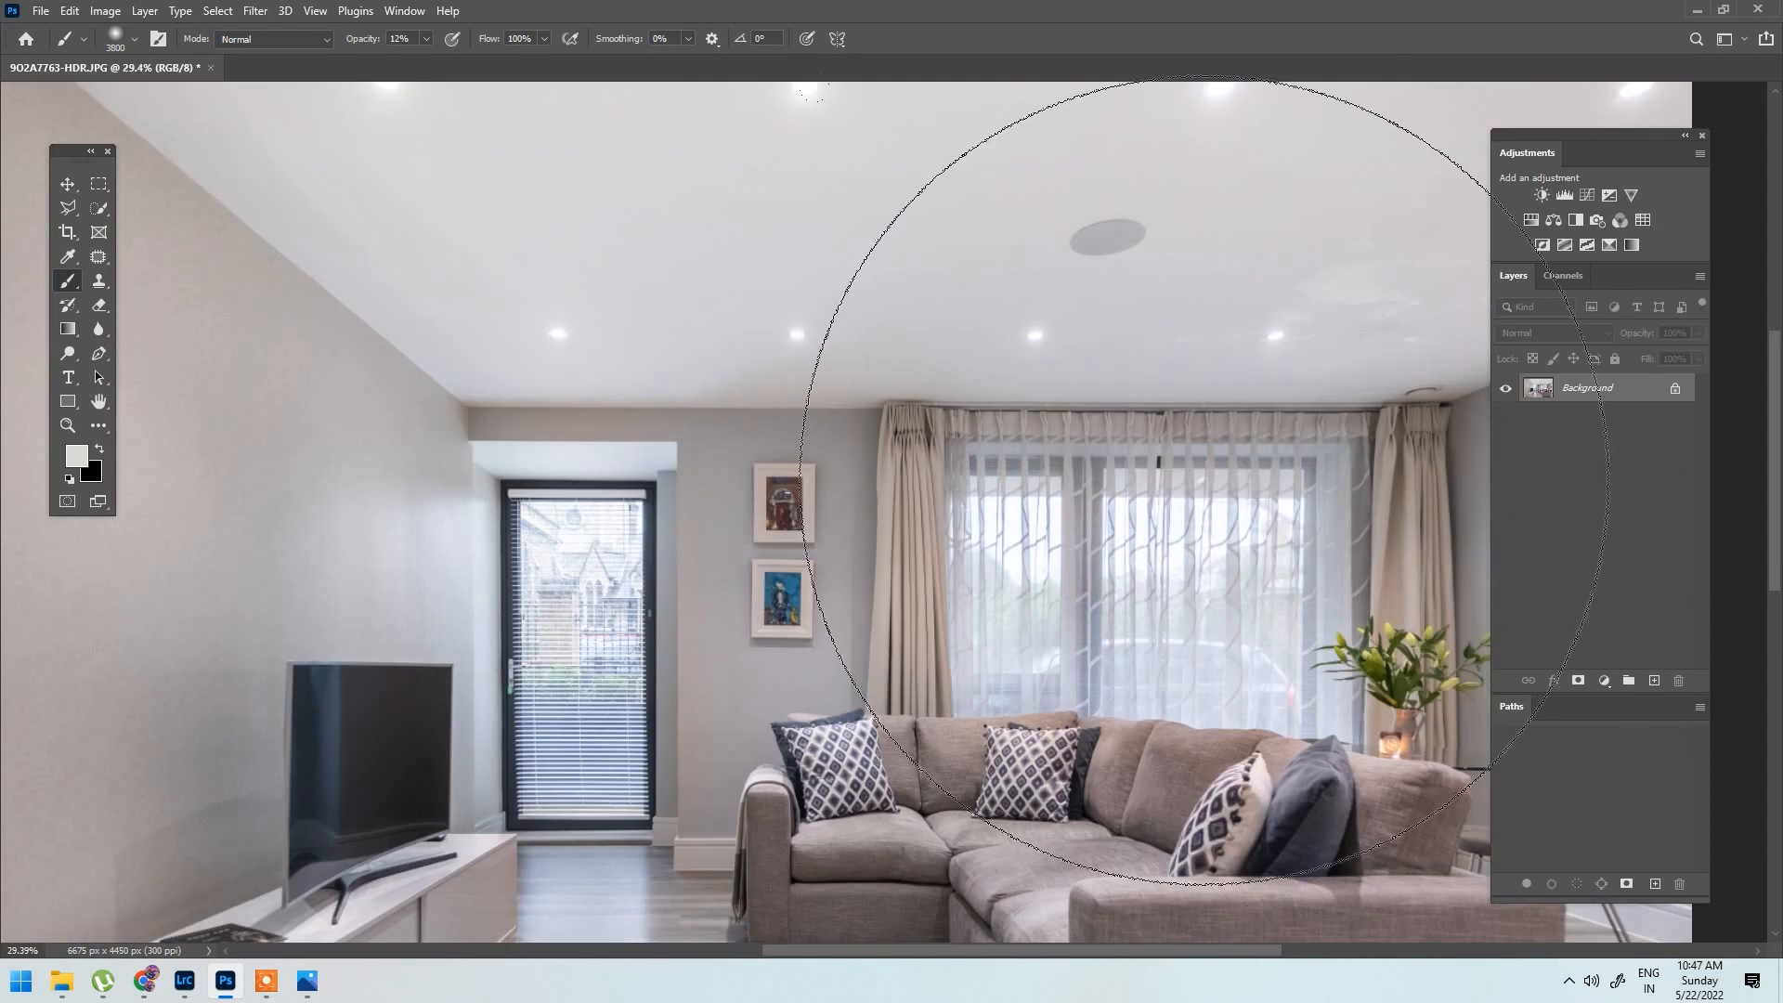
scroll(1068, 520, "up", 4)
scroll(1004, 490, "down", 4)
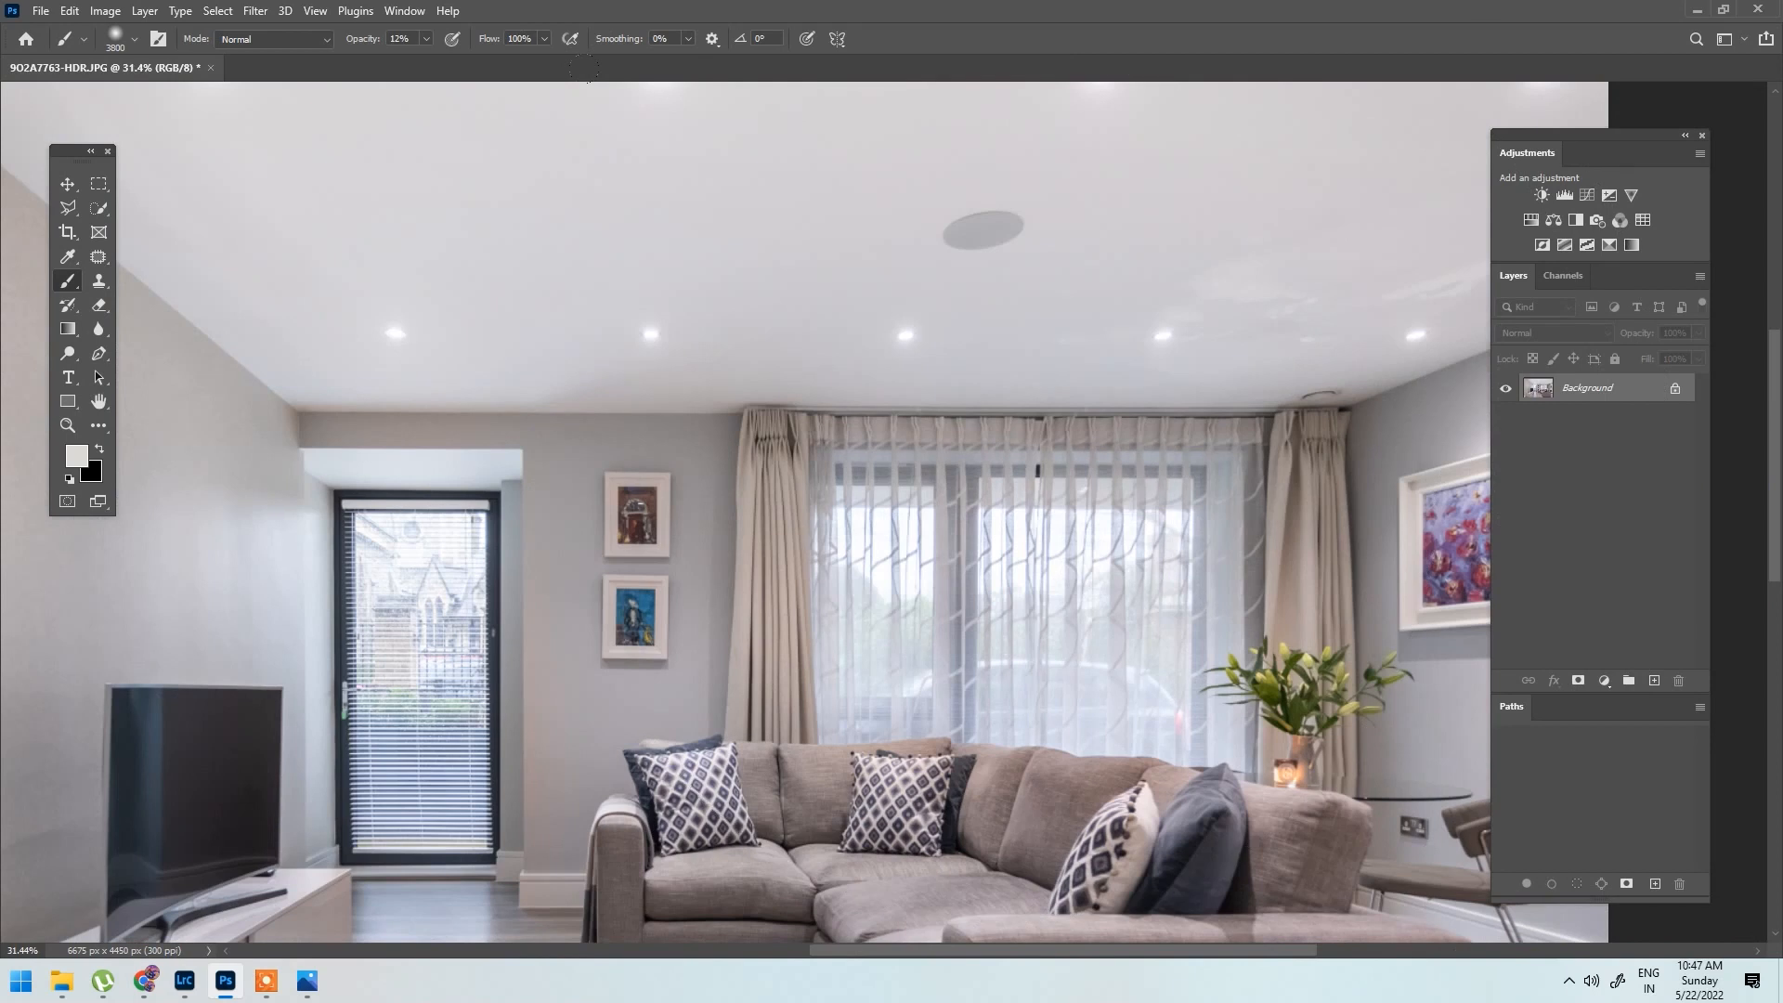
scroll(1003, 487, "down", 1)
scroll(929, 528, "down", 7)
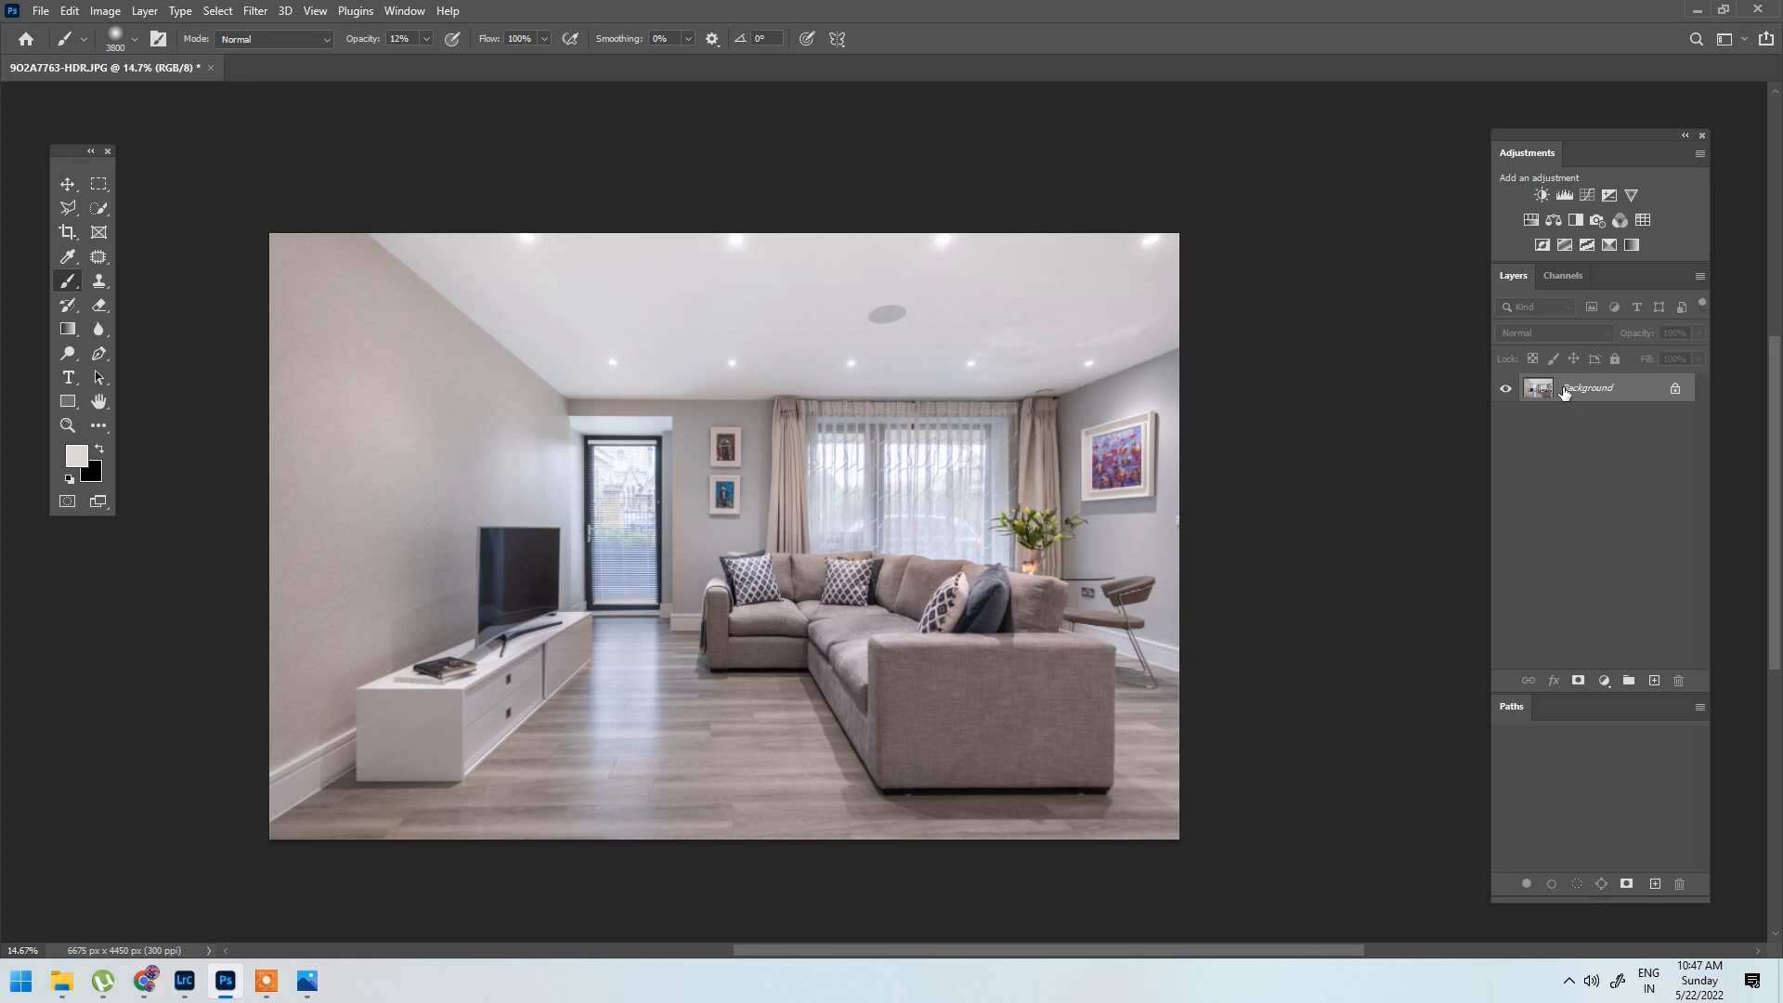
Step: Open Curves on a duplicate of the Background layer and sample the ceiling above the window as a curve point in every channel
key("ctrl+j")
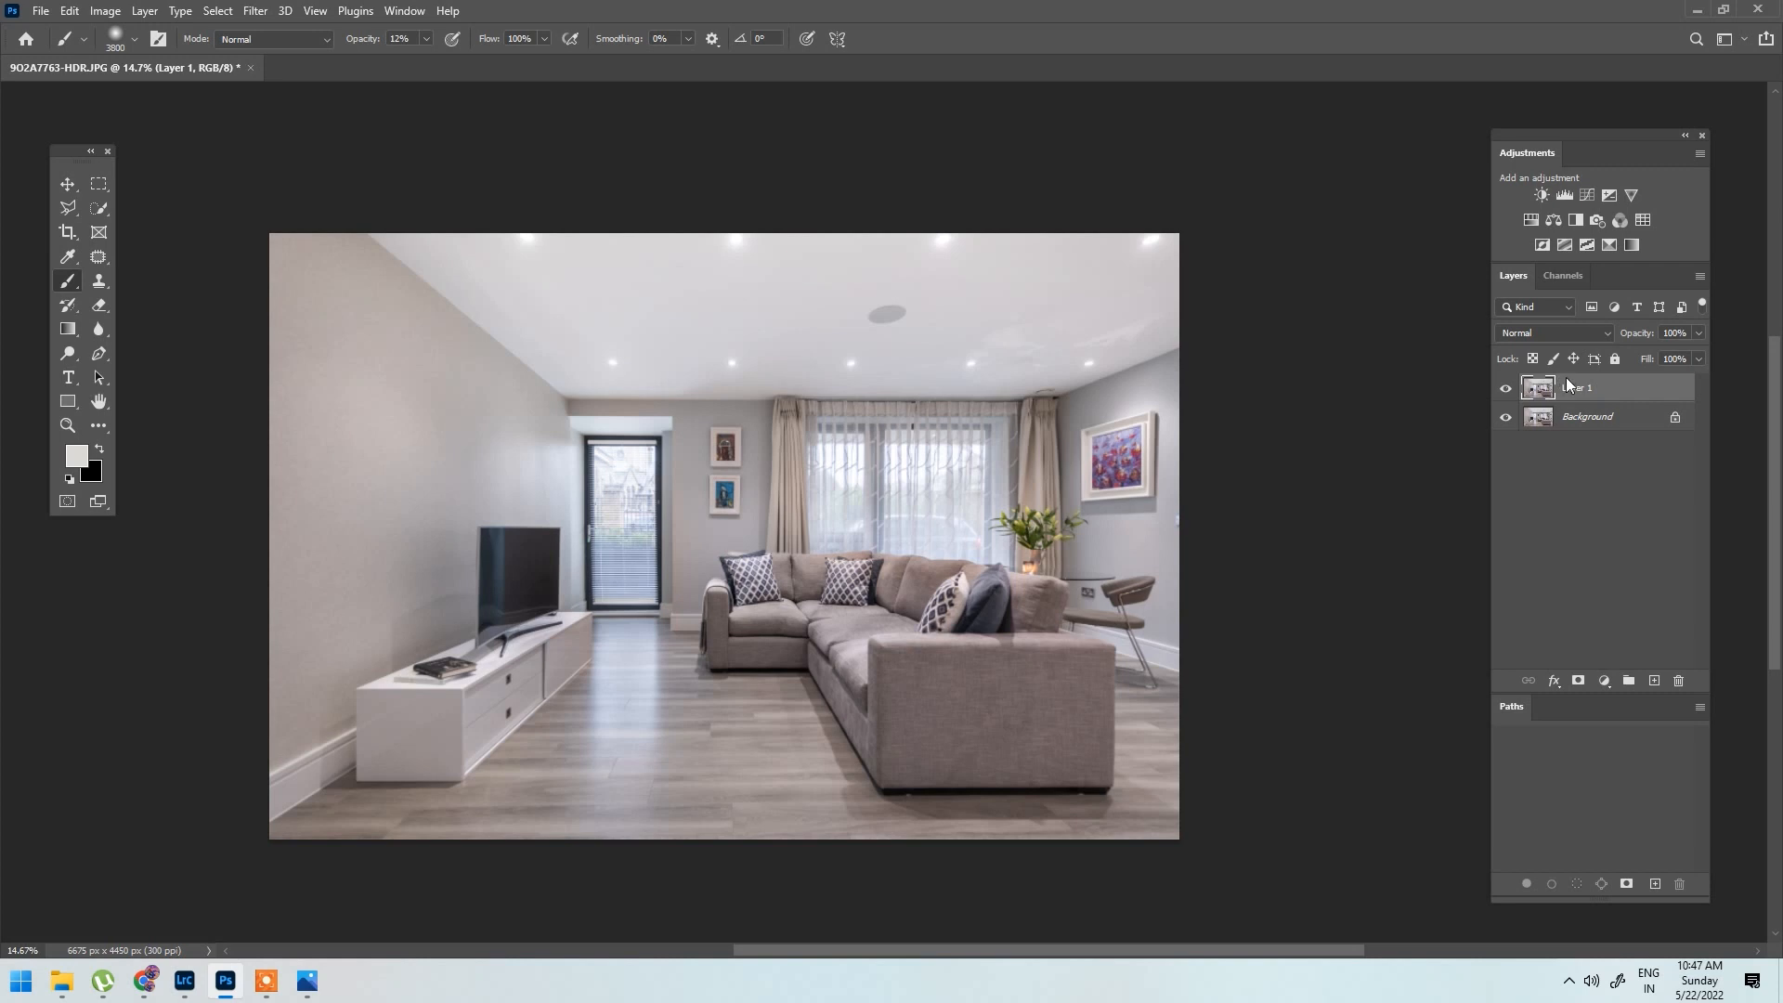
key("ctrl+m")
left_click_drag(272, 318, 1216, 253)
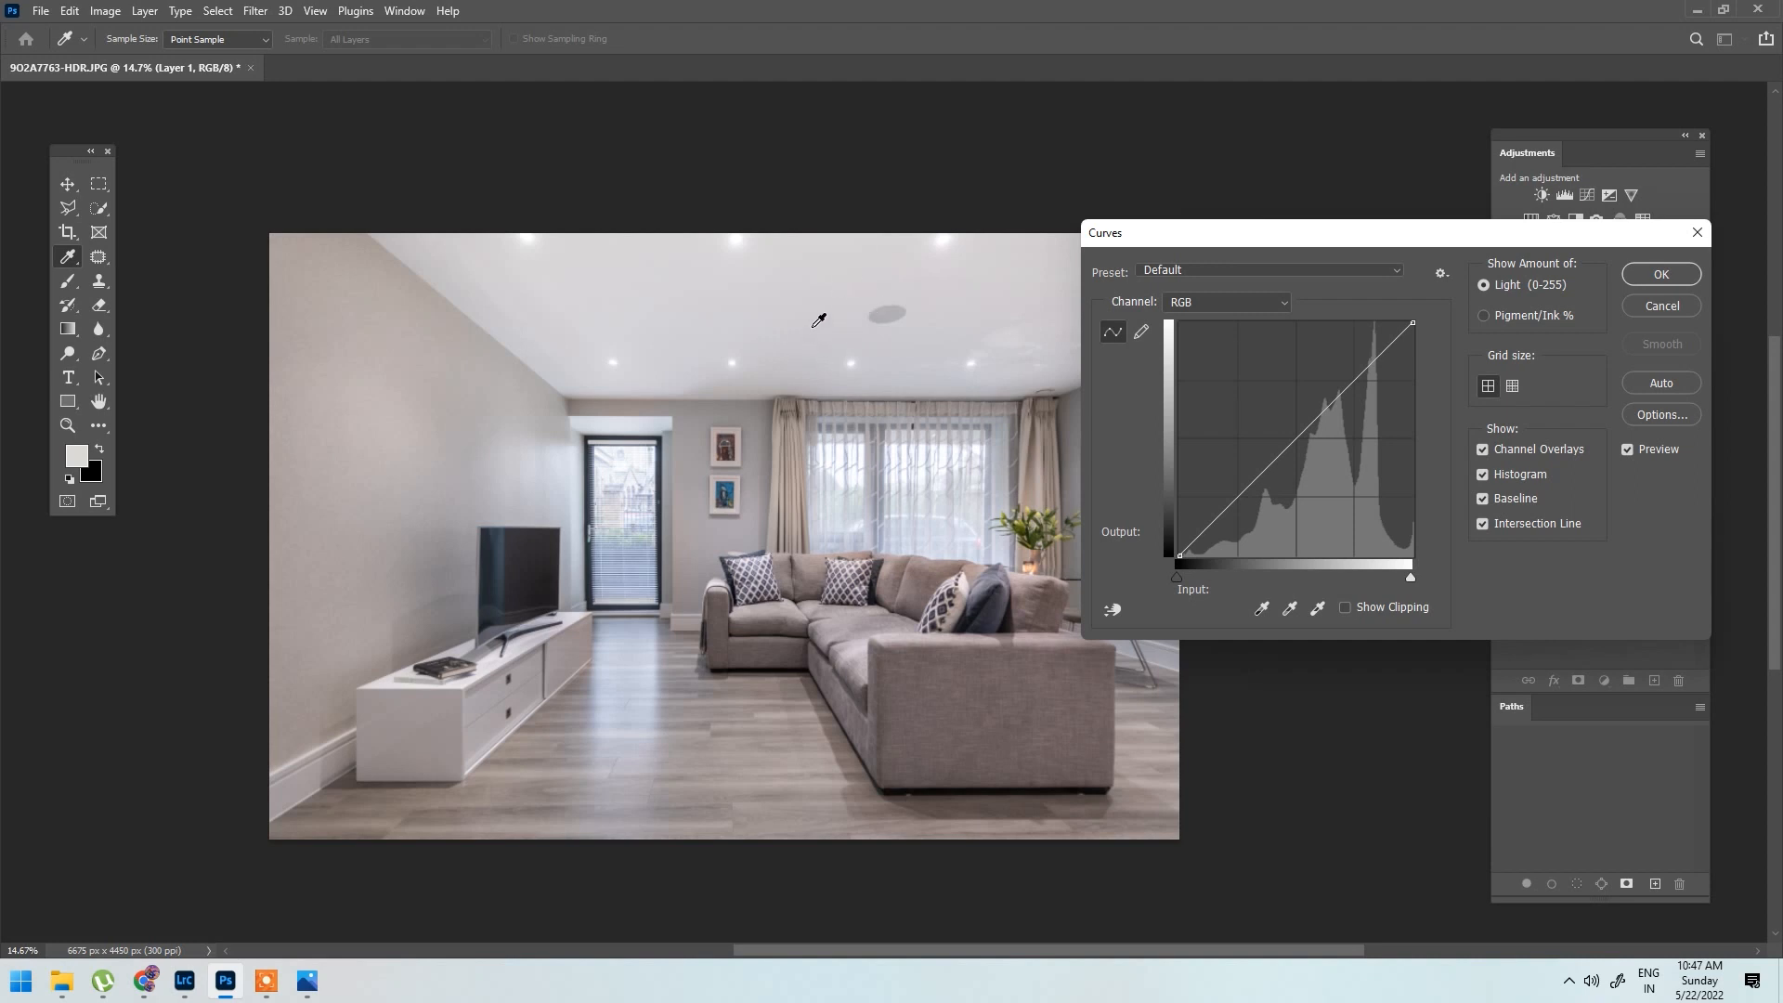
left_click(807, 358)
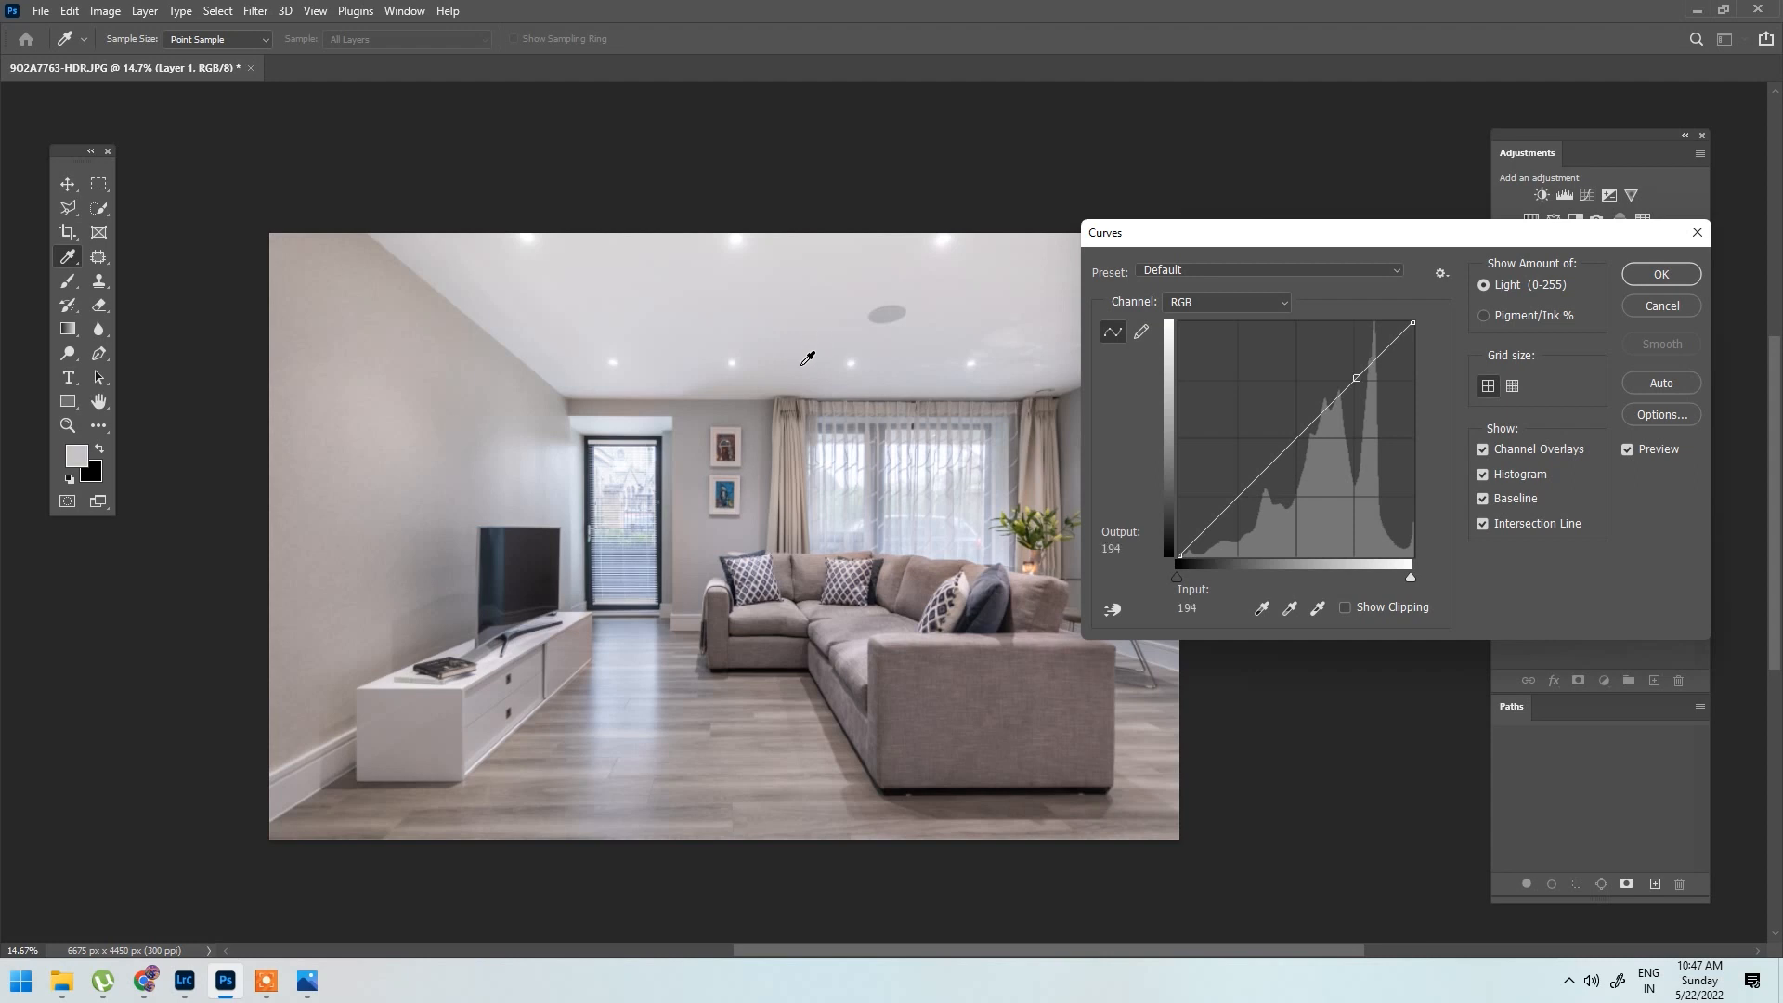
Step: Compare the sampled ceiling point's output values across the red, green and blue curve channels
left_click(1199, 300)
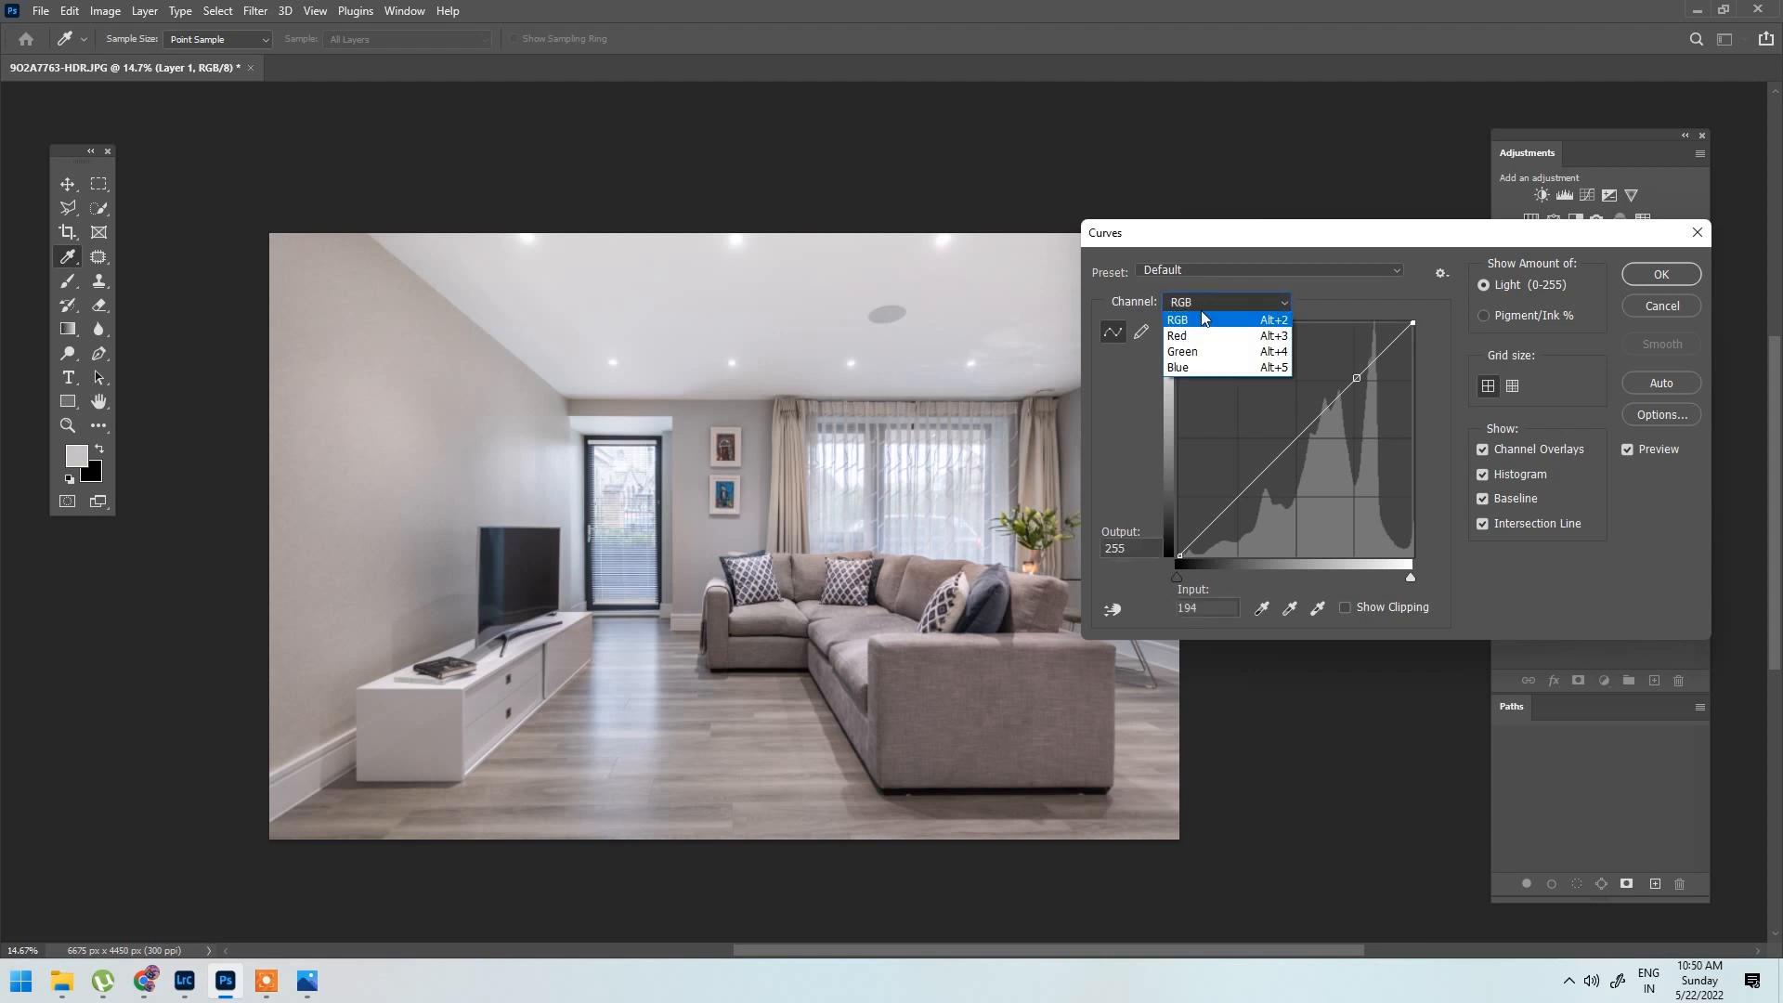
left_click(1203, 337)
left_click(1197, 302)
left_click(1198, 351)
left_click(1211, 303)
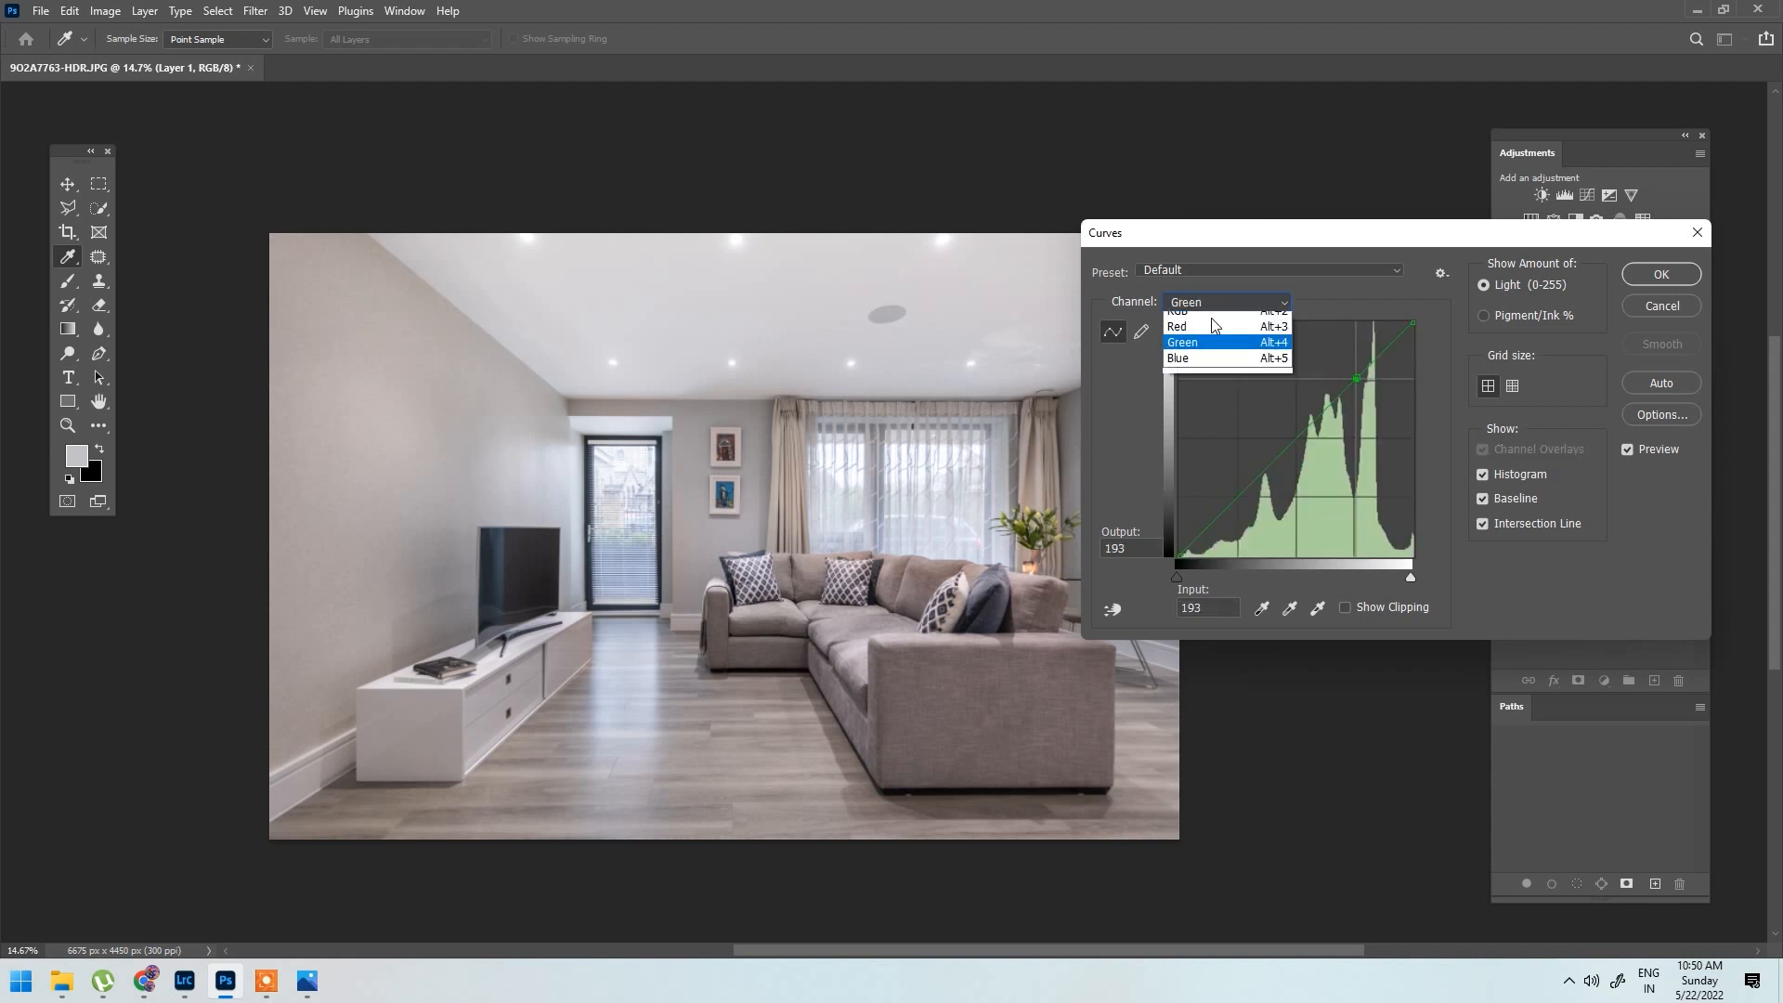
left_click(1209, 372)
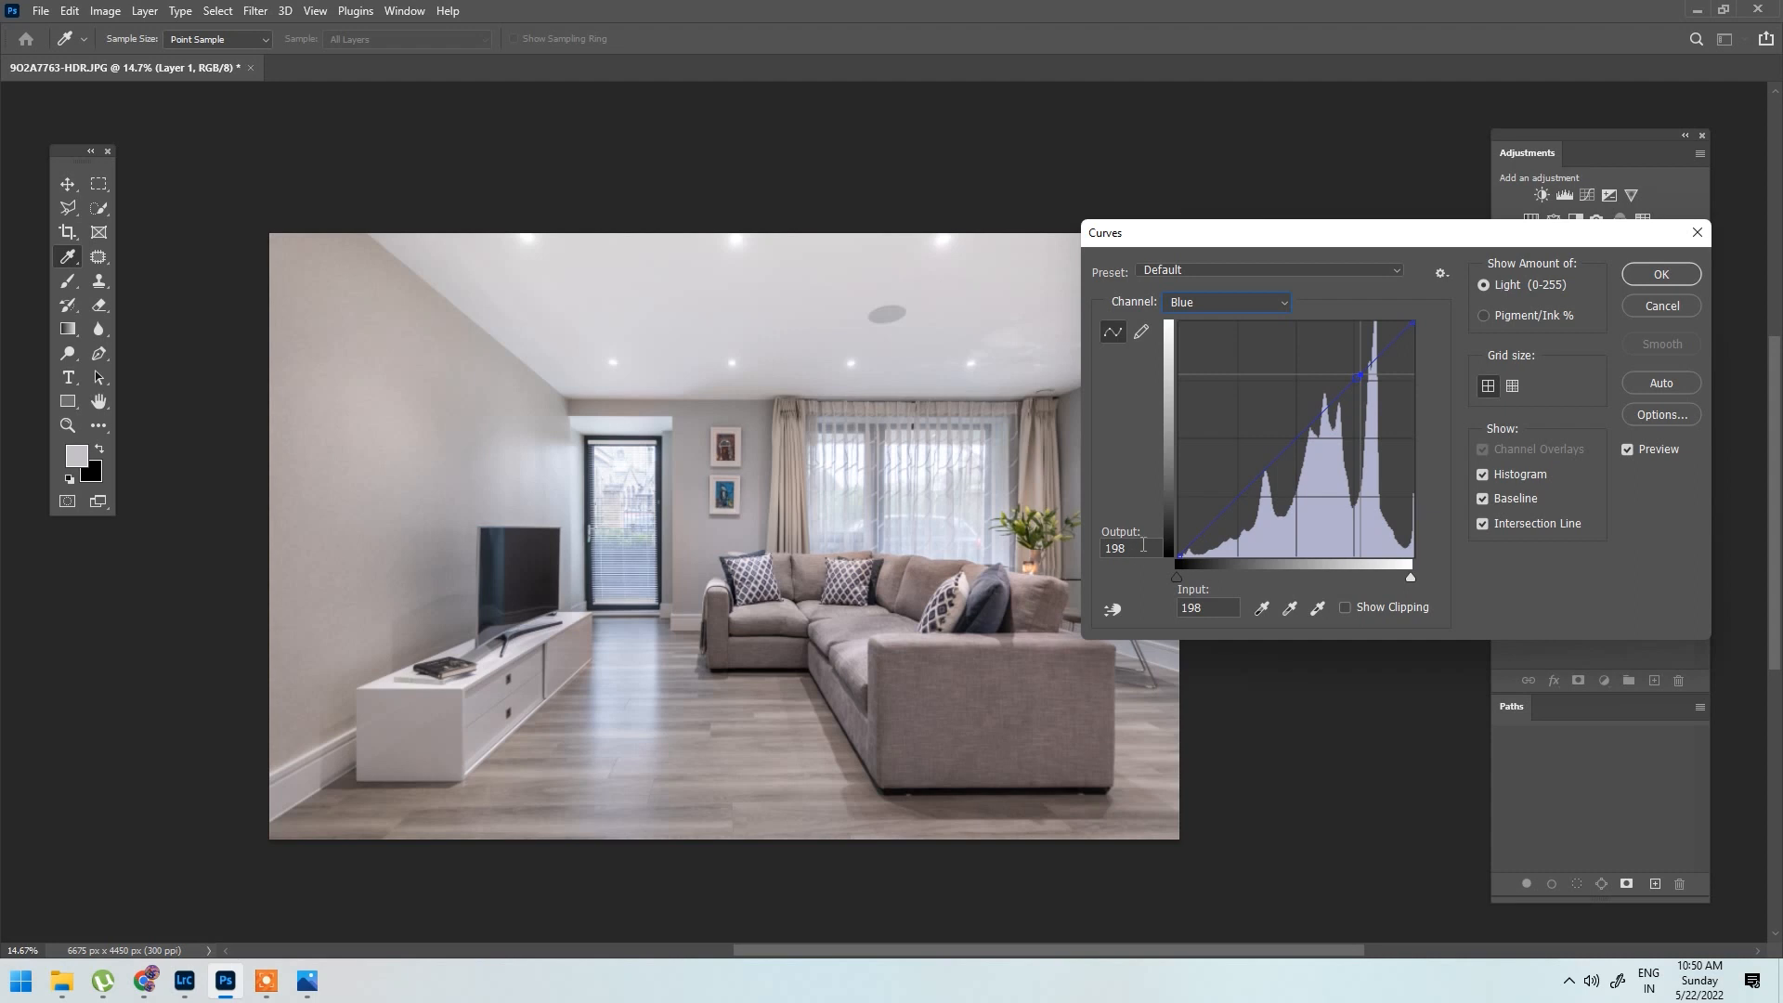
left_click(1210, 304)
left_click(1193, 334)
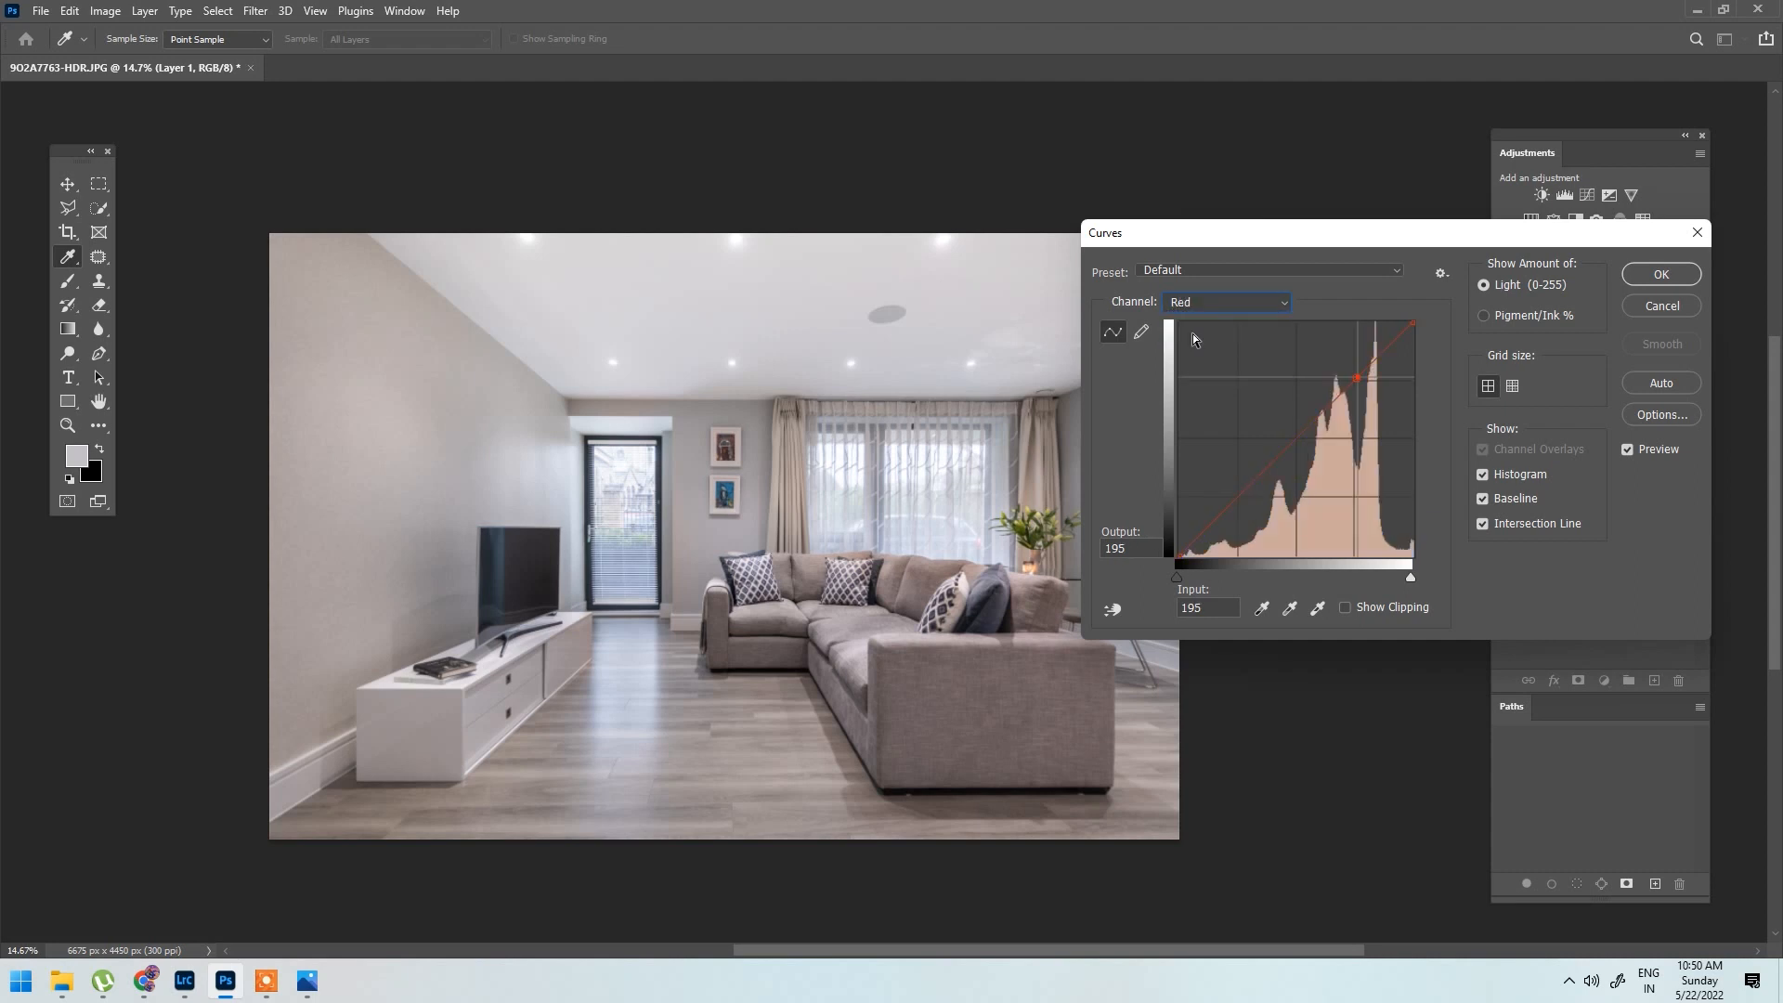
left_click(1205, 303)
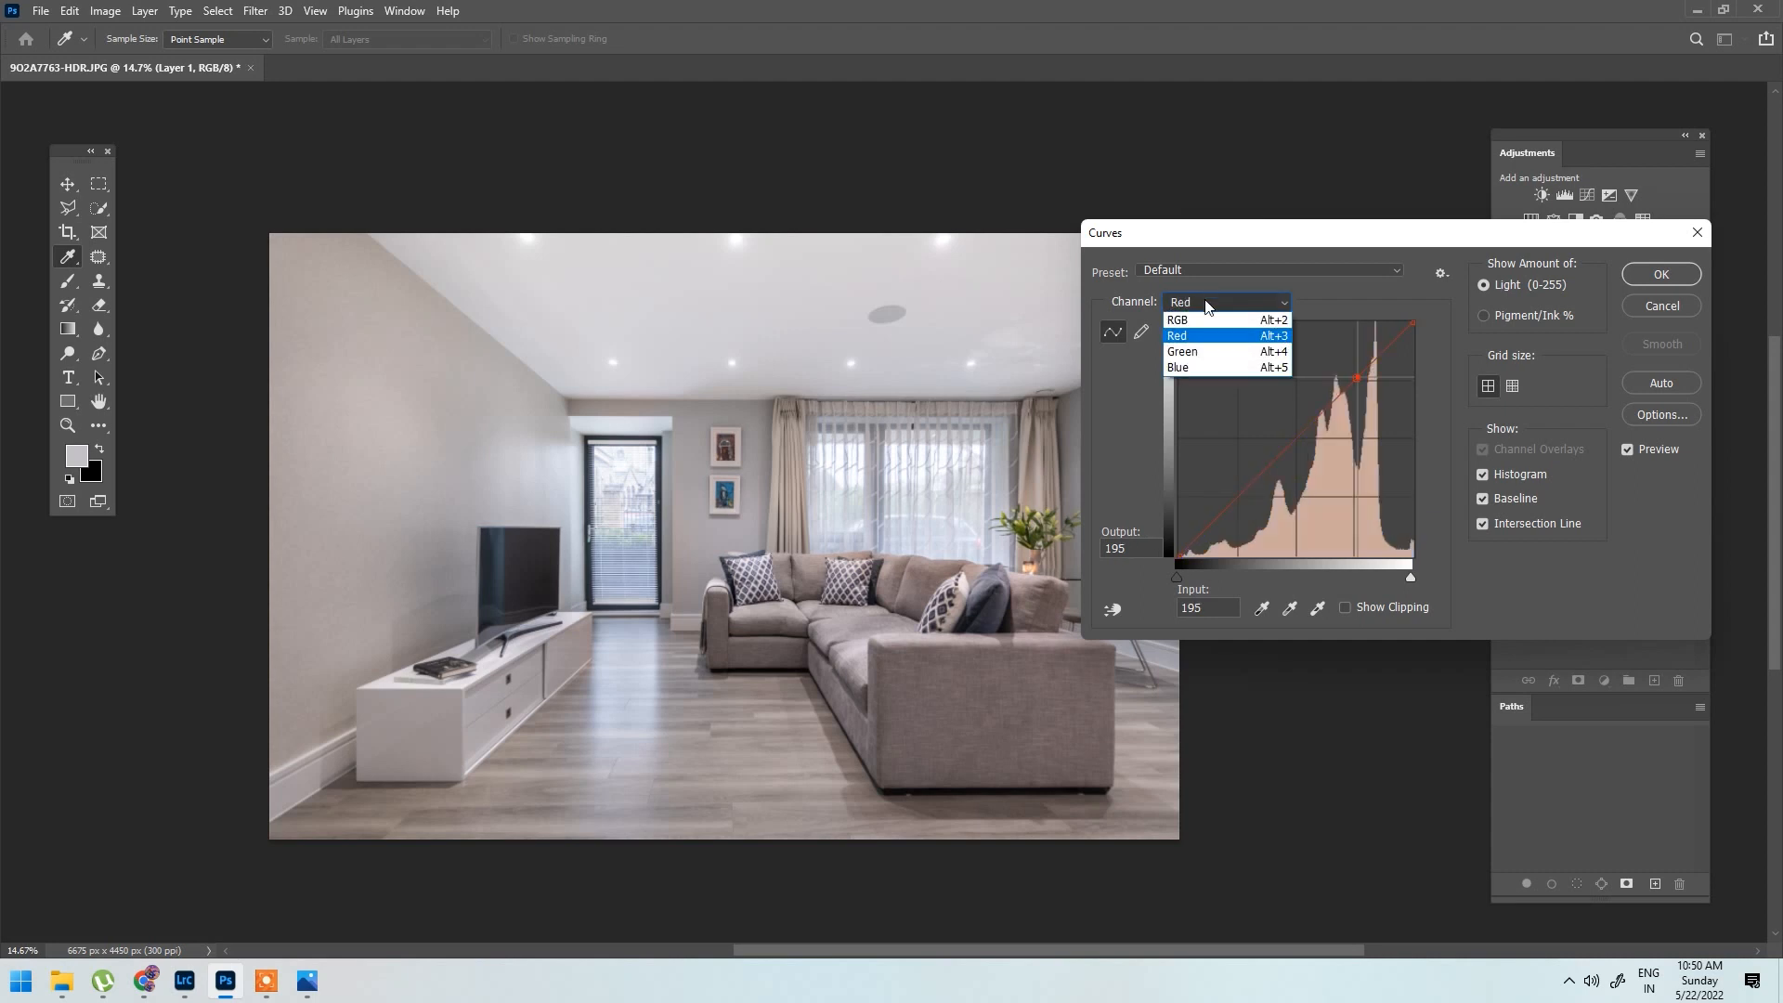
left_click(1200, 366)
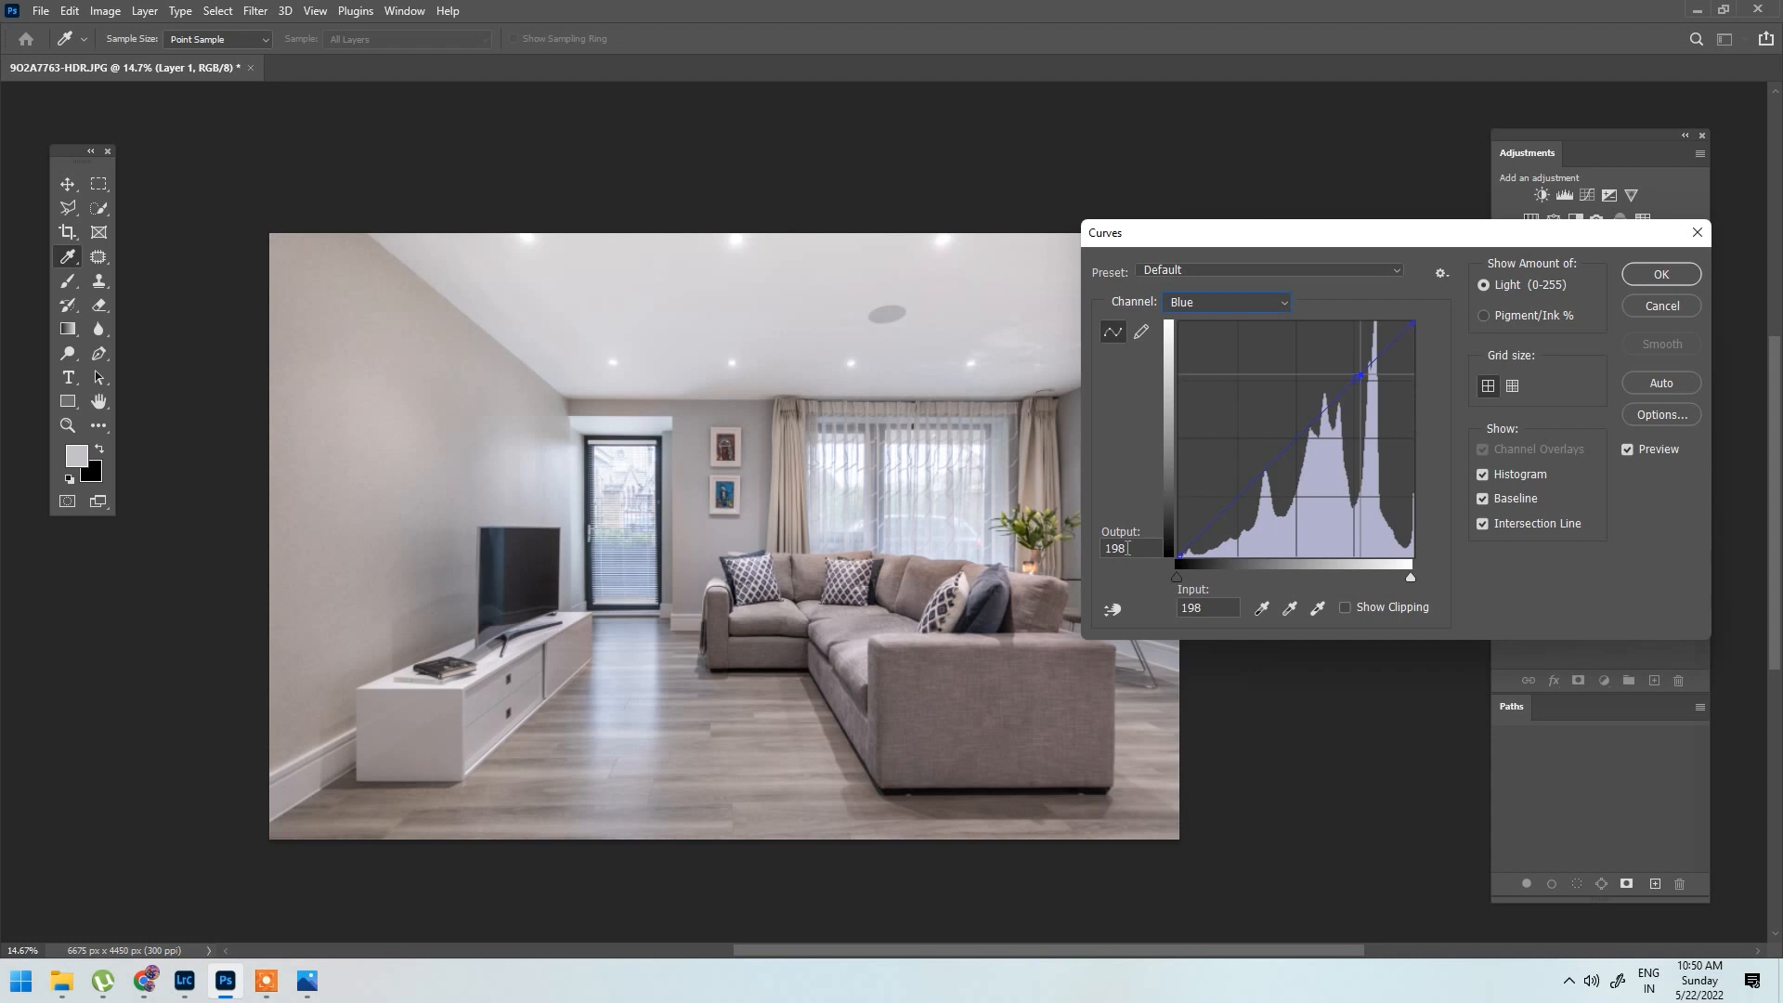
Step: Set the green channel's output at the sampled ceiling point to 198
left_click(1205, 305)
left_click(1190, 349)
double_click(1146, 558)
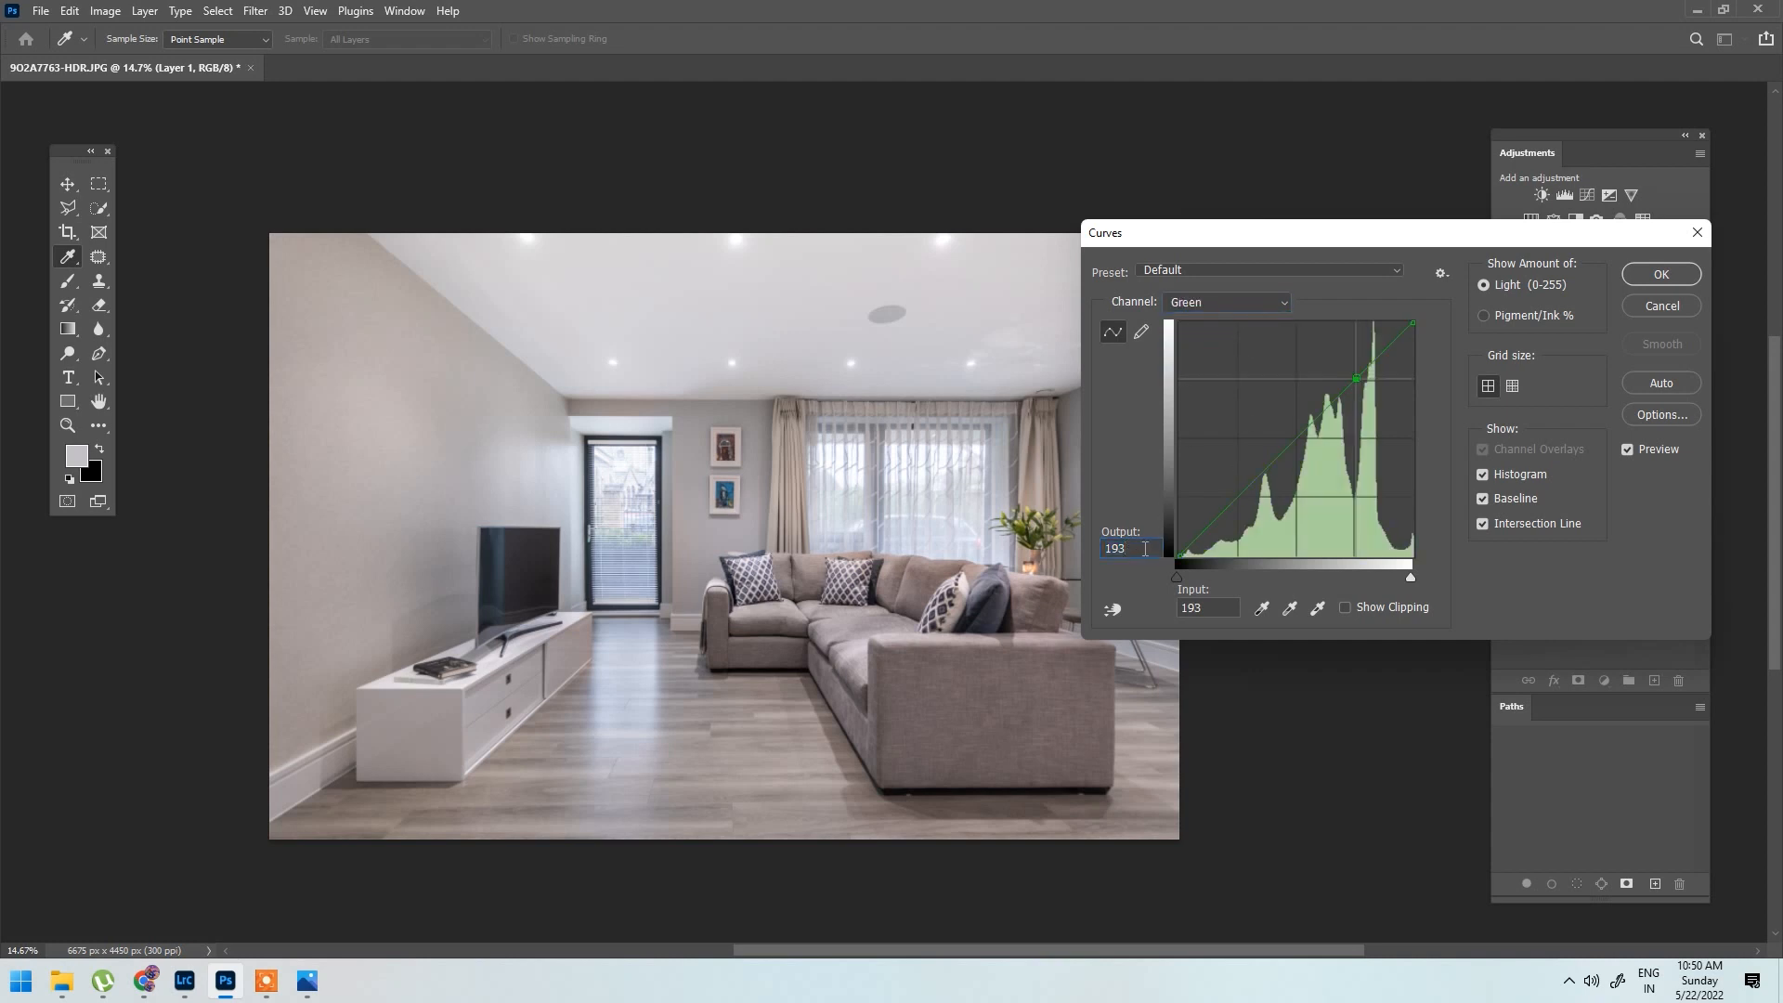
type("198")
Step: Set the red channel's output at the sampled ceiling point to 198 and apply the Curves adjustment
left_click(1200, 302)
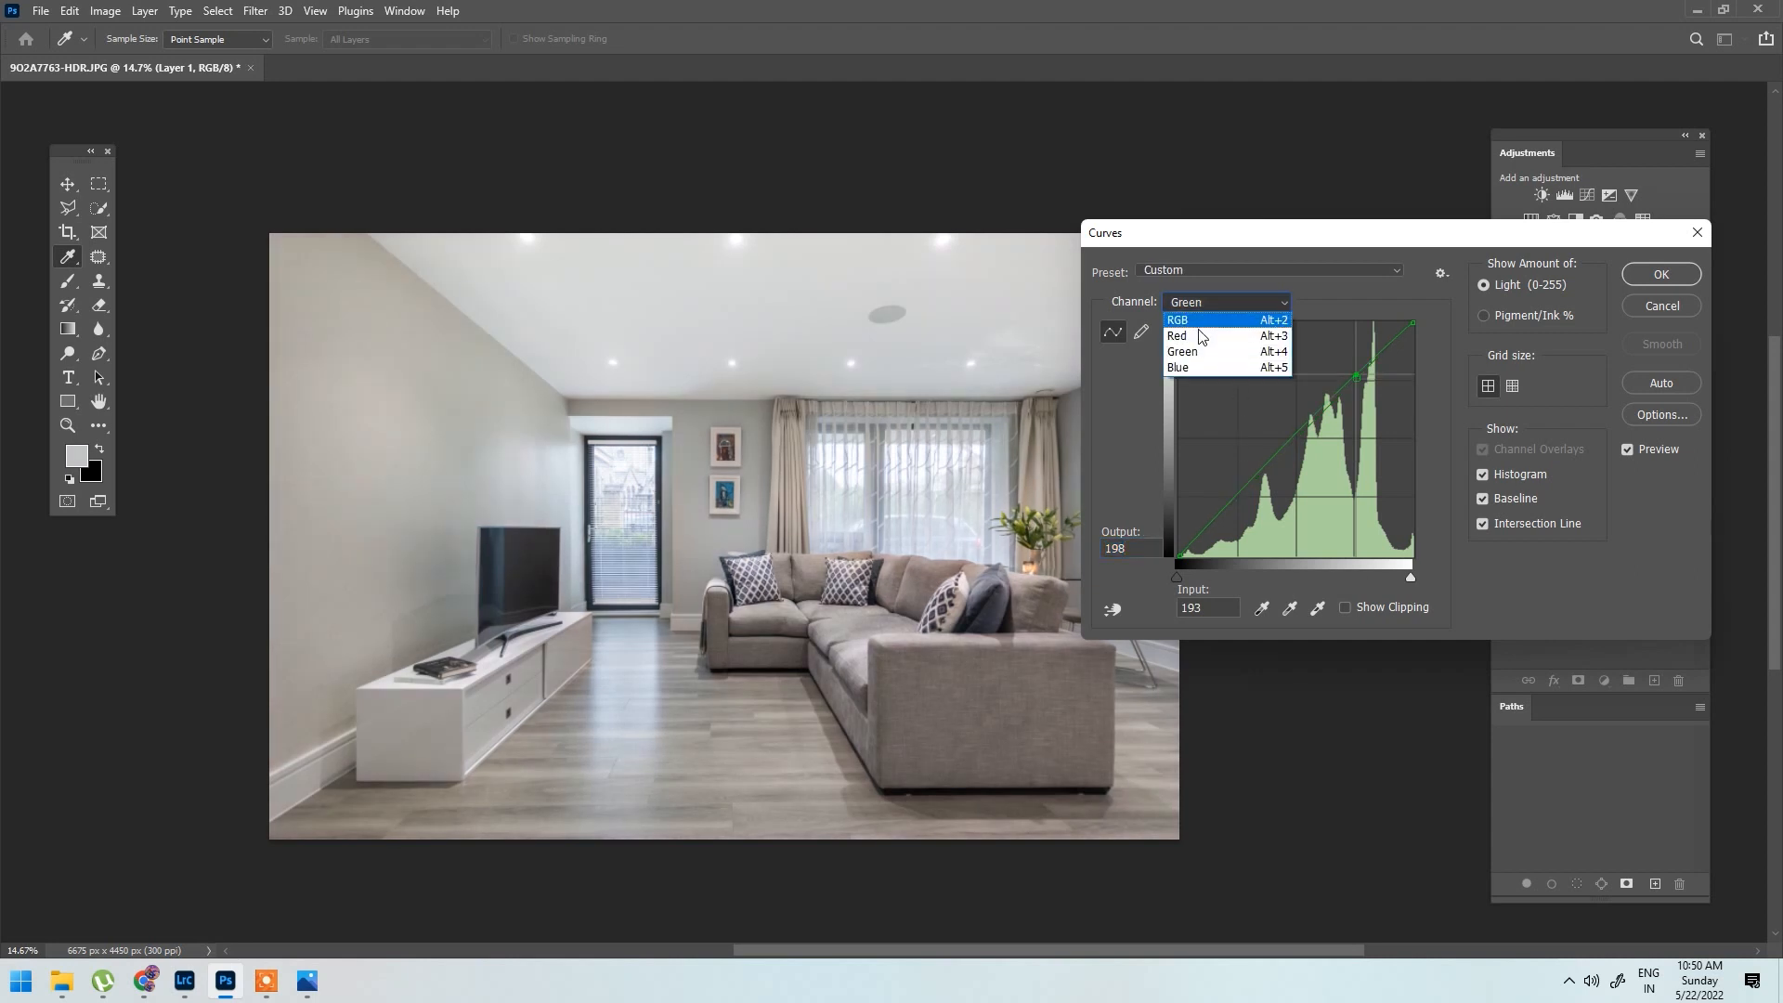
left_click(1193, 331)
double_click(1139, 548)
type("198")
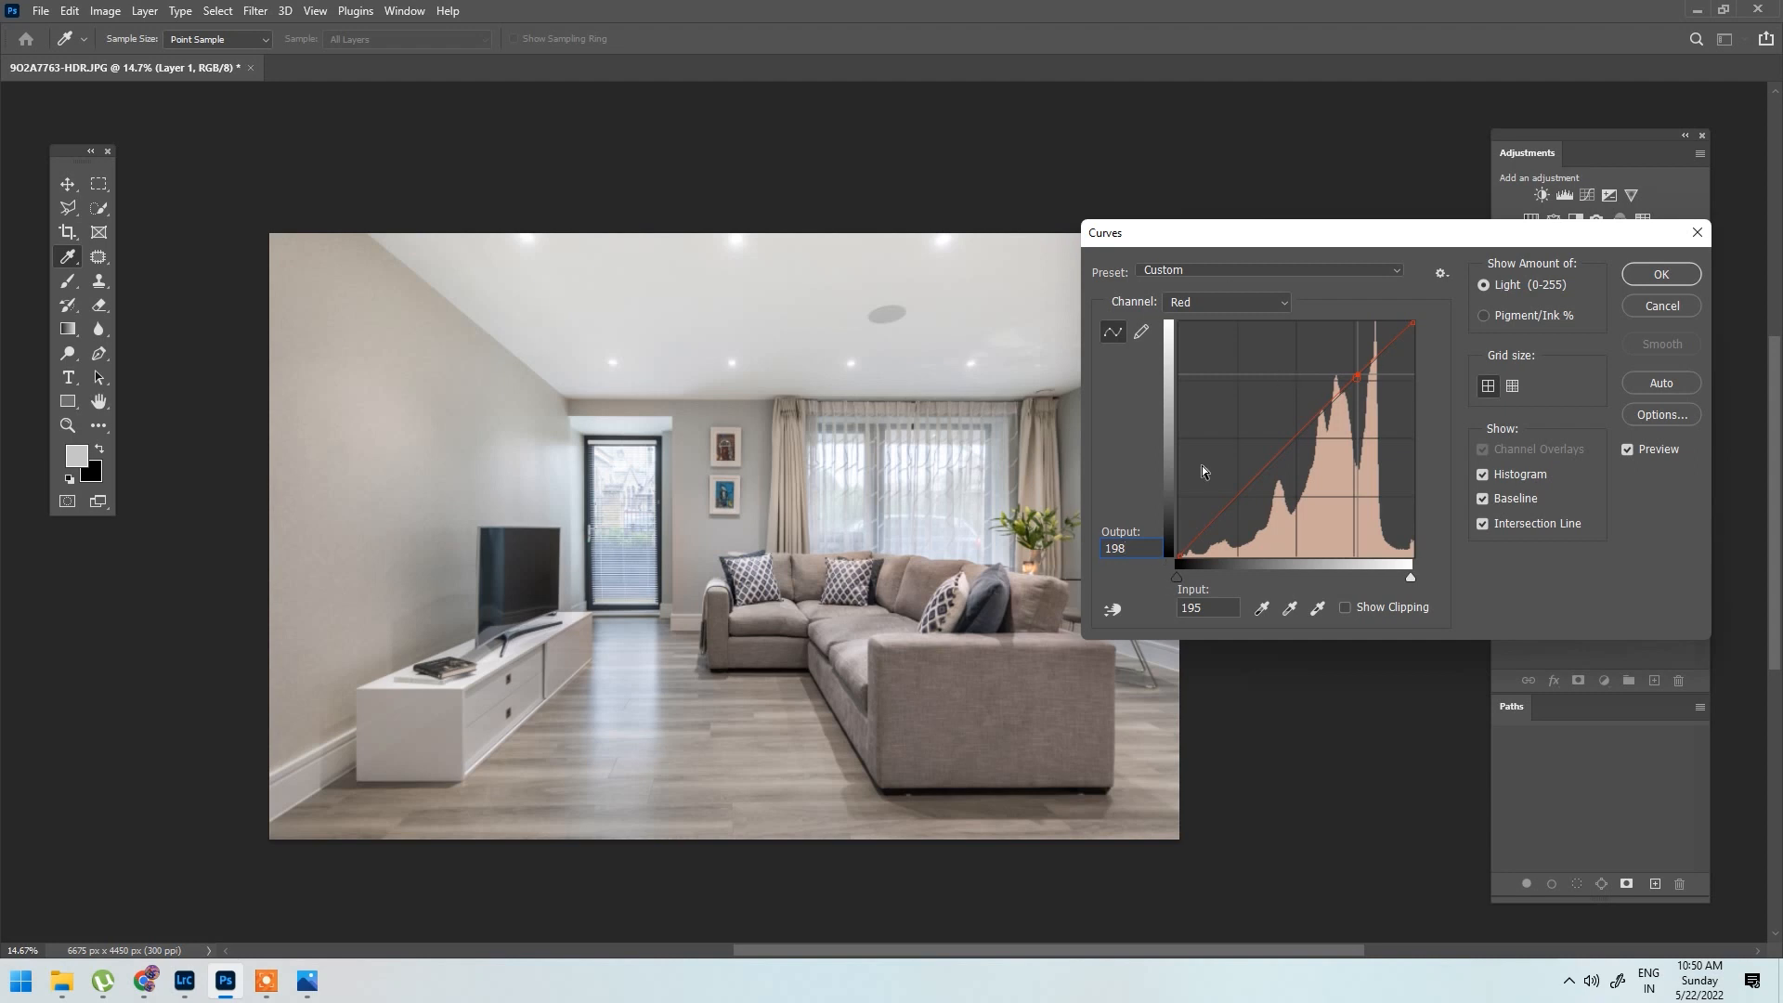
left_click(1652, 273)
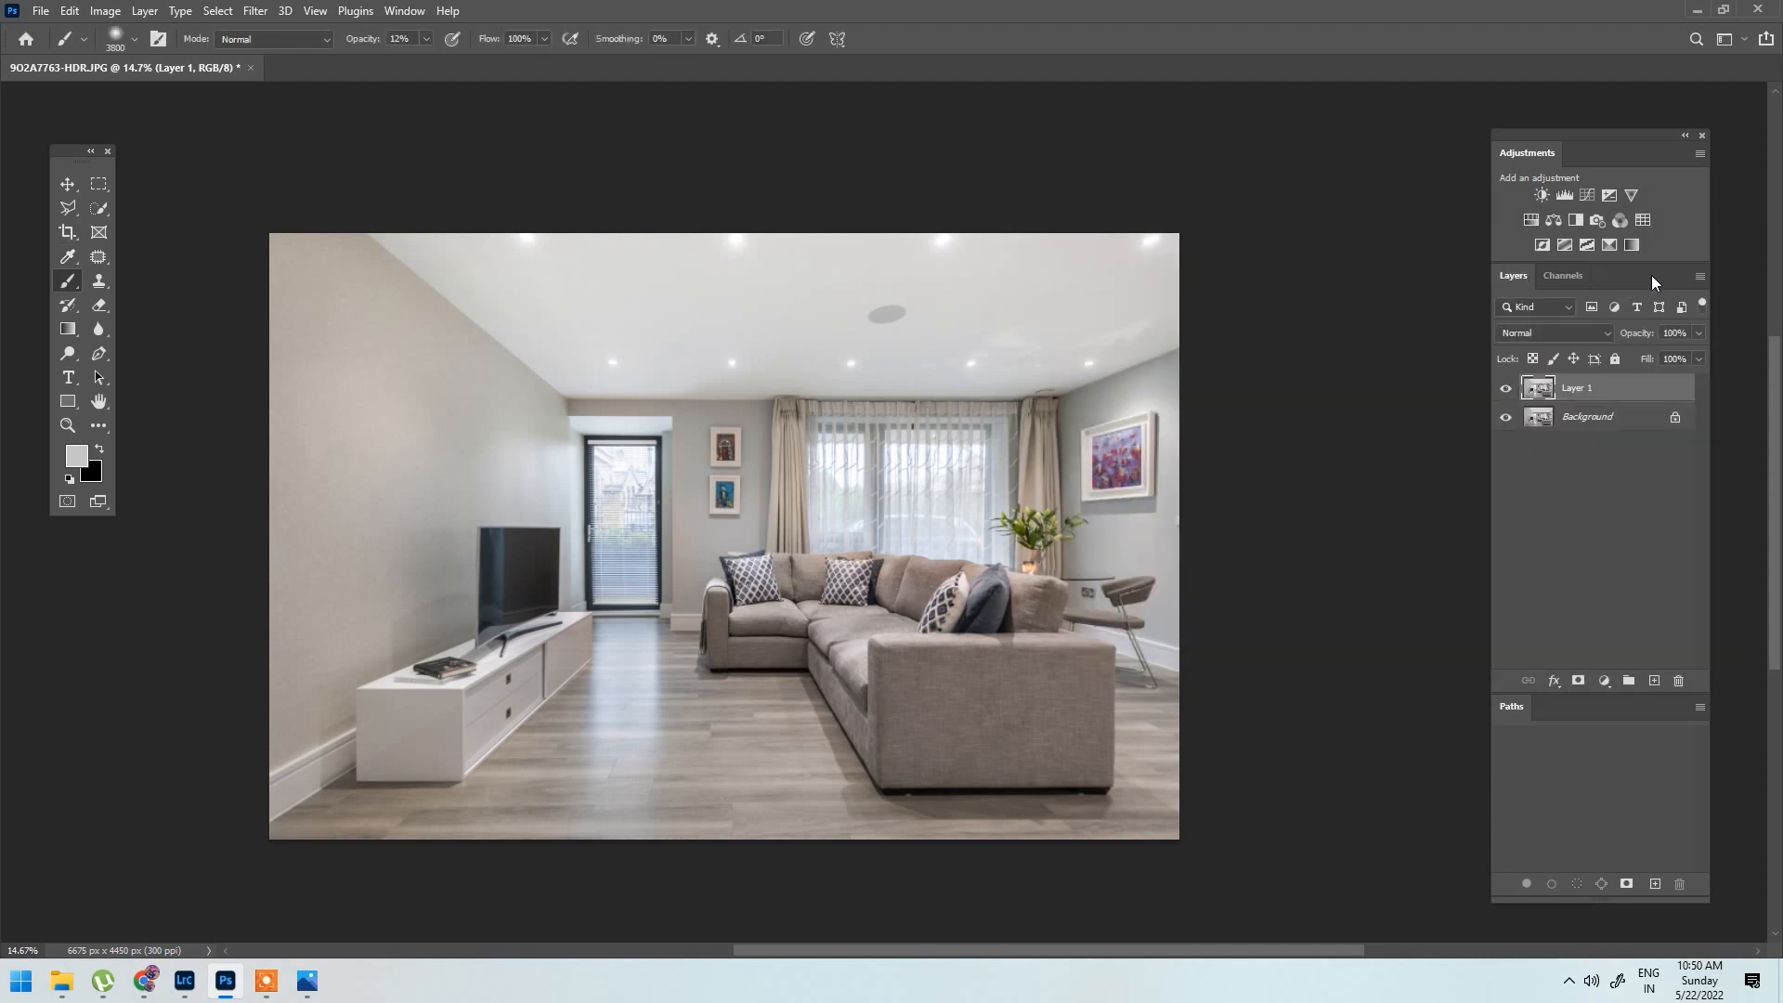
Step: Add a layer mask to the color-corrected layer and invert it to black to hide the correction
left_click(1579, 683)
key("ctrl+i")
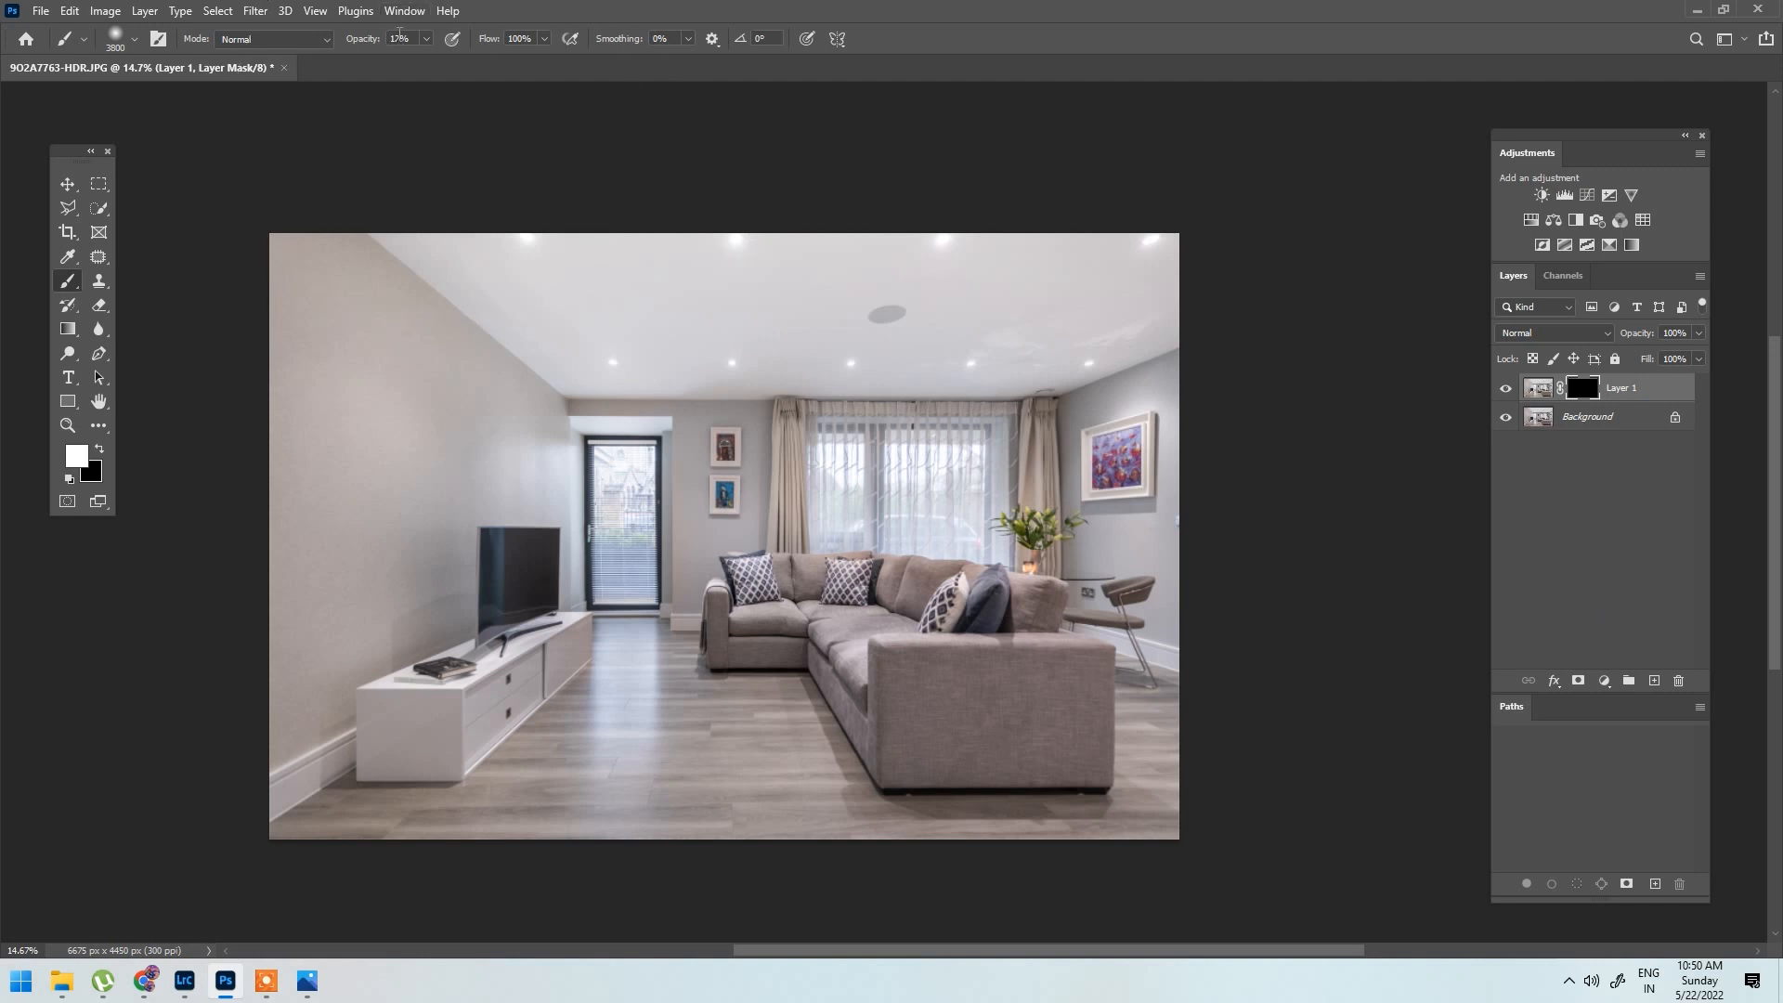
scroll(445, 428, "down", 2)
scroll(610, 489, "up", 3)
Step: Paint the color correction softly onto the mask around the back wall and windows, using a 1300 to 1600 px white brush at 12% opacity
key("bracketleft")
key("bracketleft")
key("bracketleft")
key("bracketleft")
key("bracketleft")
key("bracketleft")
key("bracketleft")
key("bracketleft")
key("bracketleft")
key("bracketleft")
key("bracketleft")
key("bracketleft")
key("bracketleft")
key("bracketleft")
key("bracketleft")
key("bracketleft")
key("bracketleft")
key("bracketleft")
key("bracketleft")
key("bracketleft")
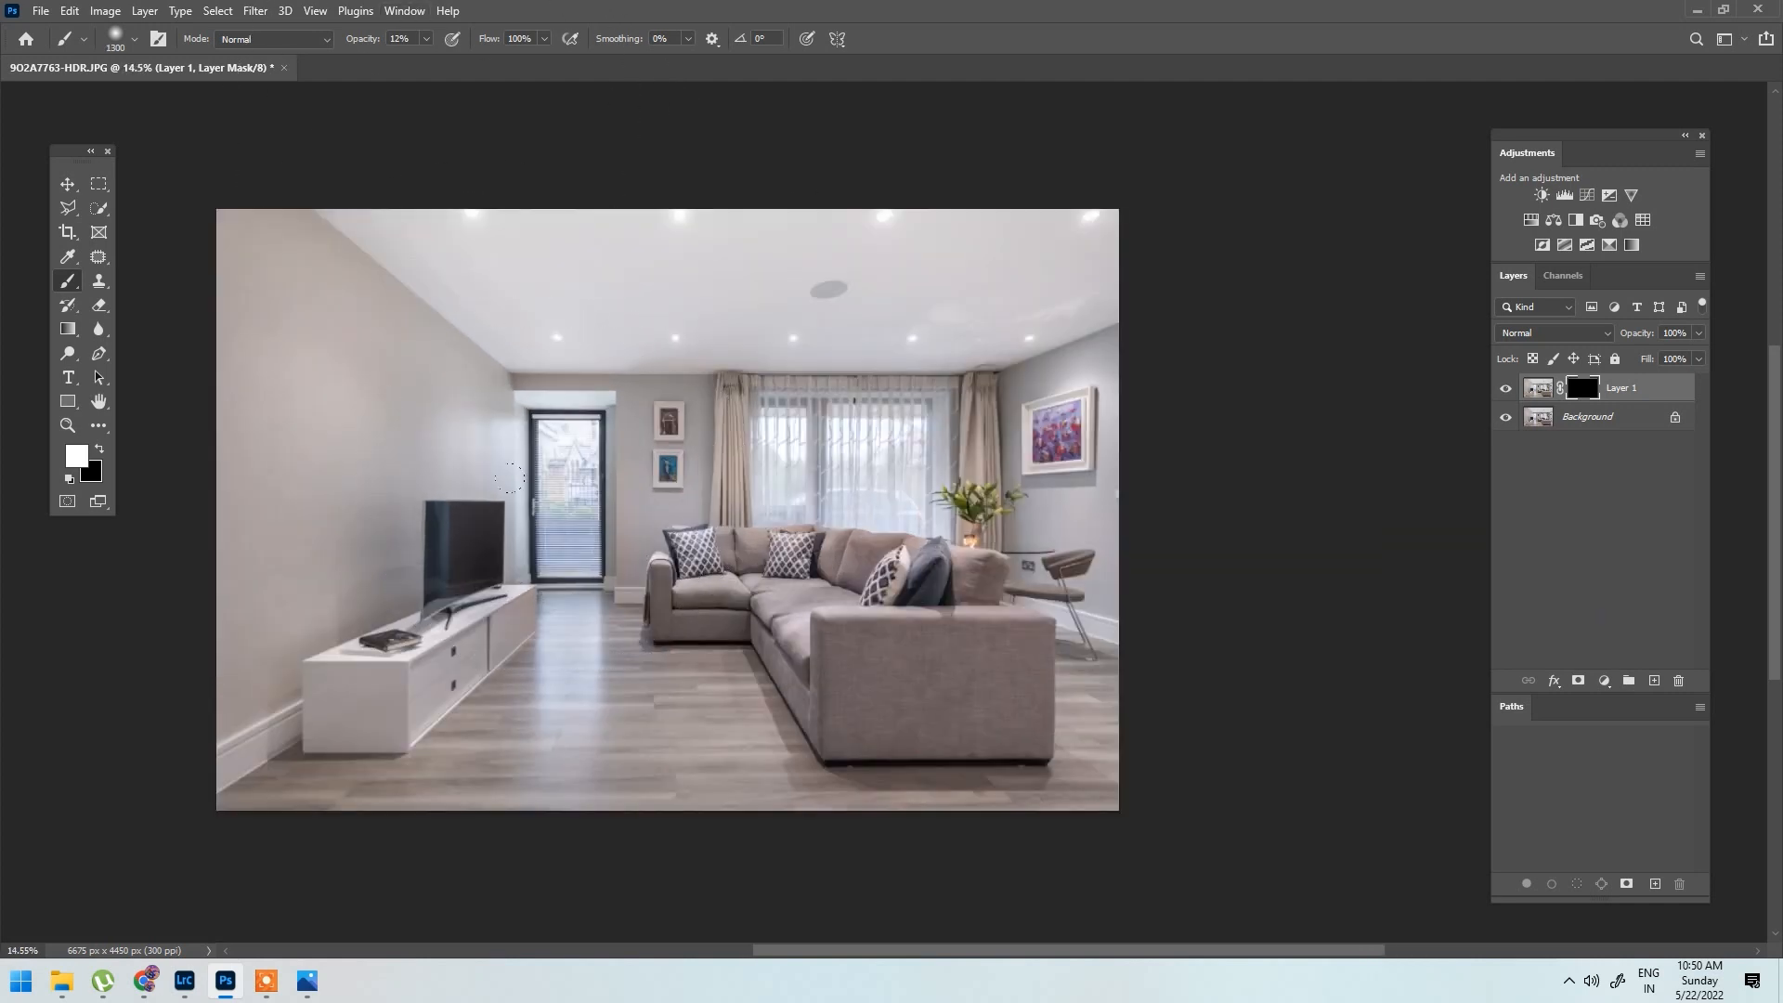
scroll(712, 529, "up", 2)
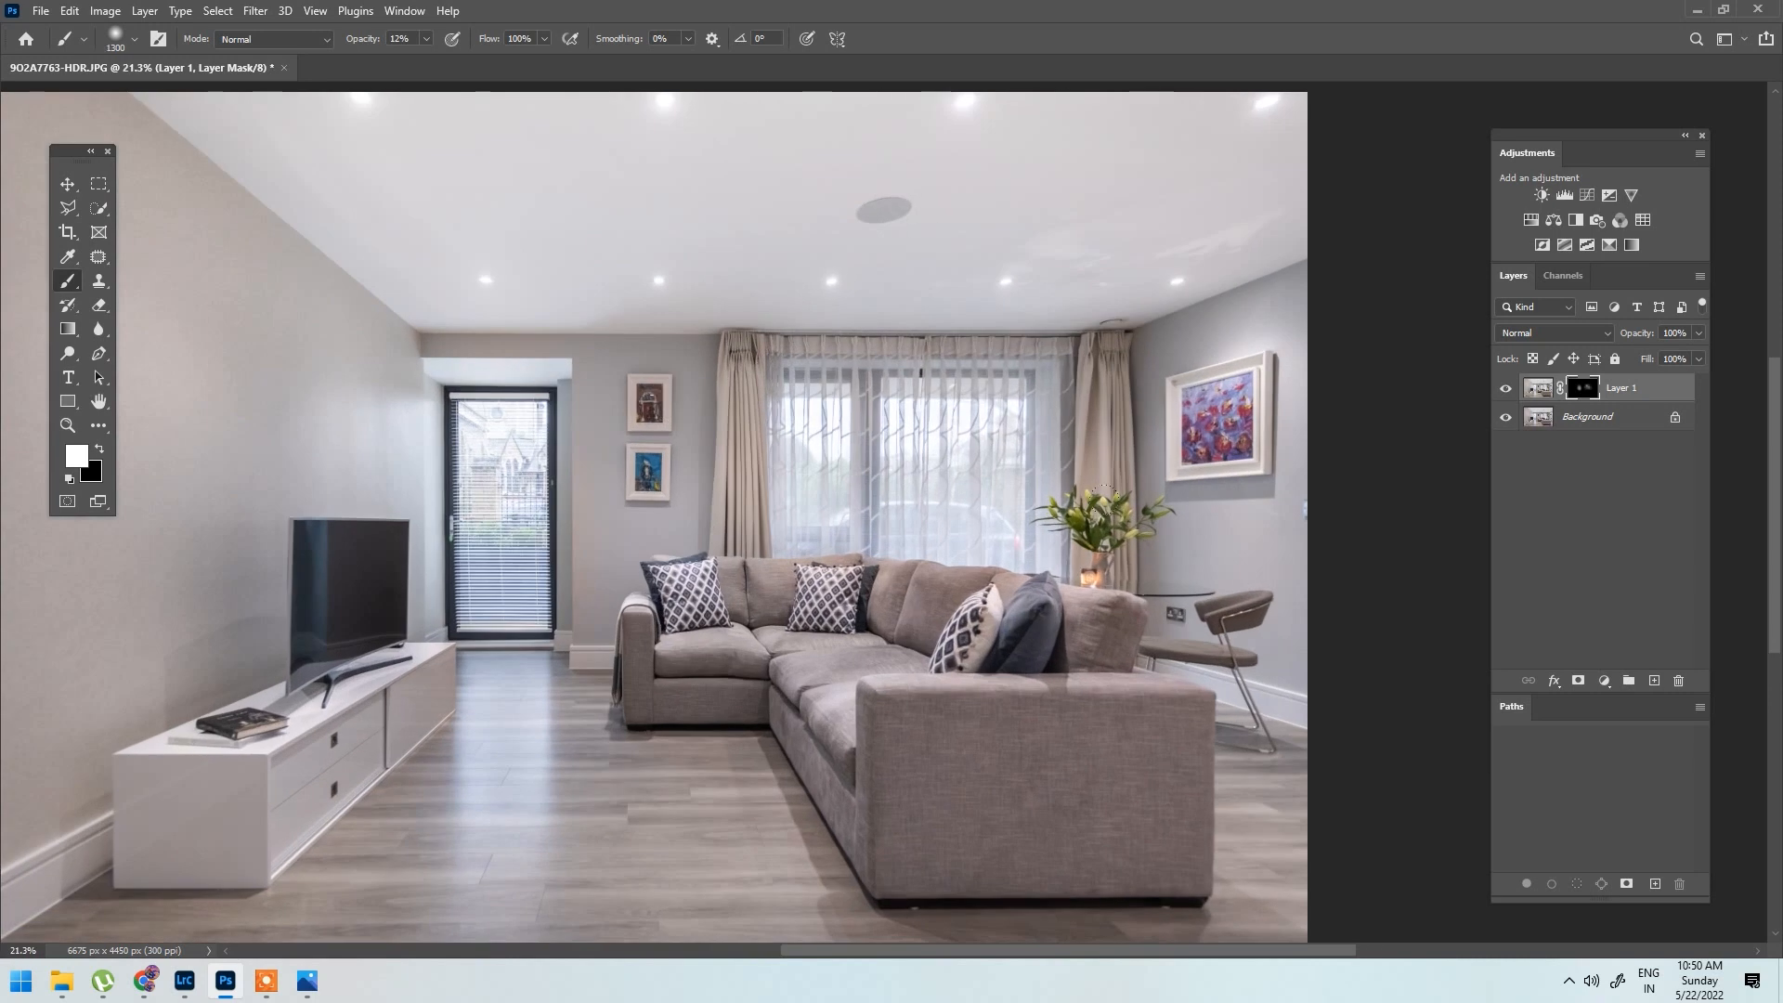
scroll(556, 529, "down", 2)
key("bracketleft")
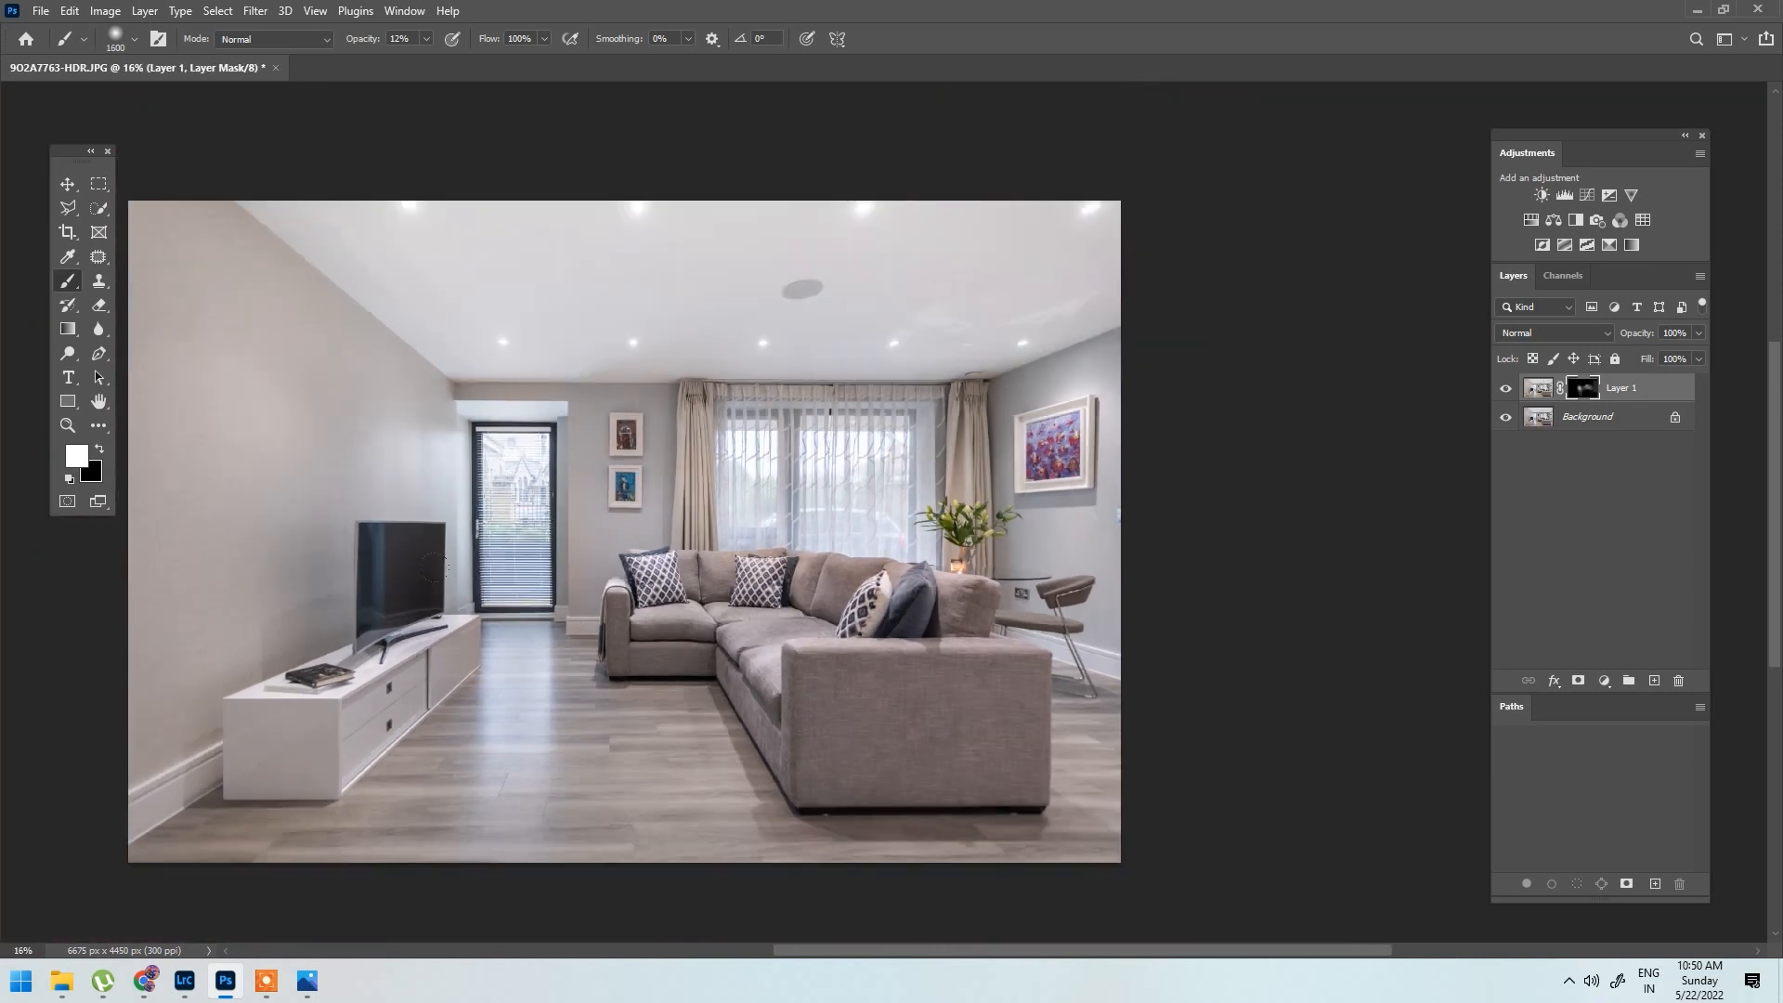
Step: Shrink the brush to 400 px for finer mask painting, and merge the color-corrected layer down into the Background
scroll(501, 473, "up", 9)
key("bracketleft")
key("bracketleft")
key("bracketleft")
key("bracketleft")
key("bracketleft")
key("bracketleft")
key("bracketleft")
key("bracketleft")
key("bracketleft")
key("bracketleft")
key("bracketleft")
key("bracketleft")
key("bracketleft")
key("bracketleft")
scroll(1160, 576, "down", 4)
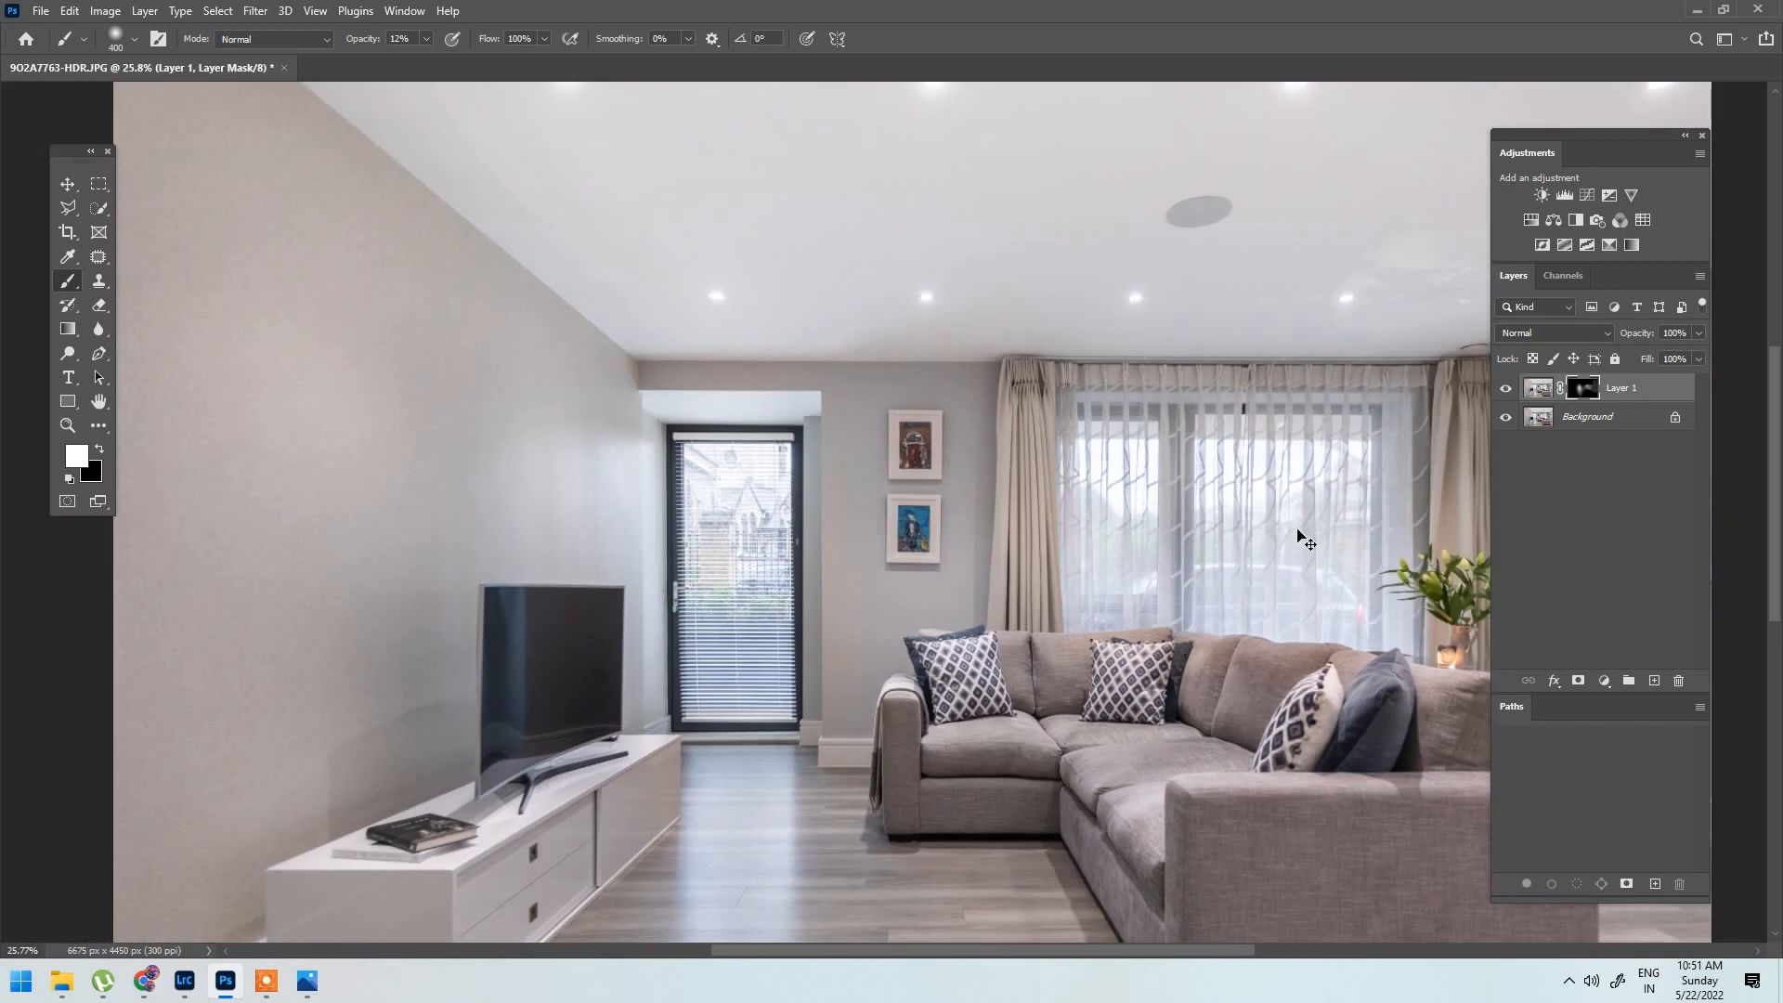
key("ctrl+e")
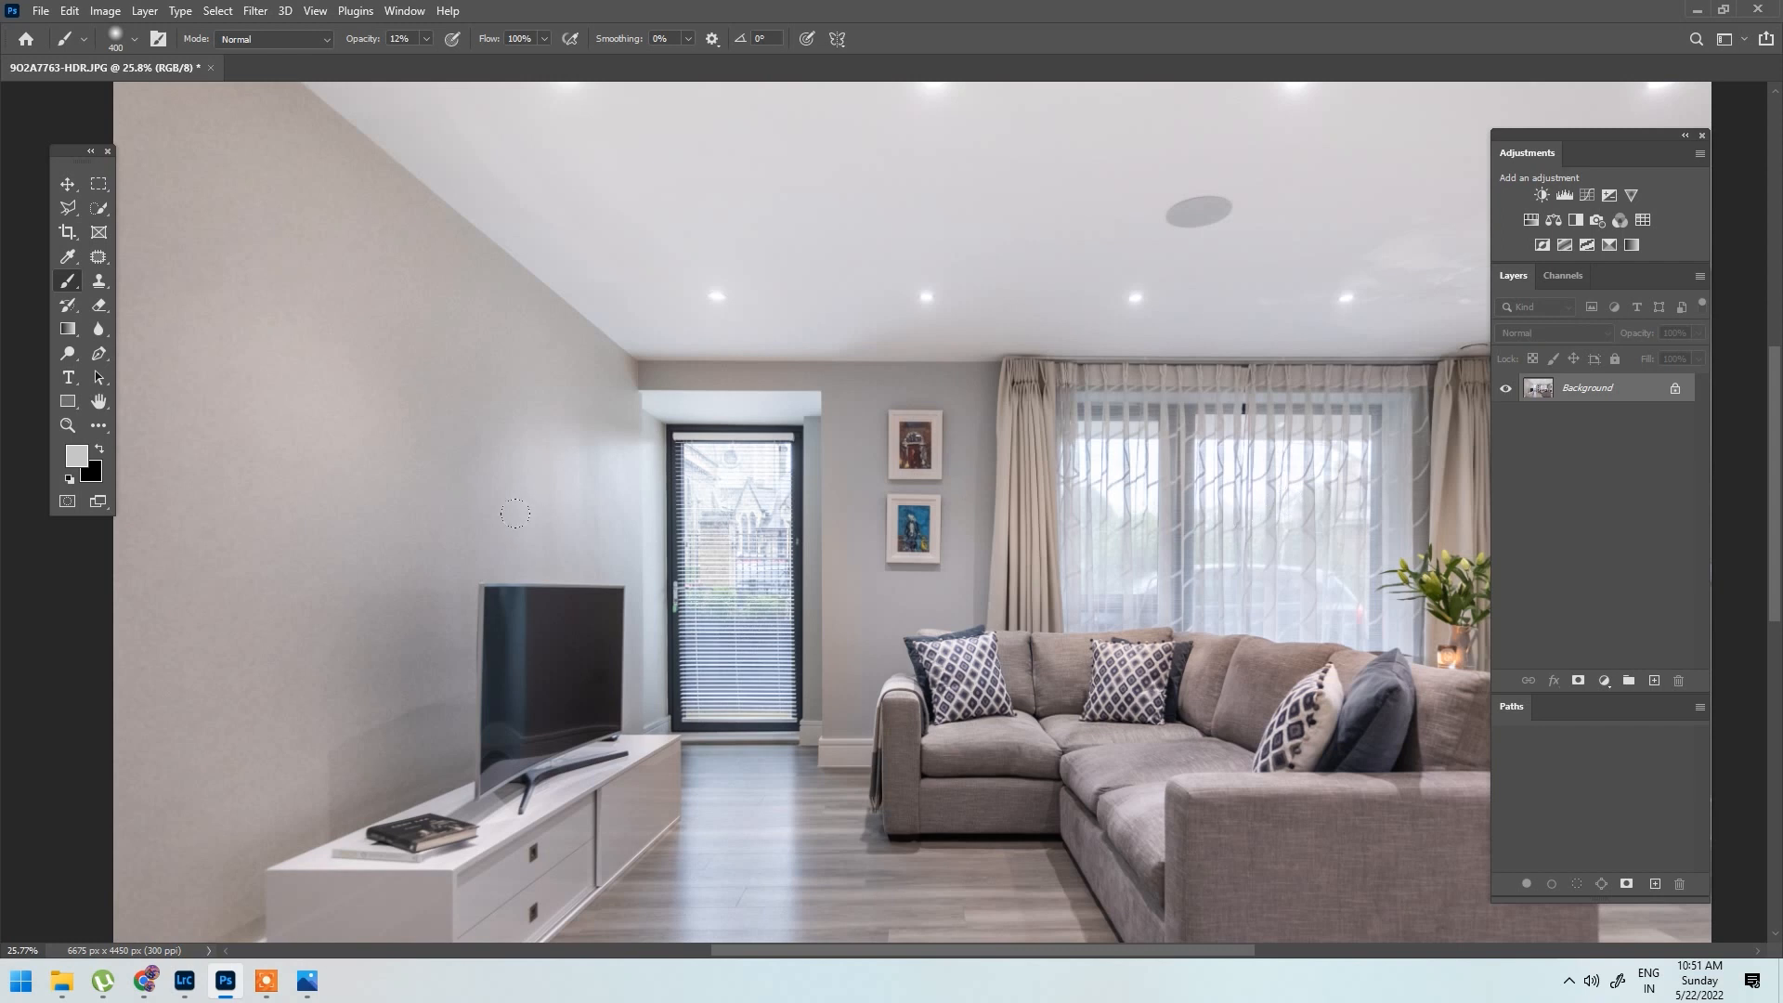
Step: Examine the curtains, glazed door, framed pictures and TV wall up close for leftover color casts
scroll(620, 478, "down", 3)
scroll(1226, 650, "up", 12)
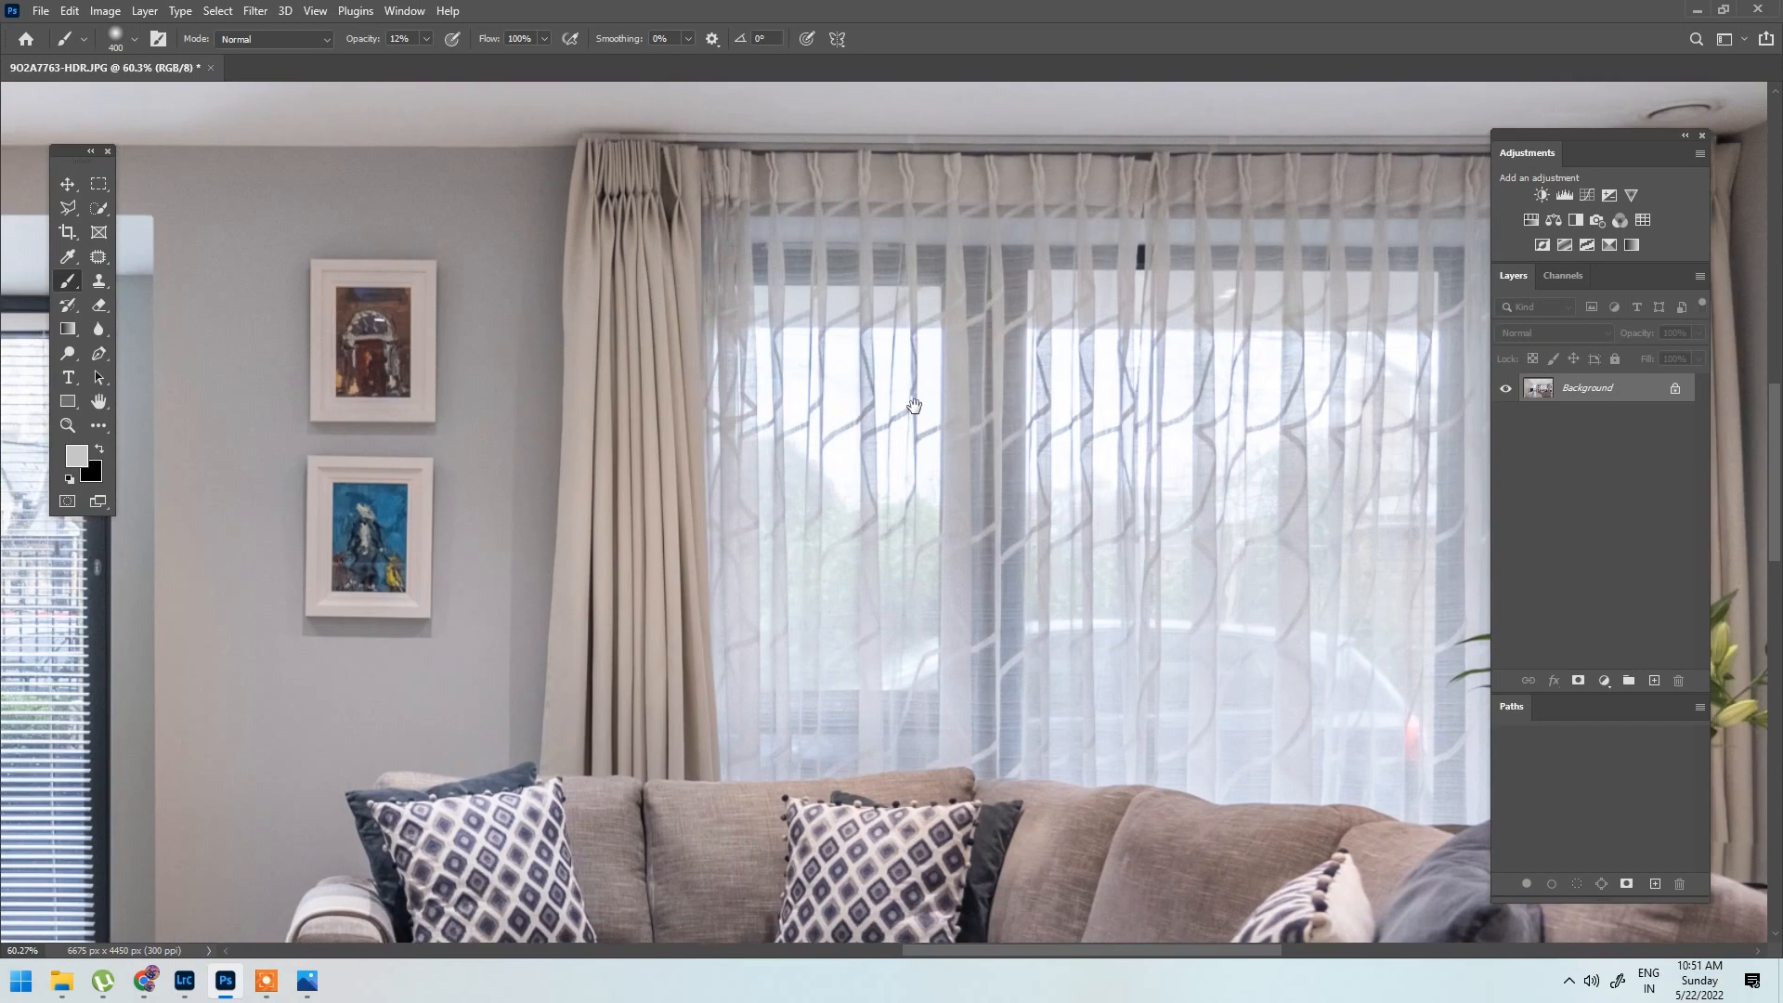
left_click_drag(914, 405, 983, 405)
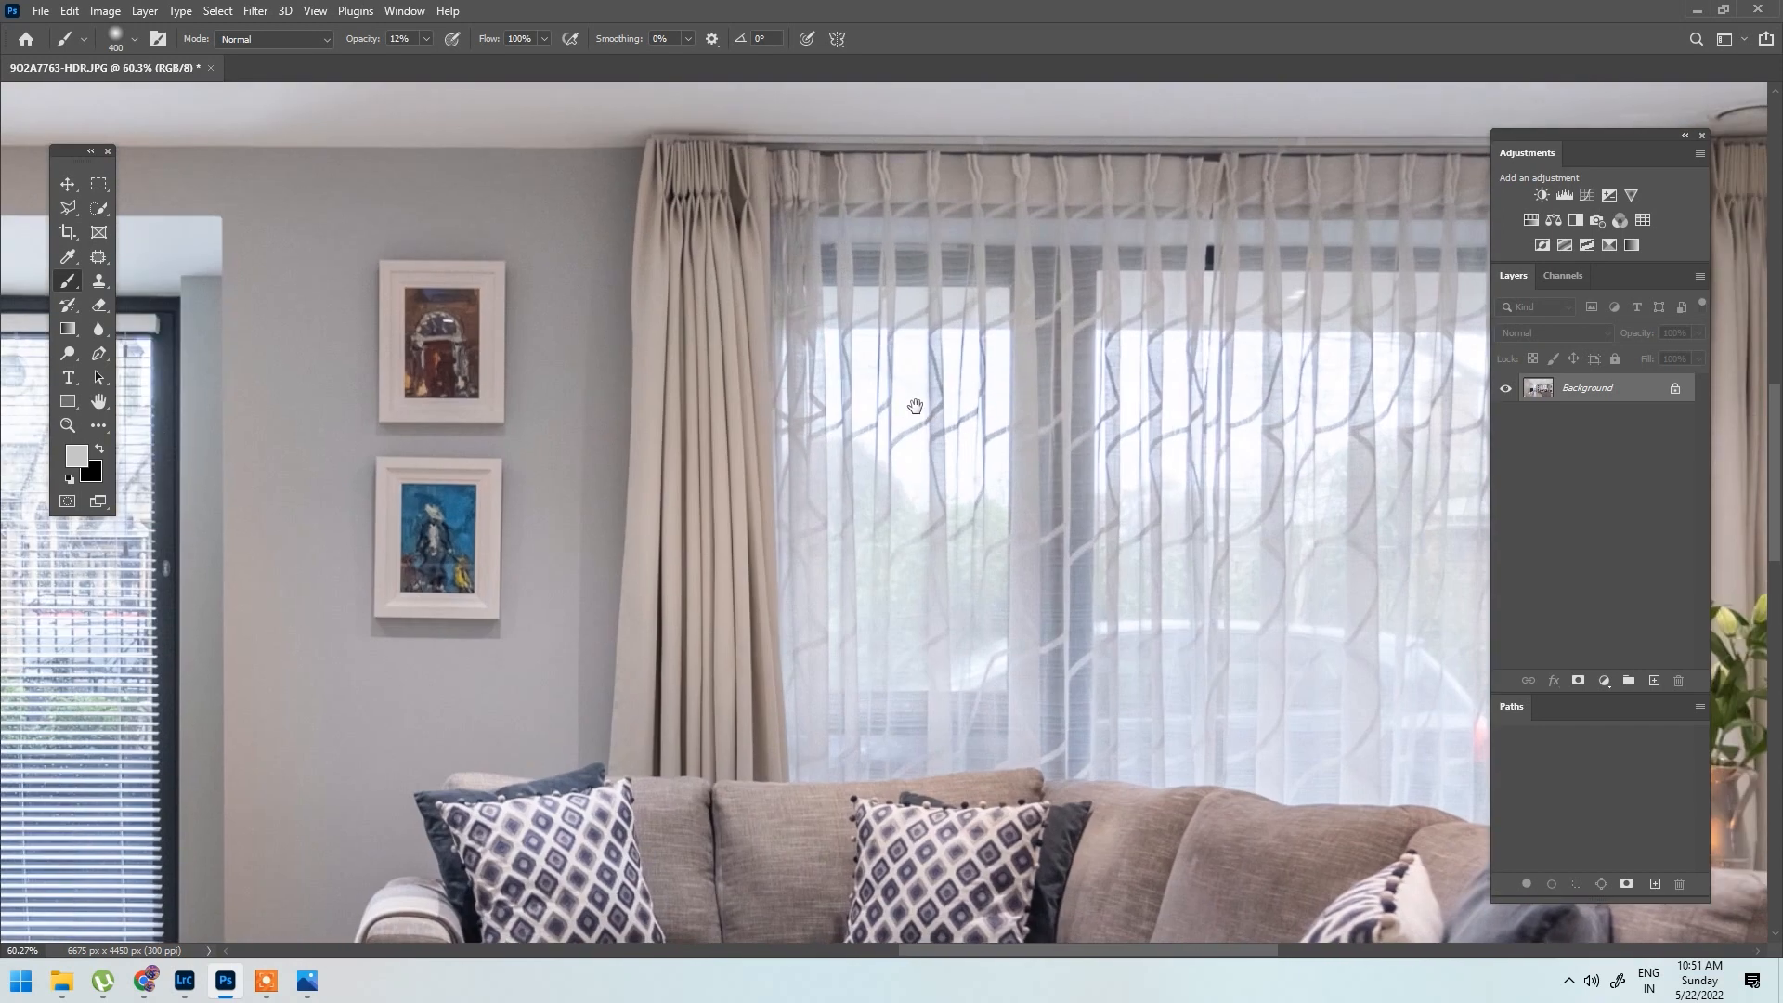
scroll(1284, 316, "up", 3)
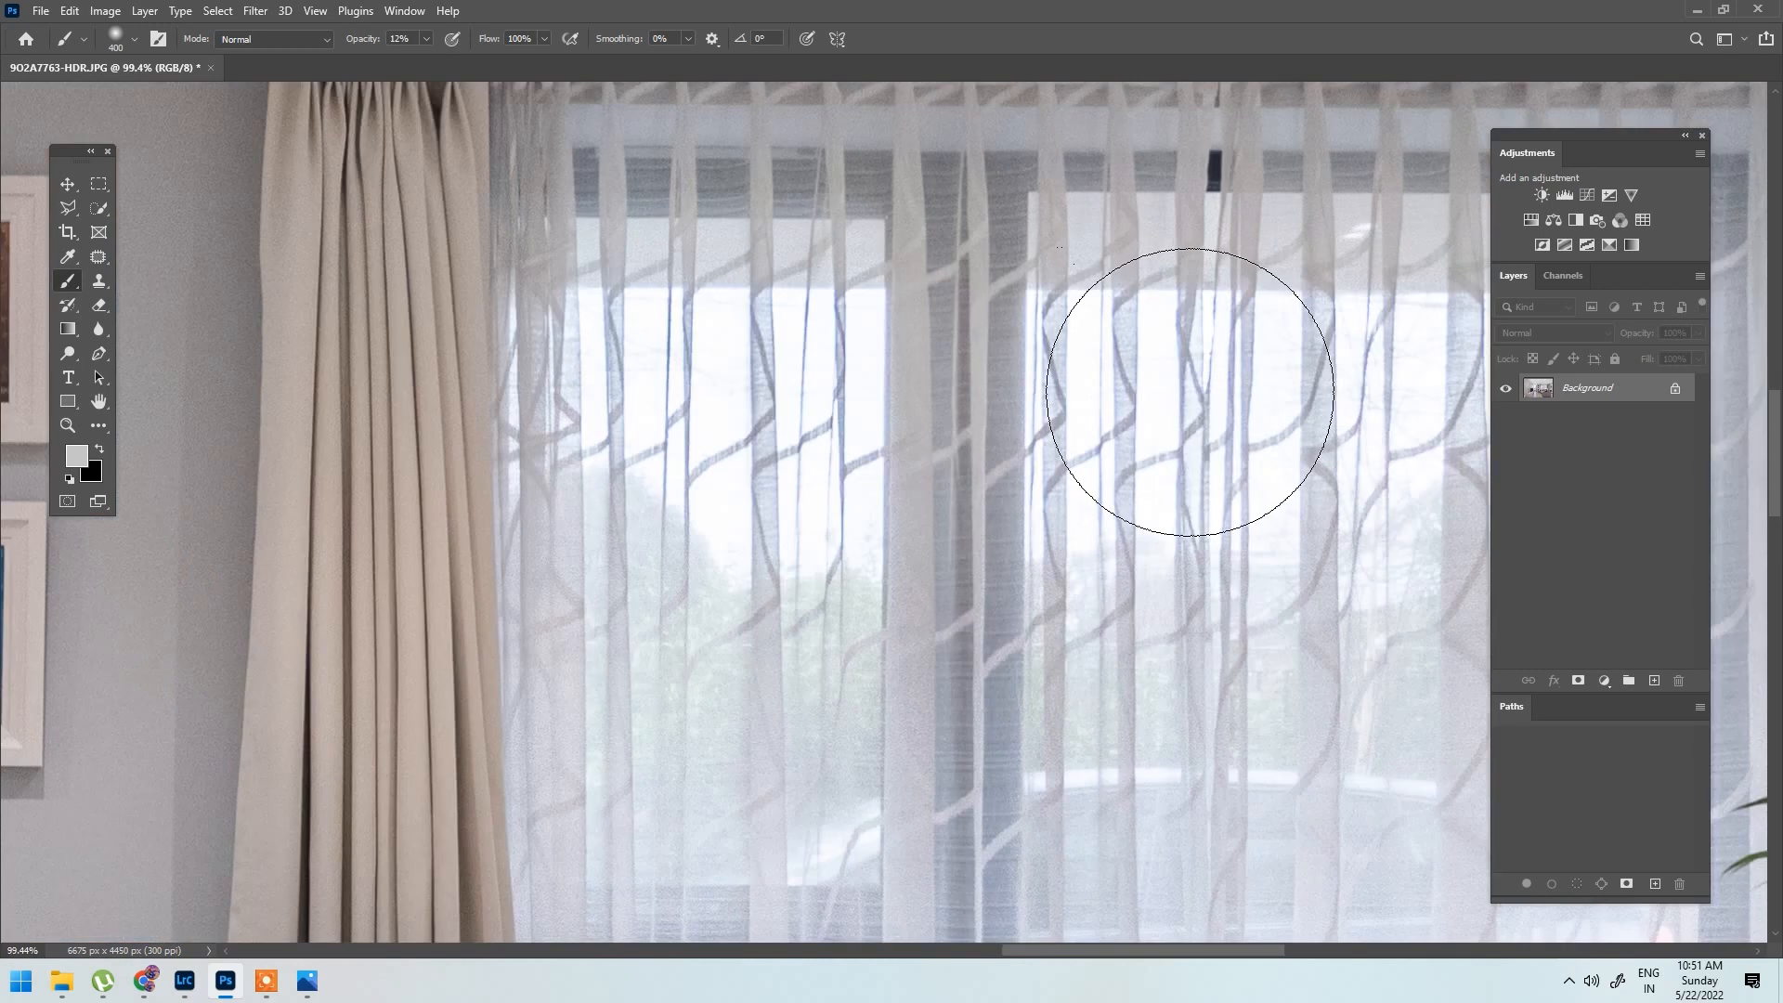
scroll(818, 394, "down", 4)
left_click_drag(694, 426, 1440, 426)
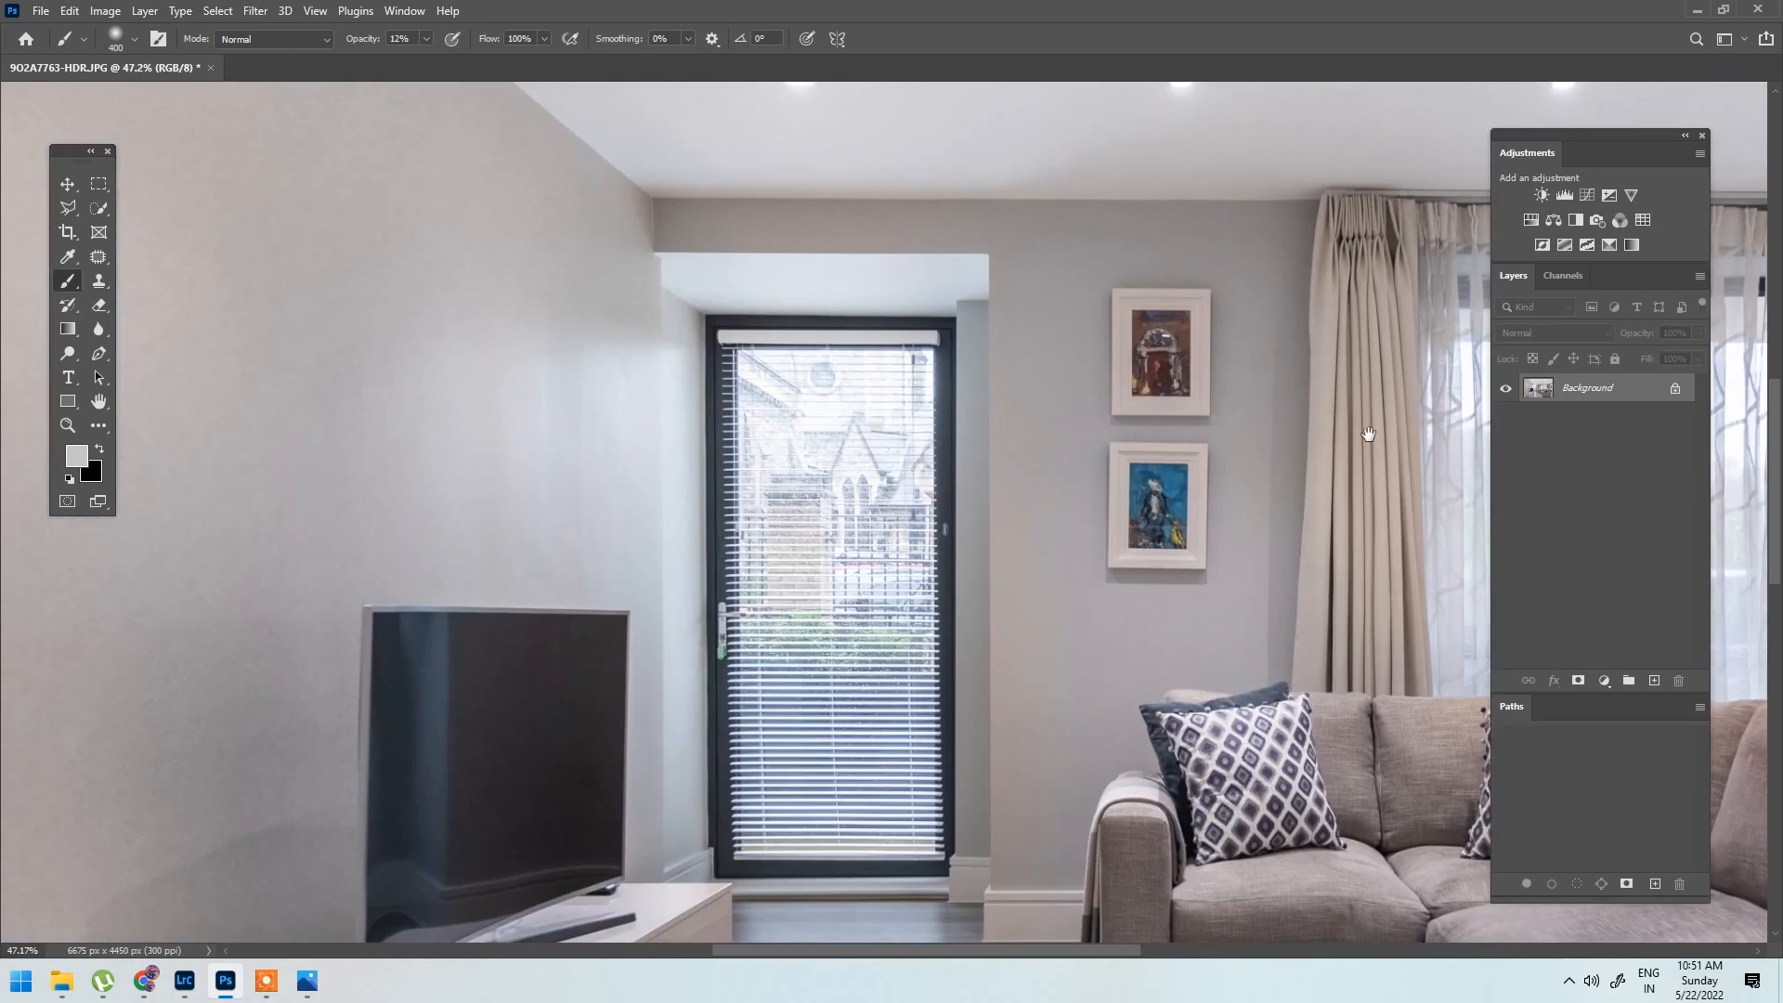
scroll(979, 436, "up", 5)
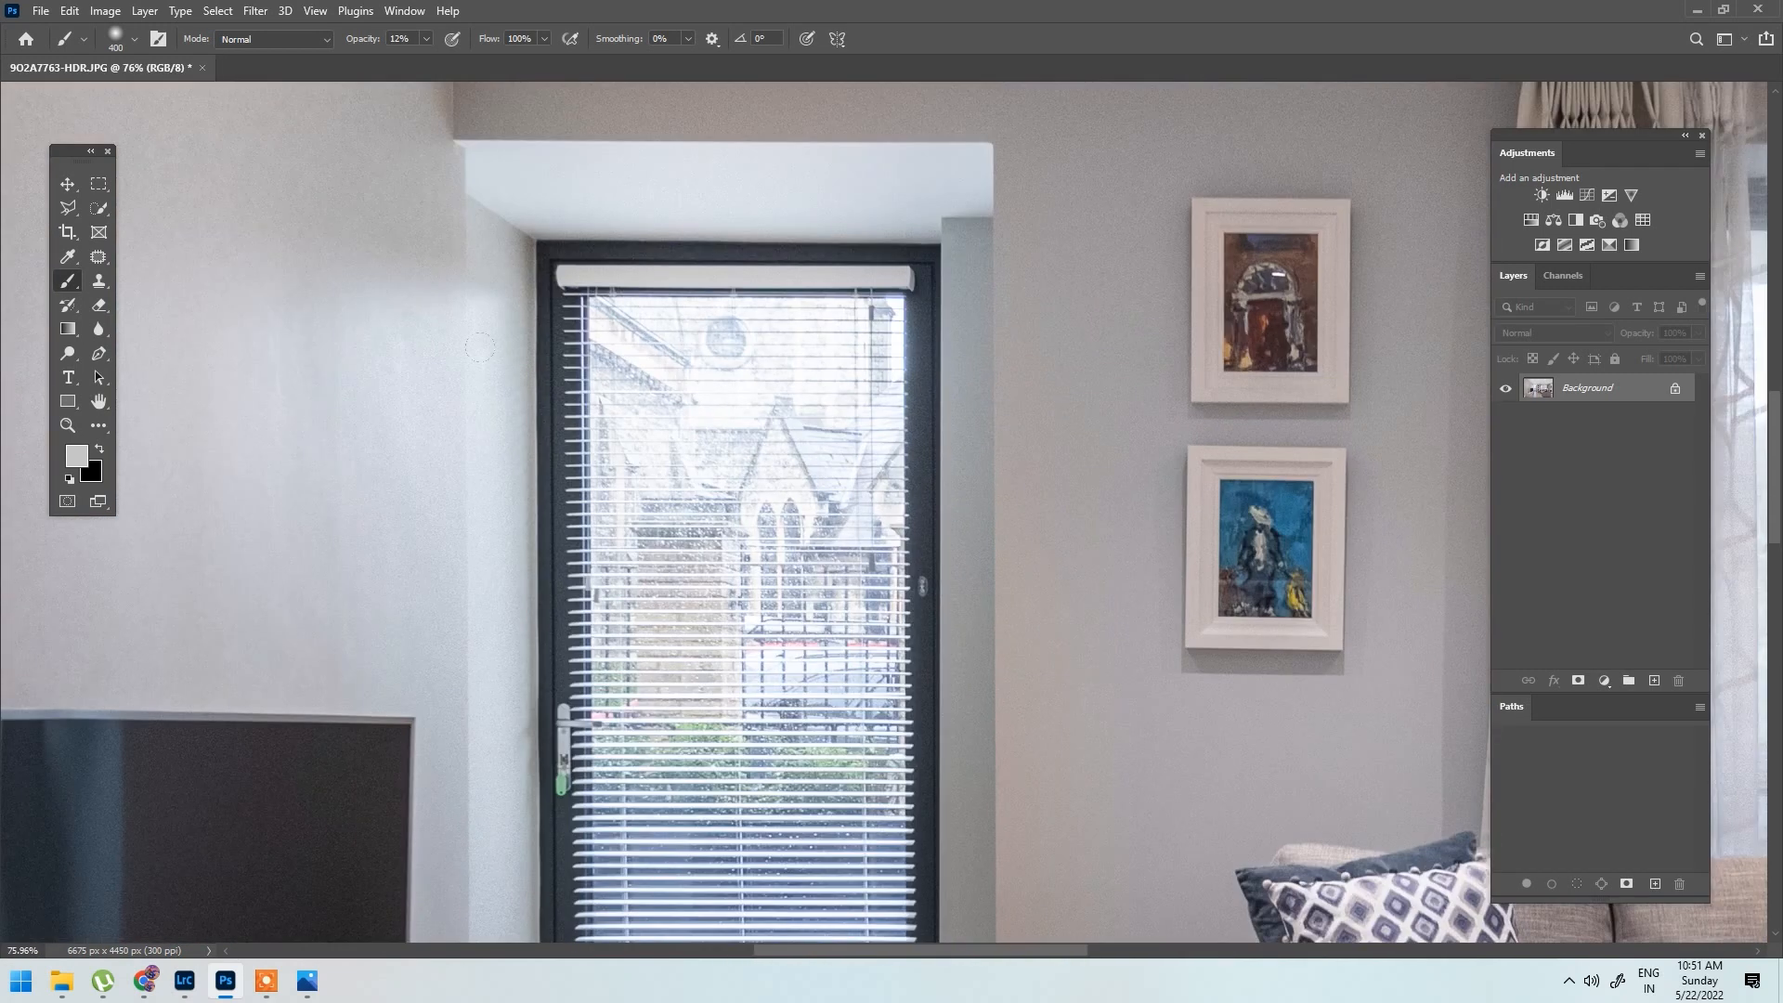
scroll(980, 483, "down", 5)
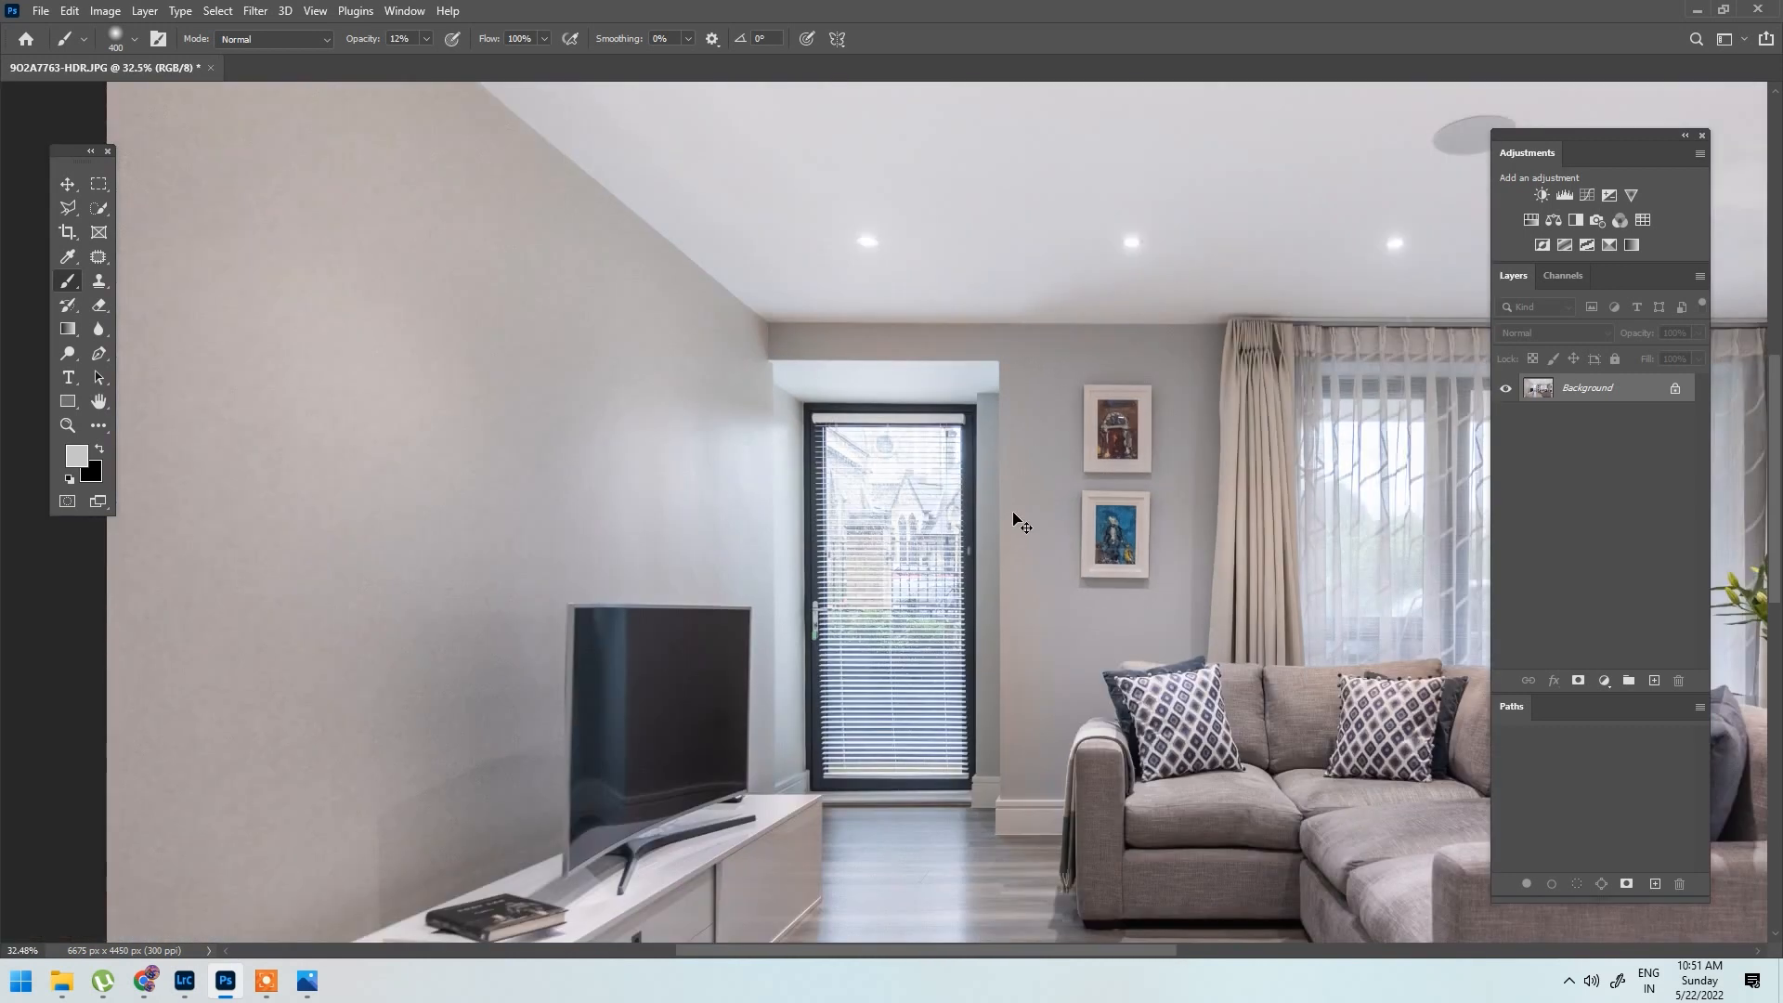
Step: Duplicate the Background layer and open the Camera Raw filter on the copy
key("ctrl+j")
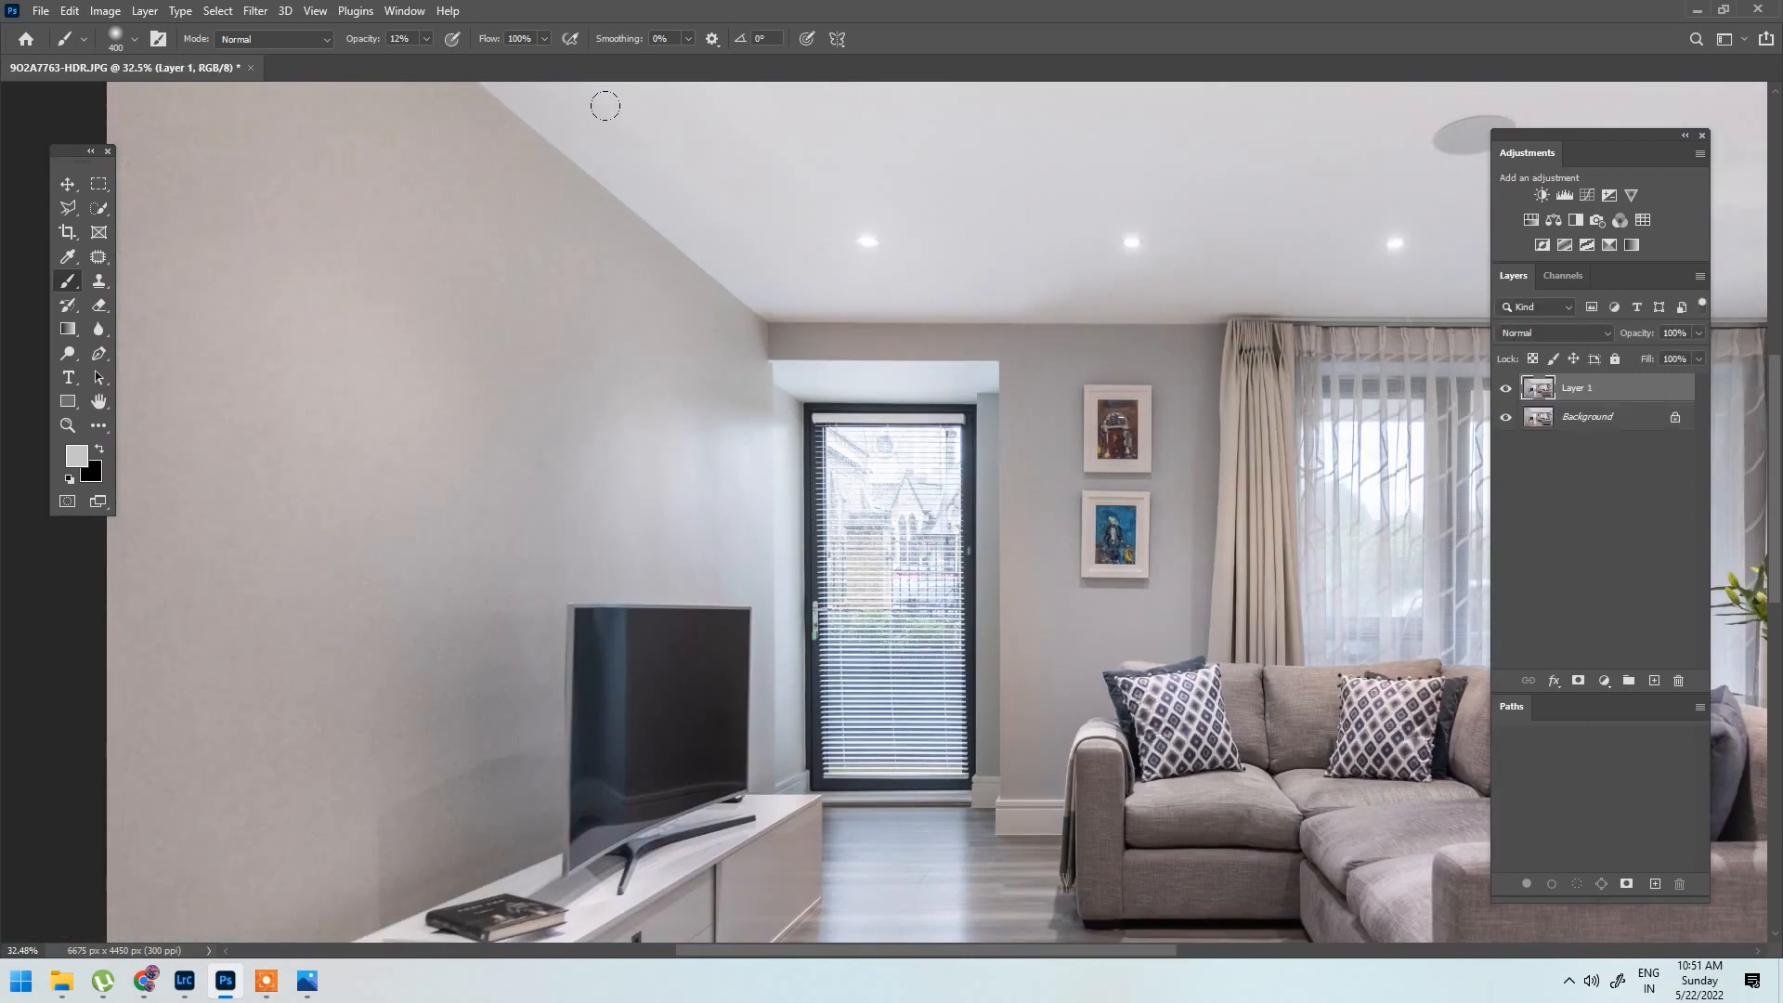
left_click(255, 11)
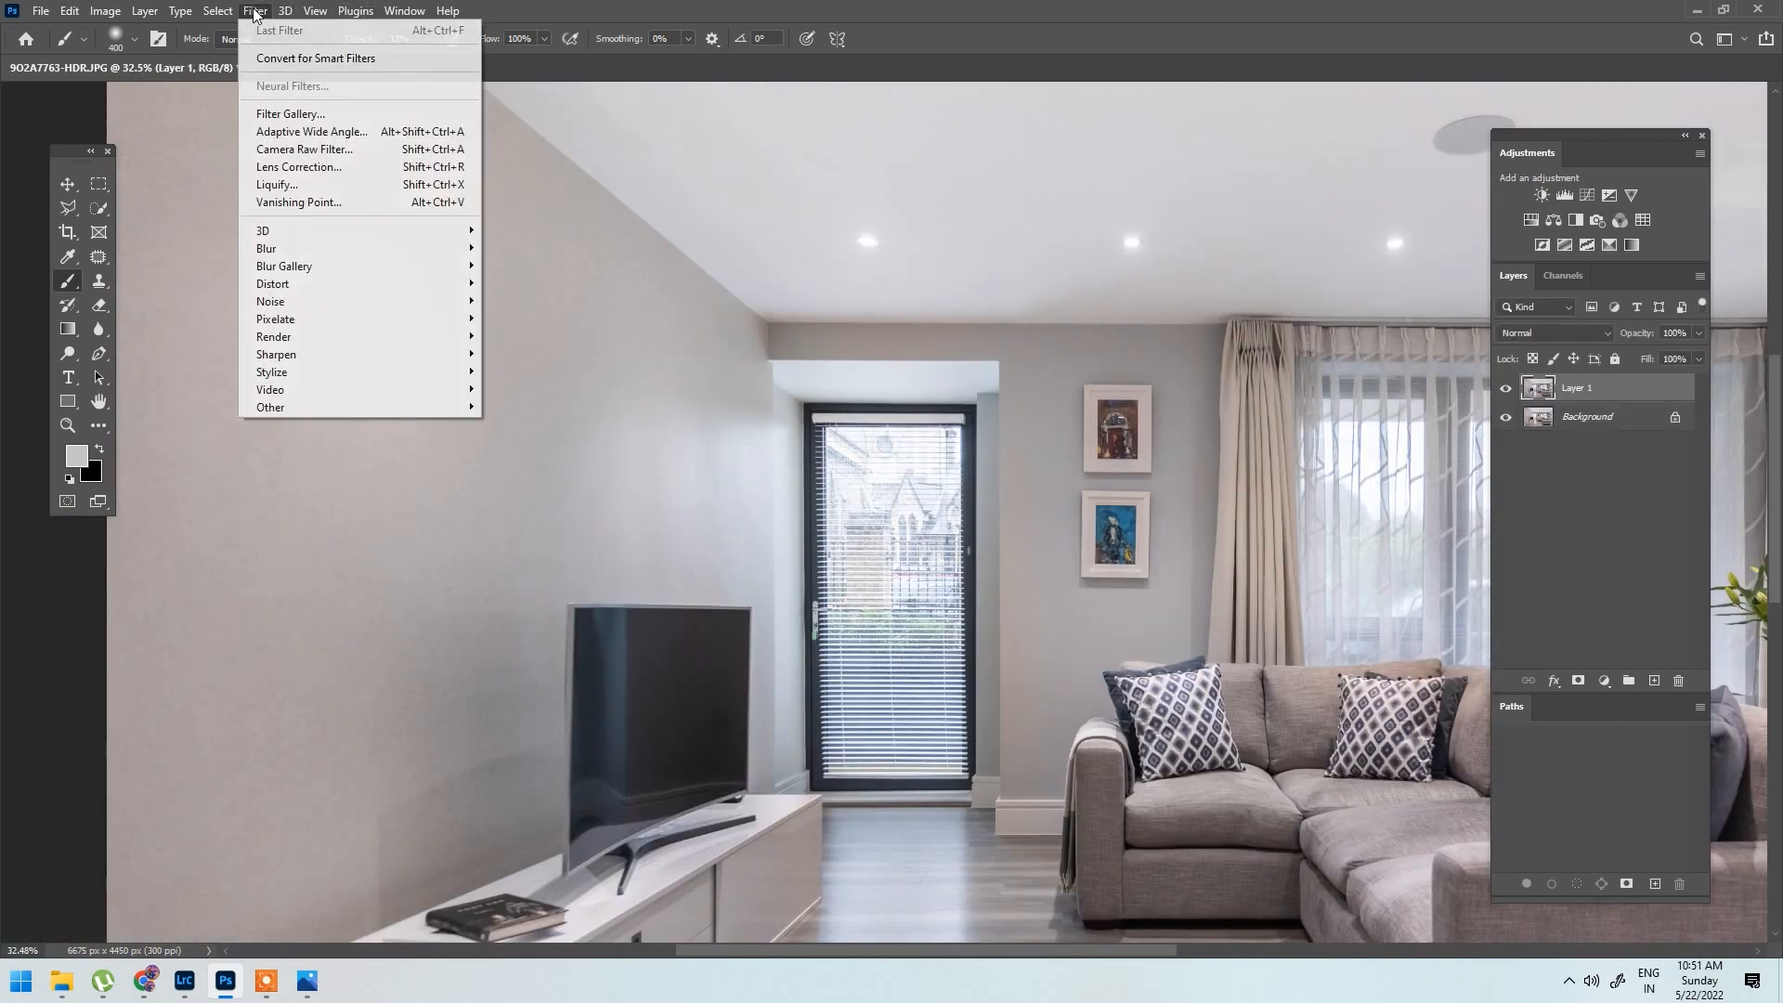
left_click(344, 169)
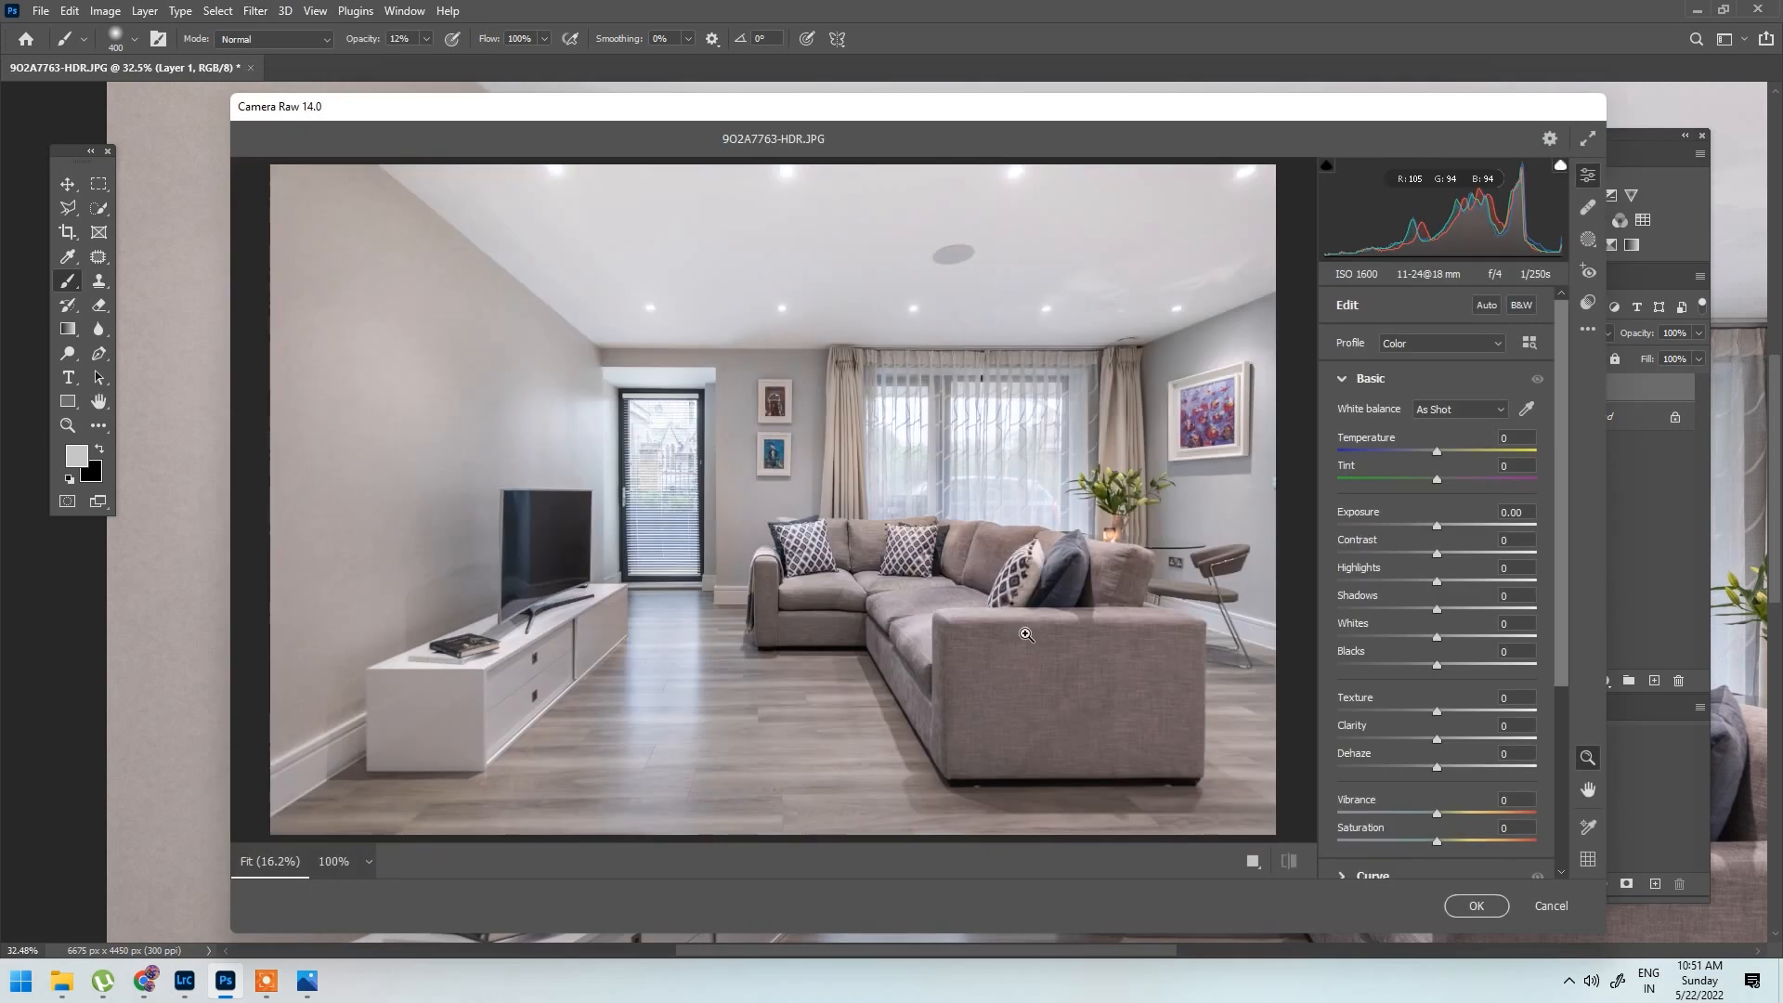
Step: Raise the Defringe Purple Amount in the Optics settings to remove purple fringing around the windows, and apply the filter
left_click_drag(992, 513, 1161, 477)
left_click_drag(931, 400, 1063, 581)
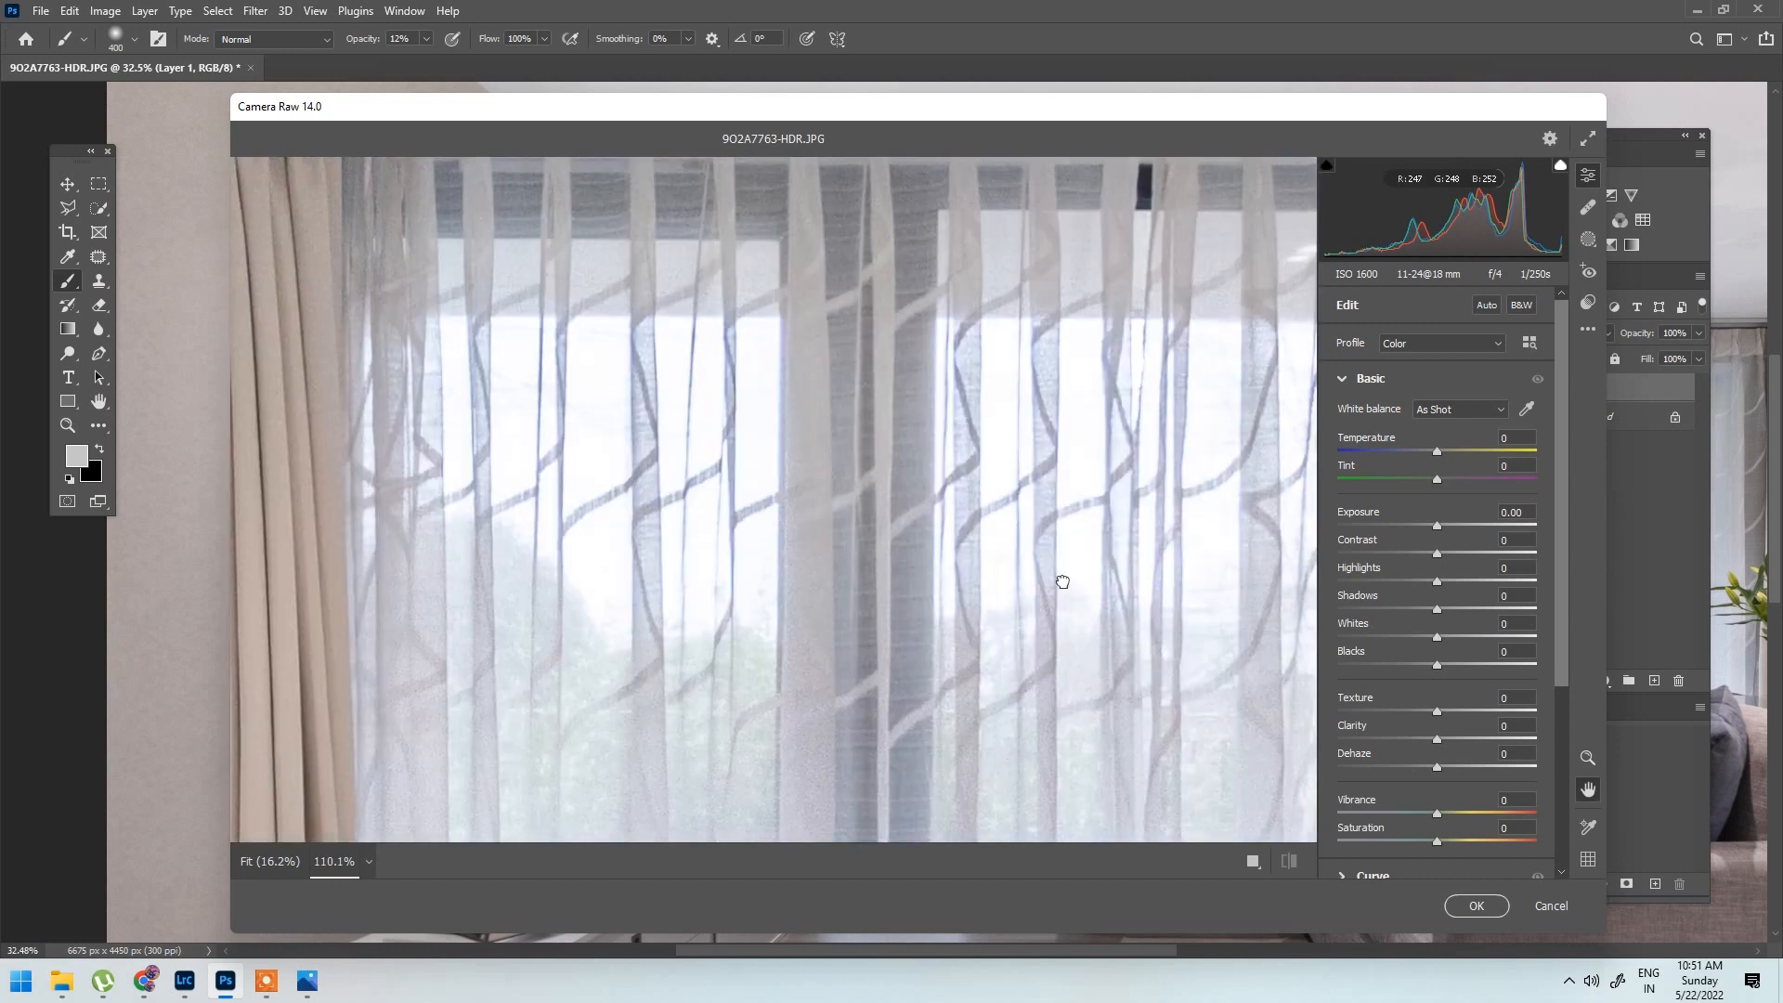
scroll(1409, 641, "down", 3)
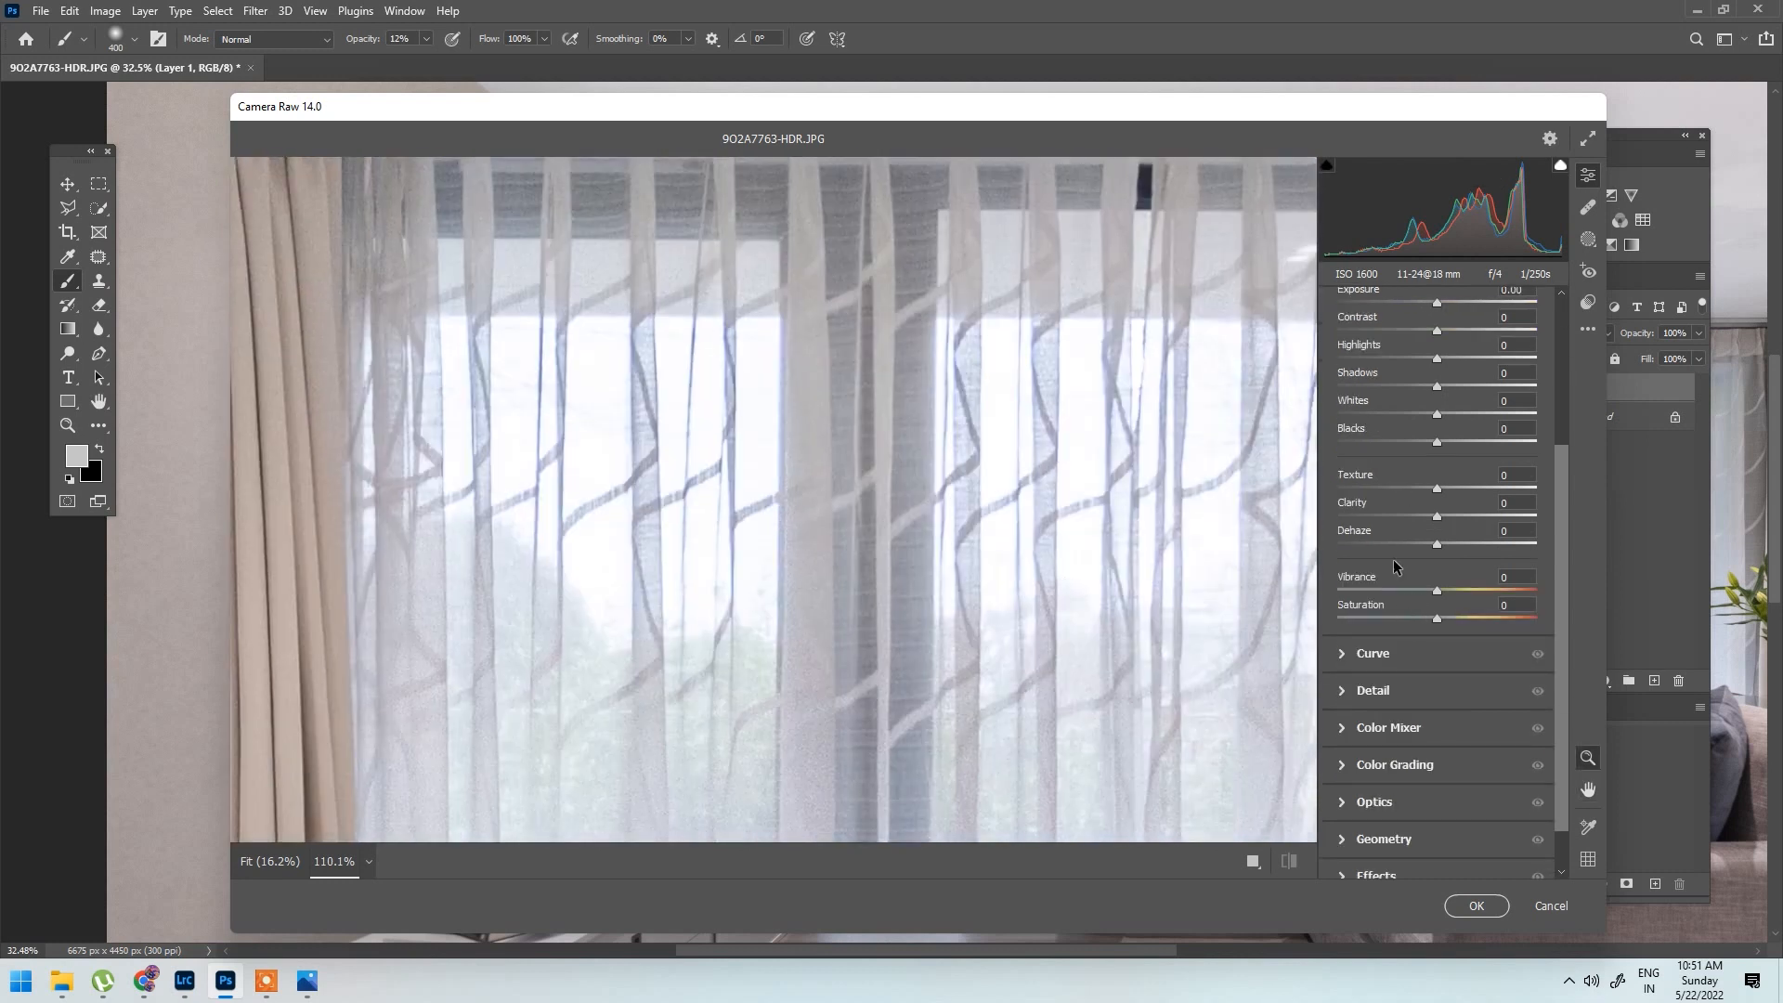
scroll(1404, 594, "down", 1)
left_click(1374, 750)
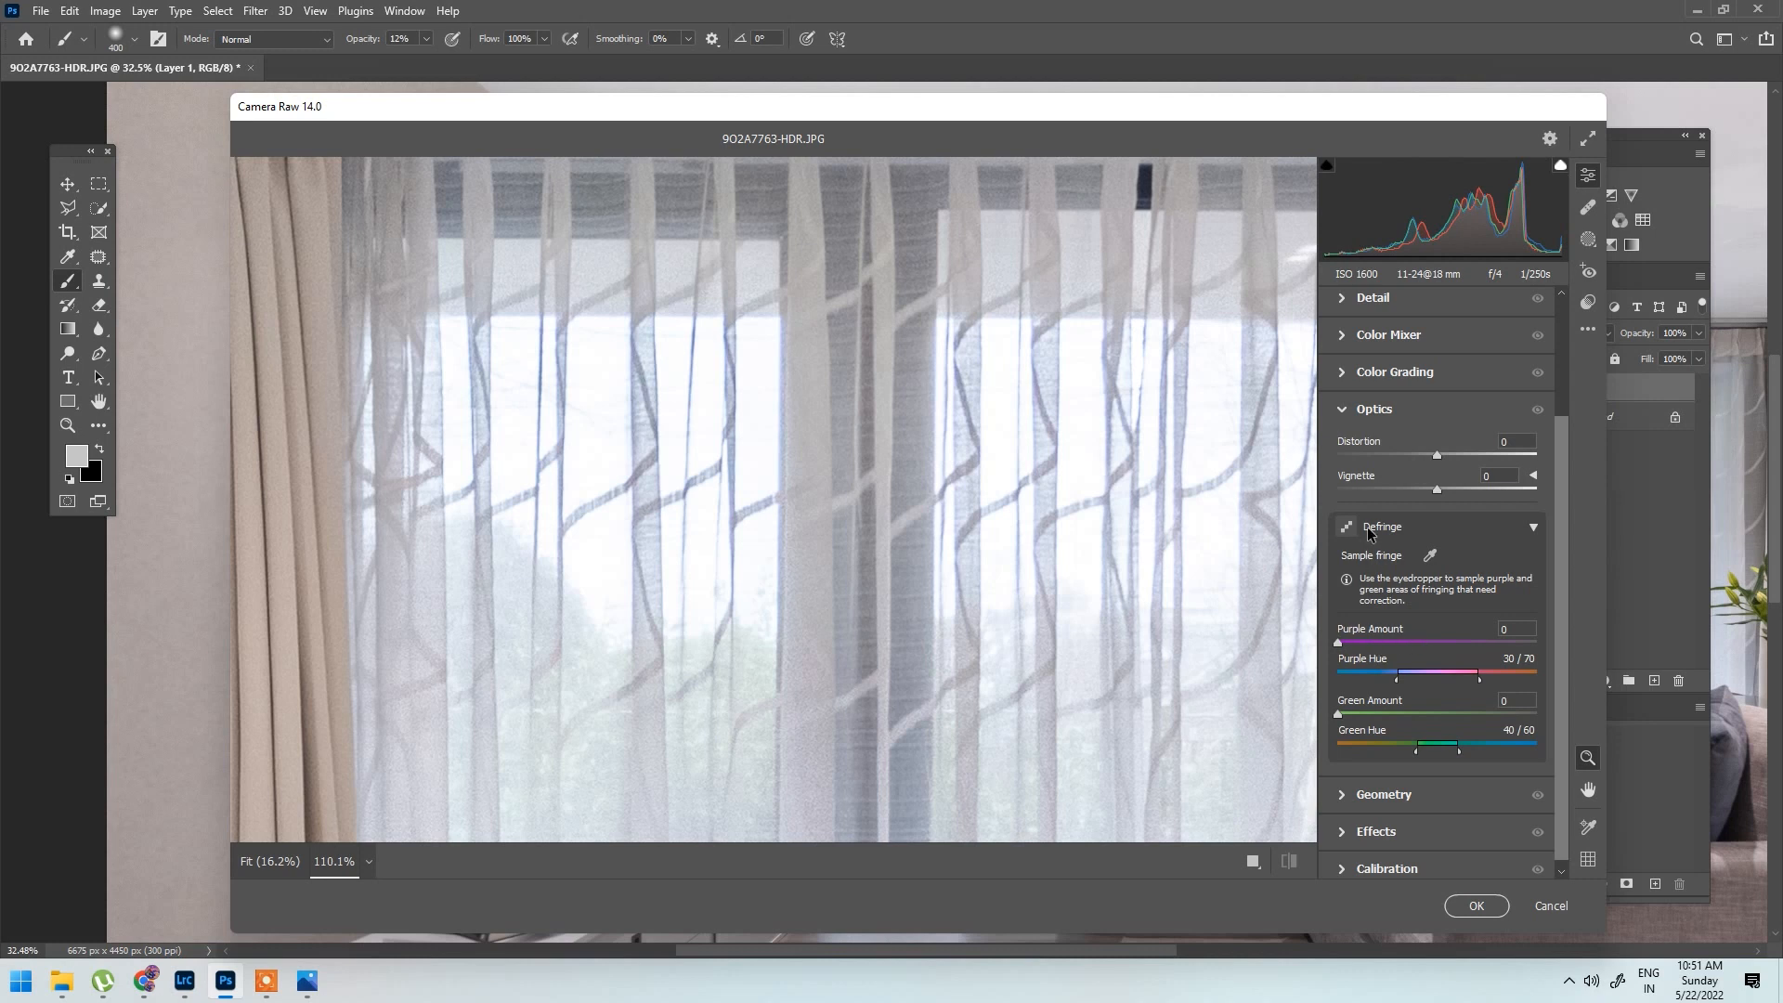
left_click_drag(1381, 639, 1443, 656)
left_click(1464, 906)
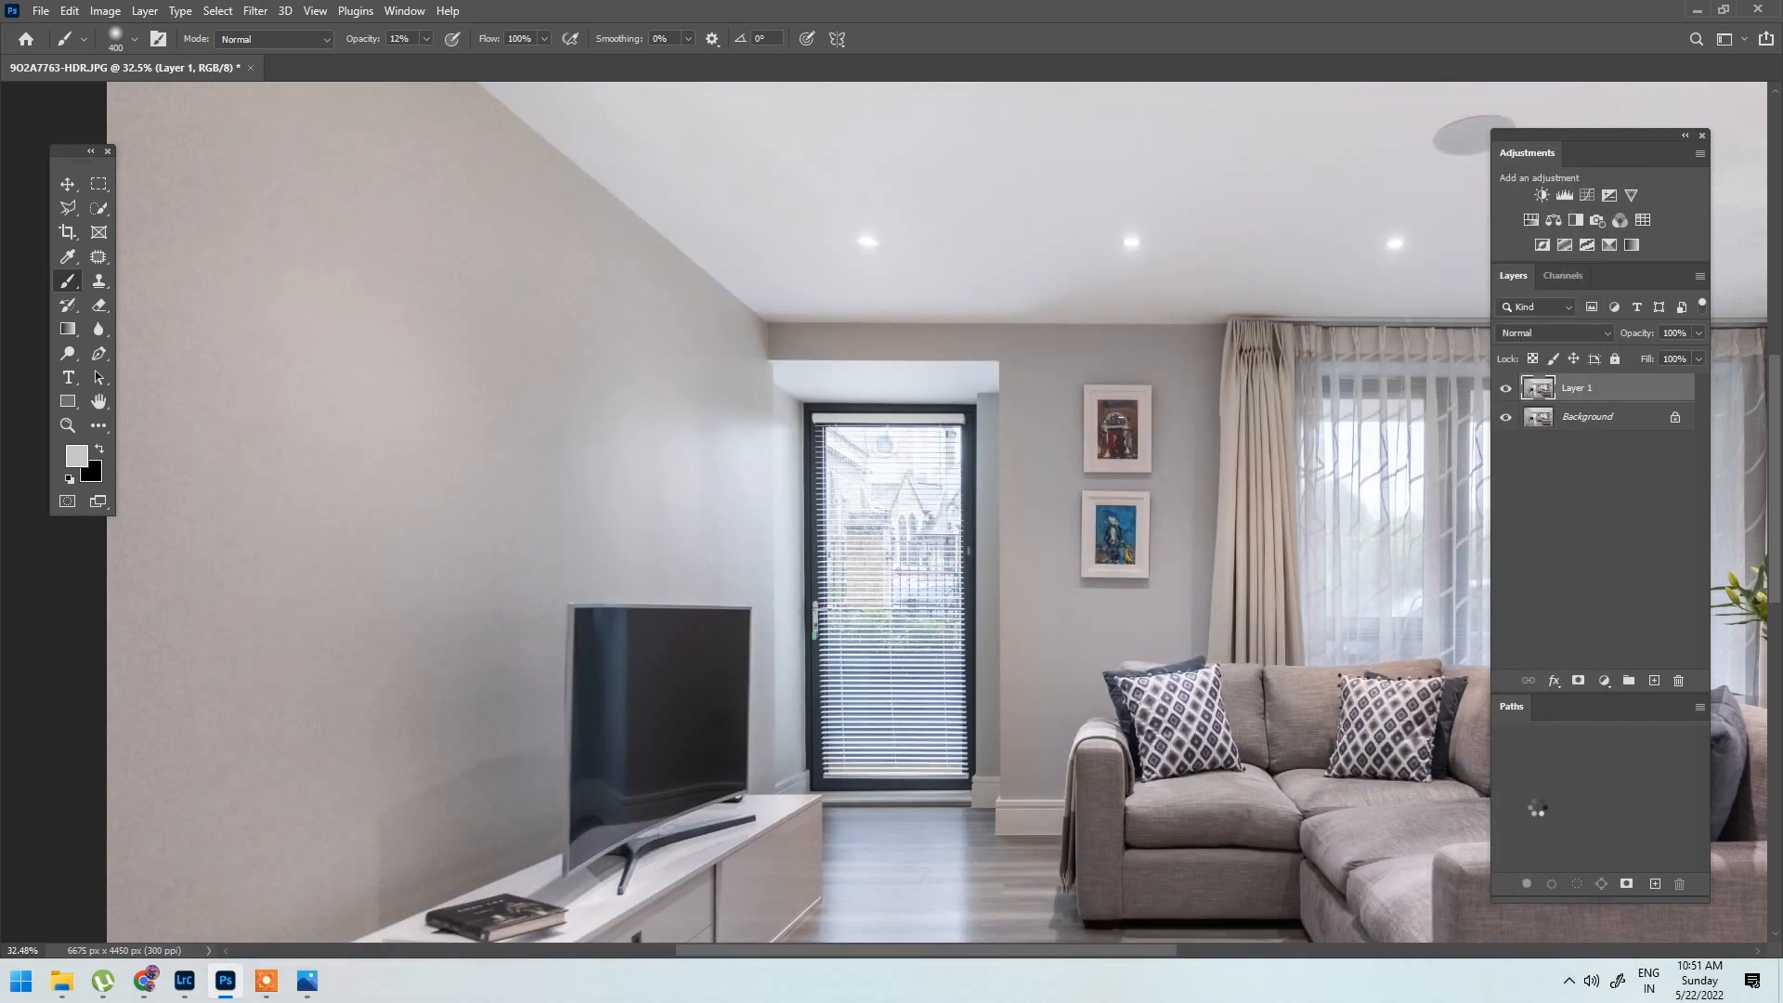
Step: Add a layer mask to the defringed layer, invert it to black, and set the brush to 300 px at 70% opacity
left_click(1577, 681)
key("ctrl+i")
scroll(970, 429, "up", 2)
key("bracketleft")
scroll(710, 372, "up", 3)
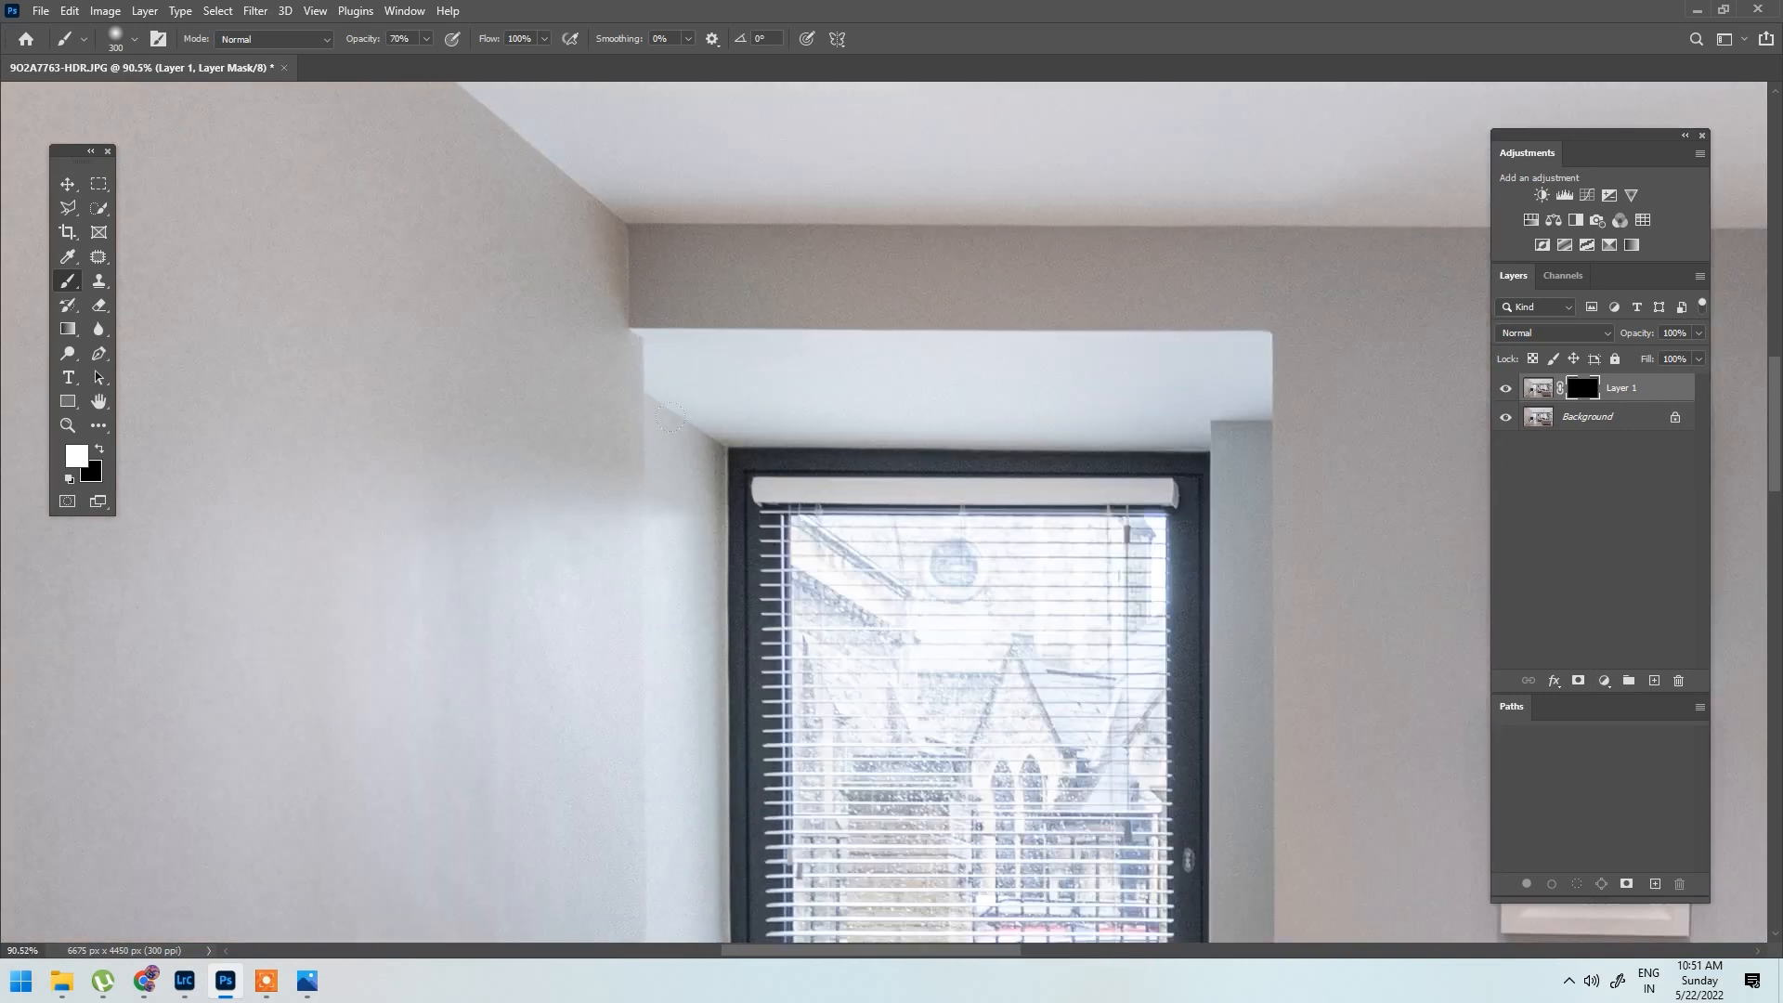
Step: Paint white on the mask over the glazed door and its blinds to reveal the defringing
key("bracketright")
key("bracketright")
left_click_drag(1225, 843, 1128, 483)
left_click_drag(1062, 848, 1086, 502)
key("bracketright")
key("bracketright")
Step: Paint the defringing onto the mask over the large window's sheer curtains at 70% opacity, resizing the brush to 700 px
left_click_drag(1328, 236, 485, 708)
scroll(485, 708, "down", 2)
scroll(485, 708, "up", 2)
left_click_drag(1034, 514, 824, 604)
left_click_drag(1202, 396, 880, 621)
key("bracketright")
key("bracketright")
key("bracketright")
key("bracketright")
key("bracketright")
key("bracketright")
key("bracketright")
key("bracketright")
key("bracketright")
key("bracketright")
left_click(1165, 534)
left_click_drag(1081, 596, 700, 601)
key("bracketleft")
key("bracketleft")
key("bracketleft")
key("bracketleft")
key("bracketleft")
key("bracketleft")
key("bracketleft")
key("bracketleft")
key("bracketleft")
key("bracketleft")
key("bracketleft")
key("bracketleft")
key("bracketleft")
key("bracketleft")
key("bracketleft")
key("bracketright")
key("bracketright")
key("bracketright")
key("bracketright")
key("bracketright")
key("bracketright")
key("bracketright")
key("bracketright")
key("bracketright")
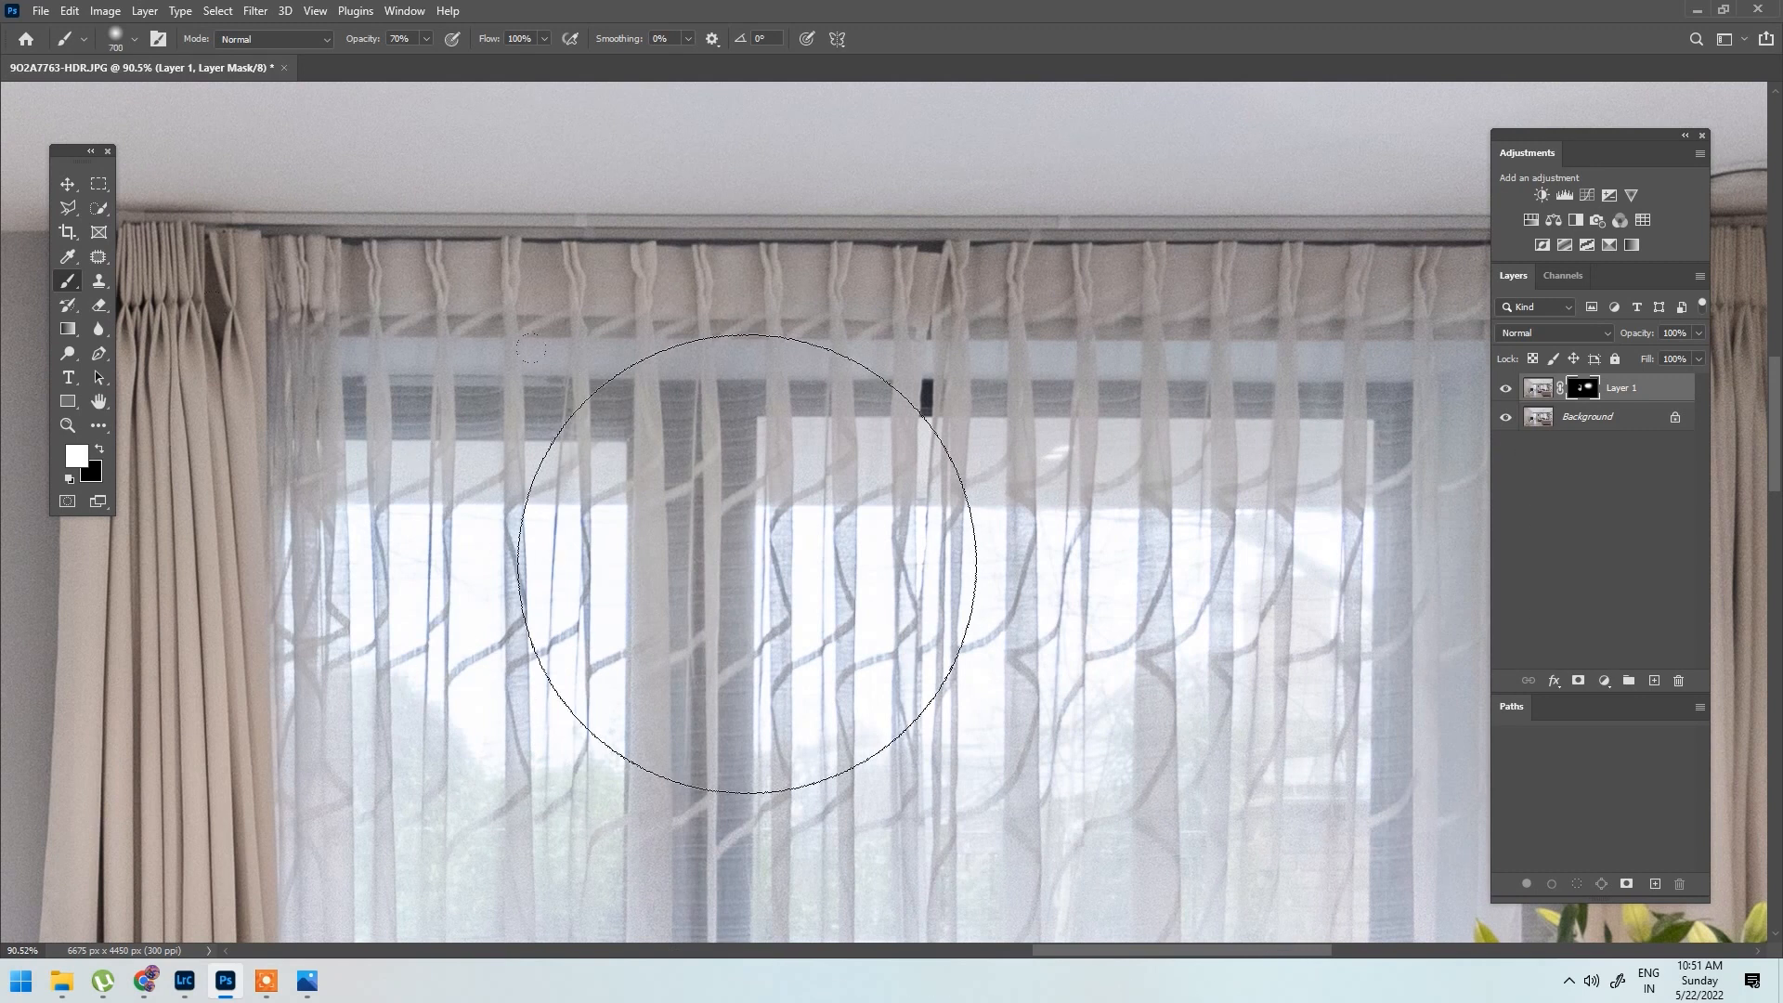
Step: Finish painting the window area of the mask with the large white brush and merge the defringed layer down into the Background
scroll(857, 378, "down", 5)
scroll(1049, 375, "up", 3)
mouse_move(1077, 320)
left_mouse_down()
mouse_move(363, 310)
mouse_move(924, 372)
mouse_move(326, 346)
left_mouse_up()
scroll(402, 368, "down", 2)
scroll(726, 389, "down", 2)
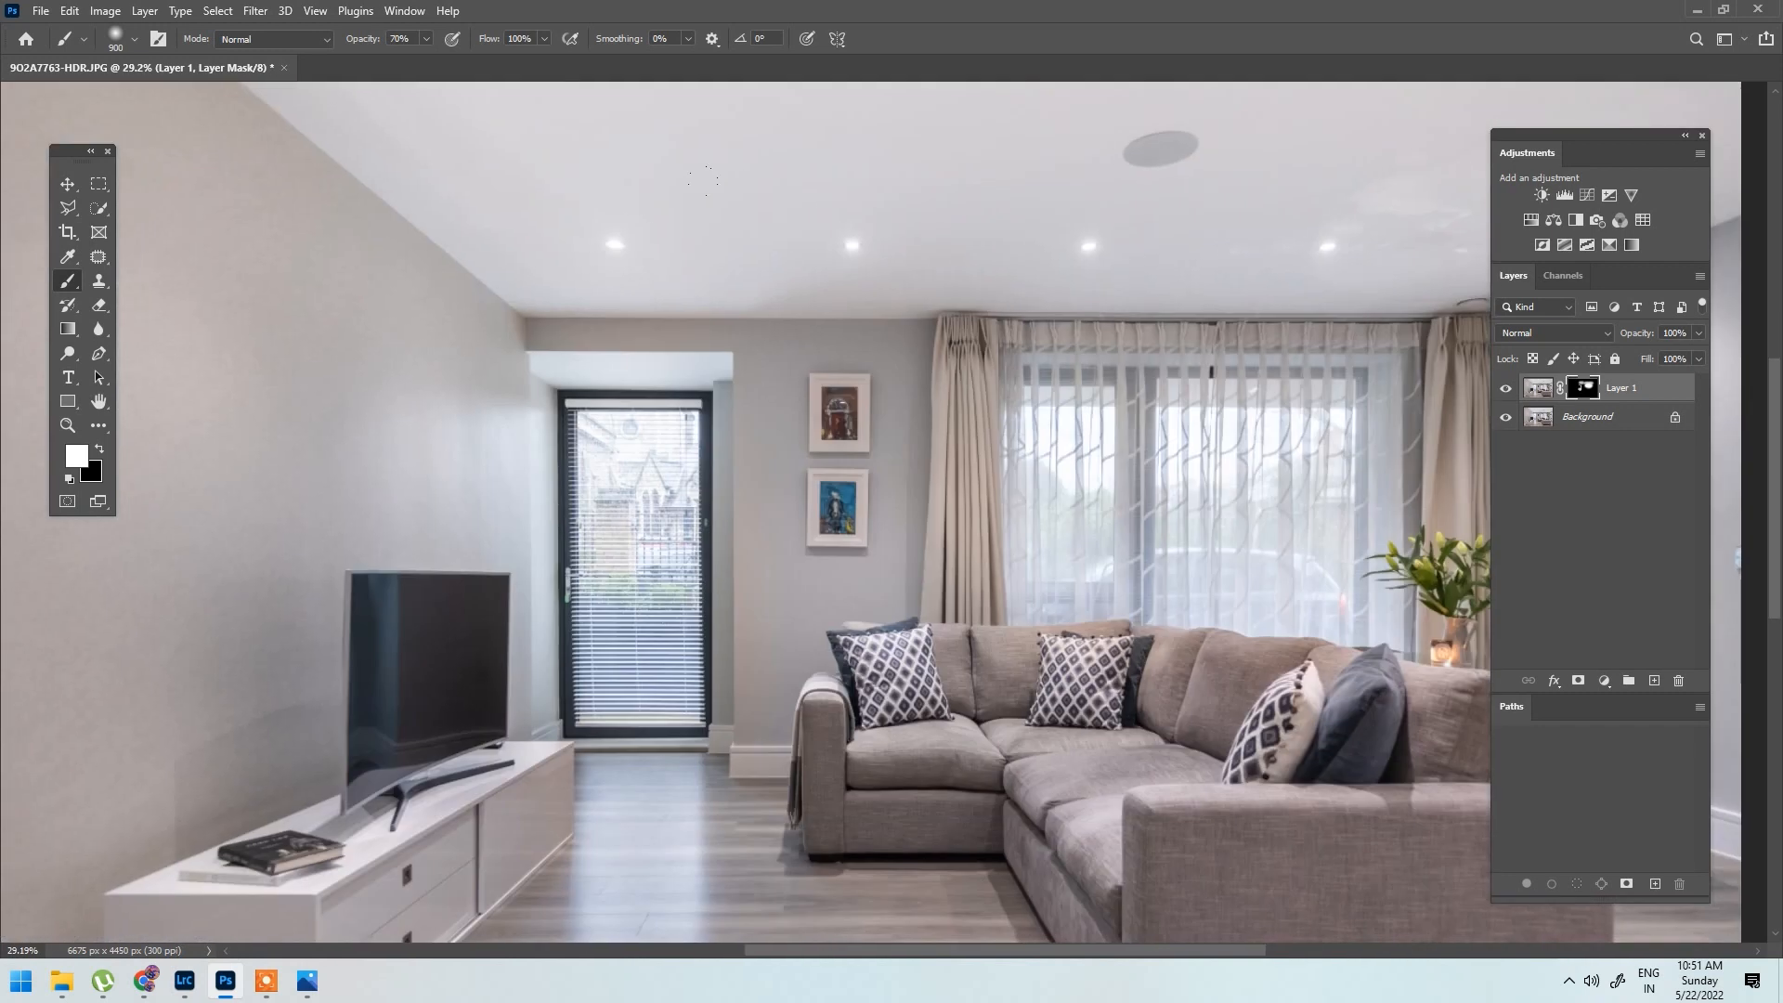
key("ctrl+e")
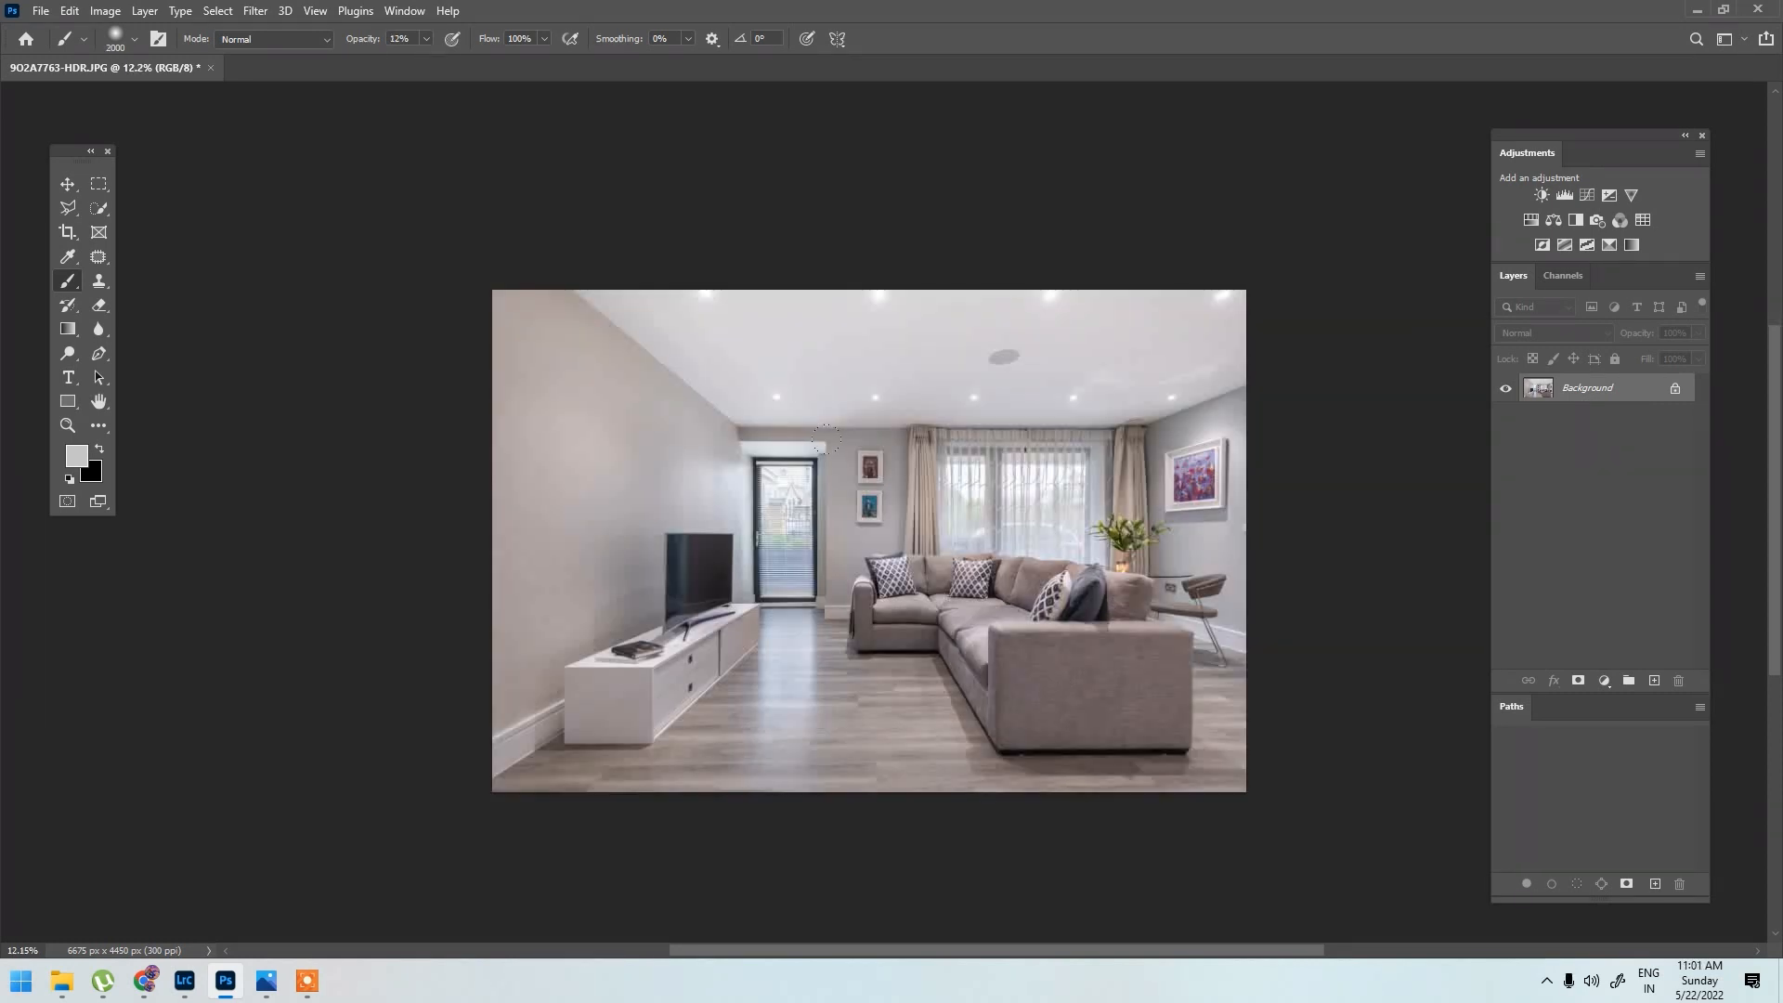
Step: Duplicate the merged Background layer and open the new copy in the Camera Raw filter
scroll(848, 330, "up", 10)
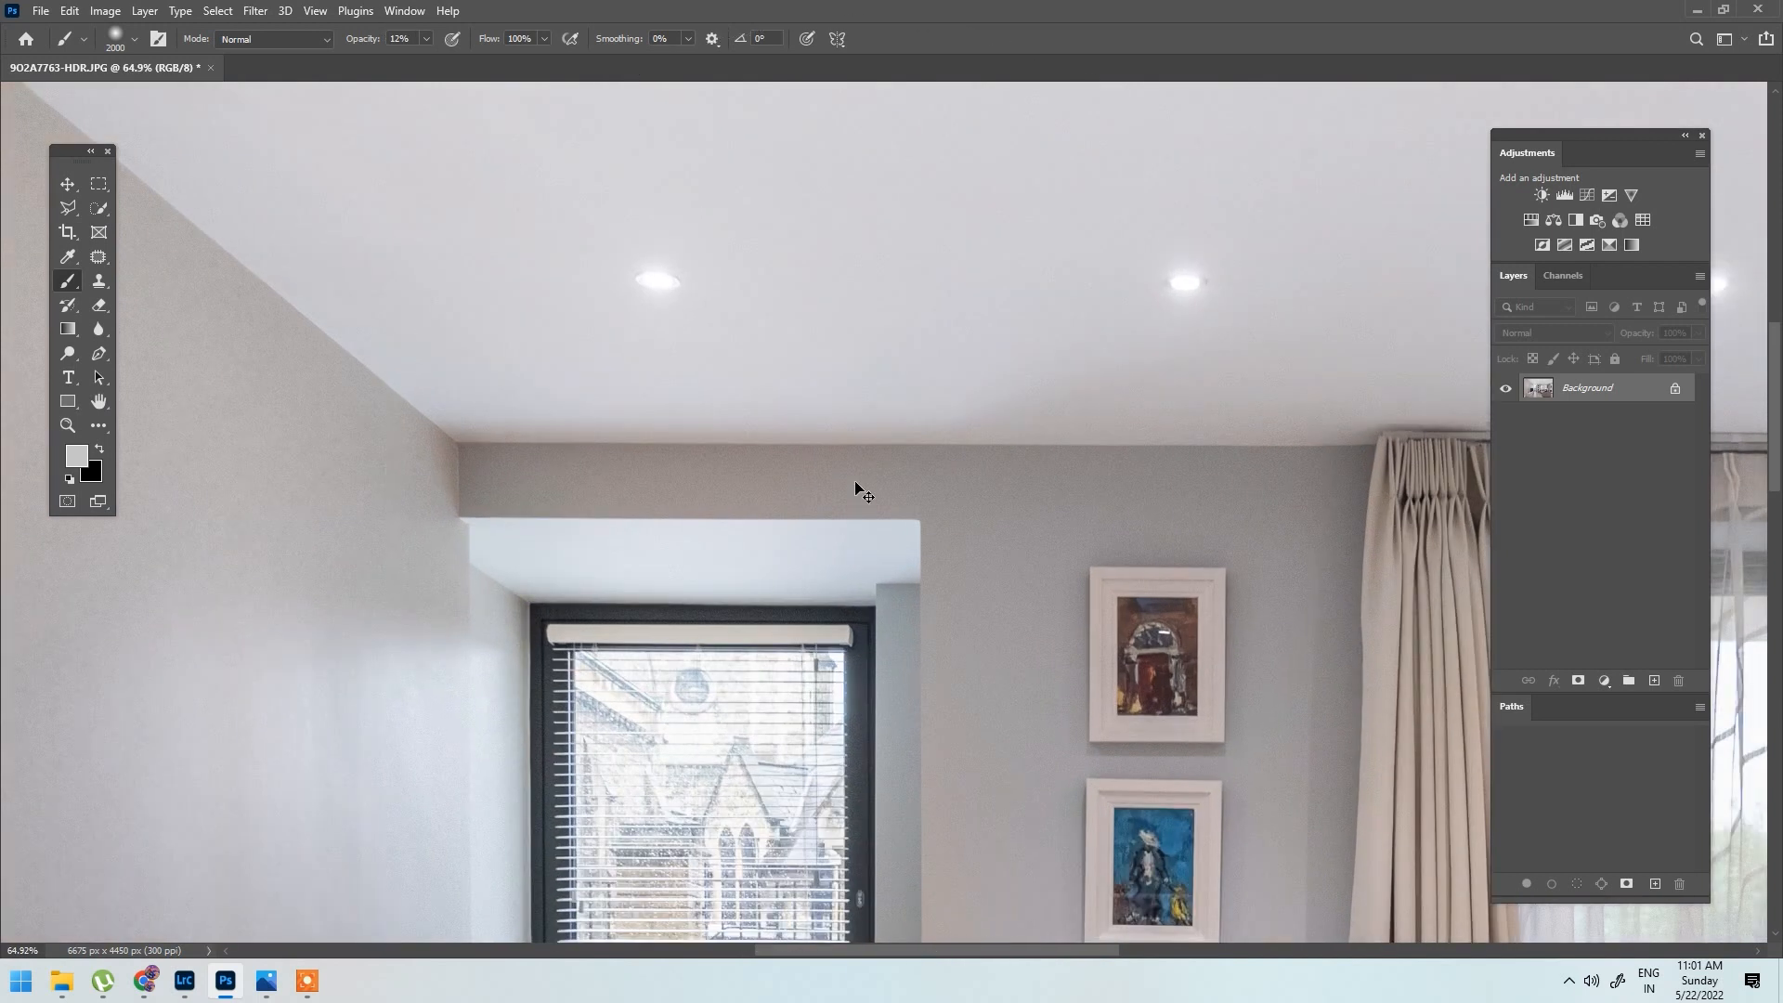
key("ctrl+j")
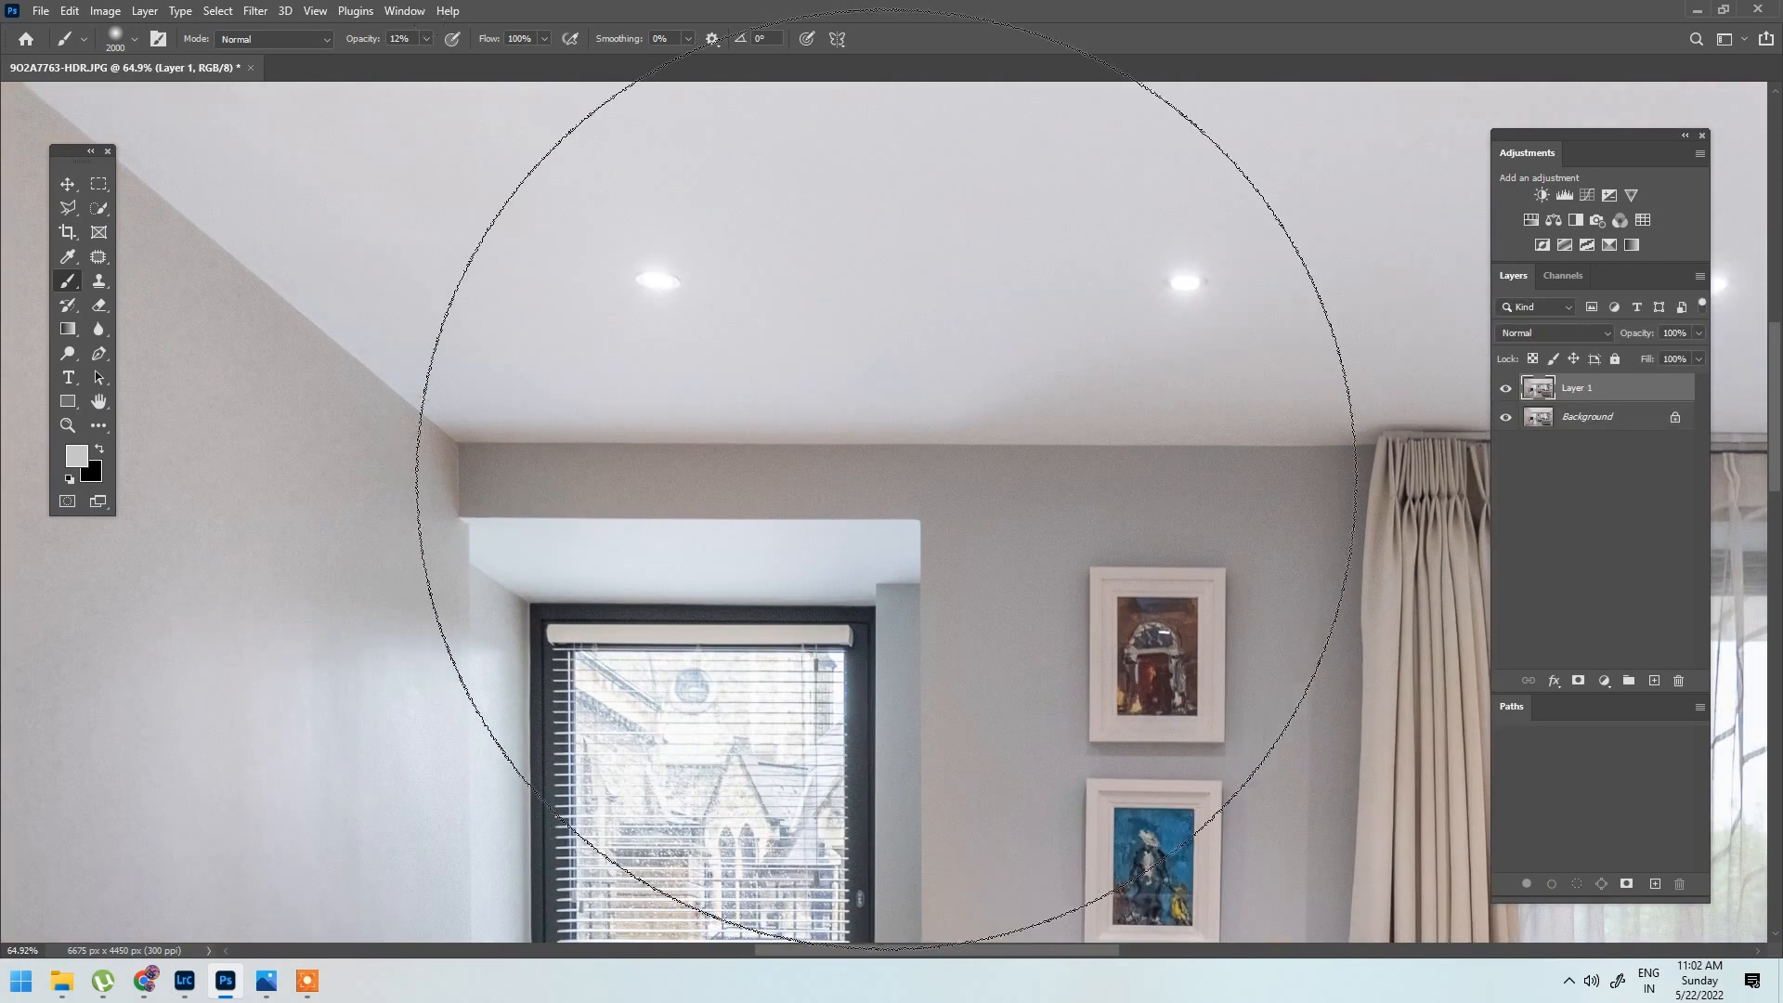
left_click(254, 11)
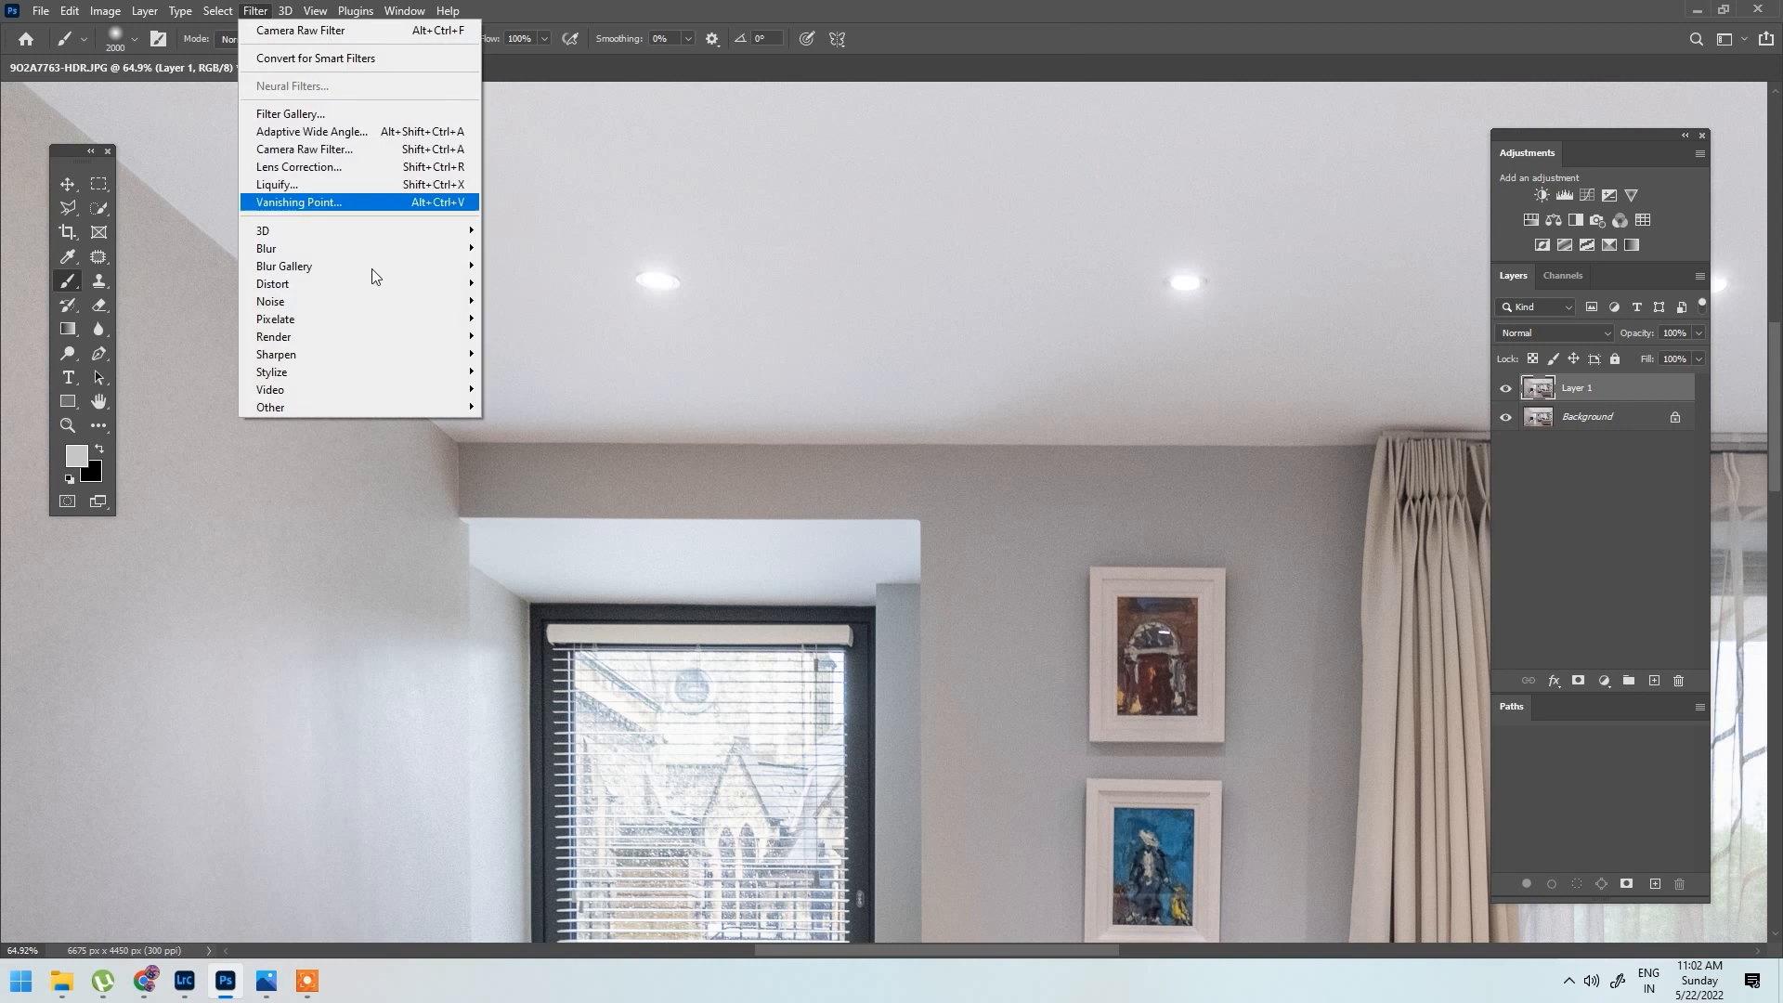
left_click(370, 167)
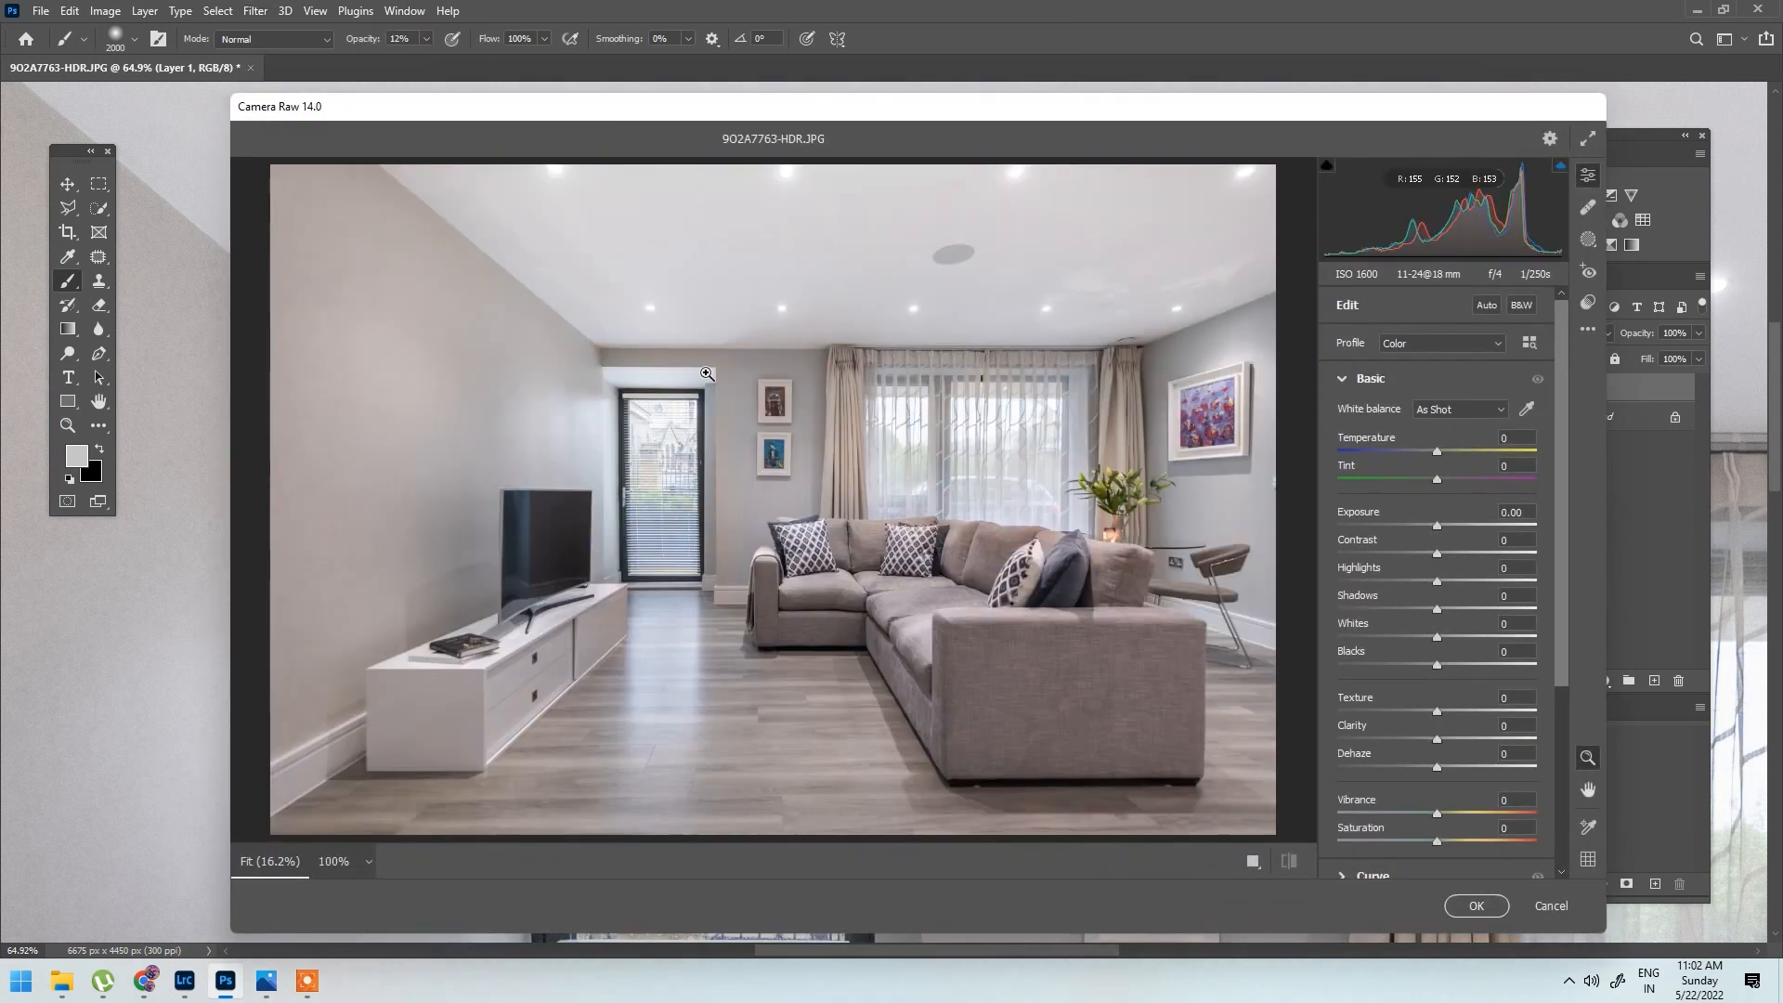
Step: Apply strong Noise Reduction in the Detail settings to smooth the grainy wall, and confirm the filter
left_click(873, 386)
left_click(873, 387)
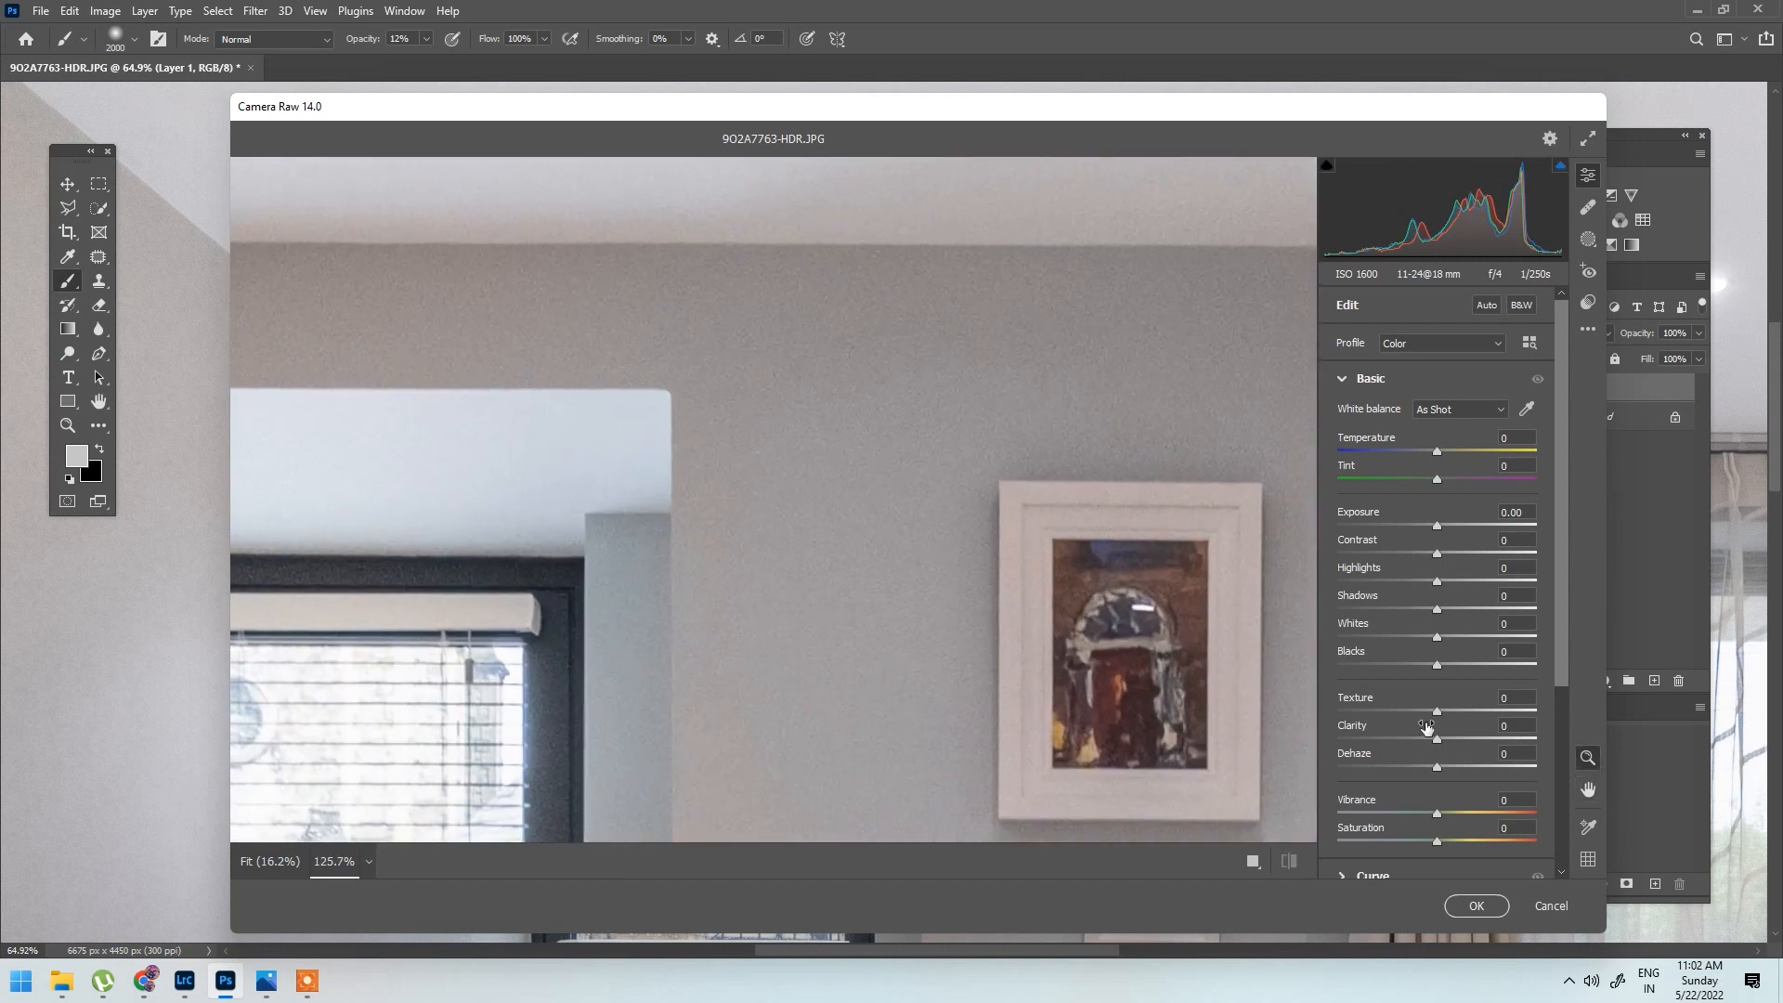
scroll(1428, 733, "down", 4)
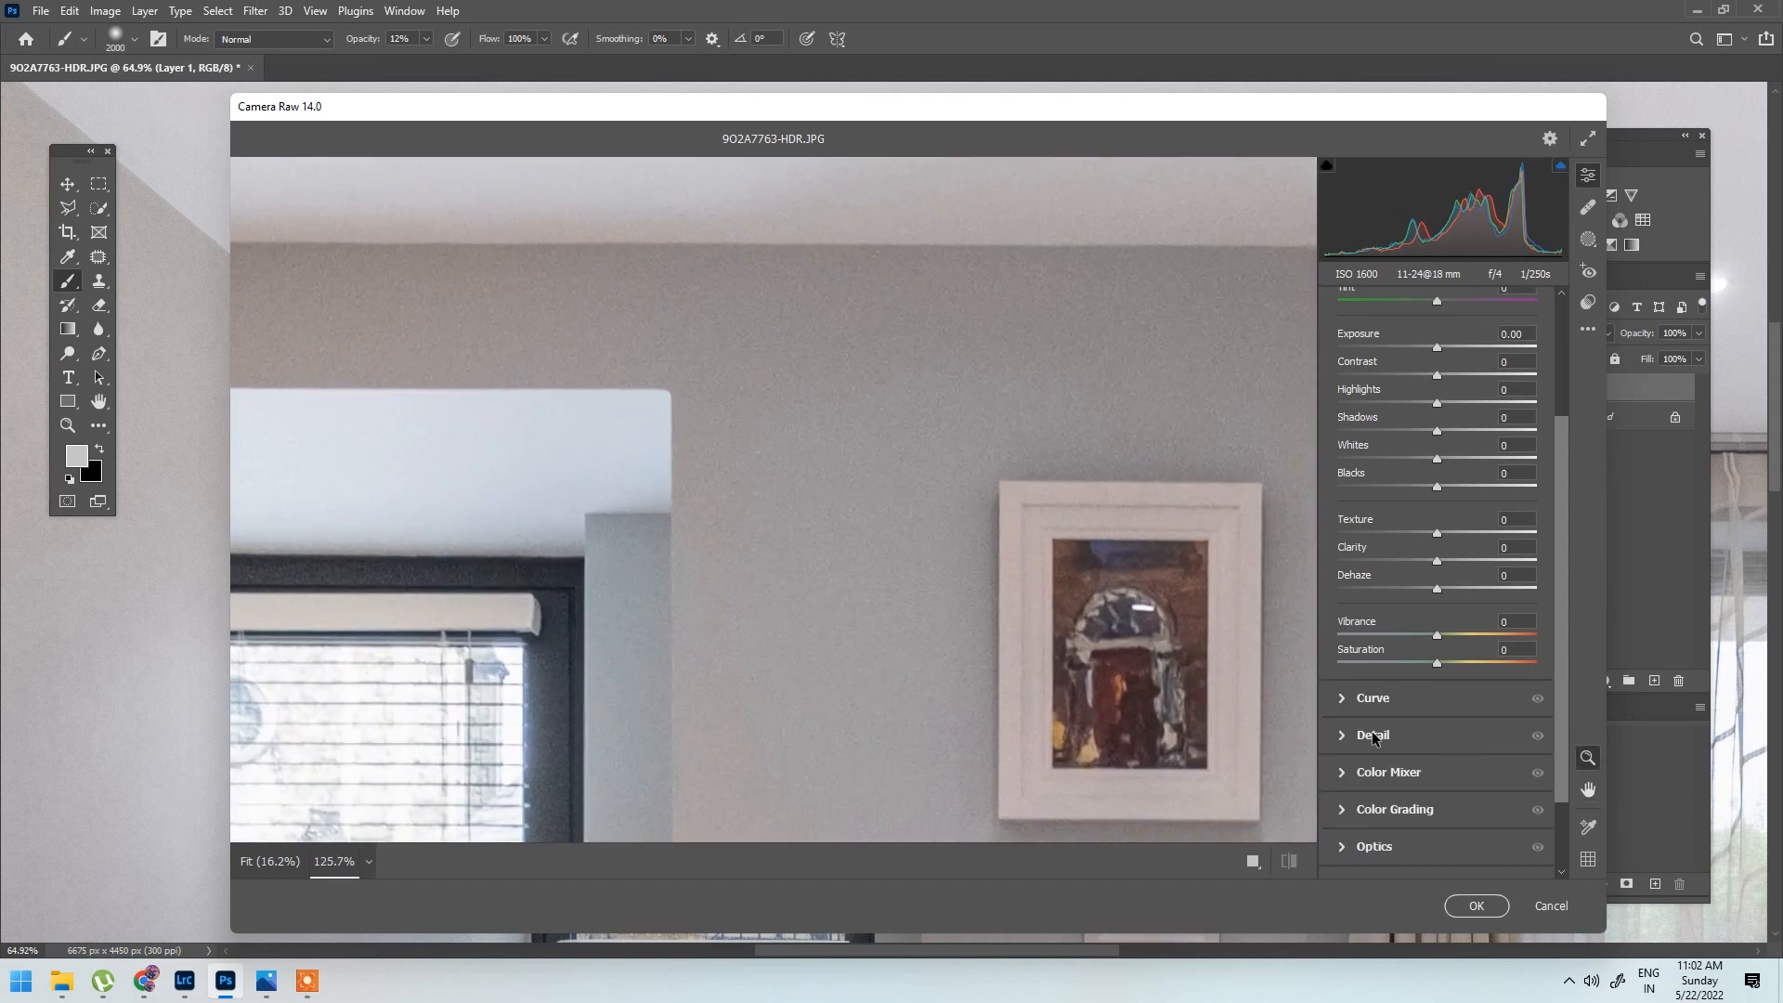
left_click(1372, 735)
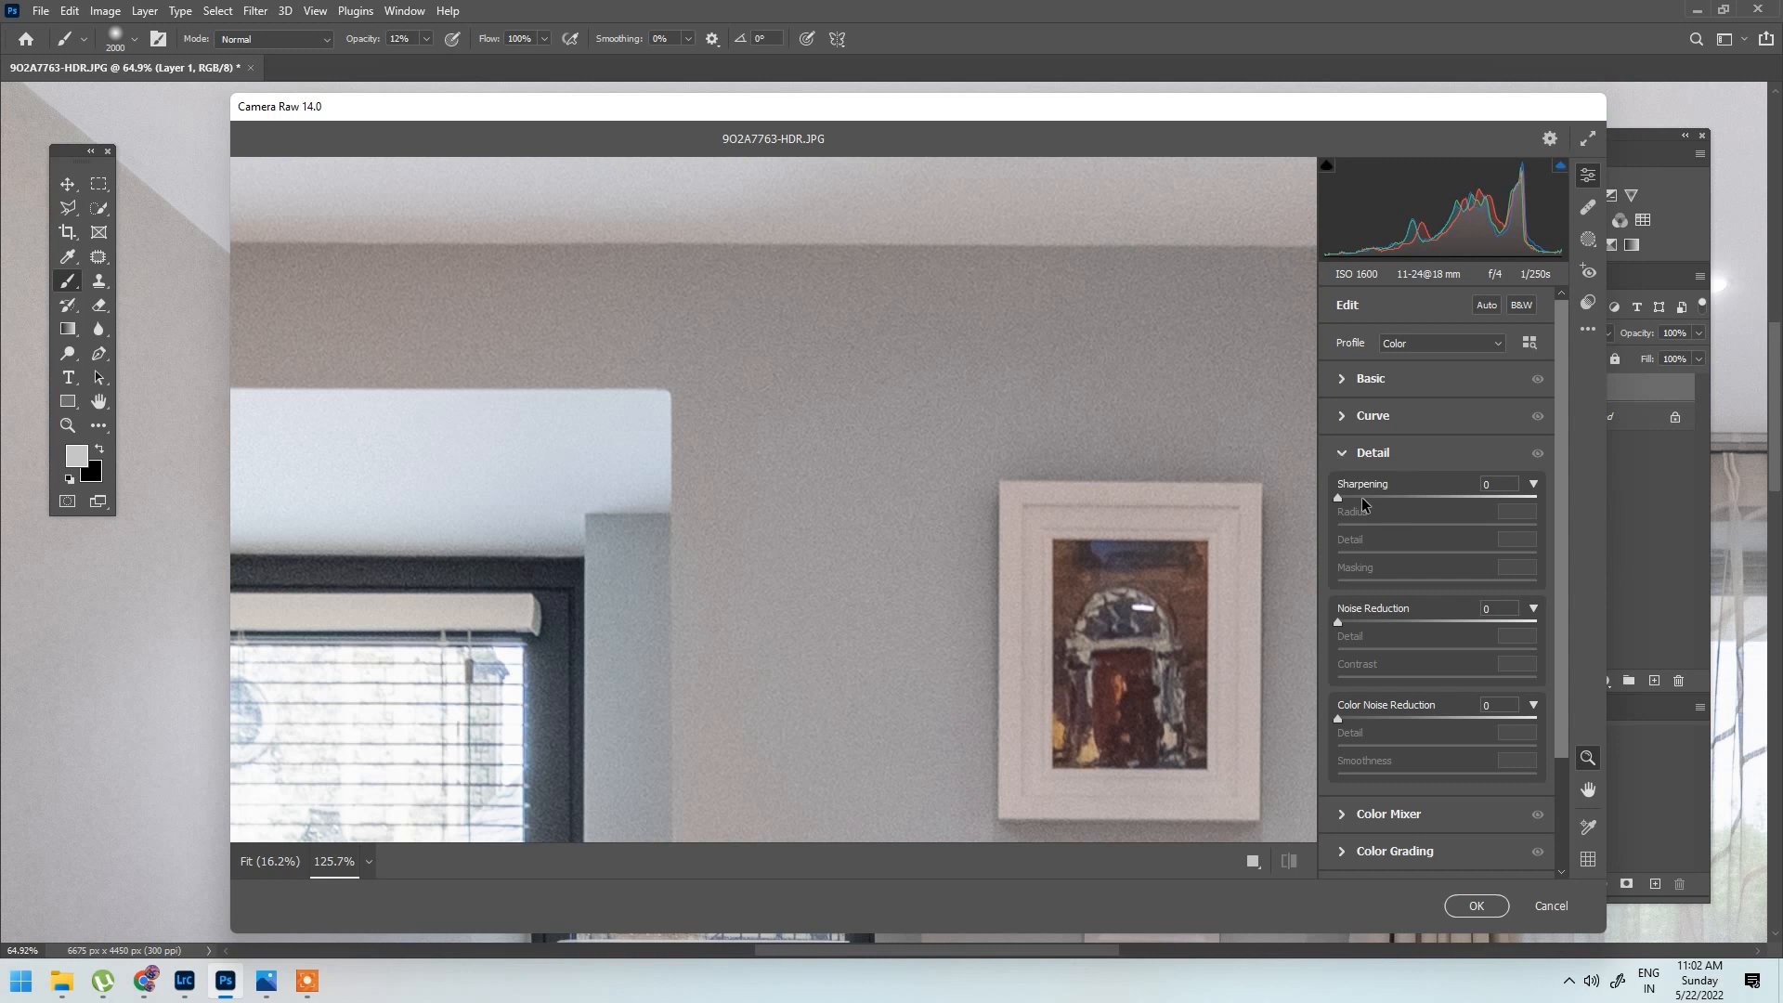
left_click(1396, 622)
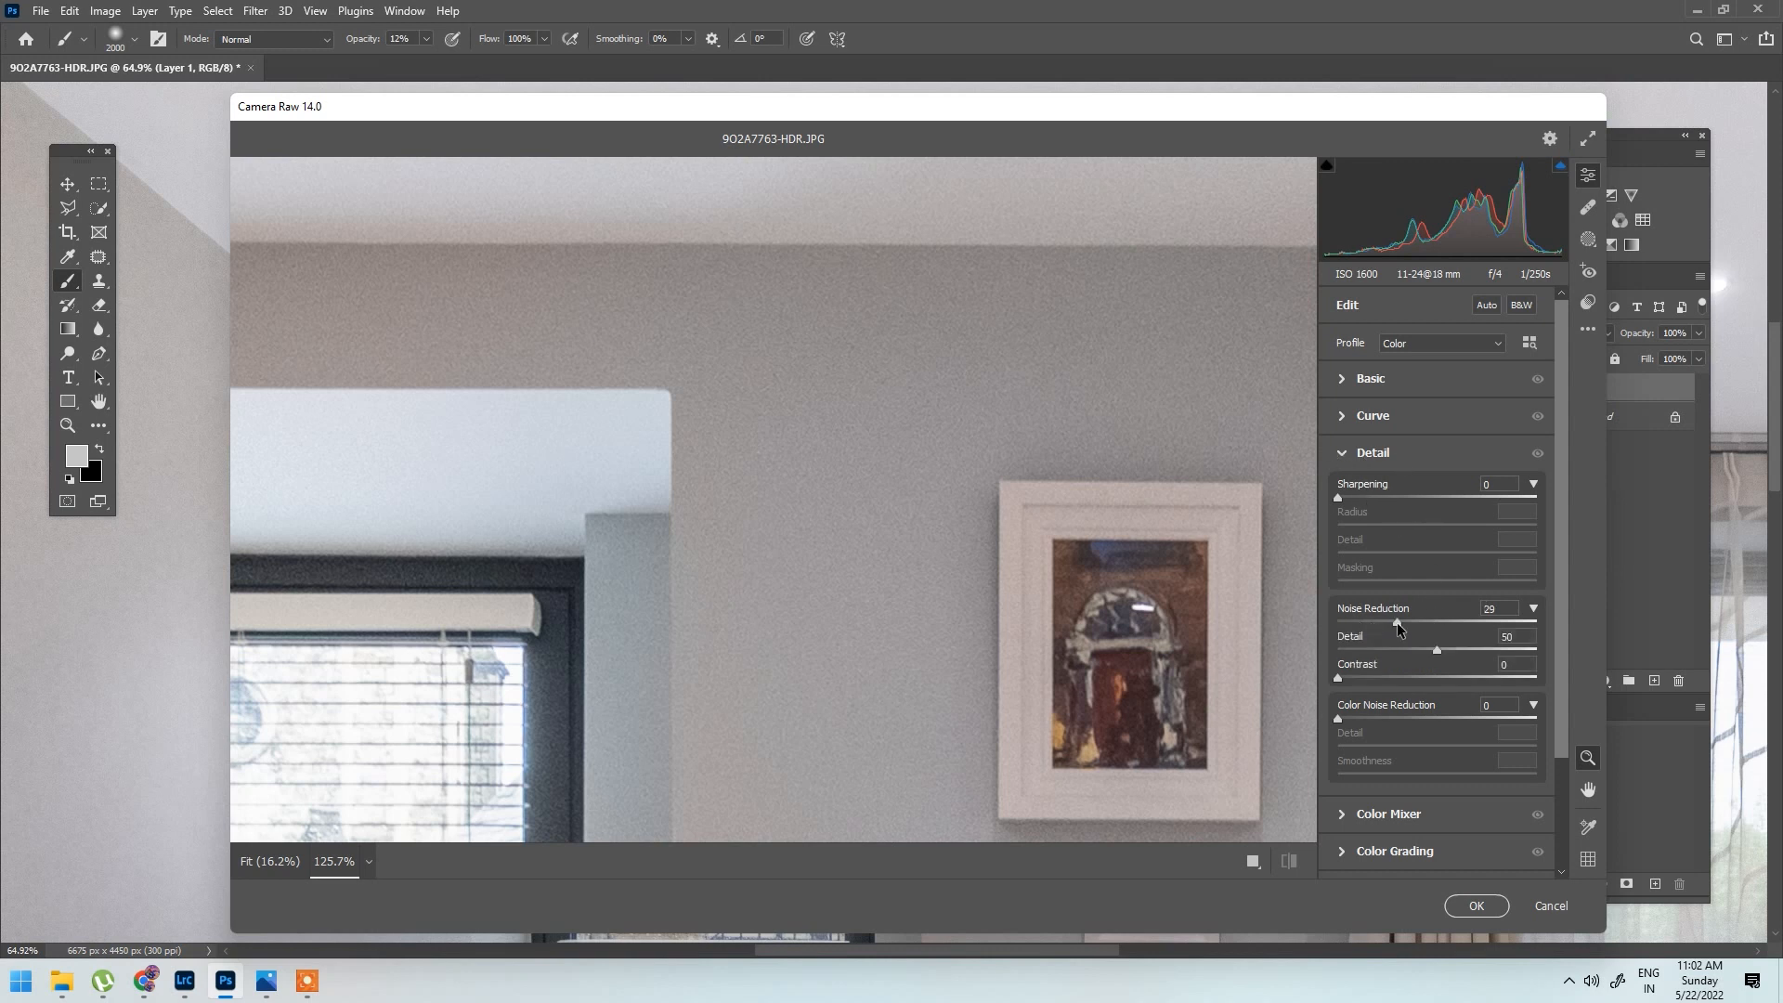
left_click_drag(1464, 622, 1505, 631)
left_click(1476, 905)
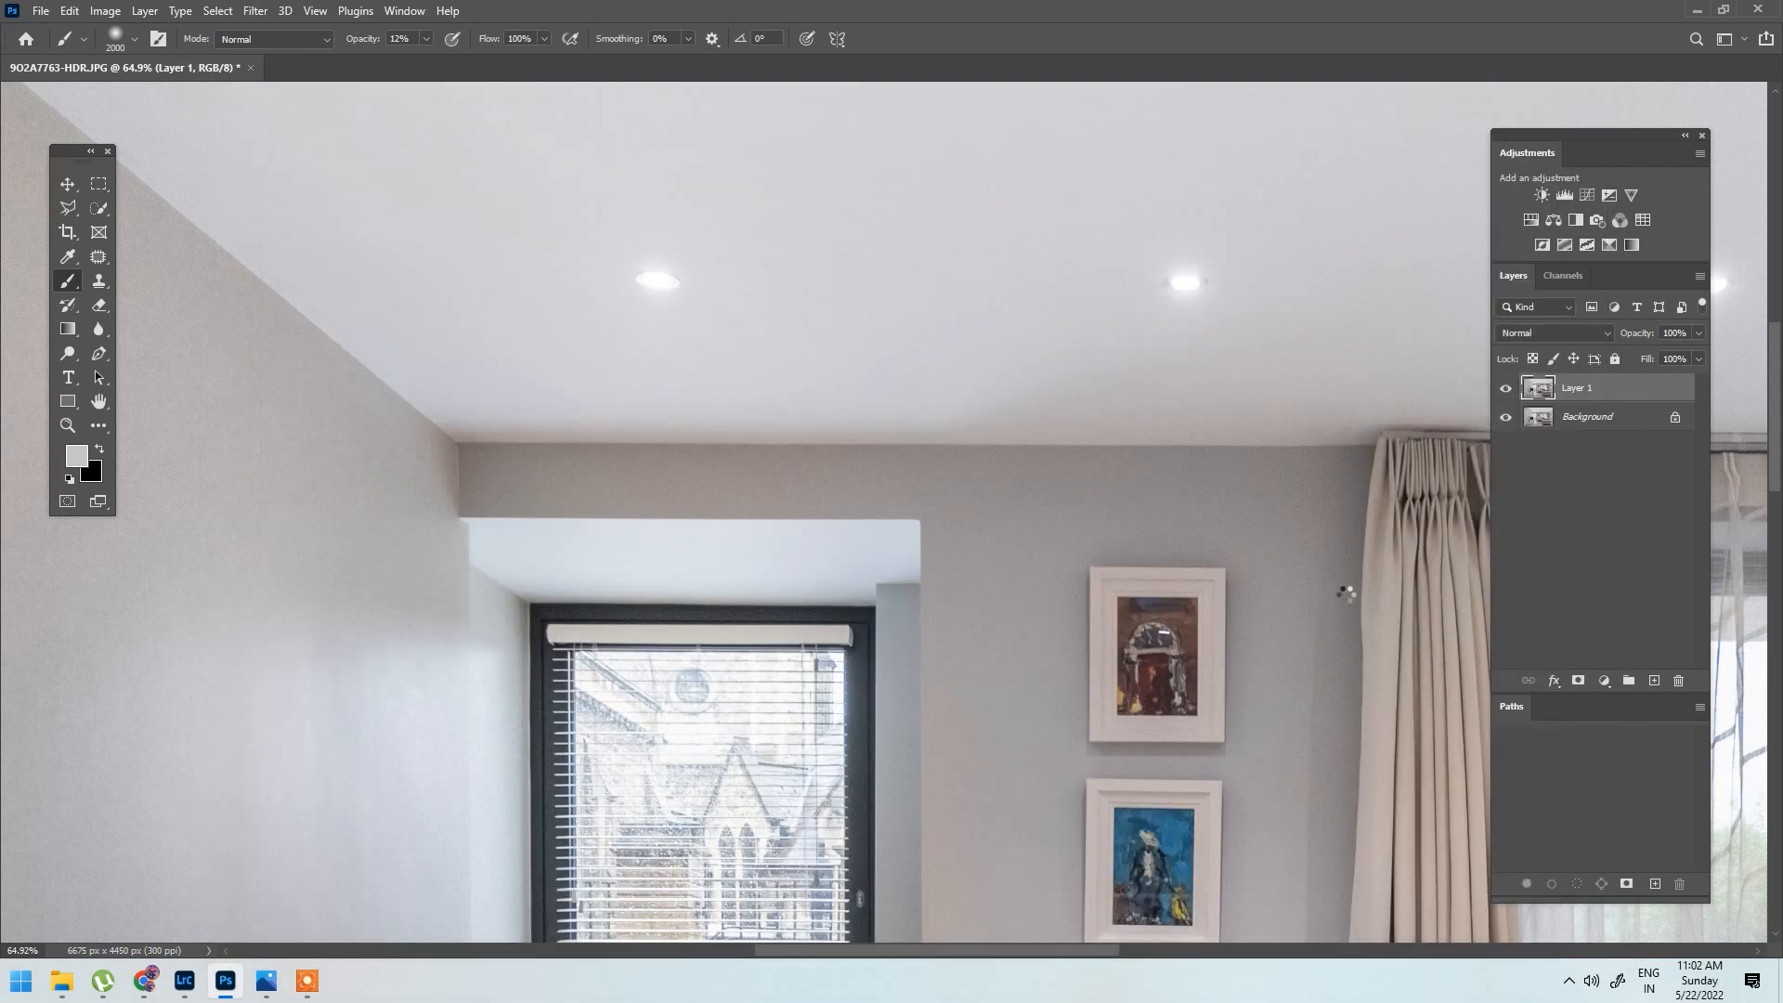
Step: Add a layer mask inverted to black to the denoised layer, and set the brush to 20% opacity and 125 px
left_click(1579, 680)
key("ctrl+i")
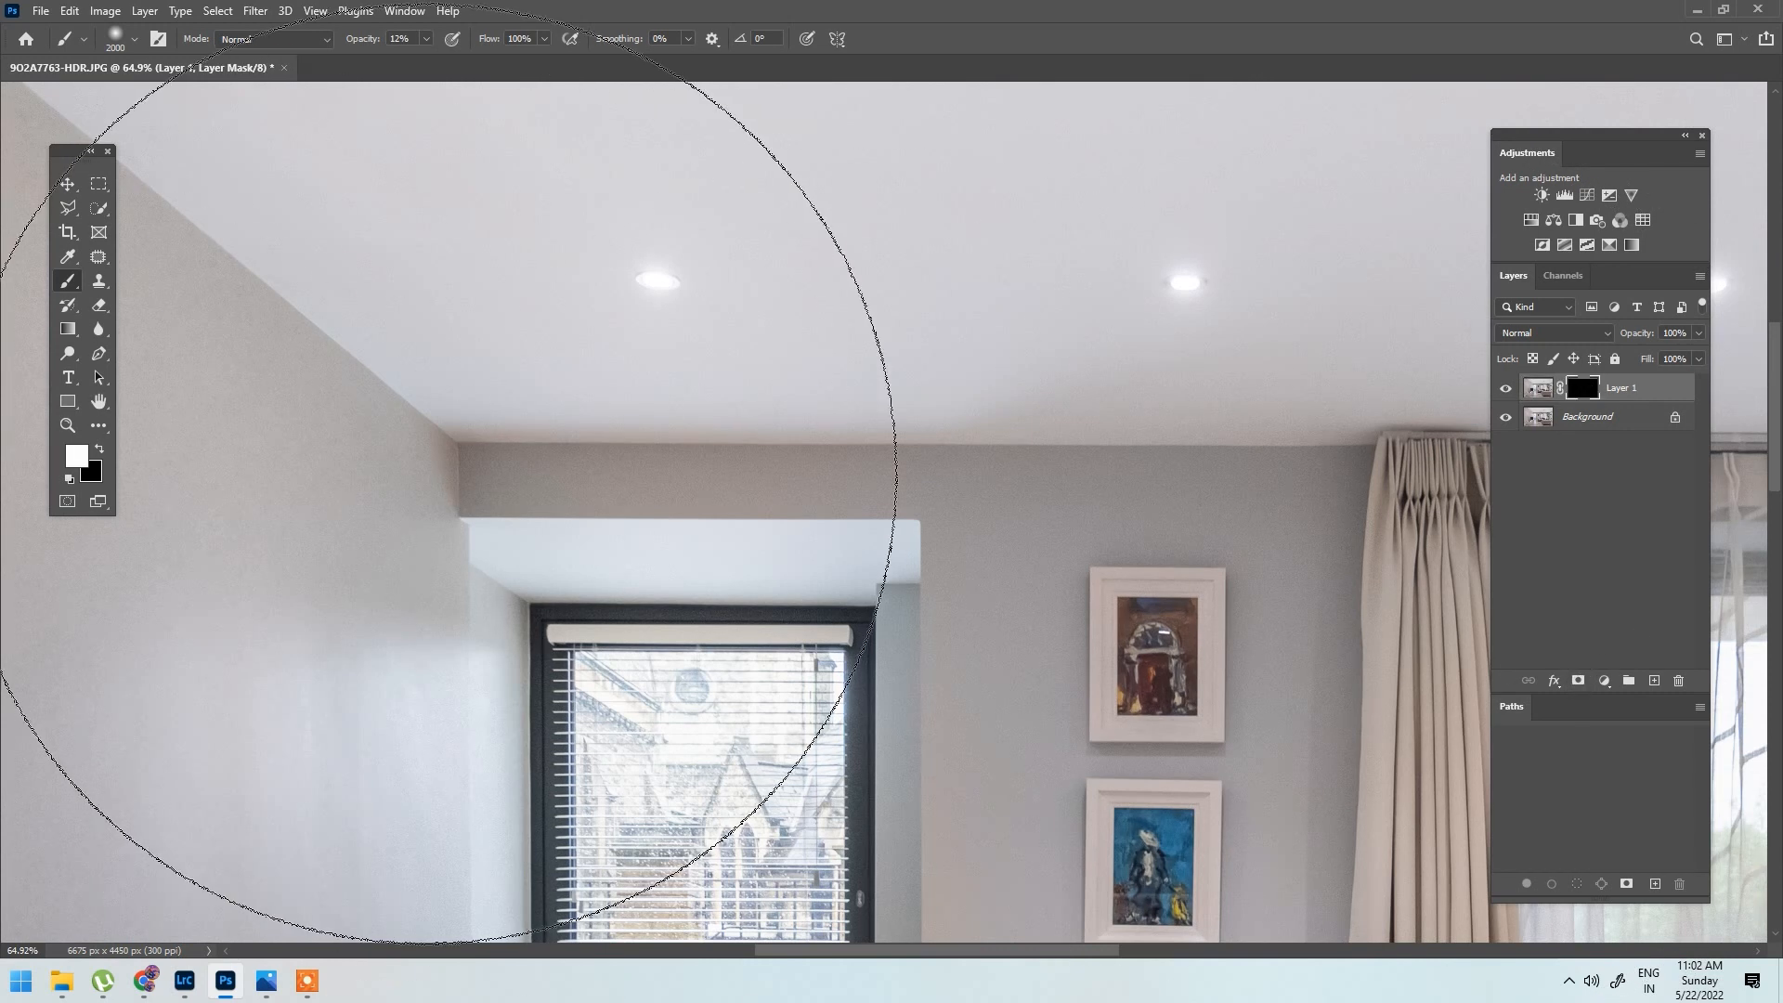
scroll(409, 483, "up", 1)
key("2")
key("bracketleft")
key("bracketleft")
key("bracketleft")
key("bracketleft")
key("bracketleft")
key("bracketleft")
scroll(418, 529, "up", 3)
key("bracketleft")
key("bracketleft")
key("bracketleft")
key("bracketleft")
key("bracketleft")
key("bracketleft")
key("bracketleft")
key("bracketleft")
key("bracketleft")
key("bracketleft")
key("bracketleft")
key("bracketleft")
key("bracketleft")
key("bracketleft")
key("bracketleft")
key("bracketleft")
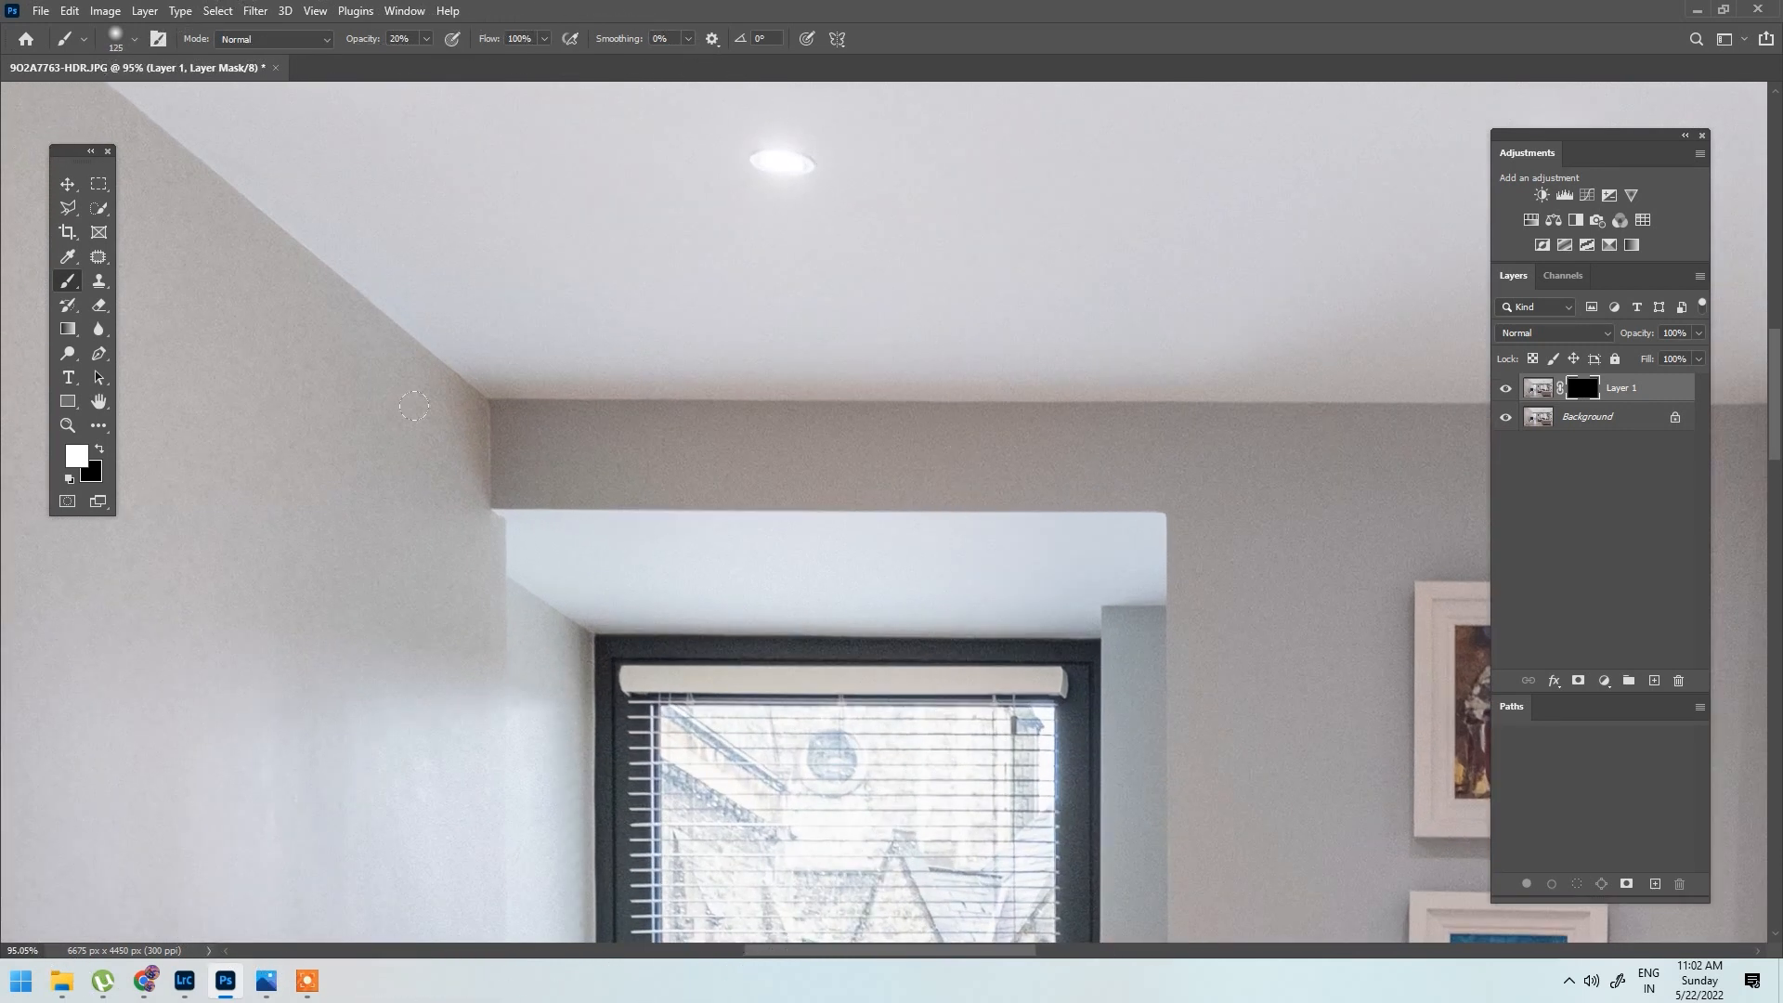
Step: Paint the noise reduction onto the mask along the wall above the glazed door, using a 300 to 500 px brush at 20% opacity
key("bracketright")
key("bracketright")
key("bracketright")
key("bracketright")
key("bracketright")
key("bracketright")
left_click_drag(536, 471, 675, 484)
scroll(963, 517, "down", 3)
left_click_drag(796, 510, 582, 509)
scroll(848, 538, "up", 1)
key("[")
key("[")
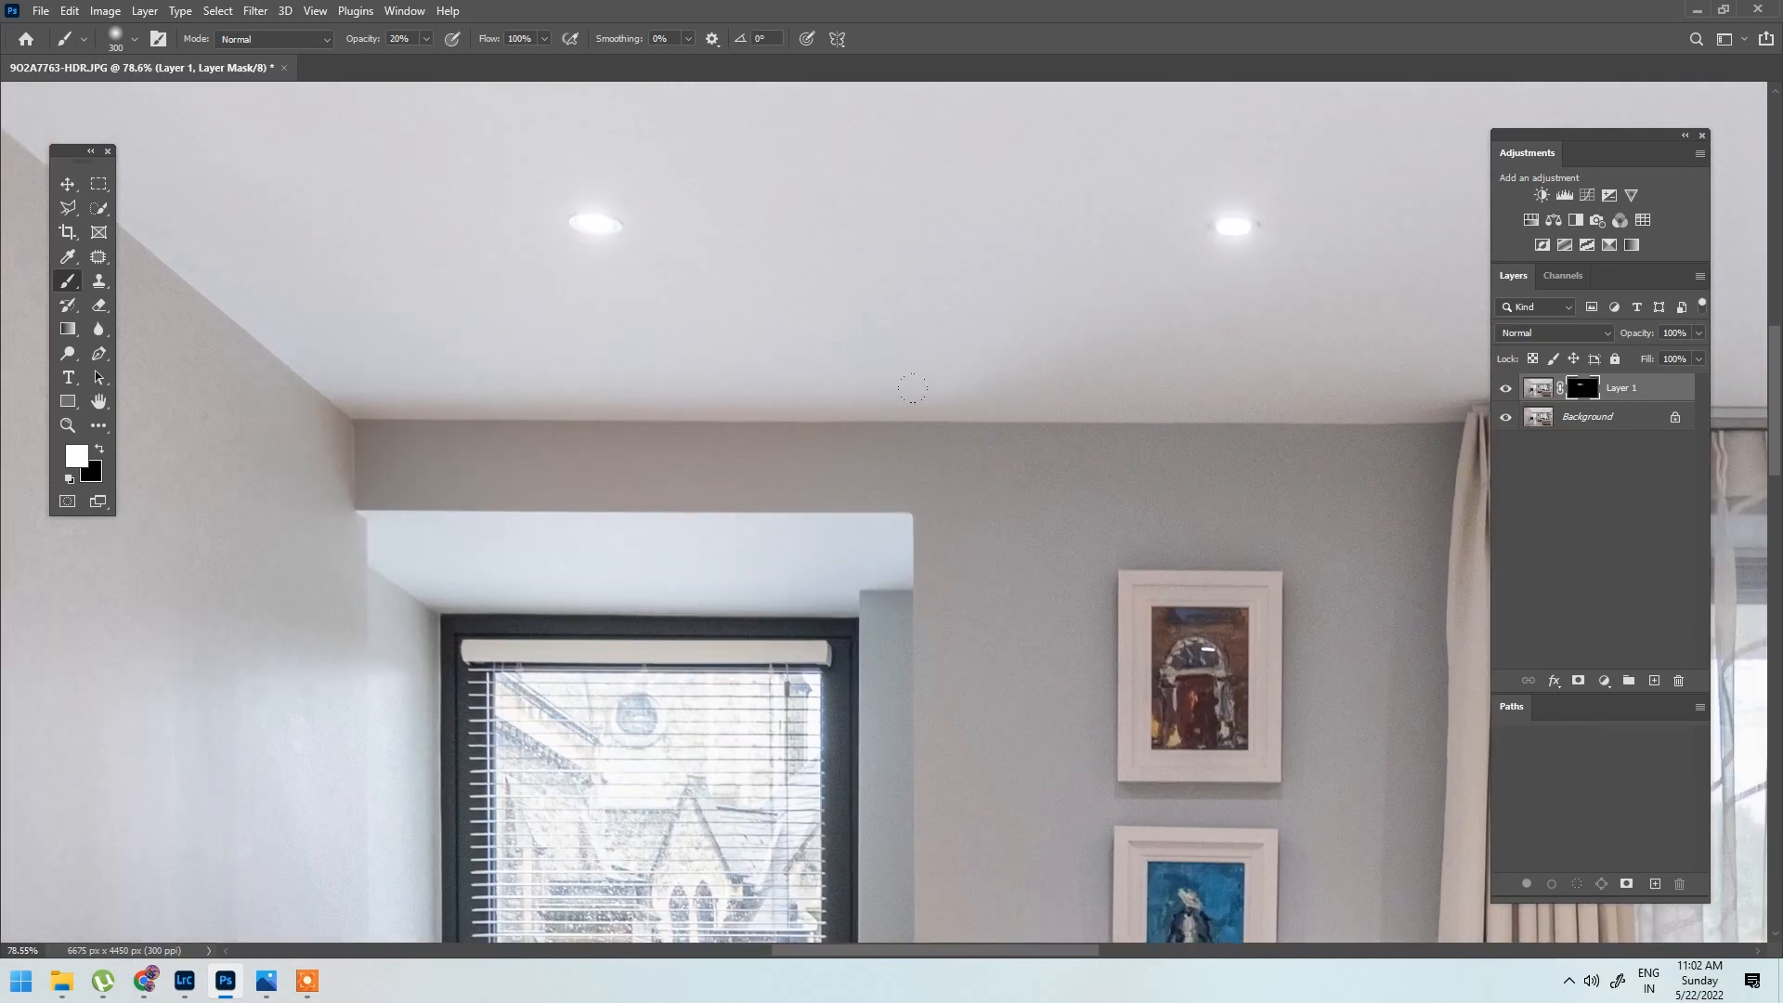
key("]")
scroll(1036, 810, "down", 1)
scroll(1036, 809, "down", 1)
left_click_drag(1037, 810, 983, 553)
Step: Raise the brush opacity to 40% and paint the mask over the wall around the framed pictures with a 200 to 250 px brush
key("4")
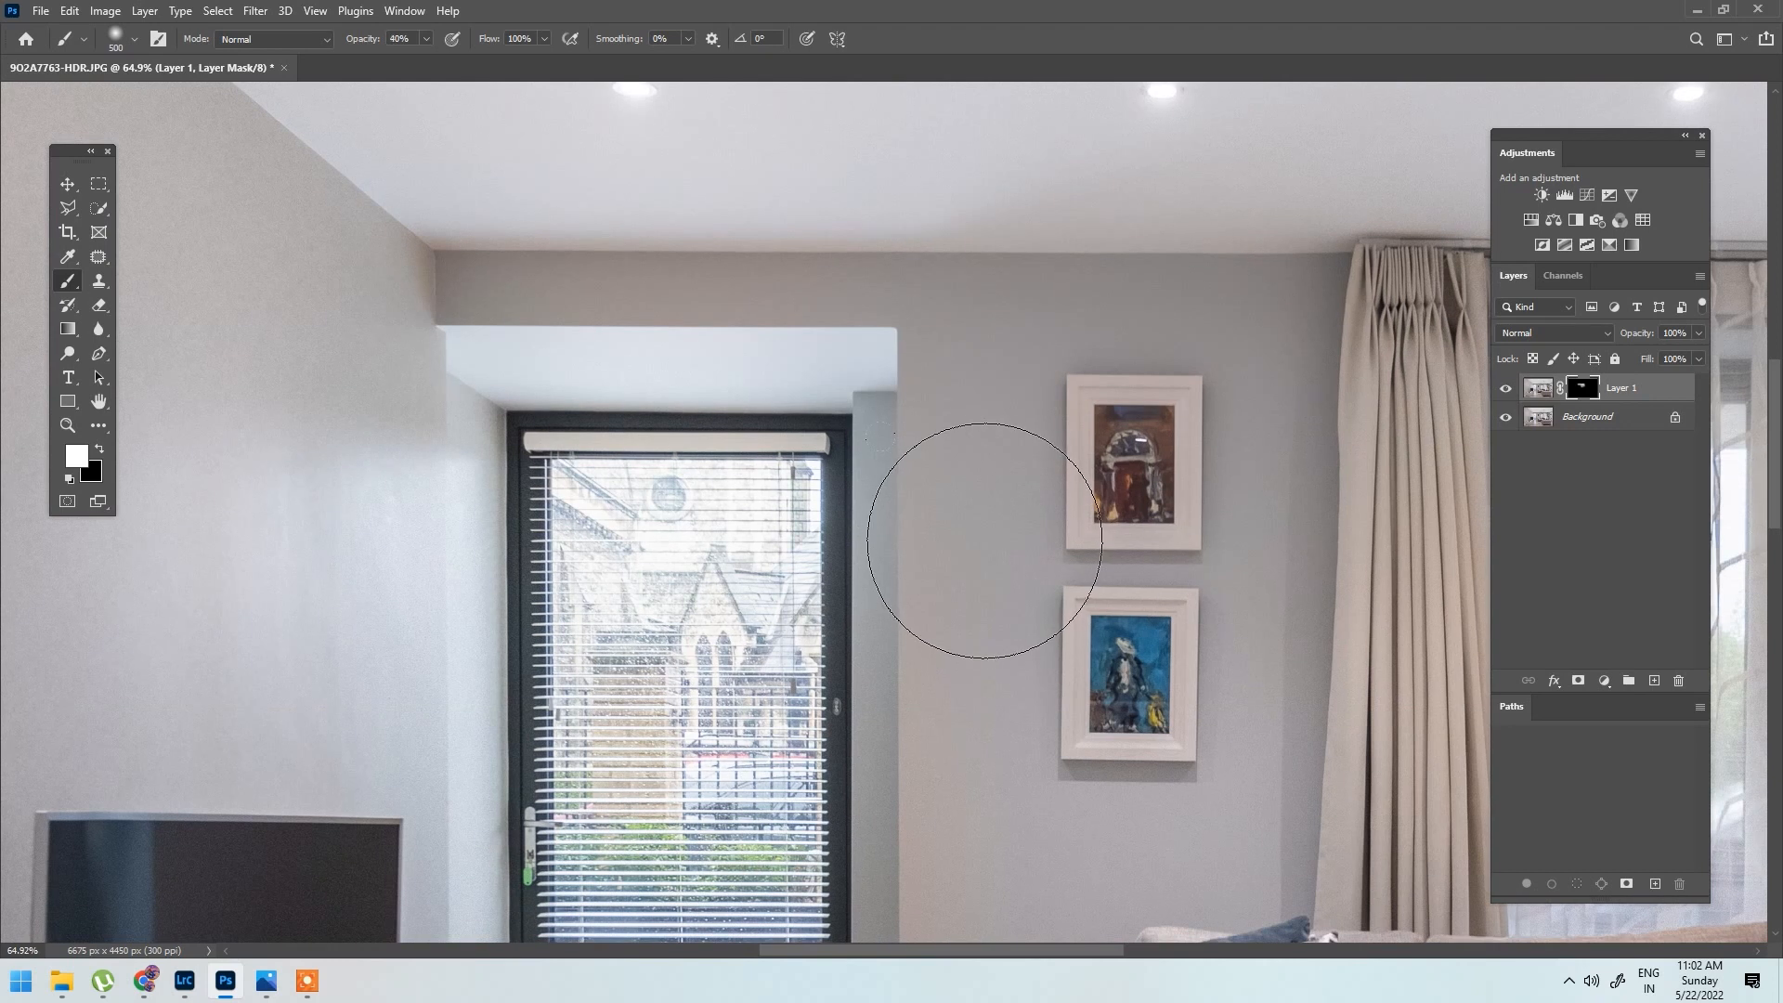
scroll(1039, 432, "up", 5)
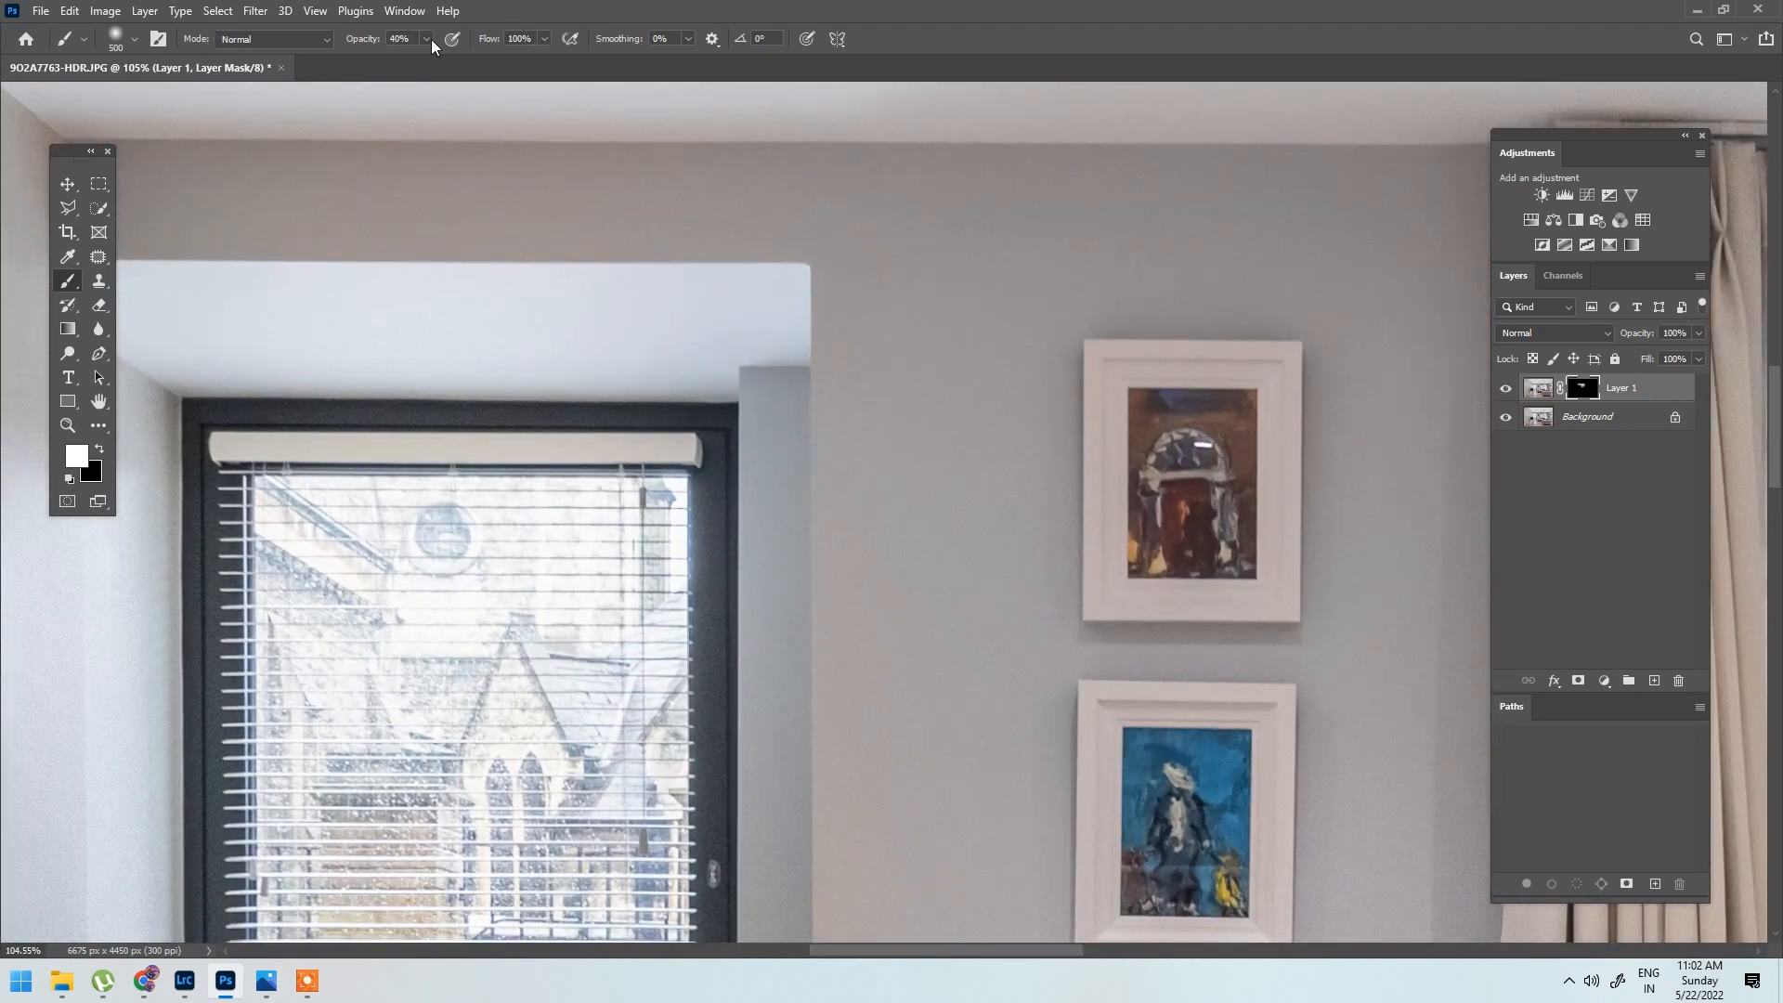
left_click_drag(932, 401, 863, 87)
key("bracketleft")
key("bracketleft")
key("bracketleft")
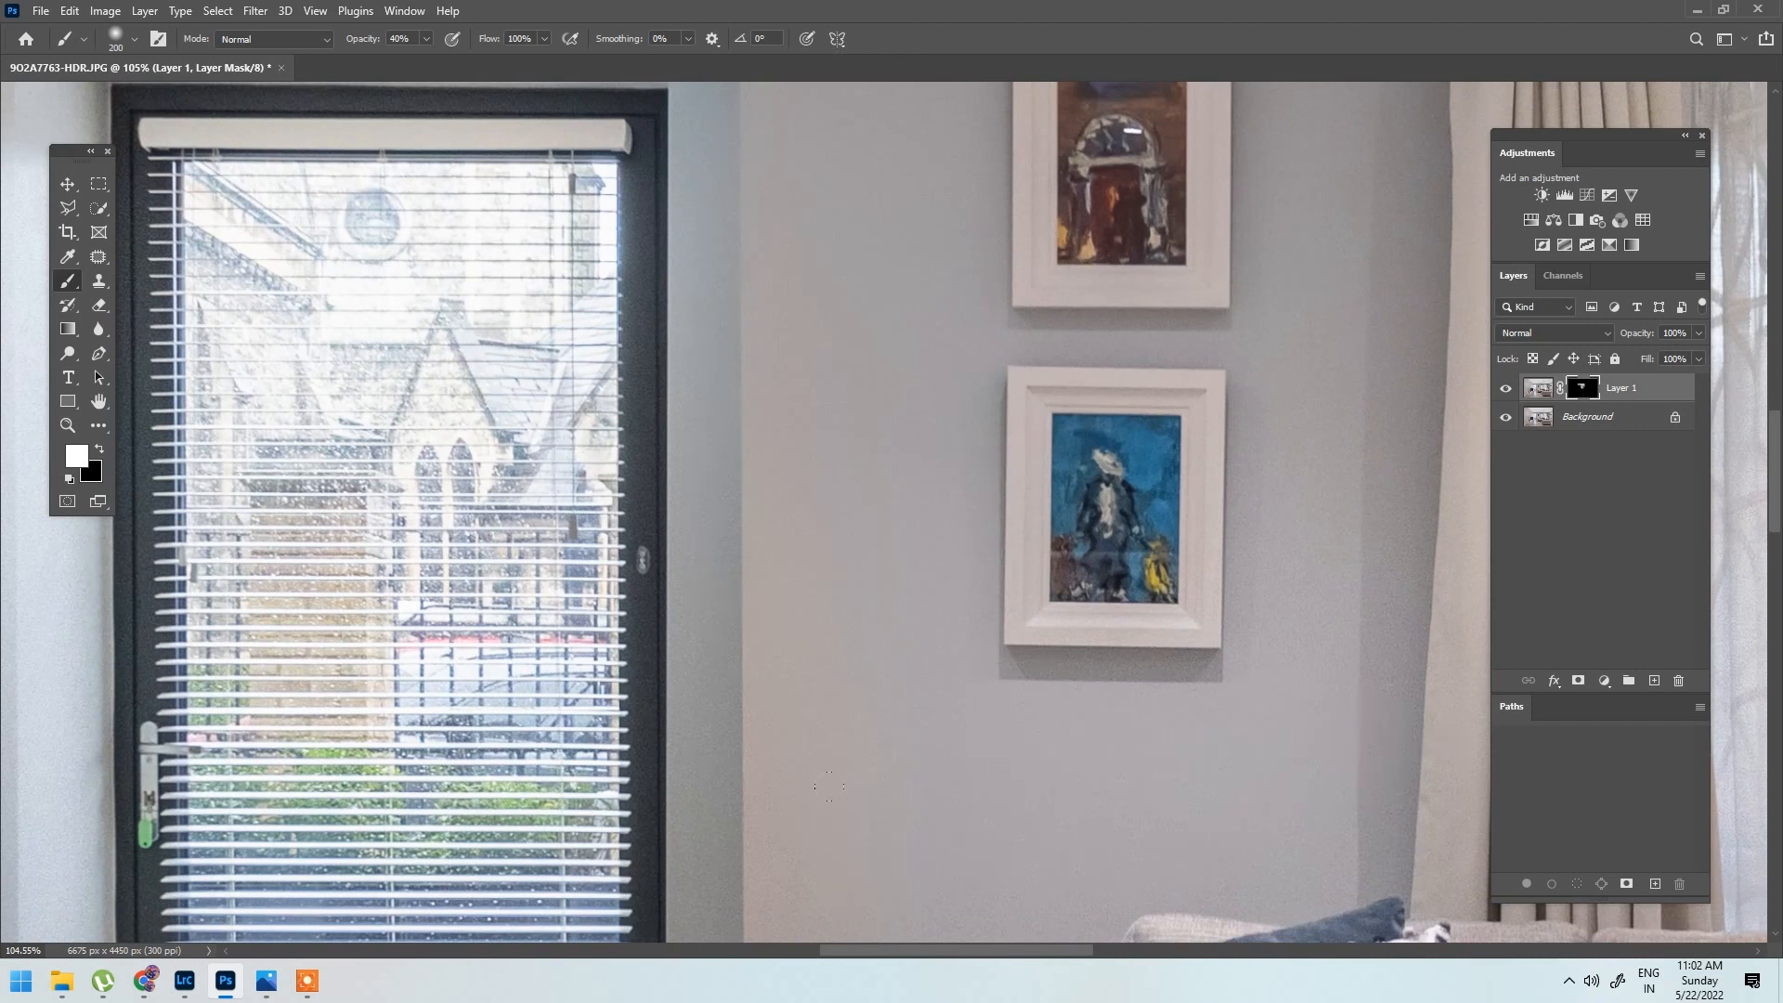
left_click_drag(1329, 510, 1289, 778)
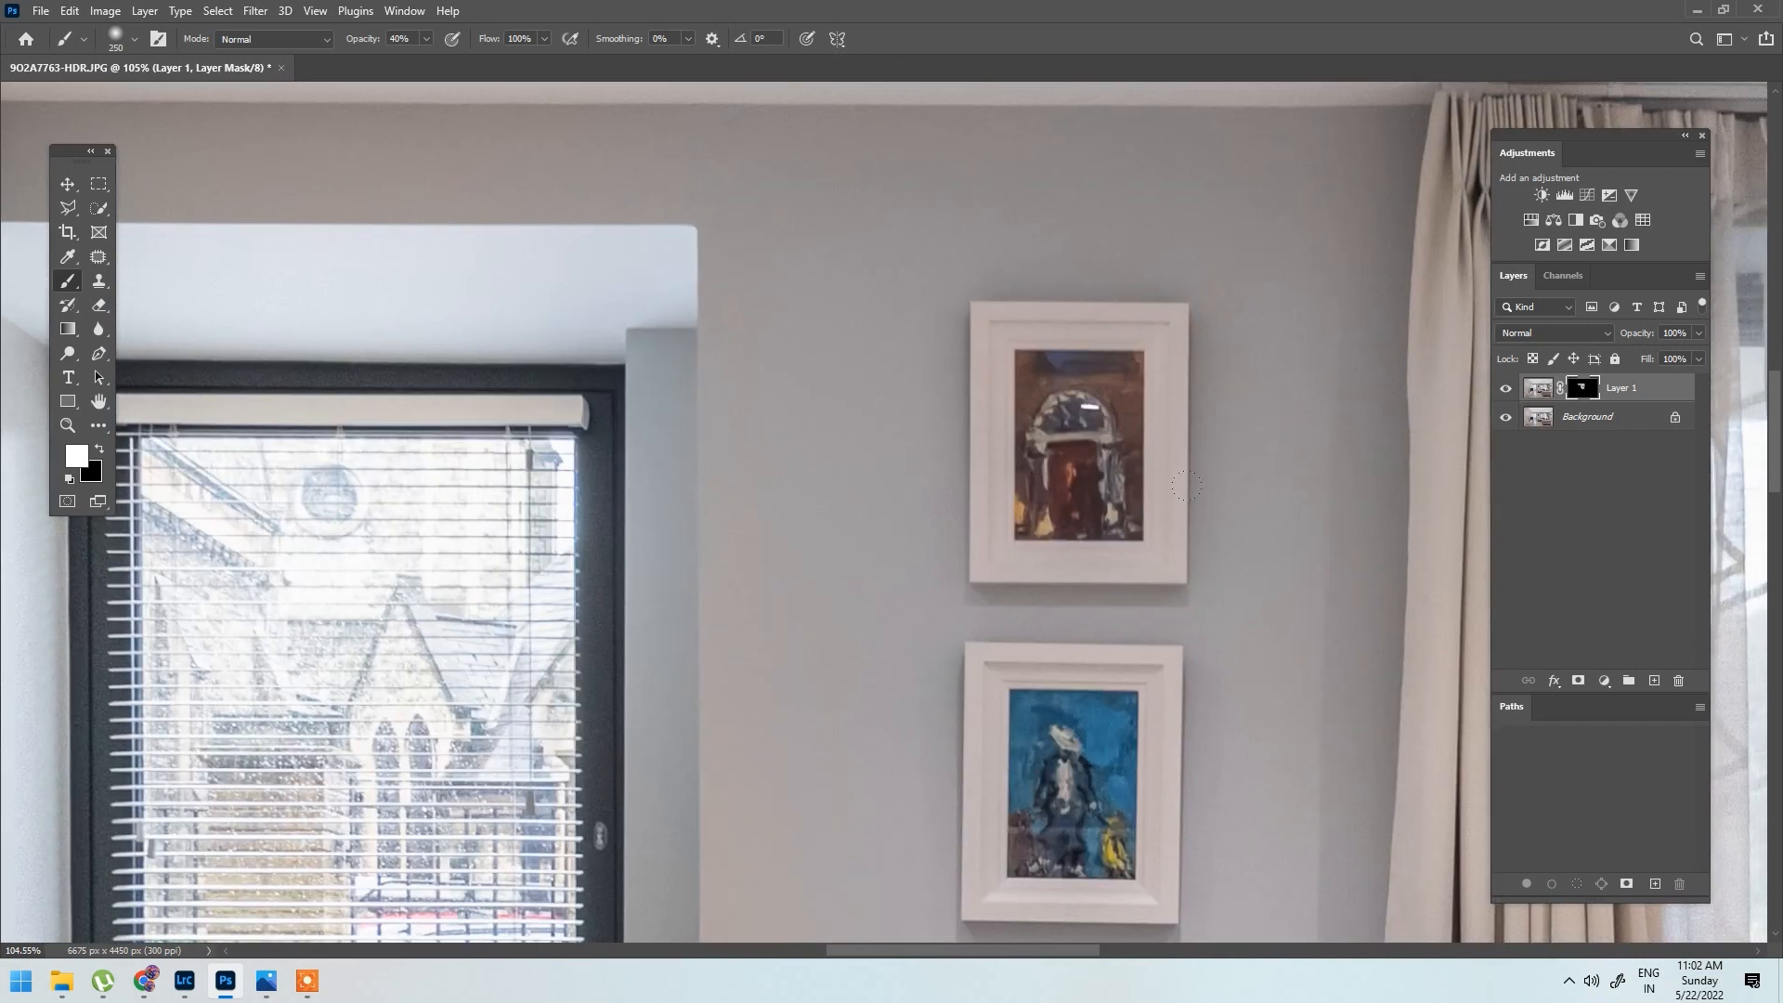
Step: Paint the noise reduction onto the mask between the glazed door and the sofa with a brush of about 150 px
left_click_drag(640, 653, 740, 406)
key("bracketleft")
left_click_drag(670, 582, 608, 221)
key("bracketright")
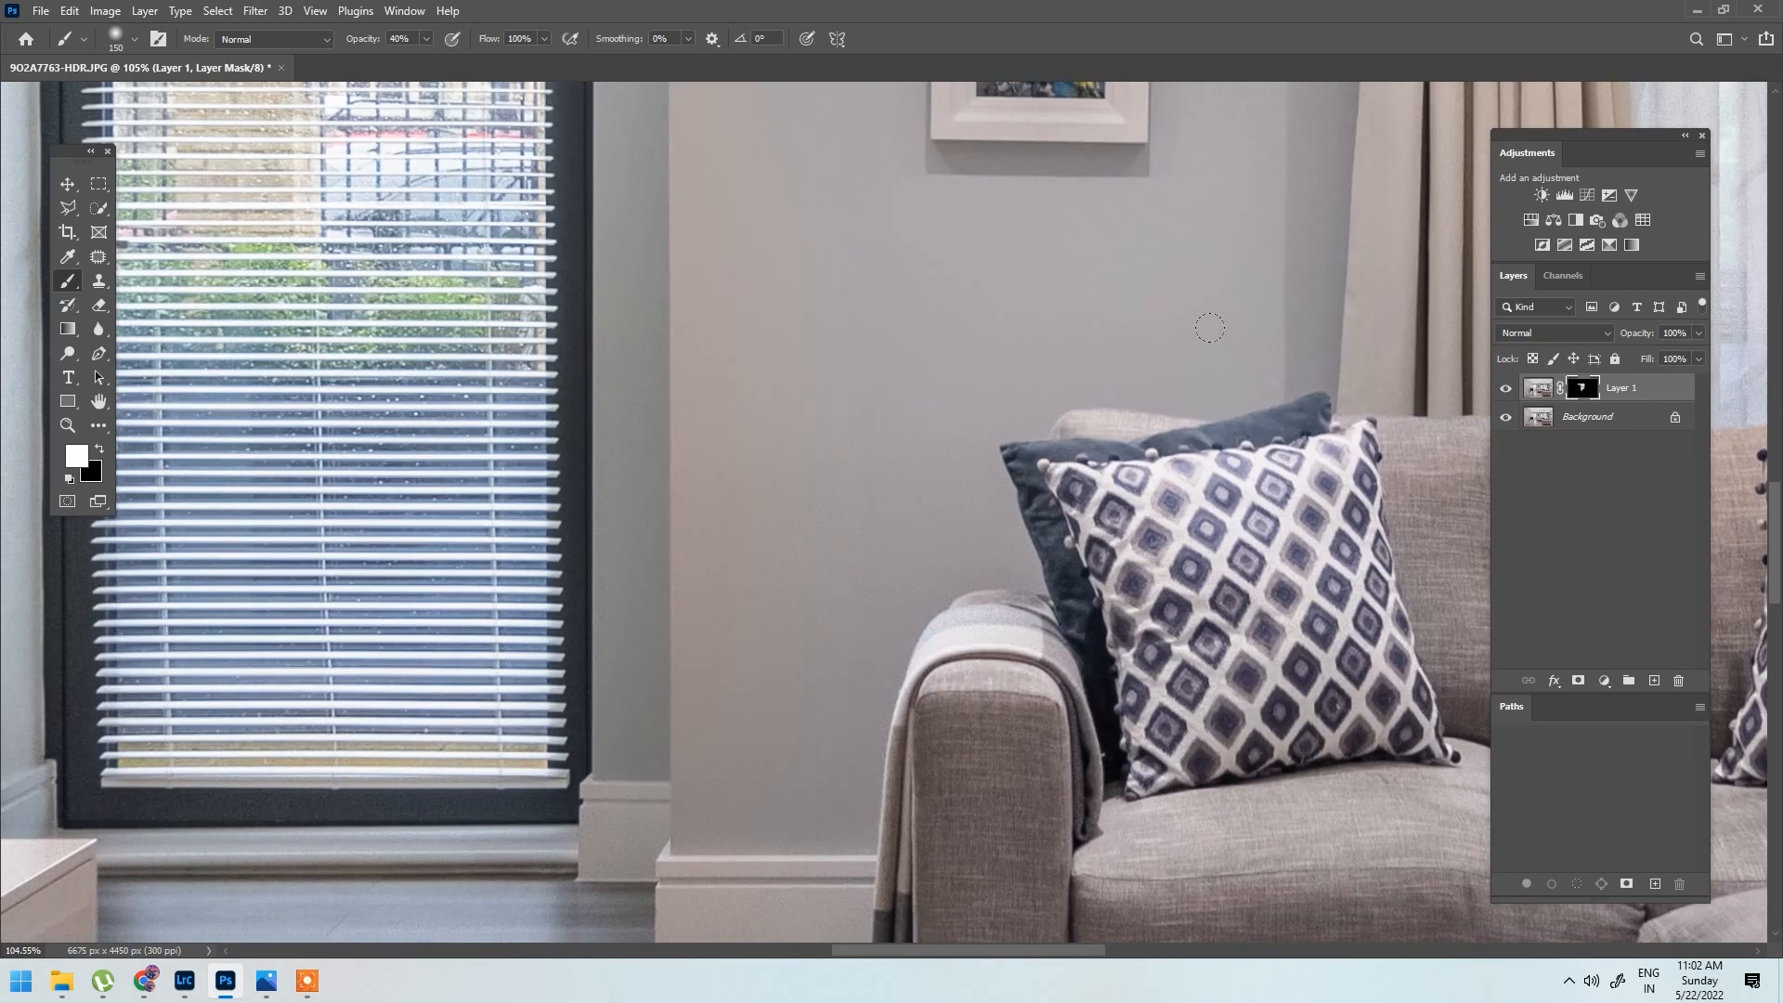
mouse_move(1051, 267)
left_mouse_down()
mouse_move(1071, 310)
mouse_move(1626, 345)
left_mouse_up()
key("bracketleft")
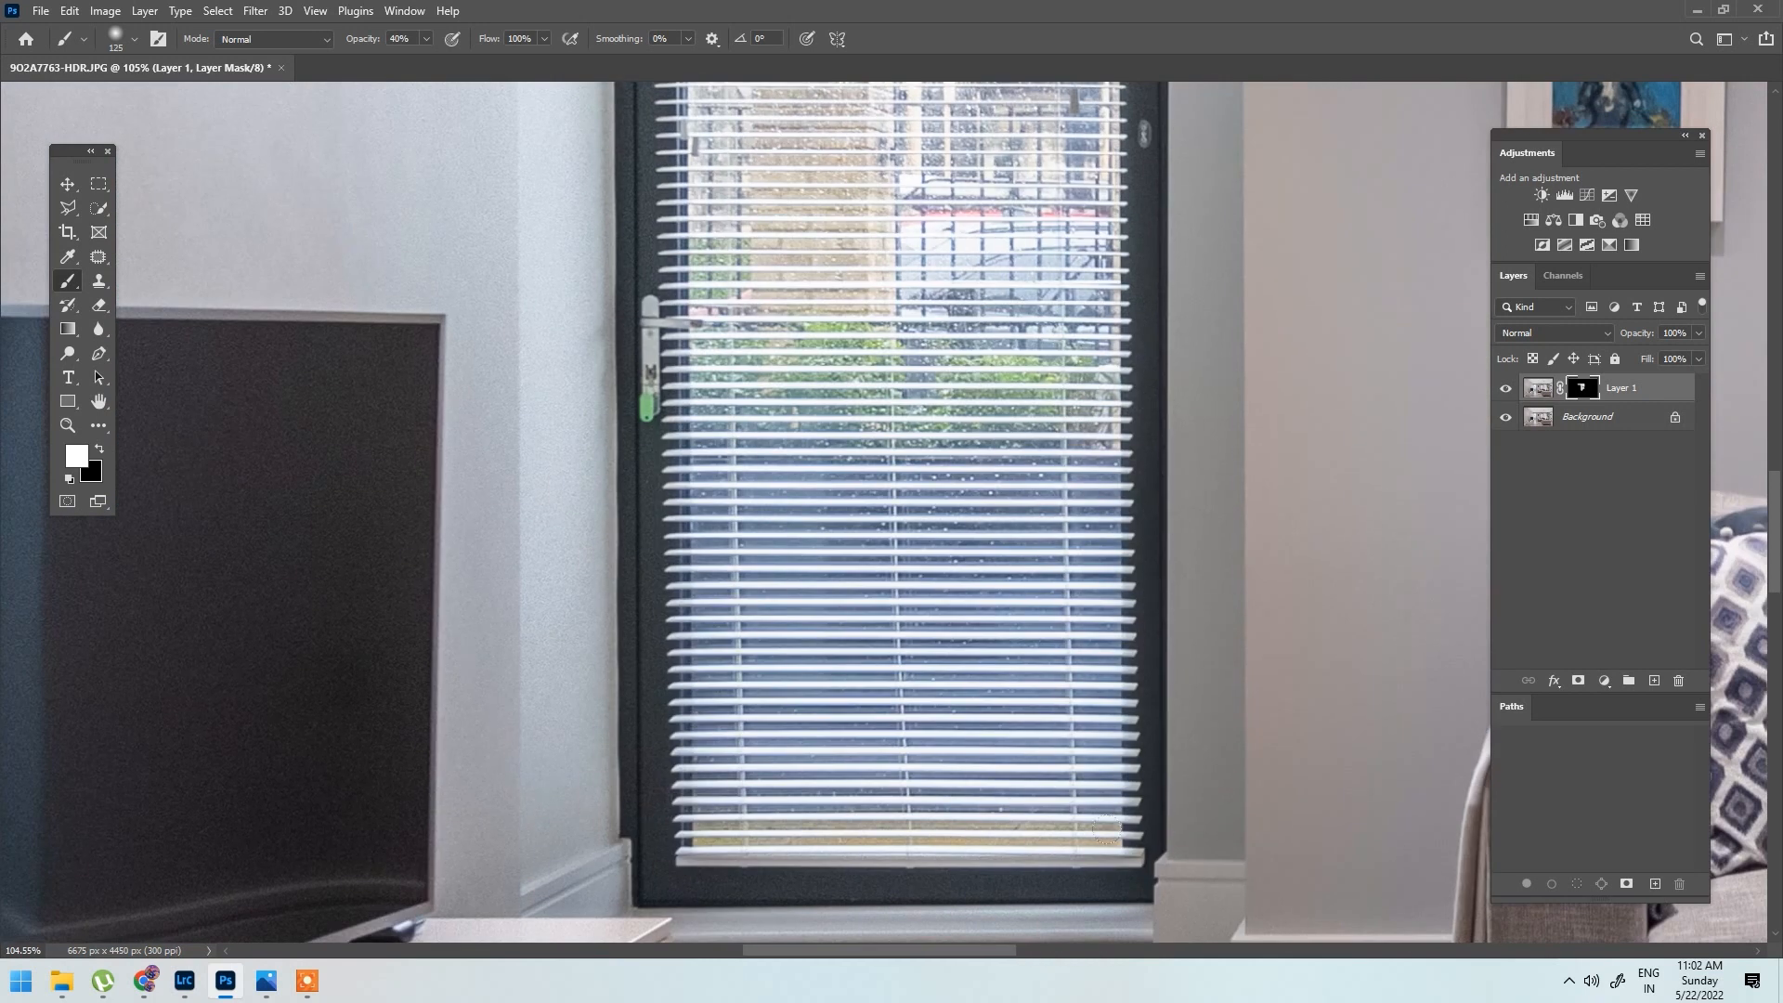
Step: Paint the mask along the narrow door recess next to the TV wall with a 125 to 200 px brush
left_click_drag(614, 246, 662, 570)
key("bracketright")
left_click_drag(674, 151, 694, 439)
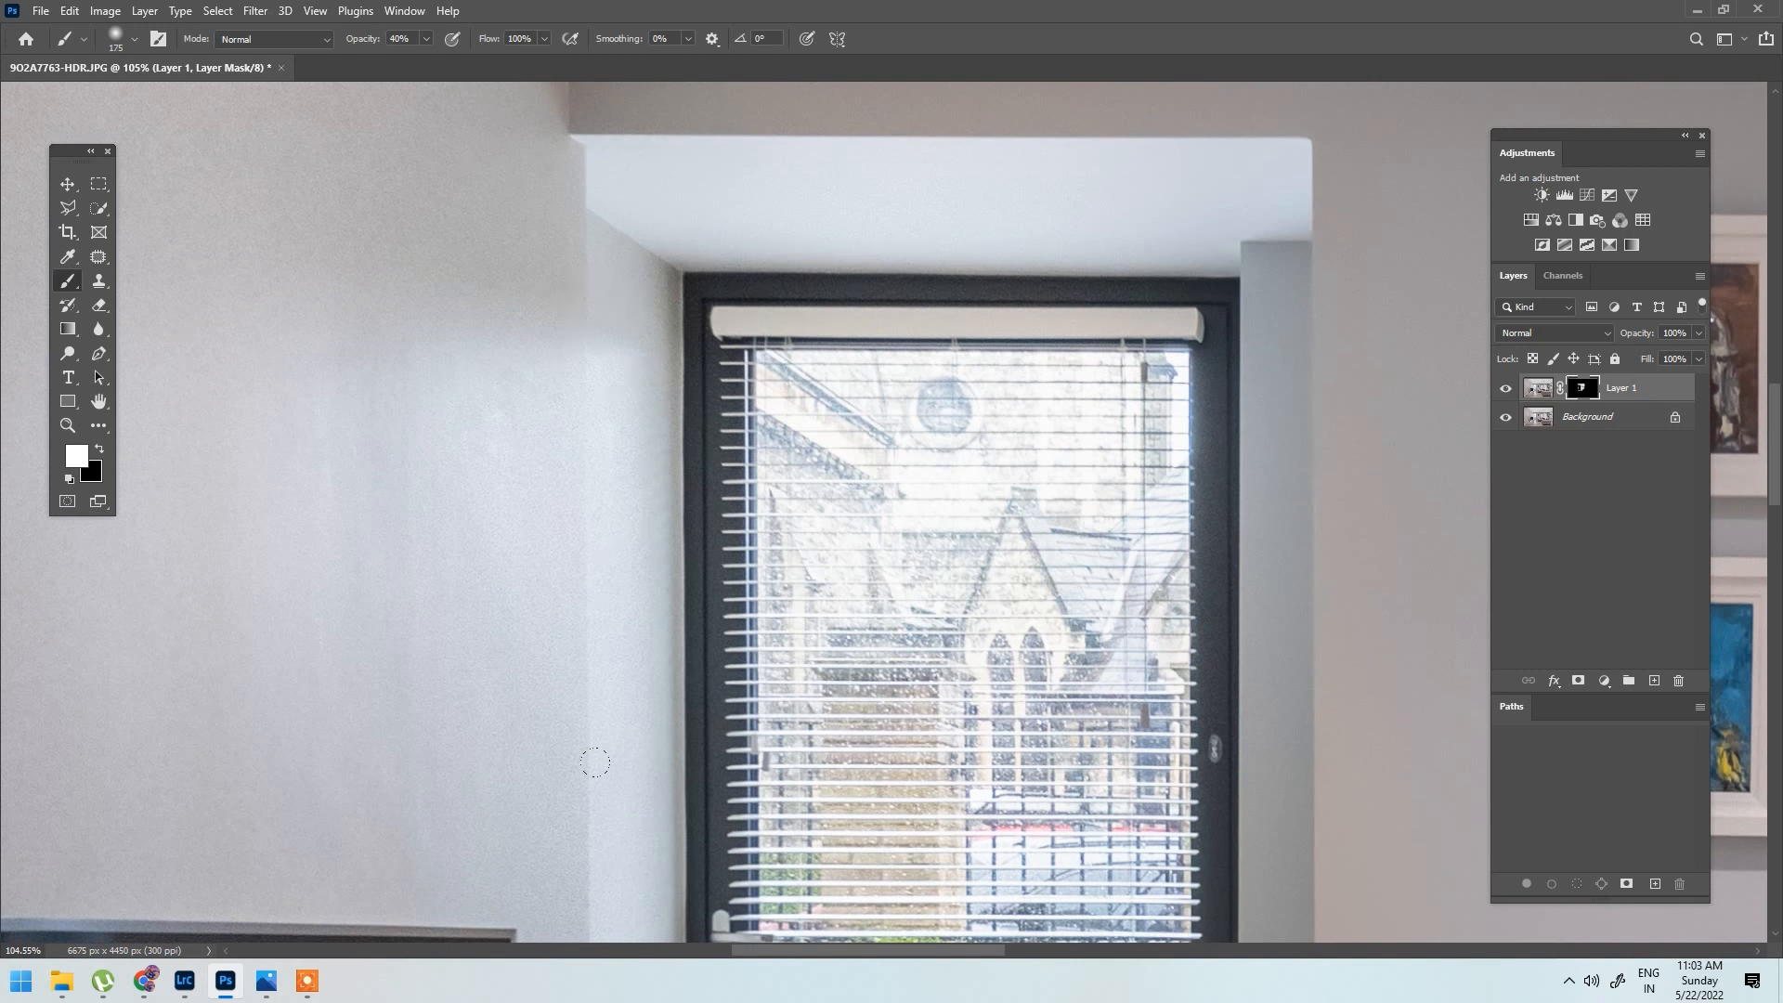
scroll(673, 822, "down", 2)
left_click_drag(677, 816, 622, 373)
key("bracketright")
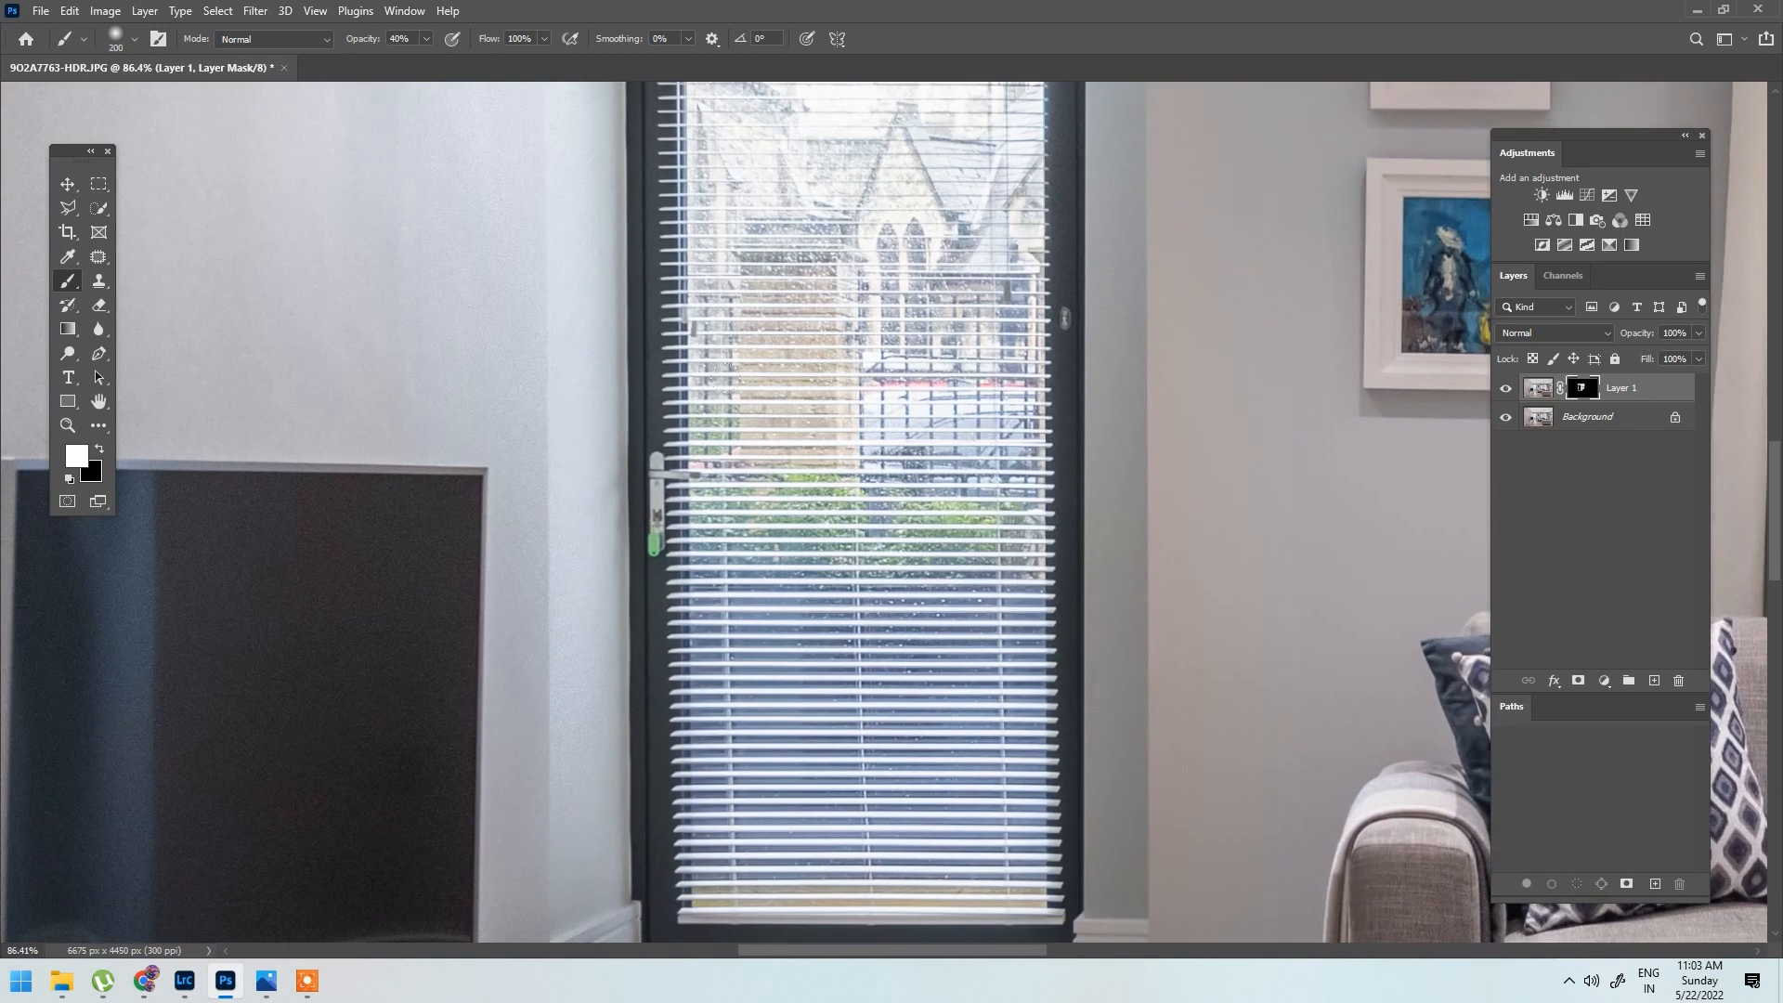
Step: Enlarge the brush and paint the noise reduction onto the mask across the TV wall
scroll(651, 282, "down", 4)
key("bracketright")
key("bracketright")
key("bracketright")
mouse_move(411, 534)
left_mouse_down()
mouse_move(370, 625)
mouse_move(409, 534)
left_mouse_up()
scroll(514, 770, "down", 2)
left_click_drag(517, 789, 630, 516)
scroll(631, 673, "up", 4)
left_click_drag(247, 823, 628, 661)
scroll(693, 556, "down", 2)
Step: Paint the noise reduction onto the mask along the wall and ceiling edge above the framed pictures with a 500 px brush
left_click_drag(1393, 139, 486, 604)
scroll(486, 604, "up", 3)
left_click_drag(746, 238, 710, 866)
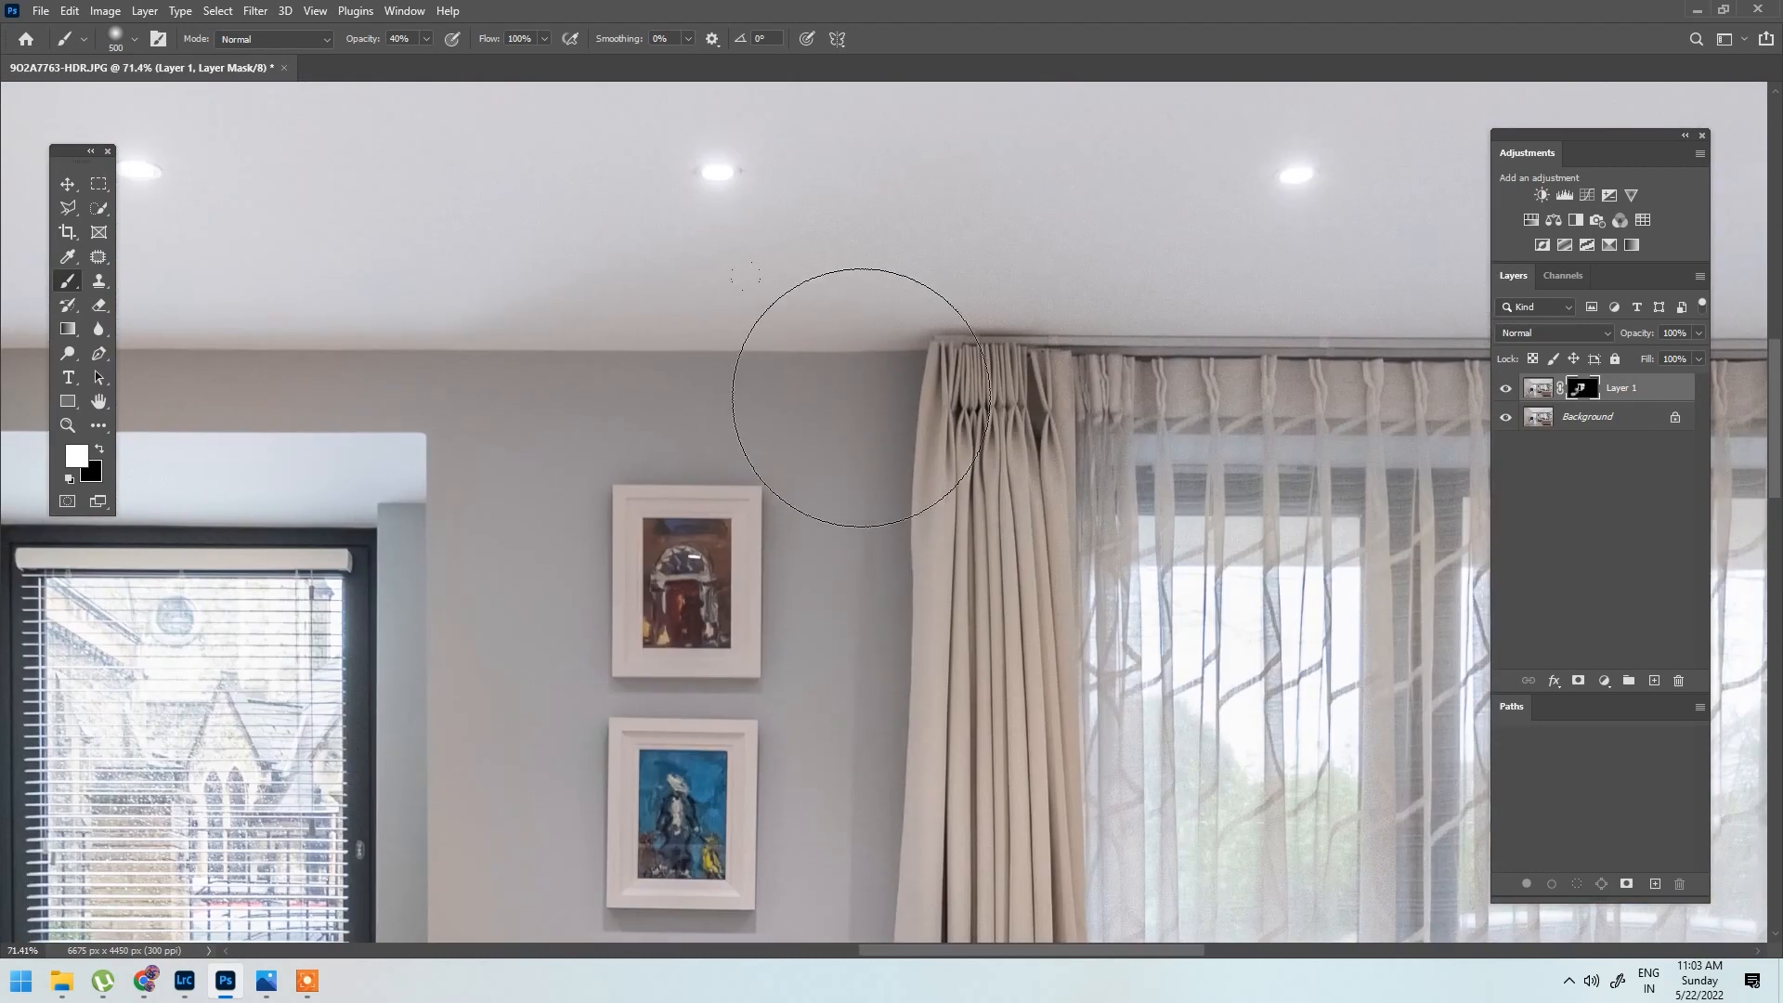
left_click_drag(1305, 418, 477, 597)
left_click_drag(642, 458, 675, 596)
Step: Enlarge the brush to about 1000 px and paint the noise reduction onto the mask across the ceiling
scroll(675, 596, "down", 4)
left_click_drag(369, 320, 1605, 370)
key("bracketright")
key("bracketright")
key("bracketright")
key("bracketright")
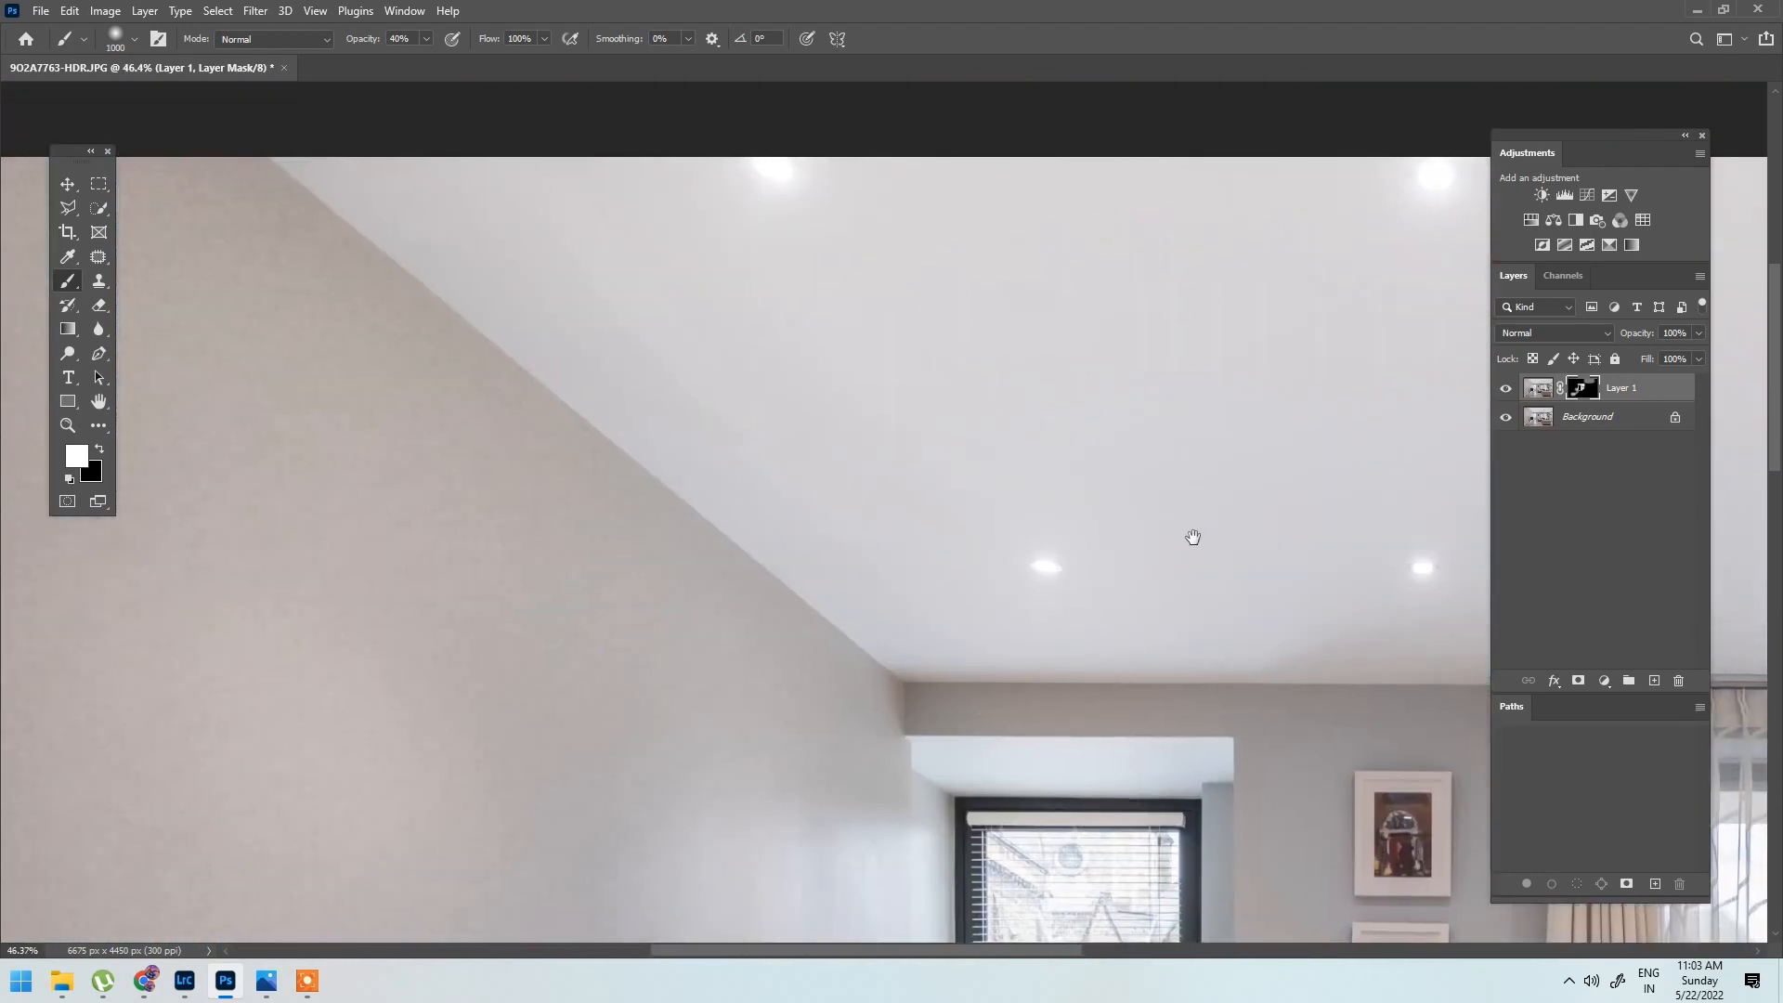
left_click_drag(1235, 537, 418, 437)
left_click_drag(1083, 450, 266, 366)
Step: Reduce the brush to about 250 px and paint the mask on the side wall between the curtain, flowers and floral painting
key("bracketleft")
key("bracketleft")
key("bracketleft")
key("bracketleft")
key("bracketleft")
key("bracketleft")
mouse_move(859, 870)
left_mouse_down()
mouse_move(724, 502)
mouse_move(691, 490)
left_mouse_up()
scroll(615, 497, "up", 3)
key("bracketleft")
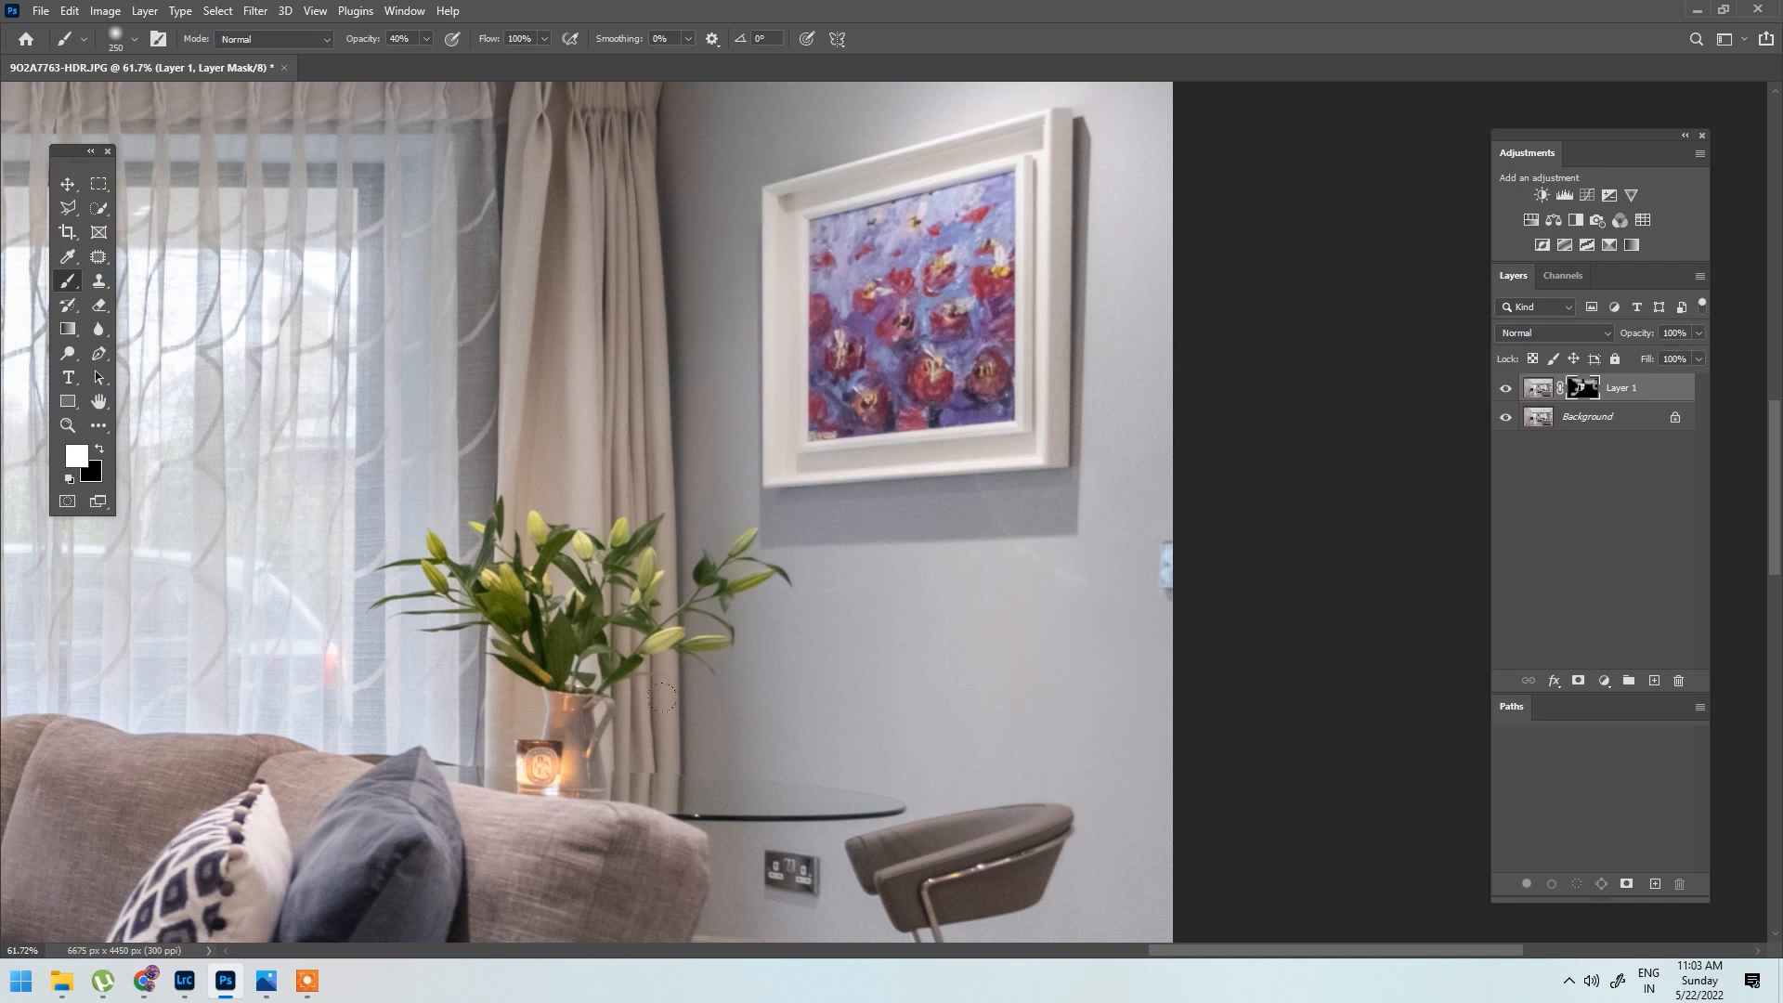
Step: Paint the mask over the side wall around the floral painting with a brush of up to 600 px
key("bracketright")
key("bracketright")
scroll(1178, 107, "down", 3)
left_click_drag(1048, 390, 1069, 209)
scroll(984, 534, "up", 3)
key("bracketleft")
scroll(1253, 260, "down", 3)
left_click_drag(1285, 215, 1313, 775)
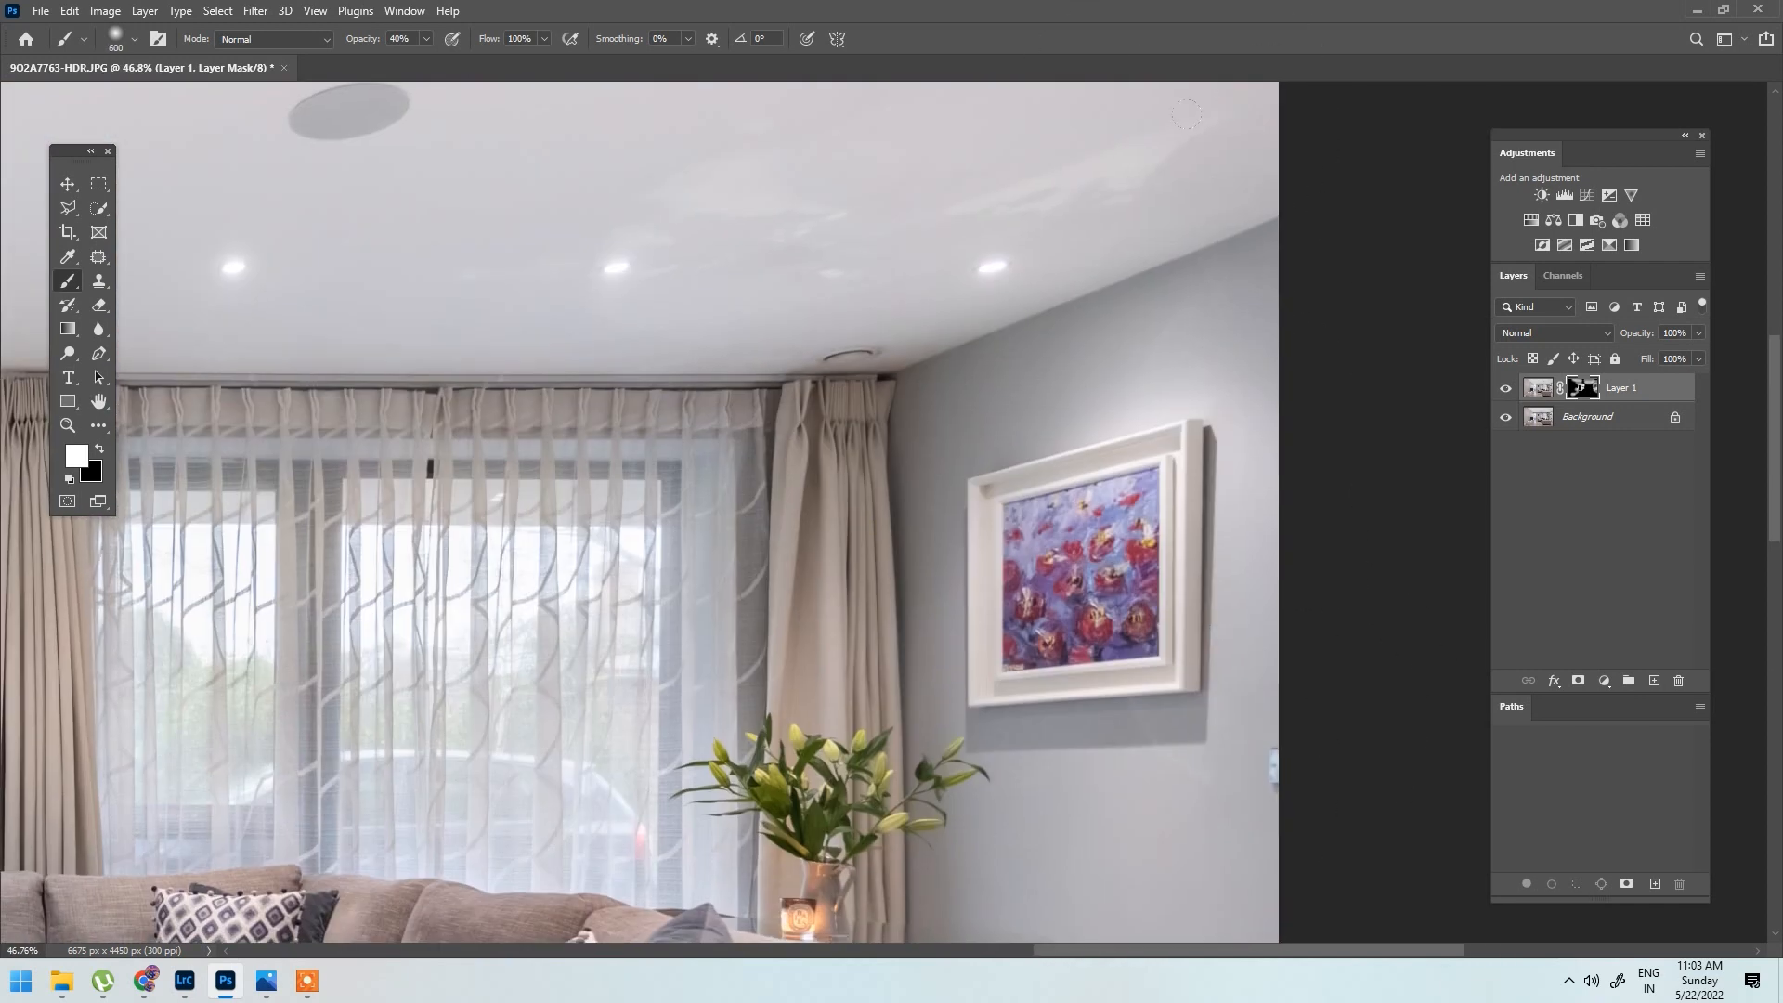
Step: Paint the noise reduction onto the mask over the ceiling above the window with an 800 px brush
scroll(814, 318, "down", 3)
left_click_drag(826, 362, 1130, 223)
scroll(1131, 780, "up", 3)
scroll(994, 645, "down", 4)
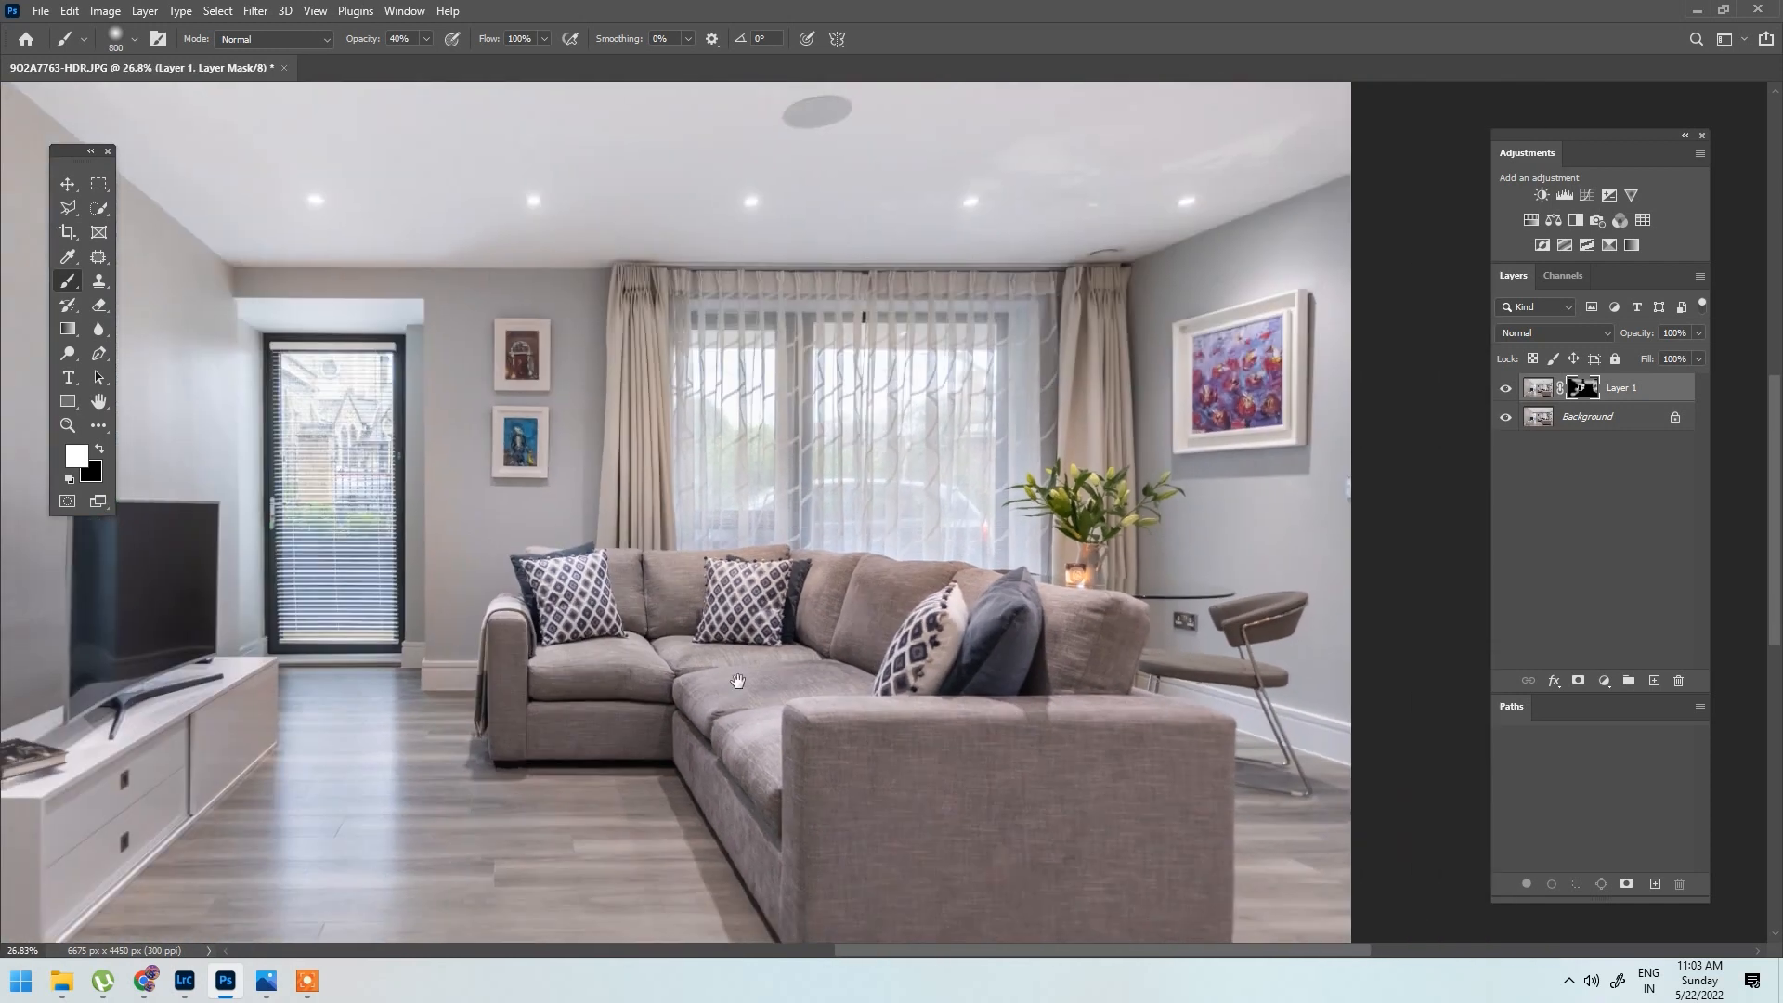
left_click_drag(993, 644, 1298, 897)
key("bracketright")
key("bracketright")
Step: Compare the walls and ceiling with the noise reduction layer hidden and shown, both close up and at a wider view
scroll(826, 635, "up", 5)
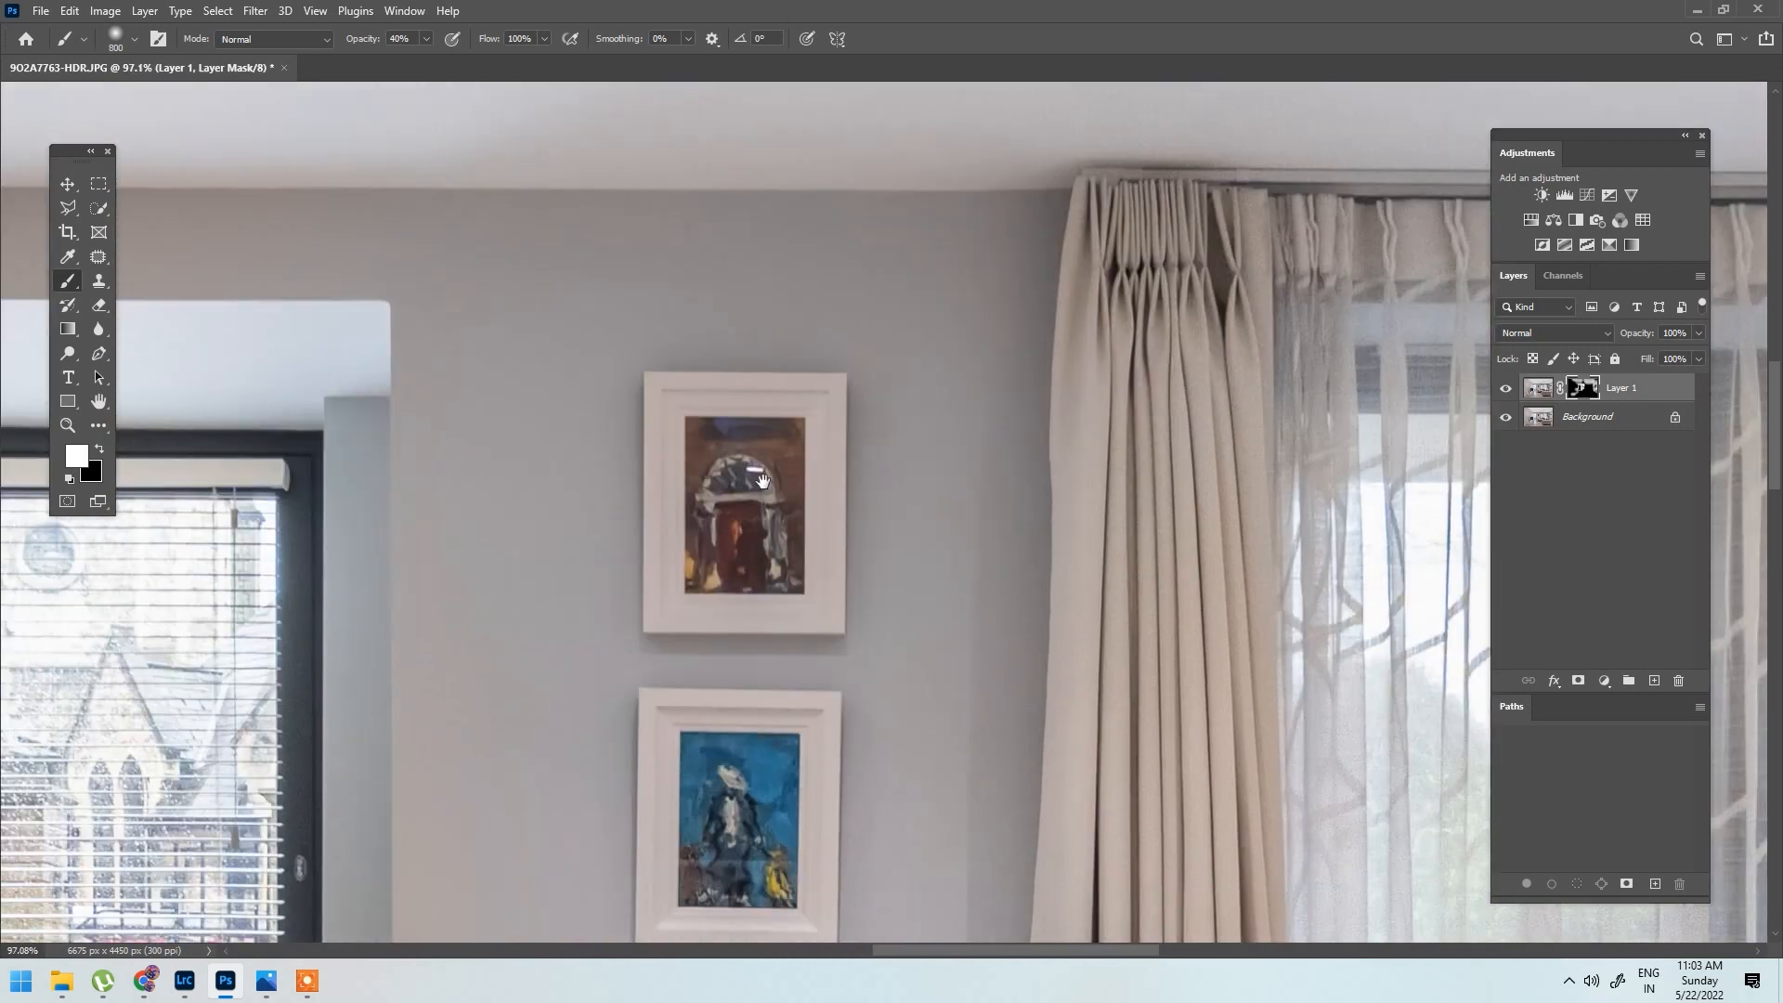
left_click(1506, 394)
scroll(740, 387, "up", 4)
left_click_drag(836, 290, 1116, 700)
left_click(1505, 389)
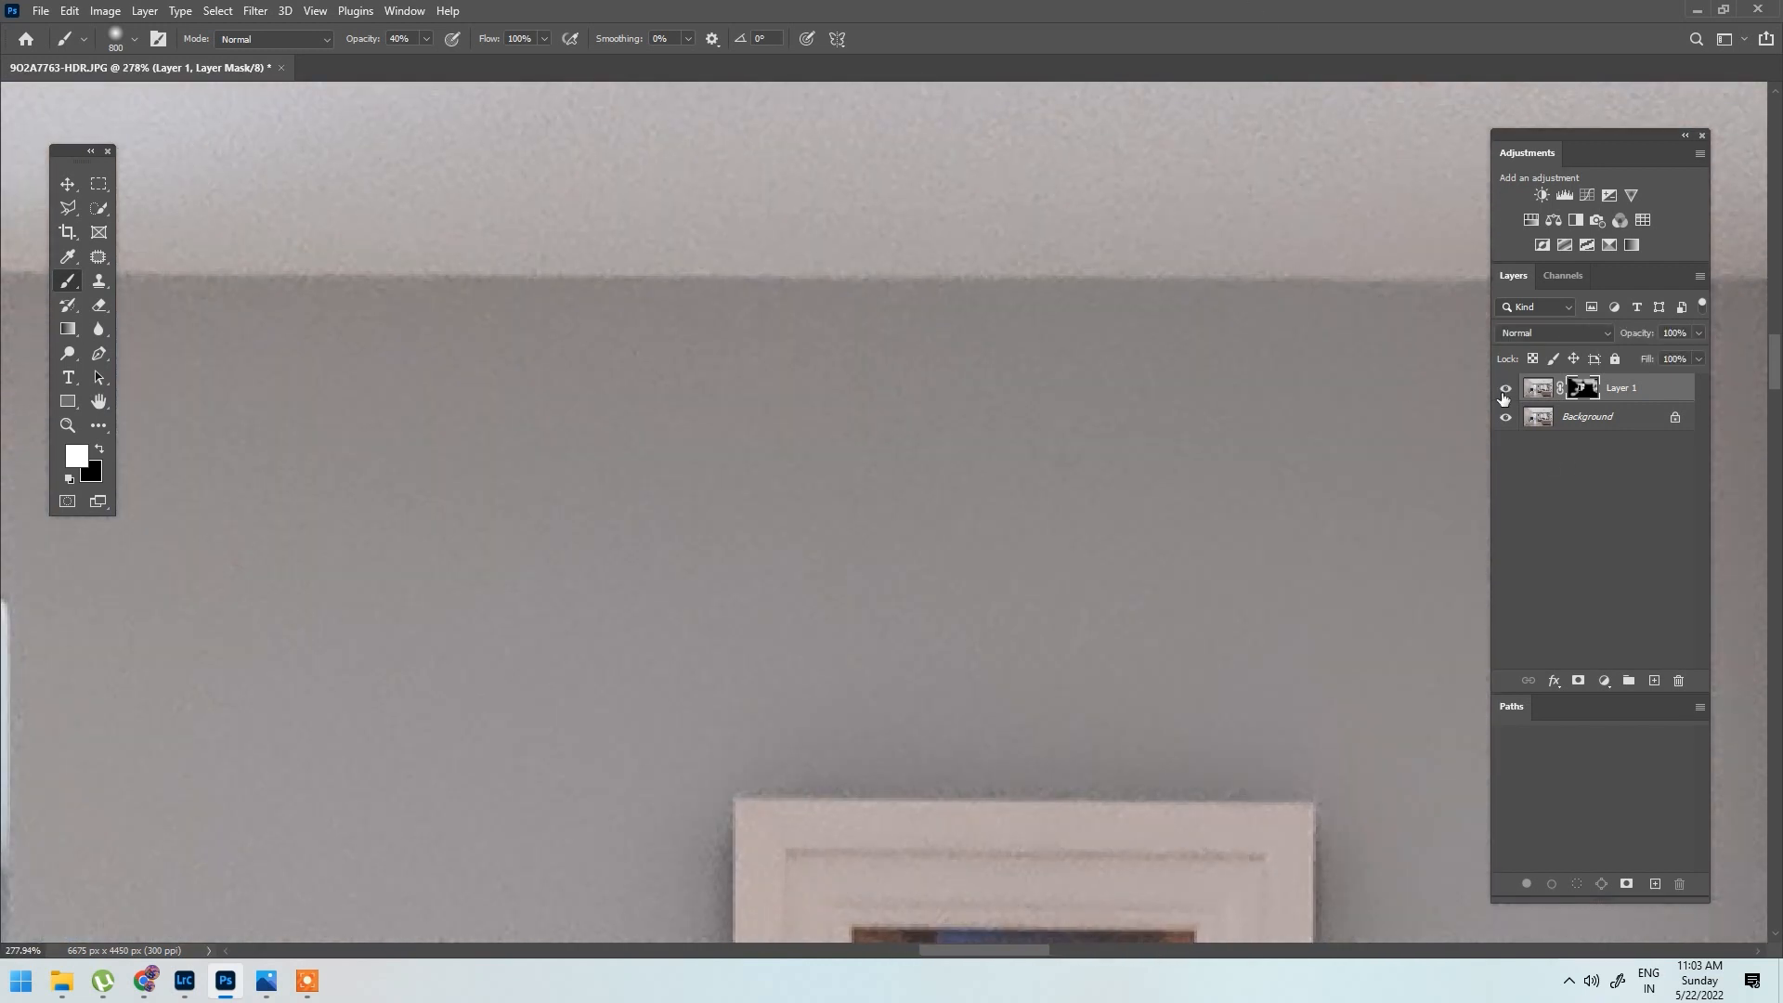
scroll(938, 453, "down", 5)
scroll(932, 451, "down", 3)
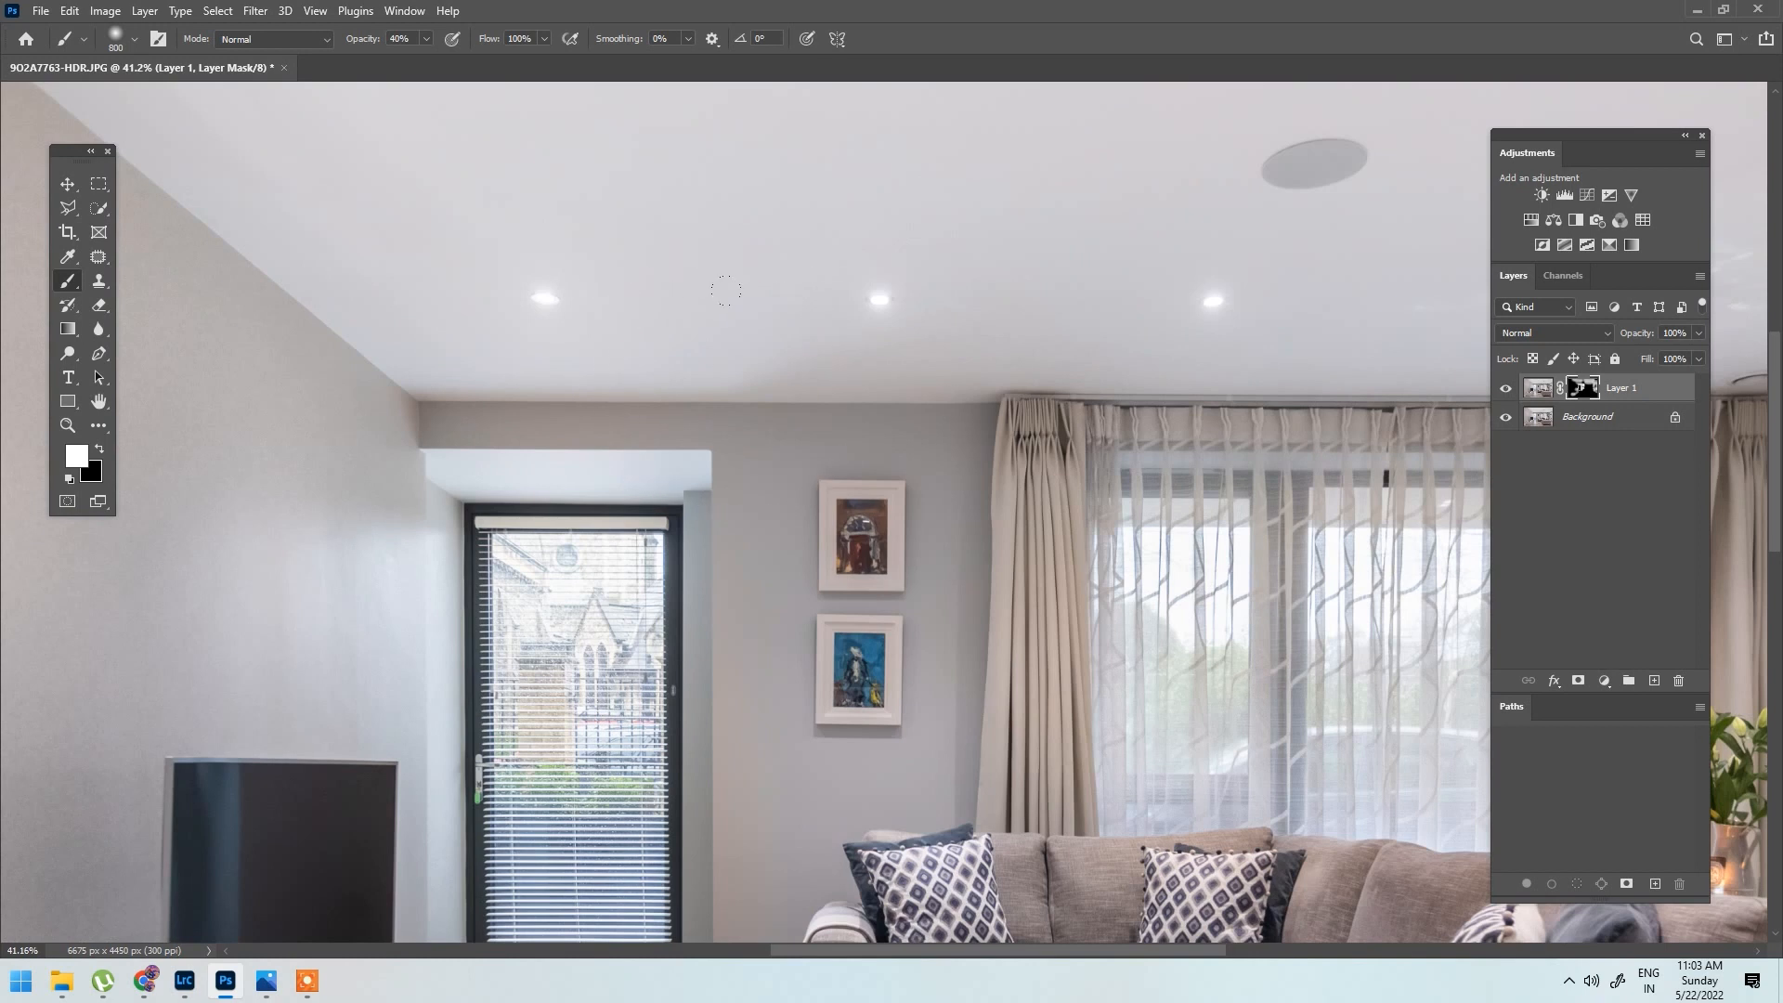
left_click(1506, 390)
left_click(1506, 390)
left_click(1506, 390)
Step: Merge the noise reduction layer into the background and duplicate the merged background
key("ctrl+e")
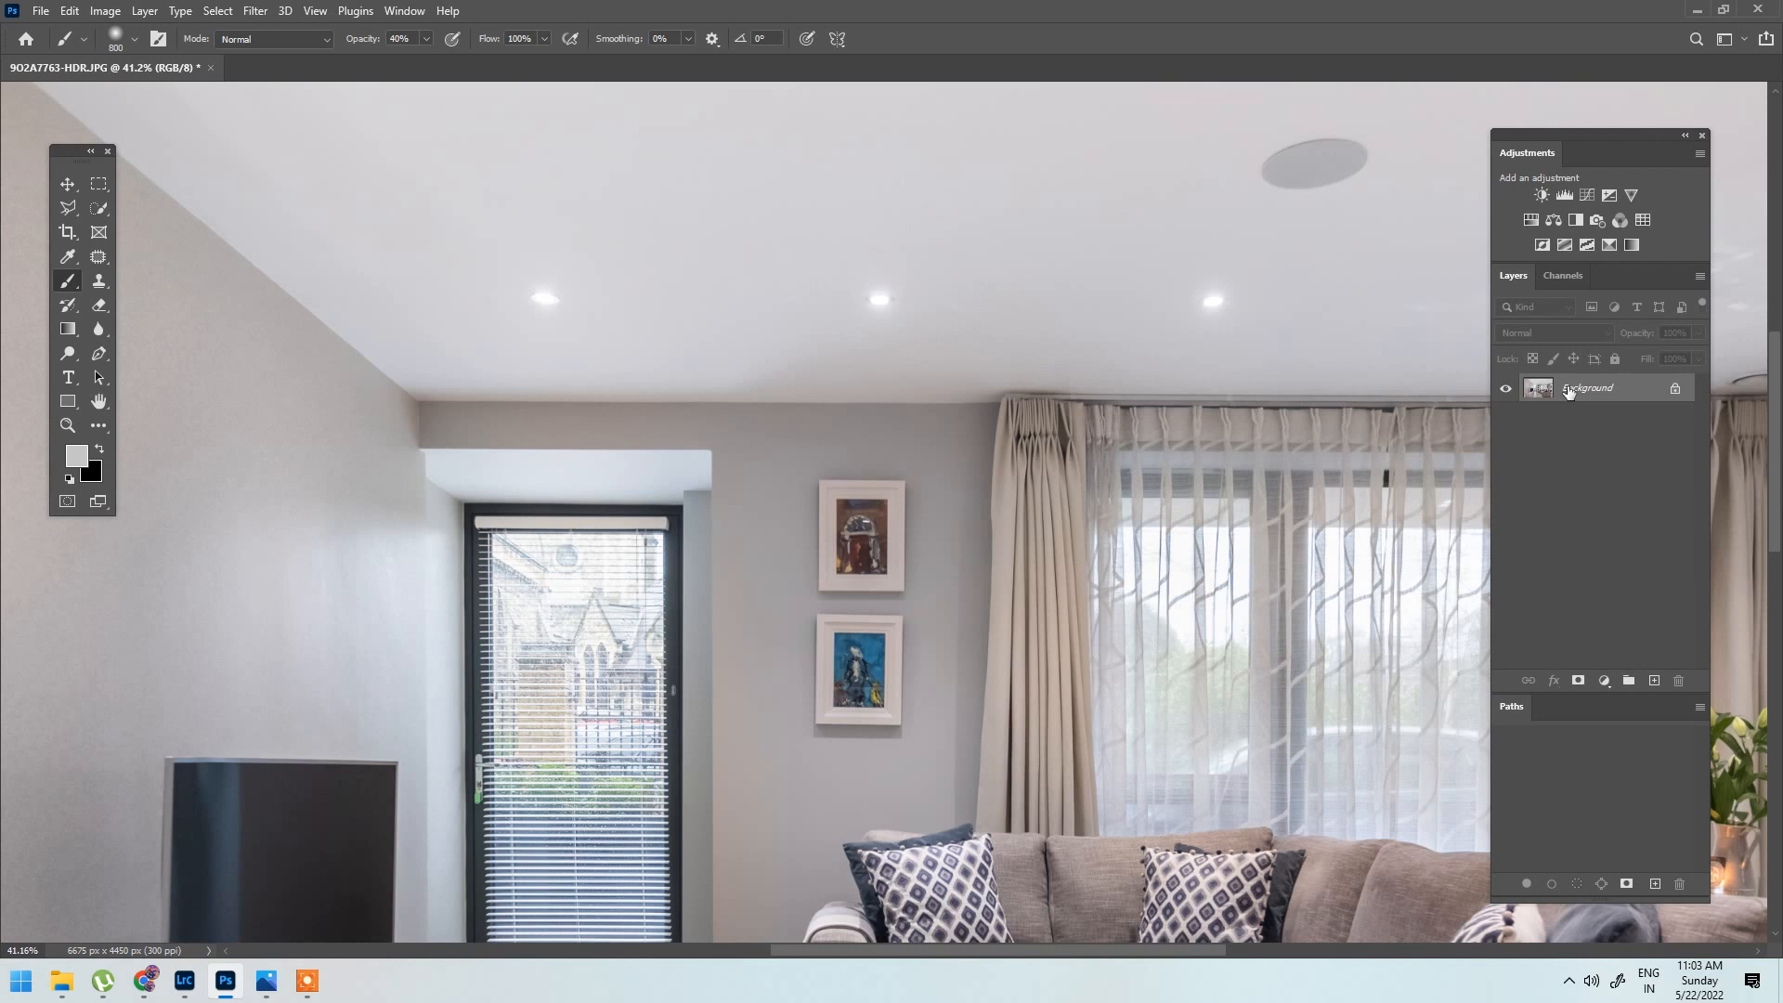
scroll(906, 365, "down", 5)
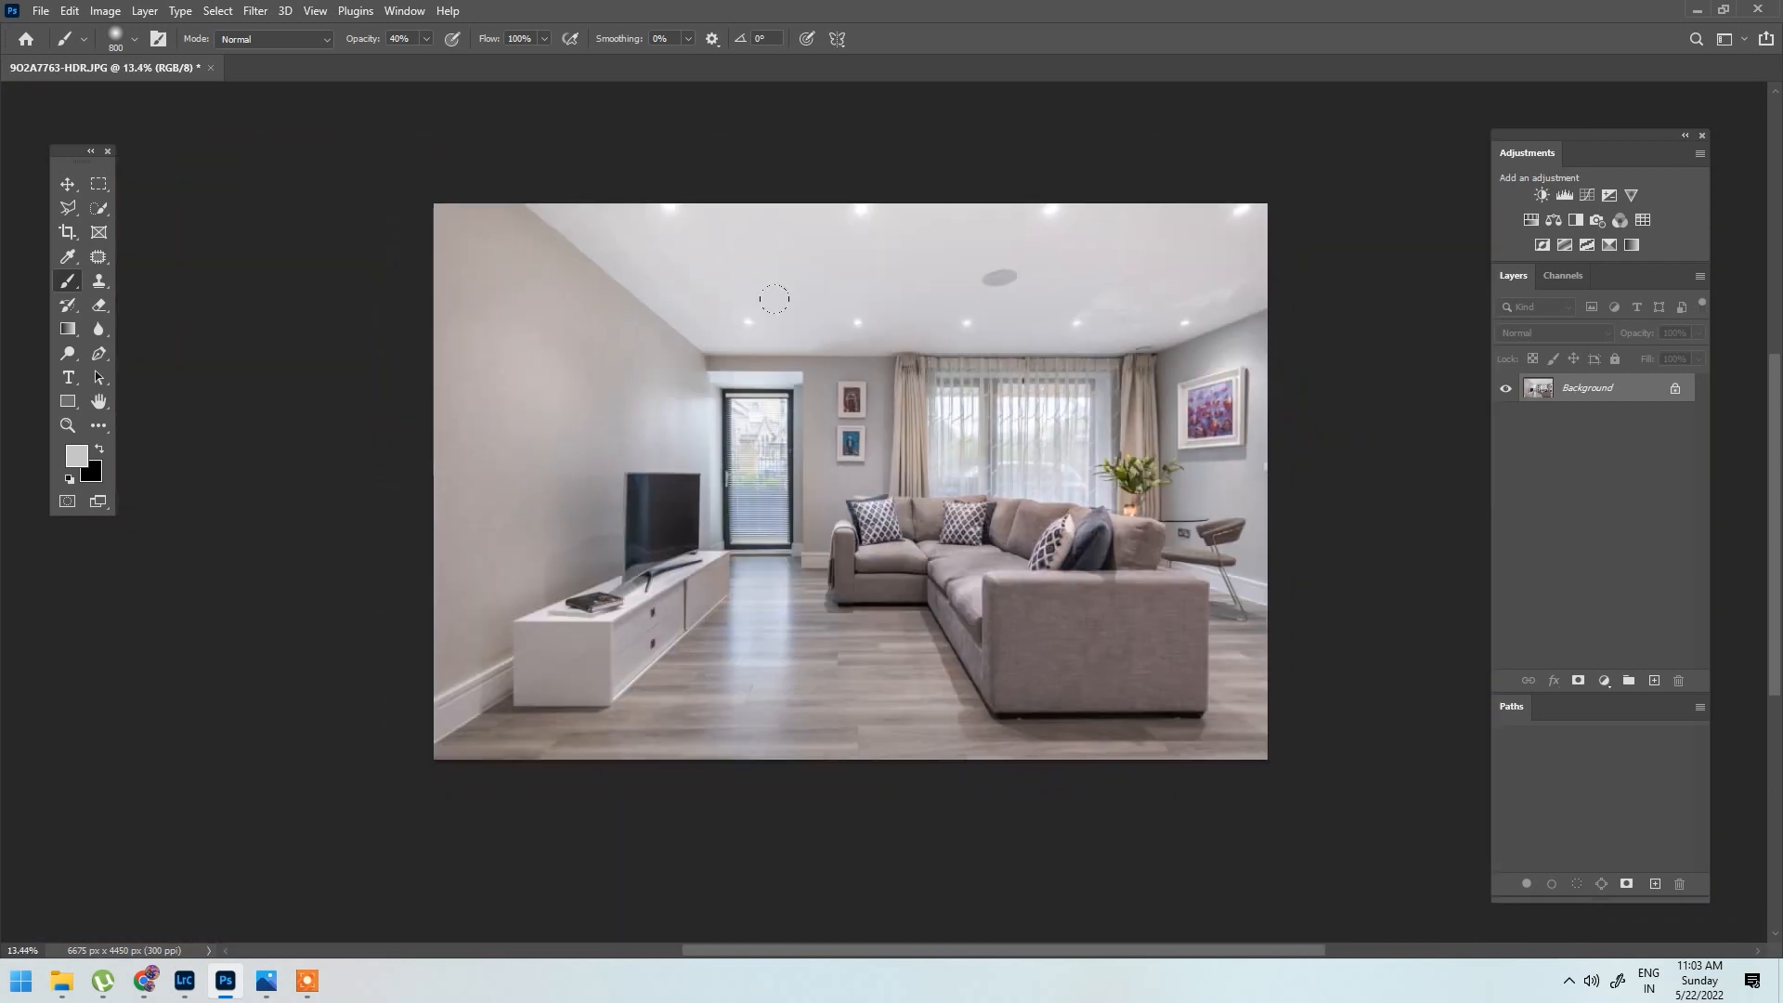
scroll(906, 365, "up", 1)
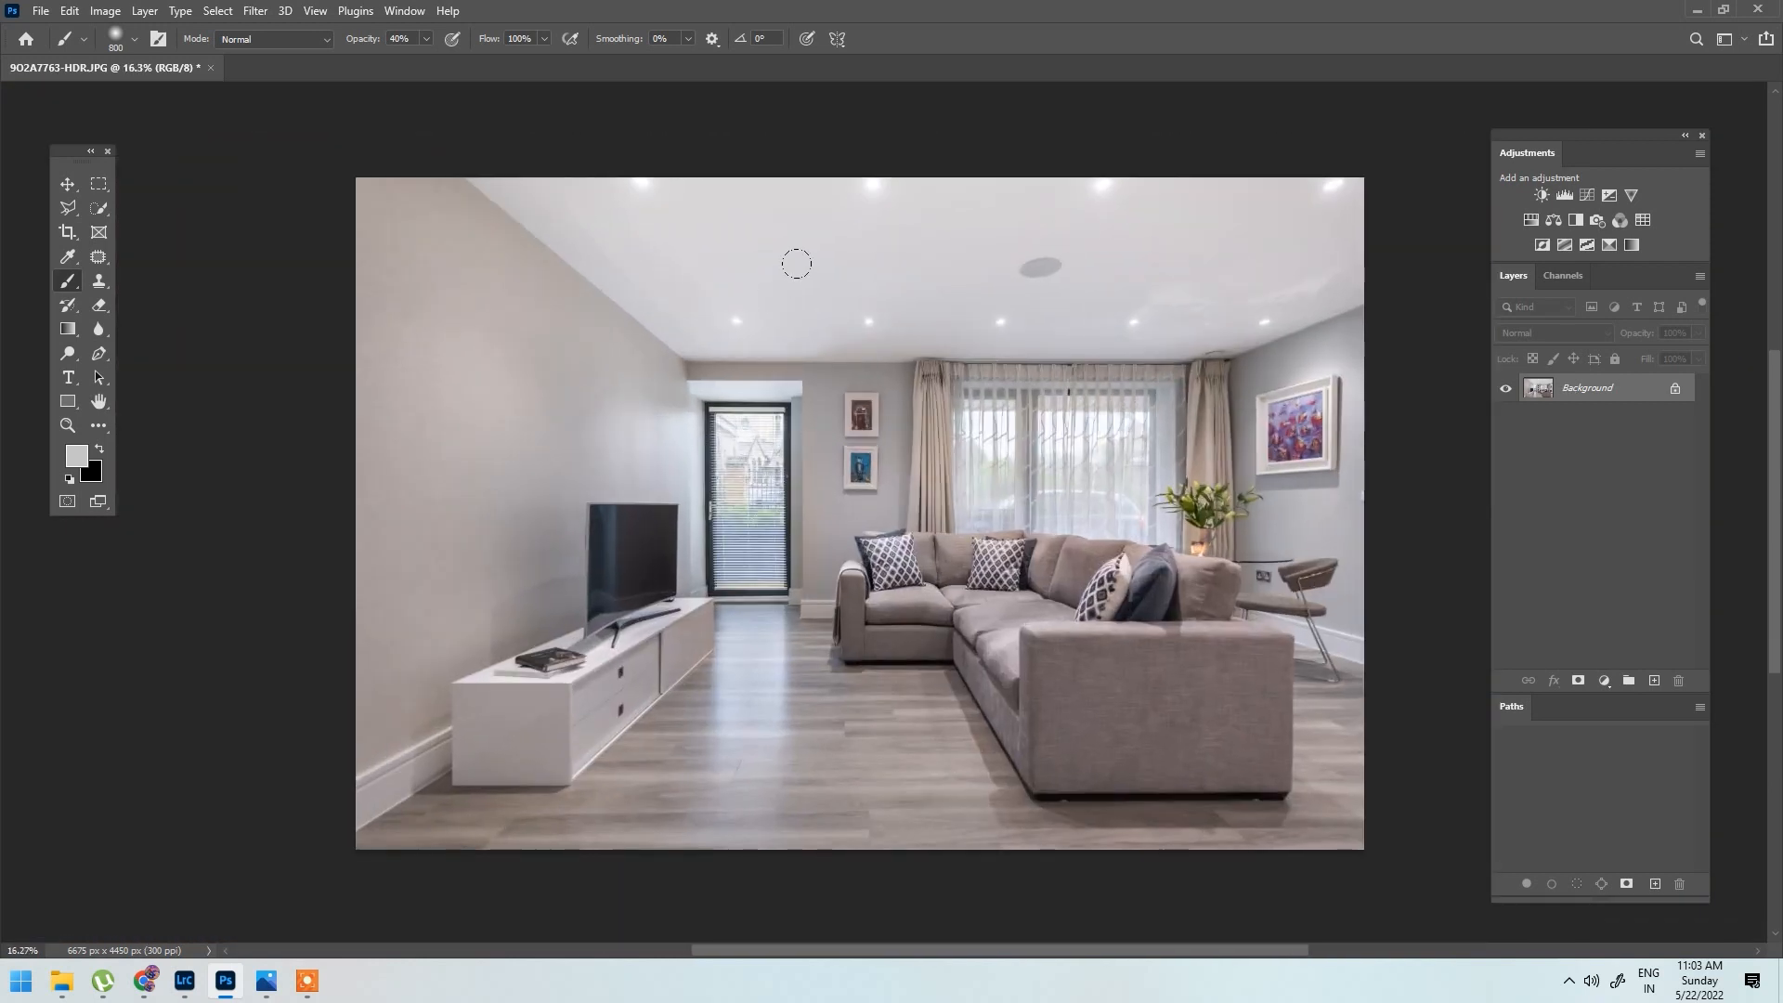
key("ctrl+j")
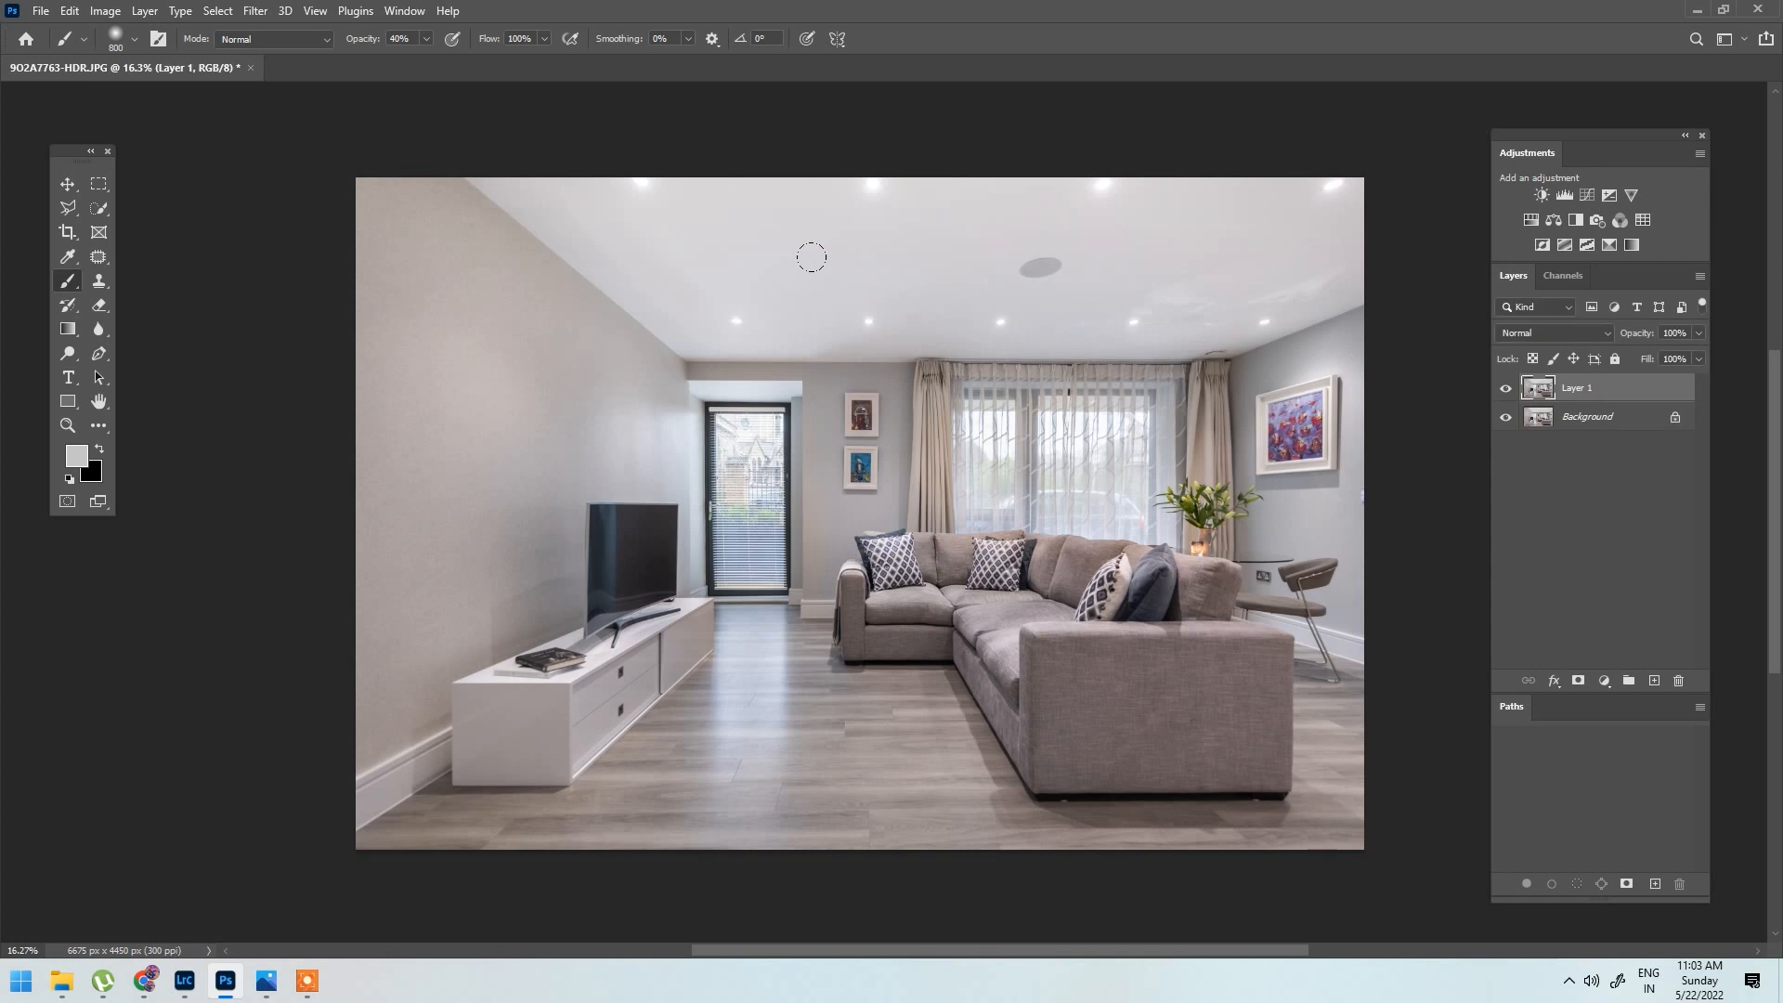
Step: Apply Unsharp Mask to the duplicate layer with amount 160%, radius 2.0 pixels and threshold 0
left_click(256, 10)
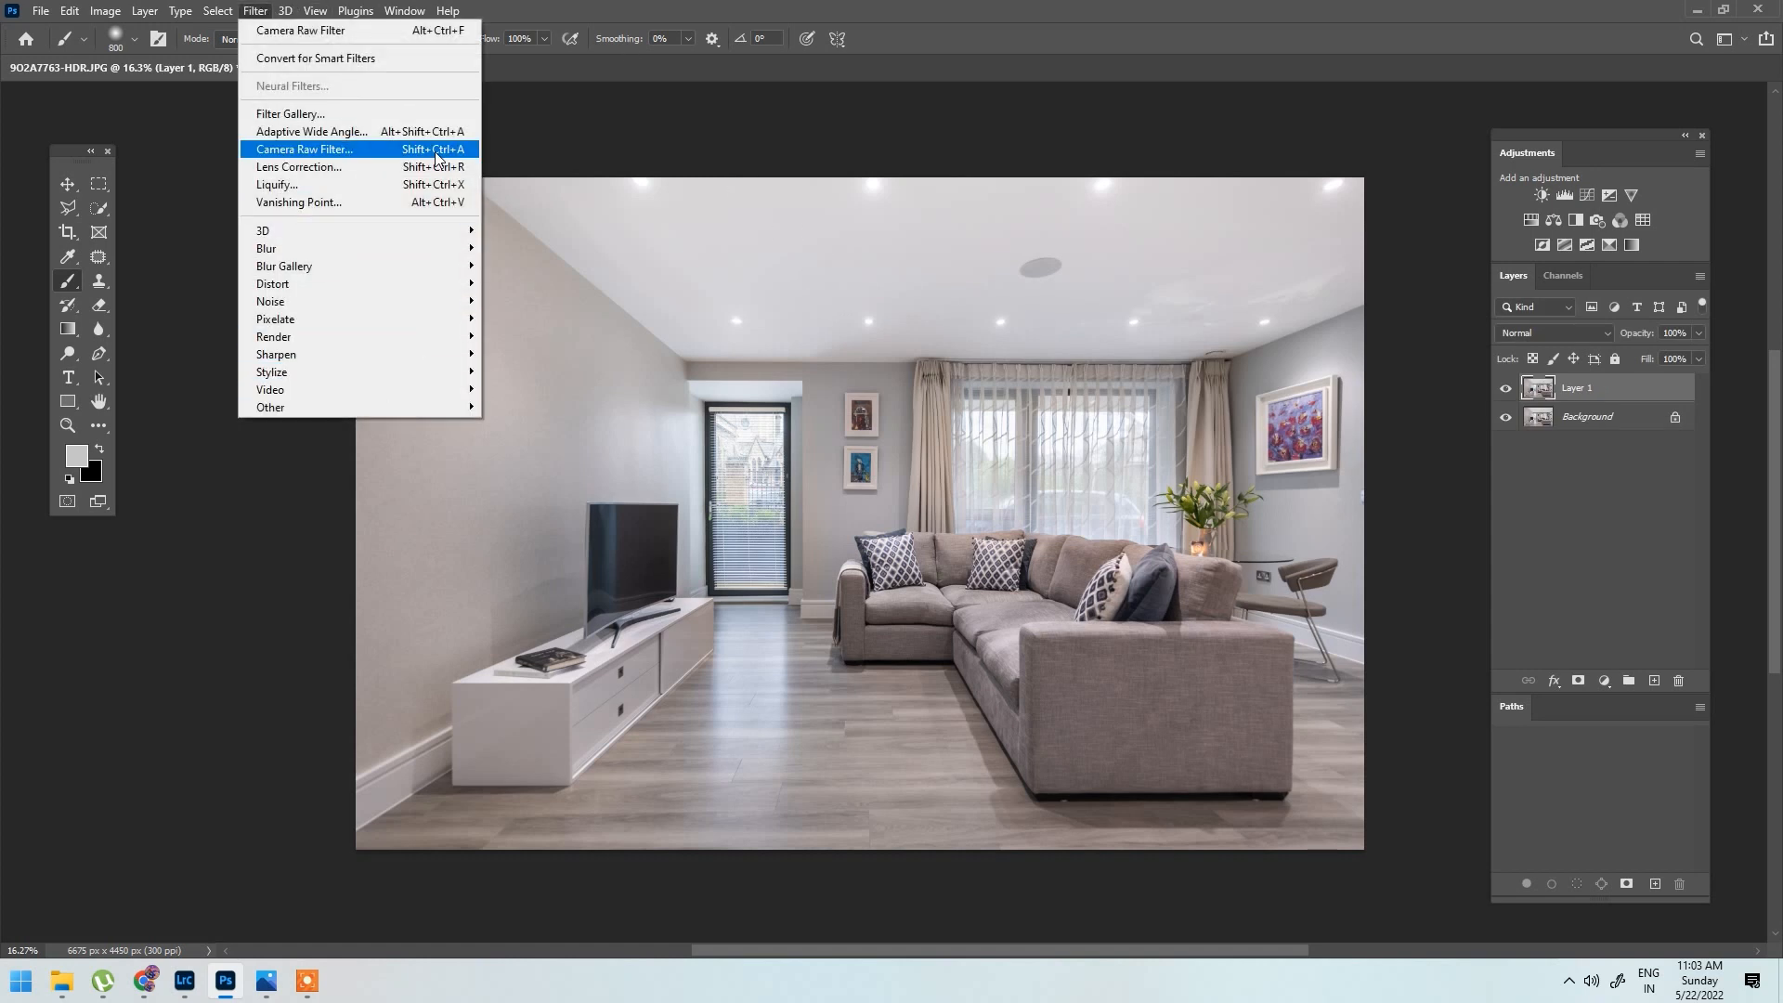
mouse_move(427, 354)
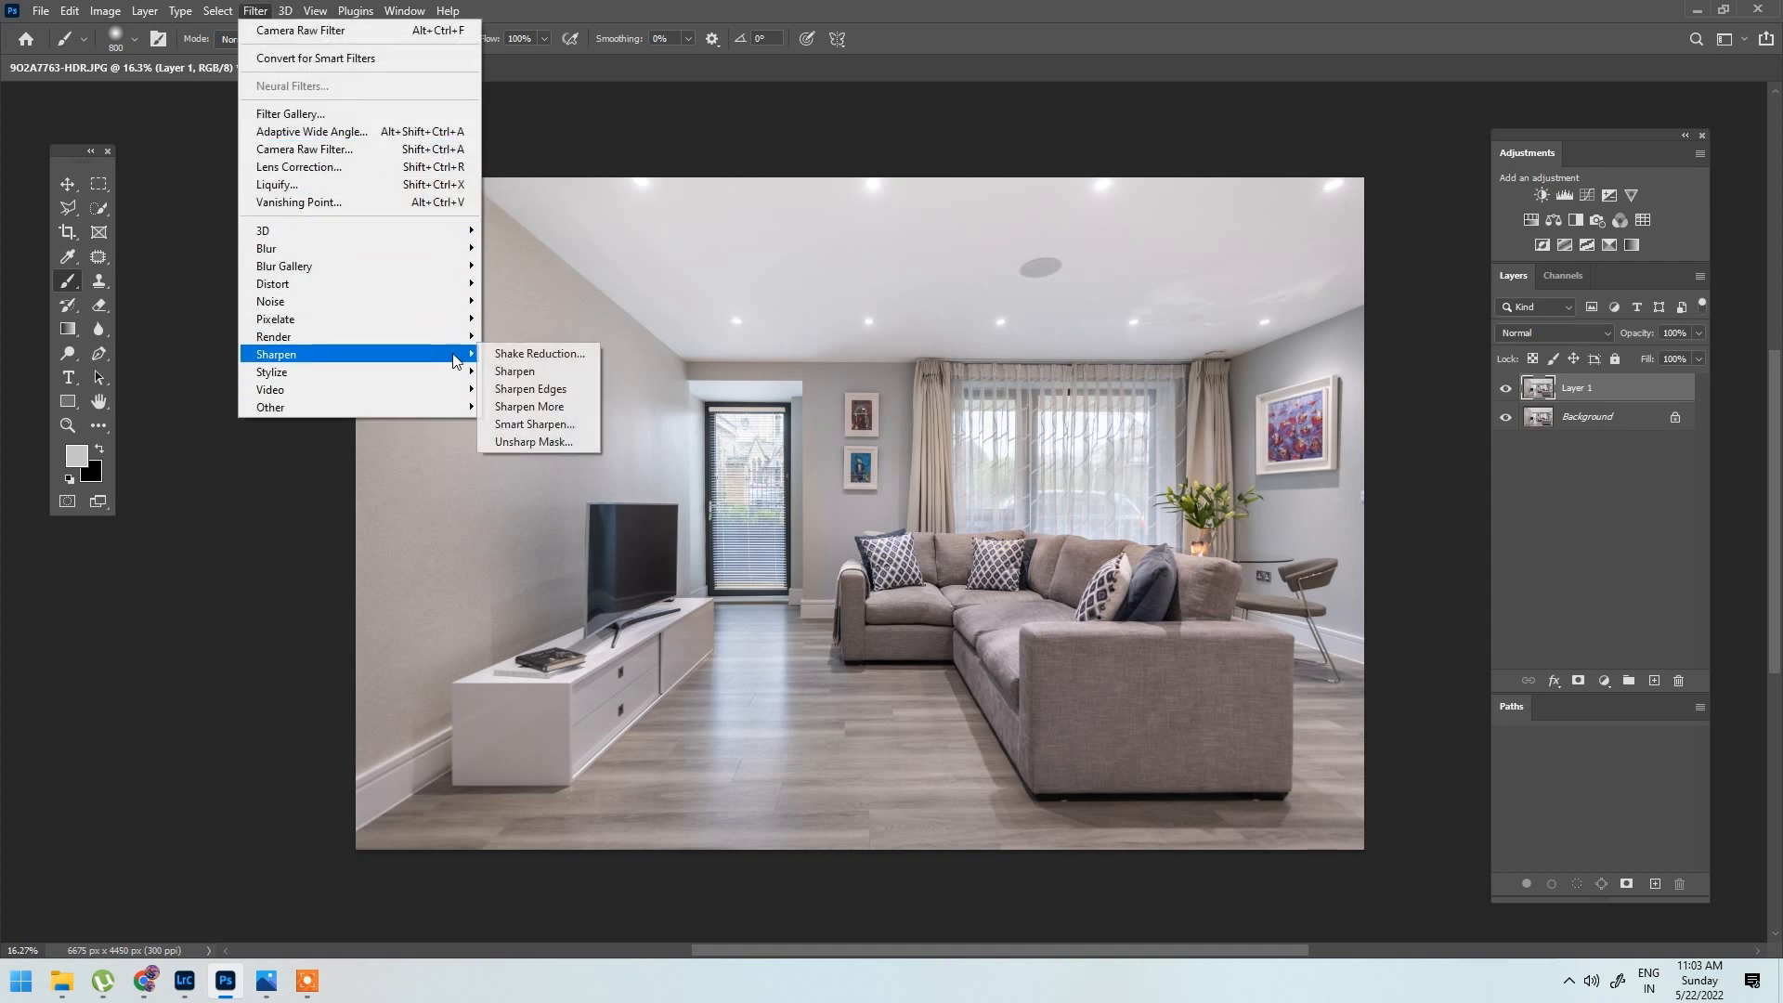
left_click(559, 444)
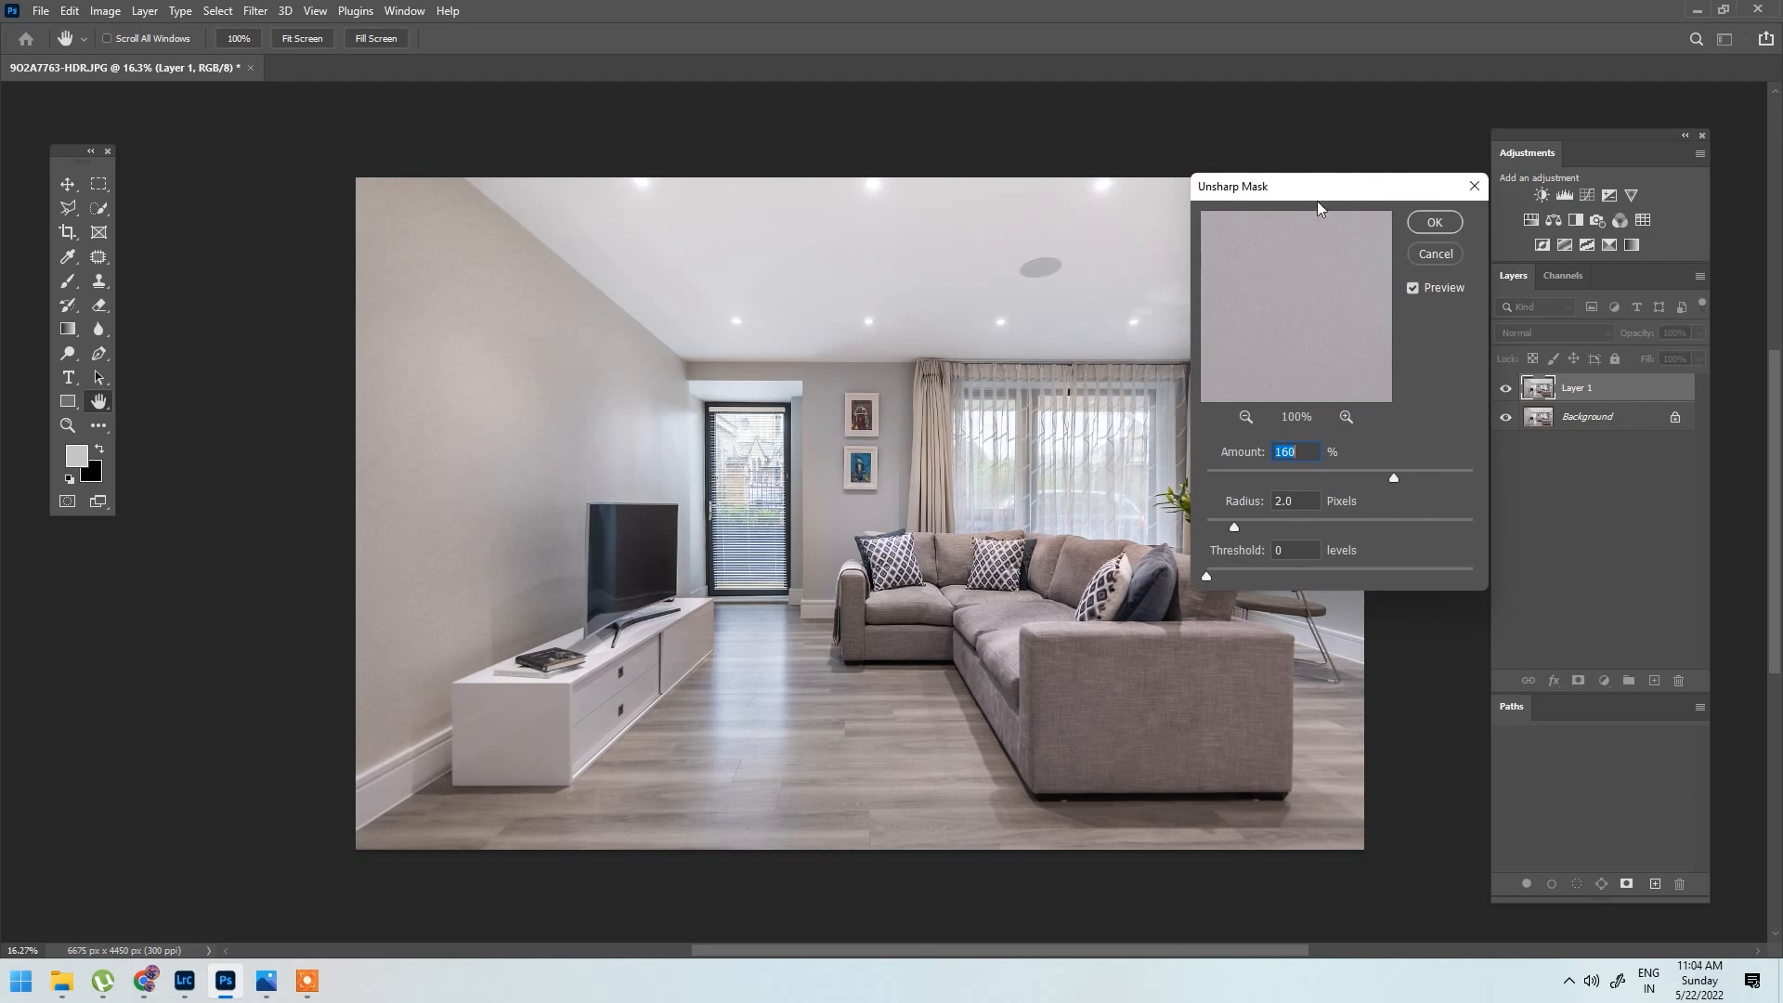
left_click_drag(1317, 210, 1234, 236)
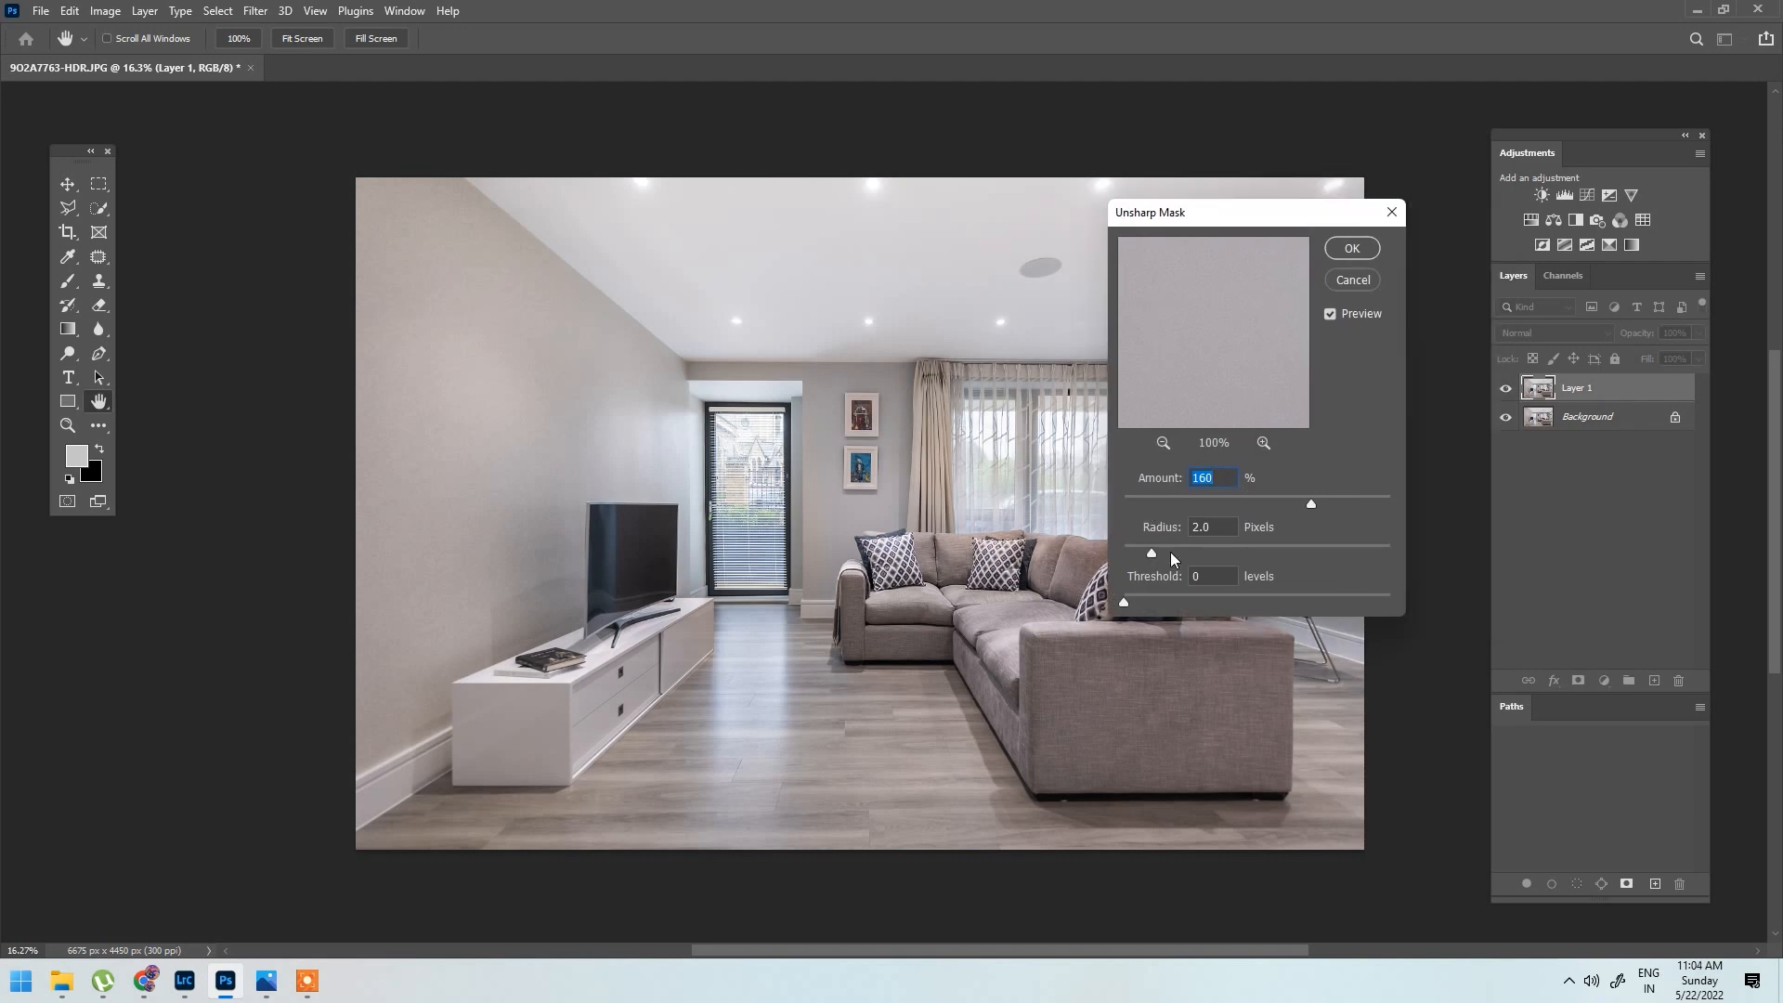
left_click(1347, 248)
Step: Compare the door, pictures and curtains with the sharpened layer hidden and shown
key("b")
scroll(823, 369, "up", 1)
scroll(822, 368, "up", 5)
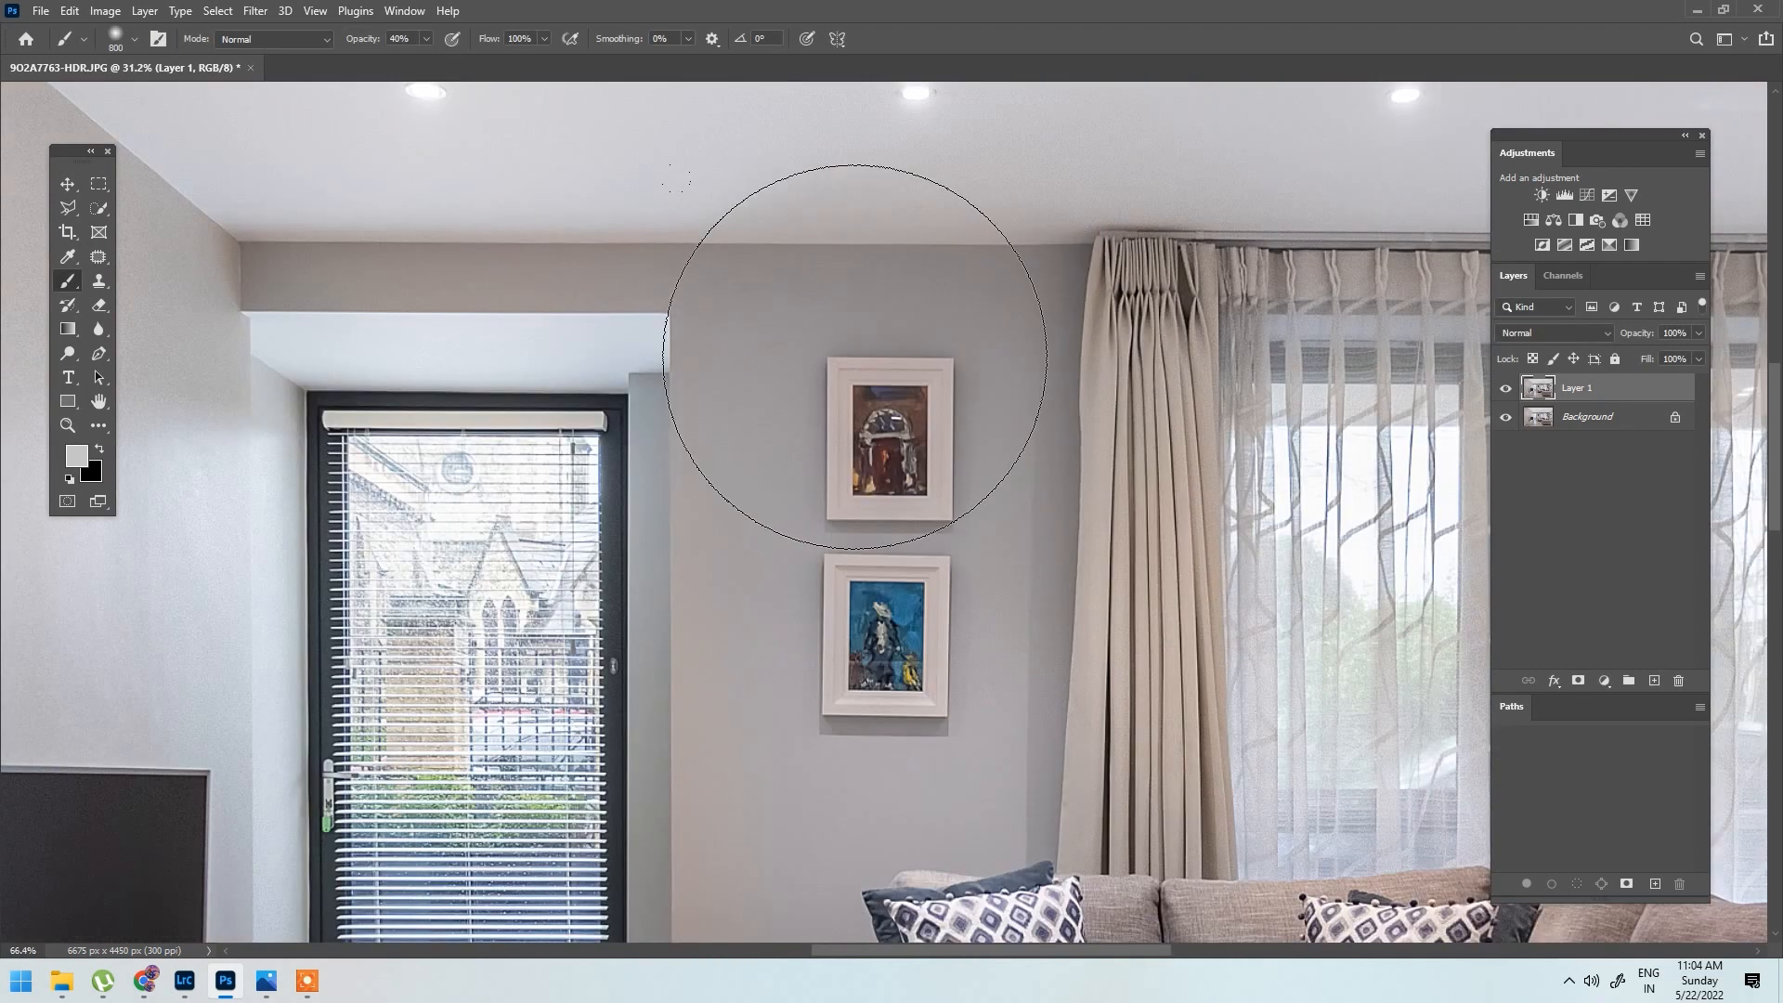
left_click(1505, 389)
left_click(1505, 390)
left_click(1505, 389)
left_click(1505, 389)
left_click(1505, 389)
left_click(1505, 389)
left_click(1505, 389)
left_click(1505, 389)
scroll(963, 349, "down", 3)
scroll(962, 349, "down", 4)
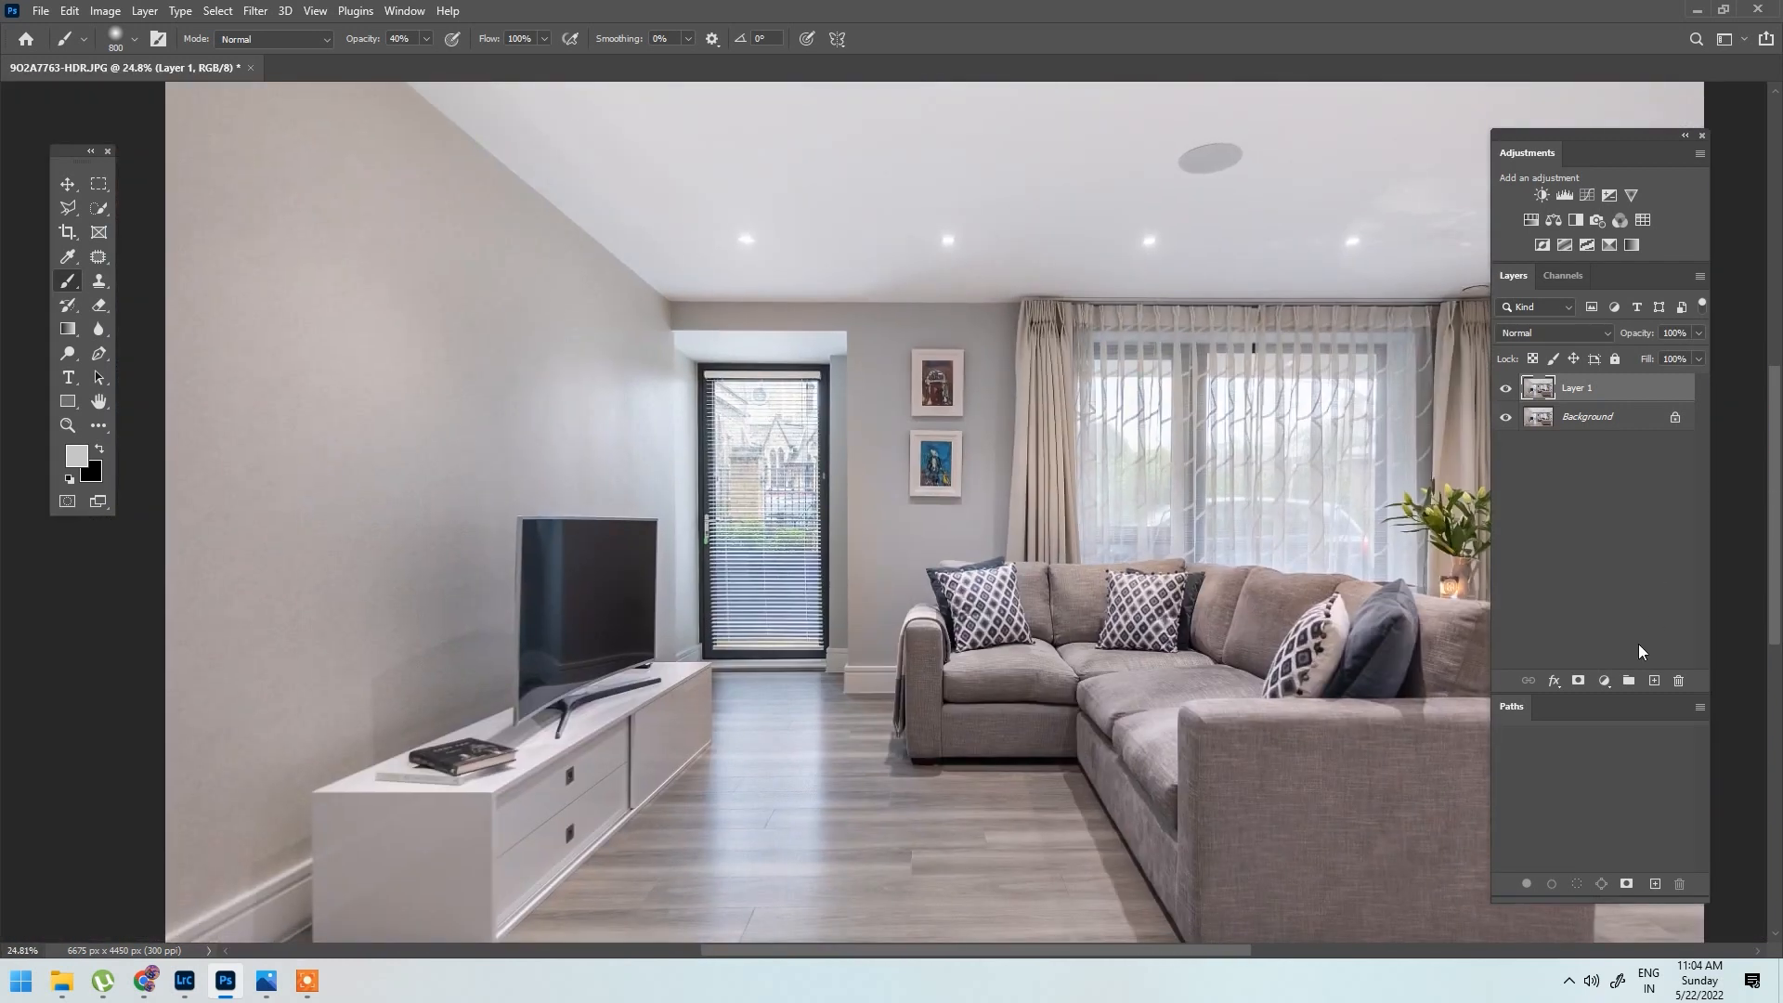
Step: Add a black mask to the sharpened layer and set a white brush to 20% opacity
left_click(1579, 681)
key("ctrl+i")
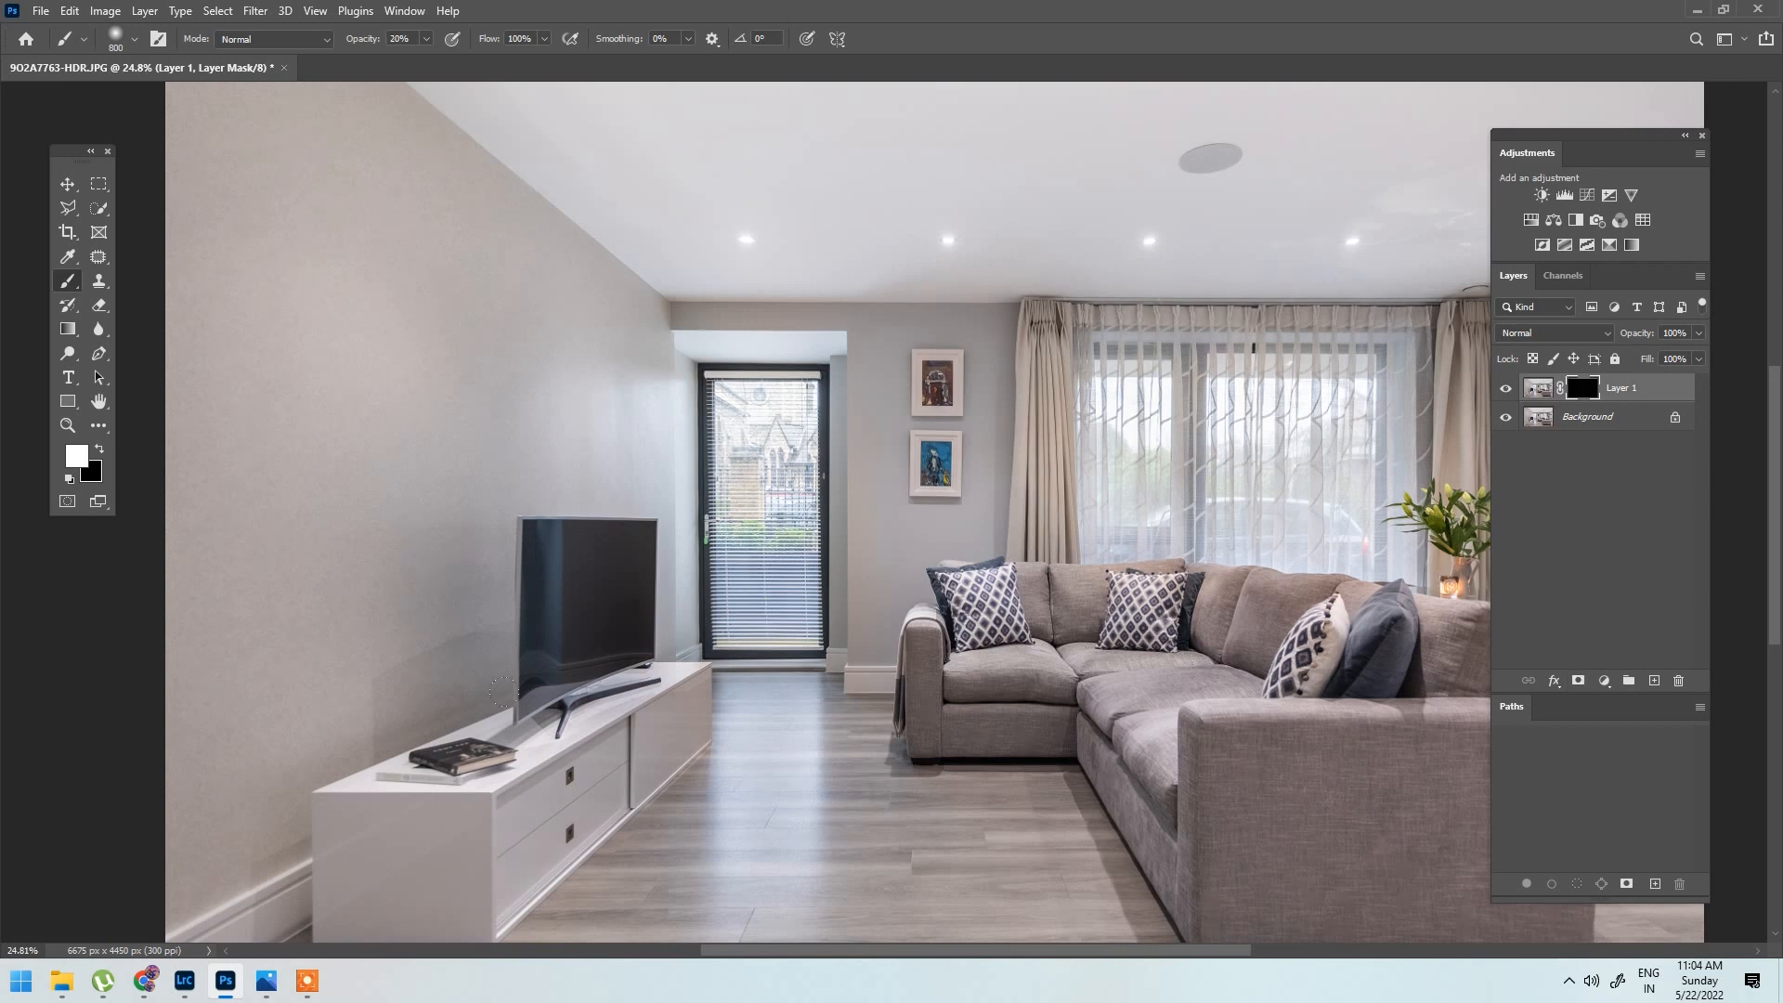
scroll(748, 786, "up", 3)
scroll(650, 743, "down", 3)
scroll(587, 726, "up", 5)
Step: Paint the sharpening onto the mask over the floor between the TV unit and the sofa with a brush of about 1000 px
key("bracketright")
key("bracketright")
key("bracketright")
left_click(572, 750)
left_click_drag(659, 562, 915, 566)
key("bracketleft")
key("bracketleft")
key("bracketleft")
left_click_drag(1127, 561, 674, 653)
key("bracketright")
key("bracketright")
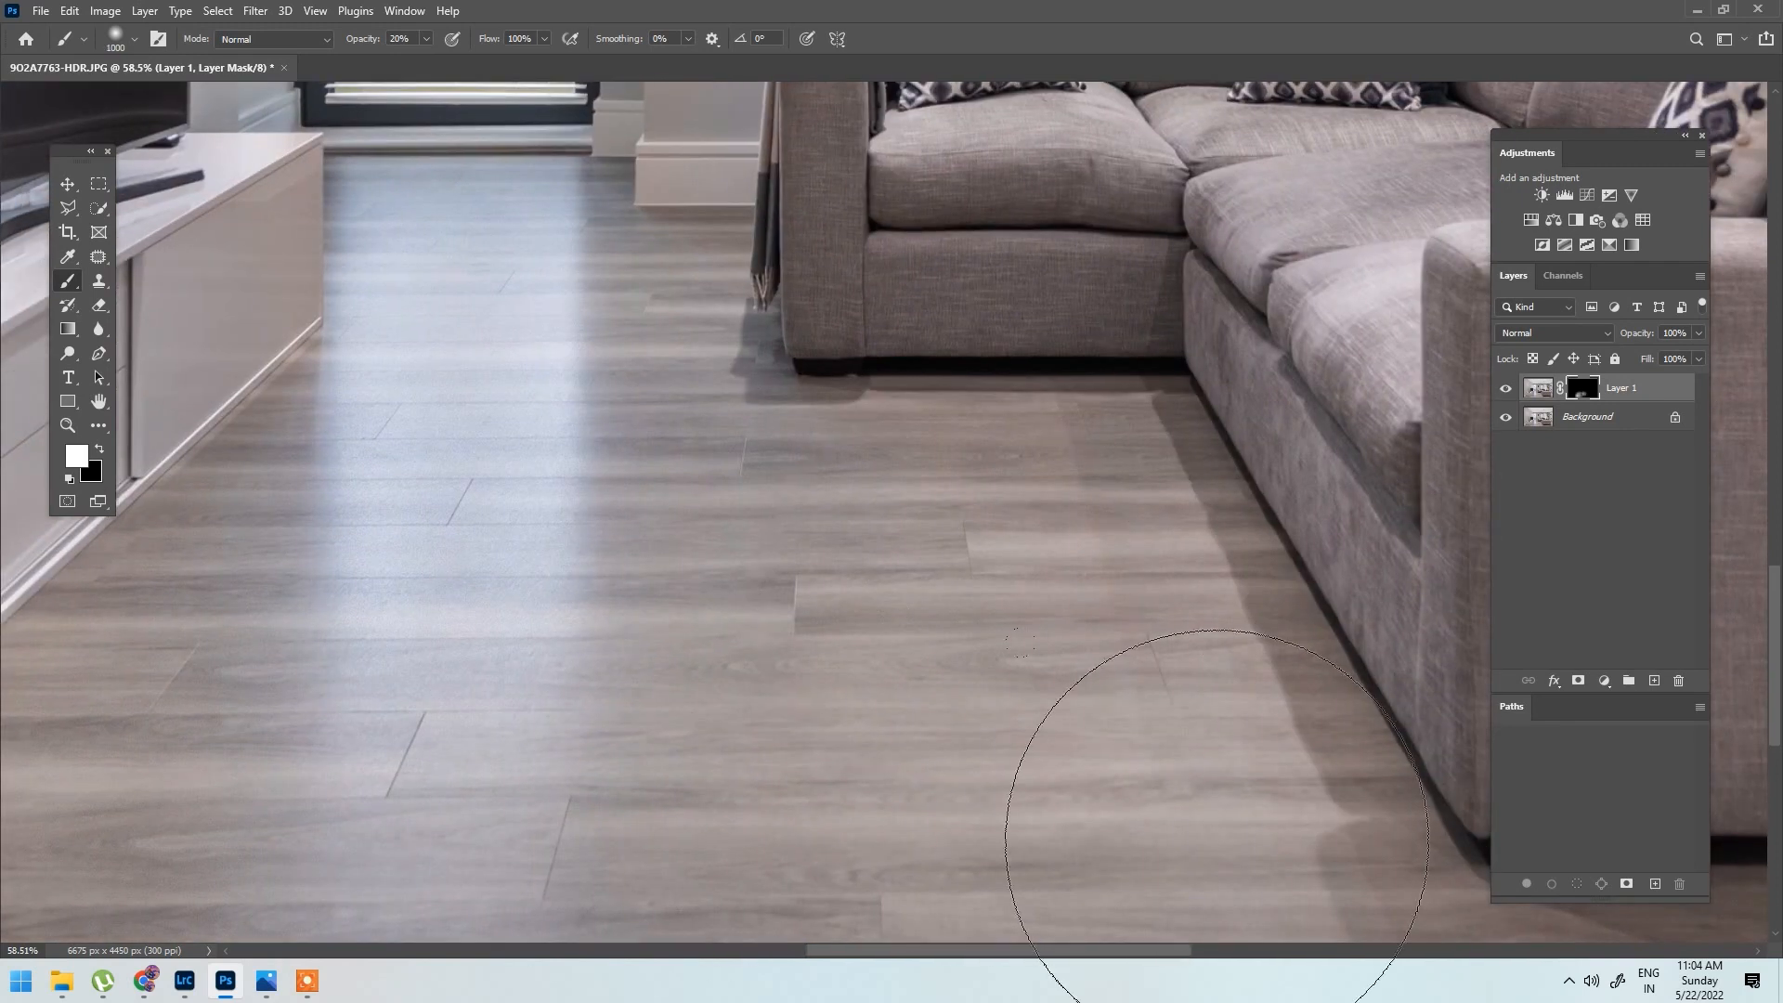
Step: Enlarge the brush to 1500 px and paint the sharpening onto the mask over the floor in front of the sofa
scroll(905, 544, "down", 5)
scroll(967, 737, "up", 2)
key("bracketright")
key("bracketright")
key("bracketright")
key("bracketright")
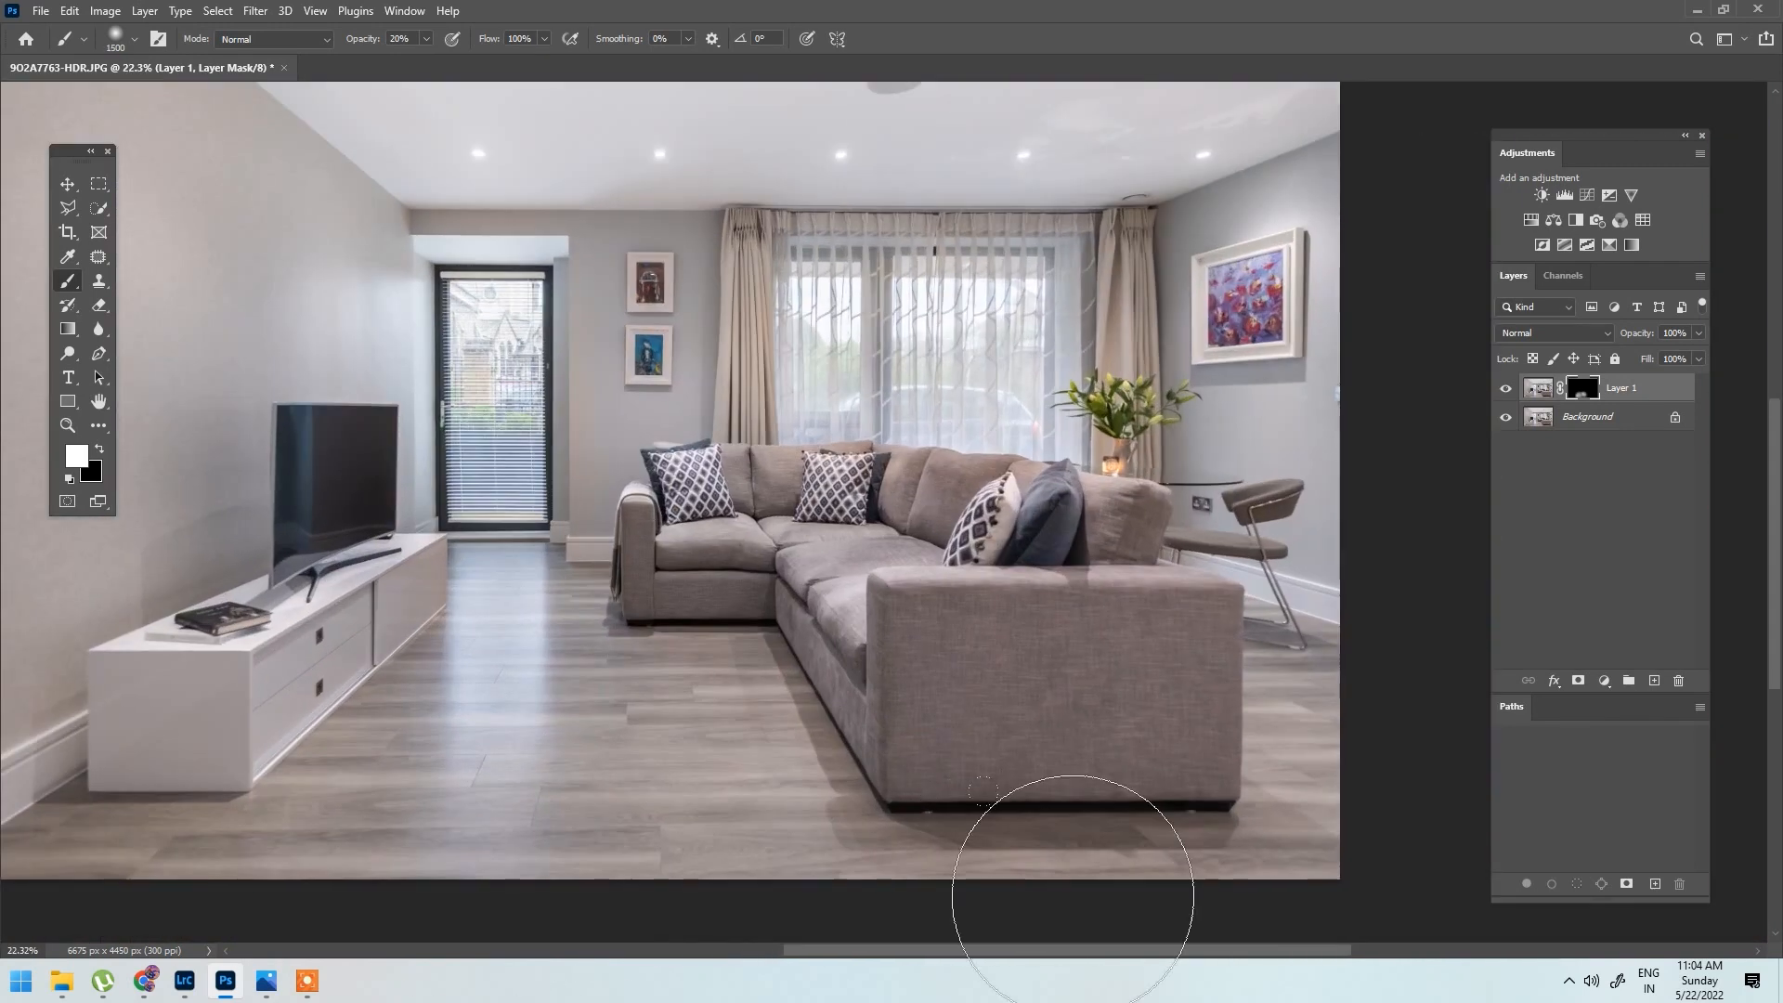
Step: Enlarge the brush to 2600 px and paint the sharpening onto the mask over the side wall and ceiling
scroll(1374, 817, "up", 3)
key("bracketright")
key("bracketright")
key("bracketright")
key("bracketright")
key("bracketright")
key("bracketright")
key("bracketright")
key("bracketright")
key("bracketright")
key("bracketright")
key("bracketright")
key("bracketright")
scroll(1263, 337, "up", 4)
scroll(395, 339, "down", 3)
left_click_drag(390, 353, 1044, 373)
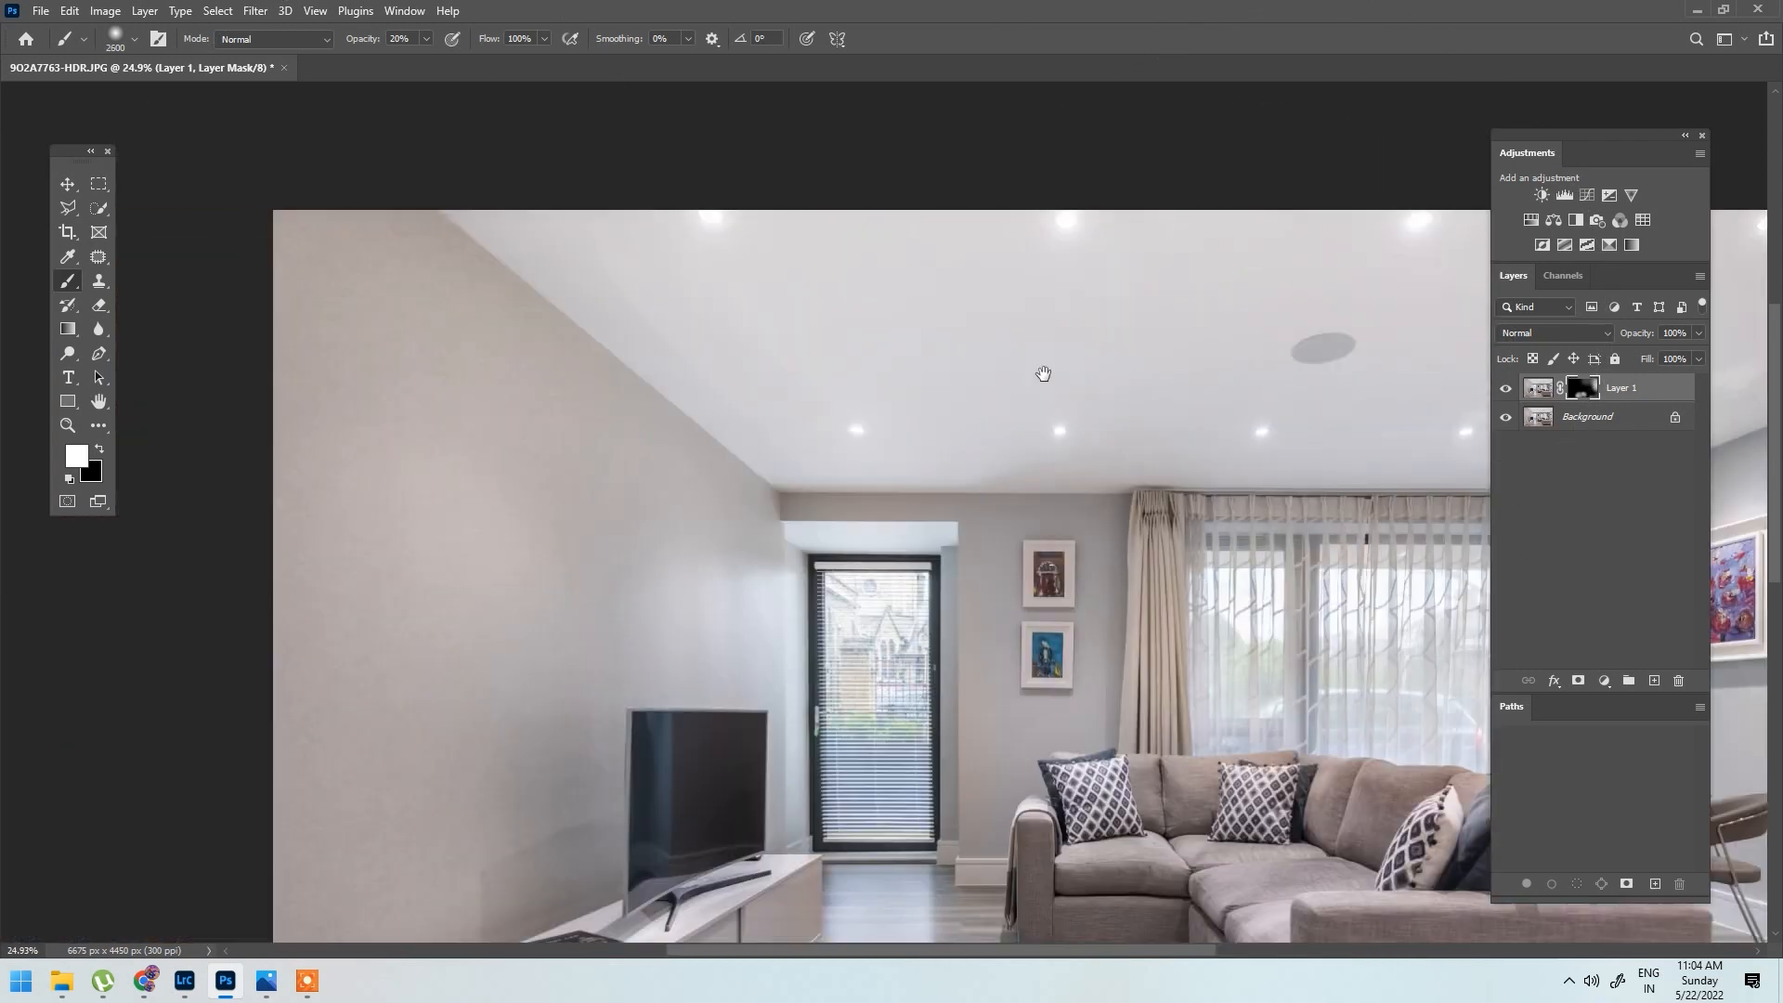
Step: Reduce the brush to about 1700 px and paint the sharpening onto the mask around the TV wall and the floor beside the TV unit
mouse_move(555, 680)
left_mouse_down()
mouse_move(513, 189)
mouse_move(510, 225)
left_mouse_up()
key("bracketleft")
key("bracketleft")
key("bracketleft")
key("bracketleft")
key("bracketleft")
key("bracketleft")
key("bracketleft")
key("bracketleft")
key("bracketleft")
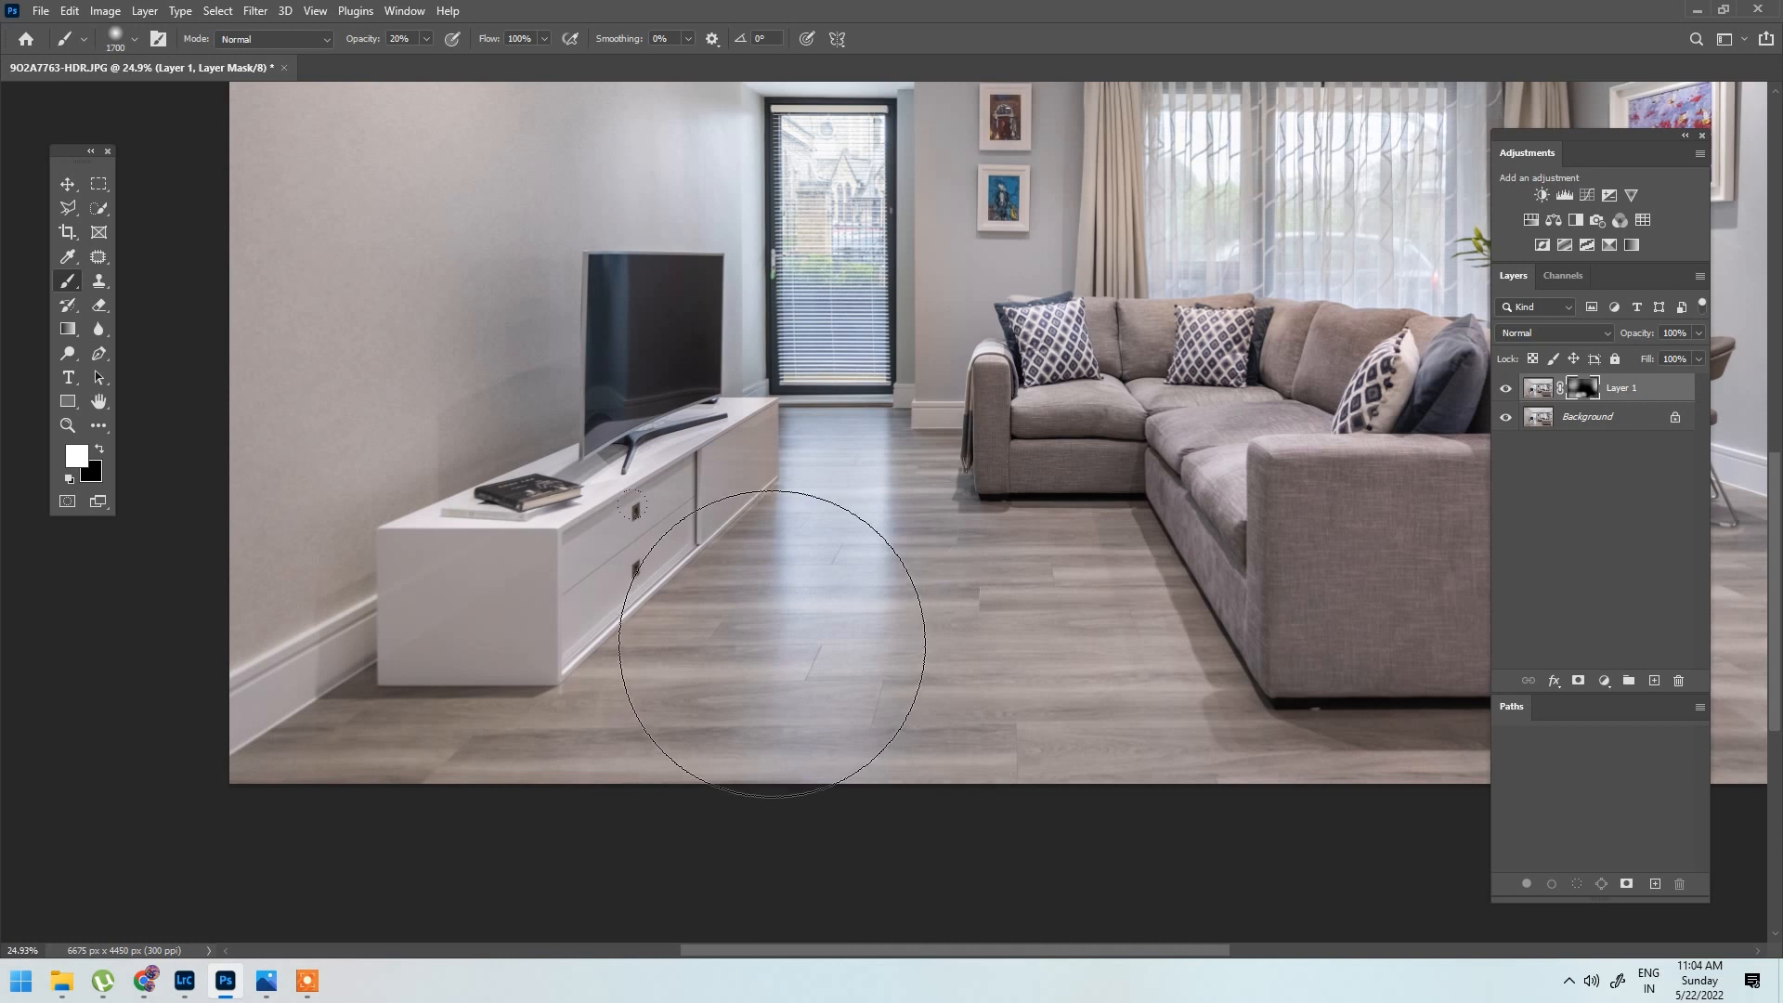
Step: Raise the brush opacity to 50% and paint the sharpening onto the mask over the floor with a brush of about 1400 px
scroll(451, 752, "up", 2)
key("bracketleft")
key("bracketleft")
key("bracketleft")
key("5")
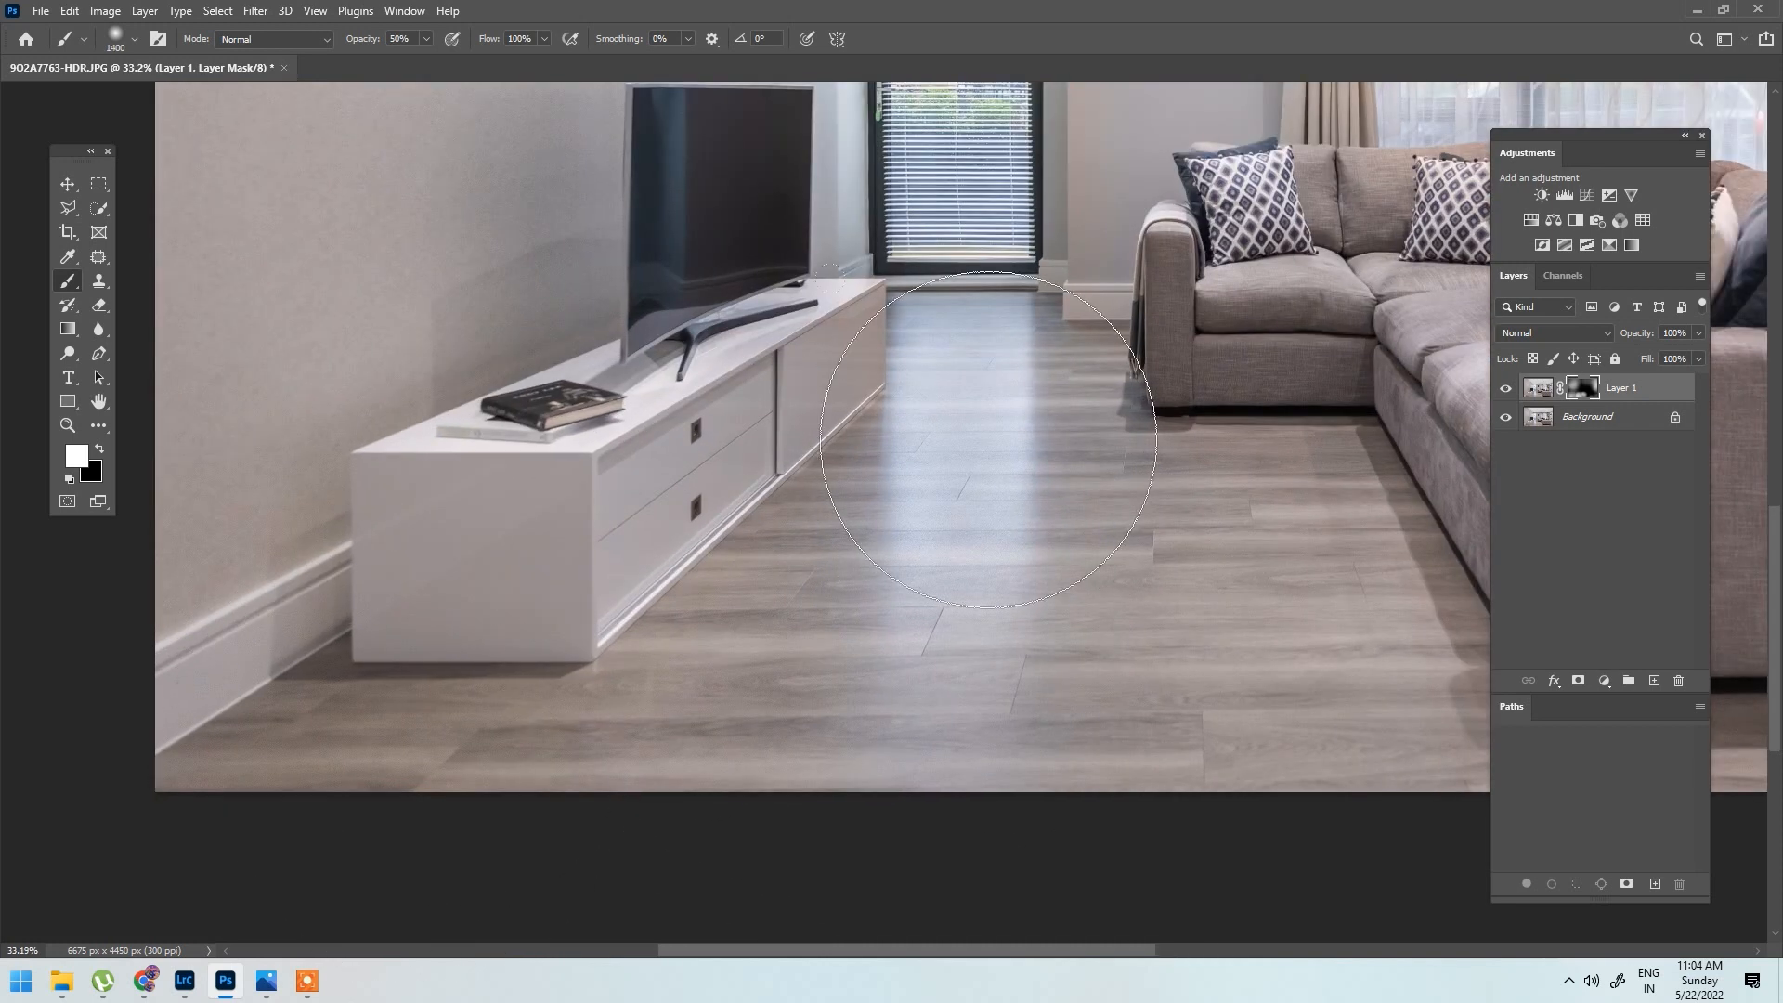
left_click_drag(1300, 660, 795, 743)
key("bracketright")
left_click_drag(1148, 650, 677, 676)
Step: Enlarge the brush to about 2100 px and paint the sharpening onto the mask toward the side wall and ceiling
key("bracketright")
key("bracketright")
left_click_drag(1277, 497, 1331, 870)
key("bracketright")
key("bracketright")
key("bracketright")
key("bracketright")
left_click_drag(1272, 288, 1347, 616)
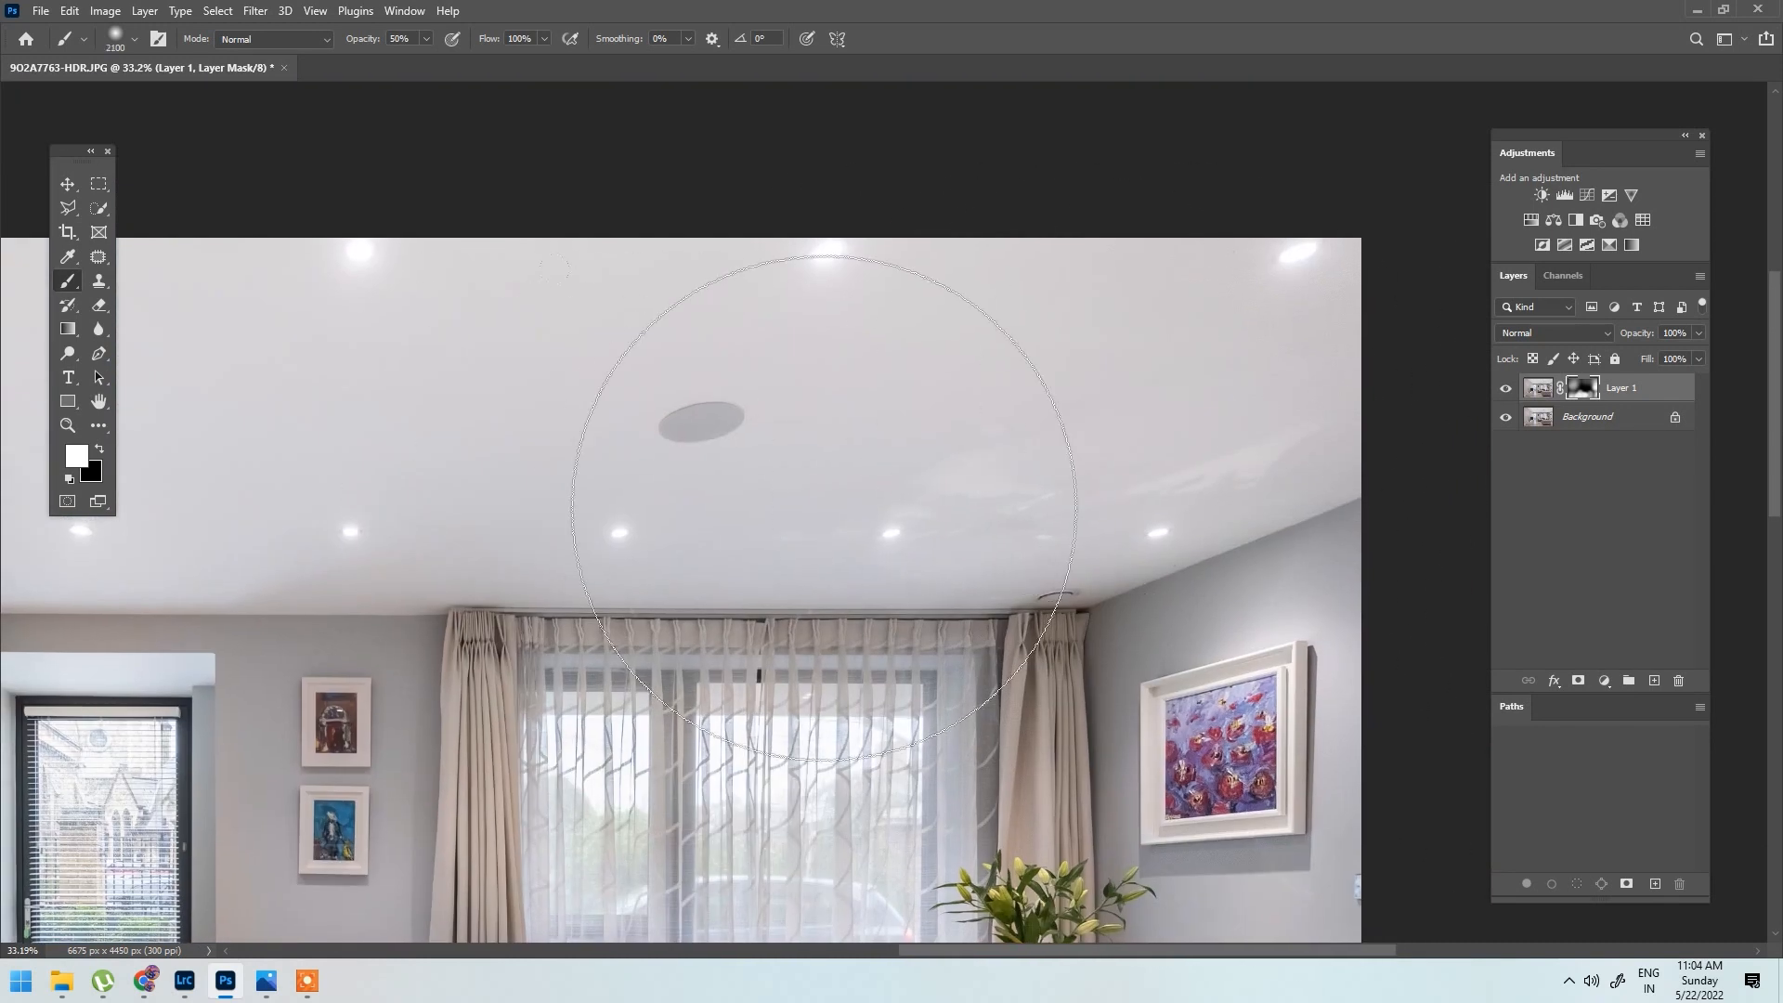
Step: Reduce the brush to 1200 px and paint the sharpening onto the mask around the framed pictures on the back wall
left_click_drag(477, 458, 1076, 455)
key("bracketleft")
key("bracketleft")
key("bracketleft")
key("bracketleft")
key("bracketleft")
key("bracketleft")
key("bracketleft")
key("bracketleft")
key("bracketleft")
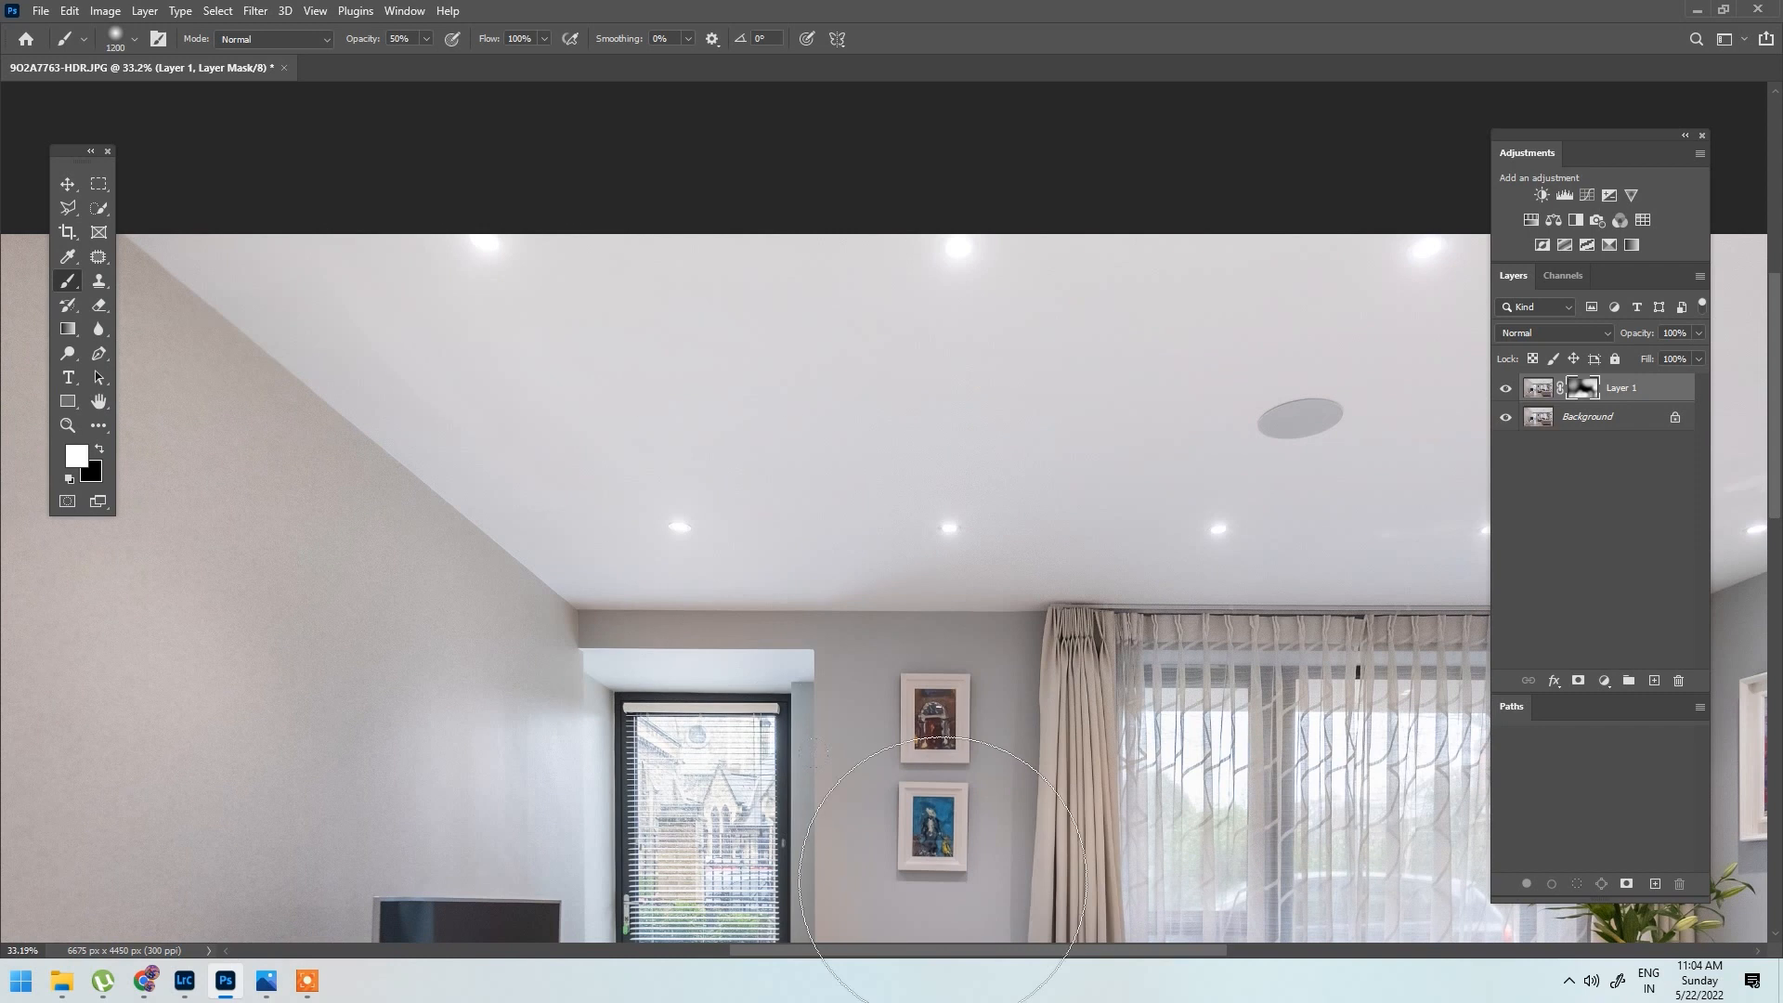
left_click_drag(397, 378, 855, 418)
Step: Enlarge the brush to about 2500 px and paint the sharpening onto the mask over the side wall and ceiling
key("bracketright")
key("bracketright")
key("bracketright")
key("bracketright")
key("bracketright")
key("bracketright")
key("bracketright")
key("bracketright")
key("bracketright")
key("bracketright")
key("bracketright")
key("bracketright")
key("bracketright")
mouse_move(632, 499)
left_mouse_down()
mouse_move(554, 358)
mouse_move(550, 58)
left_mouse_up()
left_click_drag(737, 376, 695, 5)
Step: Paint the remaining sharpening onto the mask over the rest of the room with a 1500 px brush and flatten the image
key("bracketleft")
key("bracketleft")
key("bracketleft")
key("bracketleft")
key("bracketleft")
key("bracketleft")
key("bracketleft")
key("bracketleft")
key("bracketleft")
key("bracketleft")
key("bracketleft")
left_click_drag(1288, 630, 606, 657)
key("bracketright")
left_click_drag(944, 665, 485, 738)
left_click_drag(1148, 354, 1321, 726)
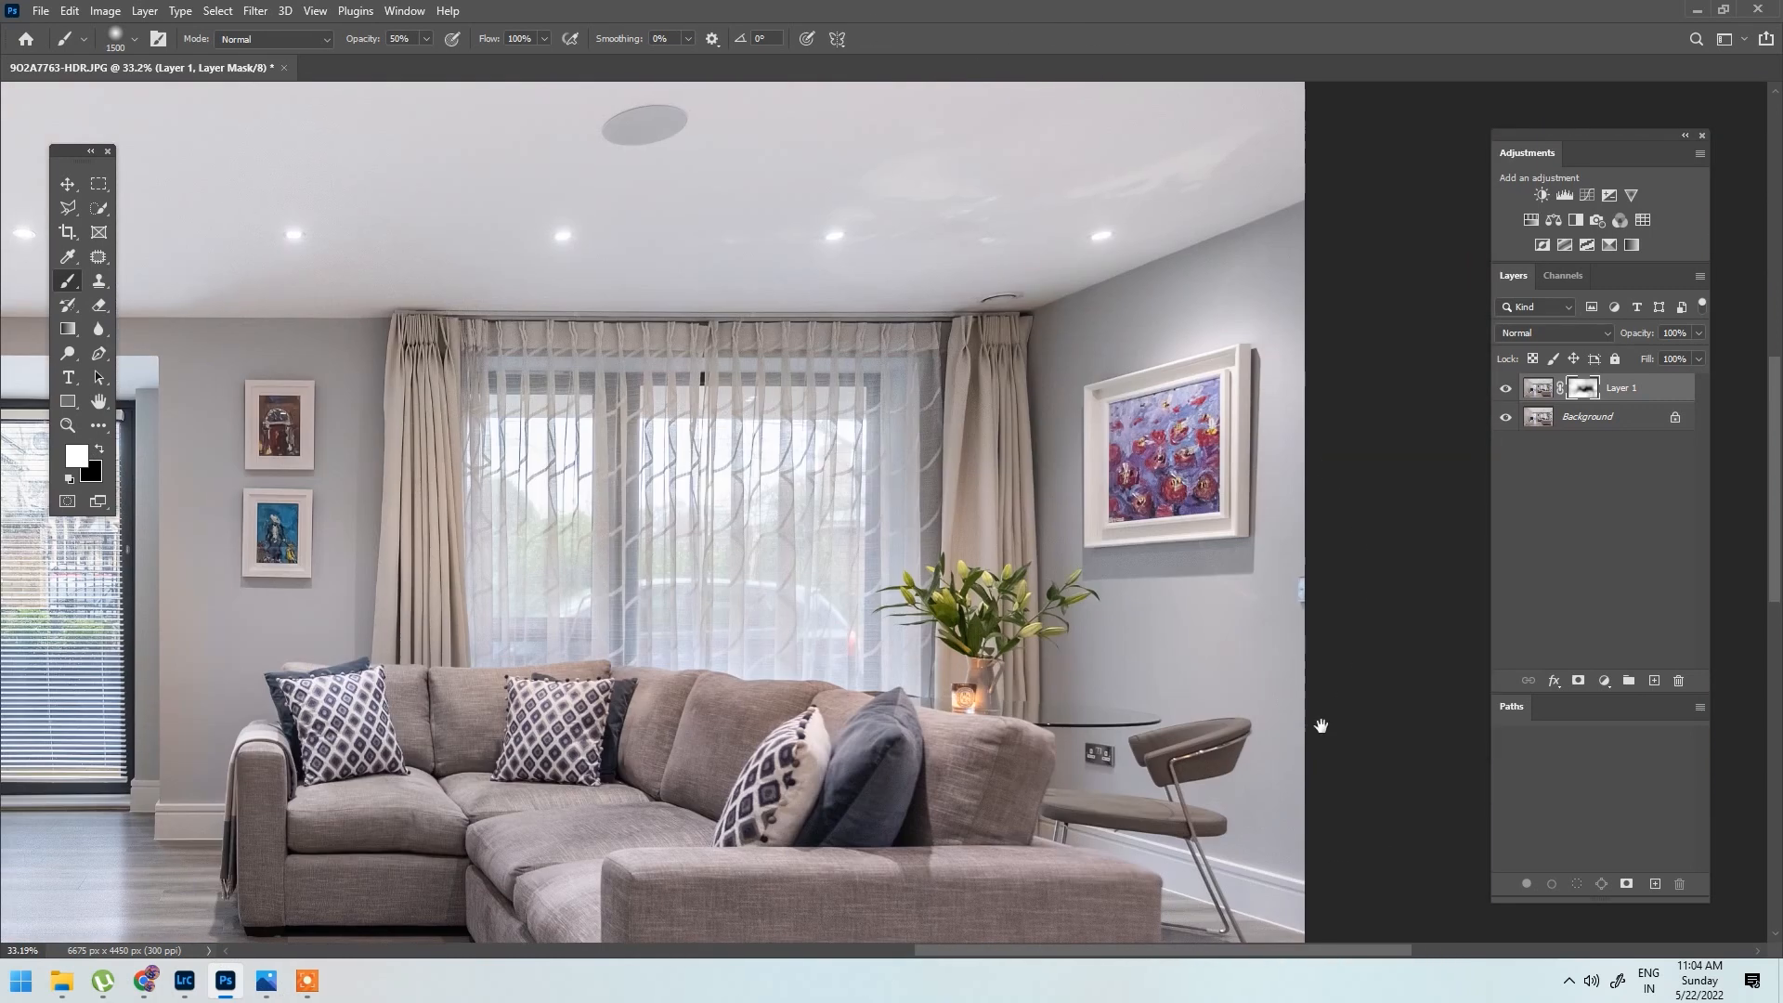
left_click_drag(606, 177, 1122, 334)
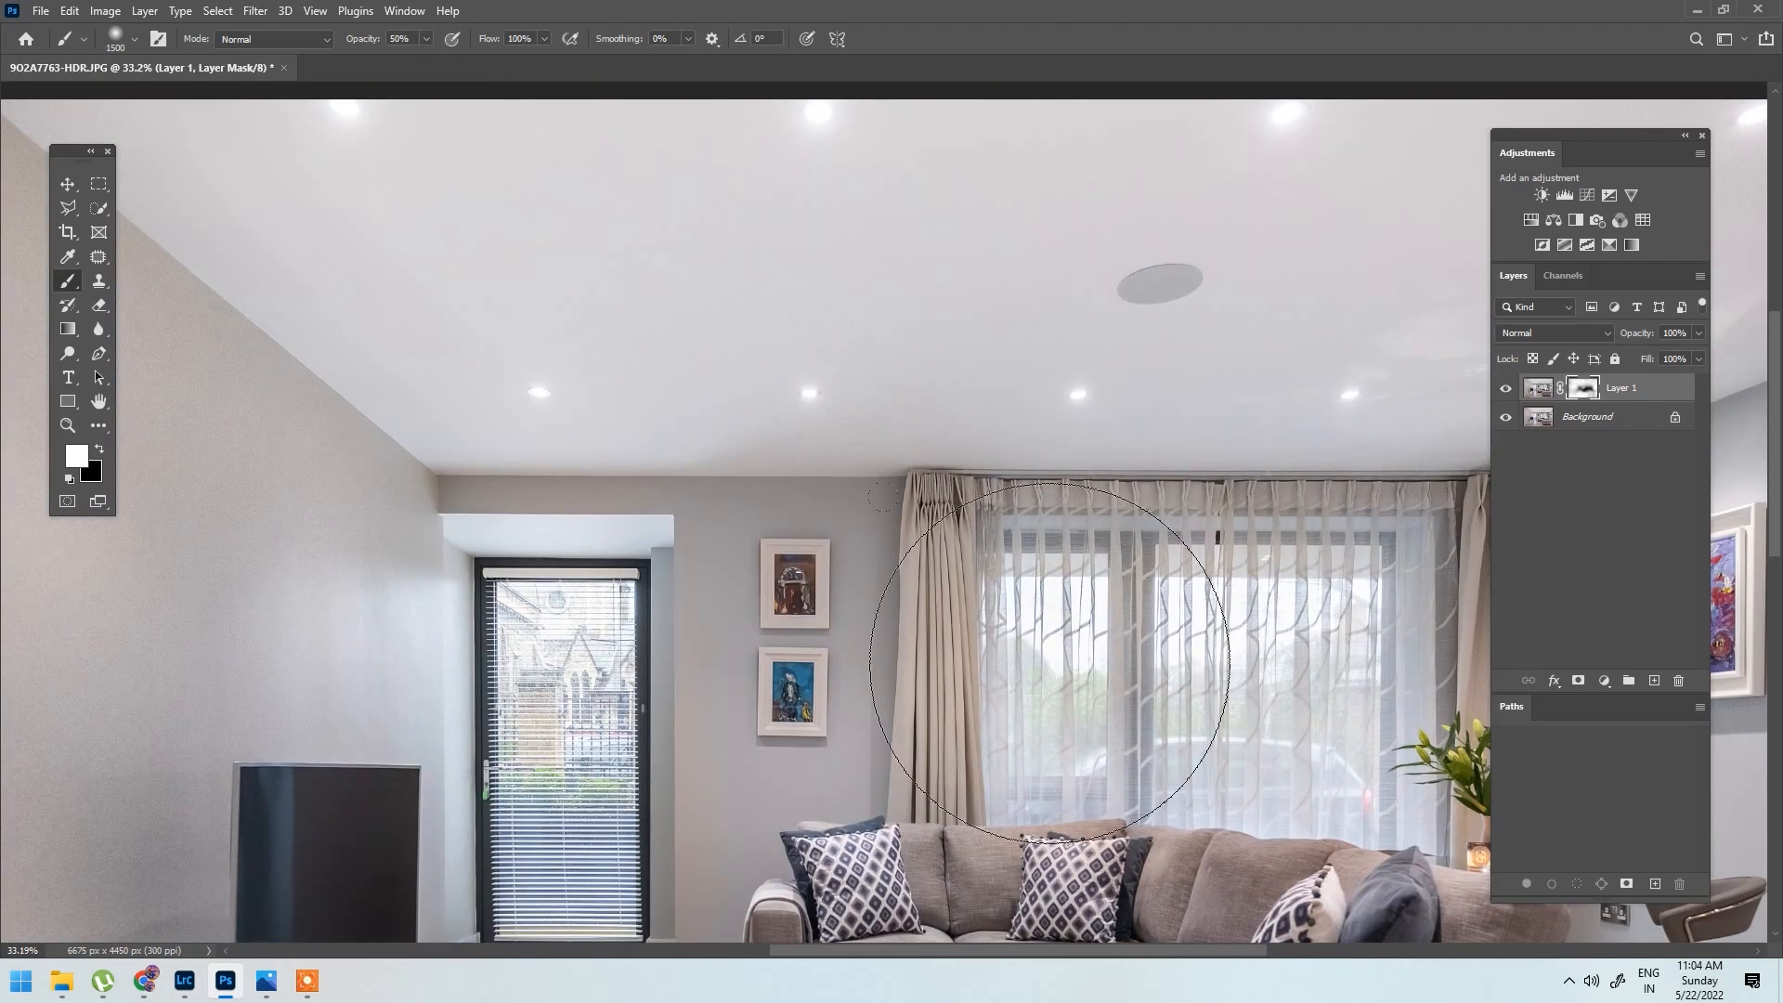
scroll(1066, 639, "down", 3)
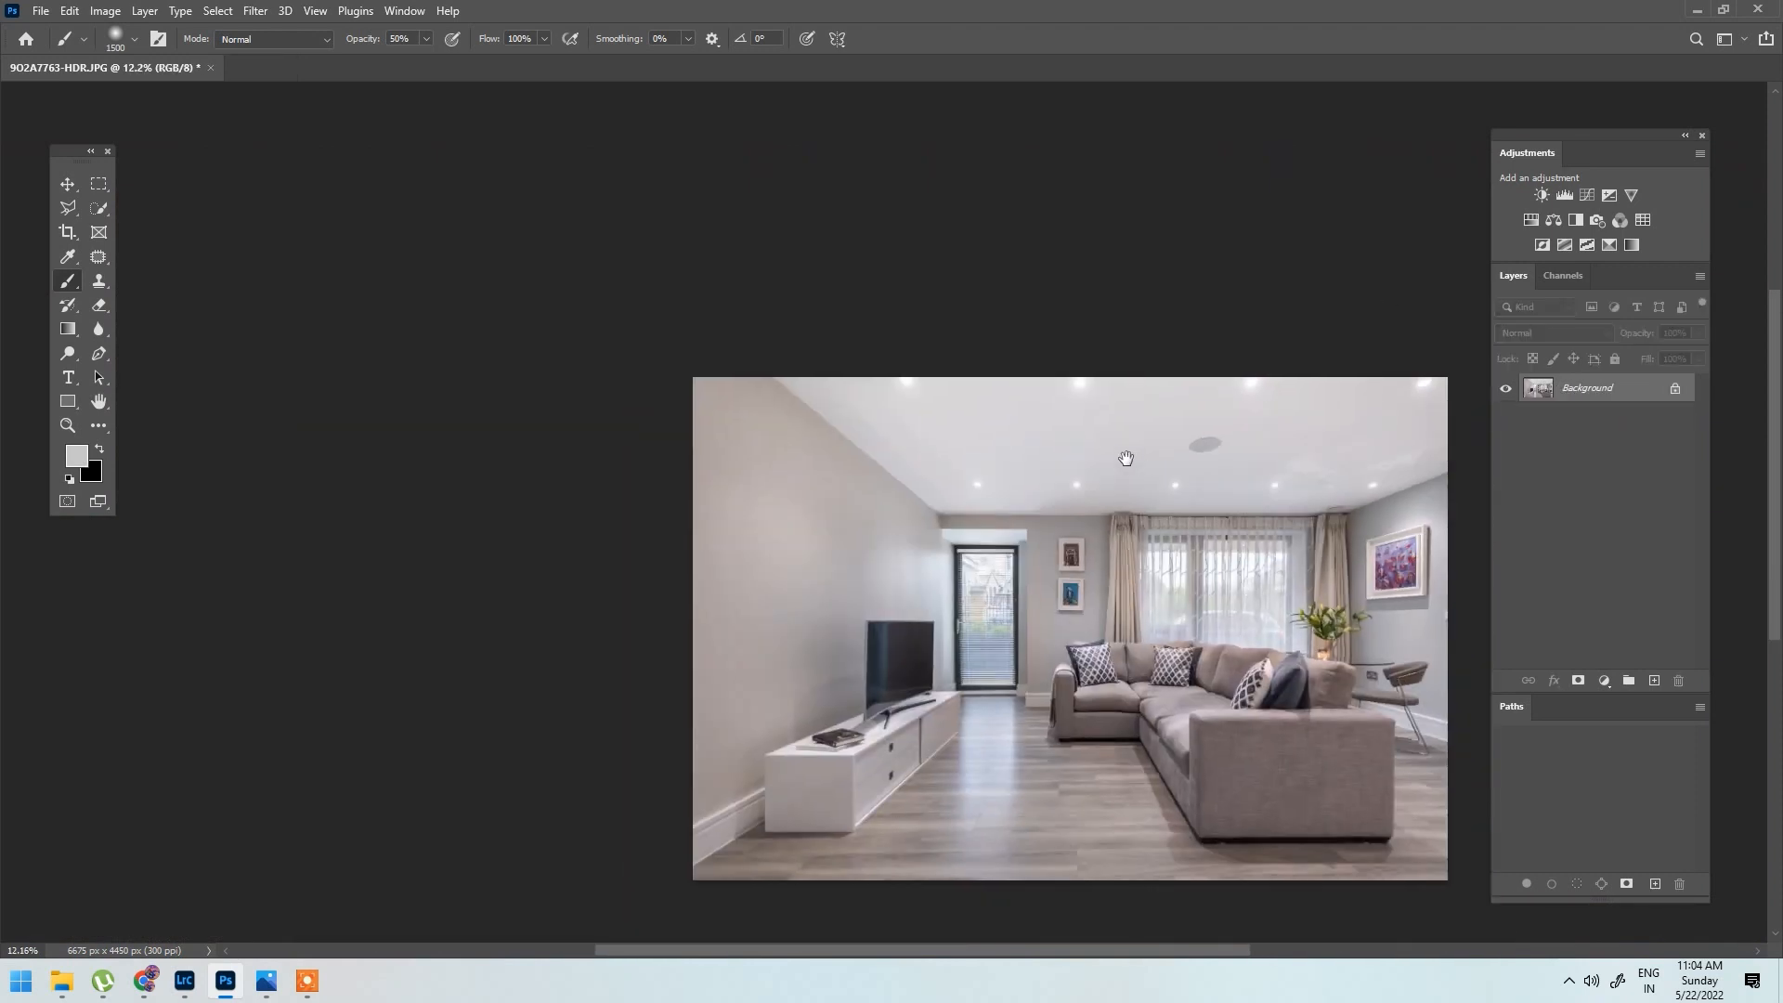
Step: Examine the flattened living room image close up and as a whole, checking the walls, ceiling, TV unit and floor
left_click_drag(1125, 457, 1118, 400)
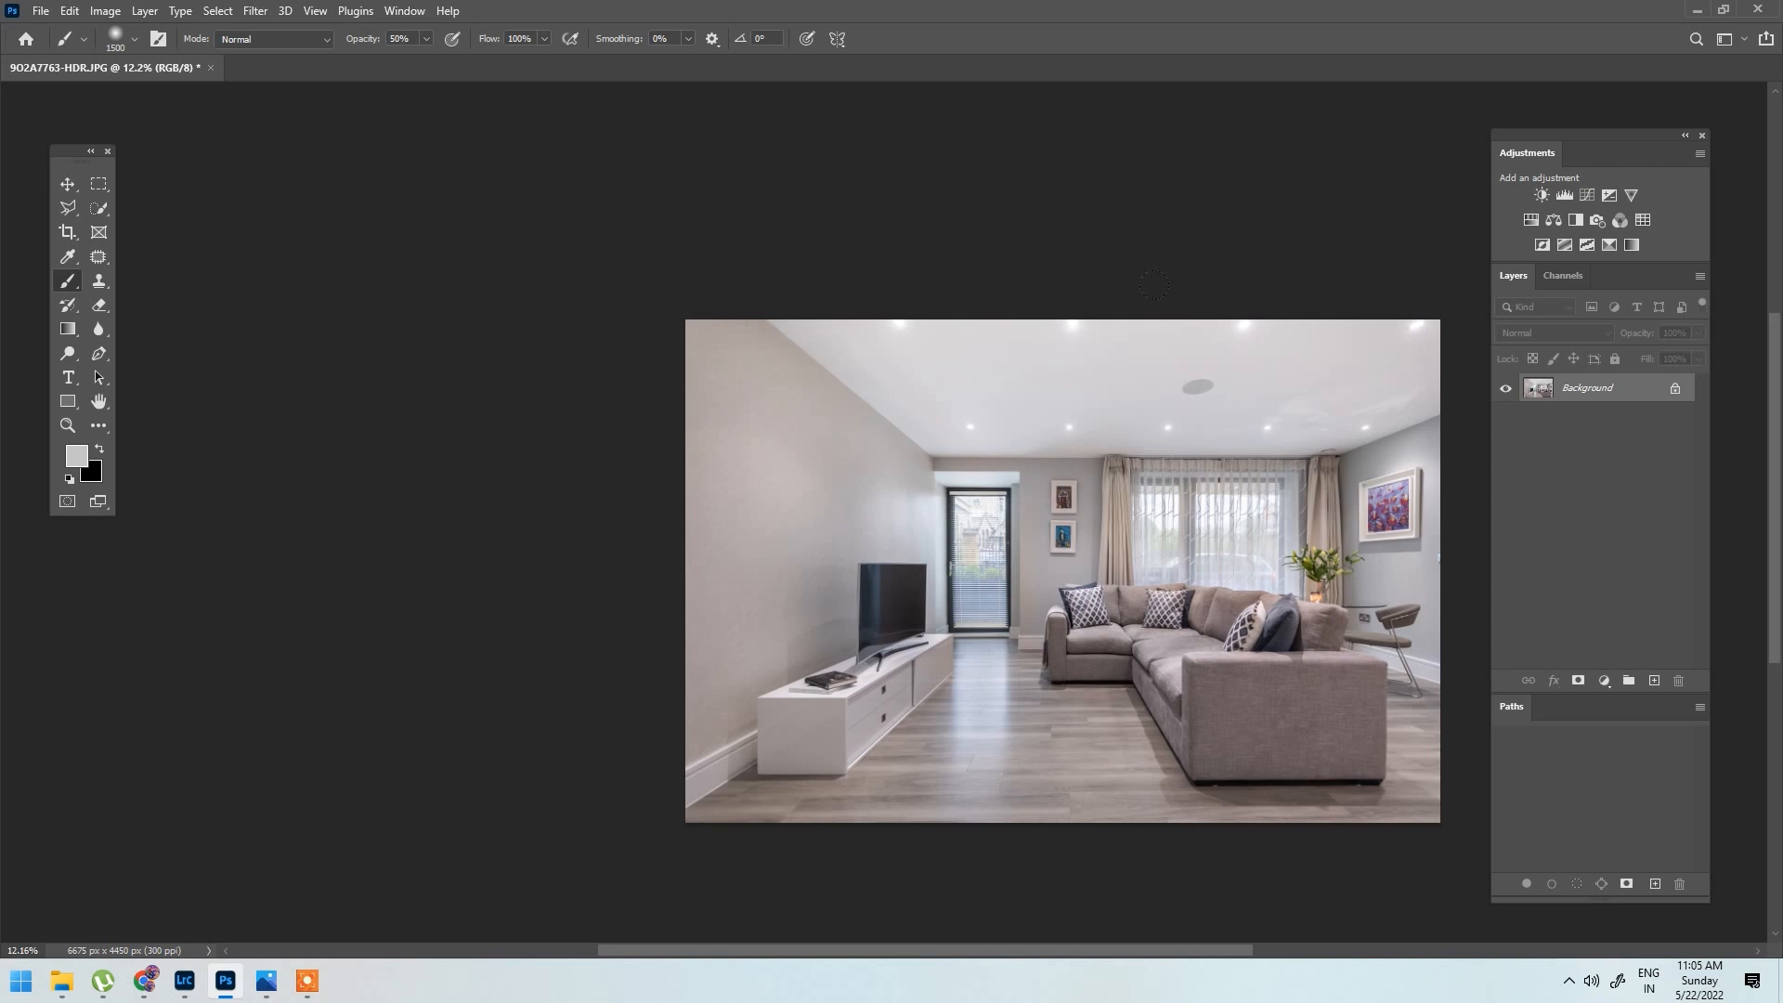
scroll(826, 416, "up", 5)
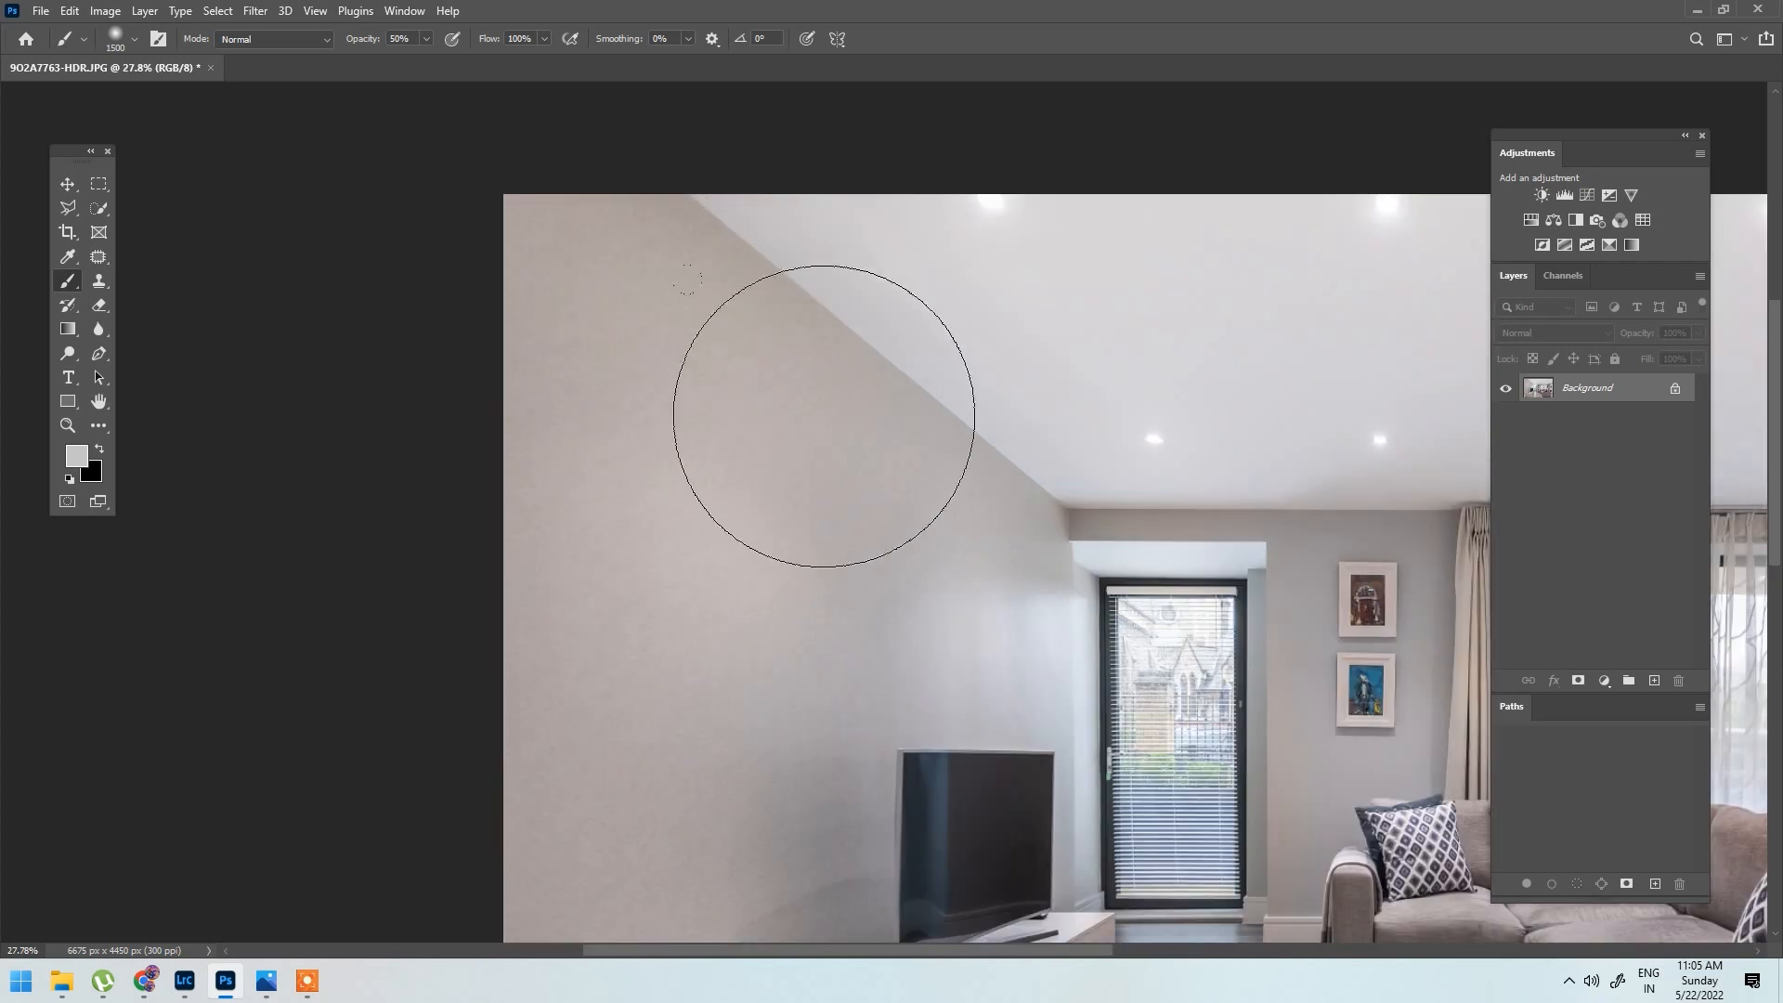
left_click_drag(1067, 470, 363, 417)
scroll(1149, 392, "up", 3)
scroll(987, 381, "down", 4)
left_click_drag(234, 692, 875, 642)
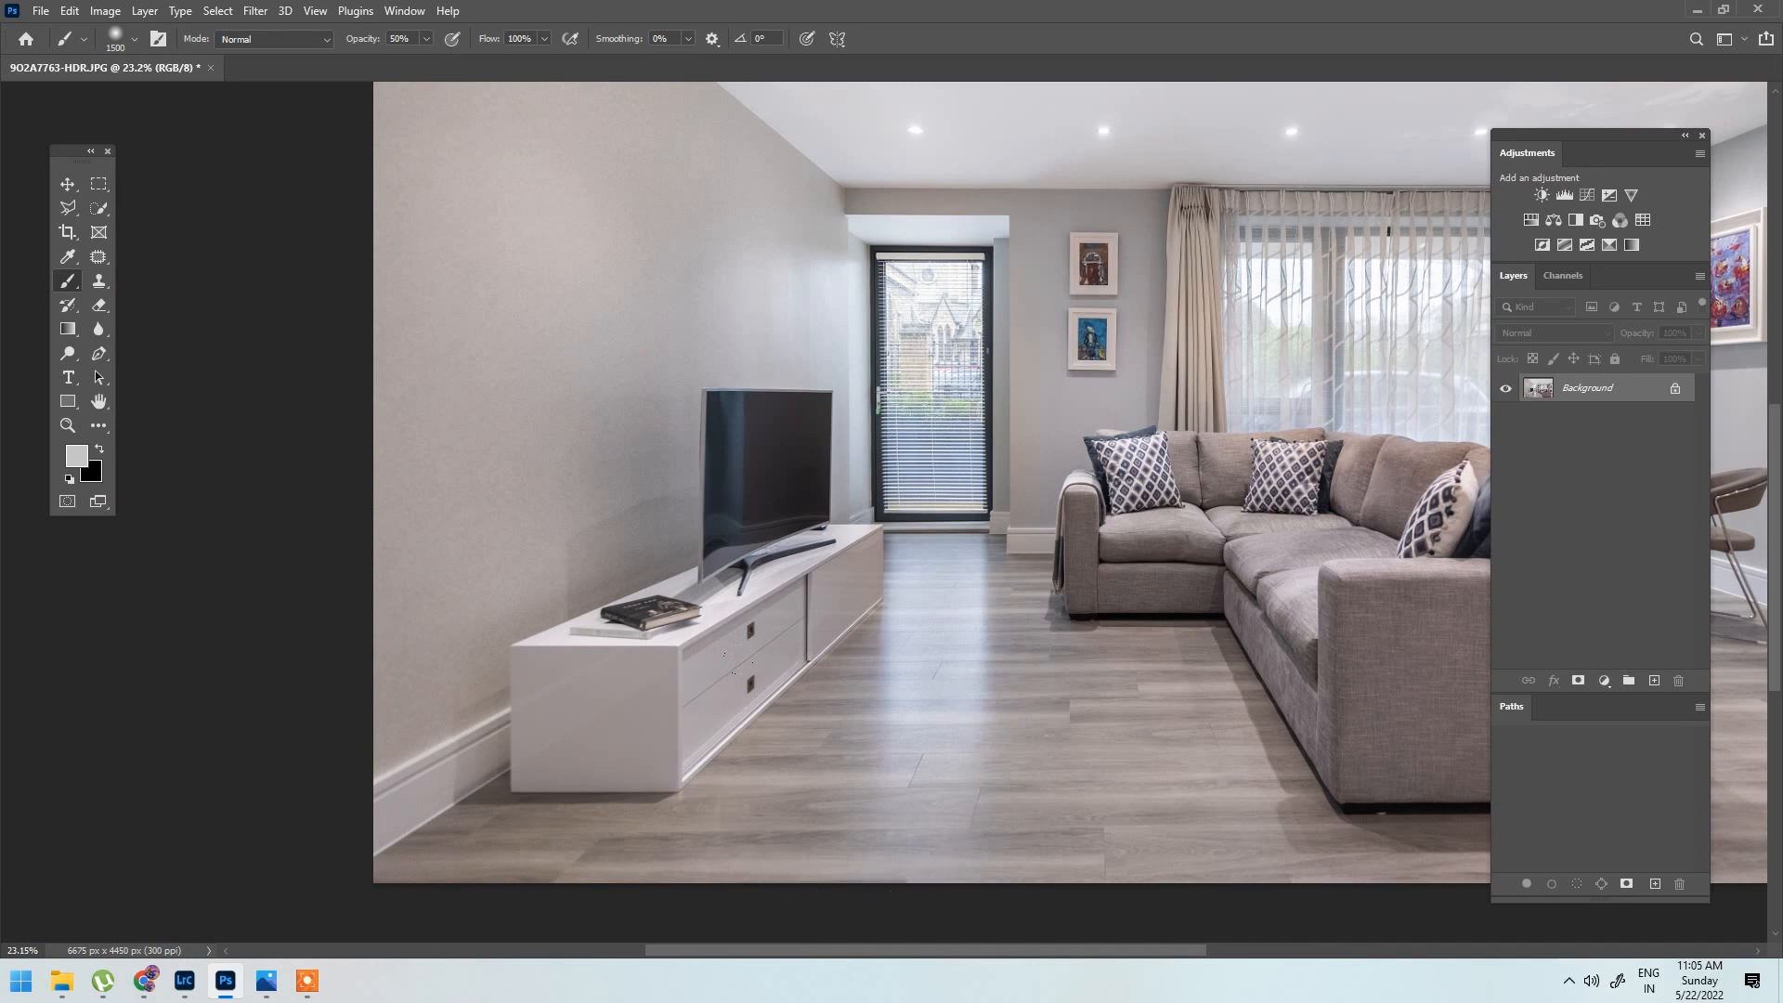
scroll(838, 772, "down", 3)
scroll(639, 416, "up", 5)
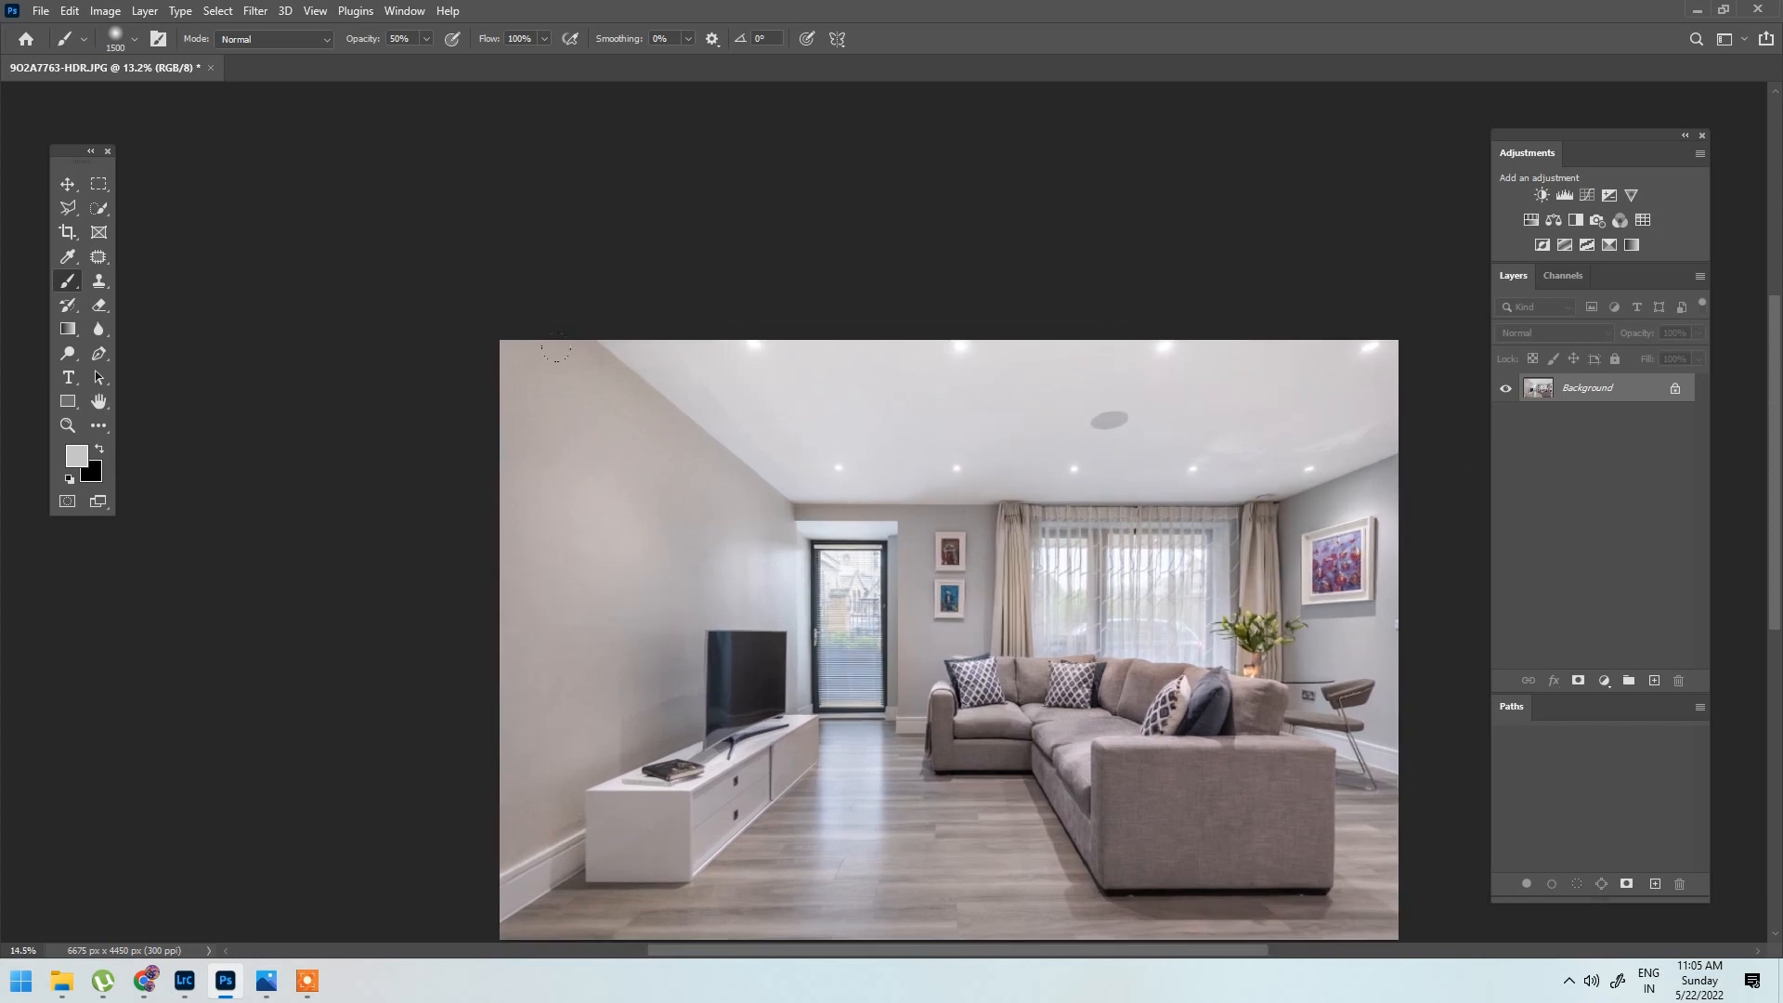
scroll(640, 416, "down", 4)
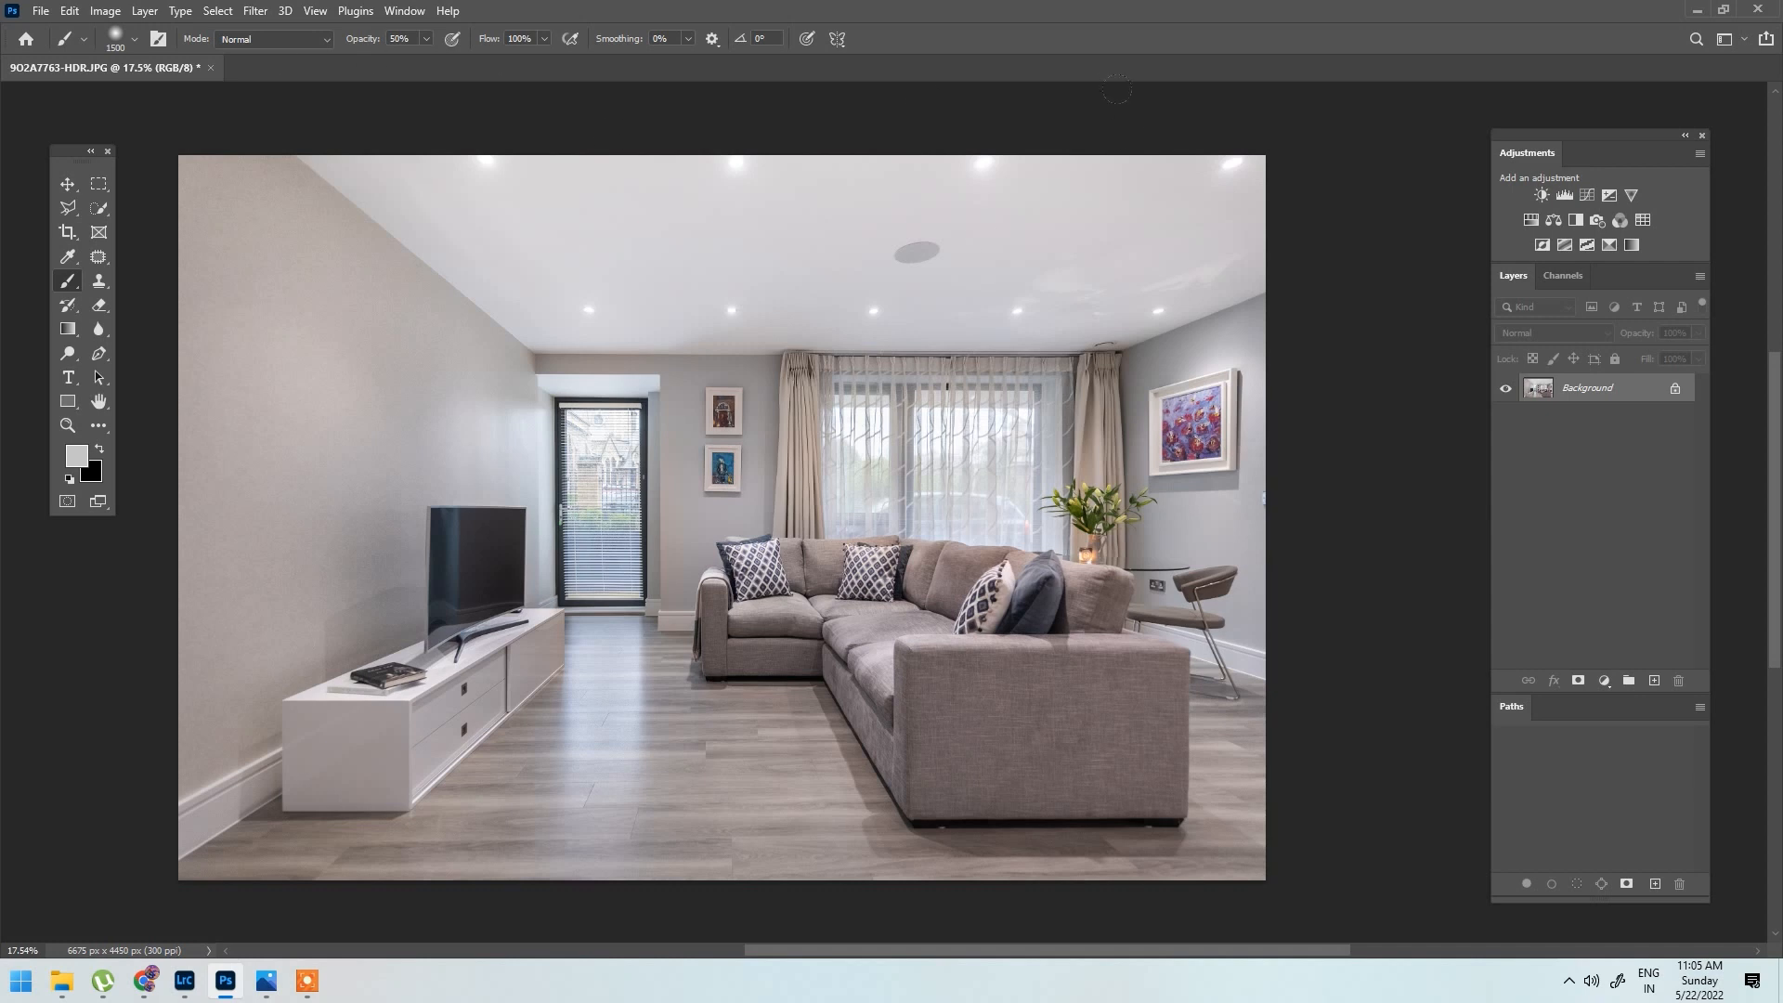
left_click_drag(748, 344, 831, 343)
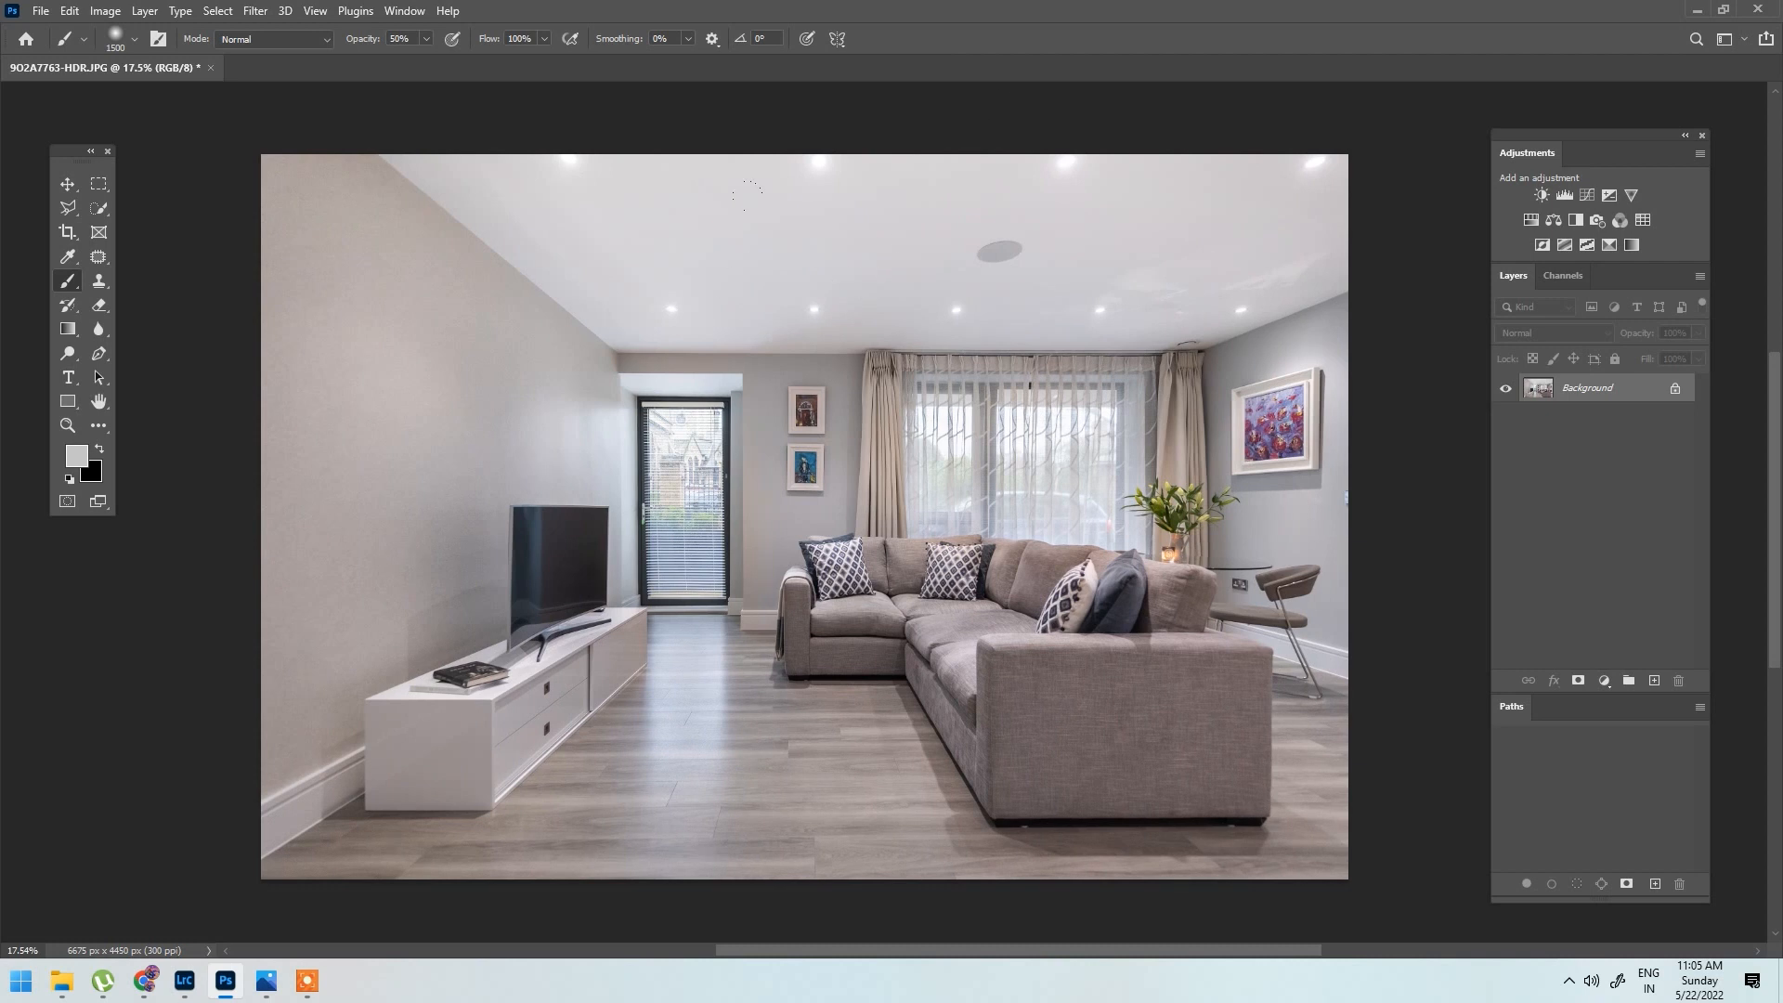
Step: Look at the finished kitchen photo in Photos for comparison and switch back to the living room image in Photoshop
left_click(263, 986)
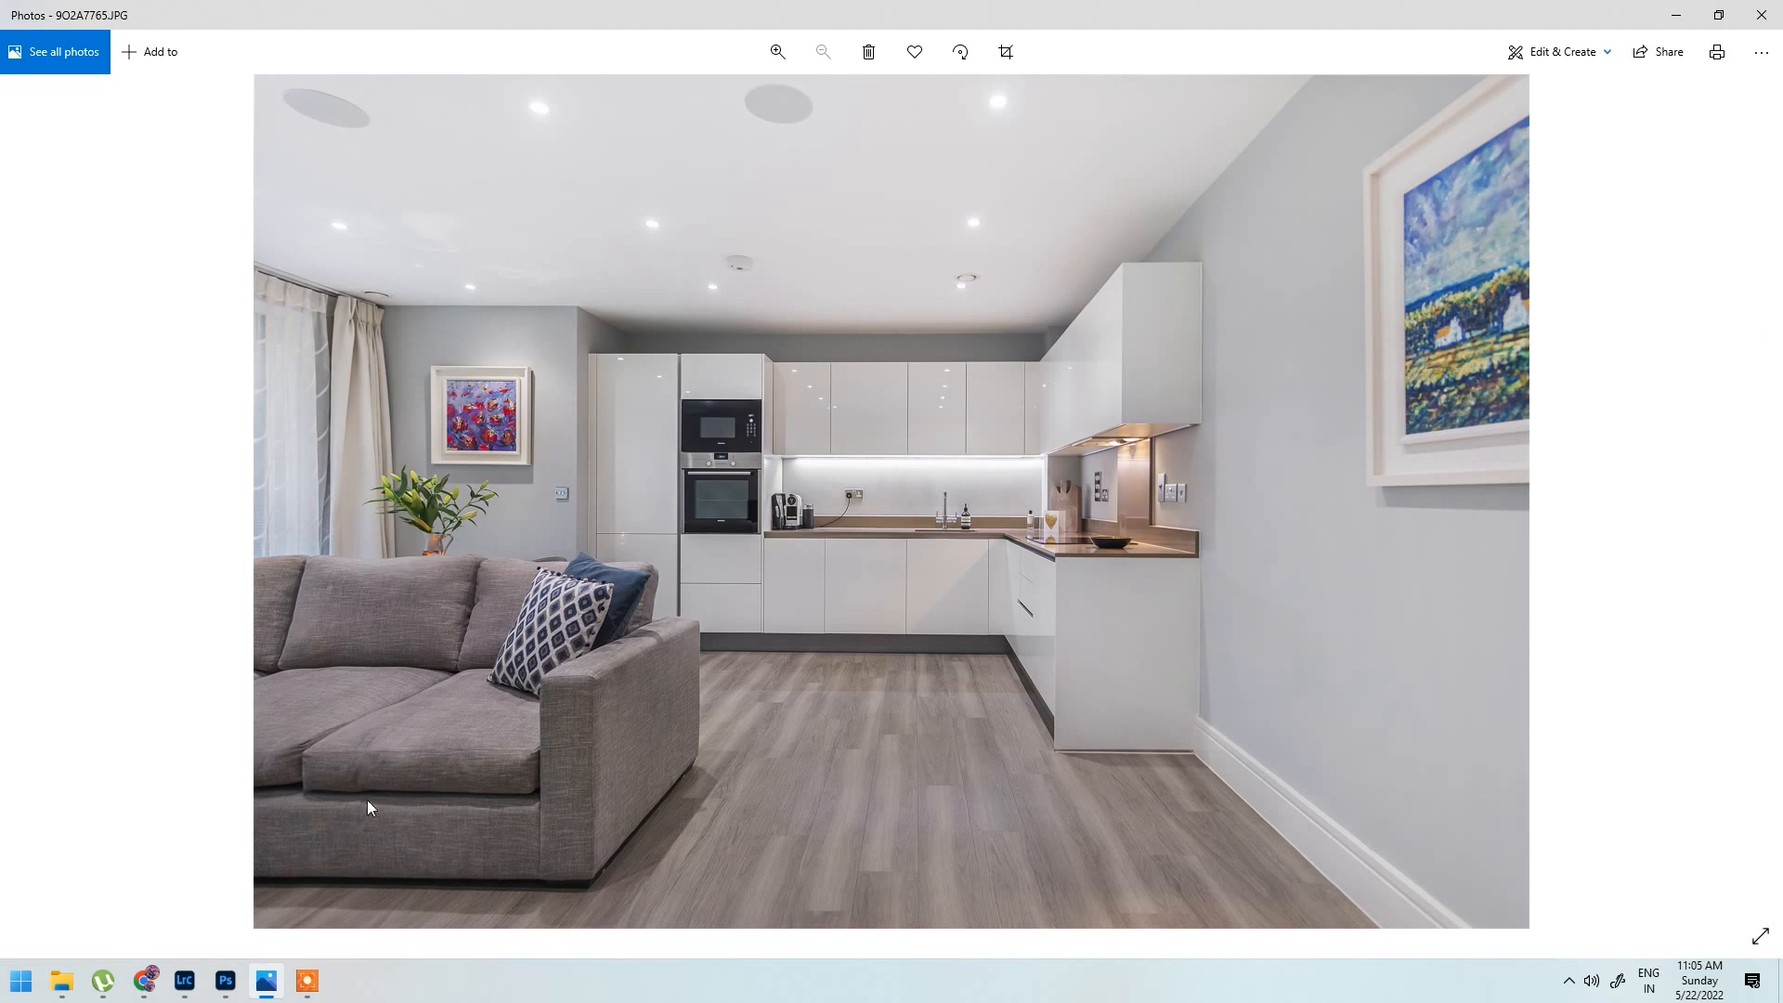
left_click(225, 986)
left_click(225, 986)
left_click(225, 986)
left_click(225, 986)
left_click(226, 986)
left_click(226, 986)
left_click(226, 986)
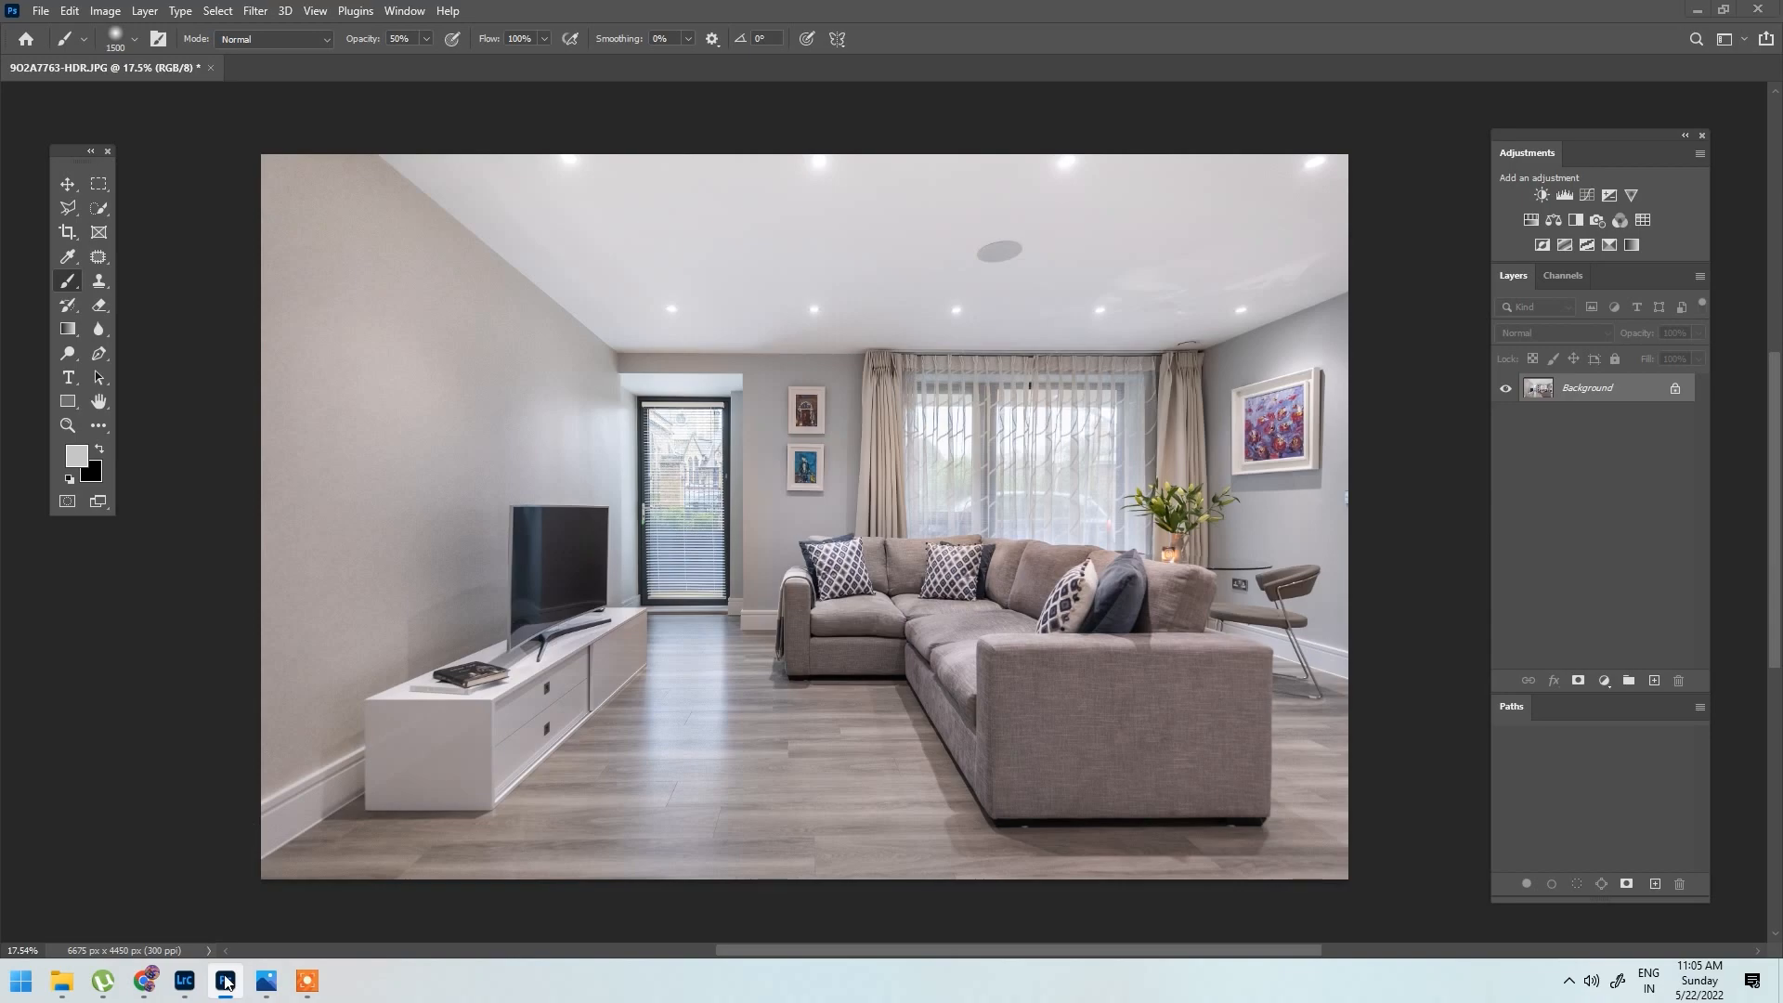
left_click(226, 983)
left_click(226, 982)
left_click(226, 983)
left_click(226, 983)
Step: Duplicate the Background layer
scroll(729, 371, "up", 1)
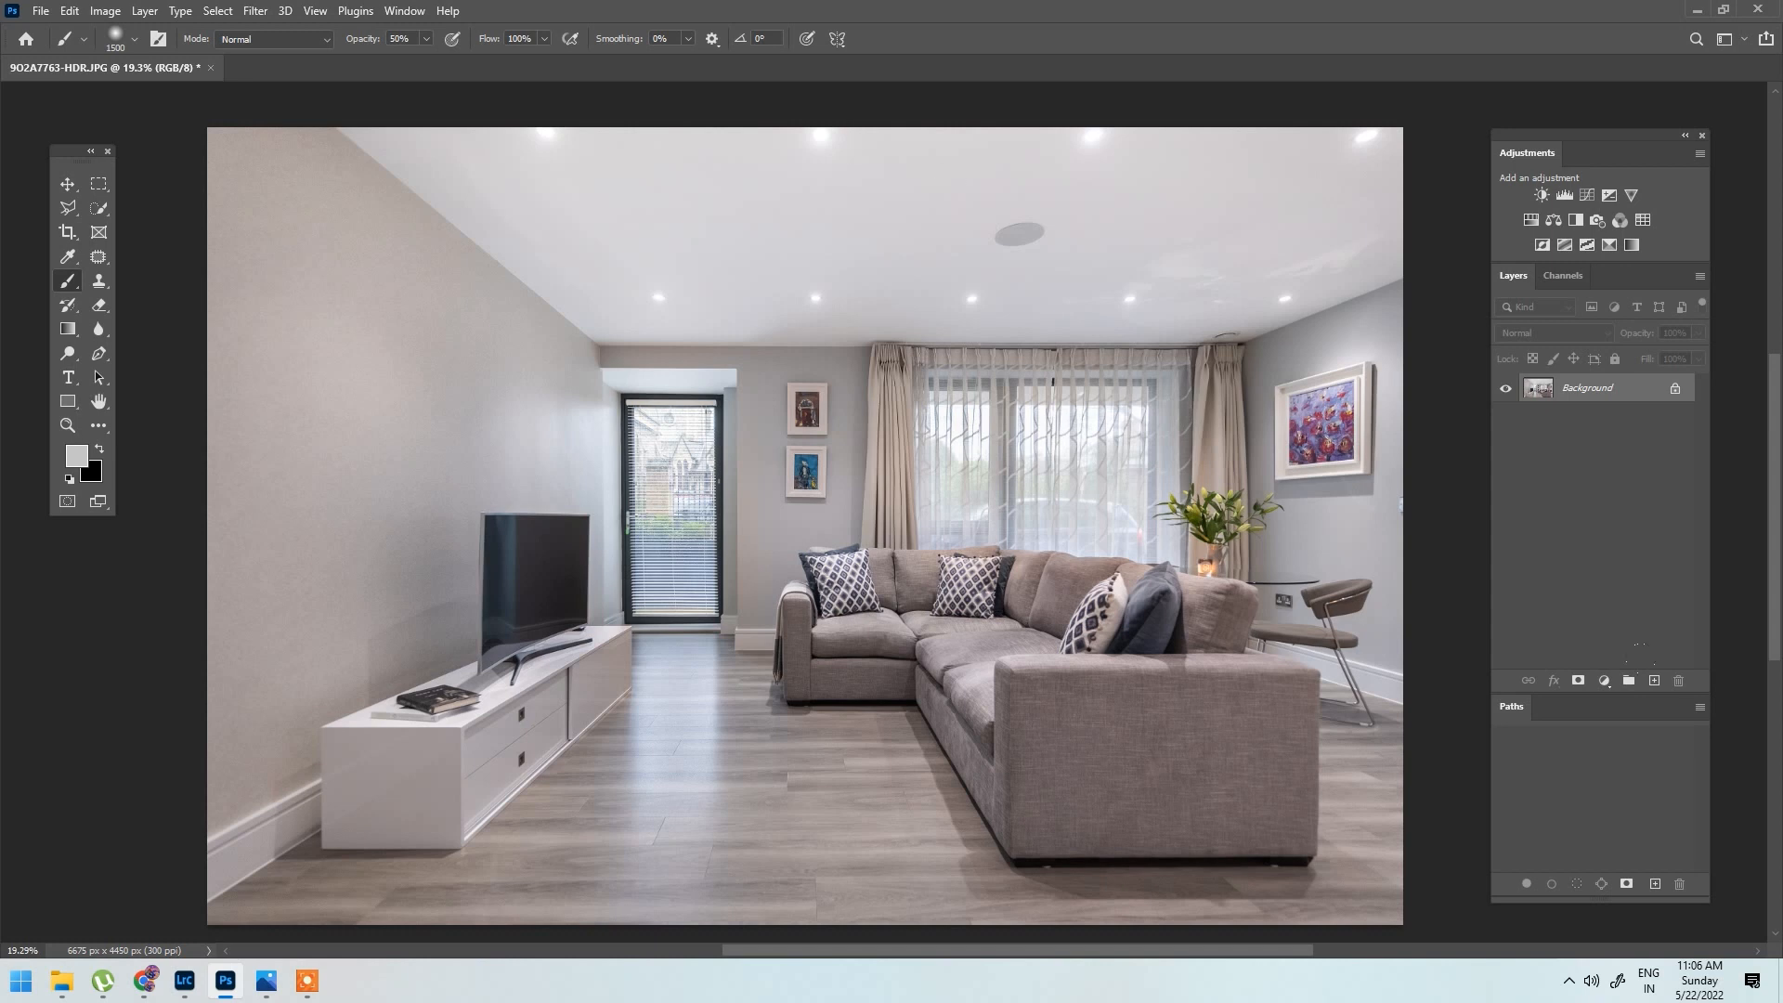
left_click(1604, 681)
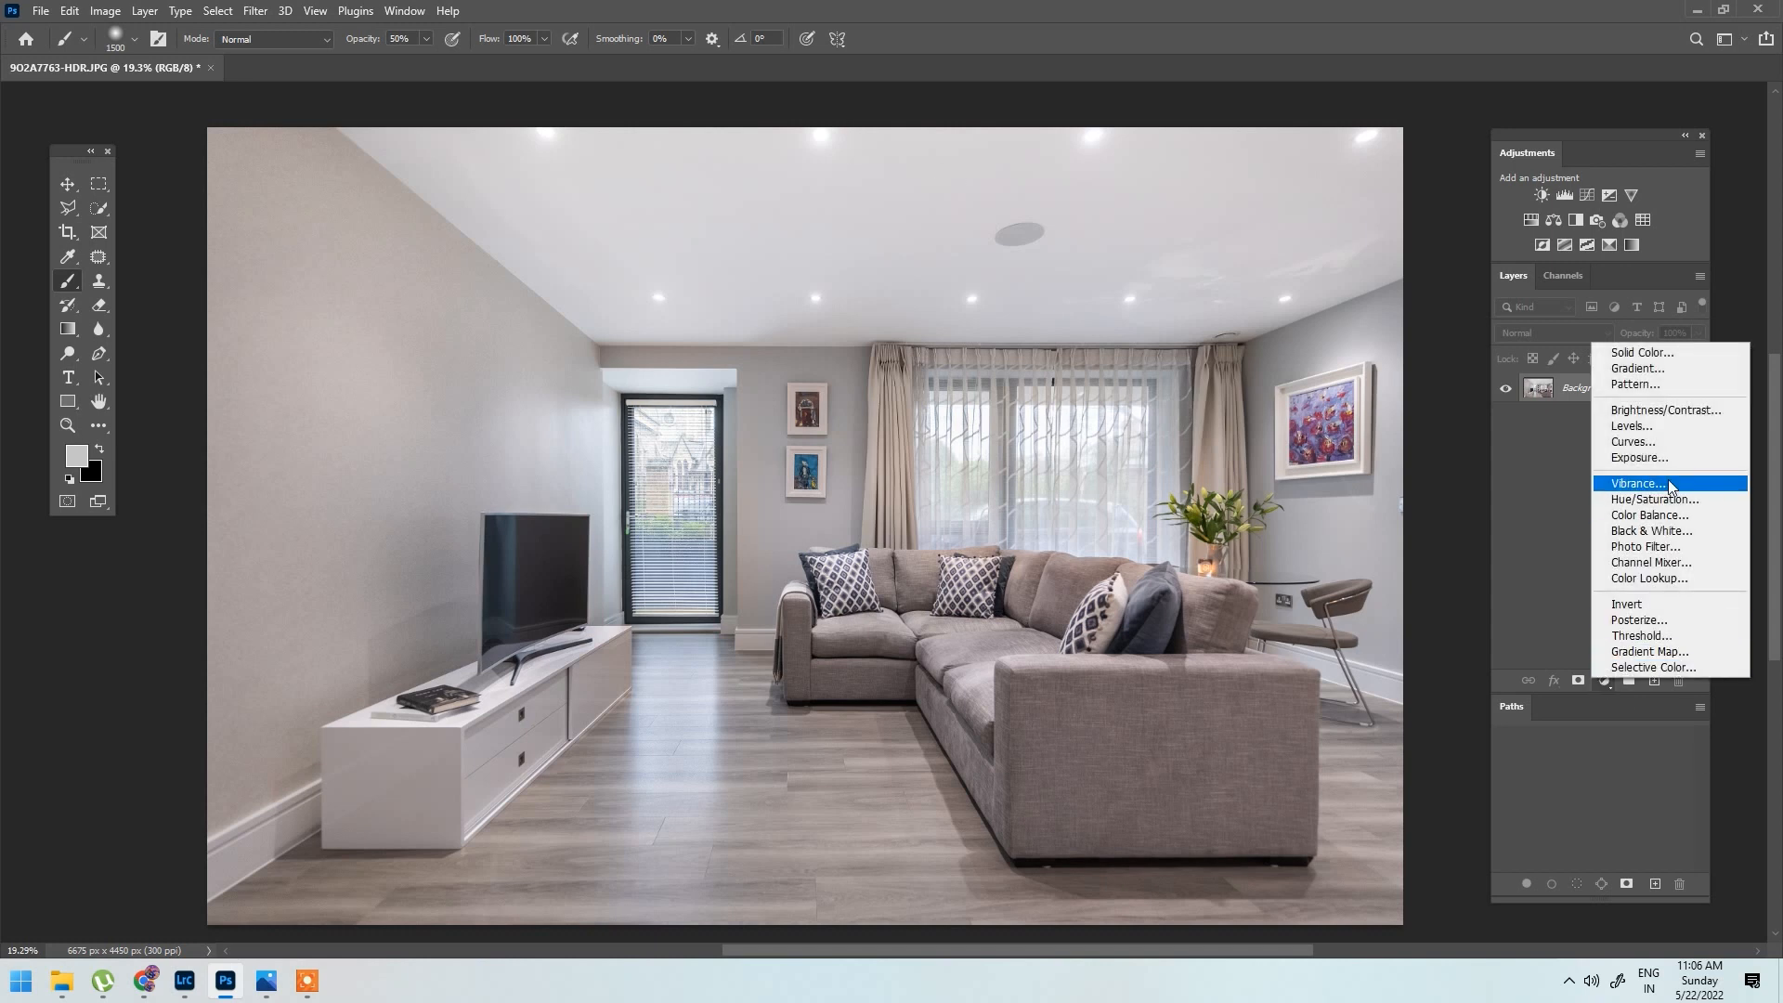
left_click(1572, 464)
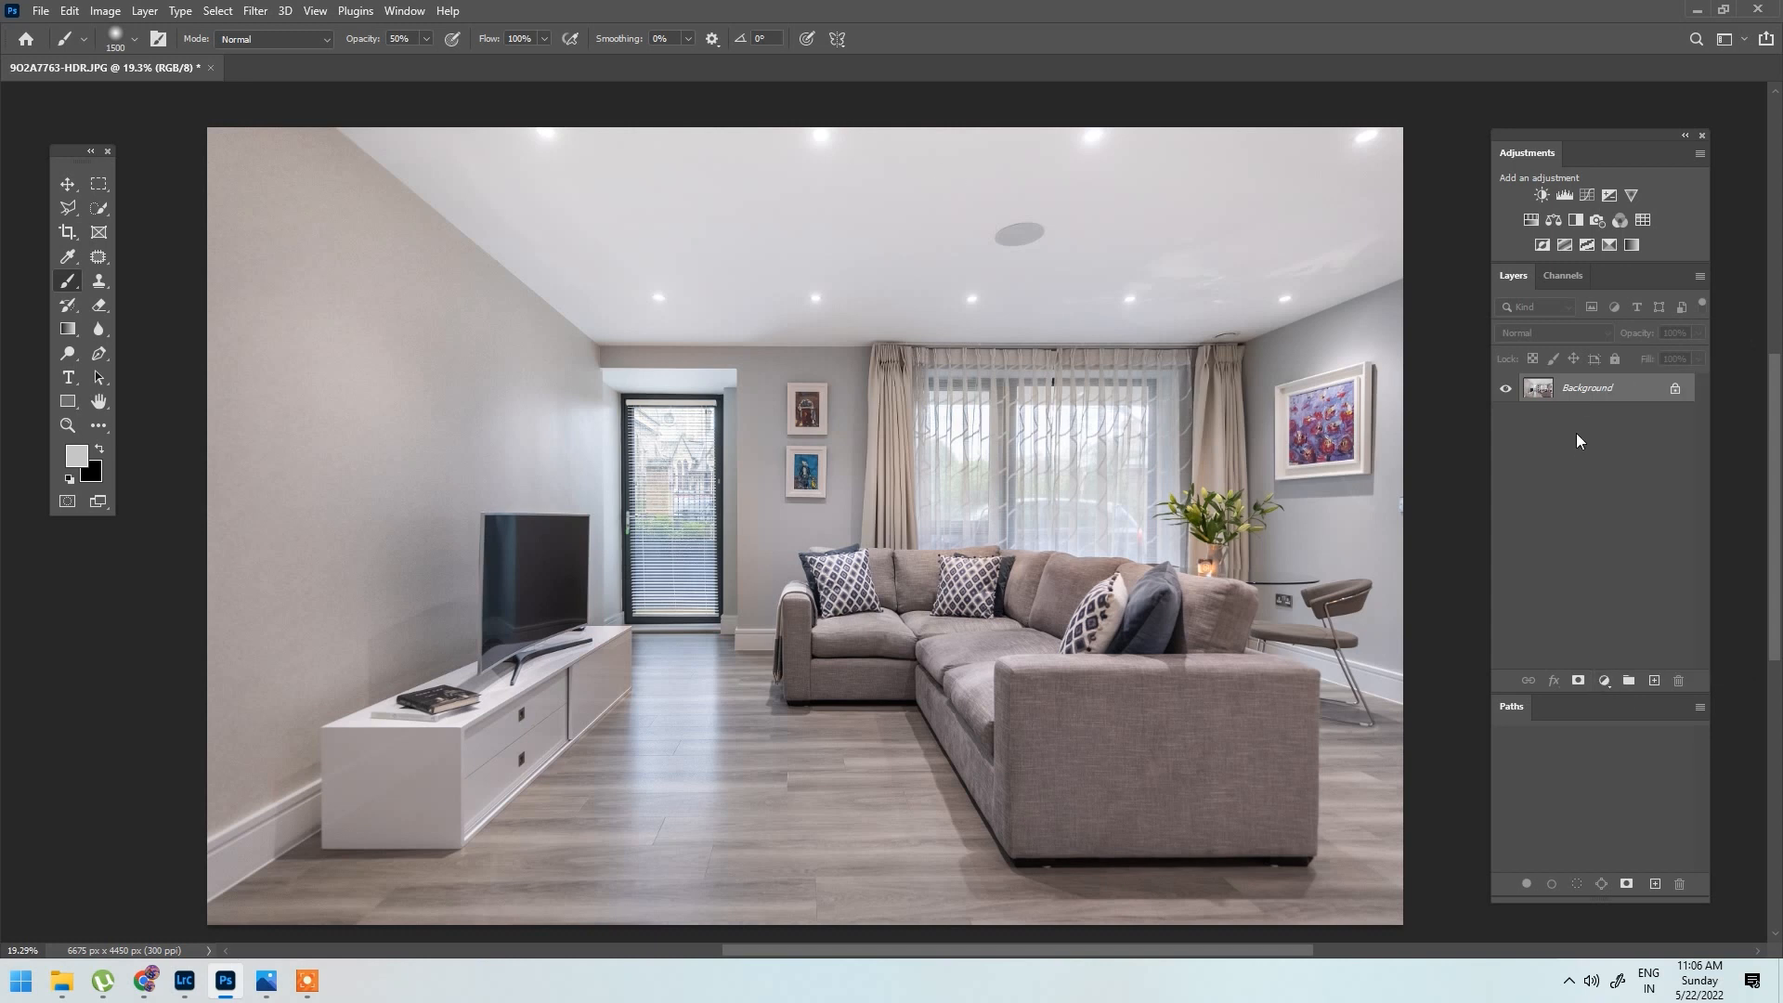
key("ctrl+j")
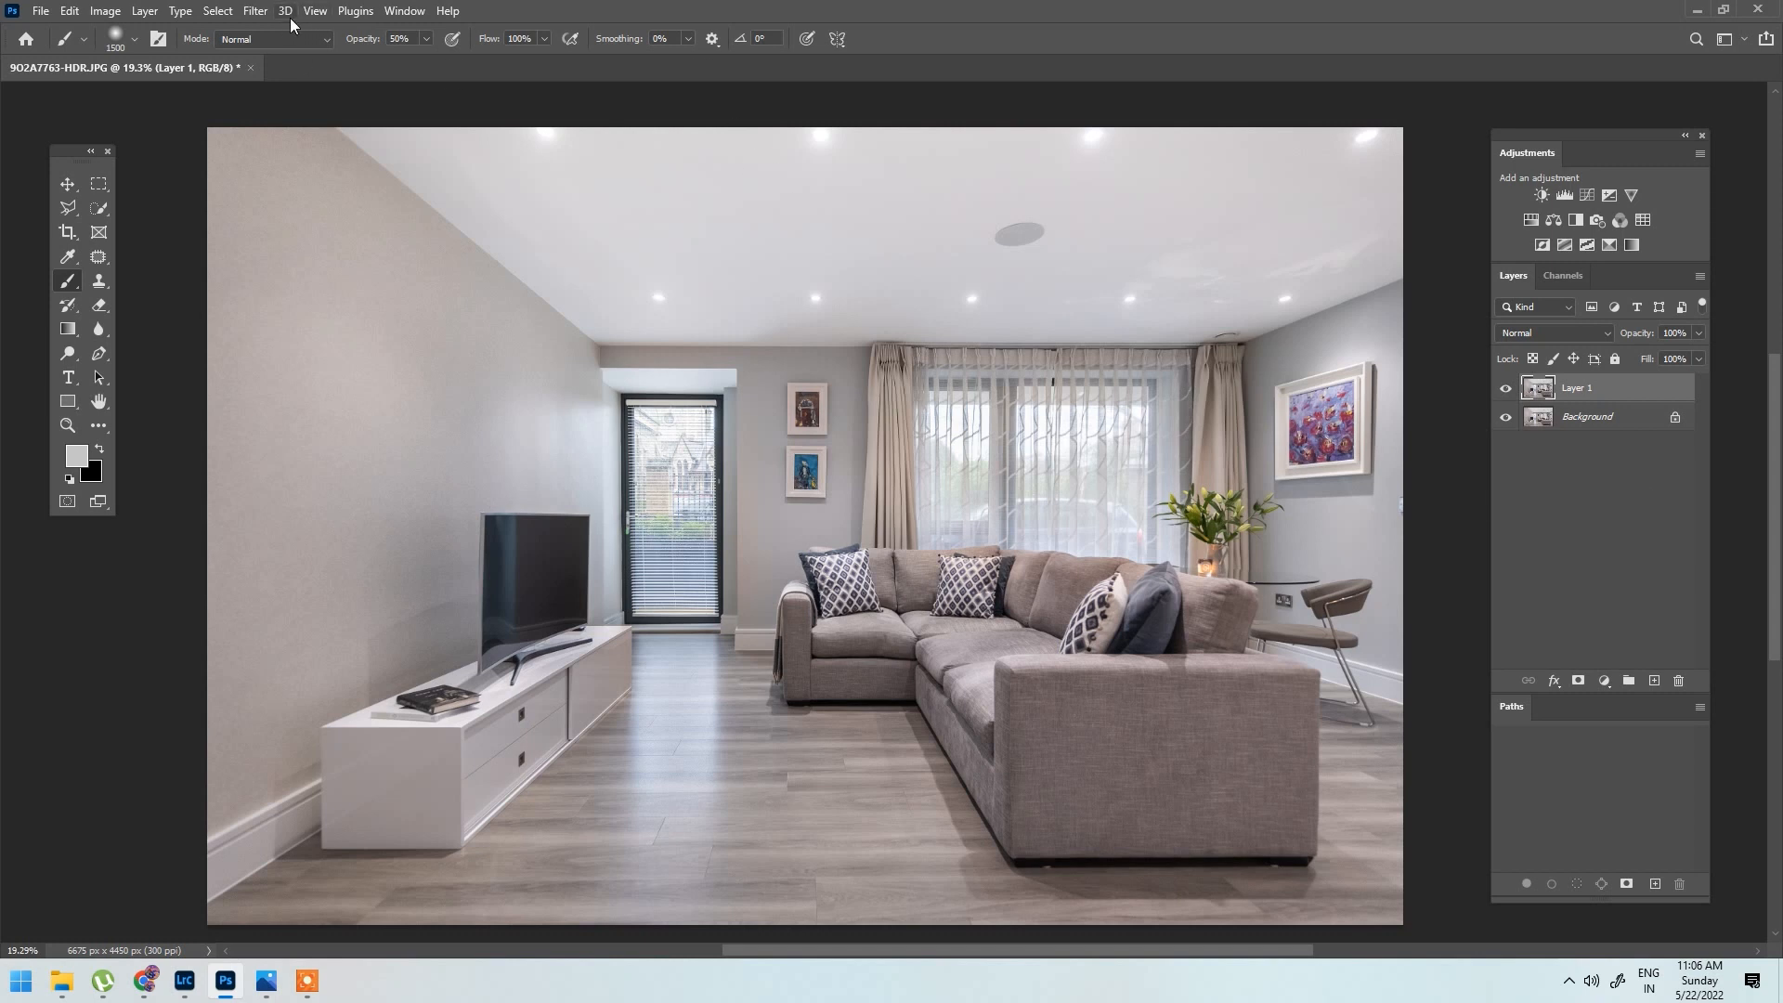
Step: Apply the Camera Raw Filter to the duplicate layer with Whites at +35 and Contrast at +11
left_click(255, 10)
left_click(366, 148)
left_click(1371, 379)
left_click_drag(1437, 637, 1469, 632)
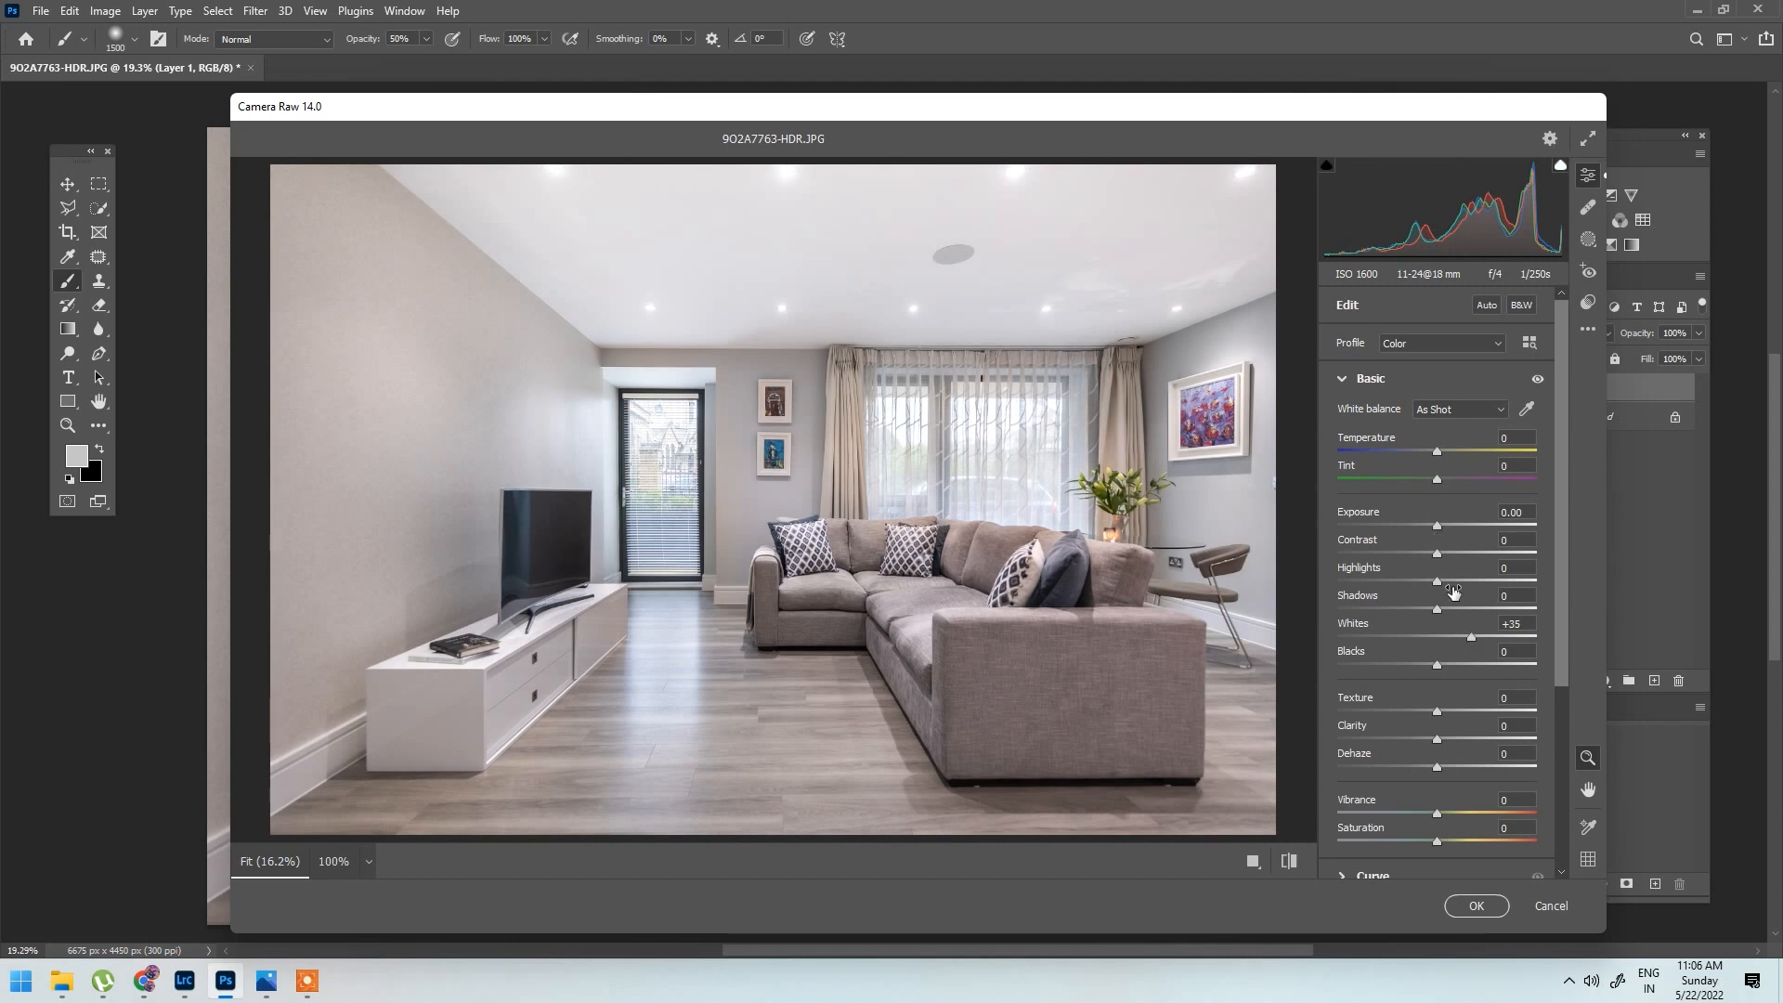
left_click_drag(1436, 552, 1449, 554)
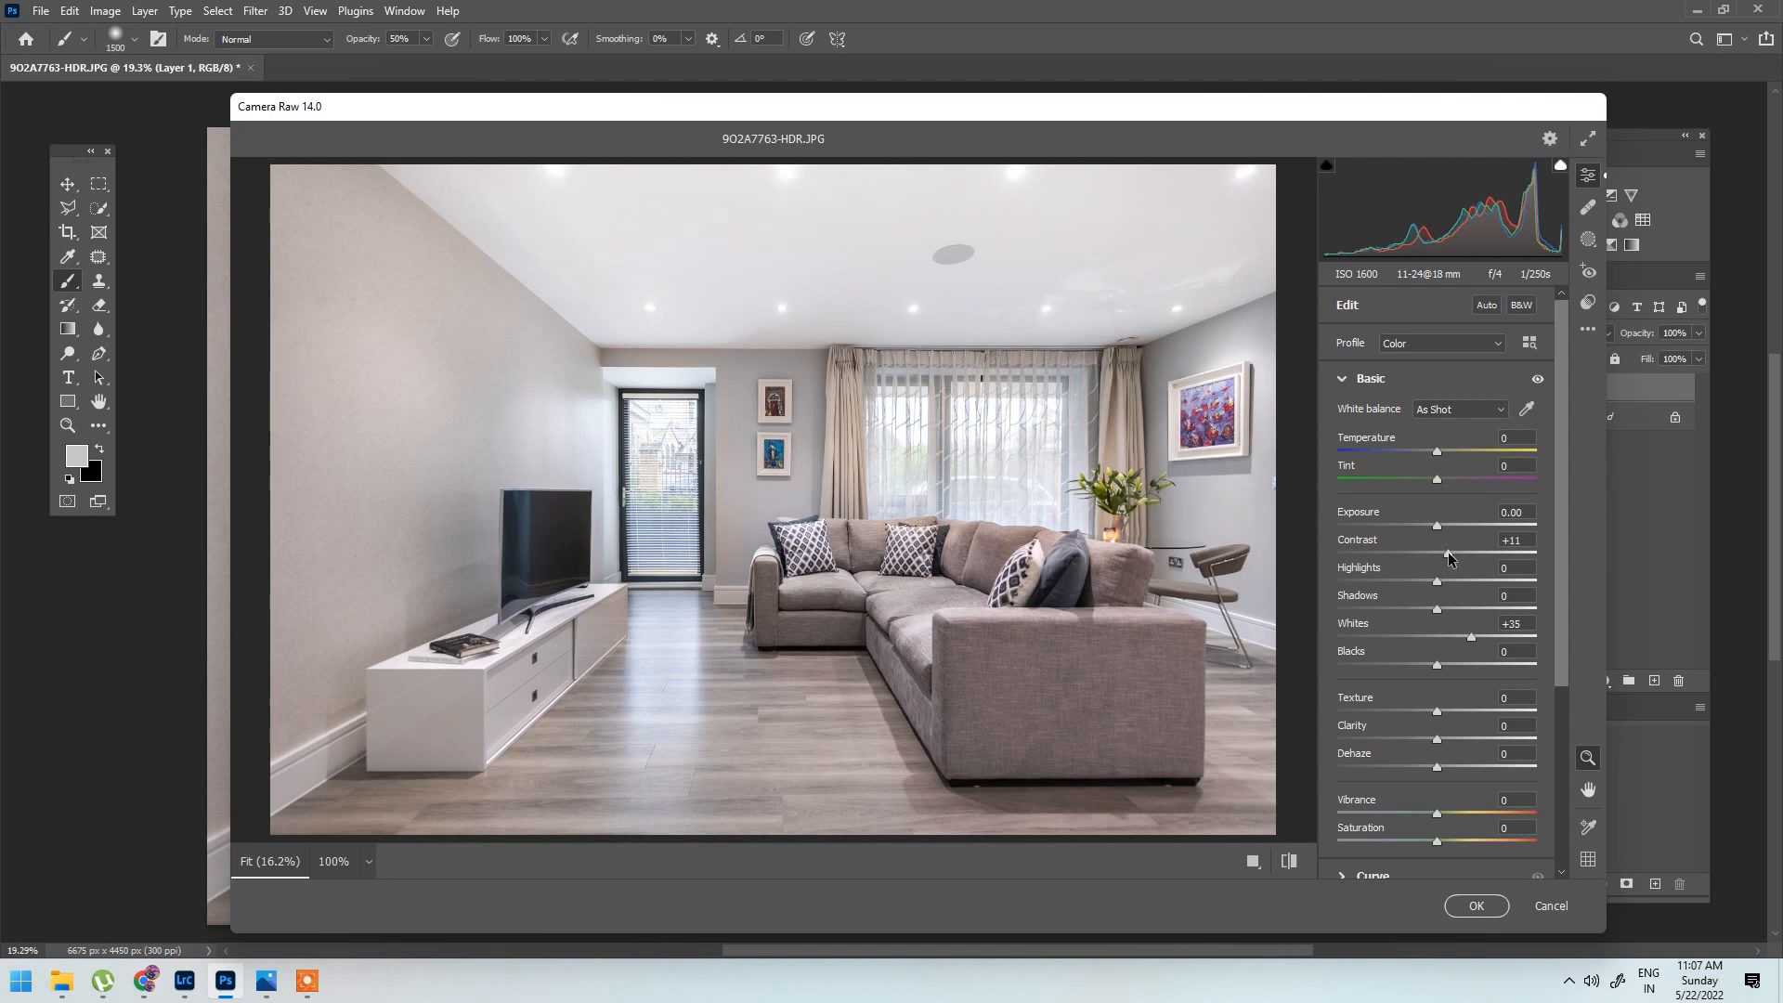
left_click(1499, 903)
Step: Compare the image with and without the Camera Raw adjustment by toggling the visibility of Layer 1
left_click(1505, 388)
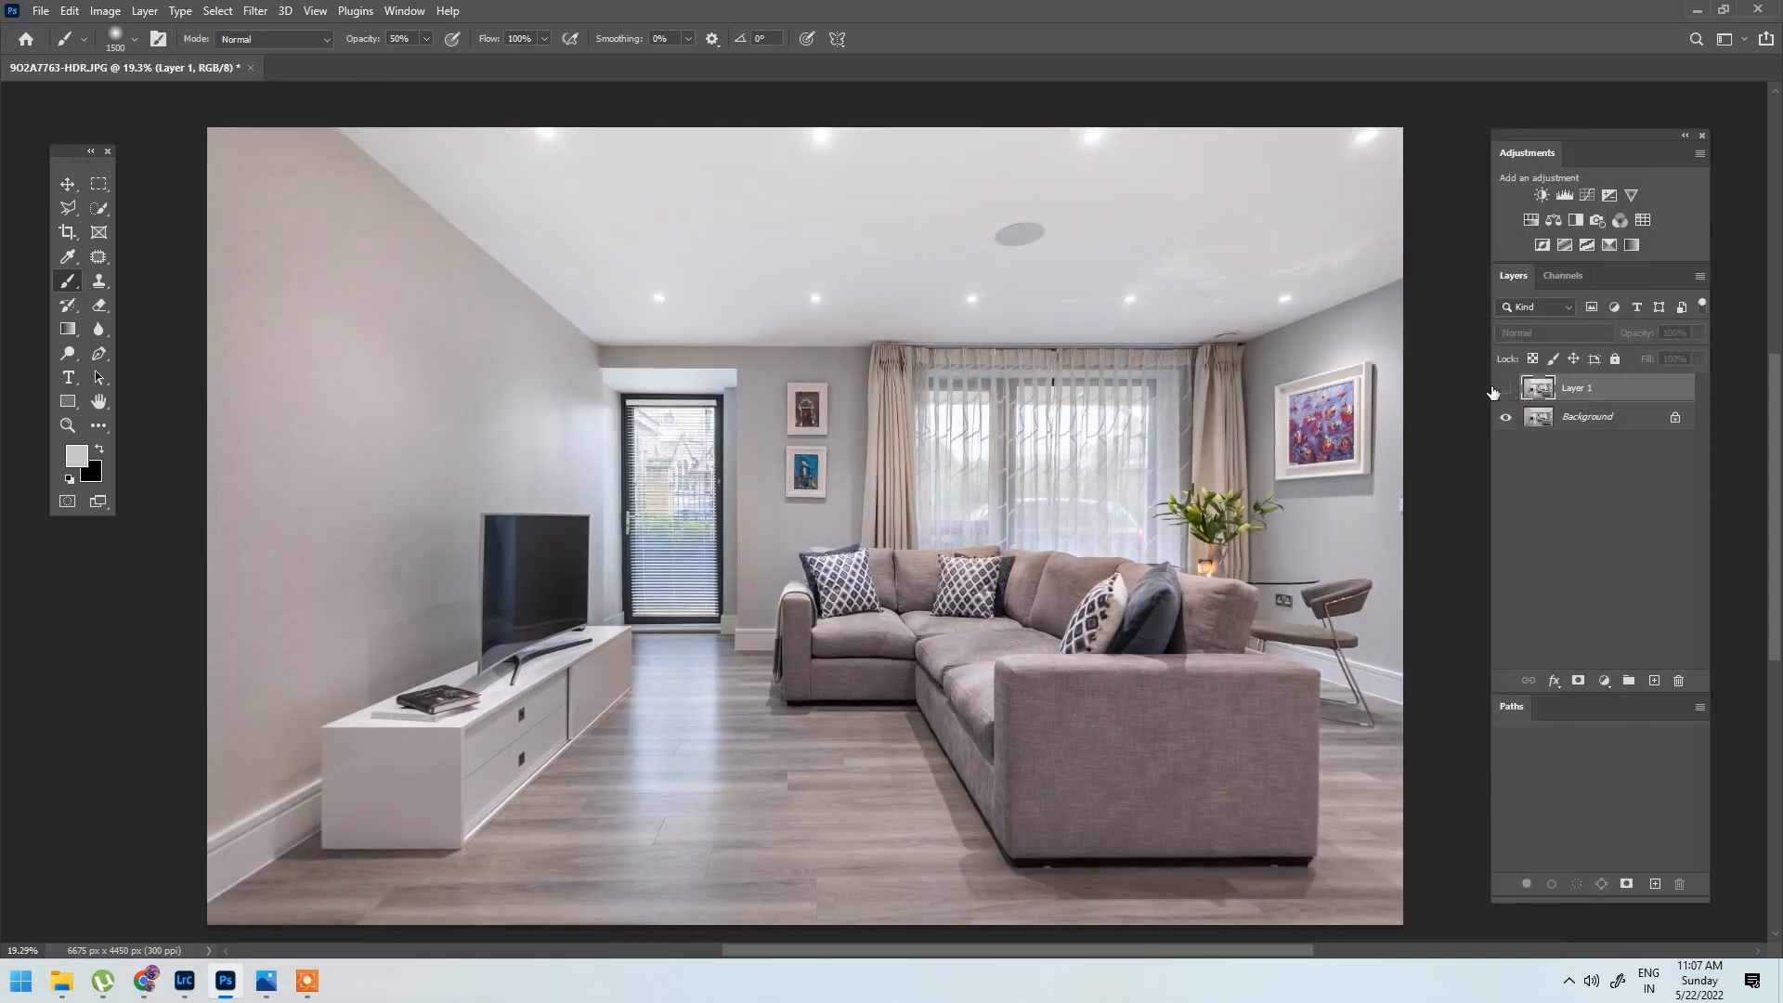
left_click(1505, 389)
left_click(1506, 389)
left_click(1505, 389)
left_click(1506, 390)
left_click(1507, 390)
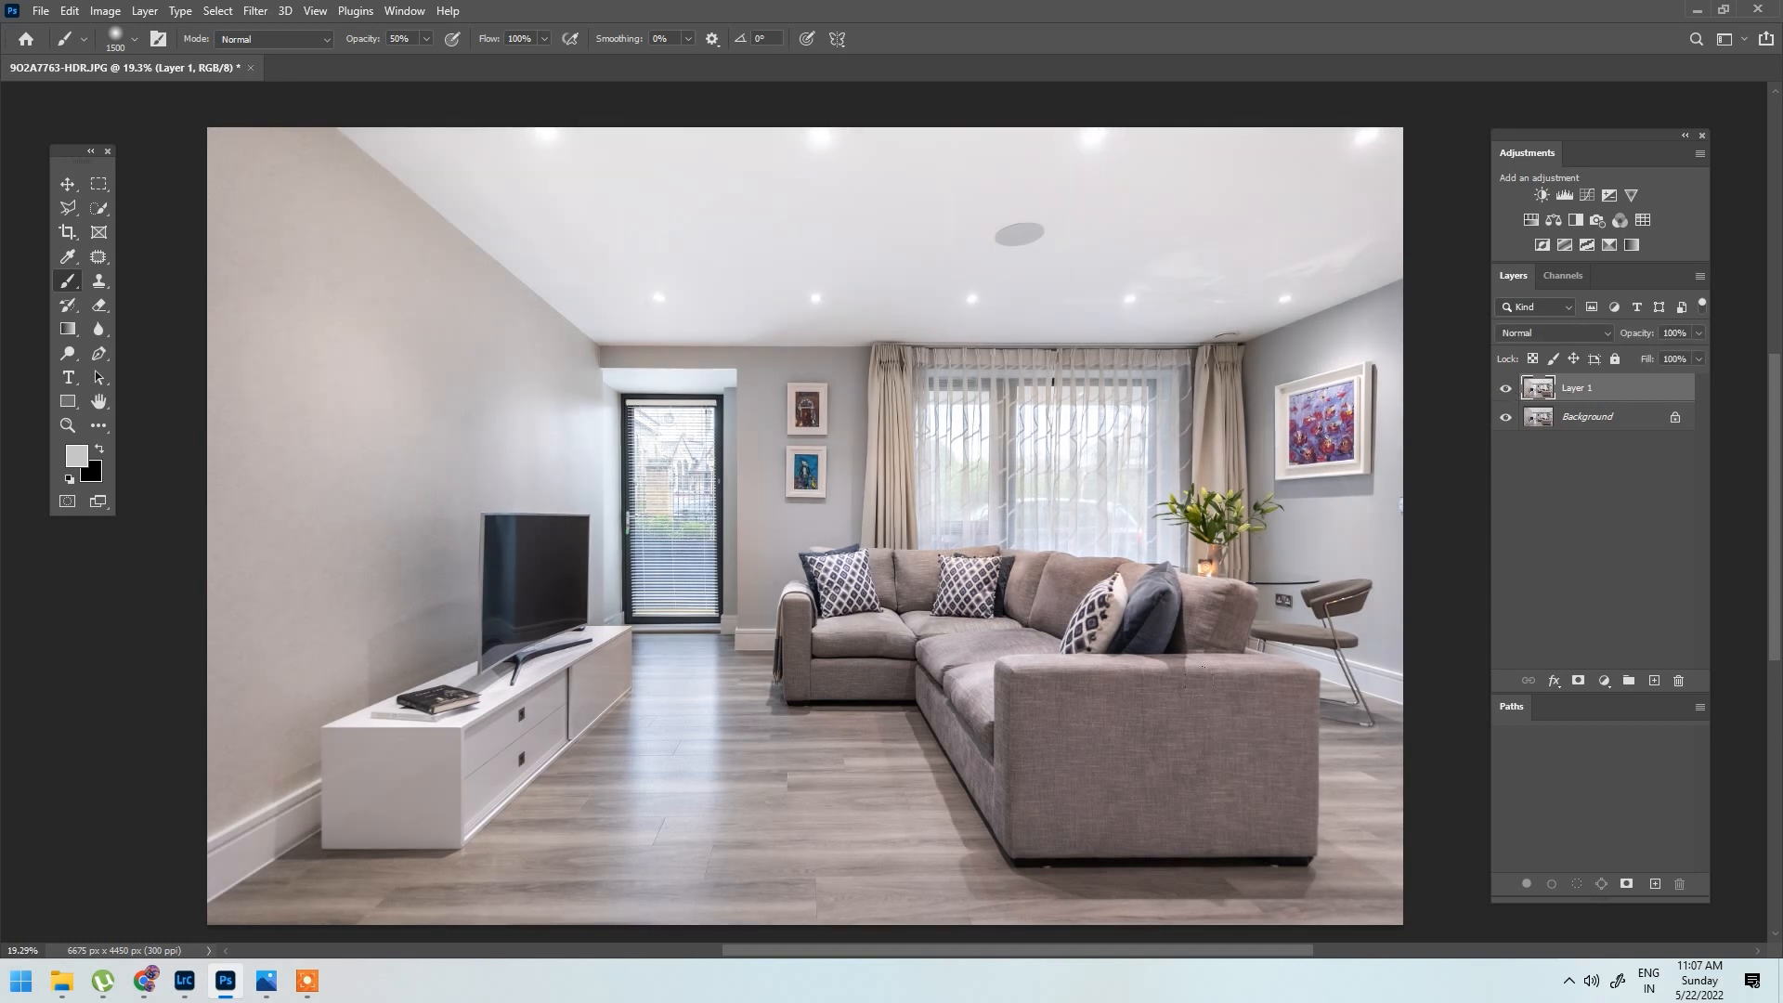
Step: Add a black layer mask to Layer 1 and set the brush opacity to 23%
left_click(1579, 681)
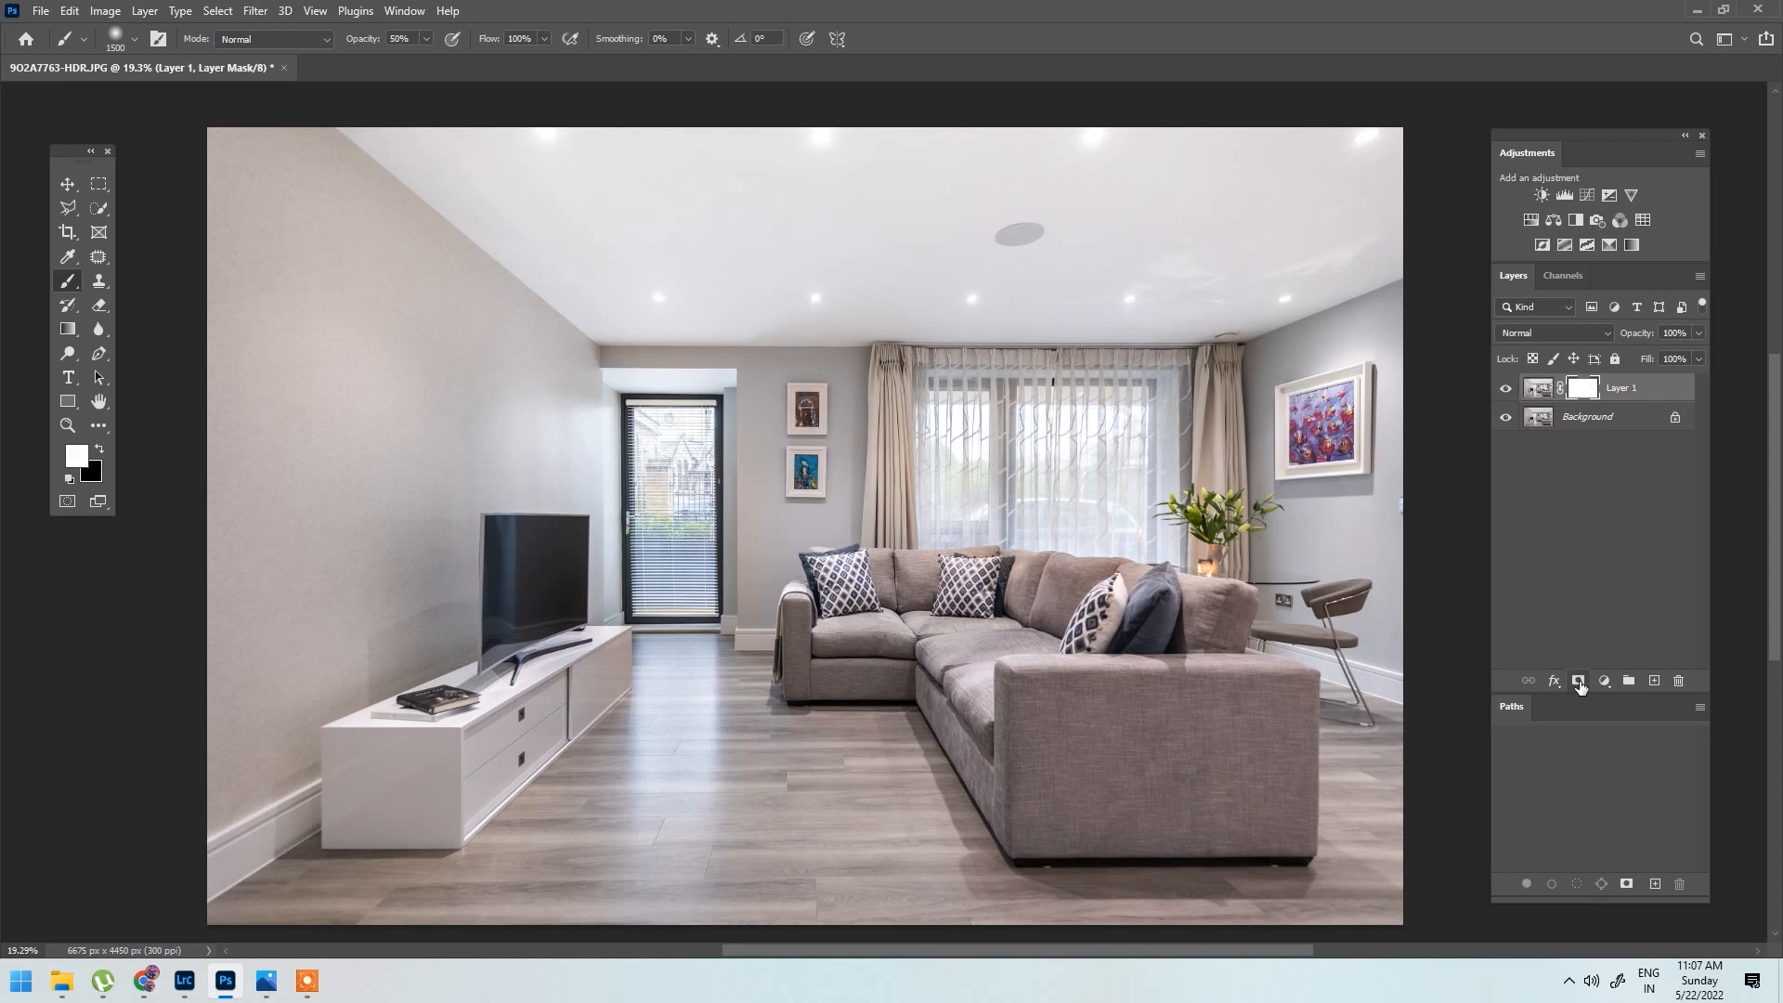
key("ctrl+i")
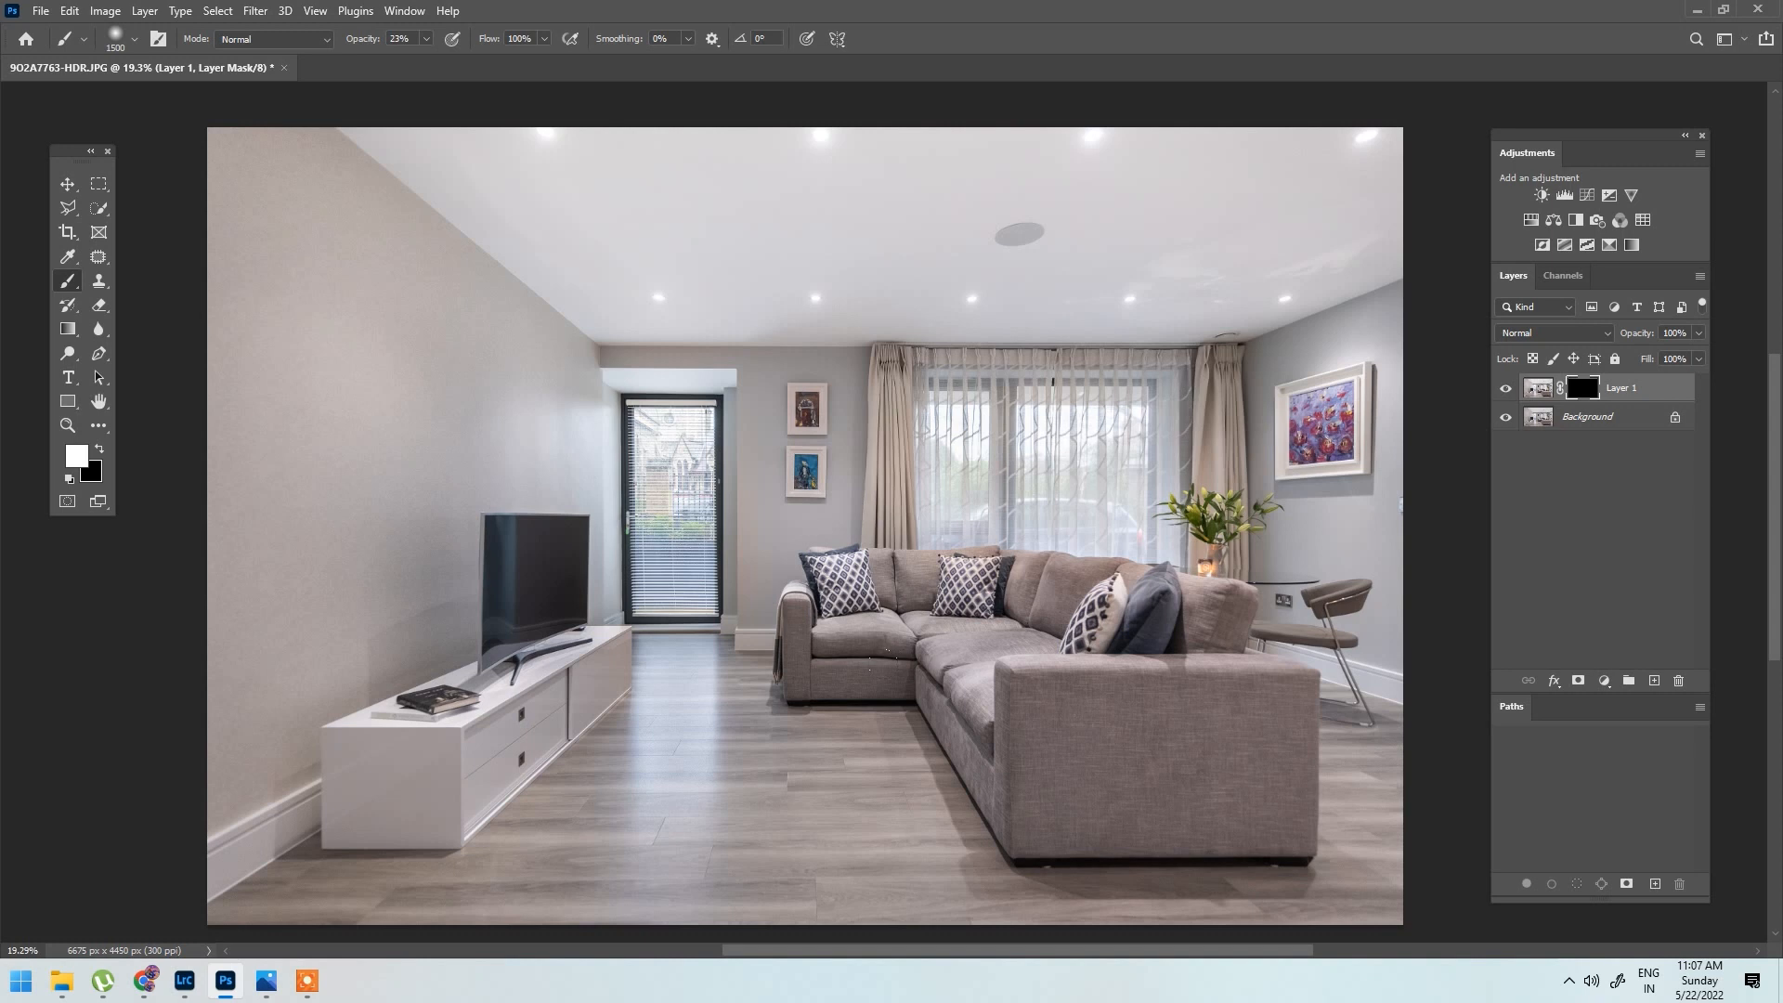
Step: Paint the Camera Raw brightening onto the mask along the ceiling with a large brush of about 3000 to 3700 px
scroll(433, 464, "down", 3)
key("]")
key("]")
key("]")
key("]")
key("]")
key("]")
key("]")
key("]")
key("]")
key("]")
key("]")
key("]")
key("]")
key("]")
key("]")
key("]")
key("]")
key("]")
key("]")
key("]")
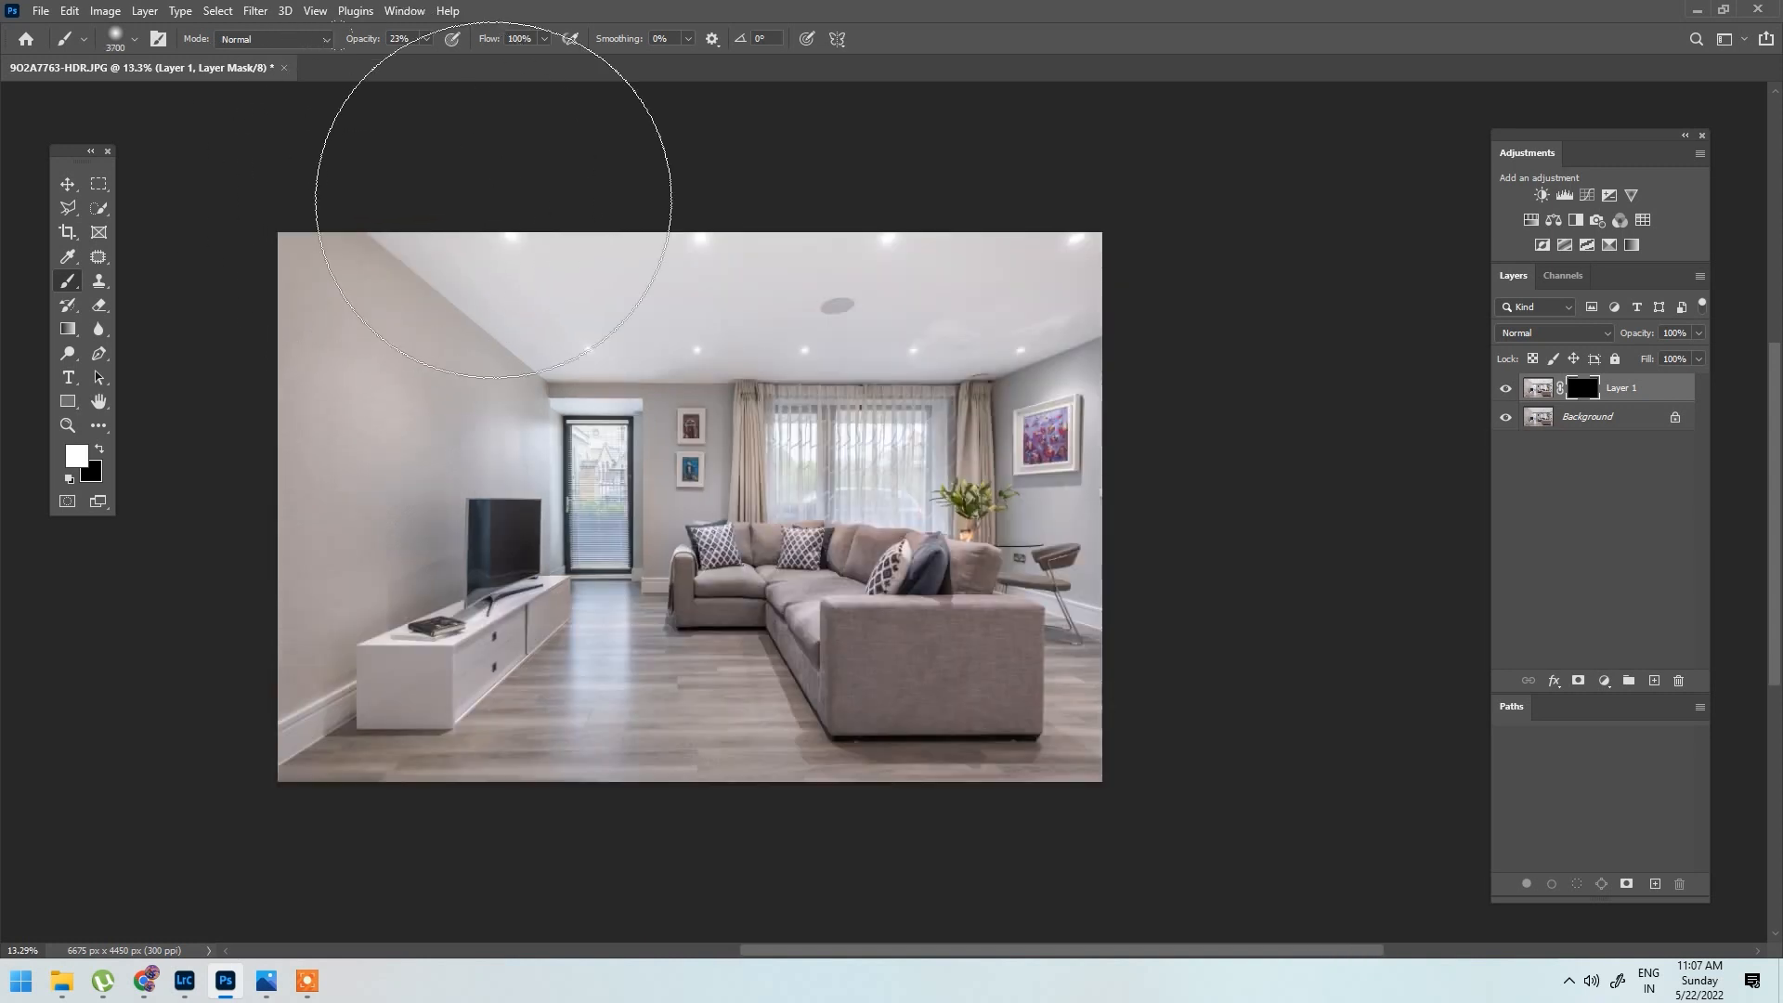
key("[")
key("[")
key("[")
key("[")
key("[")
key("[")
key("[")
scroll(929, 149, "up", 2)
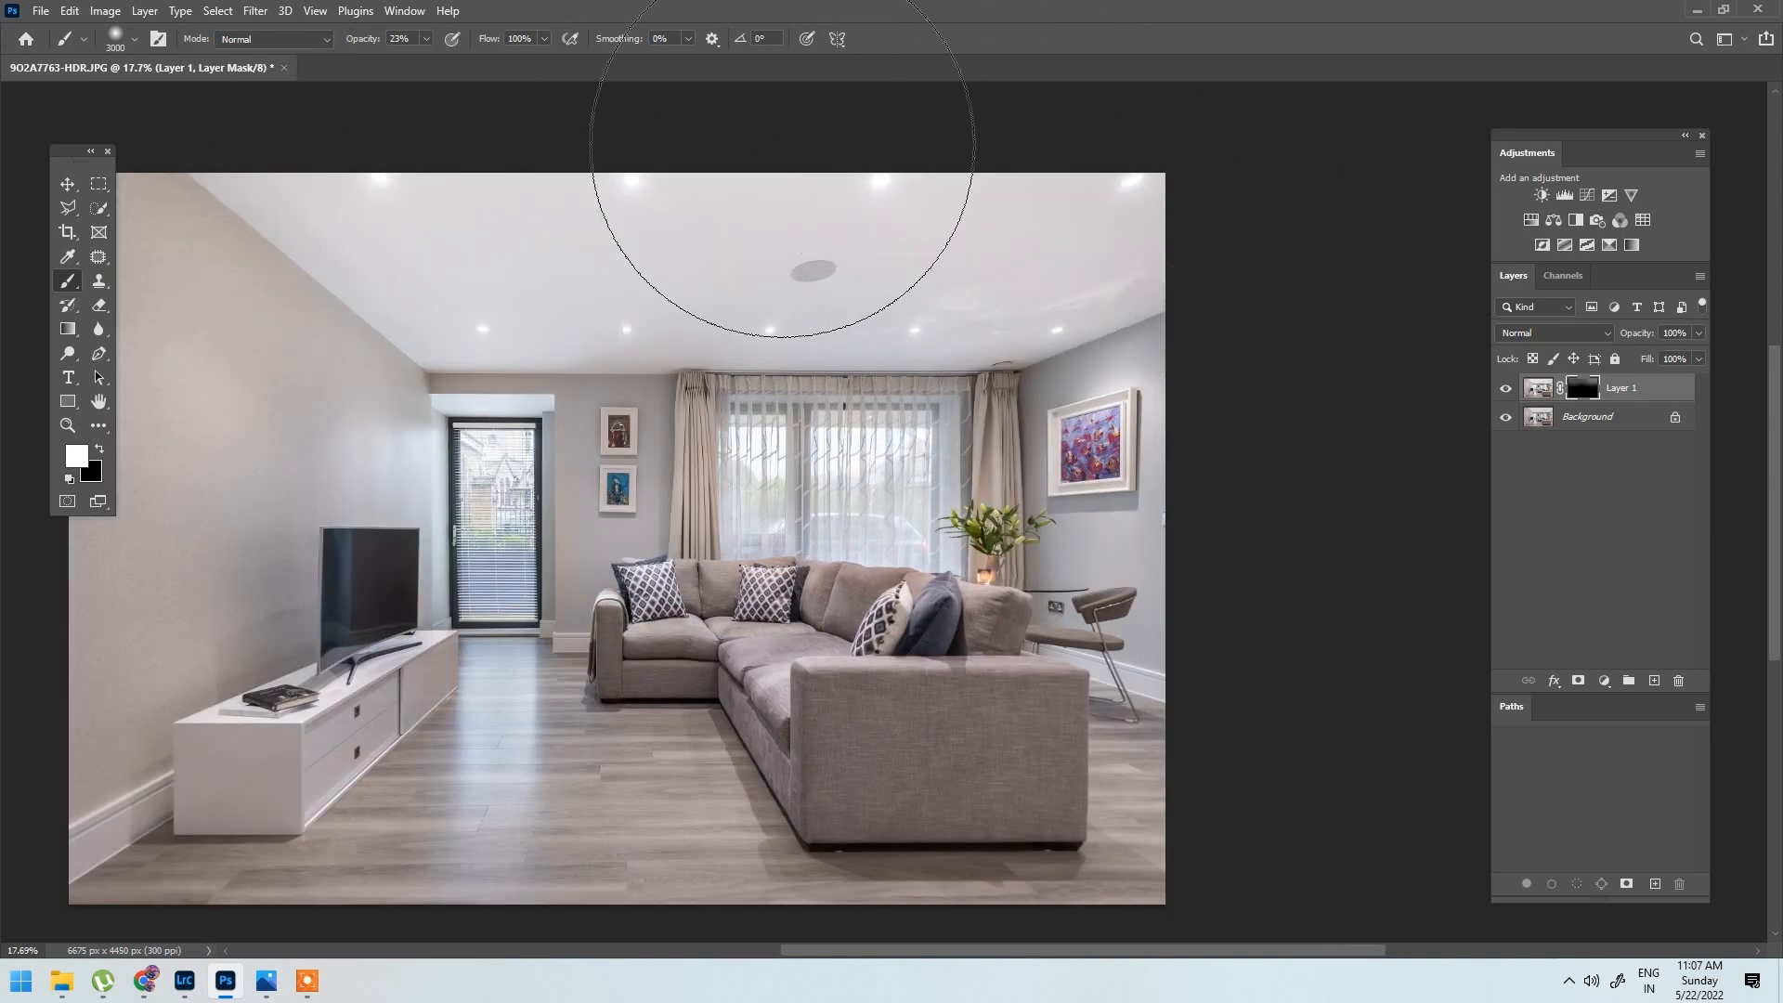
Step: Reduce the brush and paint the brightening onto the mask over the back wall around the door and framed pictures
key("[")
key("[")
key("[")
key("[")
key("[")
left_click(585, 446)
key("[")
key("[")
key("[")
key("[")
key("[")
key("[")
key("[")
key("[")
key("[")
key("[")
Step: Enlarge the brush to about 2300 px and paint the brightening onto the mask over the sofa and floor
key("]")
key("]")
key("]")
key("]")
key("]")
key("]")
key("]")
key("]")
key("]")
key("]")
key("]")
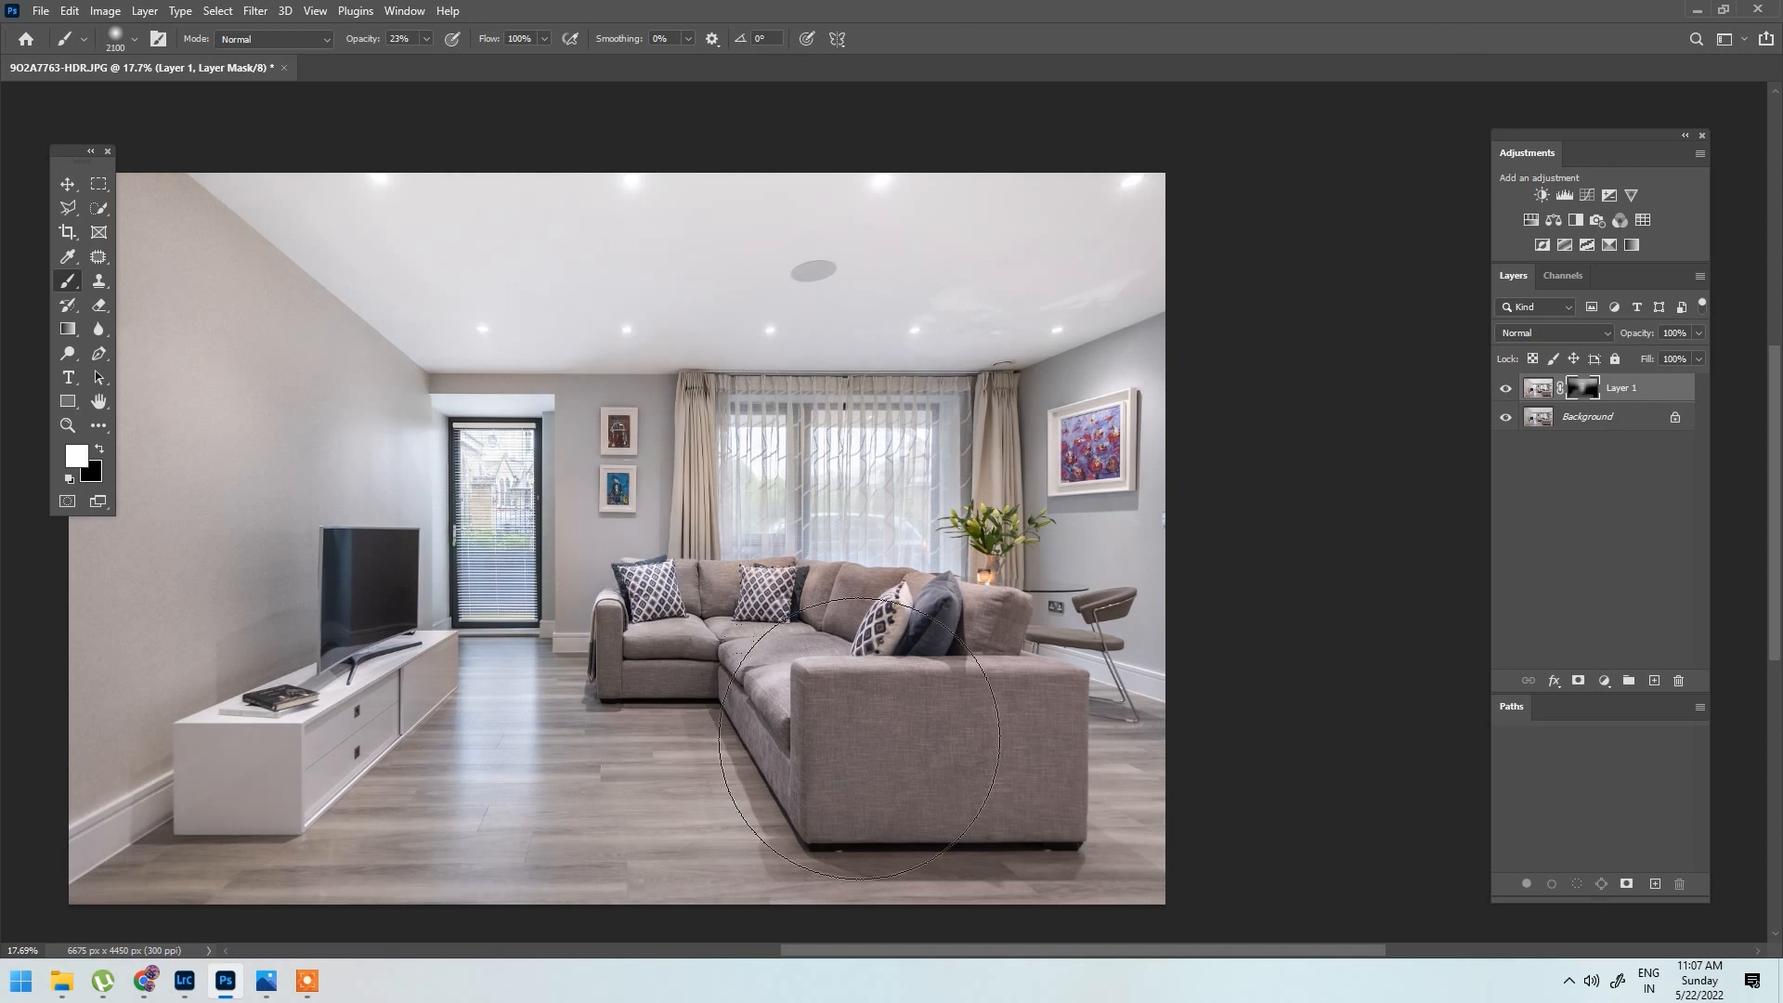
Step: Enlarge the brush to about 3400 px and paint the brightening onto the mask over the left wall and ceiling
scroll(650, 308, "down", 1)
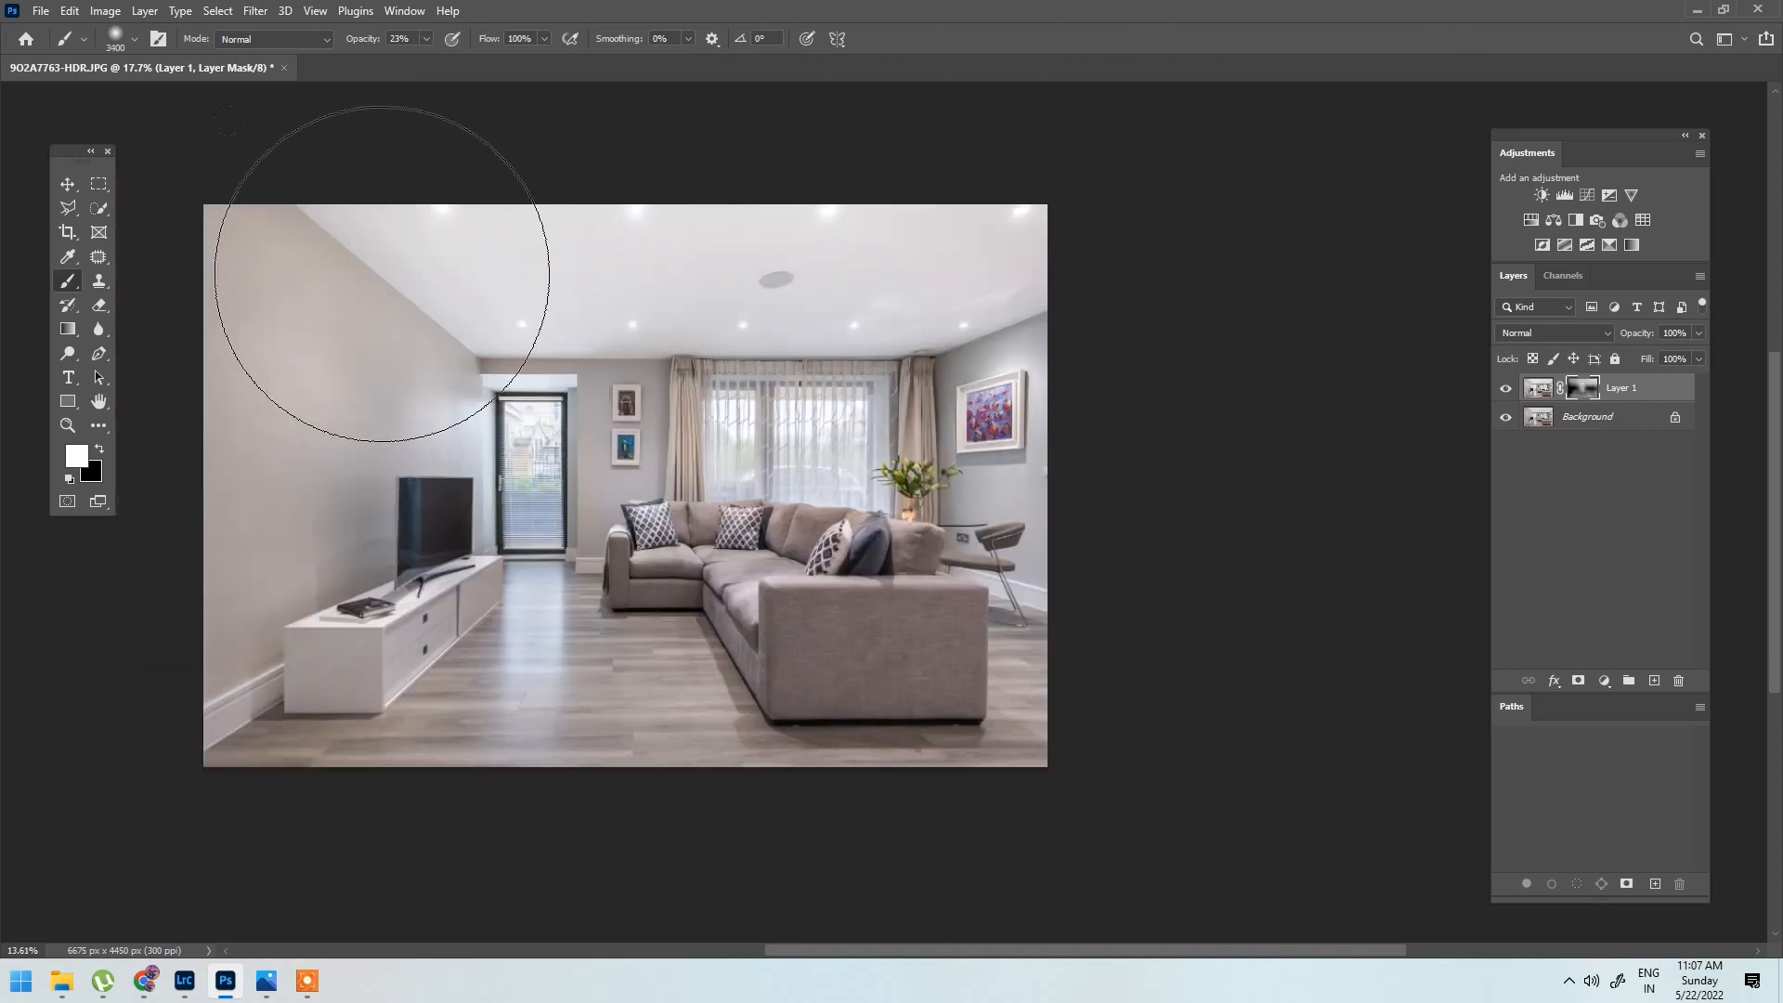
key("]")
key("]")
key("]")
key("]")
key("]")
key("]")
key("]")
key("]")
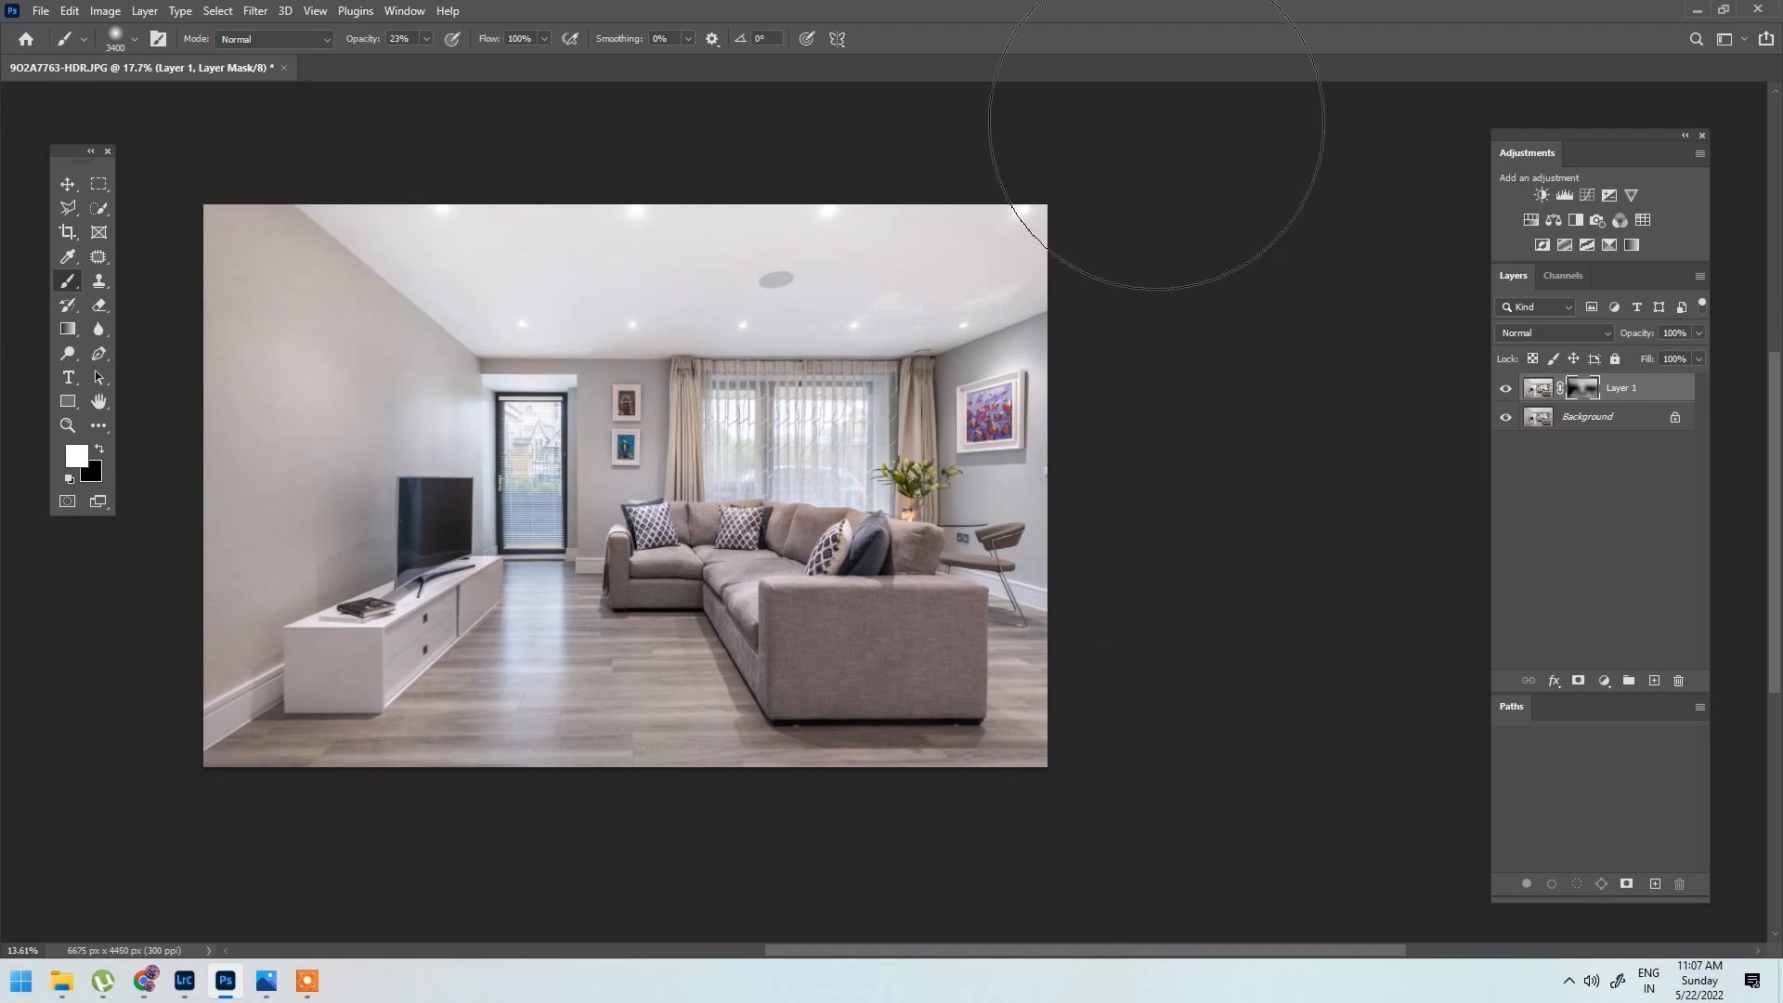
Step: Reduce the brush to about 2500 px and paint the brightening onto the mask over the right side of the room
key("[")
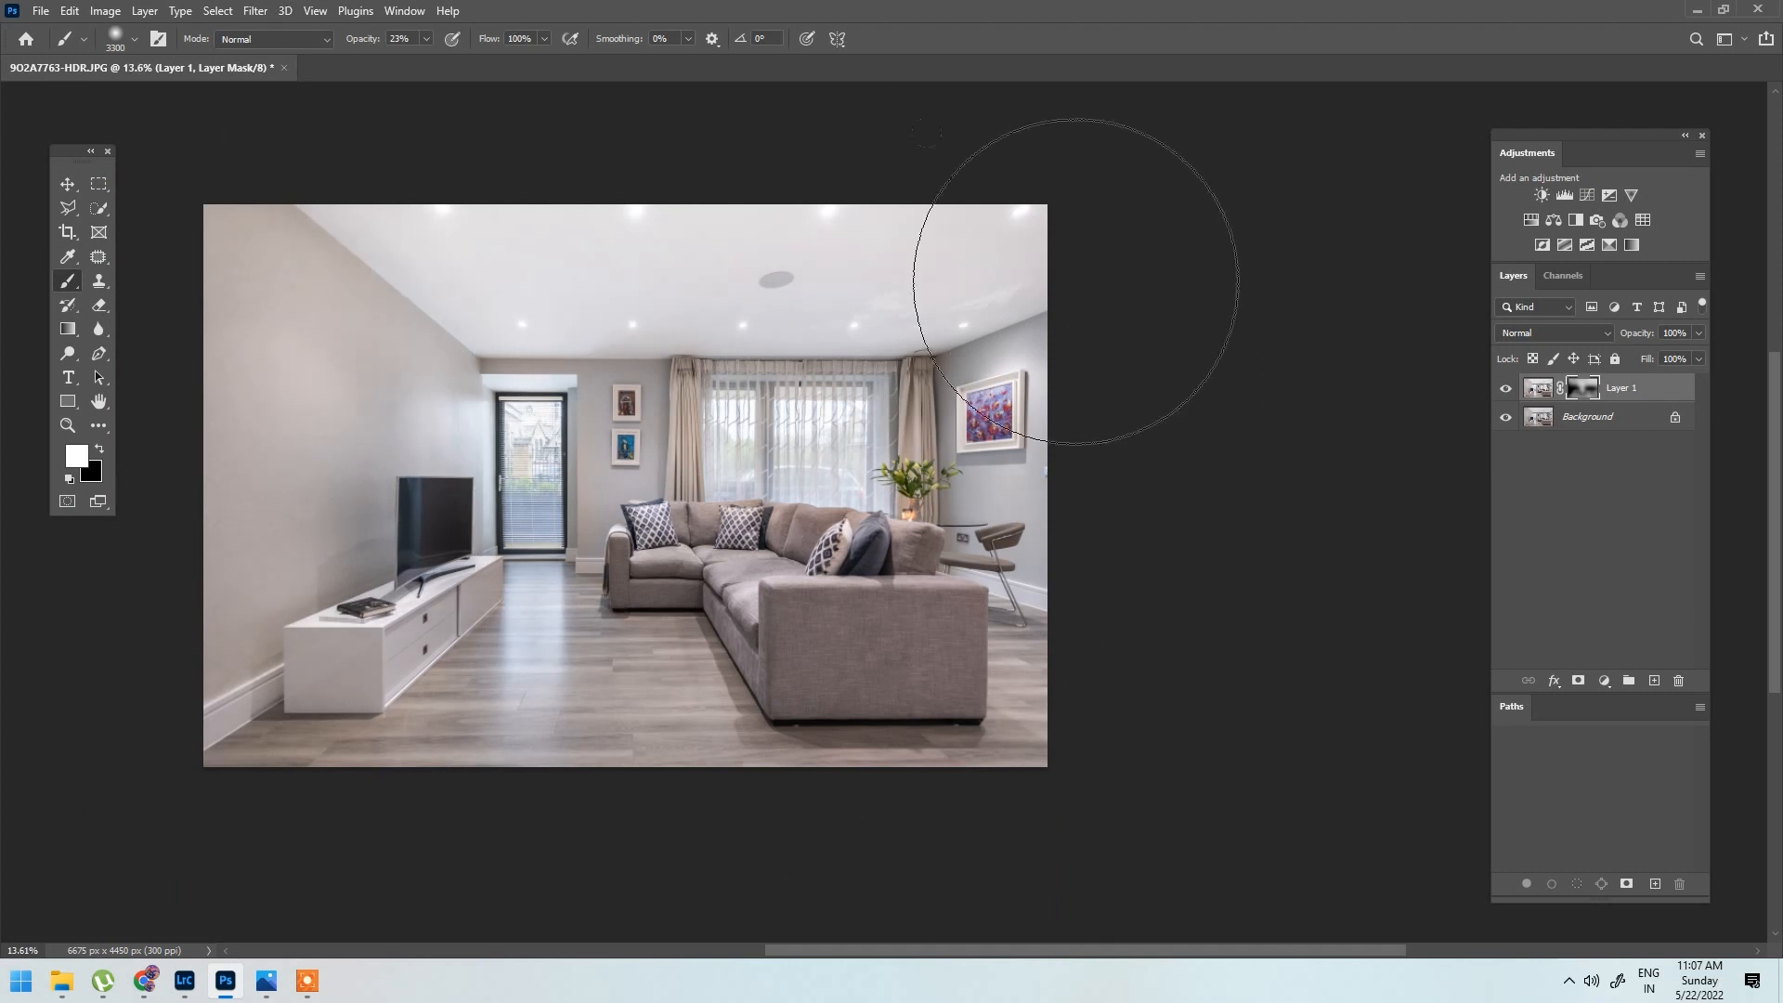
key("[")
key("[")
key("[")
key("[")
key("[")
key("[")
key("[")
key("[")
key("[")
key("[")
key("[")
key("[")
key("[")
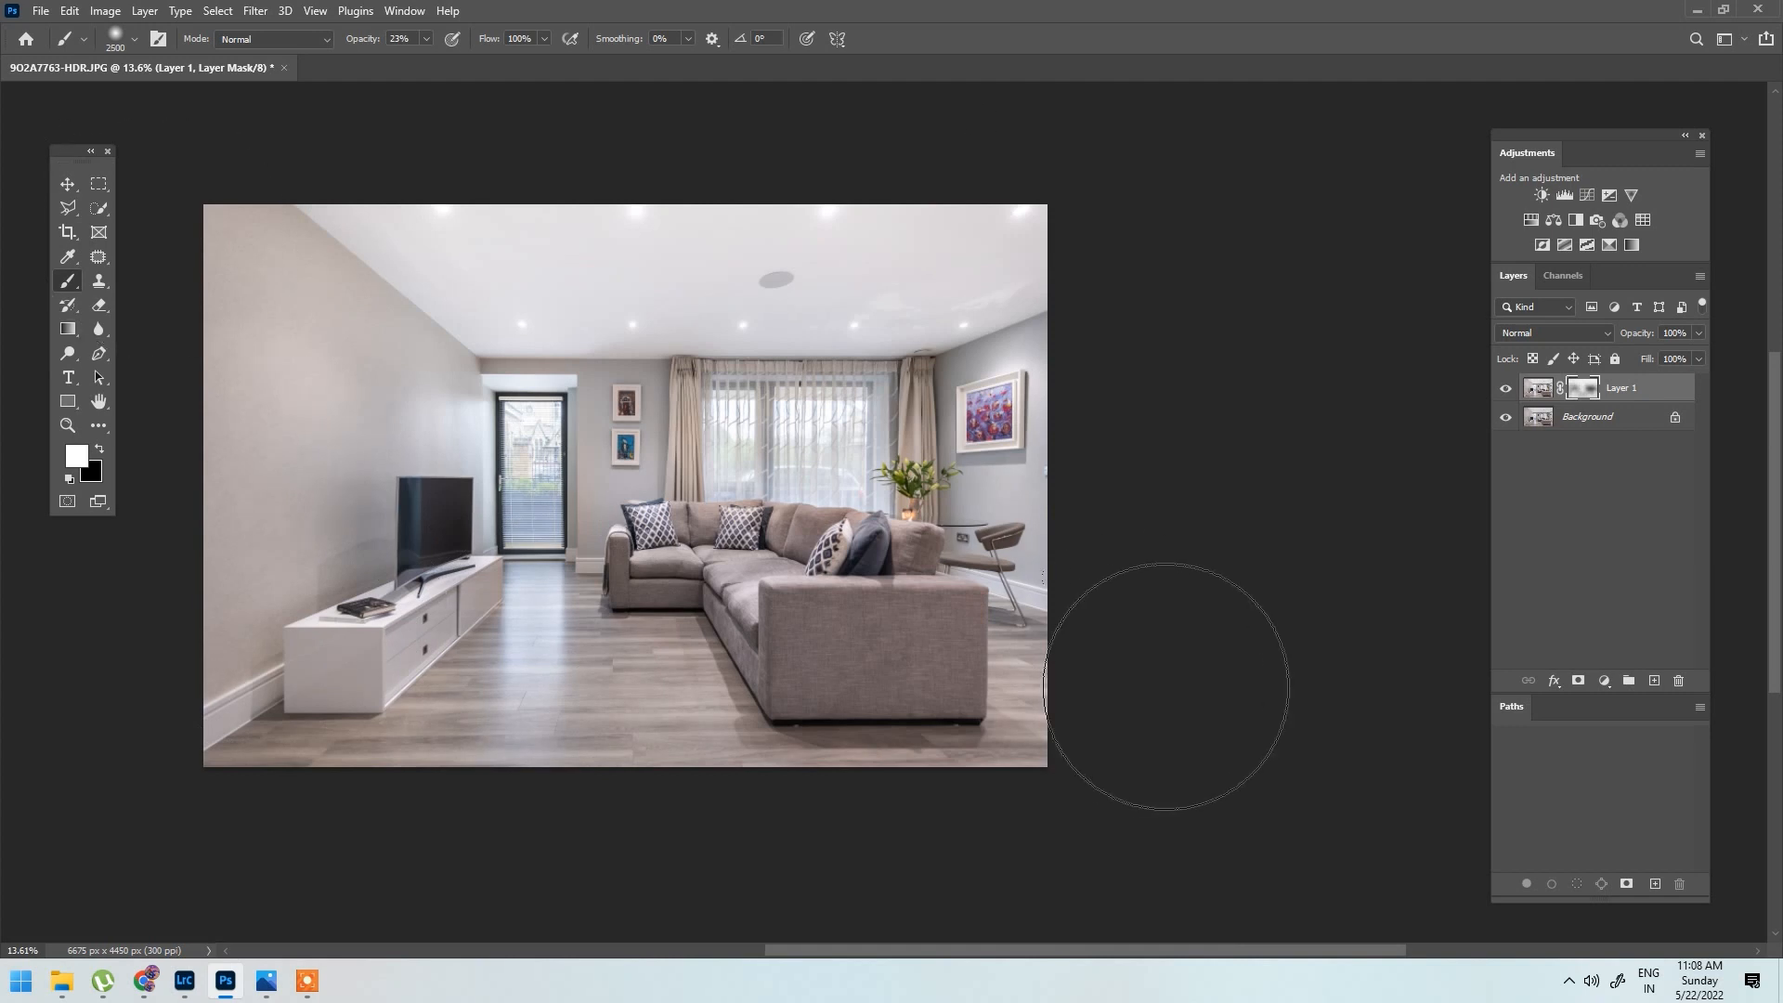
key("]")
key("]")
key("]")
key("]")
key("]")
Step: Compare the photo with and without Layer 1, and merge the layer down into the Background
scroll(747, 478, "up", 2)
left_click_drag(748, 447, 980, 441)
left_click(1504, 388)
left_click(1504, 388)
left_click(1504, 389)
left_click(1504, 388)
left_click(1504, 388)
left_click(1505, 388)
scroll(940, 268, "down", 2)
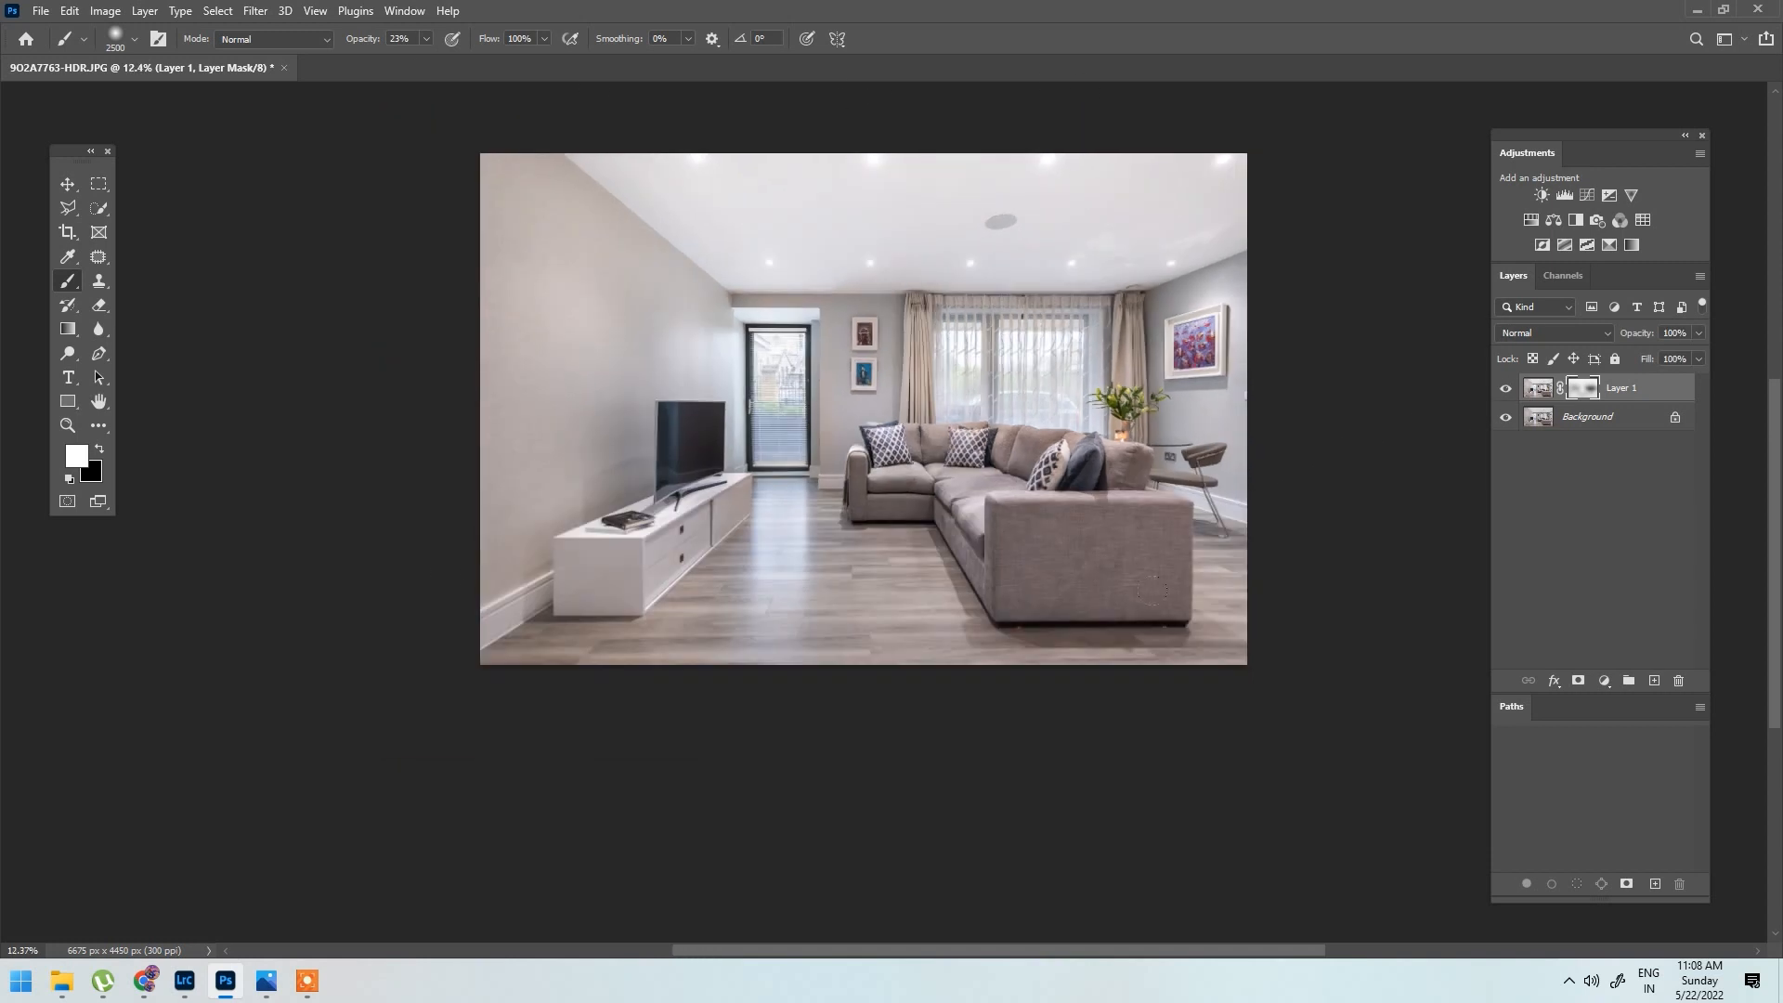
key("ctrl+e")
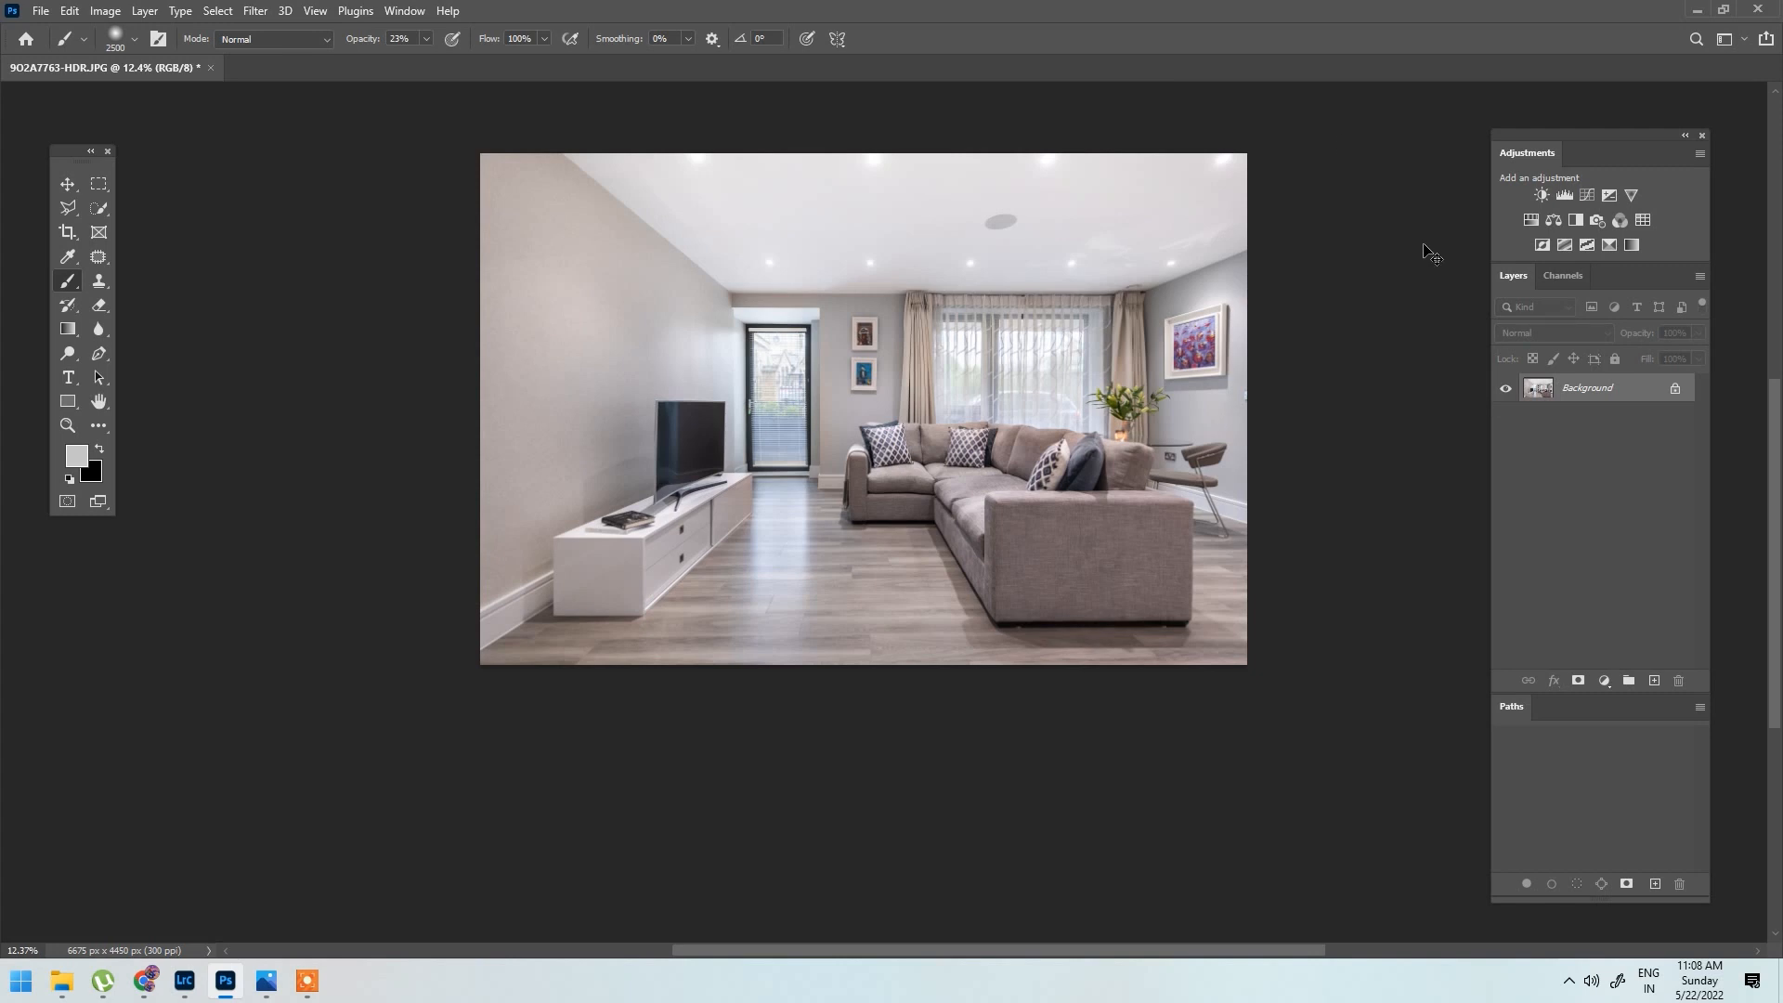
Step: Duplicate the Background layer and apply the Camera Raw Filter with Shadows +11, Blacks +22 and Vibrance -30
key("ctrl+j")
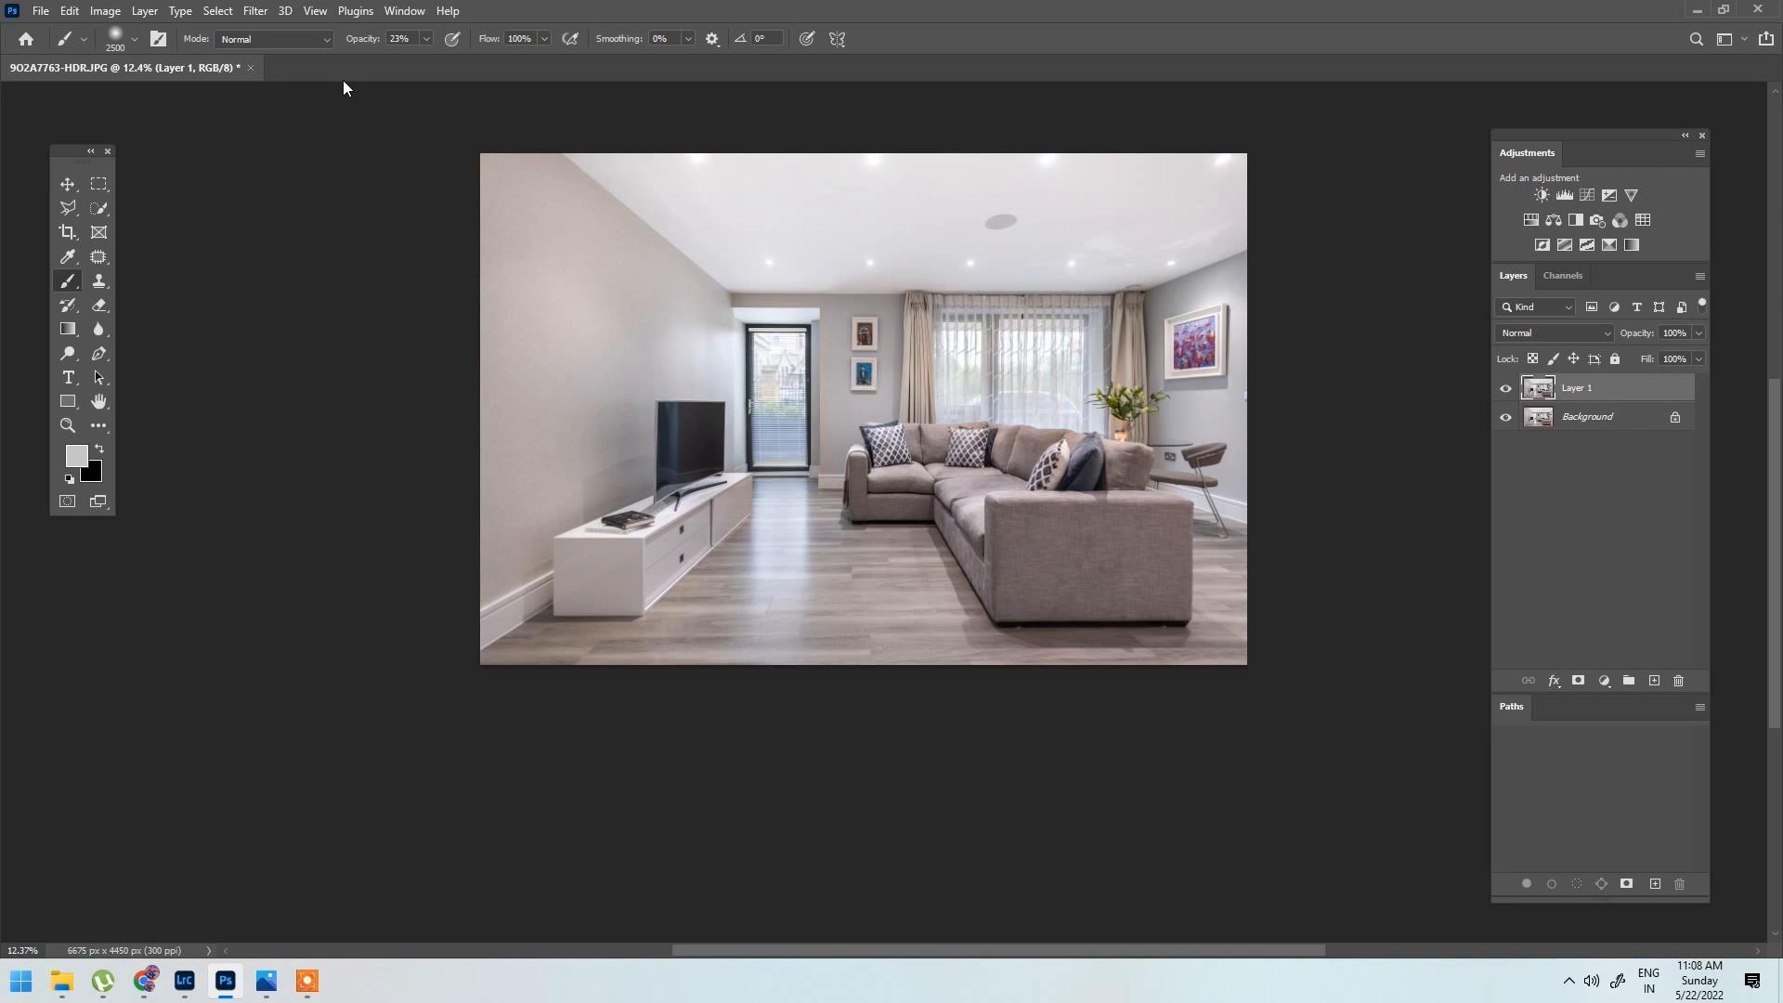
left_click(254, 10)
left_click(308, 148)
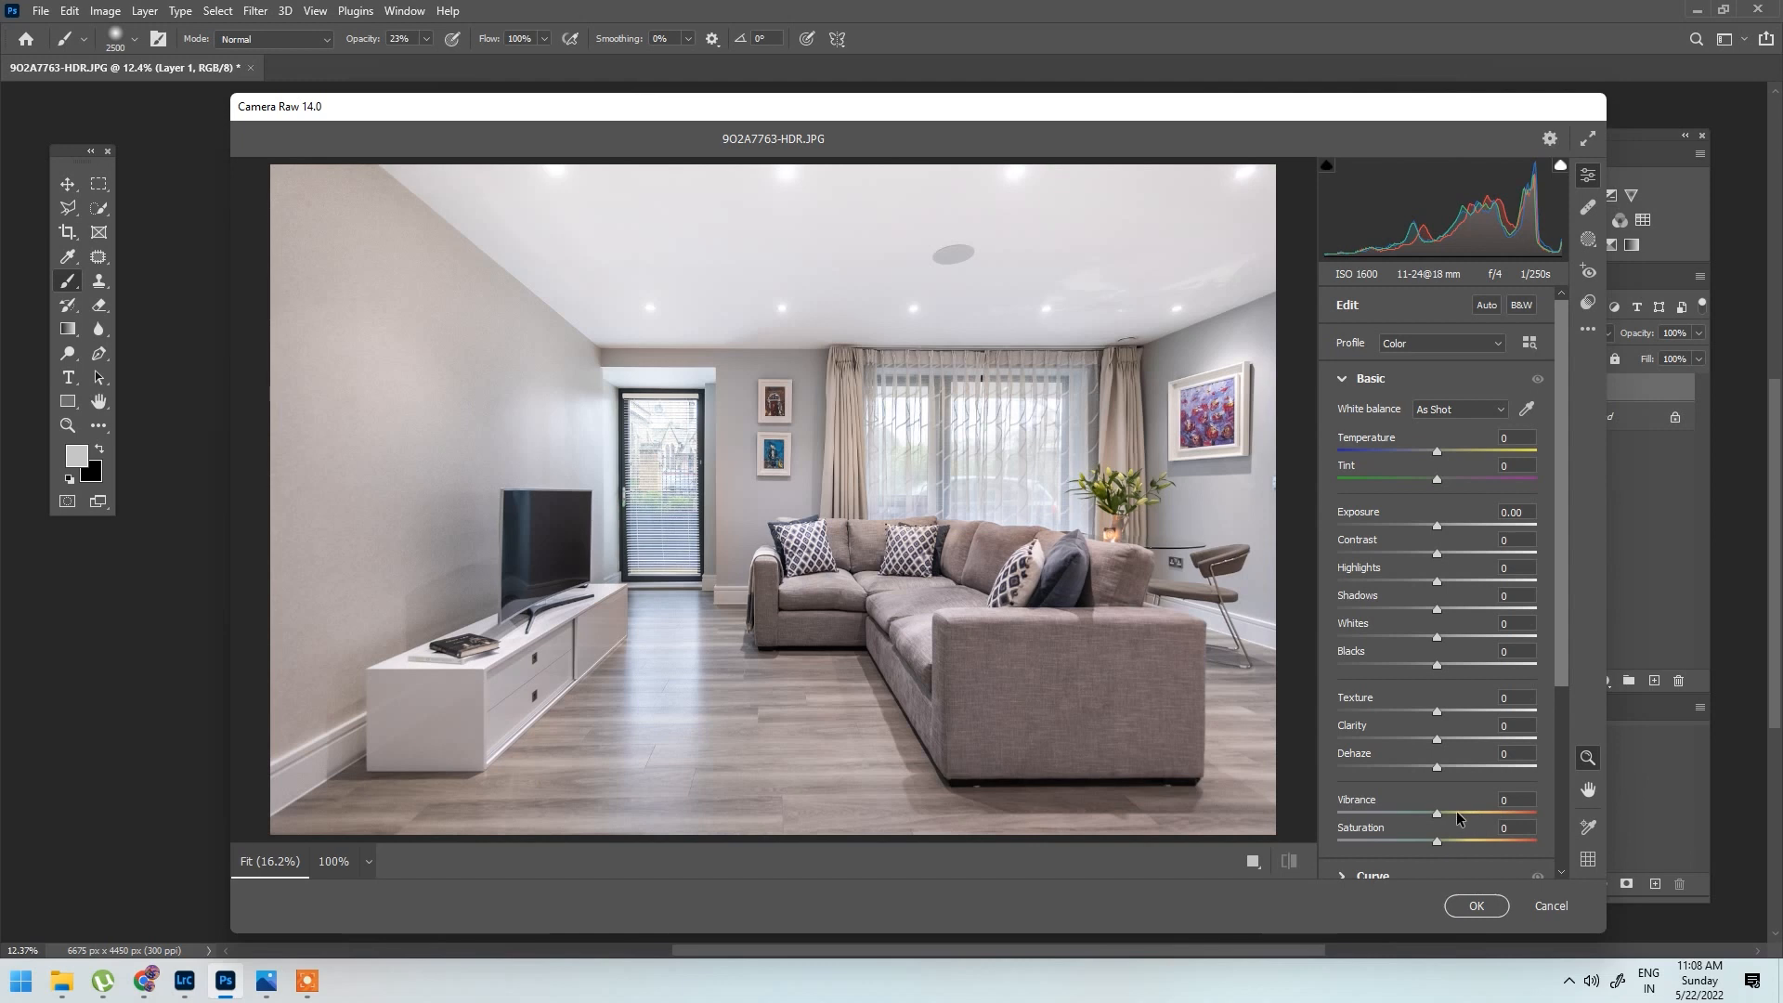
left_click_drag(1437, 813, 1406, 808)
mouse_move(1436, 665)
left_mouse_down()
mouse_move(1446, 608)
mouse_move(1458, 664)
left_mouse_up()
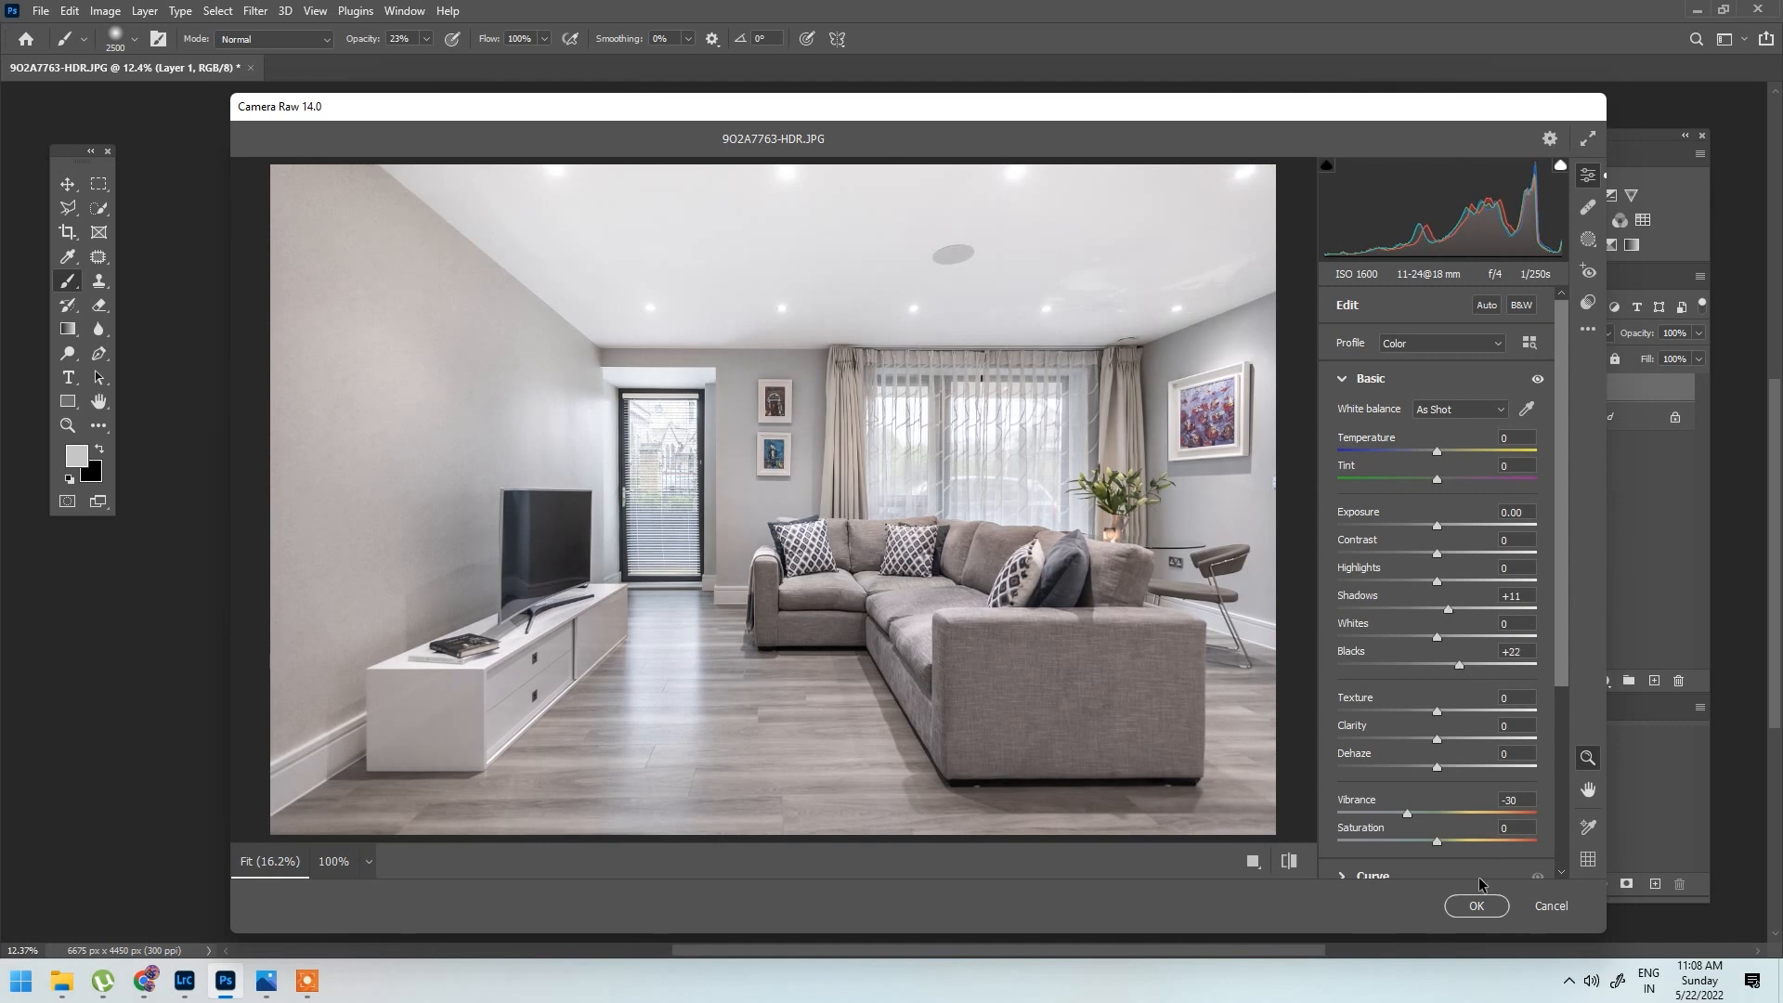
left_click(1476, 906)
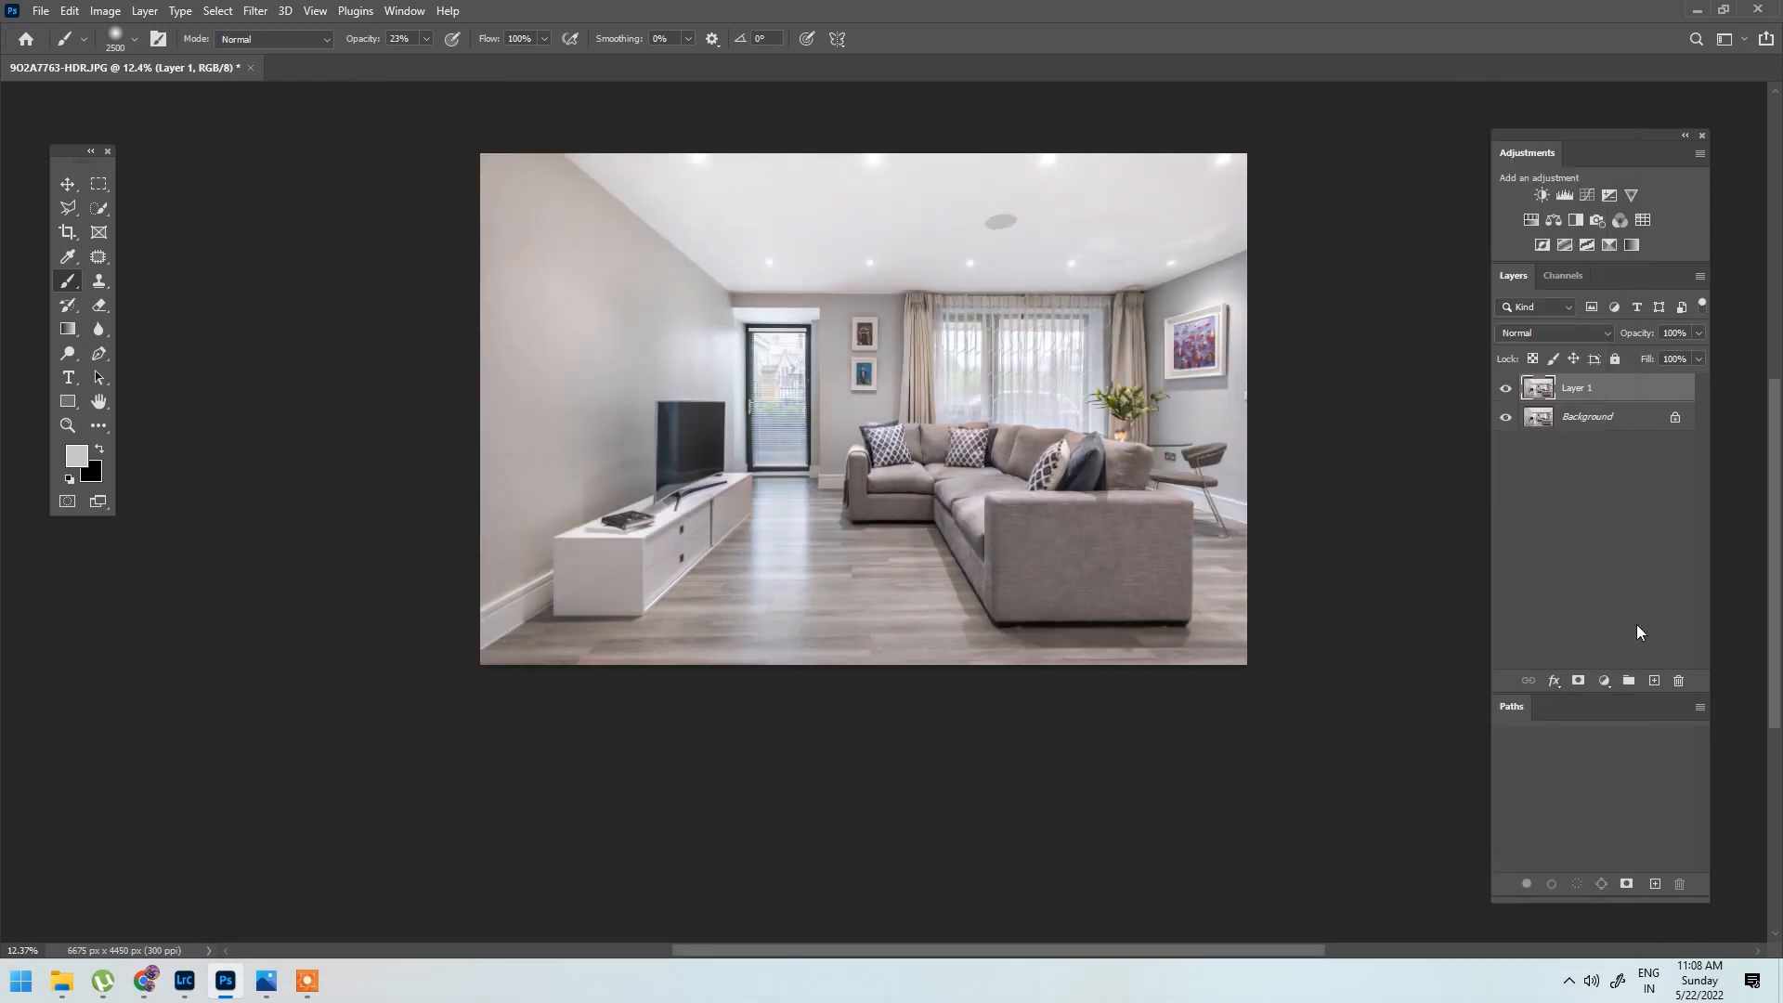
Step: Add a black layer mask to the desaturated Layer 1 and set the brush opacity to 12%
left_click(1579, 680)
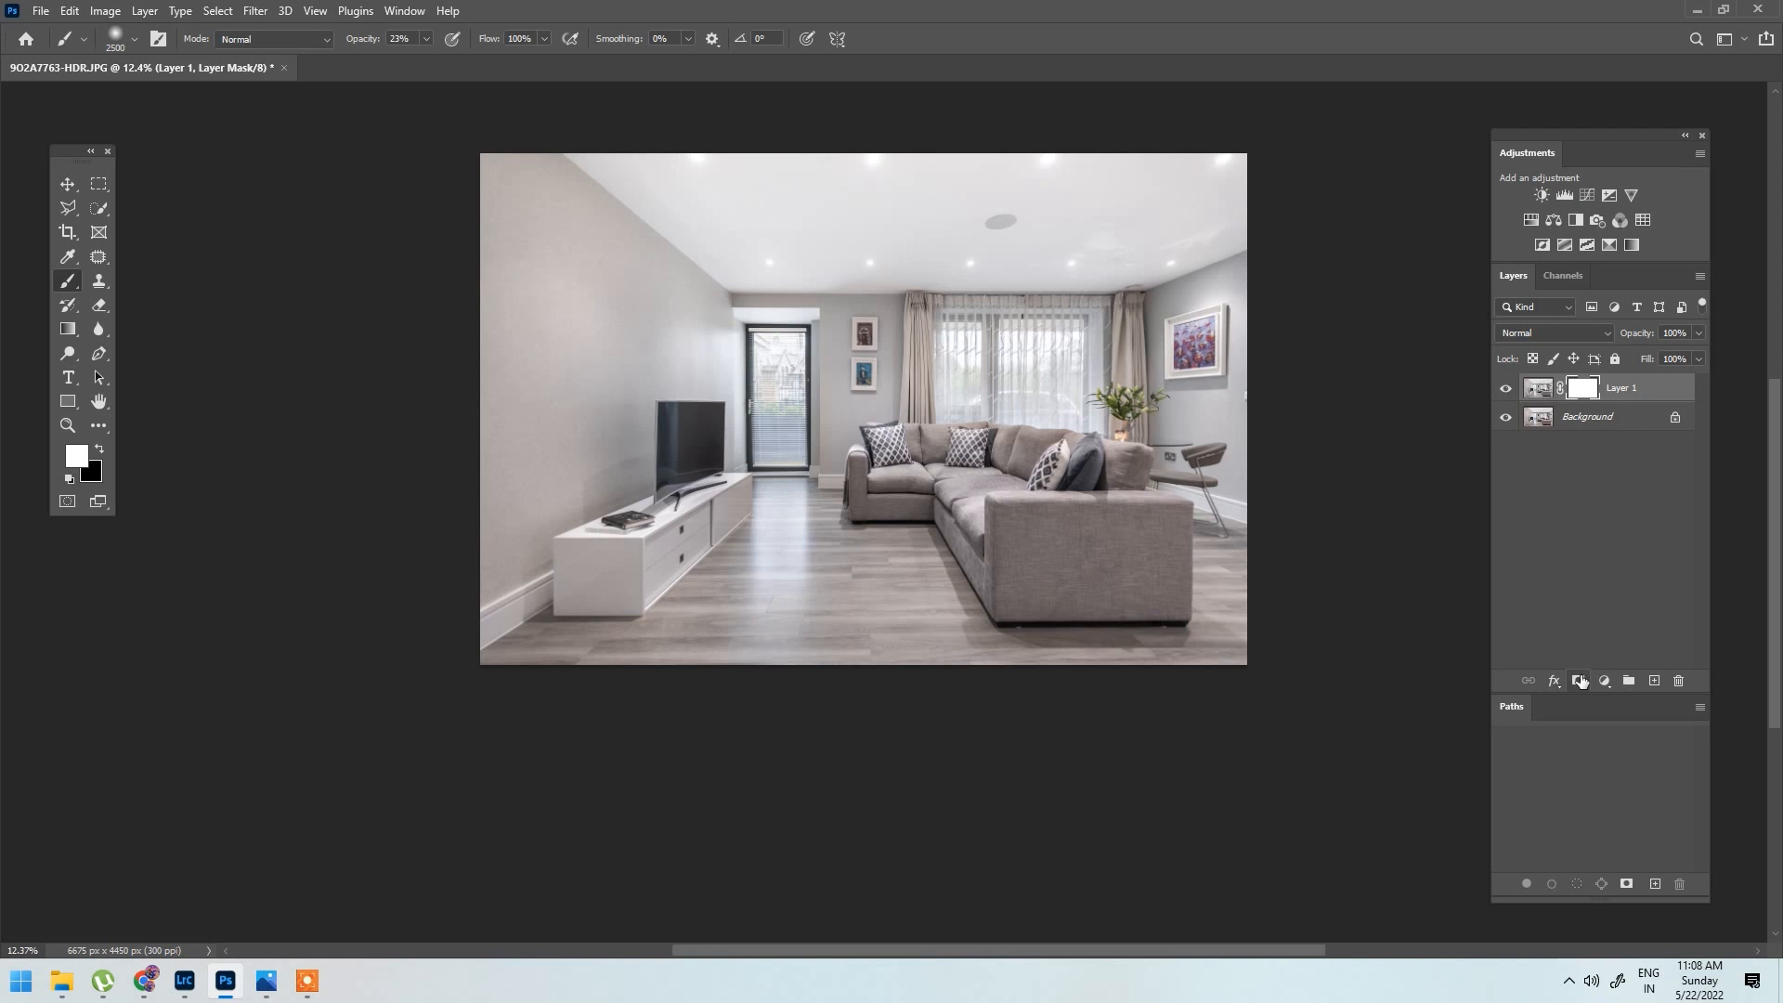
key("ctrl+i")
key("1")
key("2")
Step: Reduce the brush and paint the desaturation onto the mask along the ceiling and the top of the left wall
scroll(620, 195, "up", 4)
key("bracketleft")
key("bracketleft")
key("bracketleft")
key("bracketleft")
key("bracketleft")
key("bracketleft")
key("bracketleft")
left_click(521, 198)
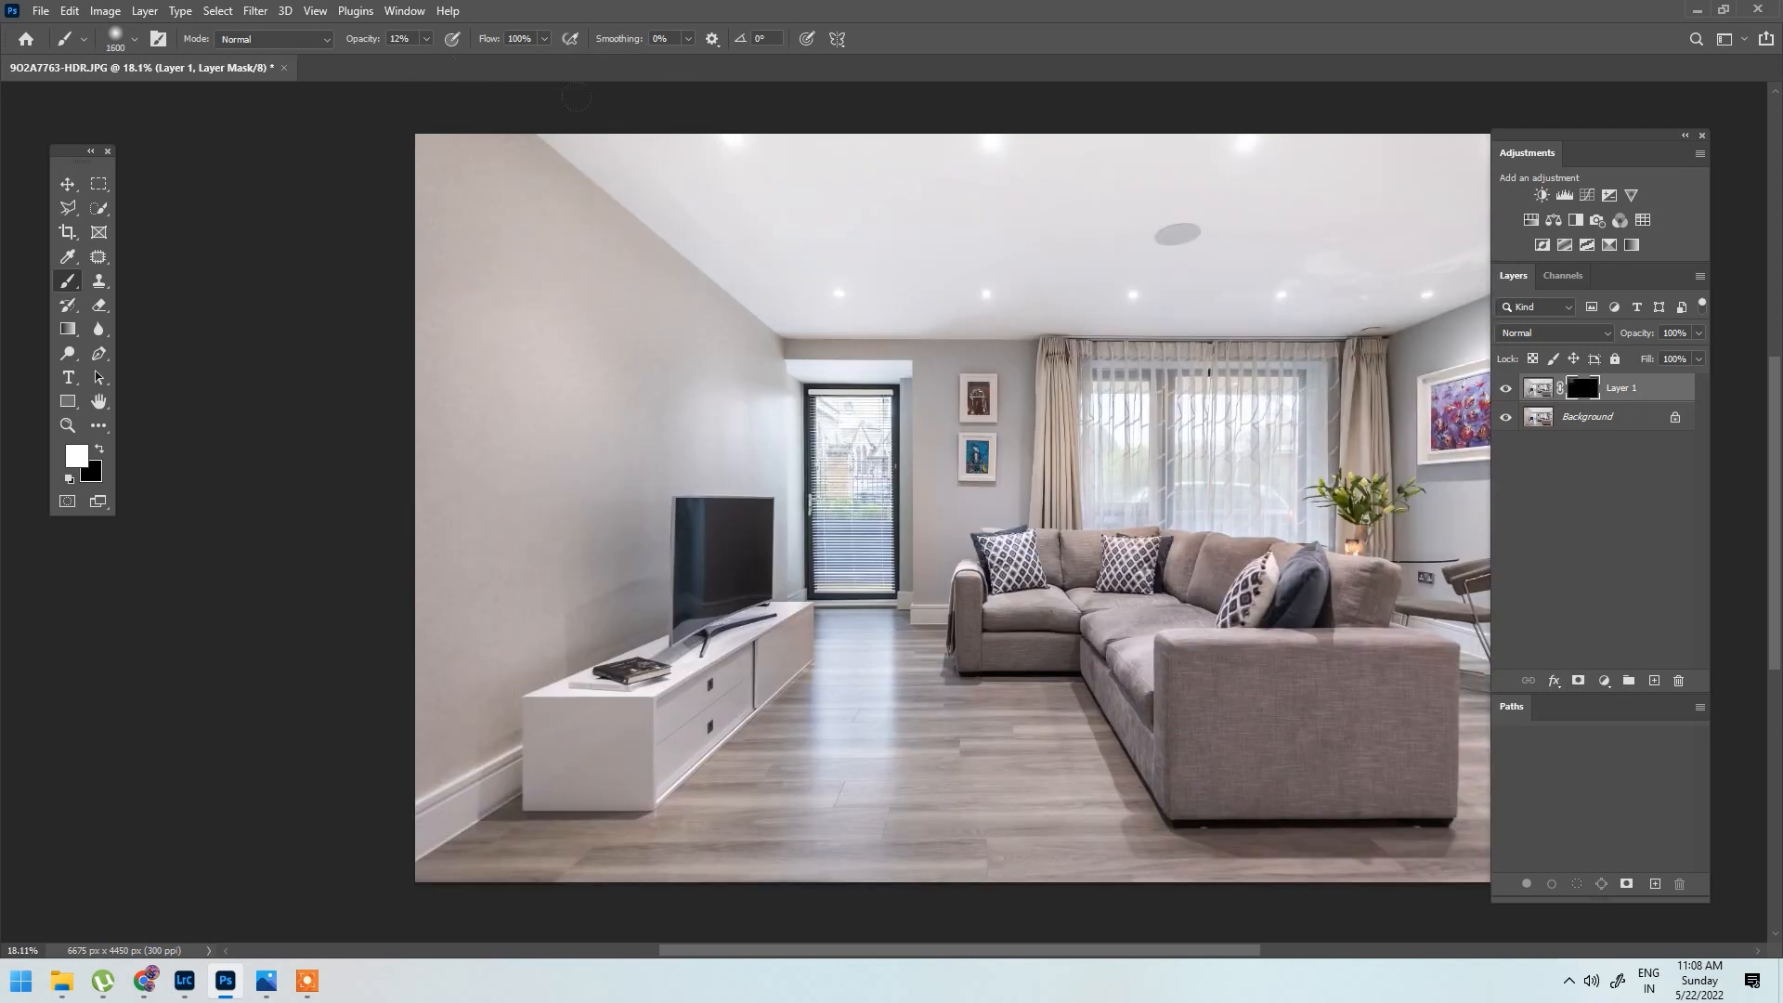
mouse_move(620, 131)
left_mouse_down()
mouse_move(1333, 239)
mouse_move(1504, 207)
left_mouse_up()
key("bracketleft")
scroll(1366, 678, "down", 3)
Step: Enlarge the brush to about 2500 px and paint the desaturation onto the mask around the left wall and door
key("bracketright")
key("bracketright")
key("bracketright")
key("bracketright")
key("bracketright")
key("bracketright")
key("bracketright")
key("bracketright")
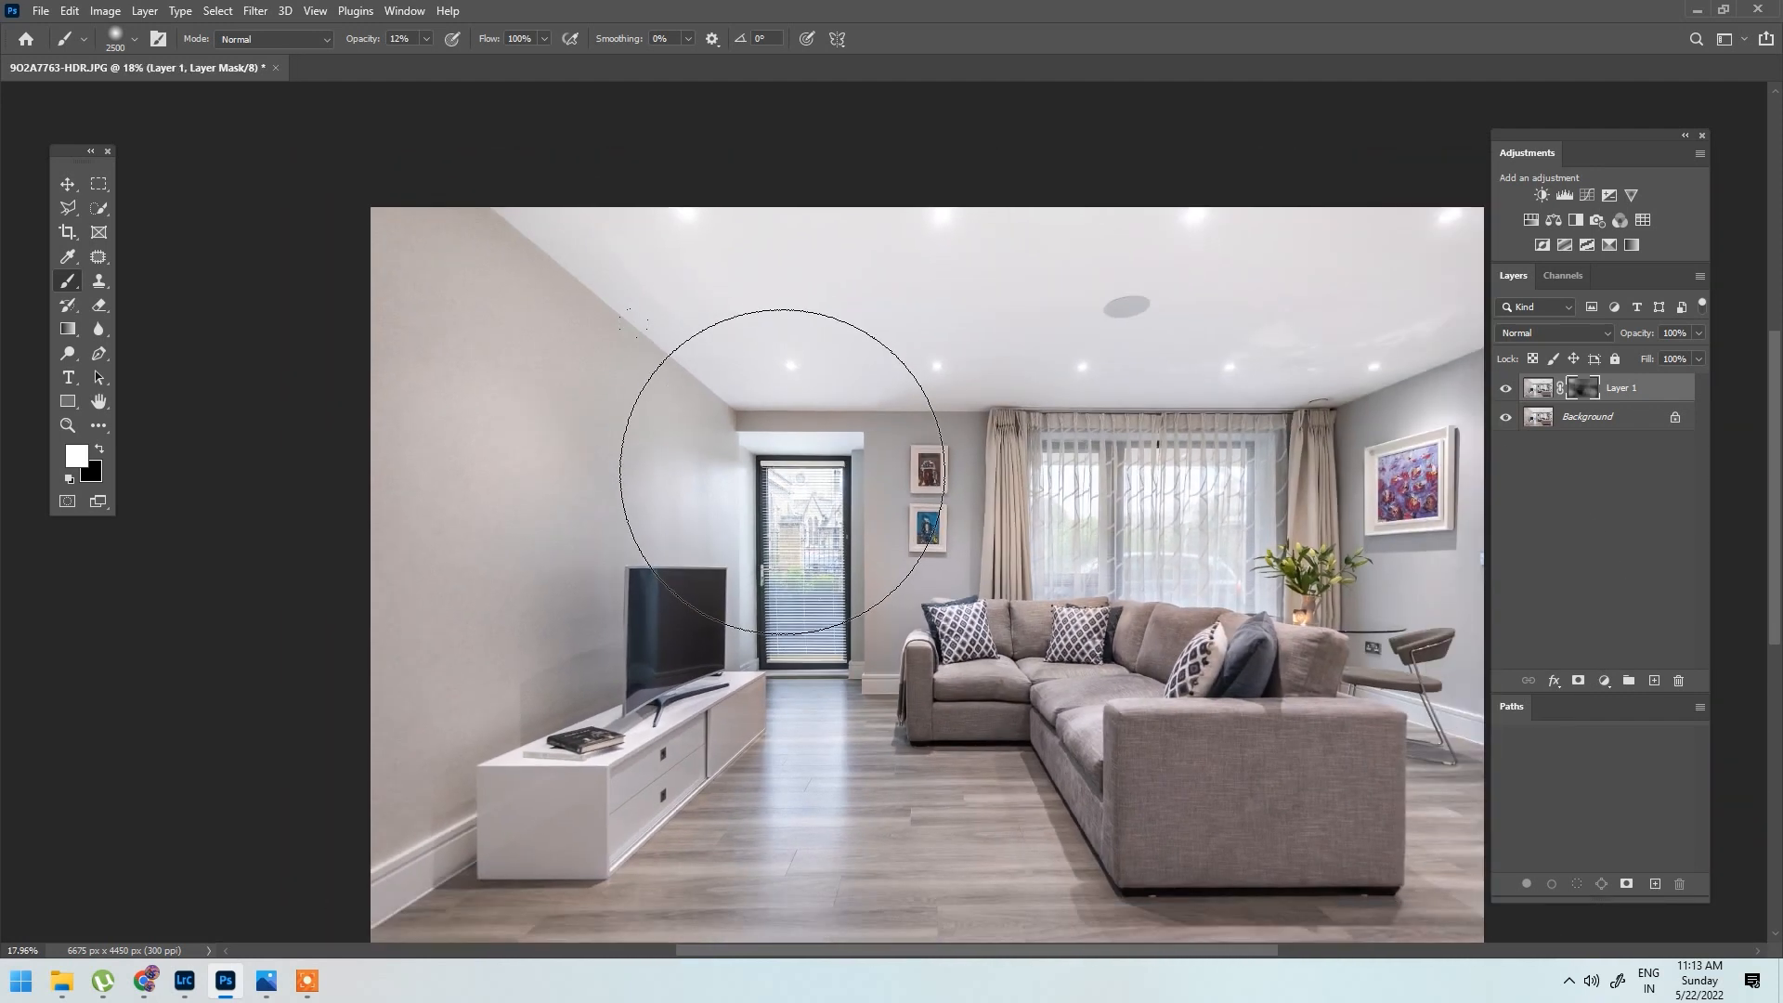
Step: Reduce the brush to about 900 px and paint the desaturation onto the mask over the wall above the TV
scroll(779, 408, "down", 1)
key("bracketleft")
key("bracketleft")
key("bracketleft")
key("bracketleft")
key("bracketleft")
key("bracketleft")
key("bracketleft")
key("bracketleft")
key("bracketleft")
key("bracketleft")
key("bracketleft")
key("bracketleft")
key("bracketleft")
key("bracketleft")
key("bracketleft")
key("bracketleft")
key("bracketleft")
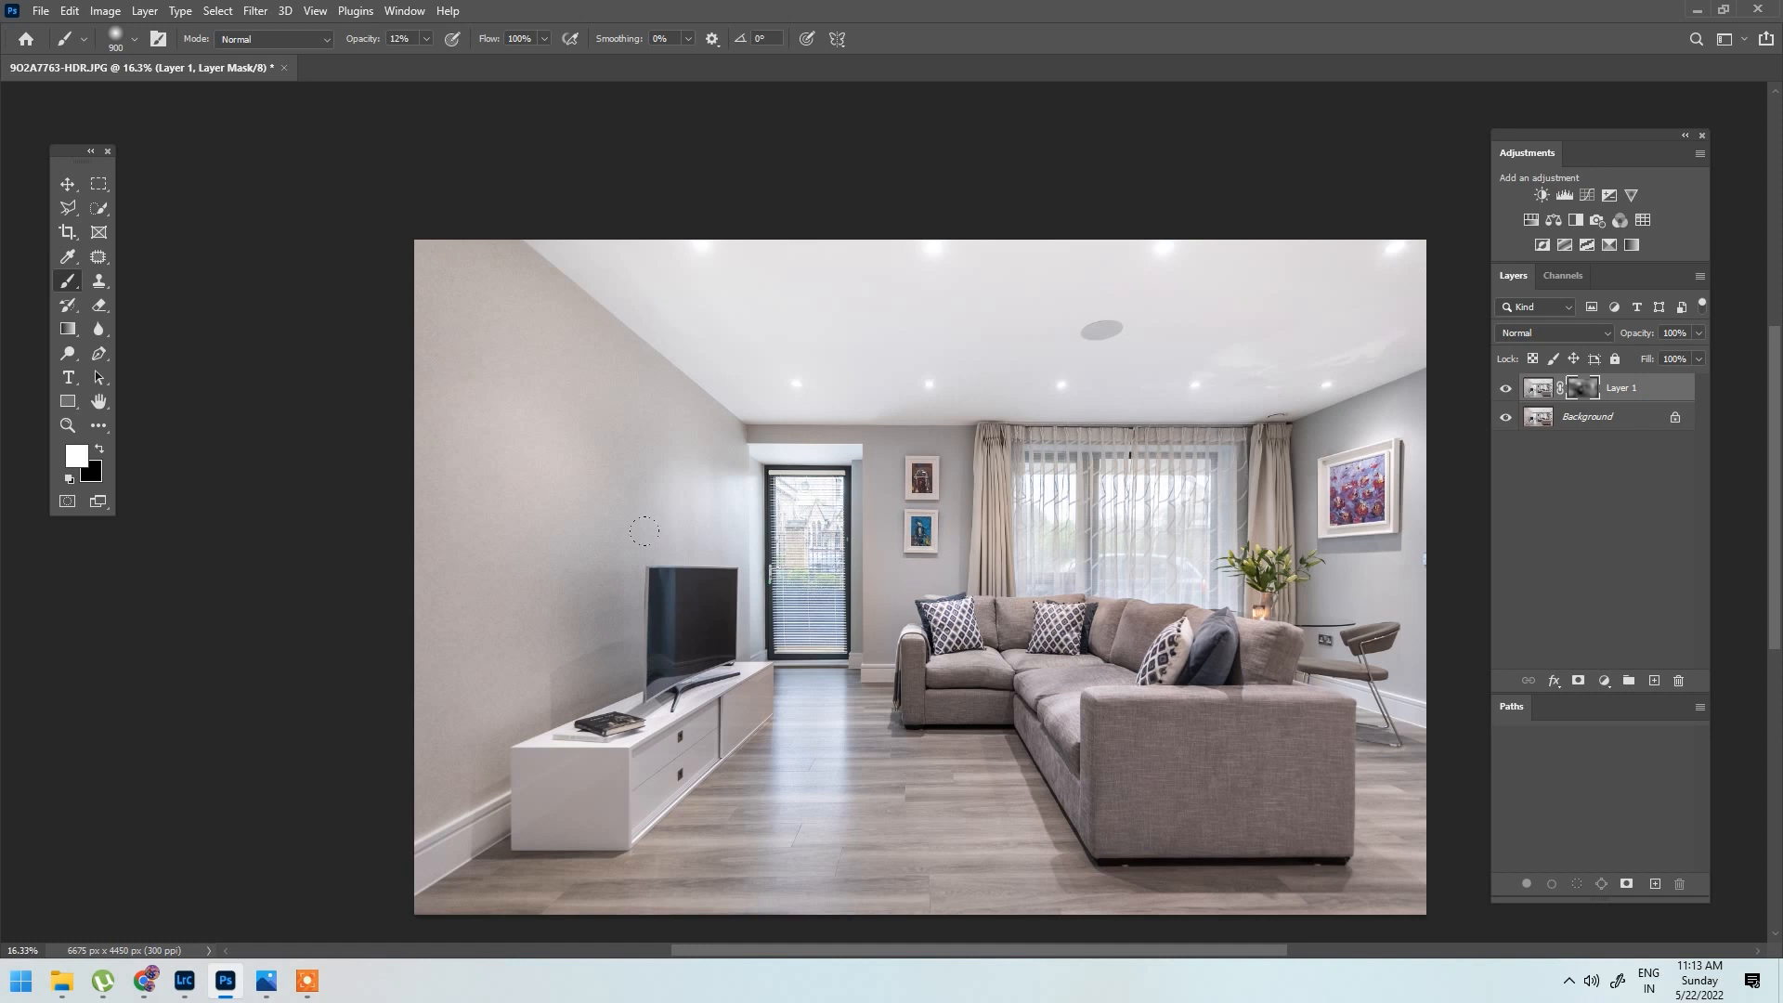
Step: Toggle Layer 1 to compare the desaturated areas, and merge it into the Background
scroll(1261, 302, "up", 1)
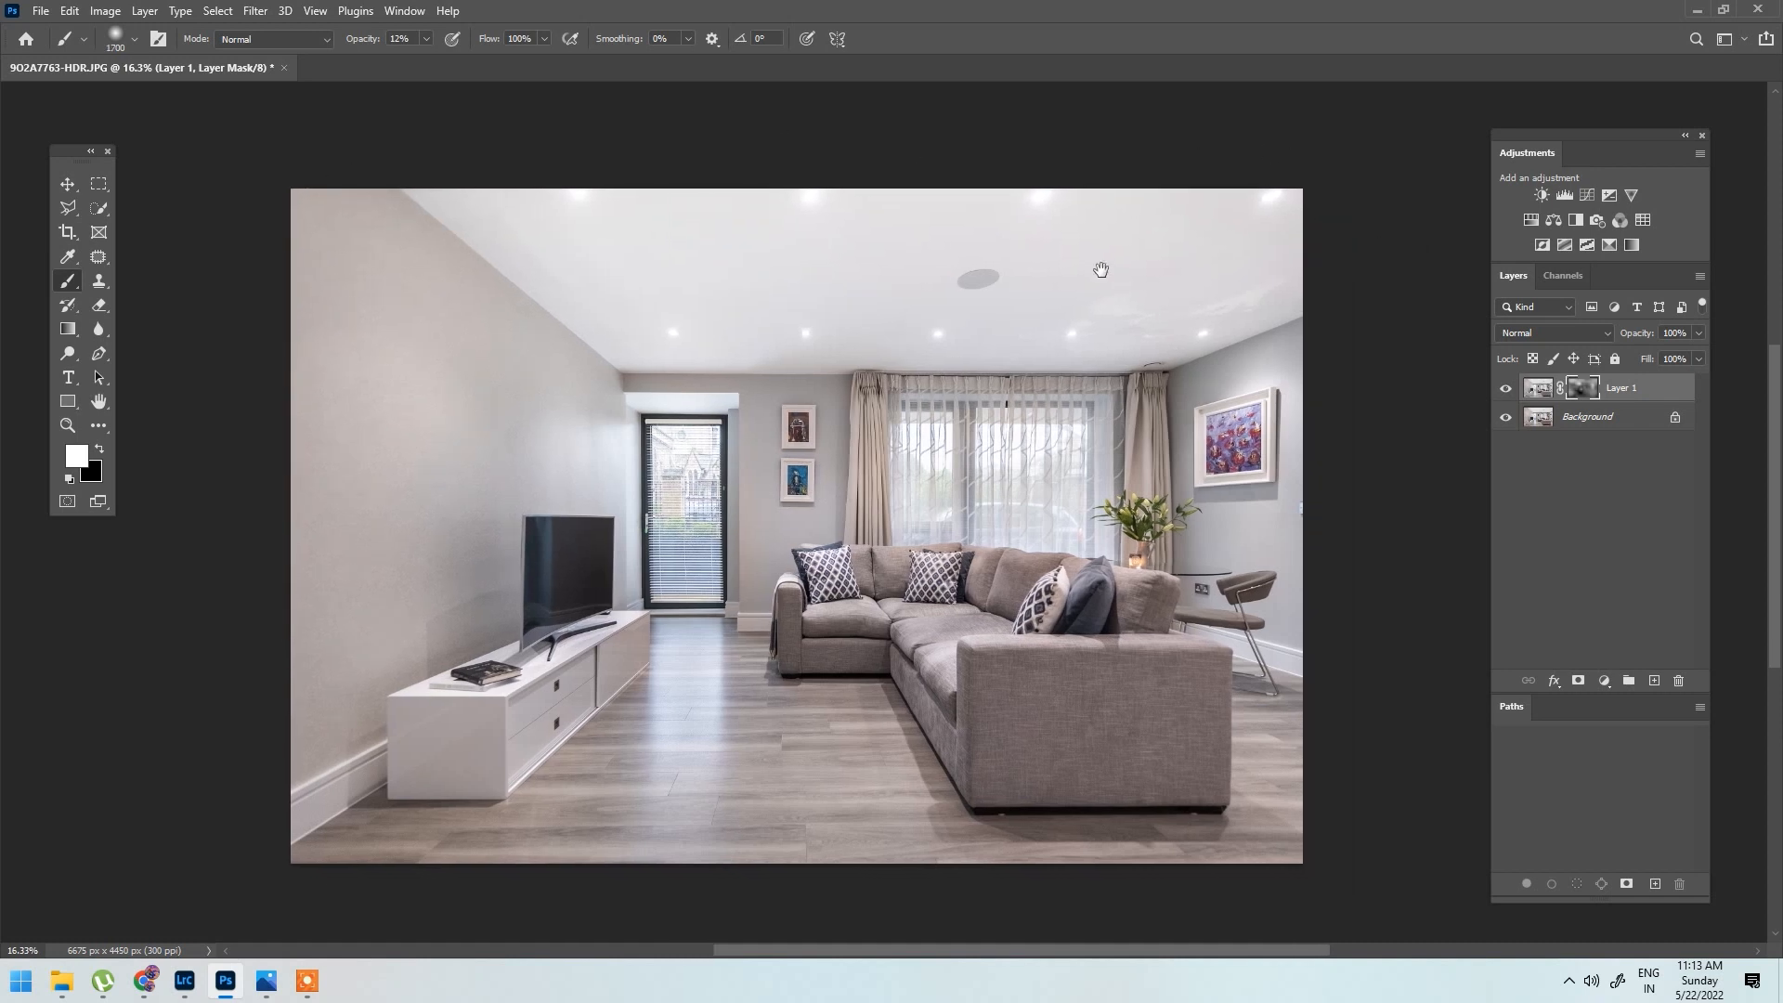
left_click(1497, 388)
left_click(1498, 388)
left_click(1497, 388)
left_click(1498, 388)
left_click(1498, 388)
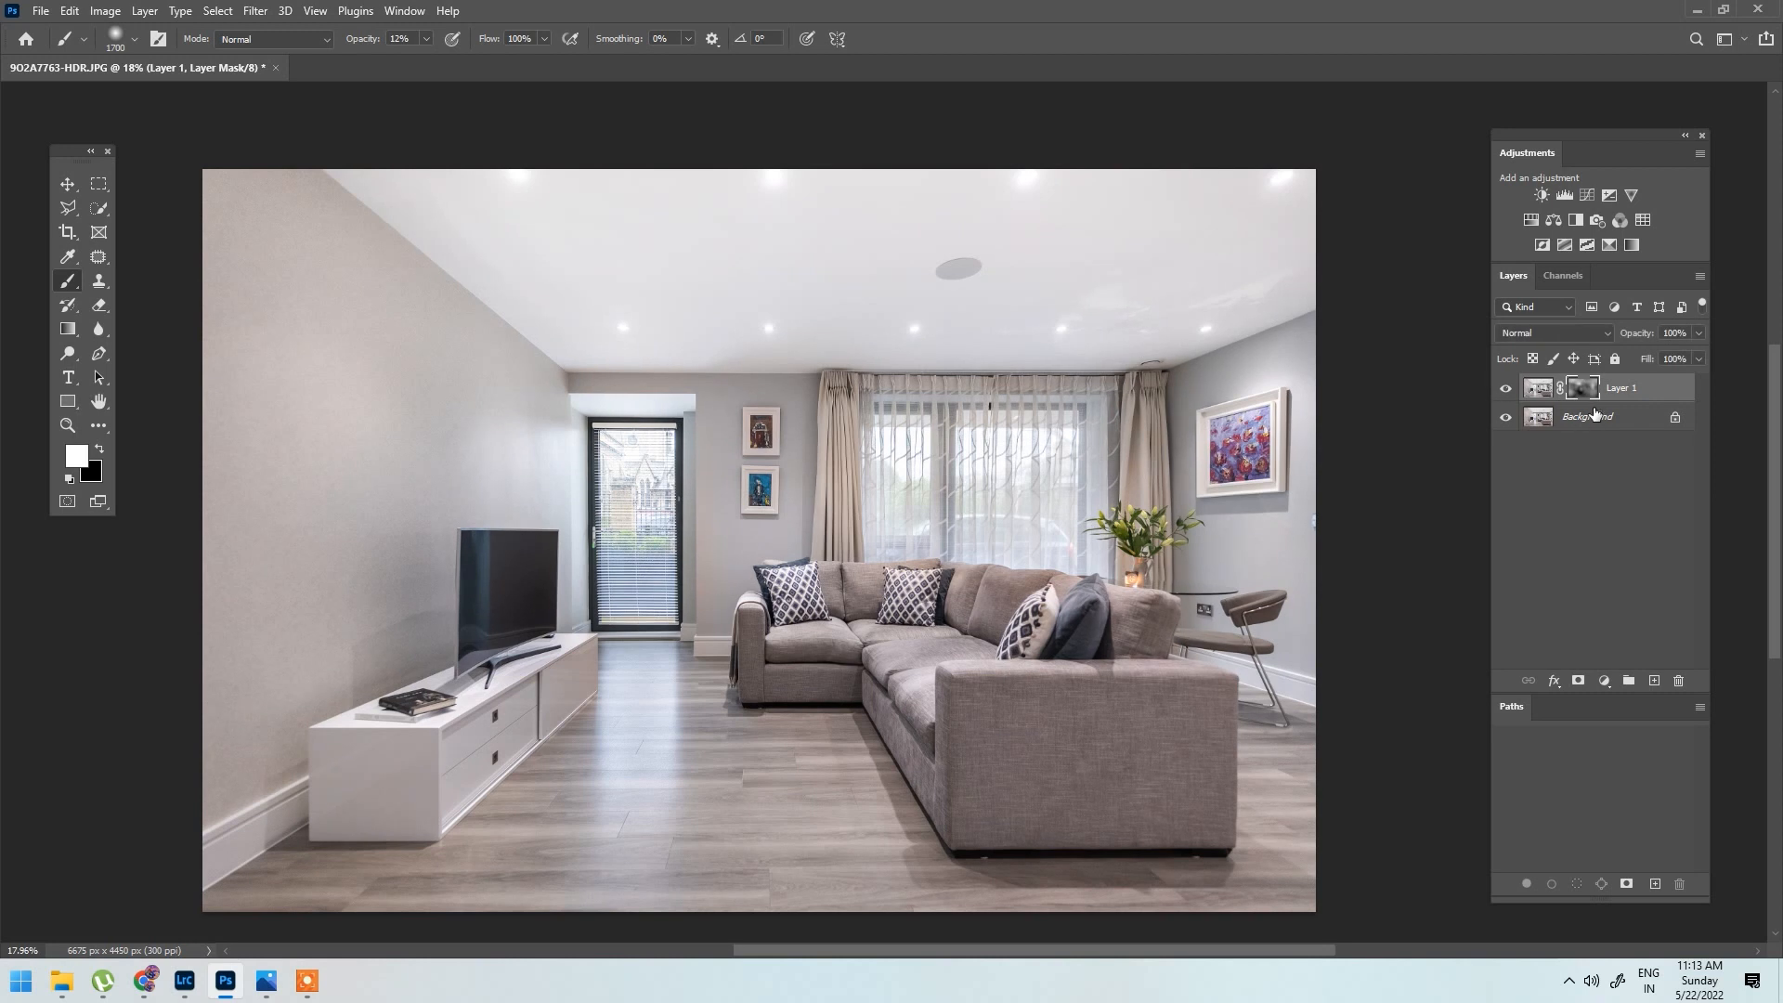
key("Delete")
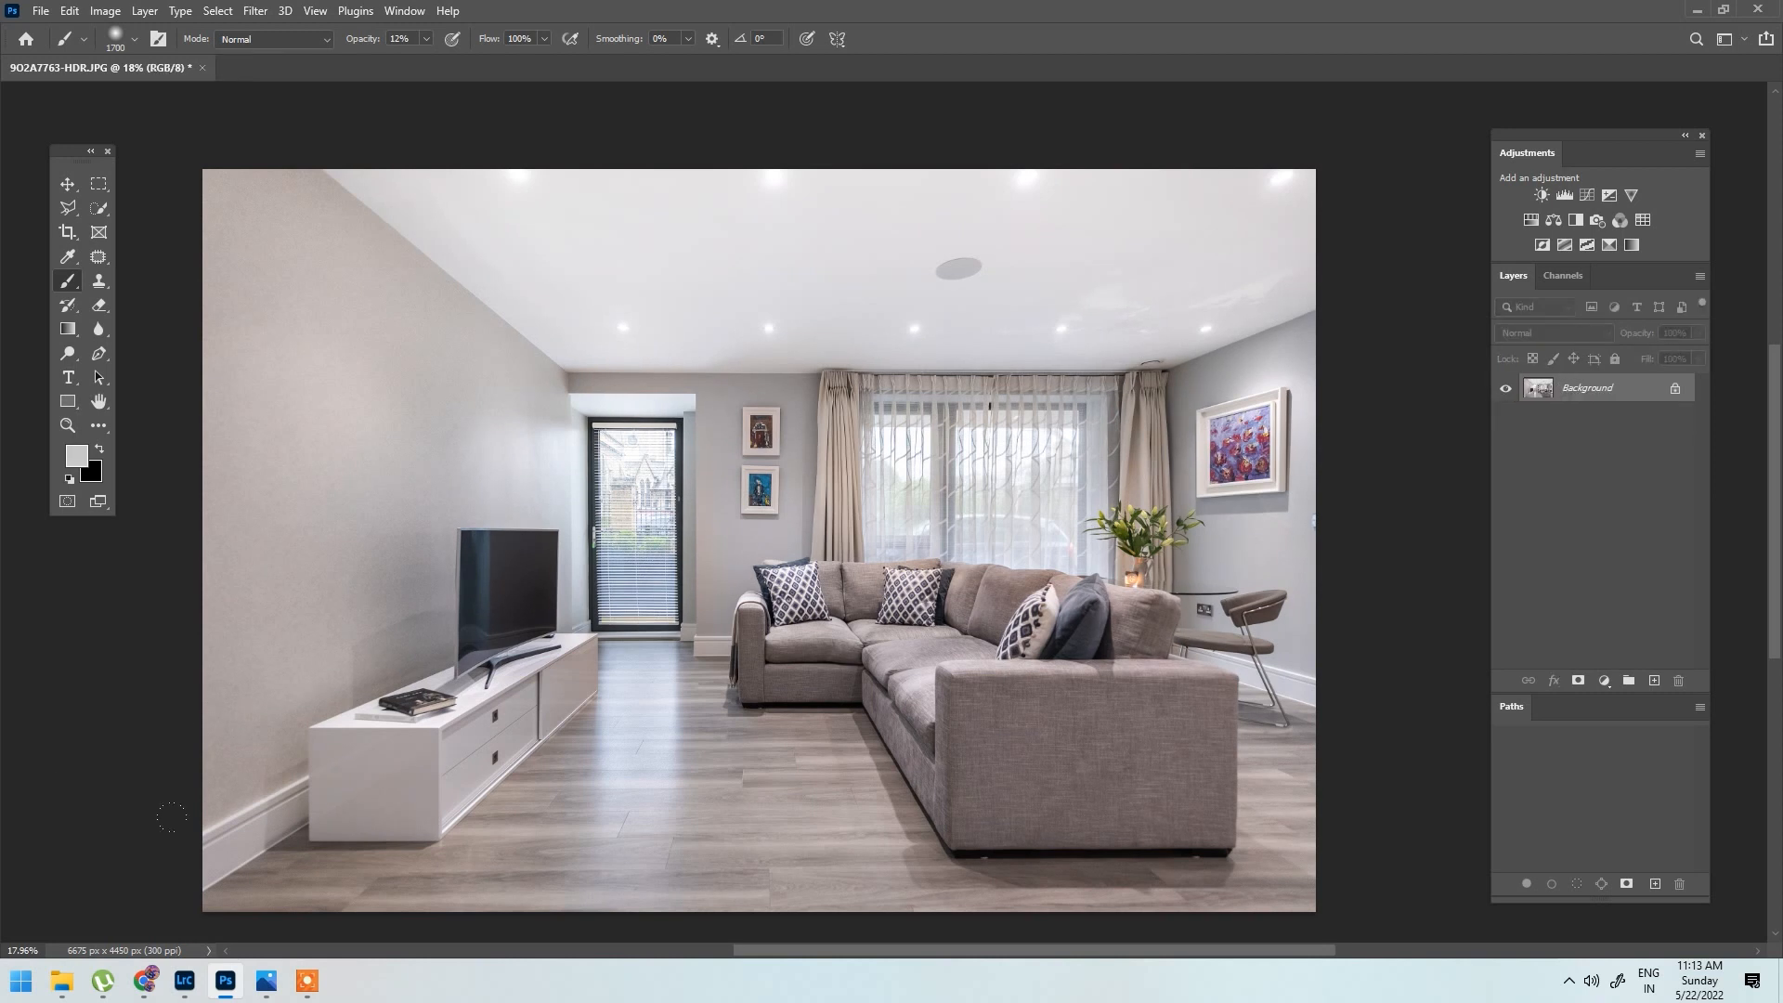
Step: Switch repeatedly between the reference photo in the Photos app and the edited image to compare their wall and ceiling colors
left_click(265, 984)
left_click(265, 984)
left_click(265, 984)
left_click(266, 984)
left_click(265, 984)
left_click(266, 990)
left_click(266, 990)
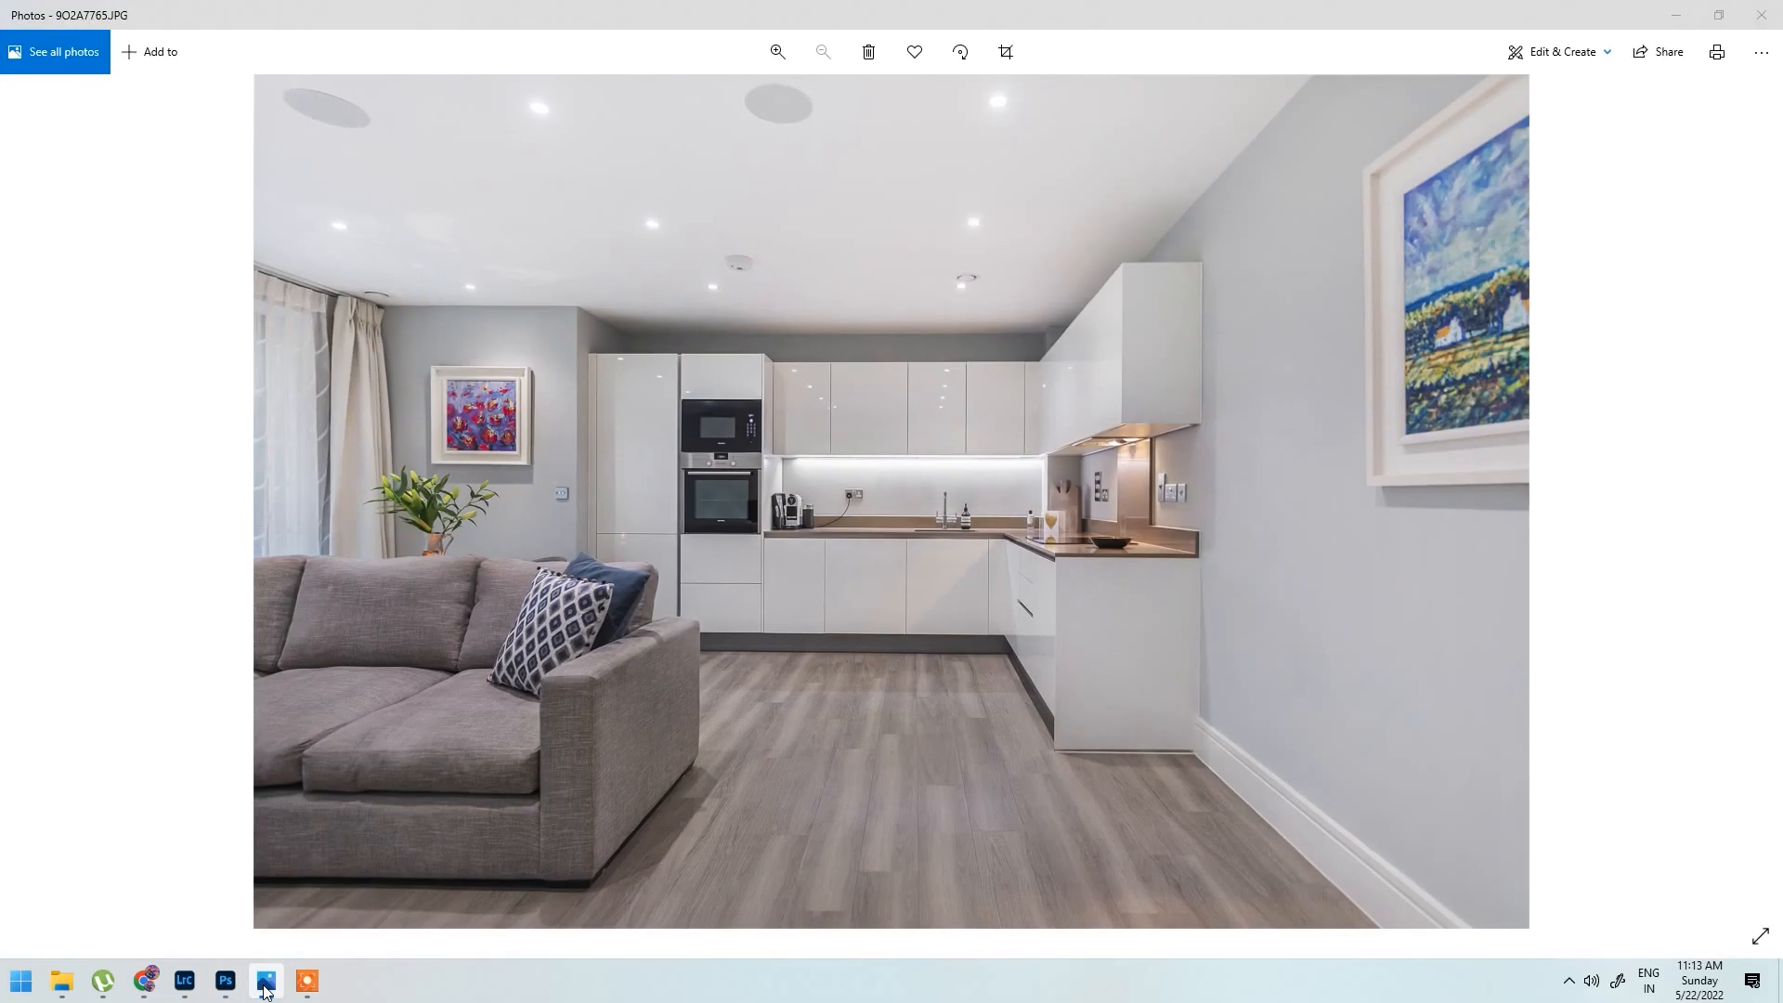
left_click(266, 989)
left_click(265, 990)
left_click(266, 990)
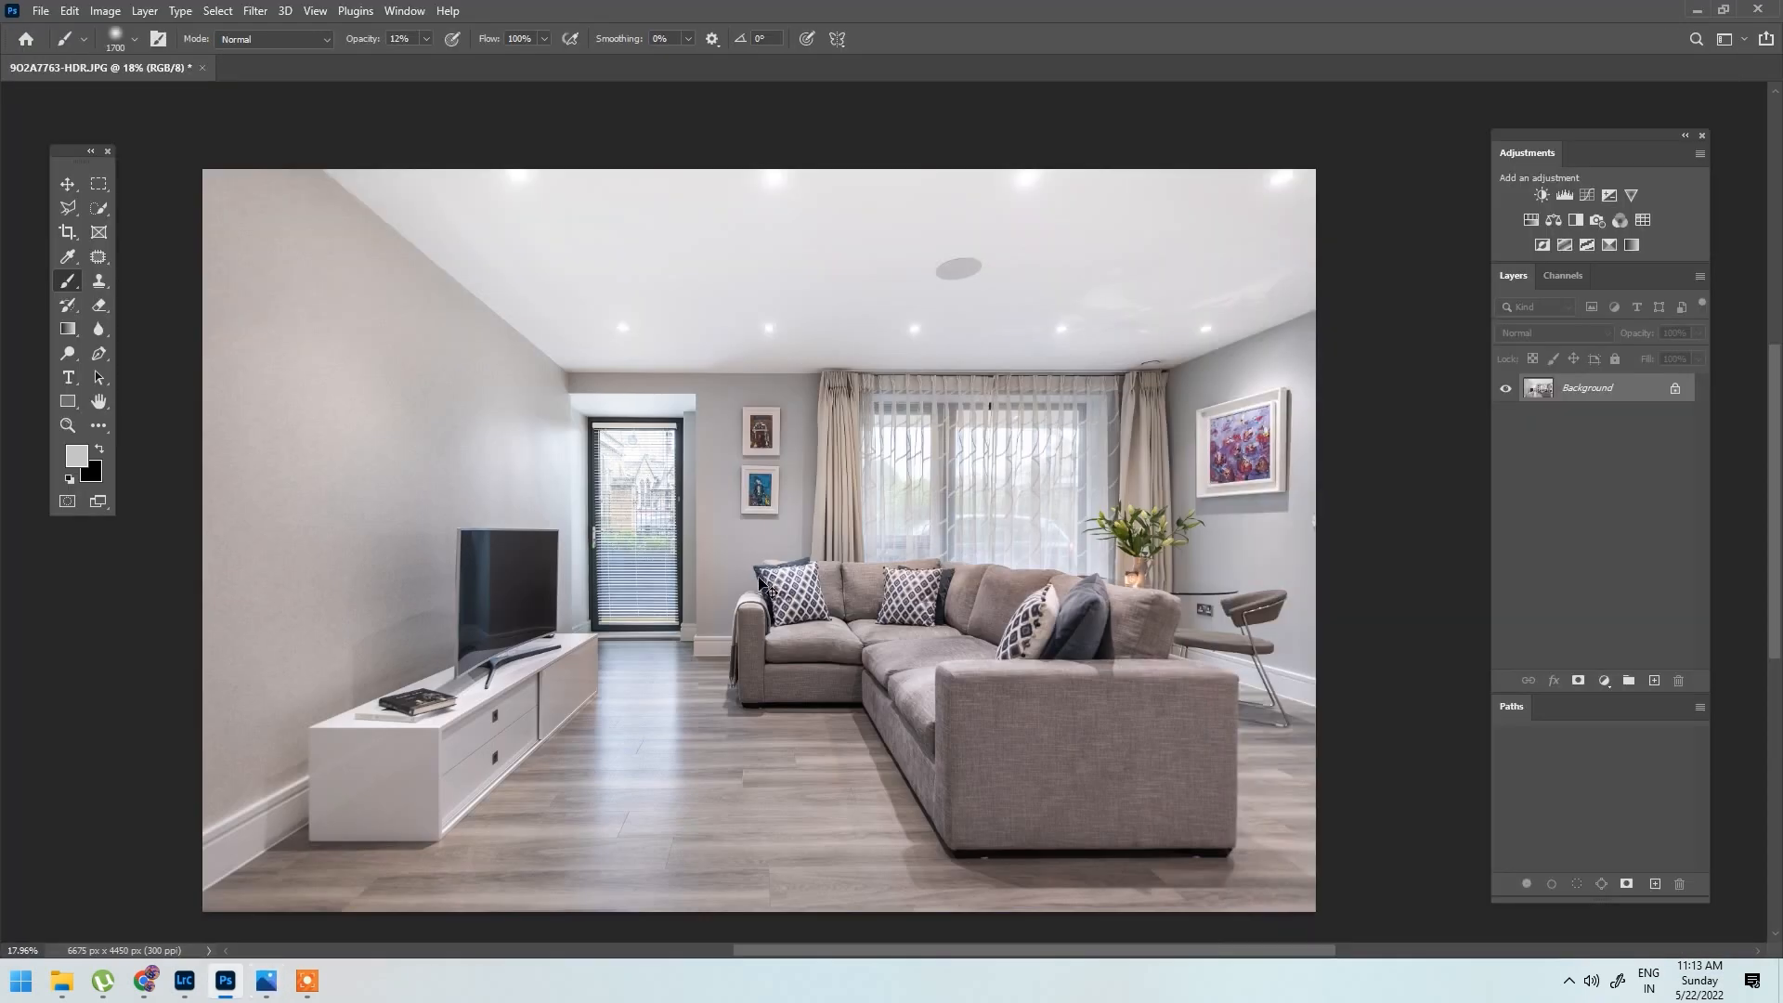
Step: Duplicate the Background, apply the Camera Raw Filter with Tint -3 and Vibrance -13, and compare the result with the reference photo
key("ctrl+j")
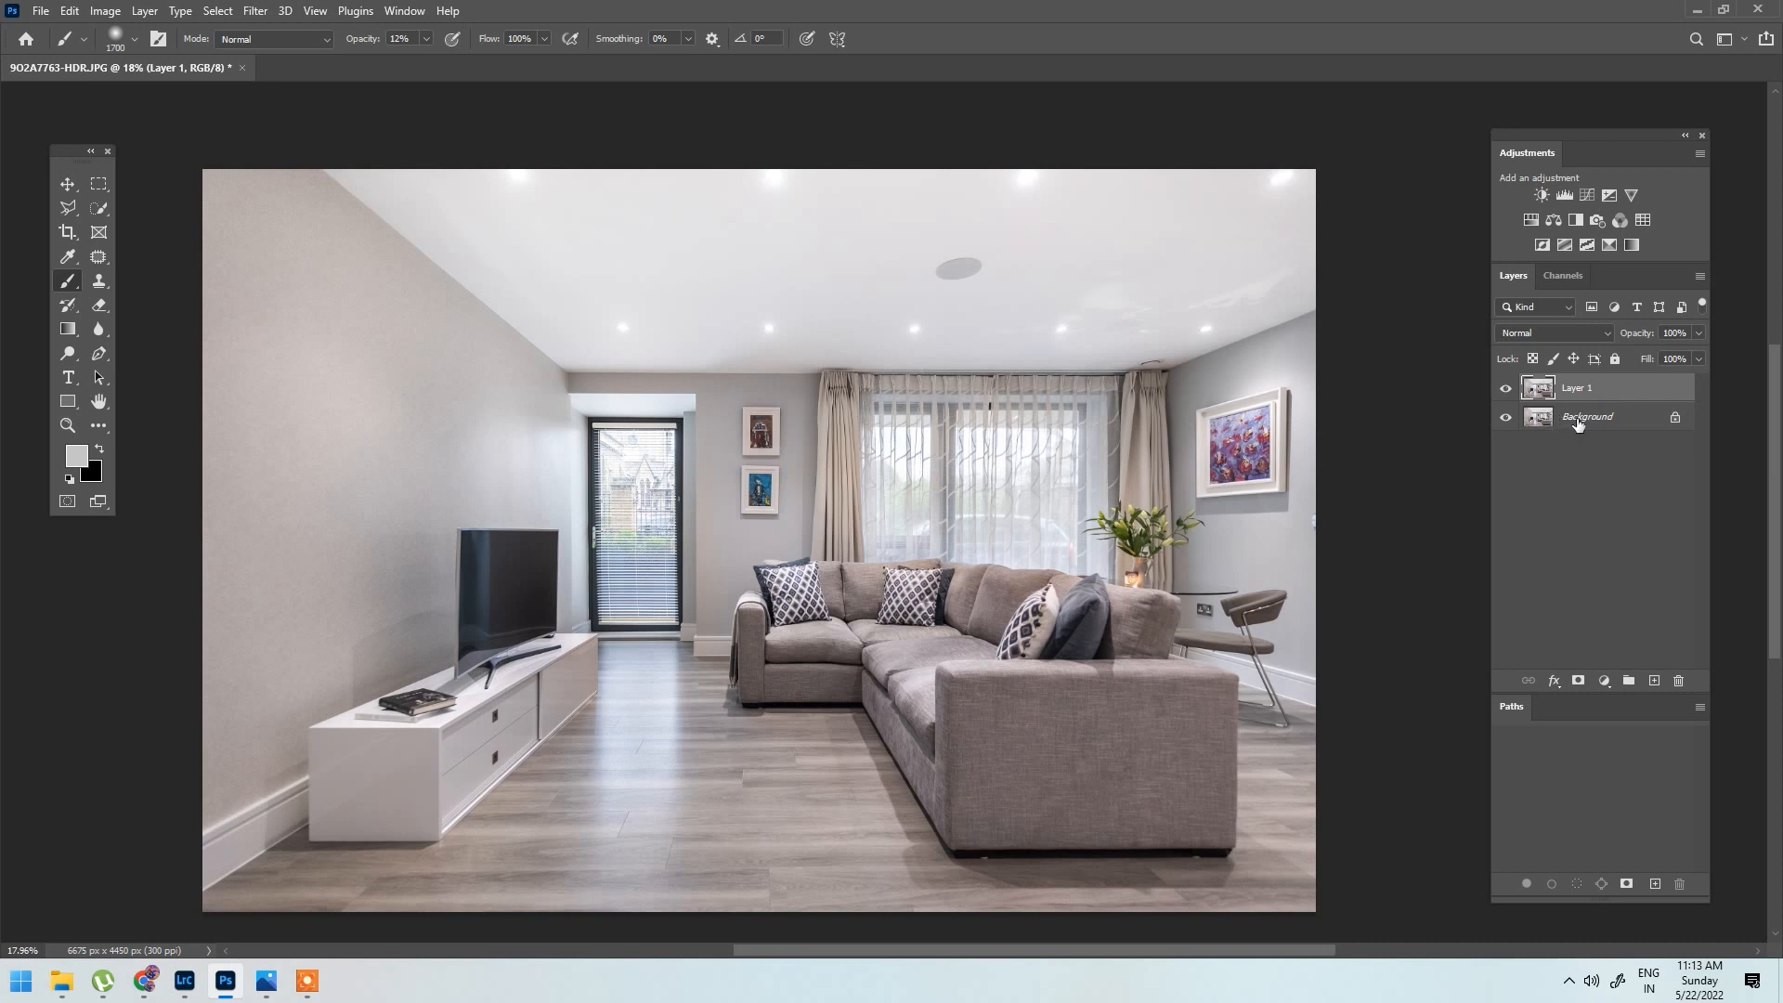
left_click(256, 10)
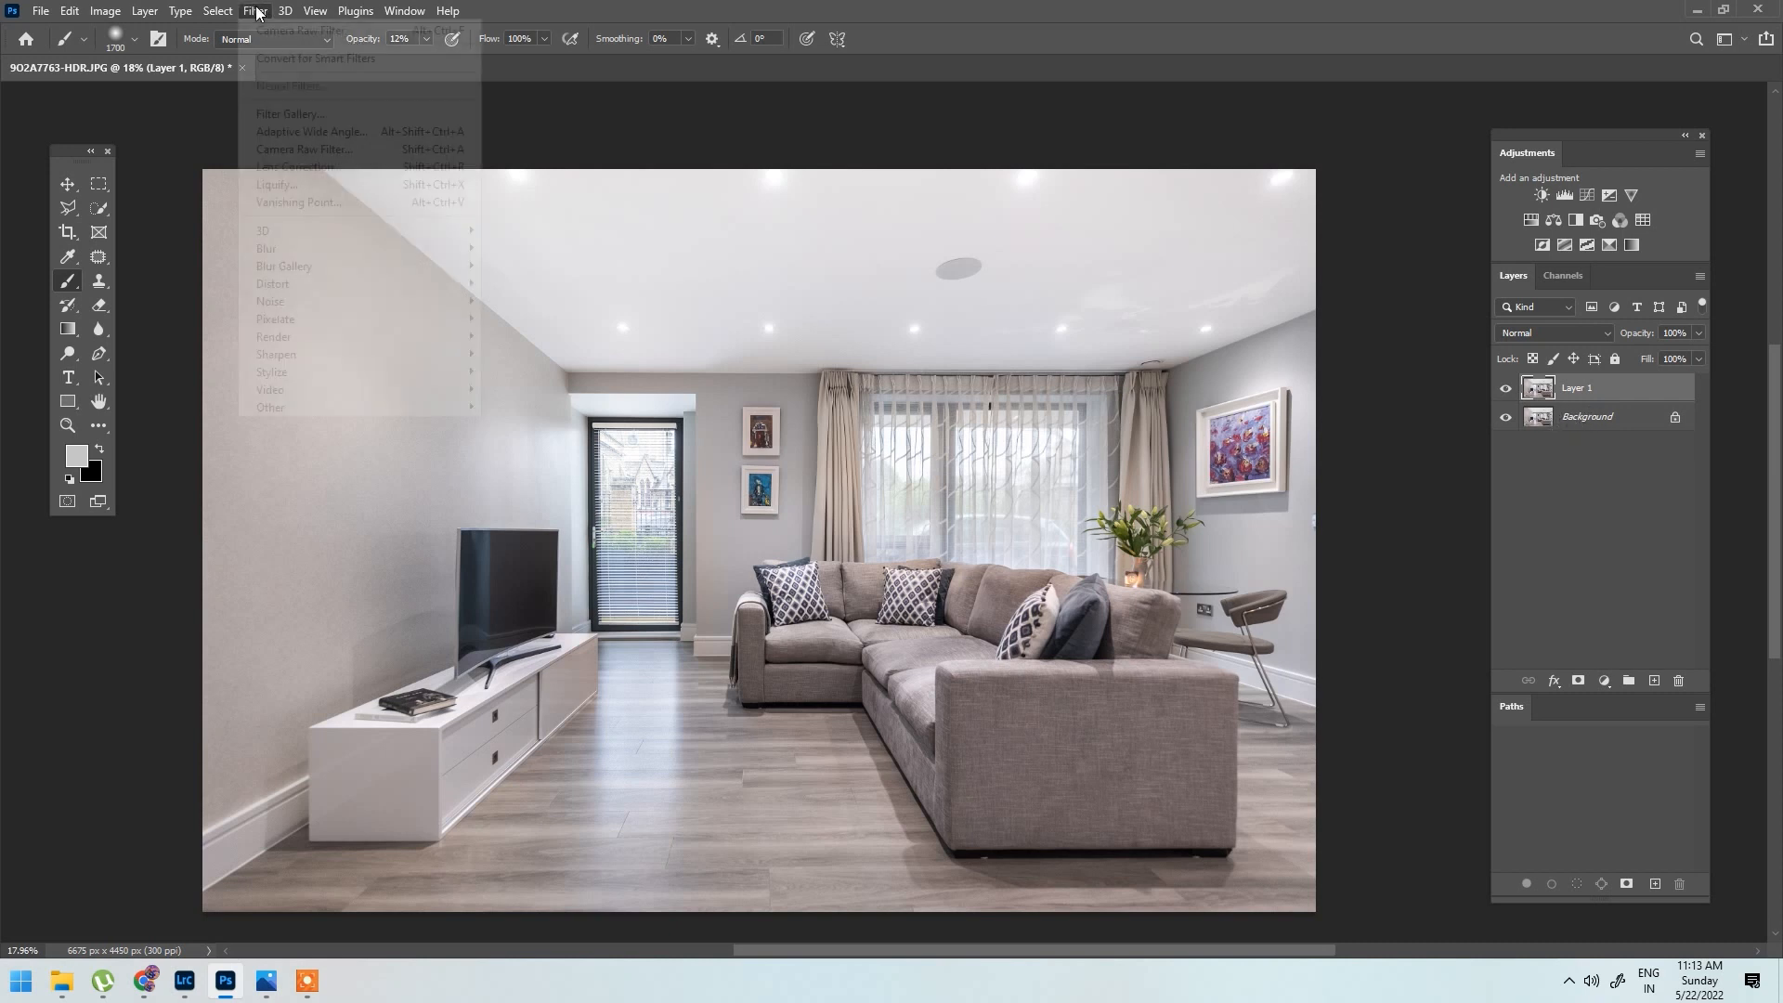
left_click(401, 153)
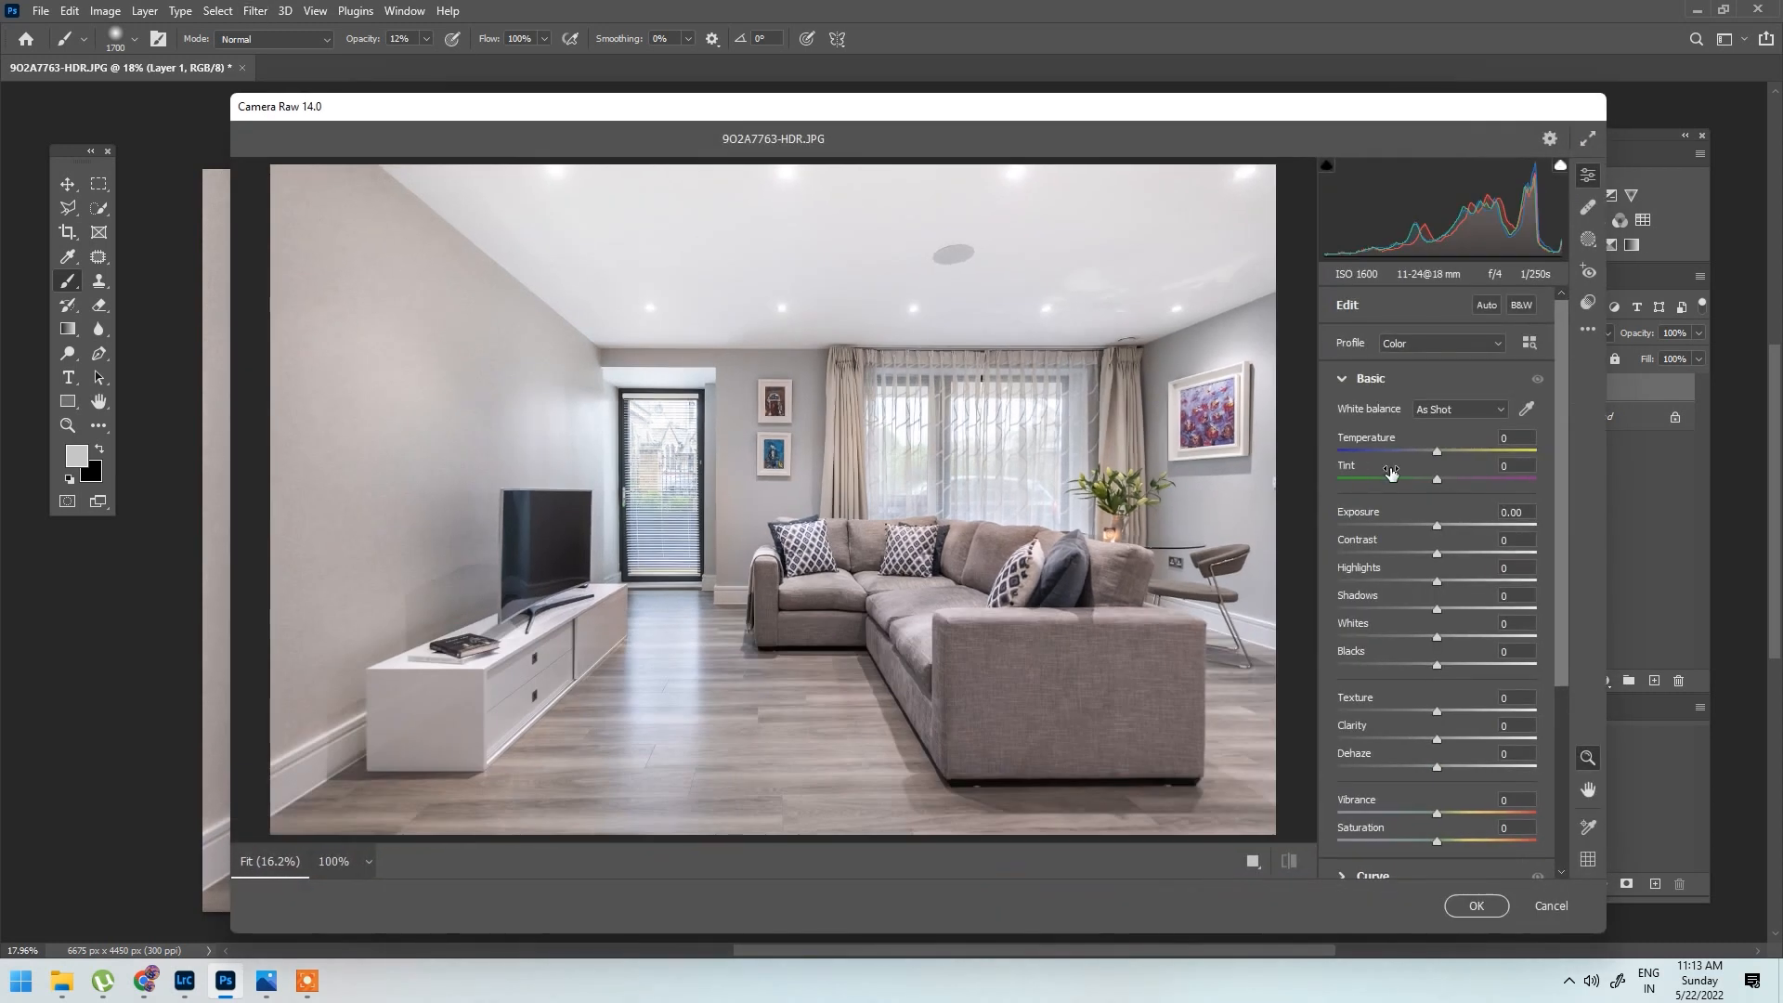
left_click_drag(1437, 477, 1436, 477)
left_click_drag(1436, 814, 1426, 817)
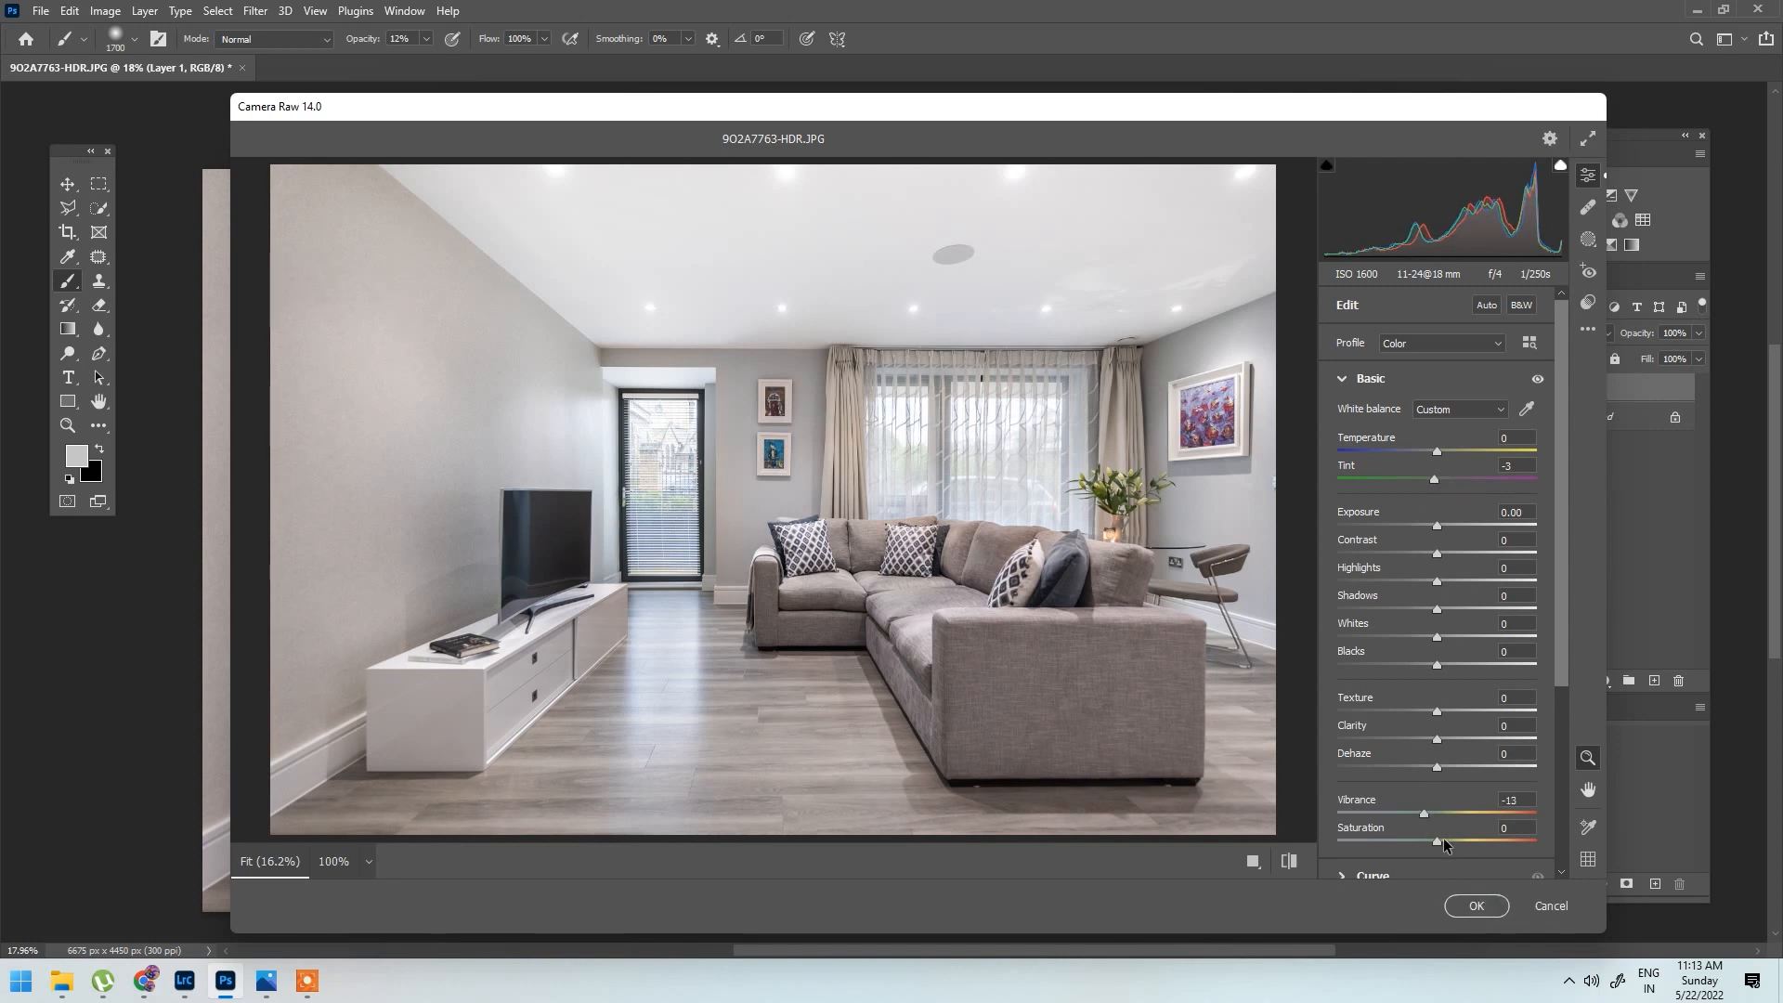
left_click(1476, 907)
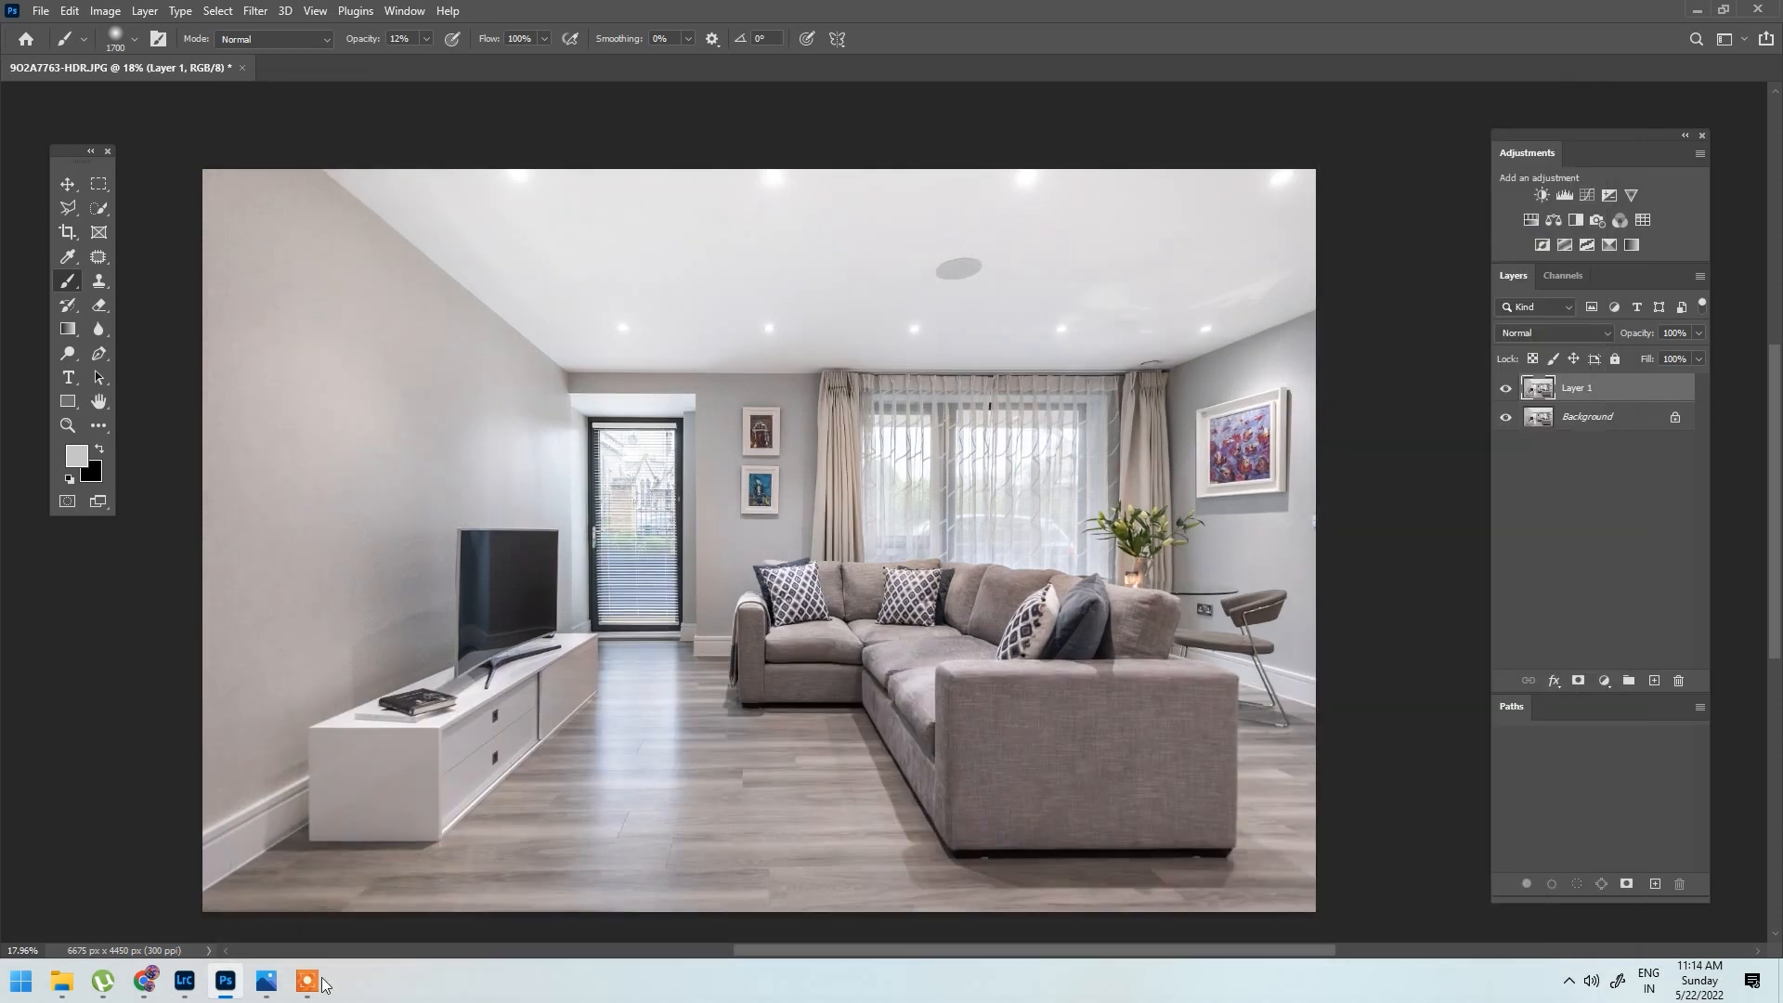
left_click(265, 981)
left_click(265, 984)
left_click(265, 986)
left_click(265, 986)
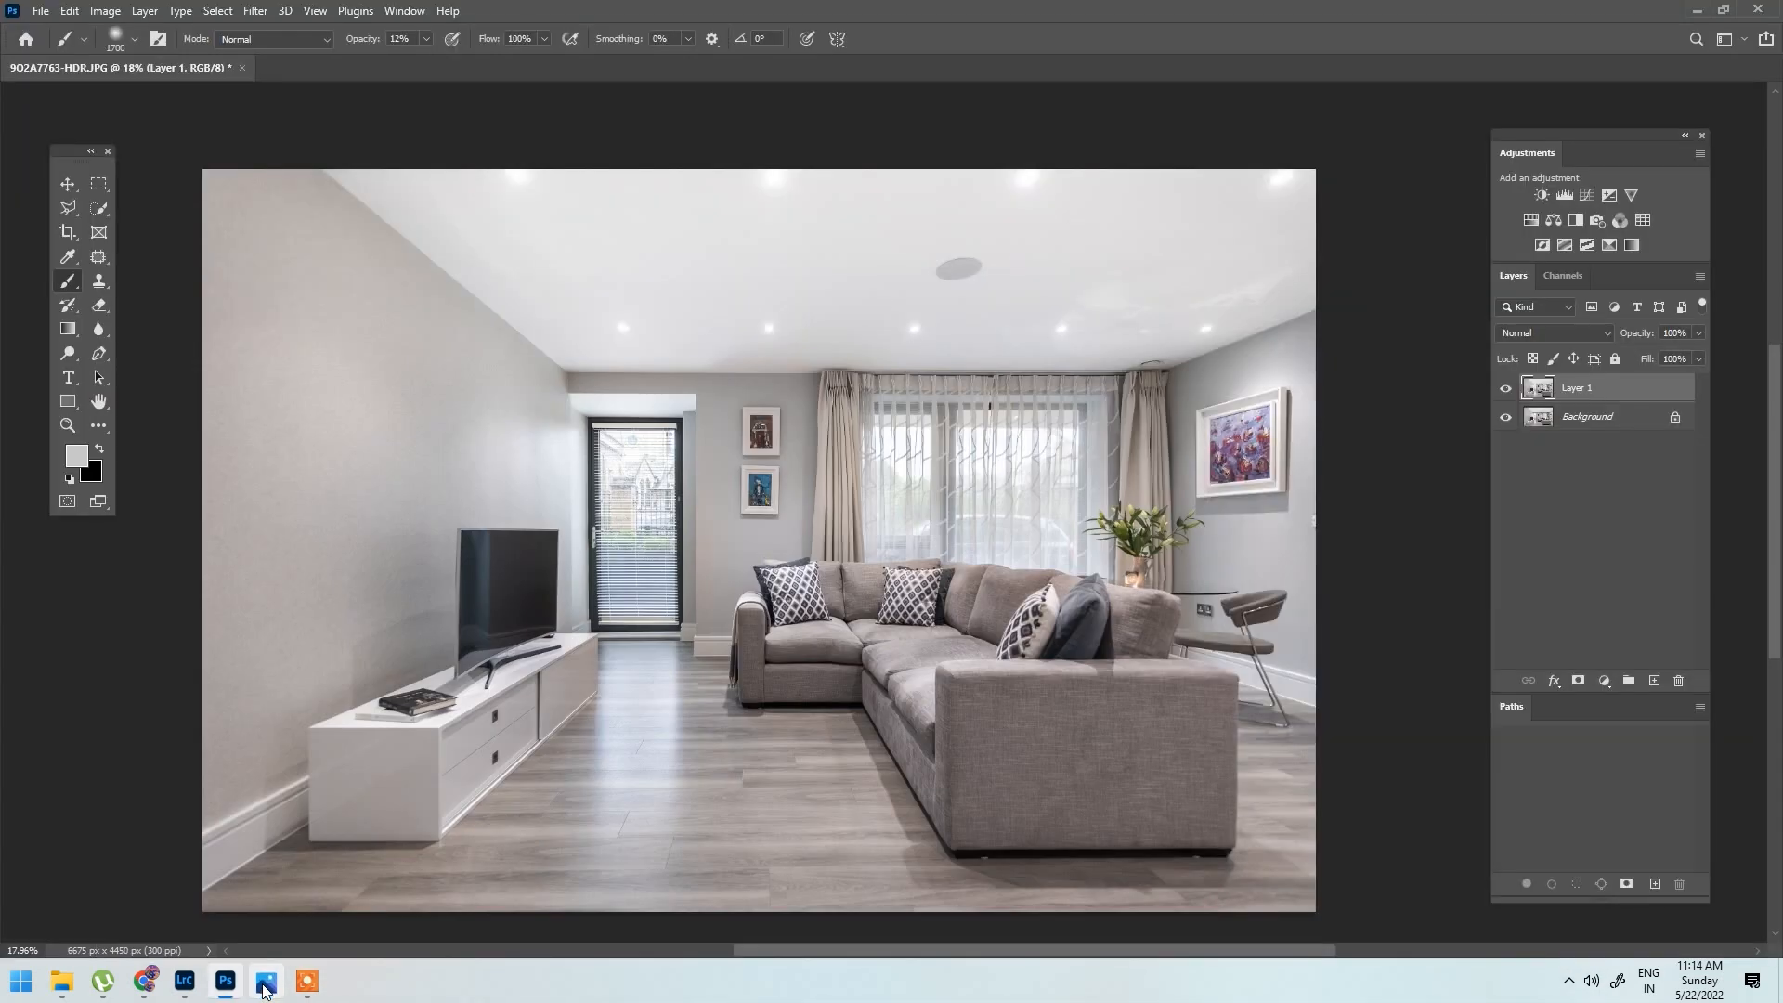
Step: Add a black layer mask to the tint-corrected Layer 1 and set the brush opacity to 20%
left_click(1577, 681)
key("ctrl+i")
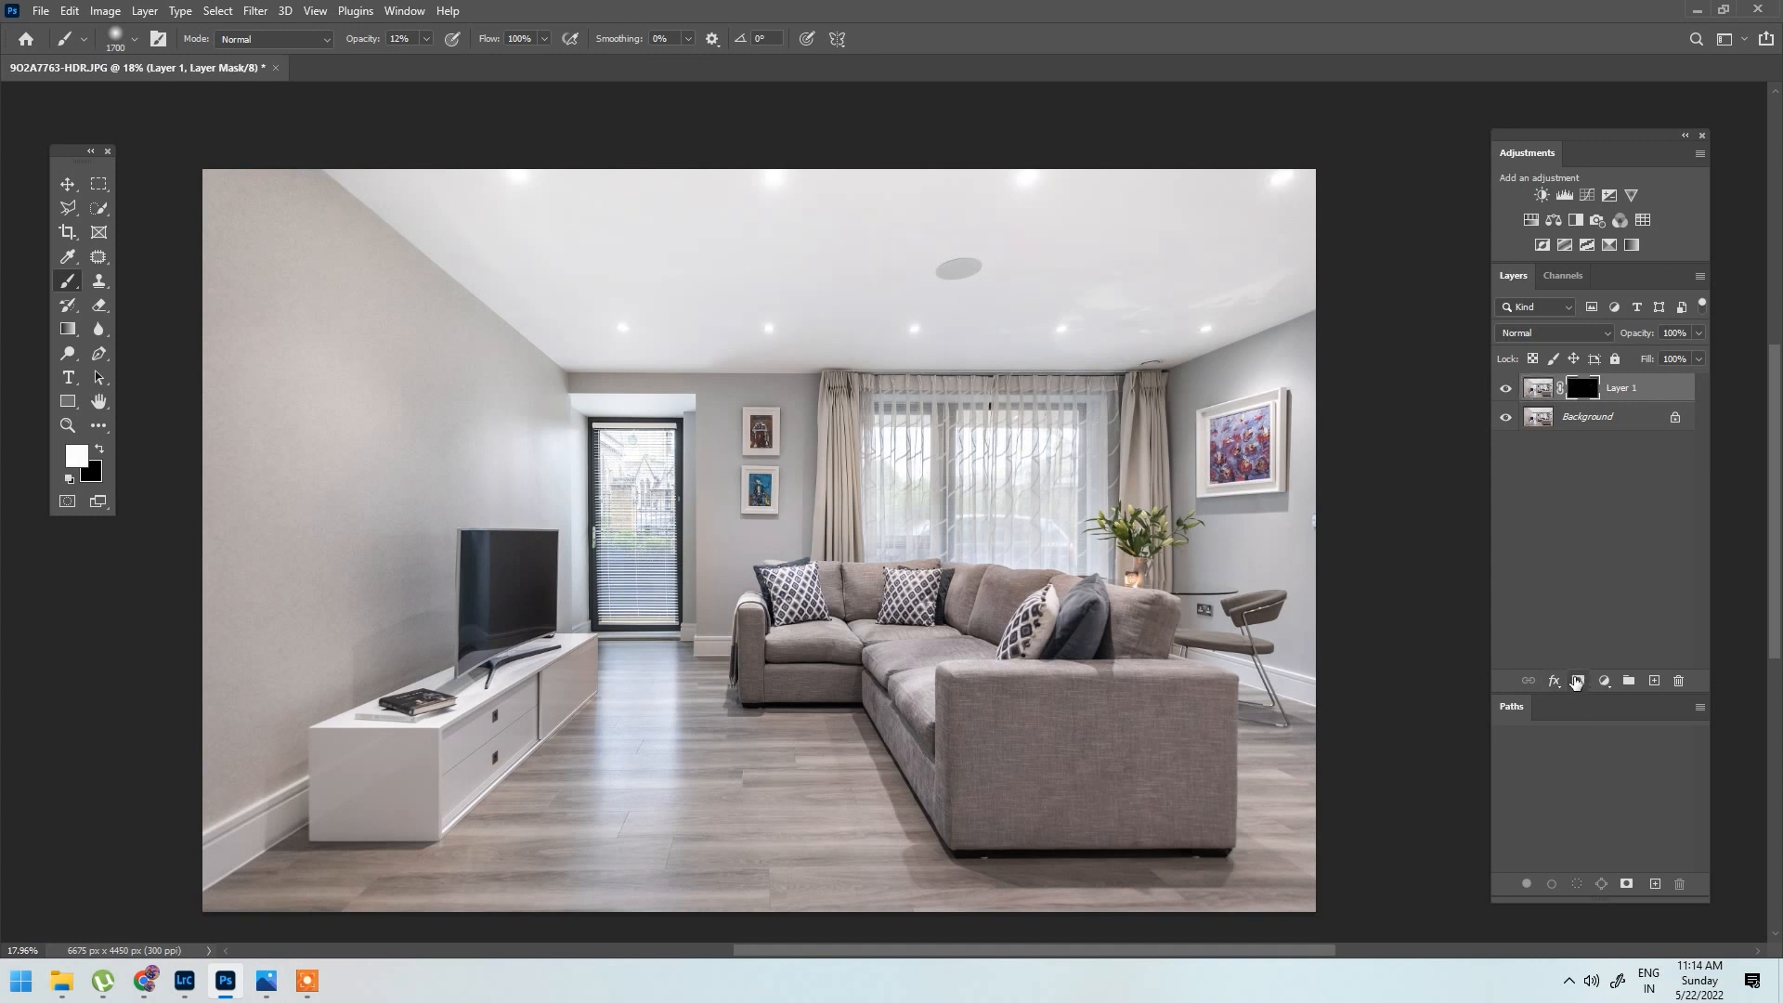
key("2")
Step: Paint the tint and vibrance correction onto the mask over the walls and ceiling, varying the brush up to about 2500 px
key("bracketright")
key("bracketright")
key("bracketright")
key("bracketright")
key("bracketright")
key("bracketright")
key("bracketright")
key("bracketright")
key("bracketright")
key("bracketright")
key("bracketright")
key("bracketright")
key("bracketright")
key("bracketright")
key("bracketright")
key("bracketleft")
key("bracketleft")
key("bracketleft")
key("bracketleft")
key("bracketleft")
key("bracketleft")
key("bracketleft")
key("bracketright")
key("bracketright")
key("bracketright")
key("bracketright")
key("bracketright")
key("bracketright")
key("bracketright")
key("bracketright")
key("bracketright")
key("bracketright")
key("bracketright")
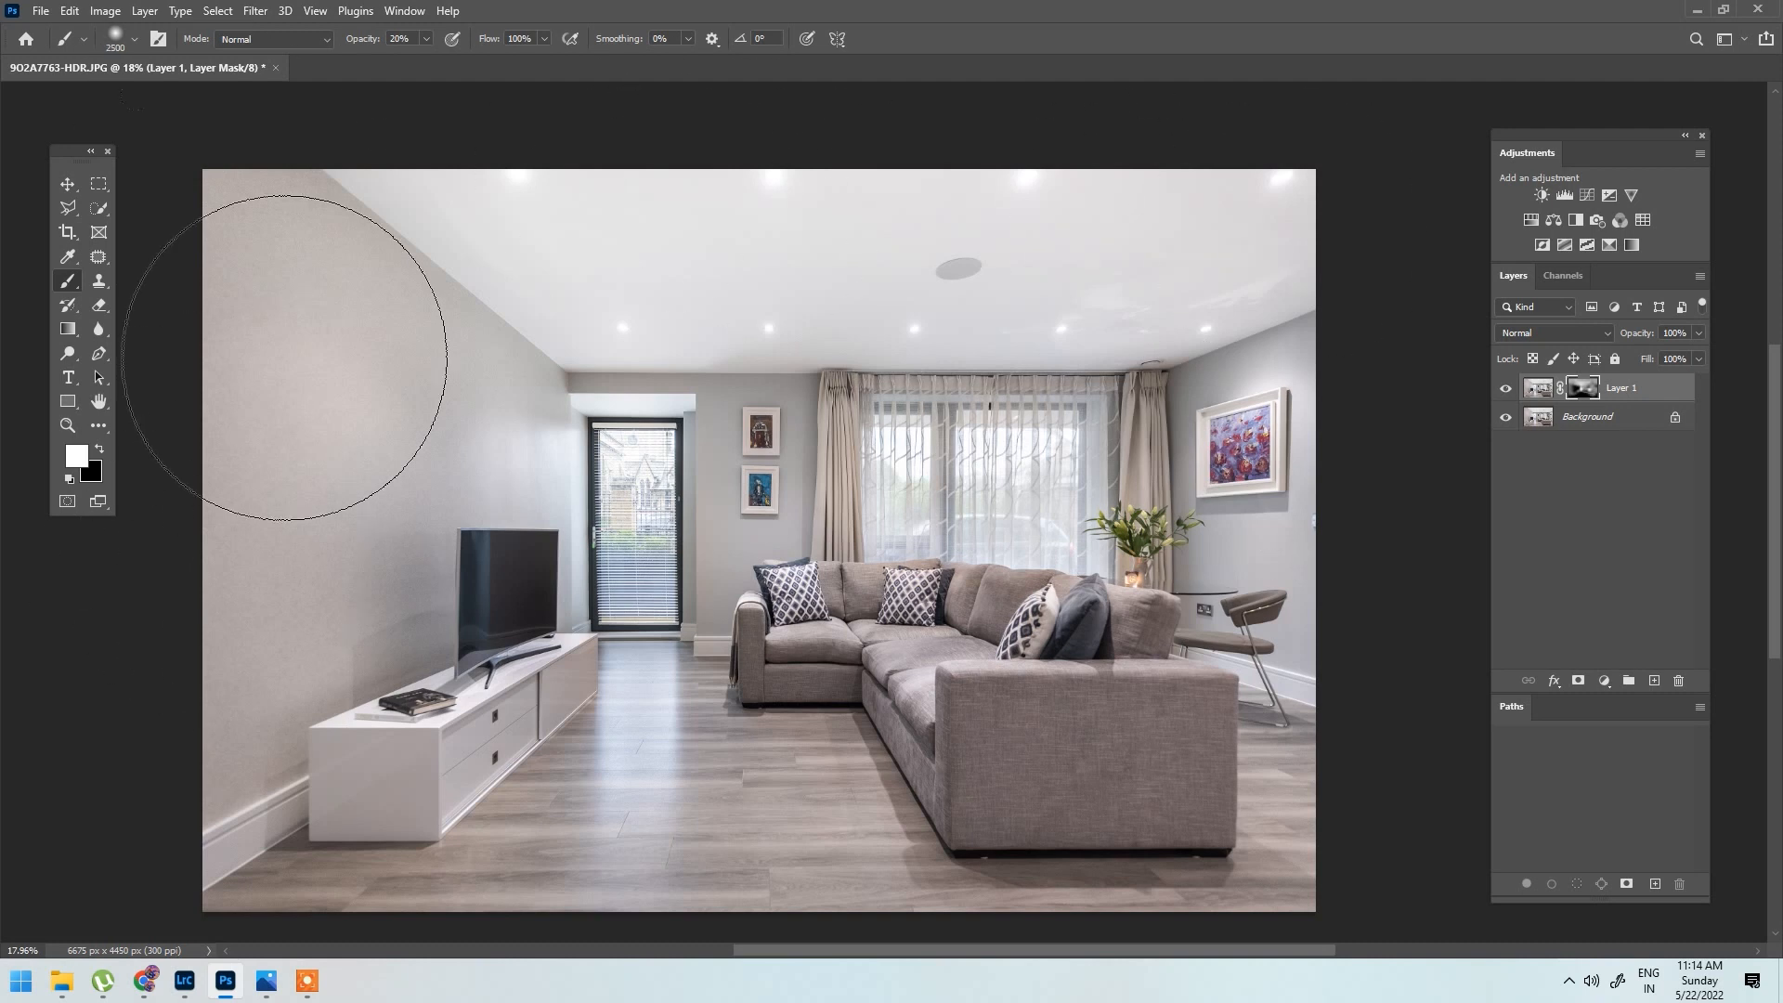
key("bracketleft")
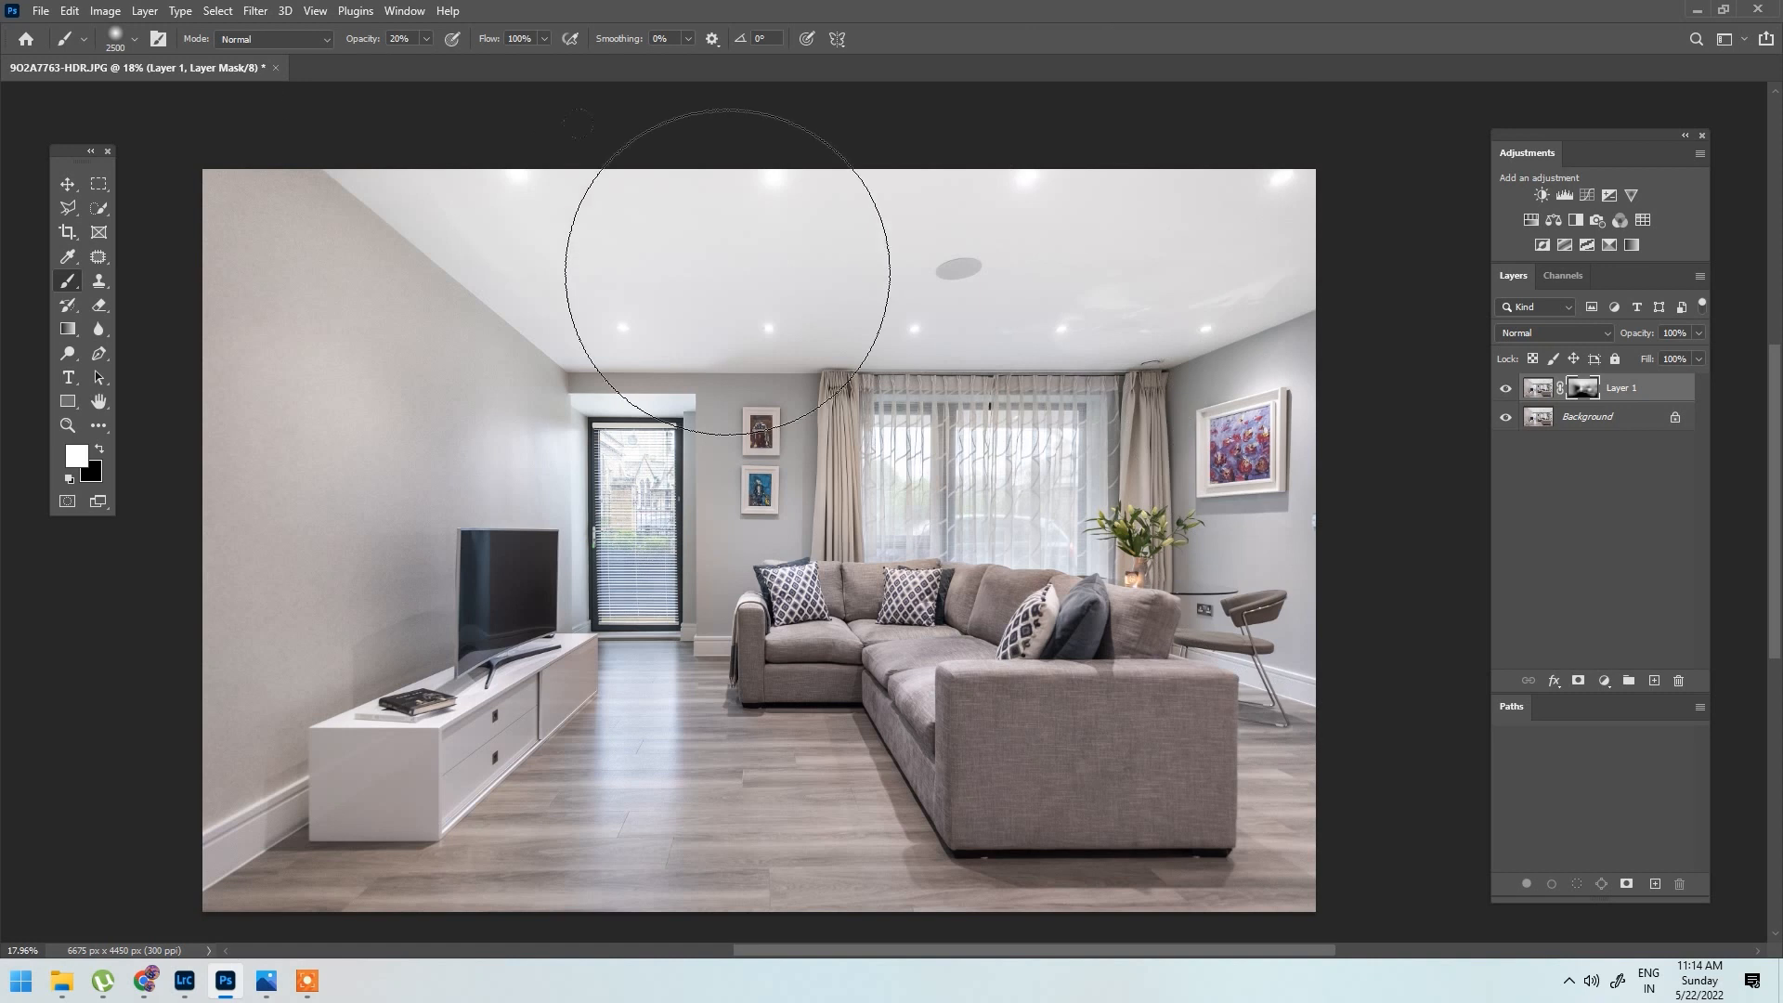
Step: Merge the tint-corrected layer into the Background and compare the image with the reference photo in the Photos app
key("ctrl+e")
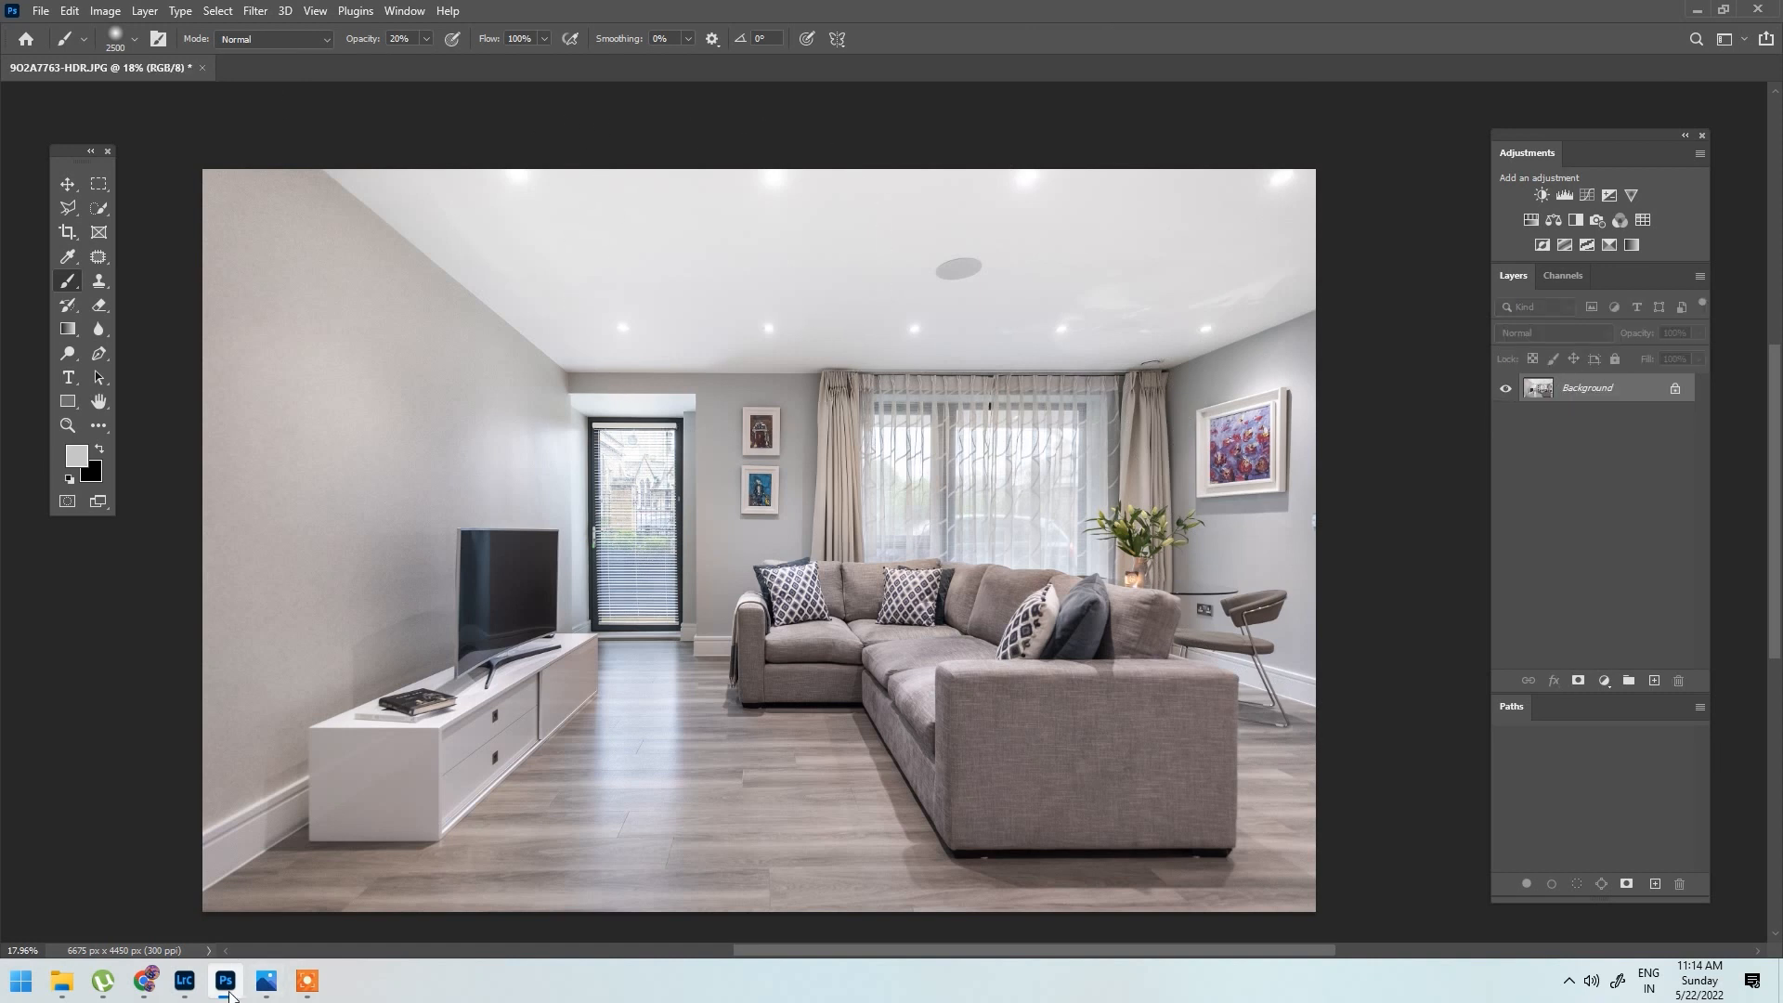
left_click(264, 986)
left_click(264, 986)
left_click(263, 986)
left_click(264, 986)
scroll(782, 563, "up", 1)
scroll(758, 533, "down", 1)
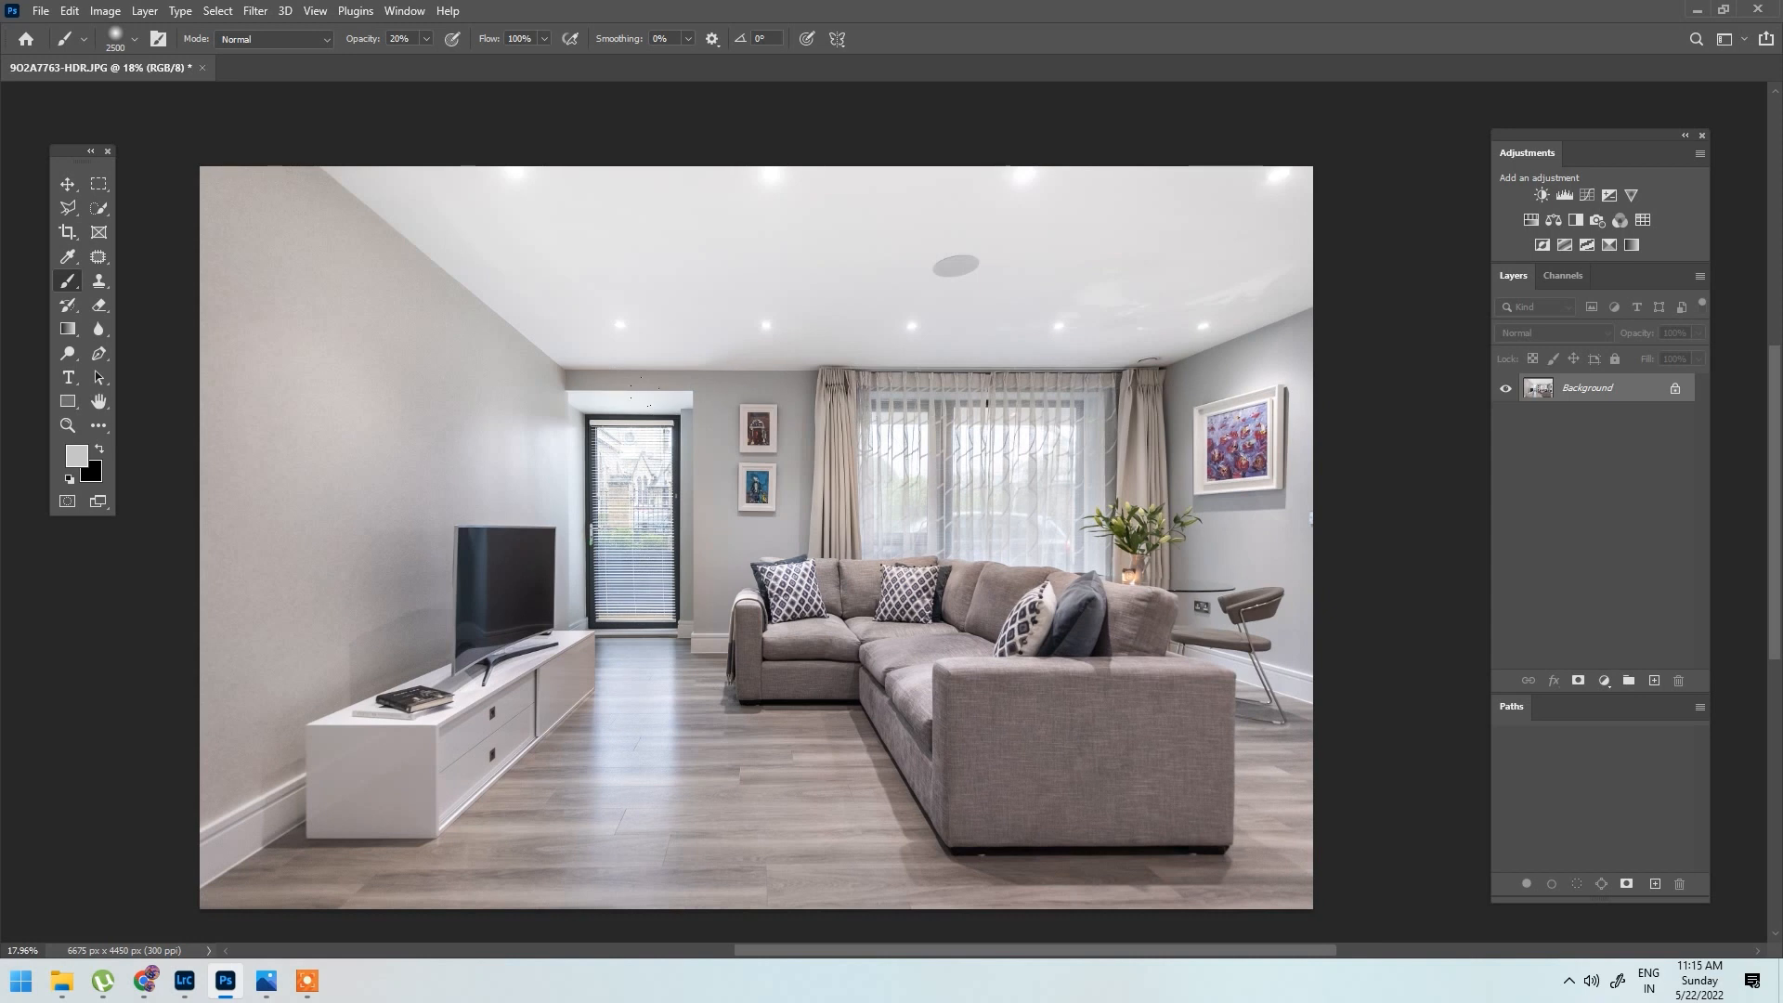
Step: Duplicate the Background layer and start a free transform on the copy with the grid overlay shown
key("ctrl+j")
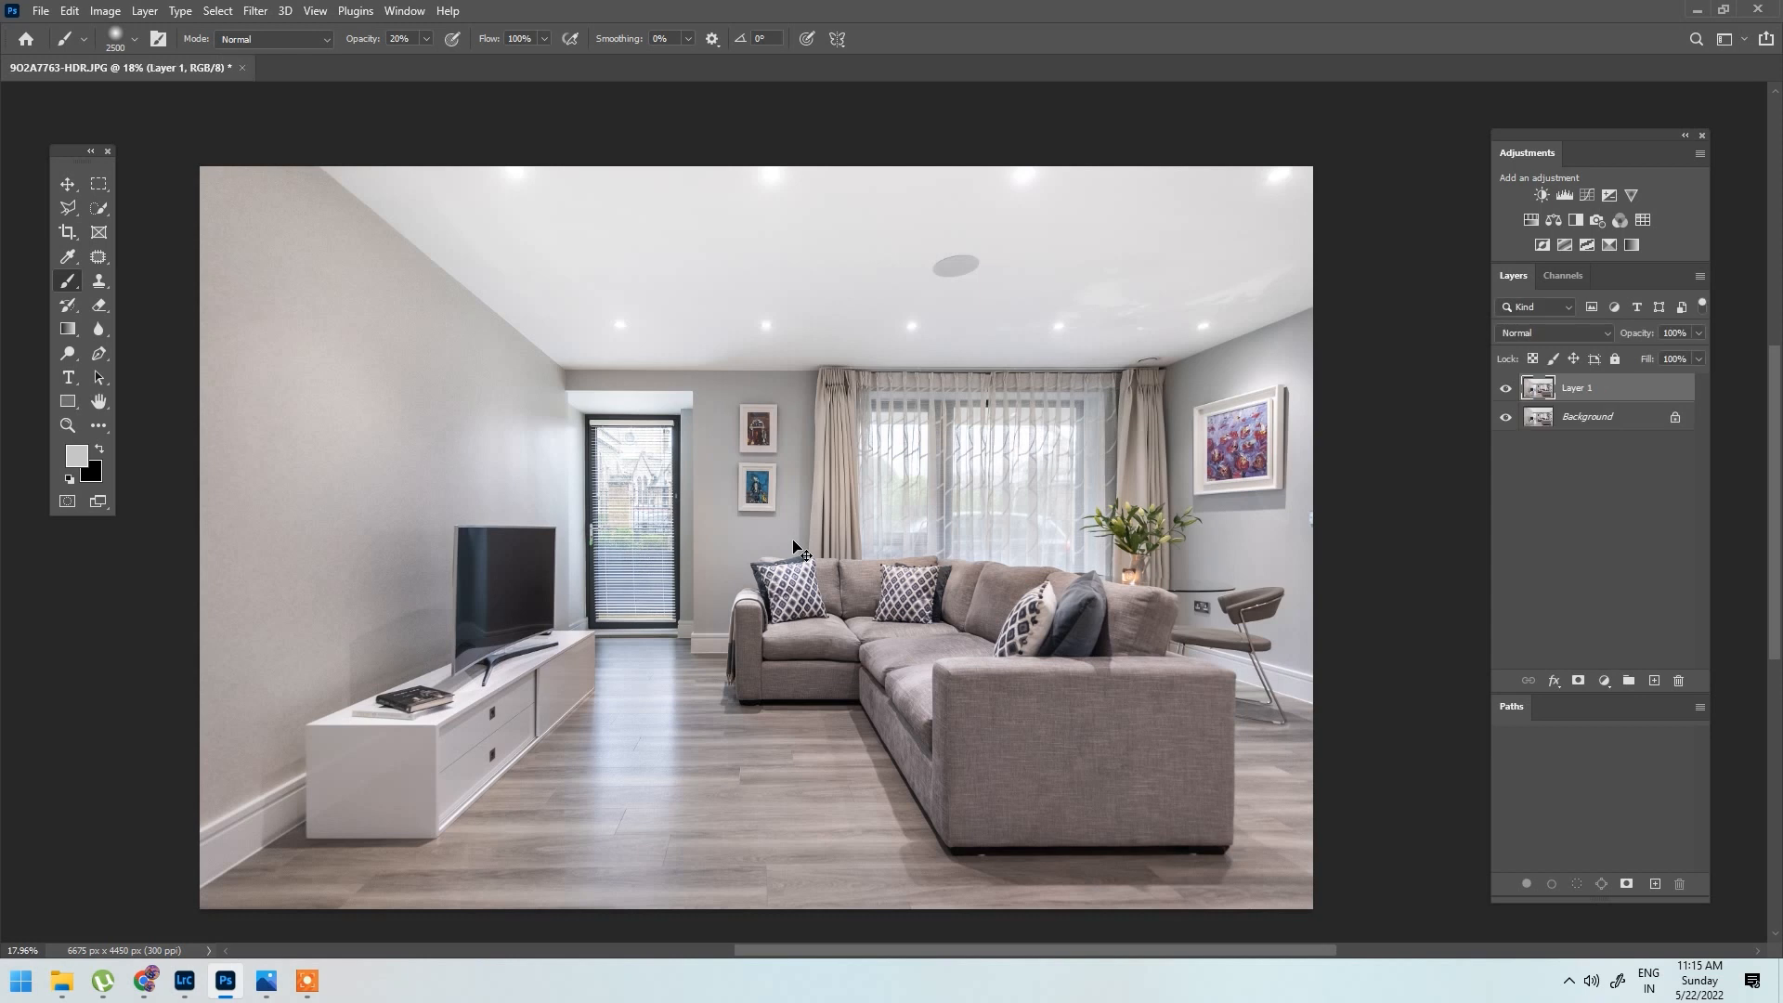
key("ctrl+t")
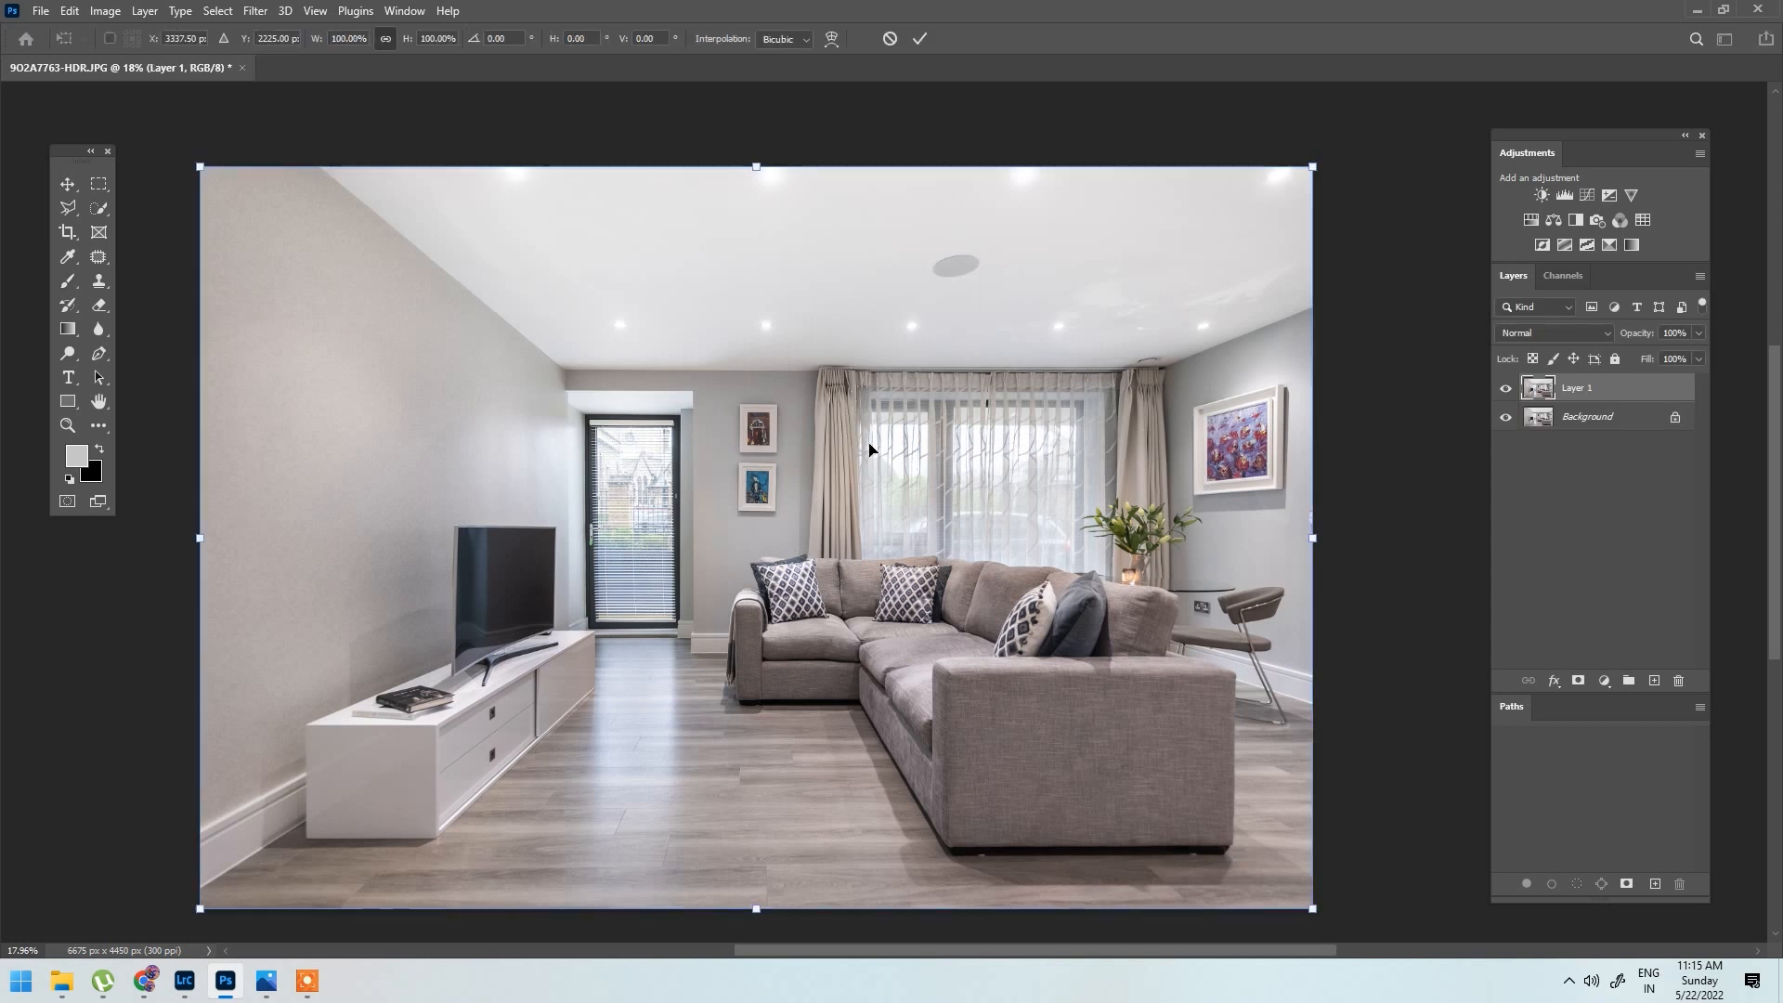
key("ctrl+apostrophe")
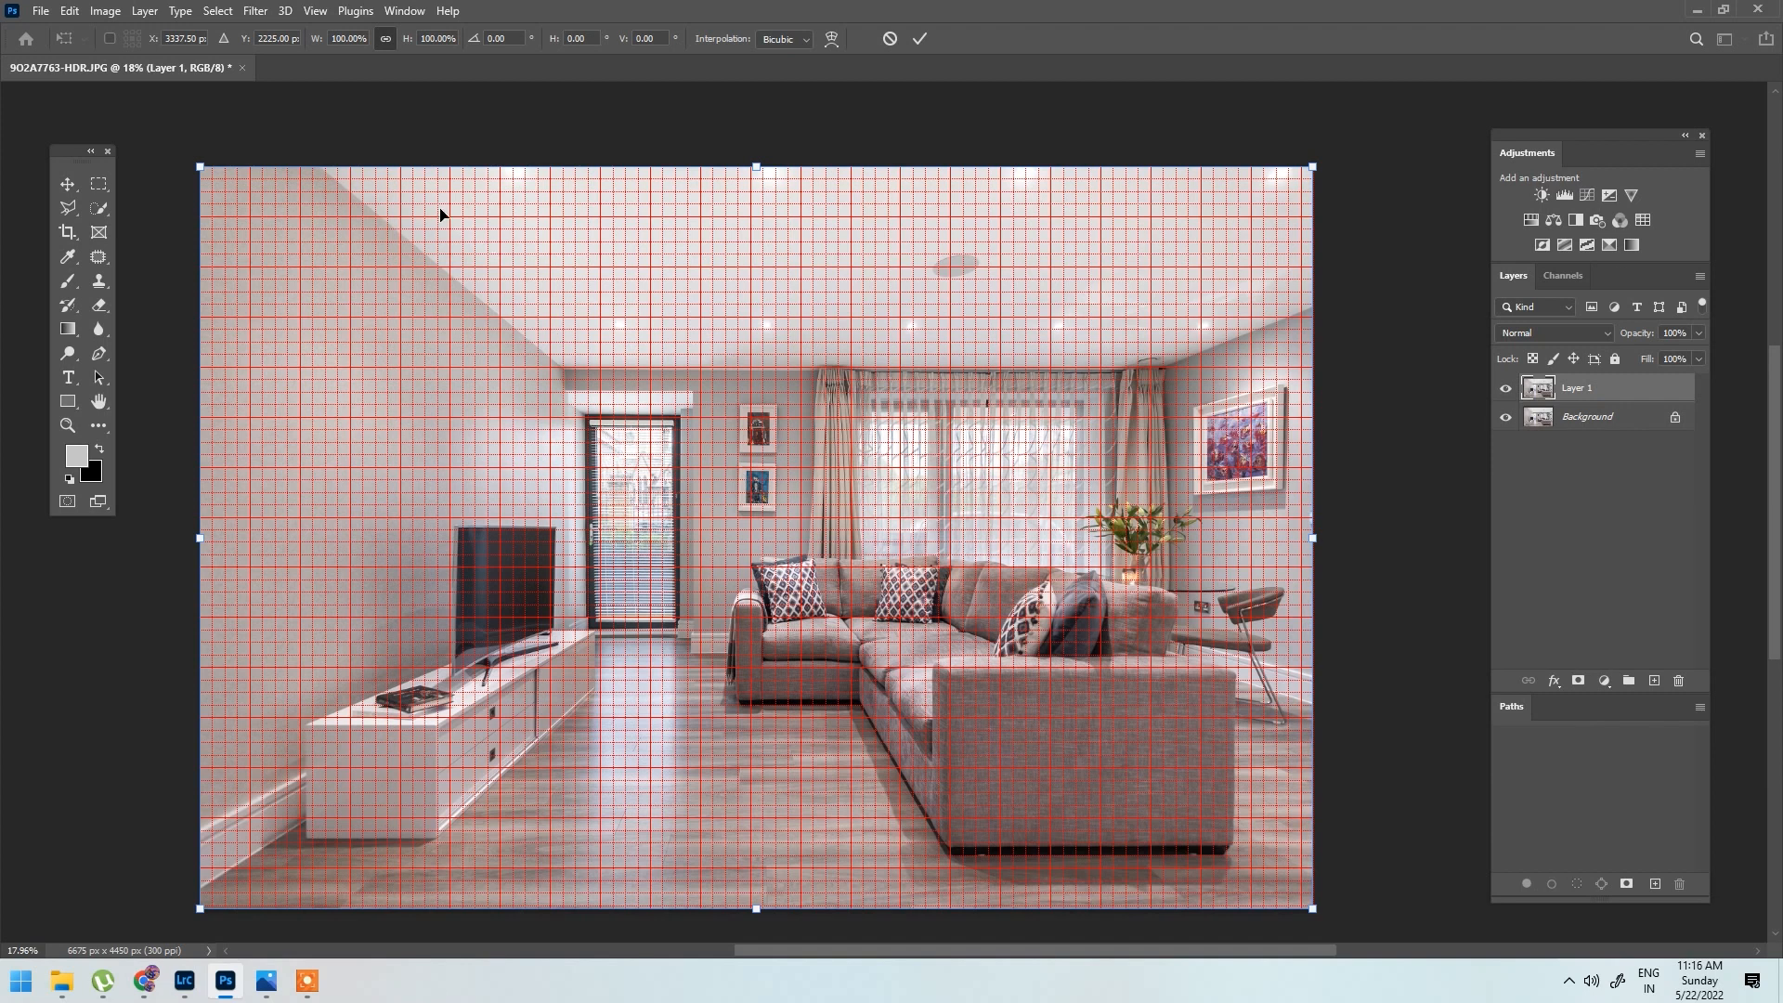
Step: Skew Layer 1 vertically, moving its lower-right corner slightly down and its upper-right corner slightly up to level the room against the grid
scroll(709, 376, "up", 2)
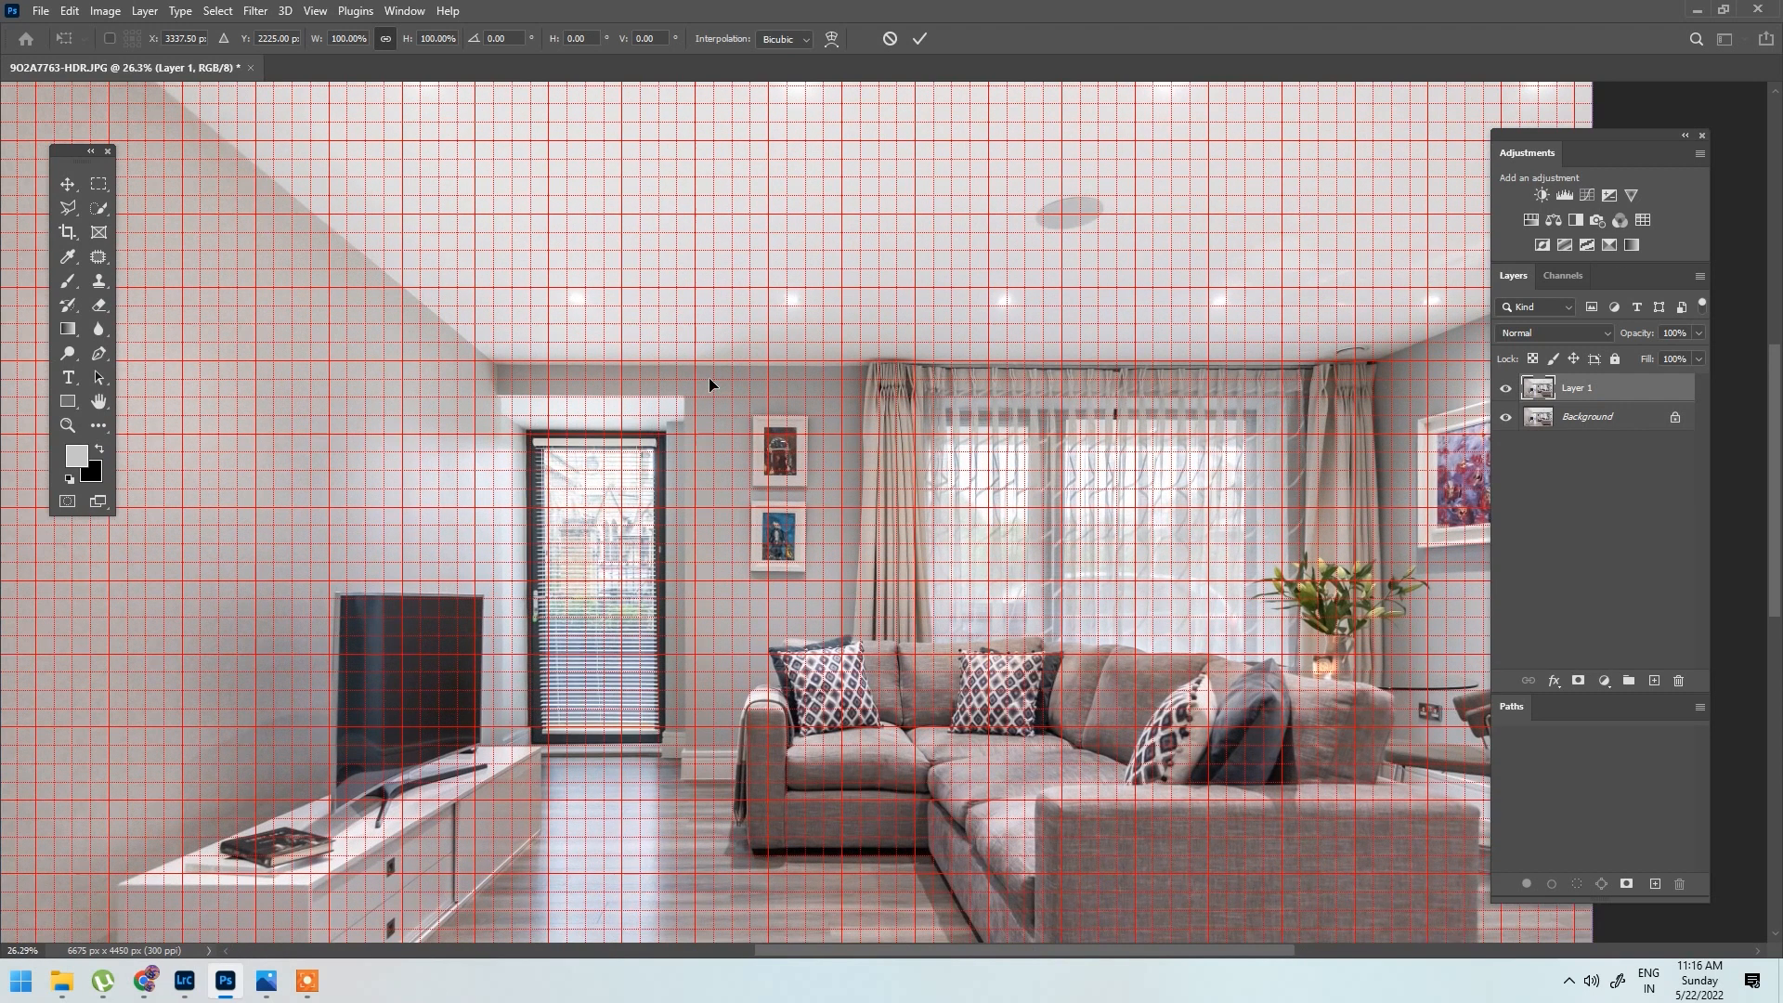
left_click_drag(698, 338, 537, 89)
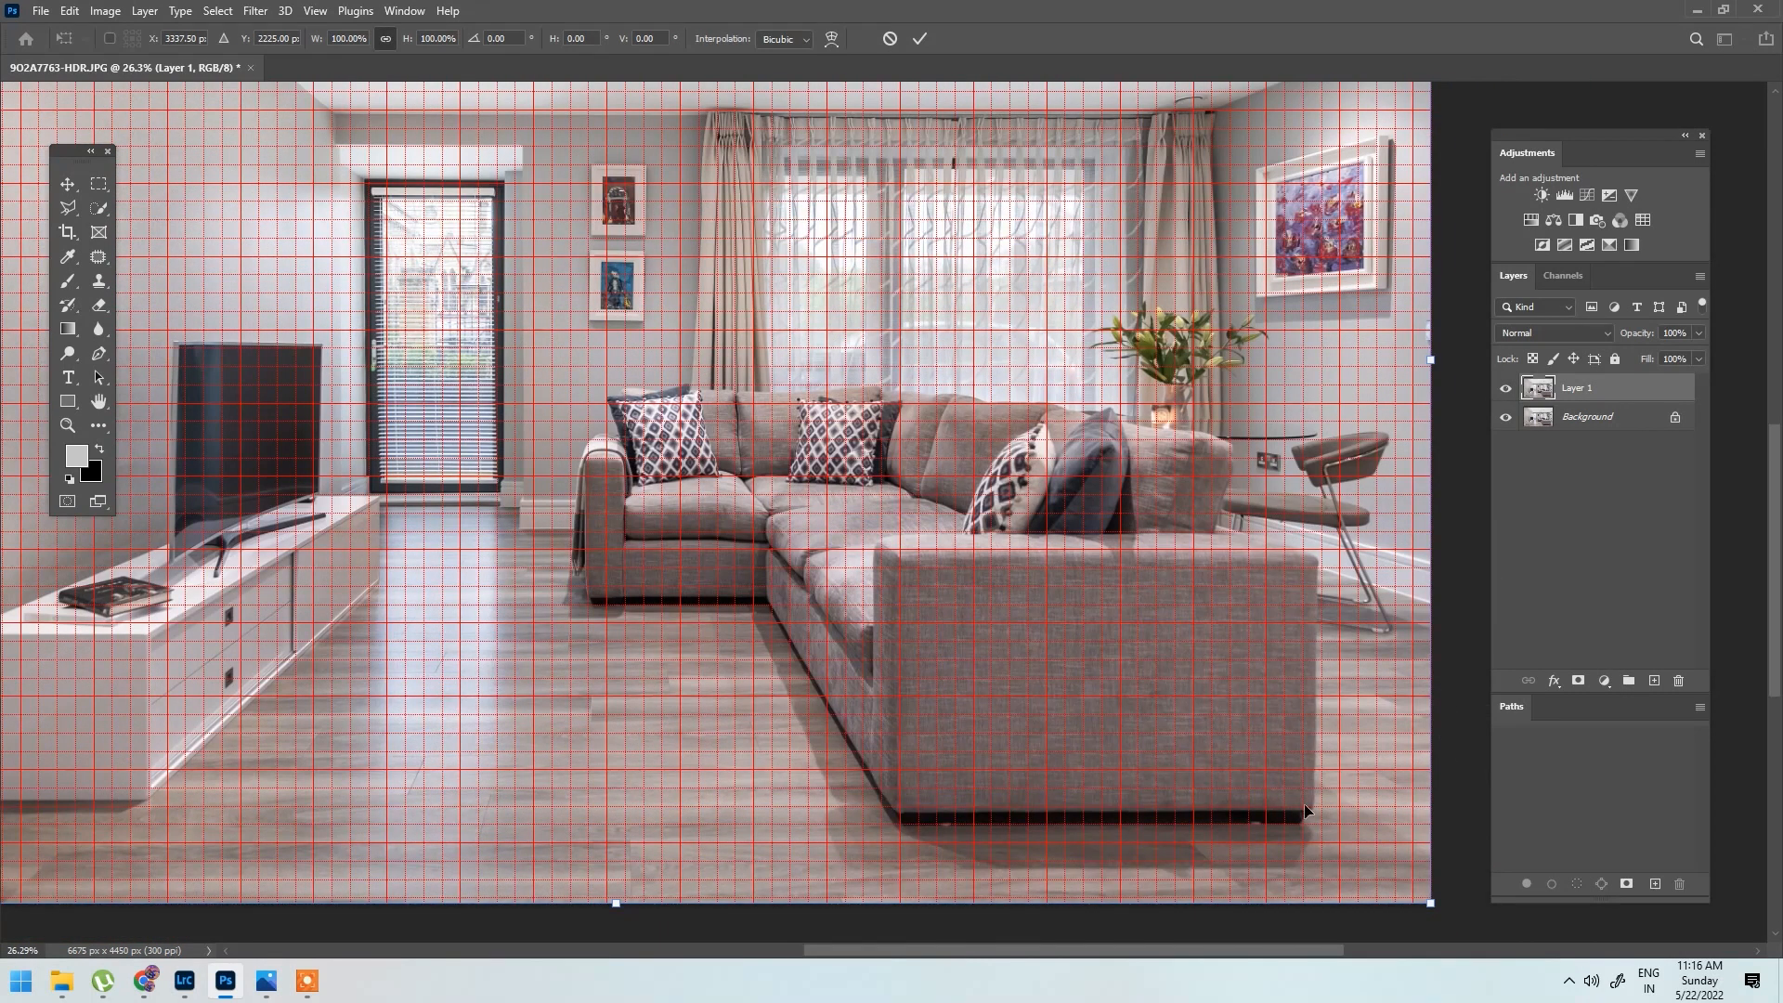
scroll(771, 839, "down", 3)
right_click(1146, 405)
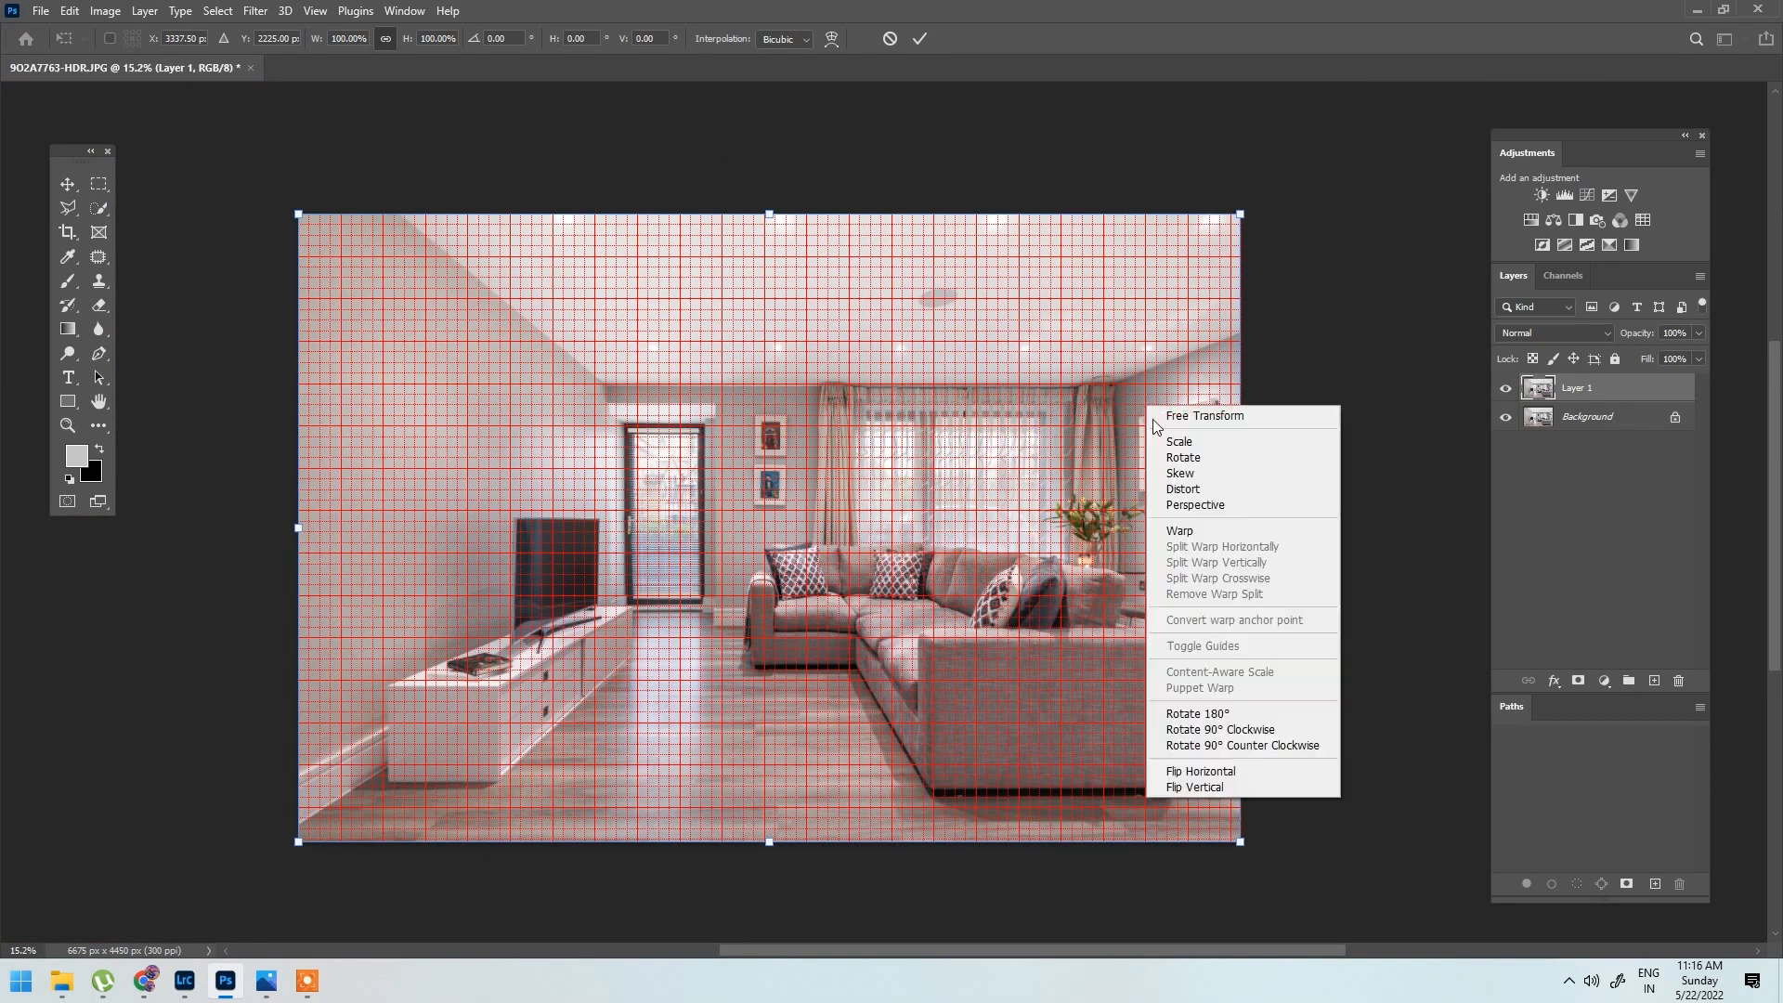
left_click(1207, 480)
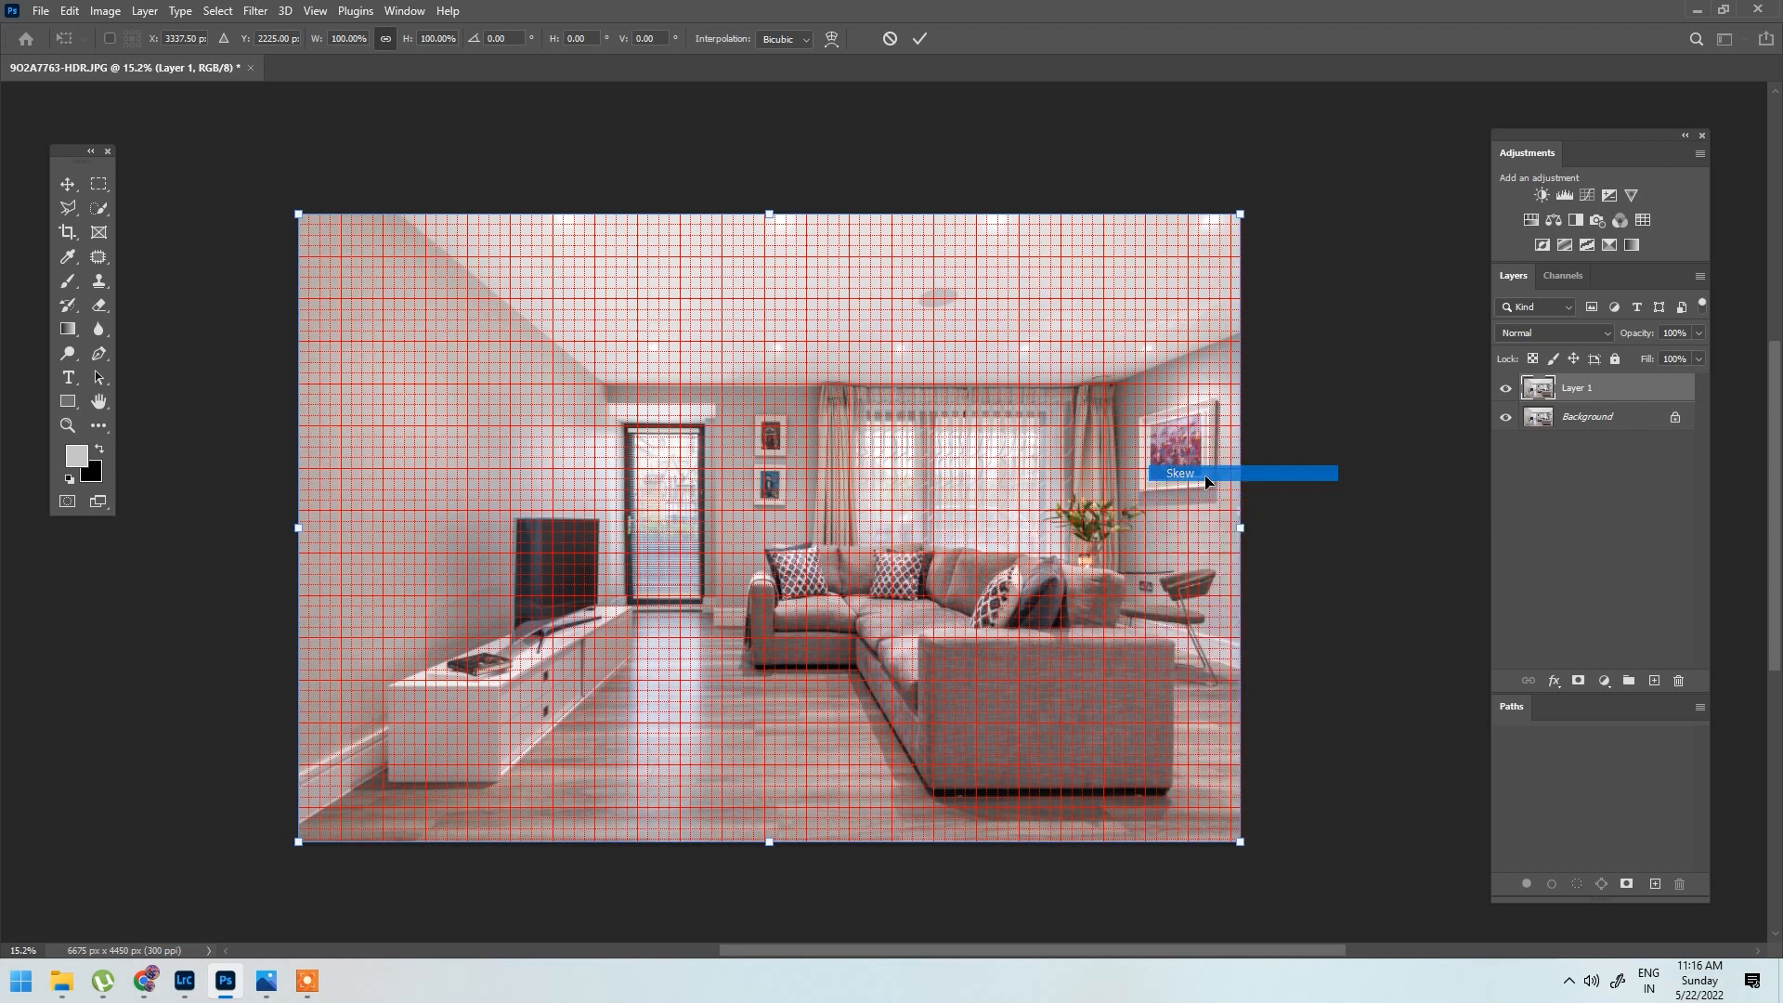
left_click_drag(1244, 845, 1245, 850)
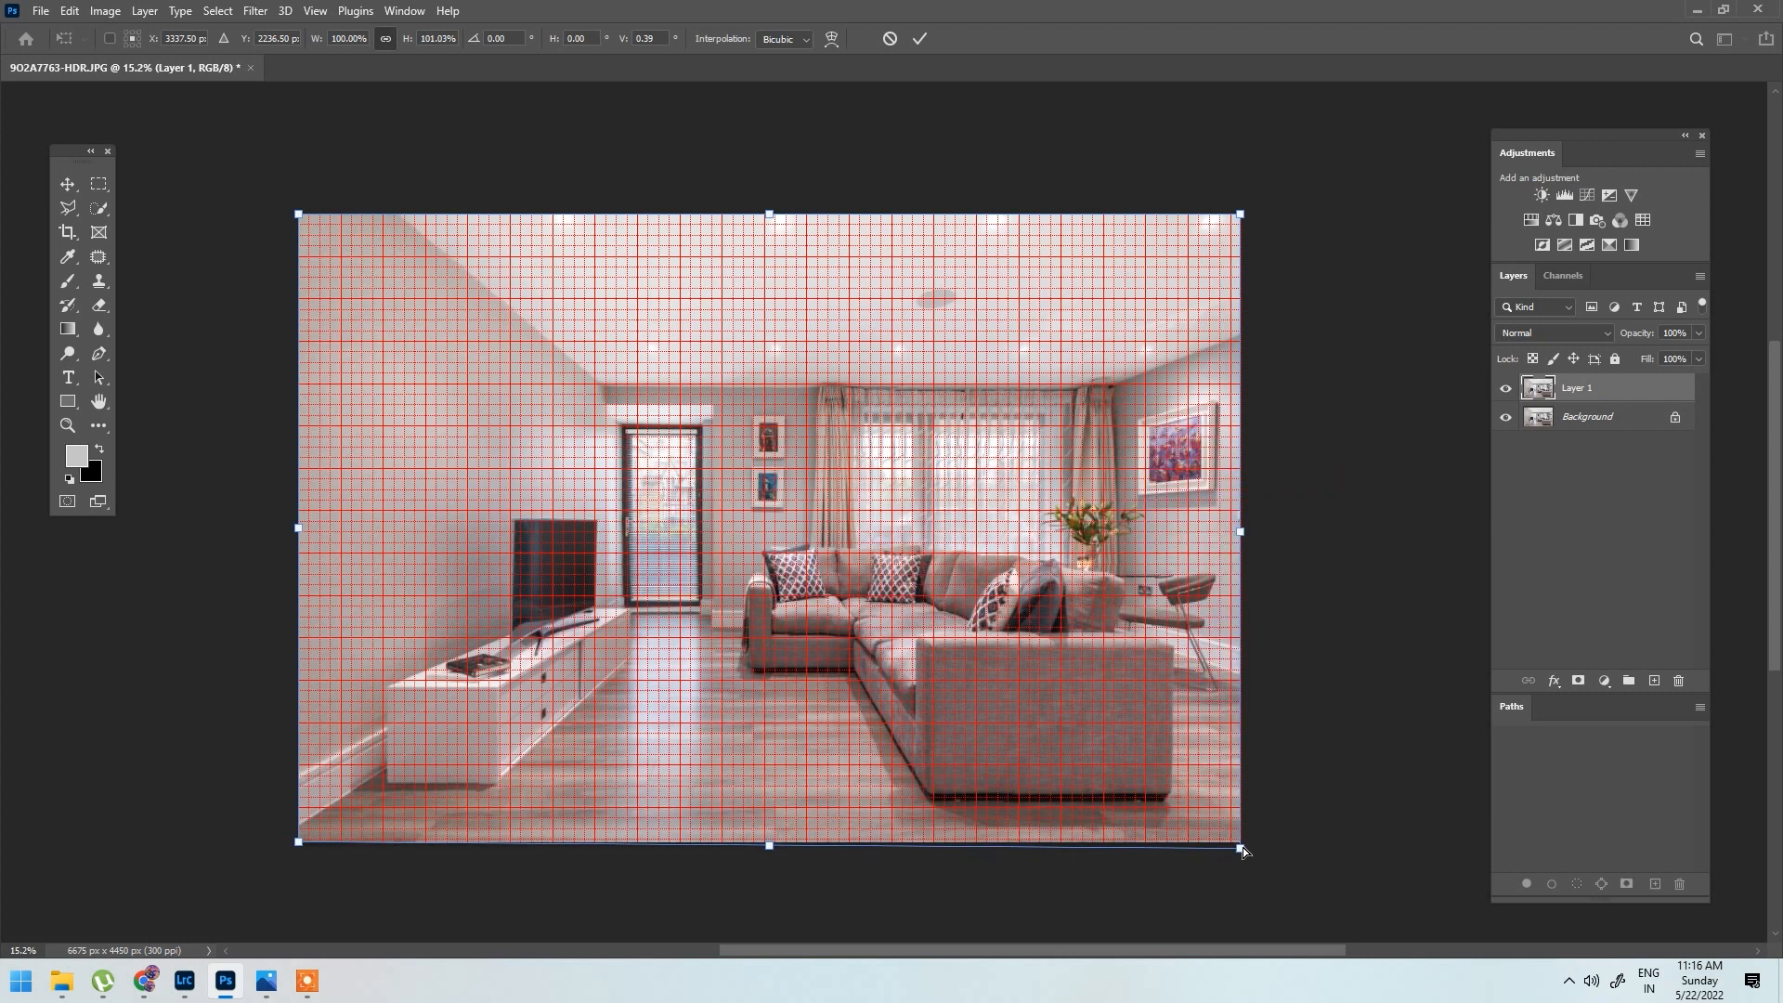
scroll(957, 320, "up", 2)
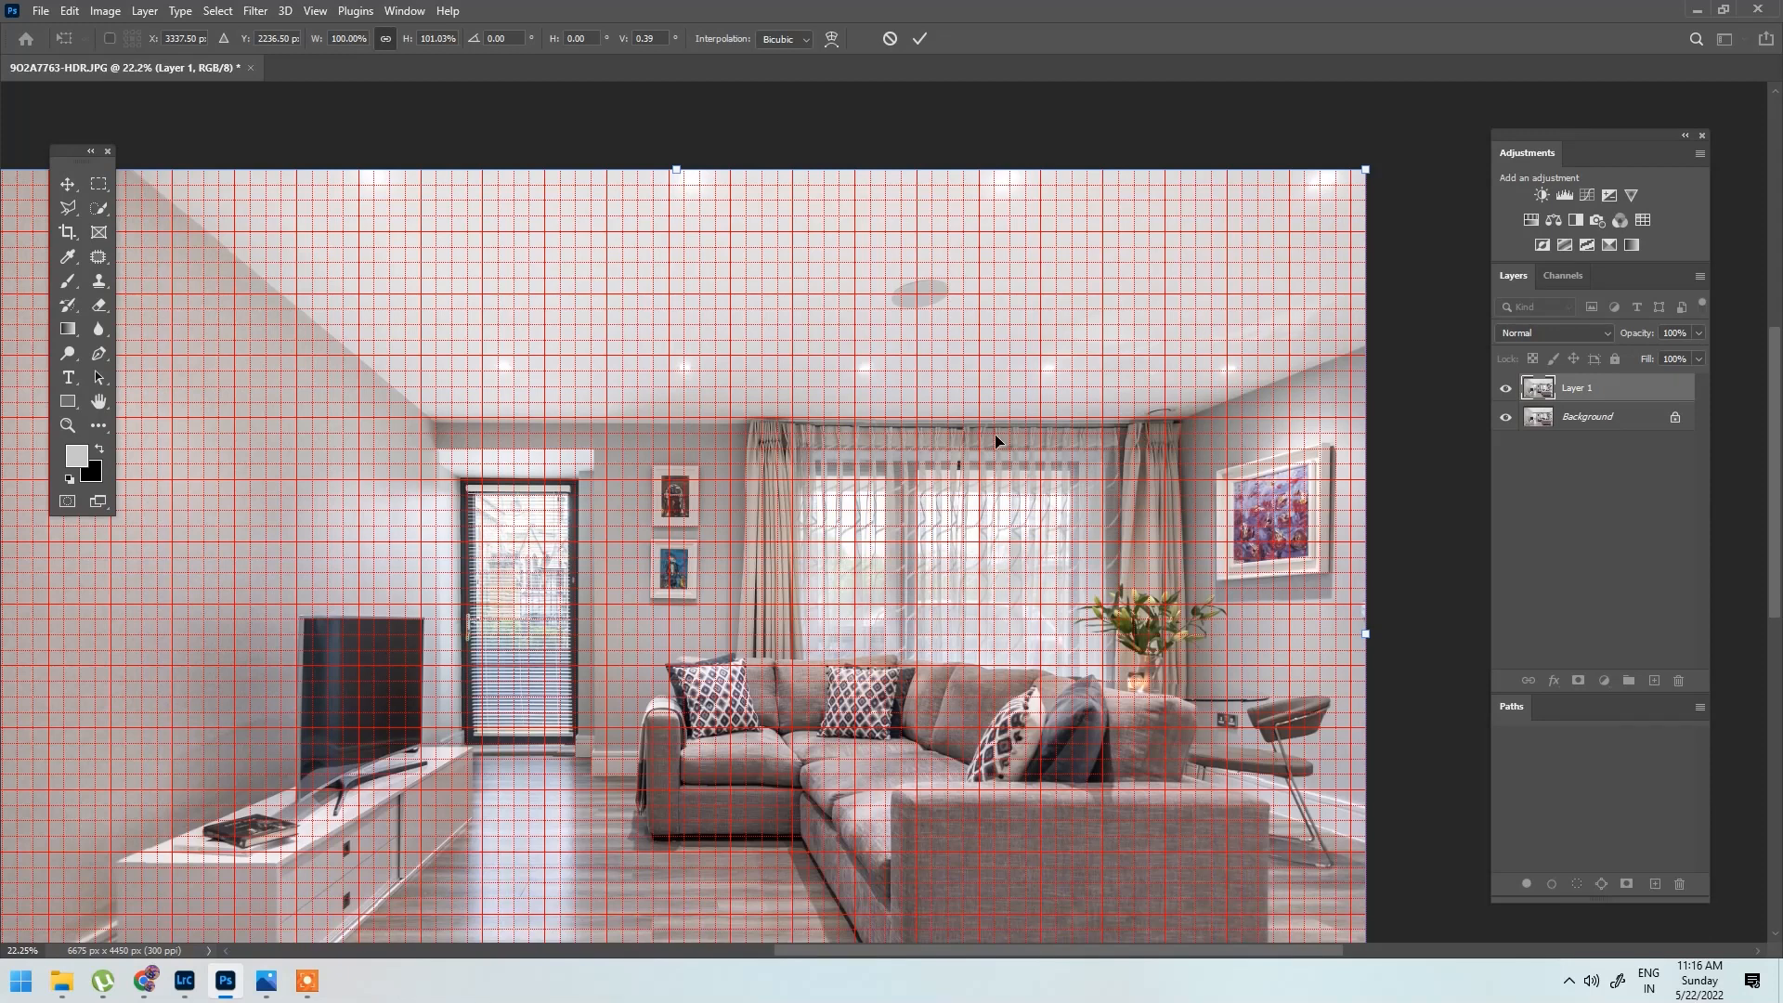
left_click_drag(1365, 170, 1368, 165)
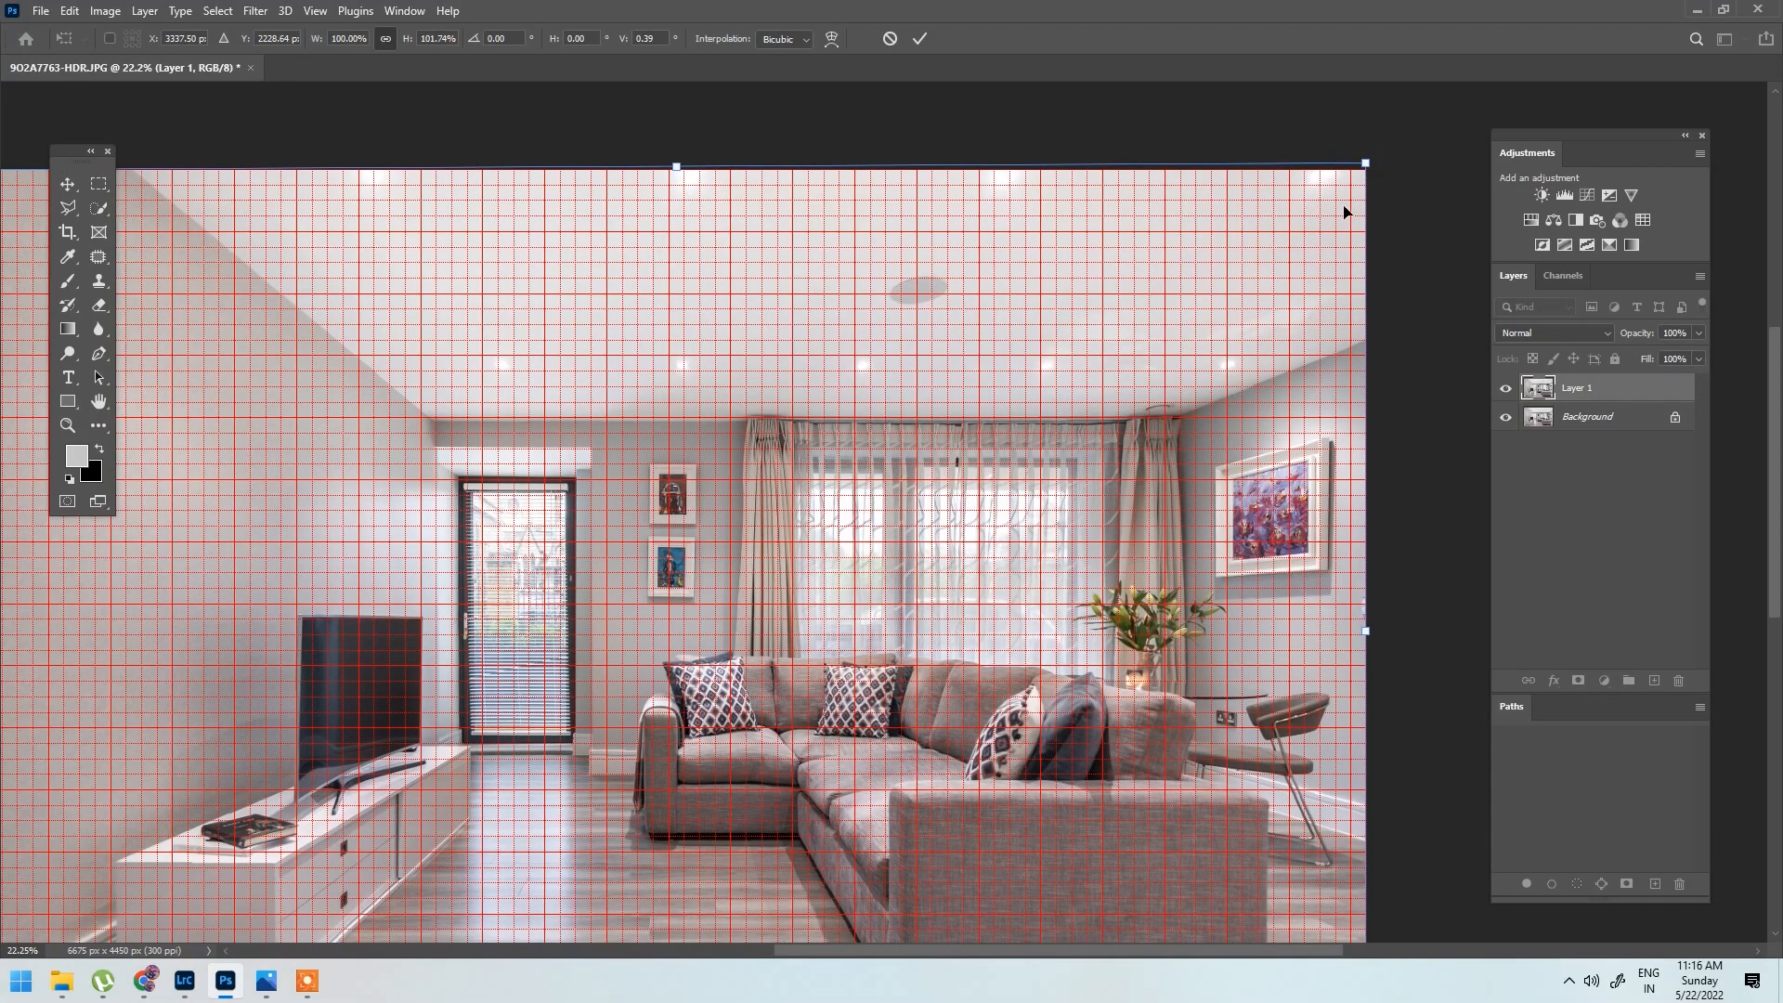
Step: Skew both lower corners of Layer 1 slightly outward to straighten the verticals, apply the transform and hide the grid
scroll(1262, 458, "down", 1)
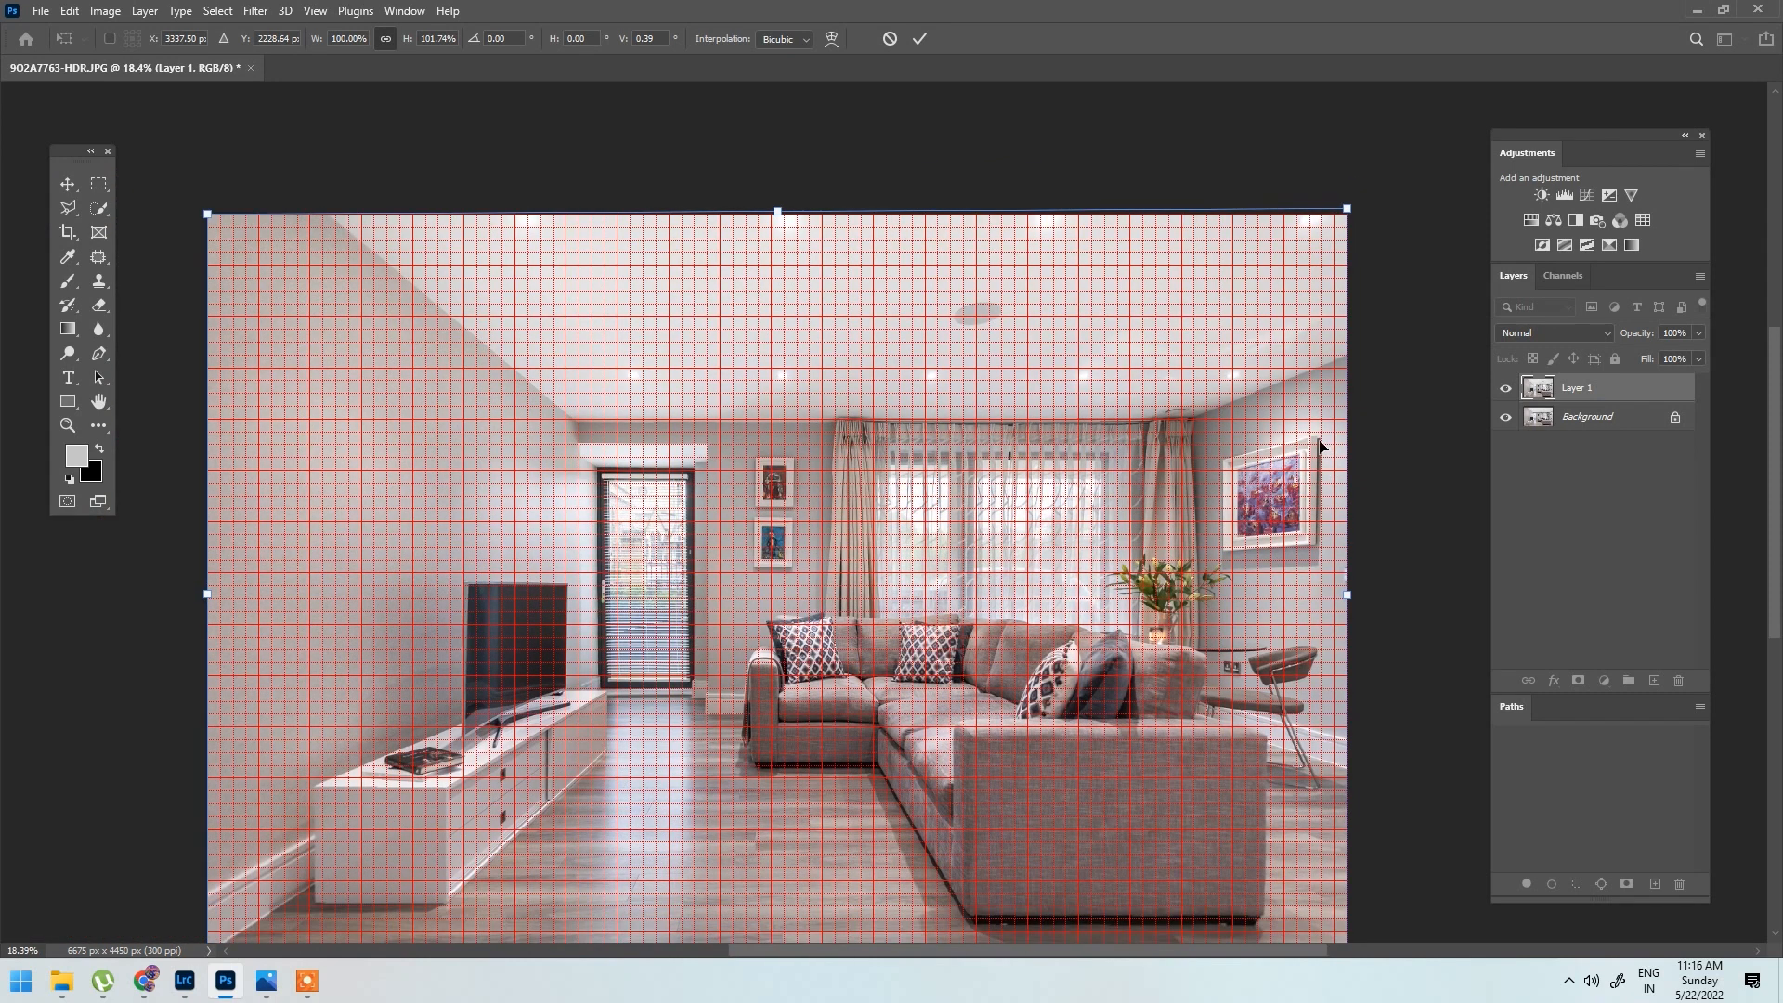
scroll(577, 557, "up", 2)
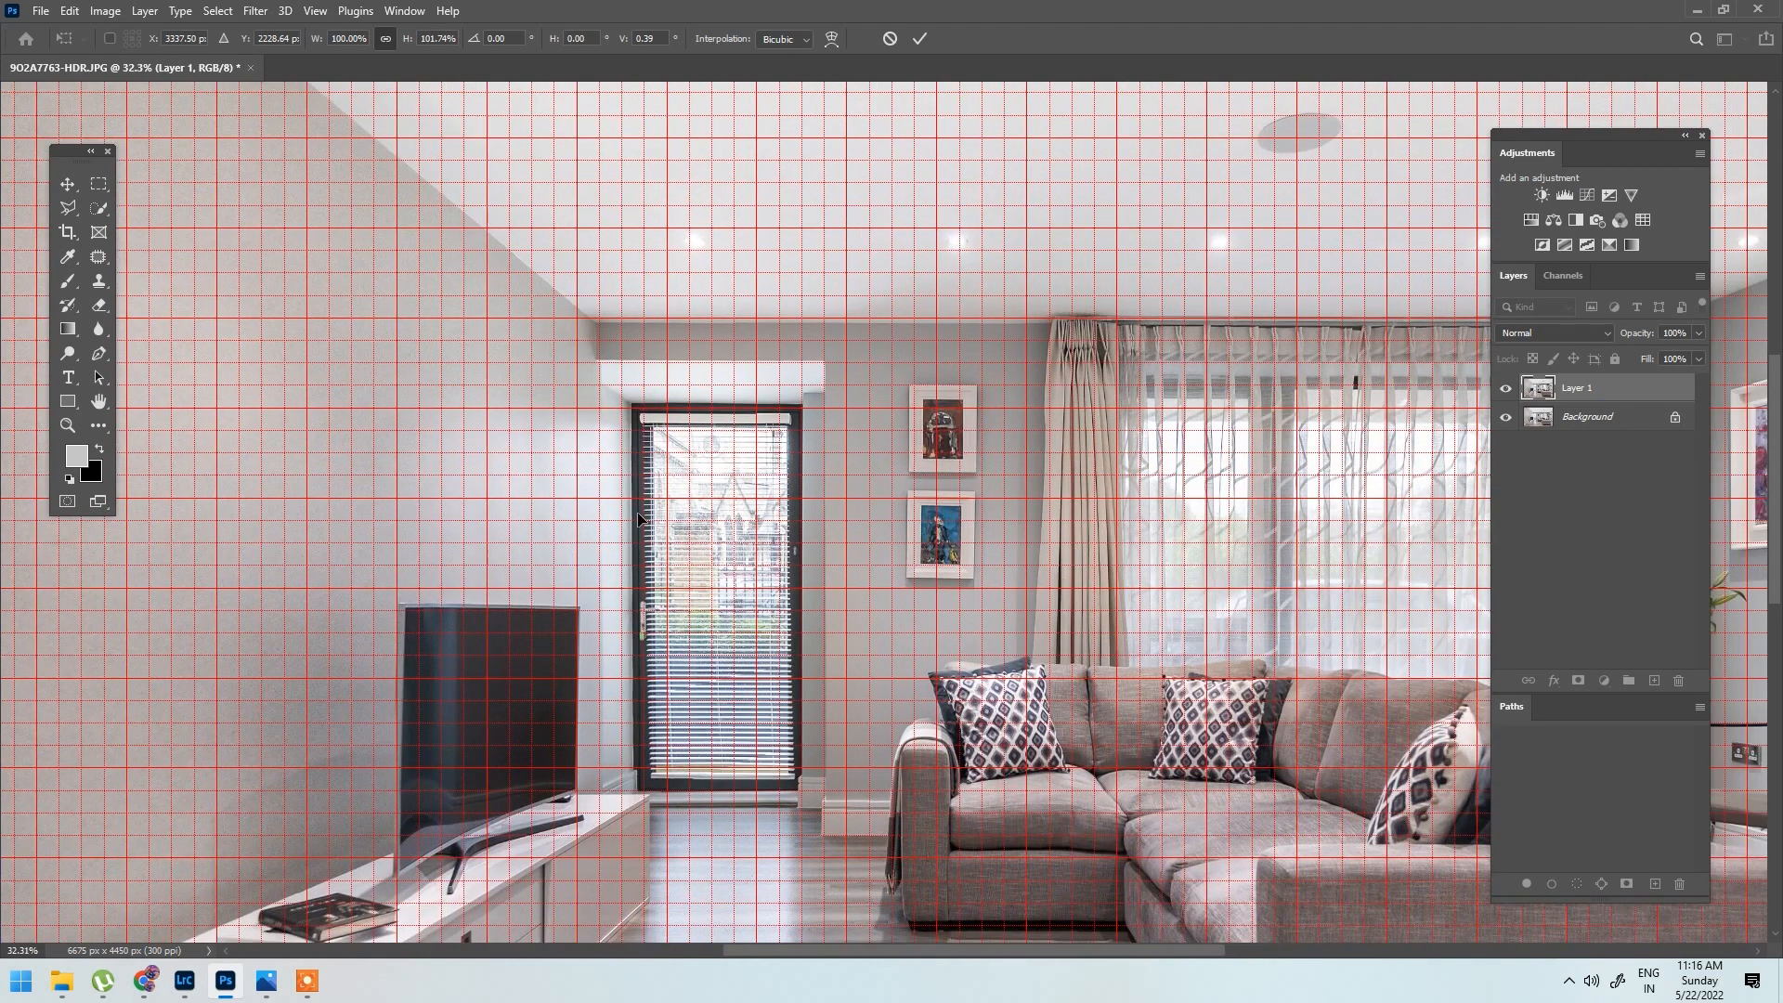
scroll(684, 510, "down", 2)
scroll(677, 662, "up", 2)
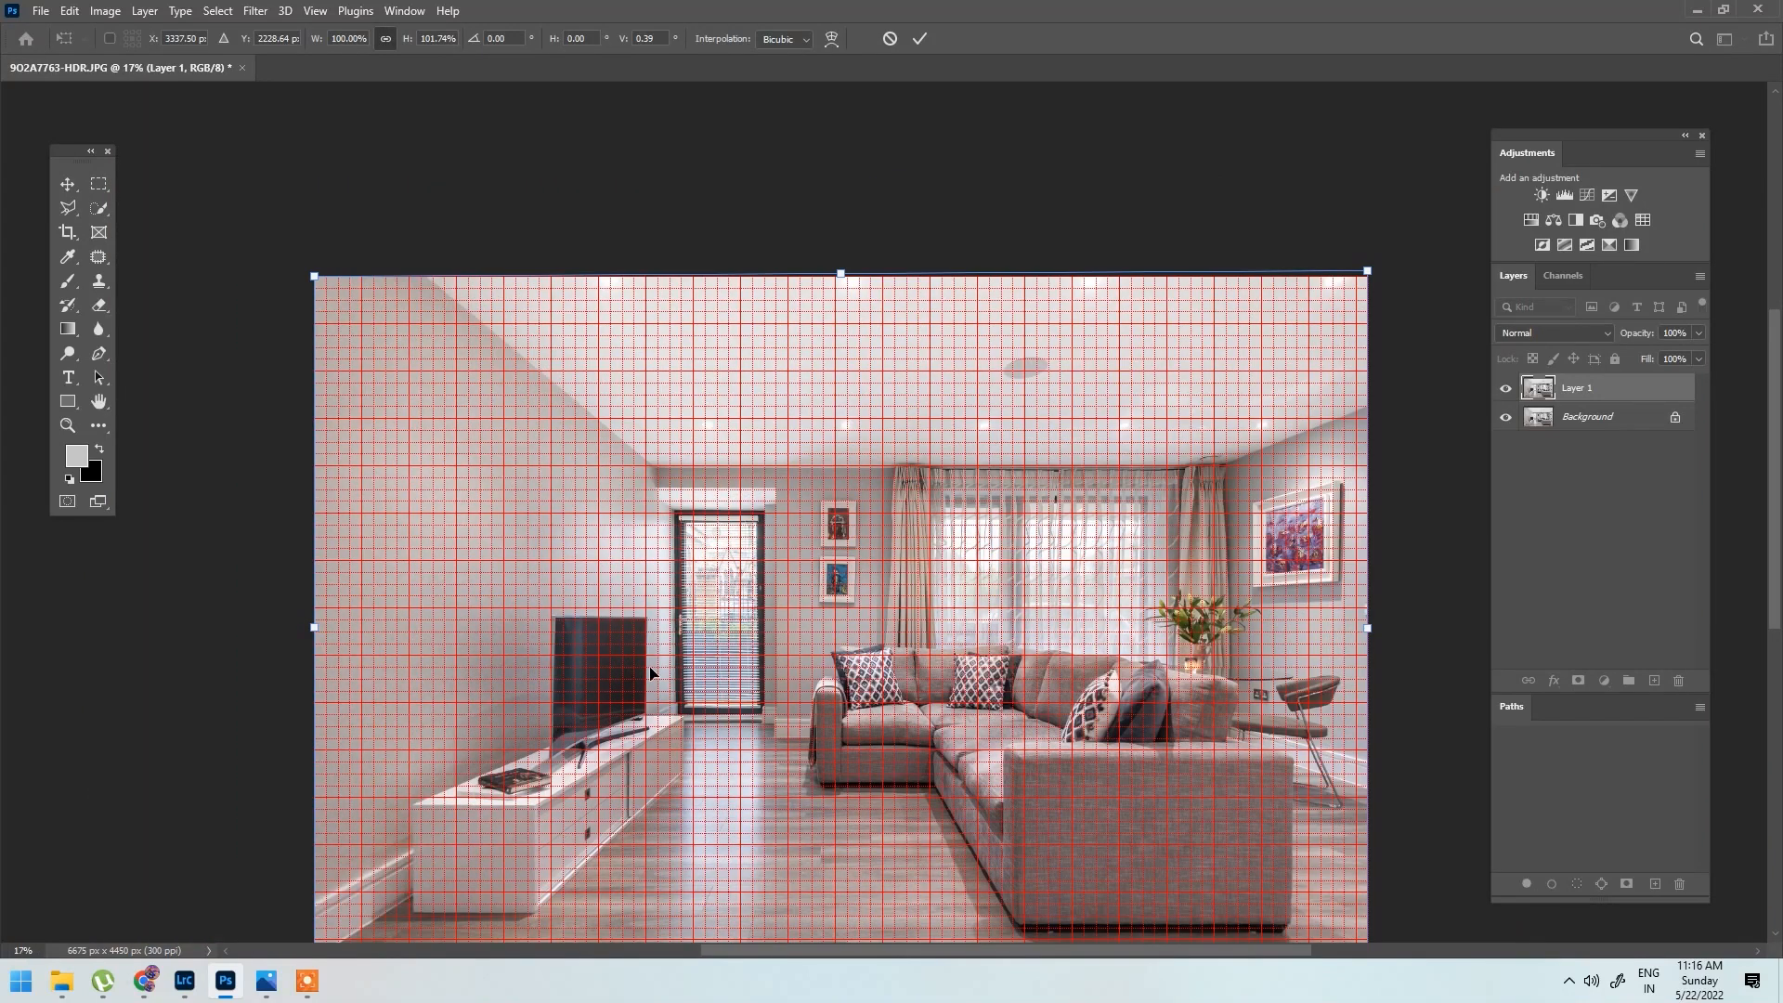
scroll(681, 706, "down", 2)
right_click(682, 710)
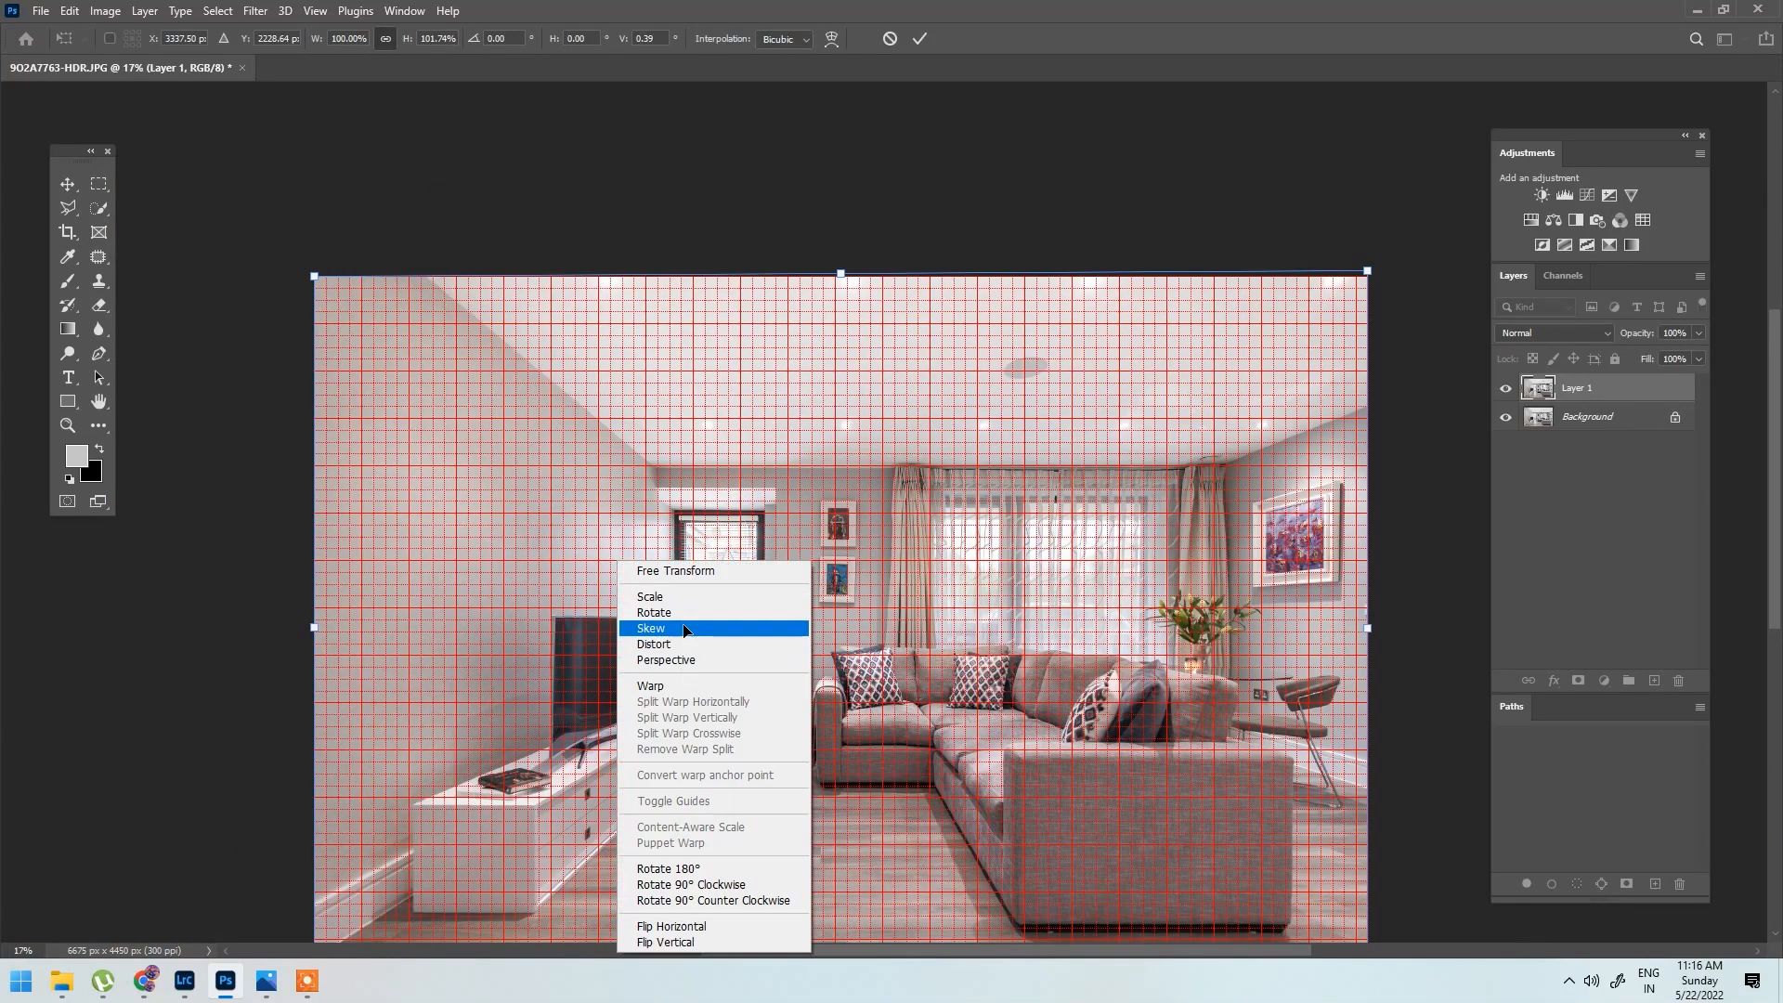
left_click(685, 629)
scroll(336, 924, "down", 1)
left_click_drag(425, 761, 430, 723)
scroll(392, 836, "up", 1)
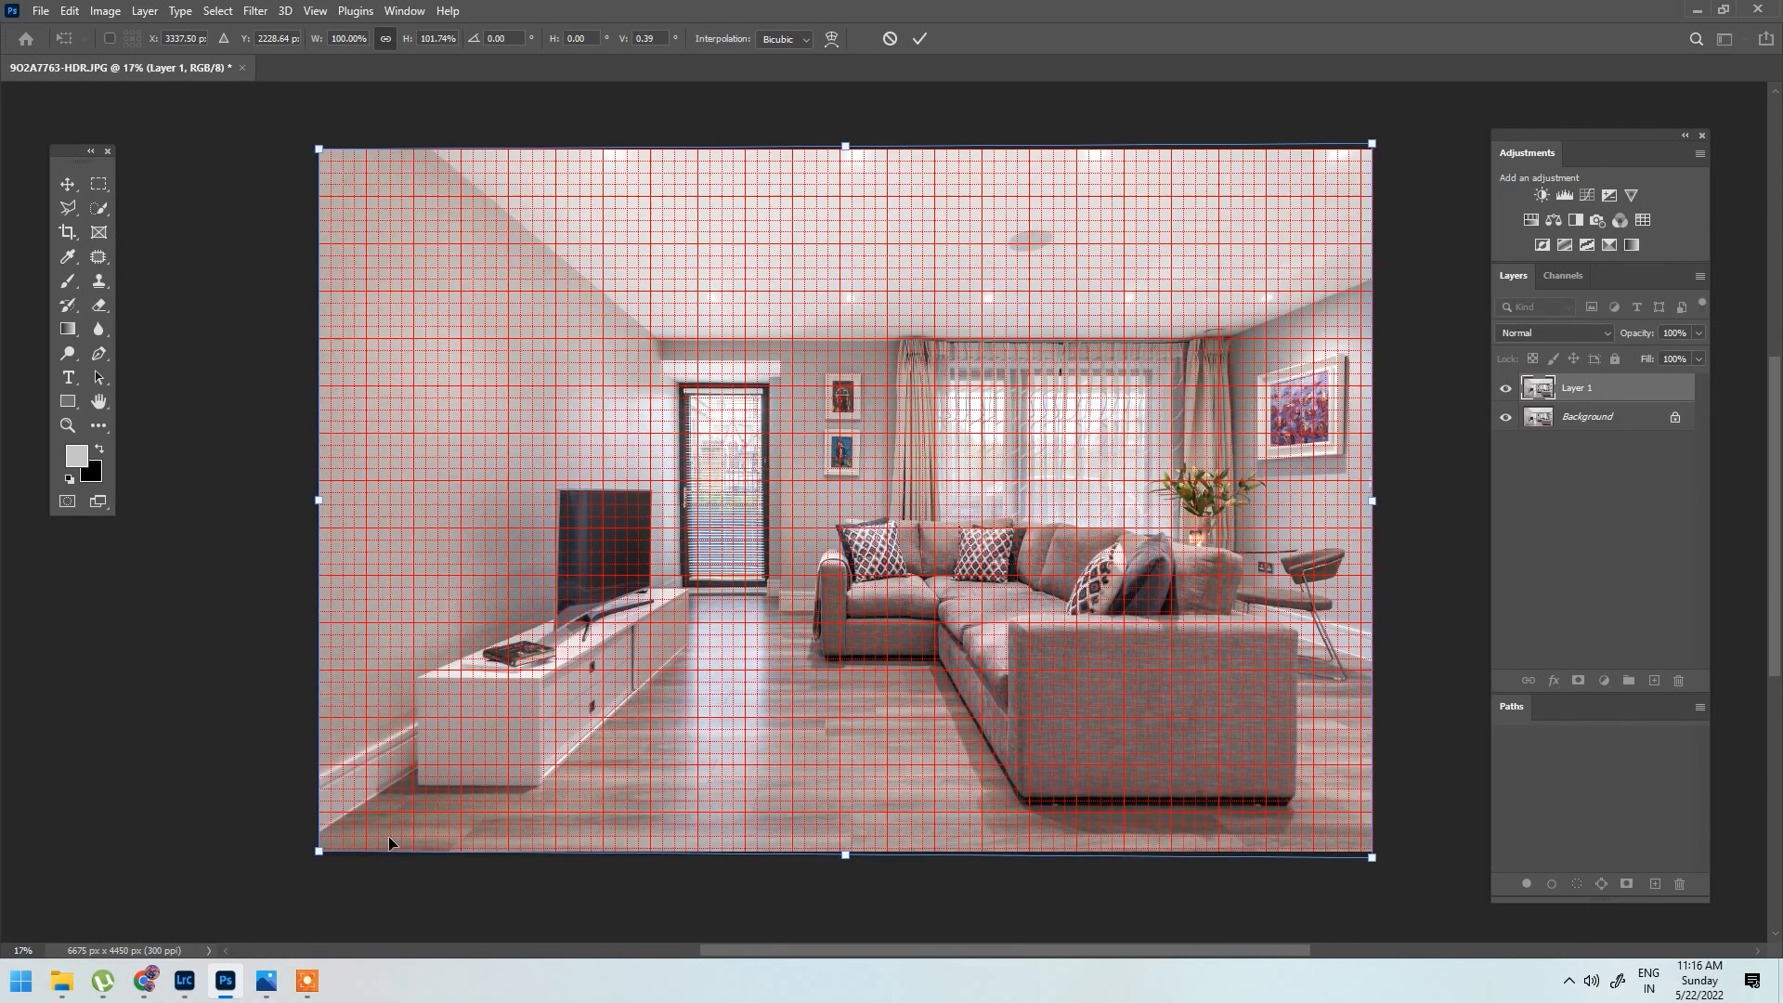
left_click_drag(310, 848, 303, 848)
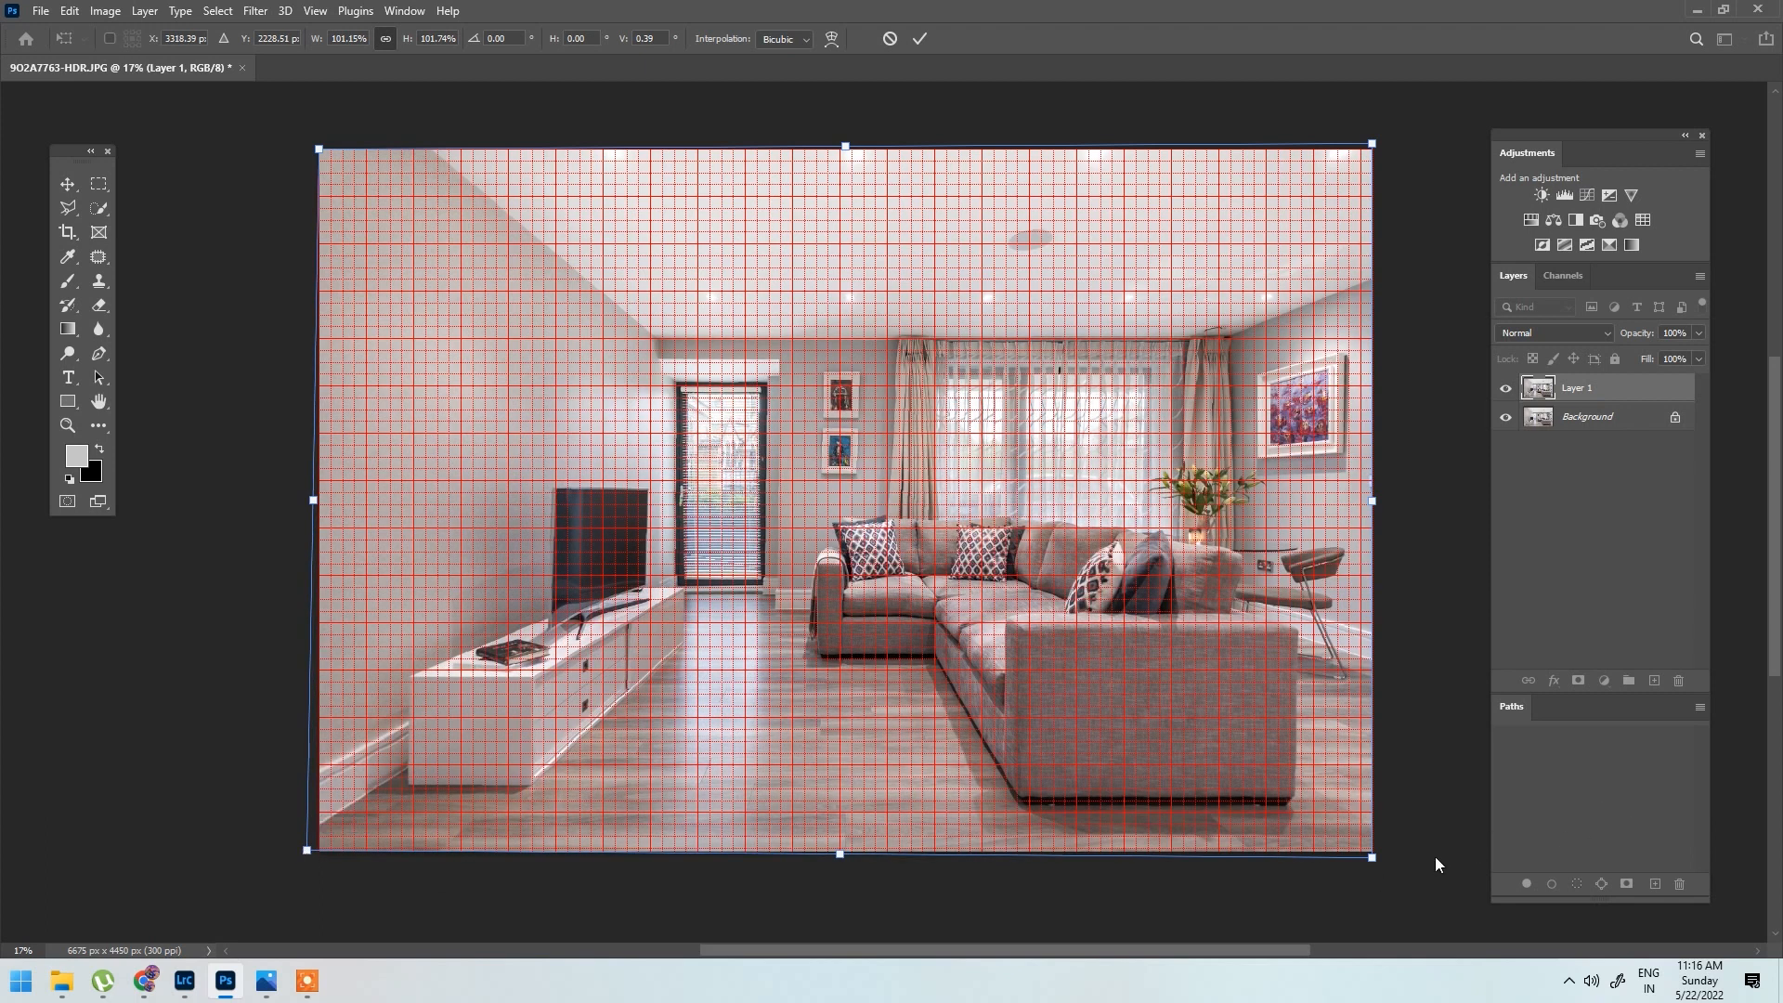
left_click_drag(1373, 861, 1378, 861)
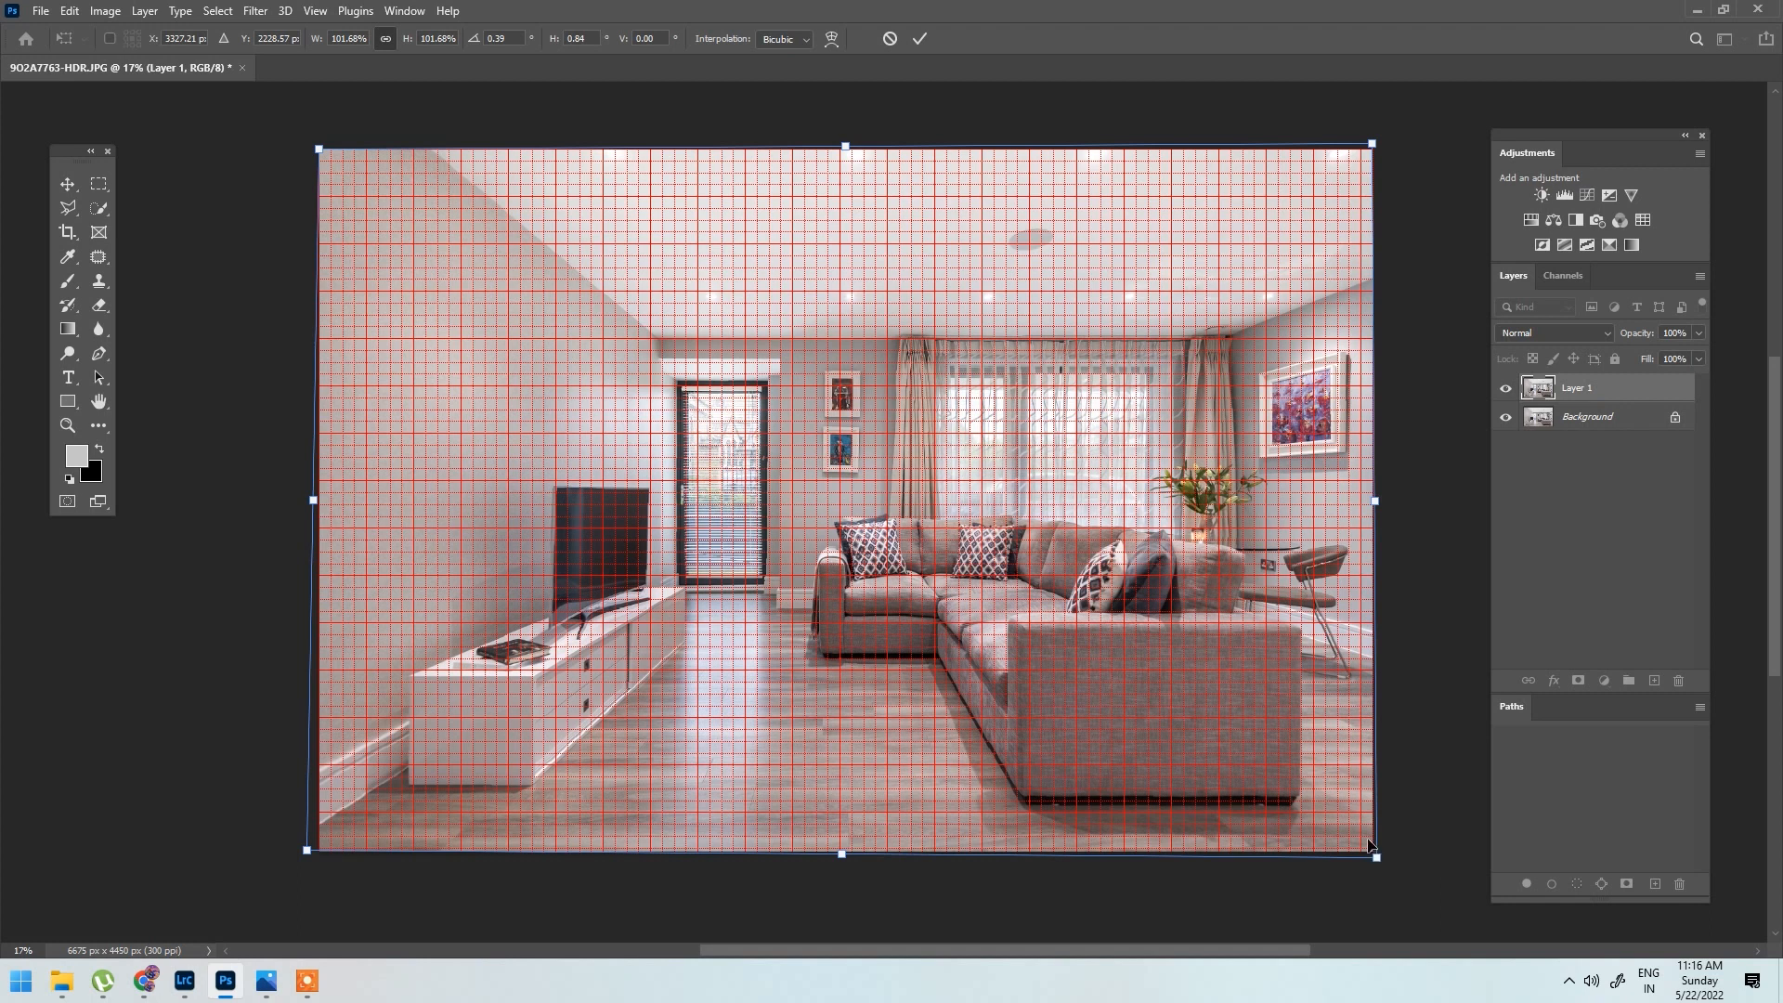
key("Return")
key("b")
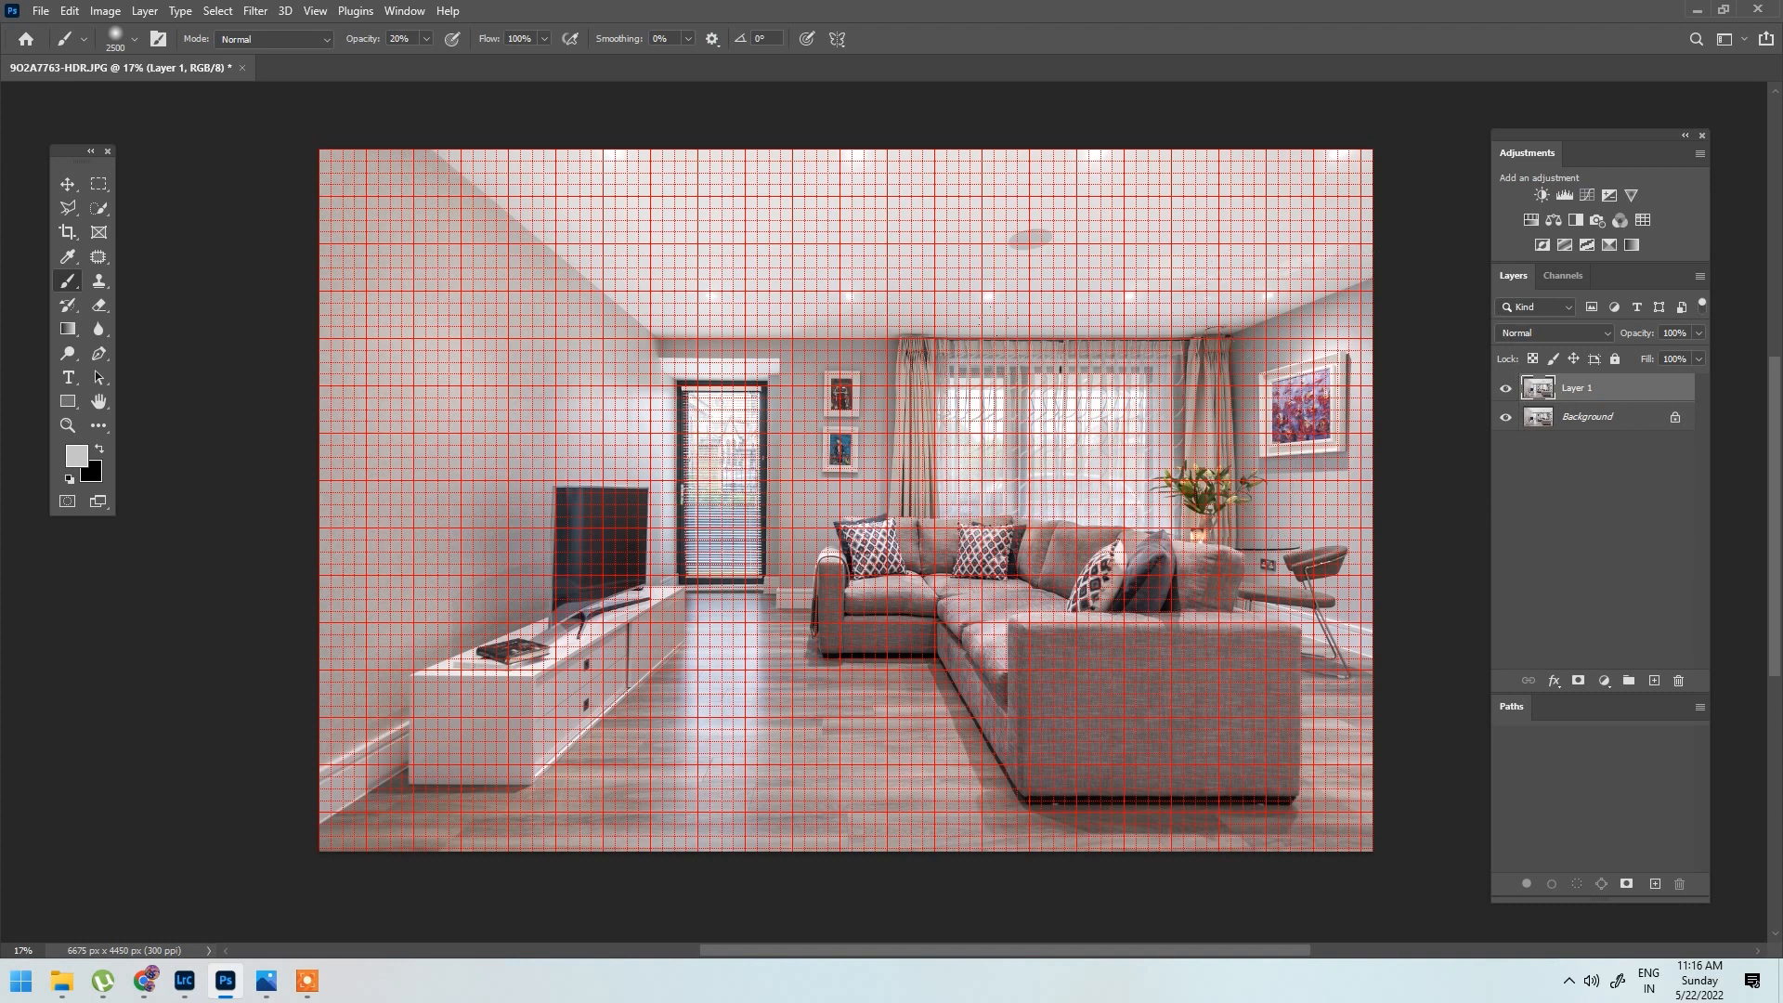
key("ctrl+apostrophe")
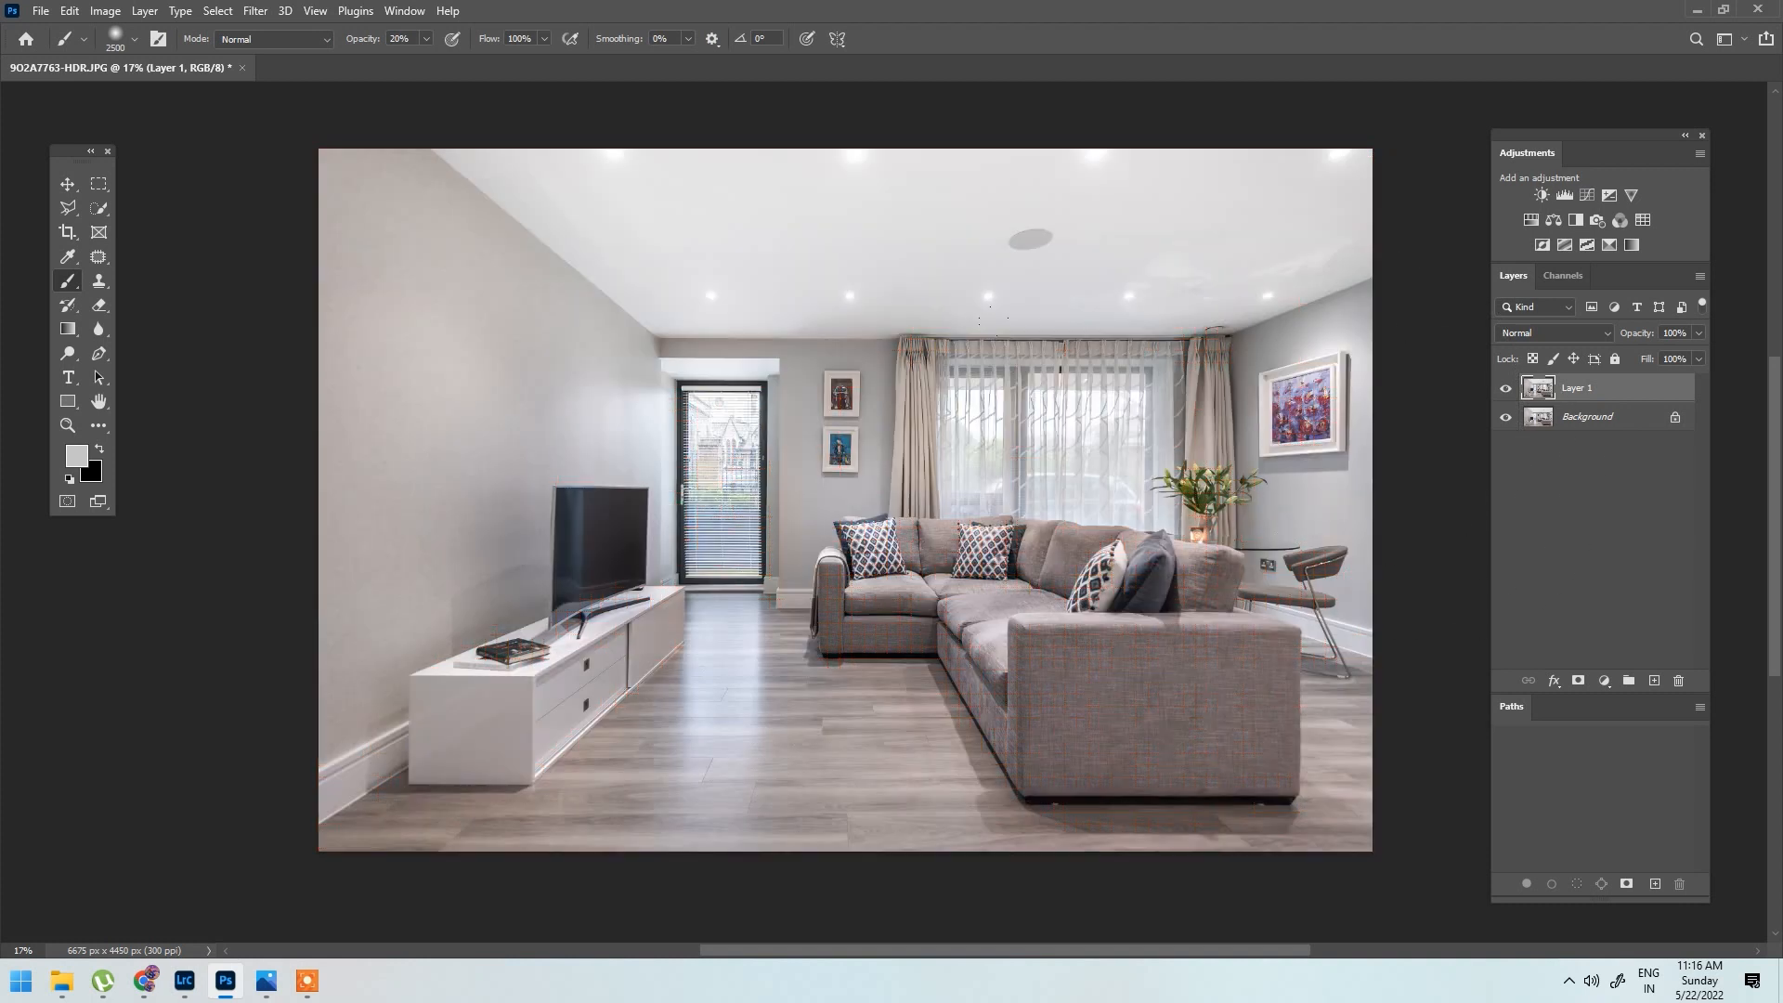
Step: Compare the straightened Layer 1 with the original by toggling its visibility, and merge it into the Background
left_click(1505, 390)
left_click(1505, 390)
left_click(1506, 390)
left_click(1505, 390)
left_click(1505, 391)
left_click(1505, 391)
scroll(1290, 203, "up", 4)
scroll(955, 208, "up", 2)
scroll(1184, 262, "down", 6)
key("ctrl+e")
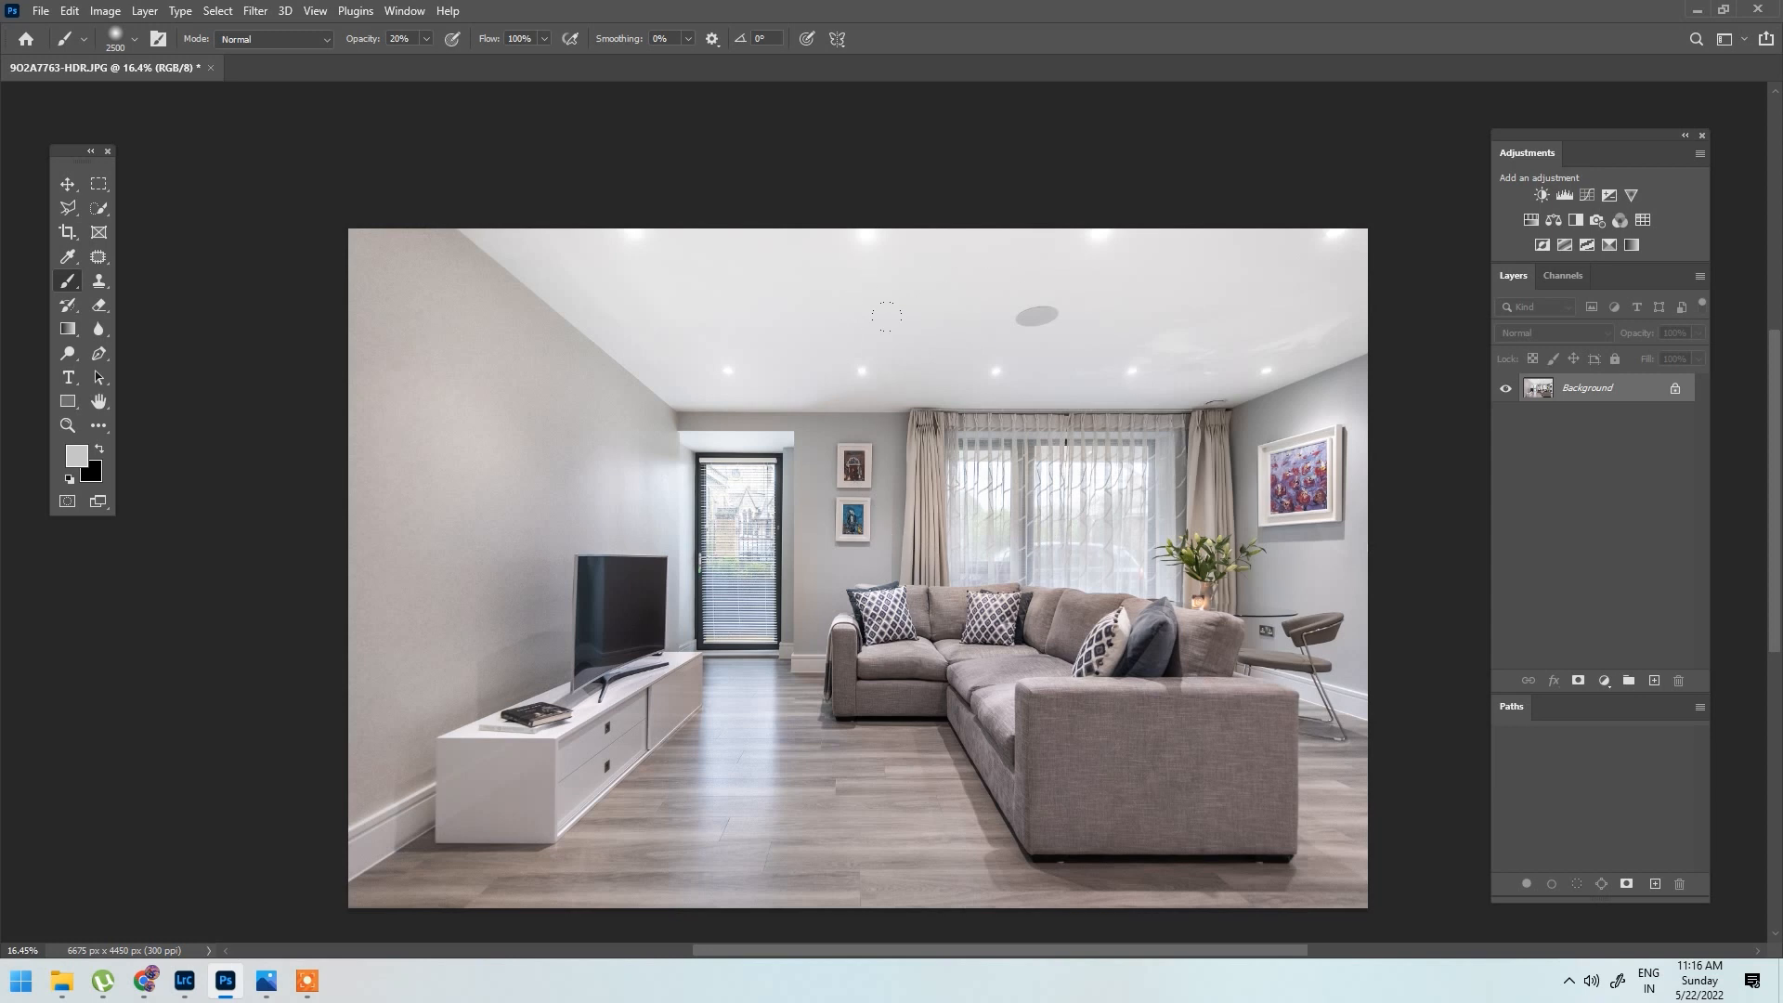
Step: Resize the image to 2500 × 1667 pixels, fit it in the view and switch to the Move tool
left_click_drag(950, 474, 921, 446)
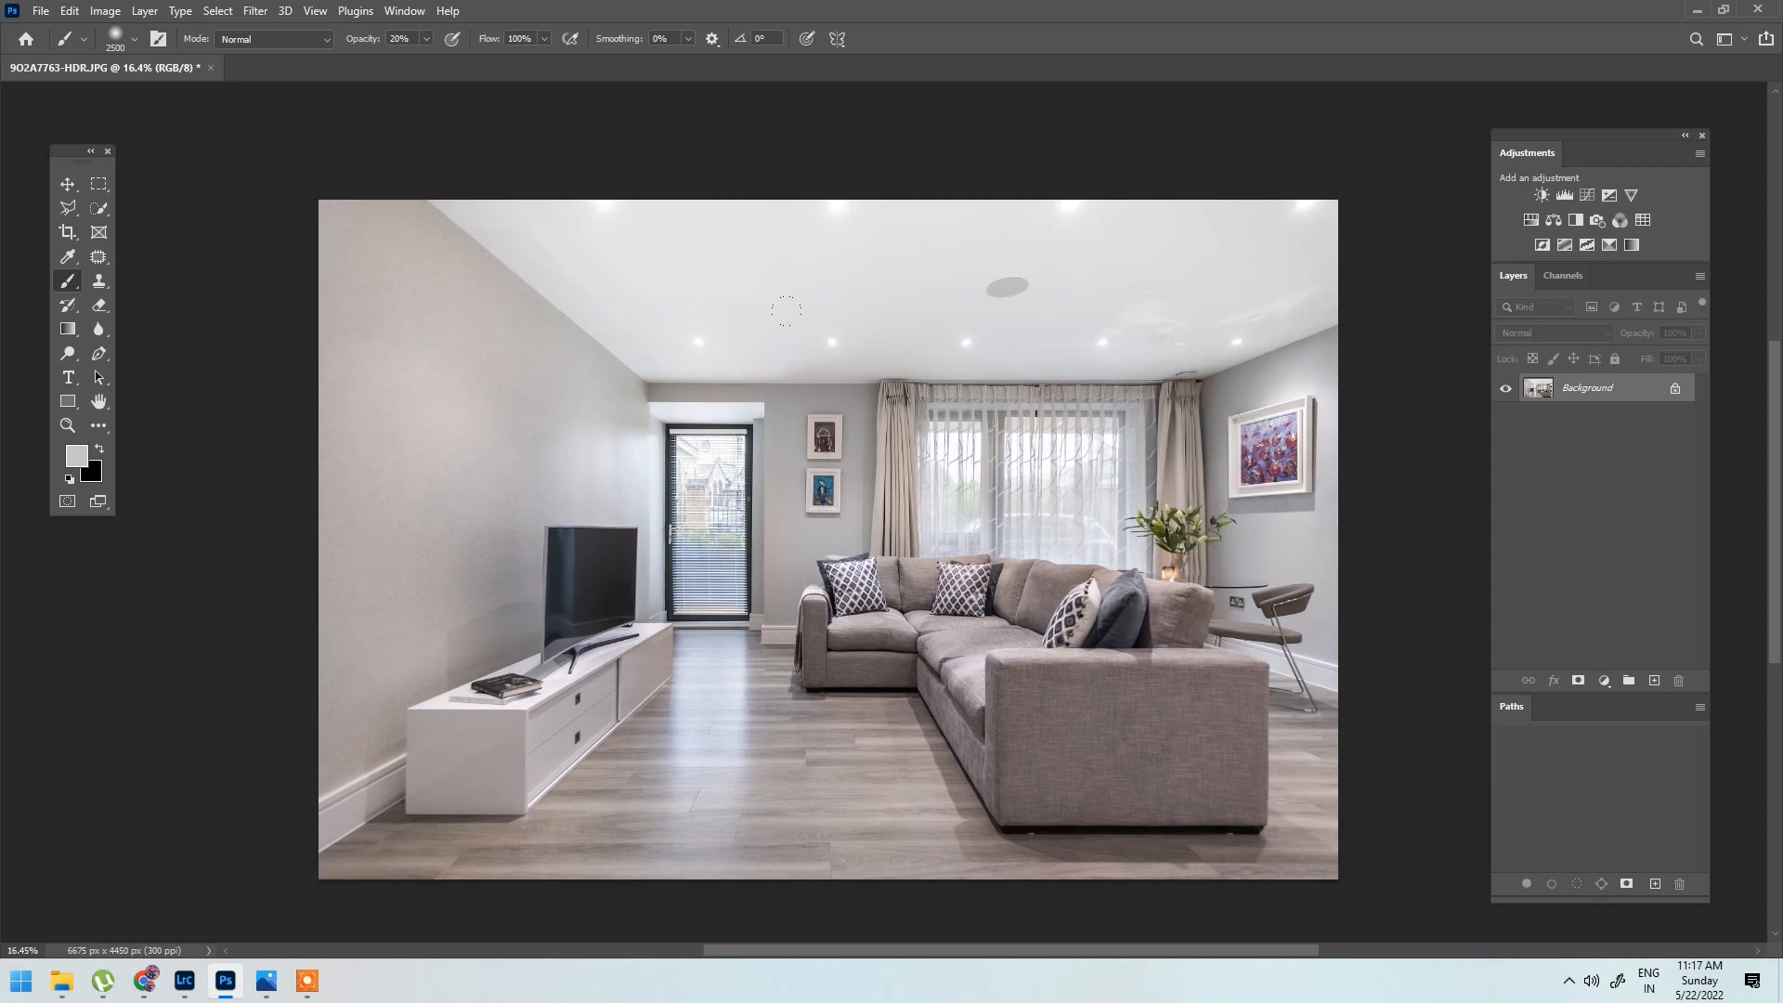
left_click(110, 13)
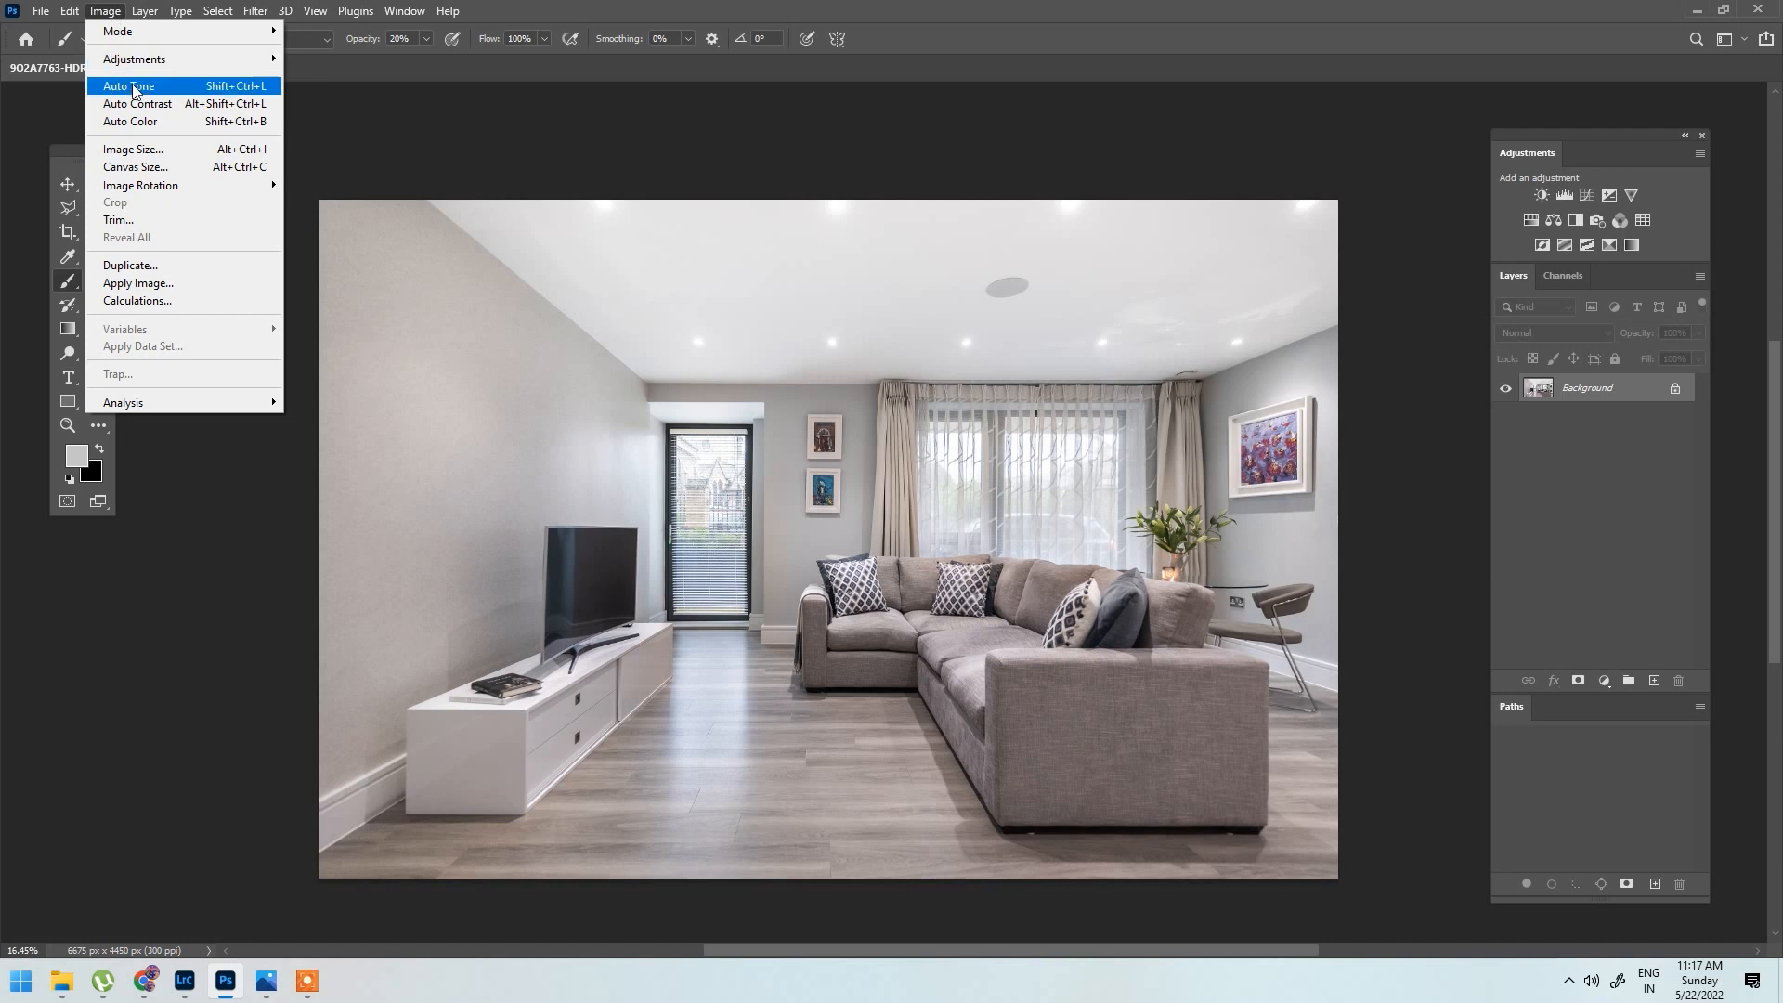
left_click(174, 154)
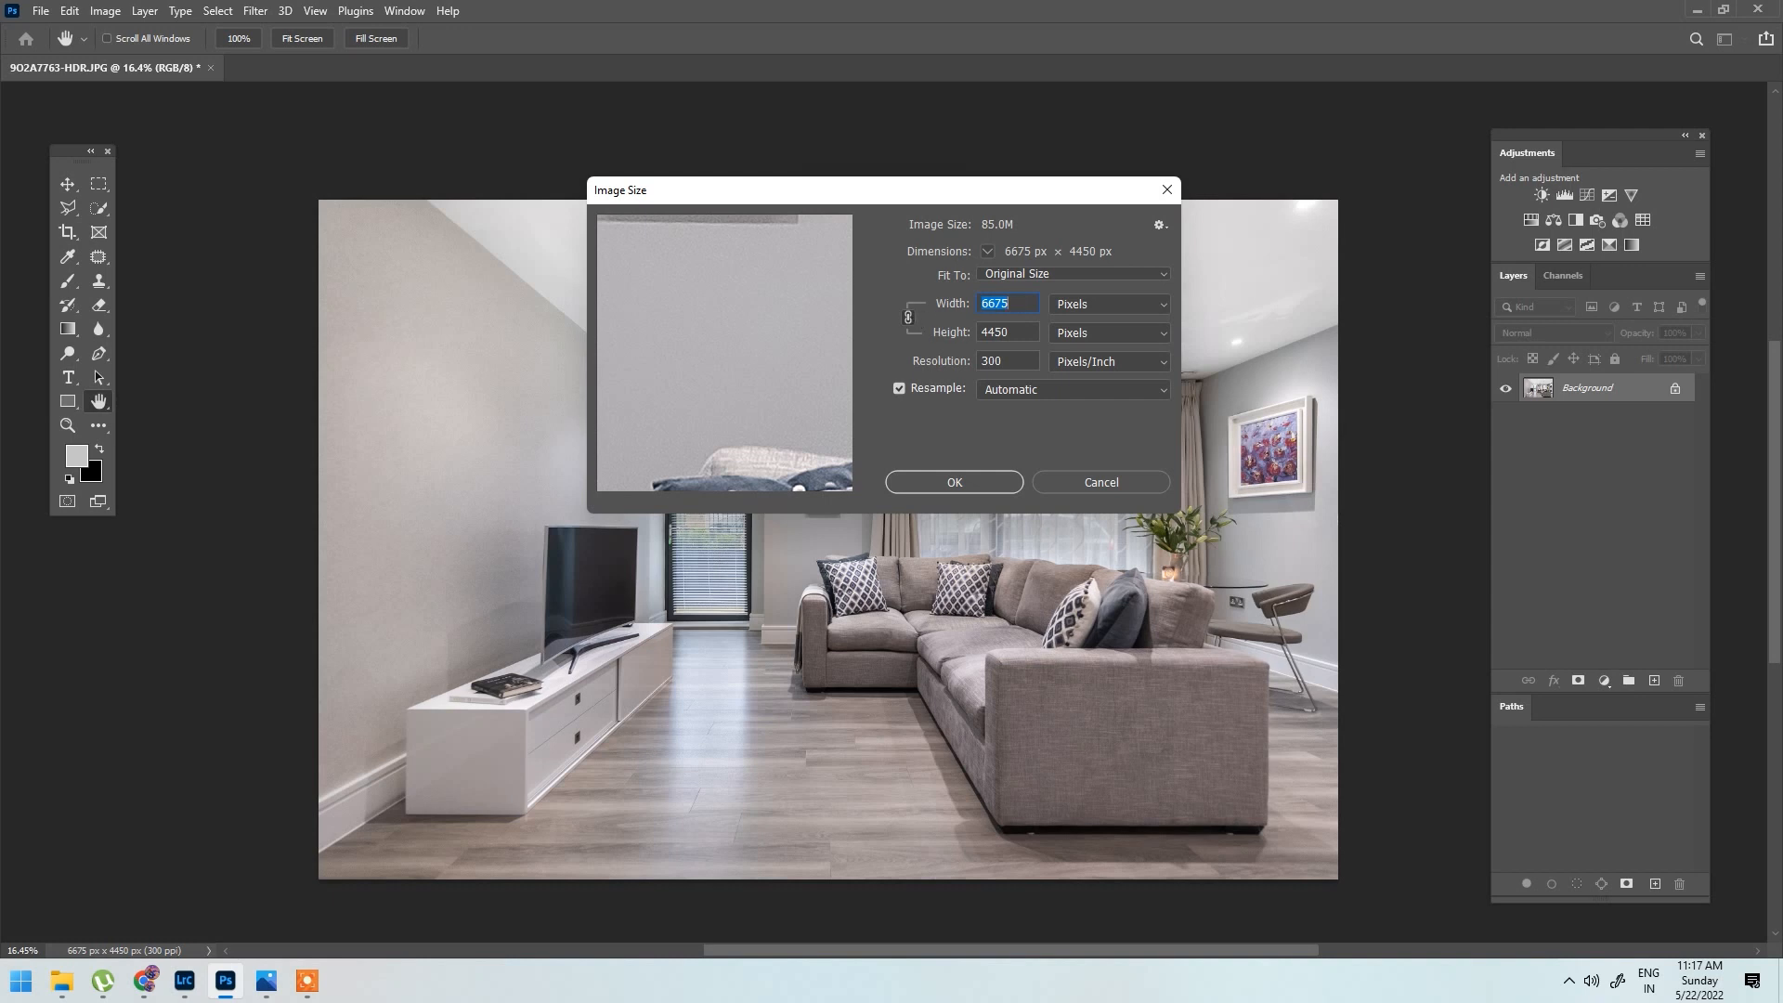
type("2500")
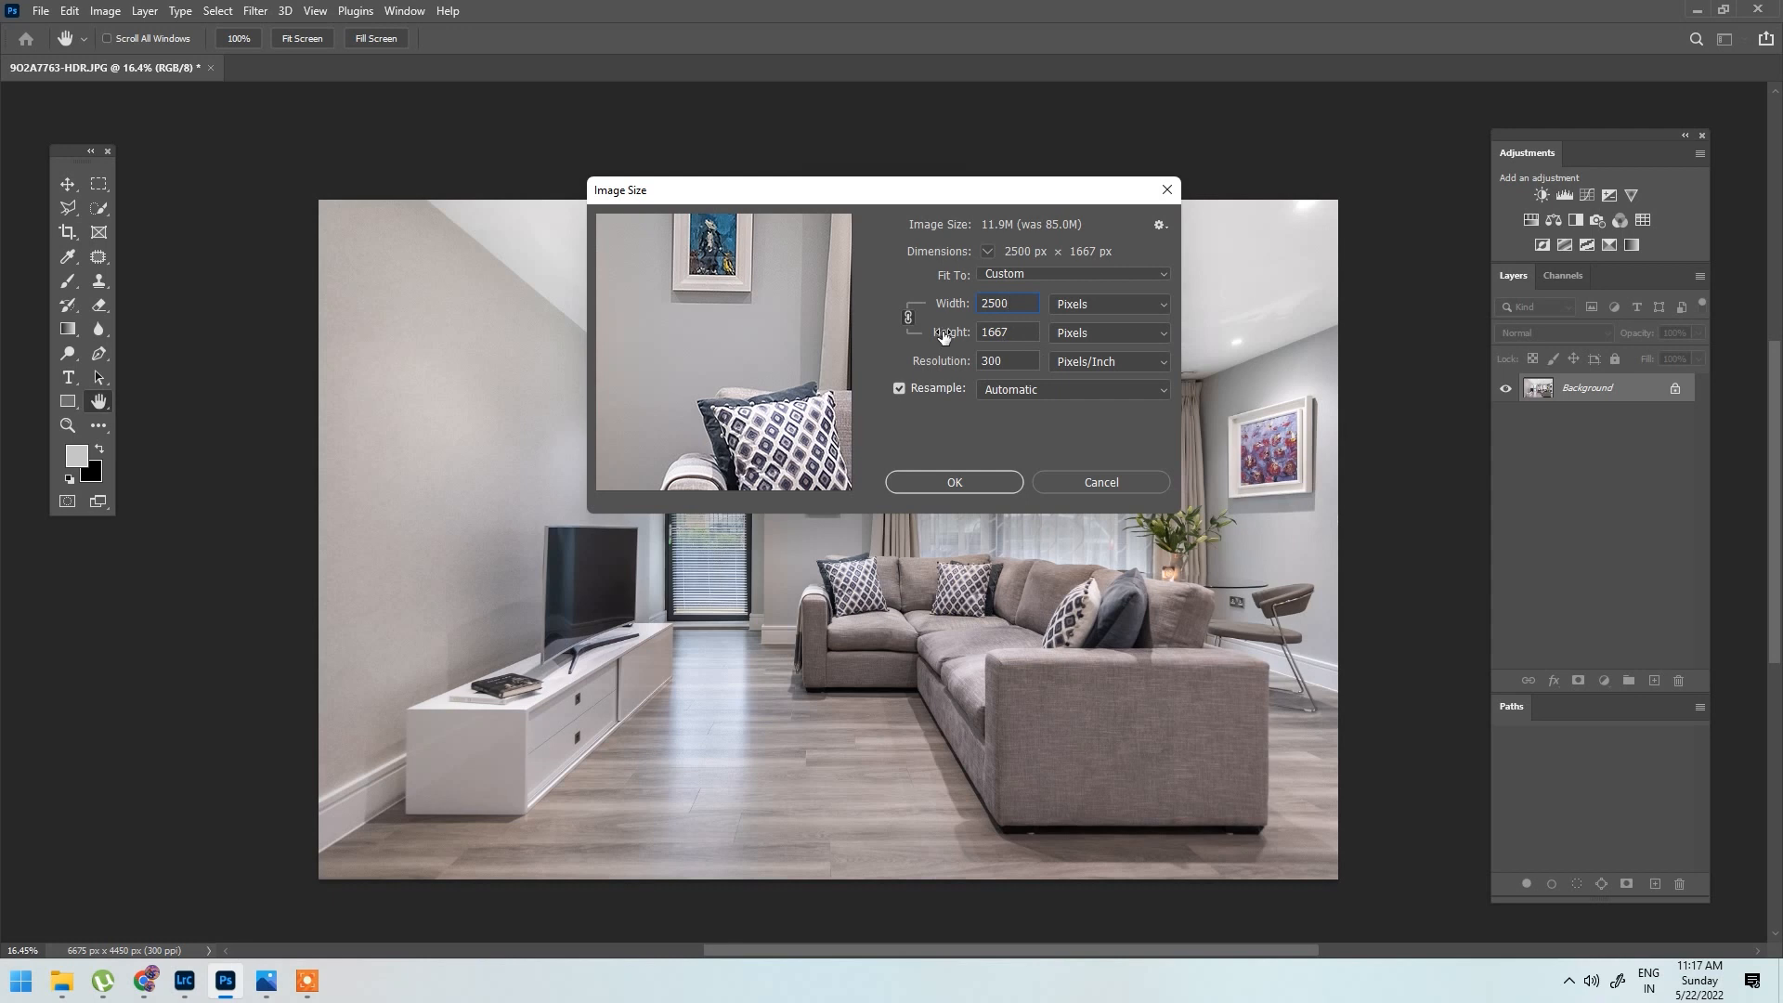
left_click(908, 318)
left_click(1014, 329)
type("1667")
left_click(961, 477)
key("b")
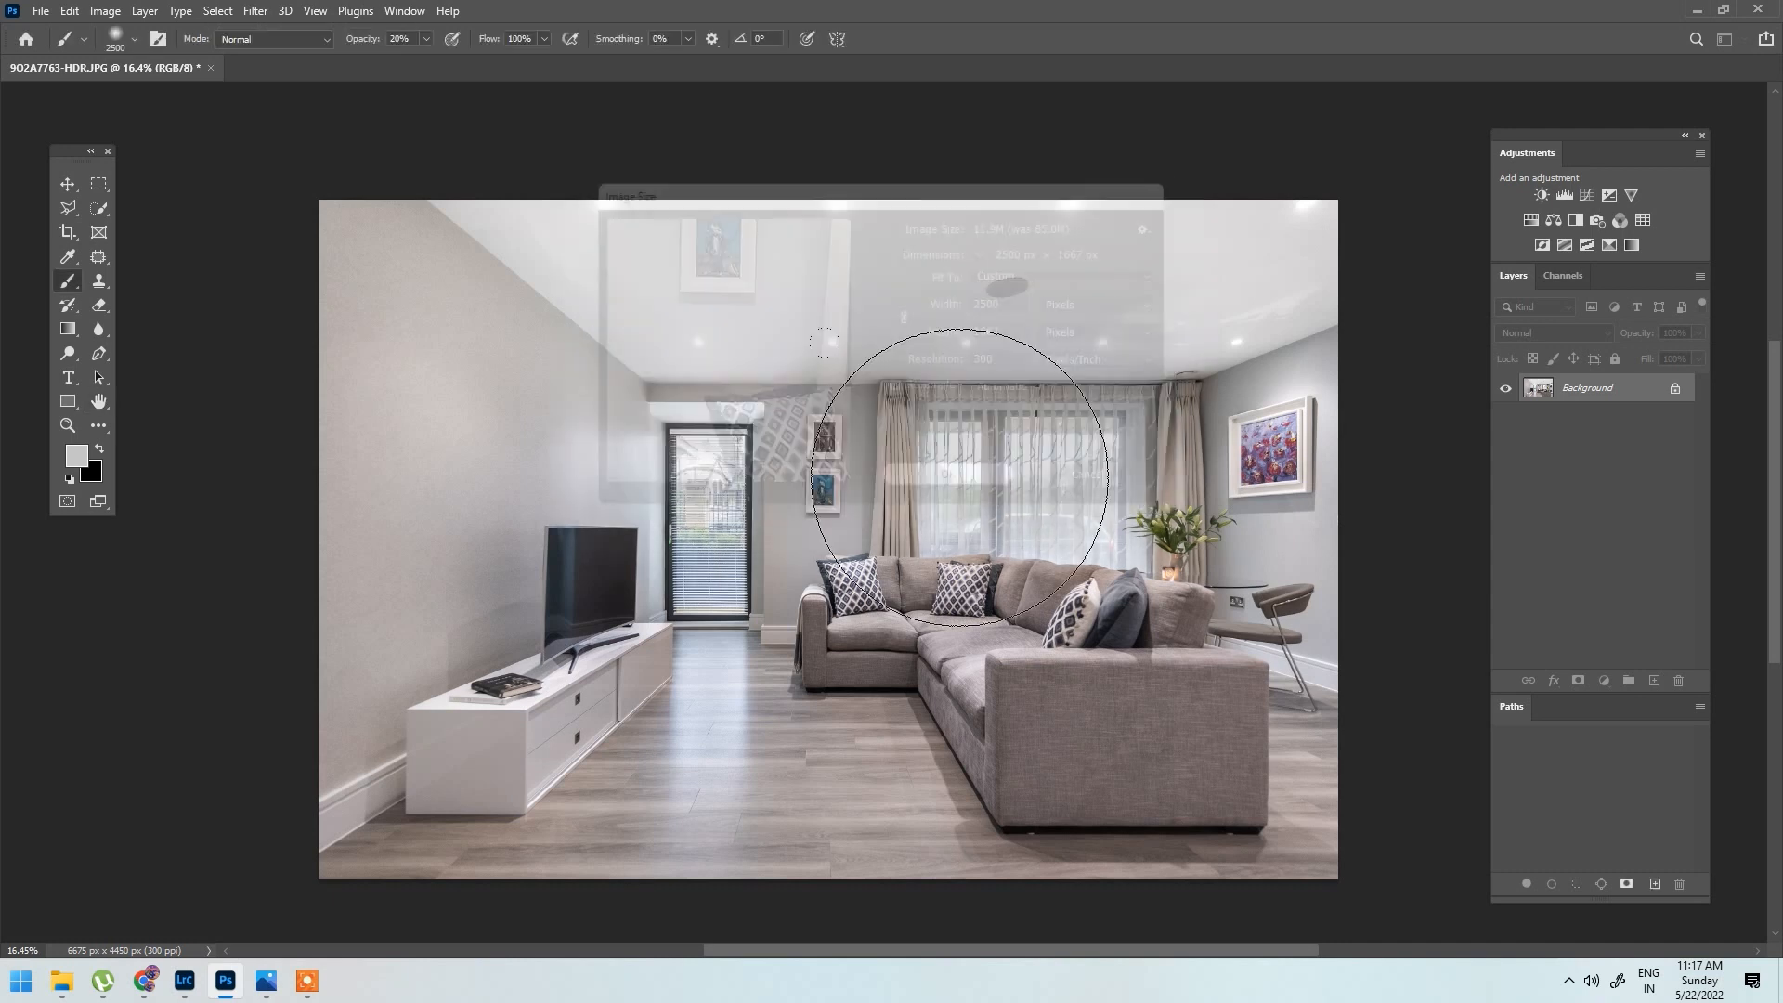
key("ctrl+0")
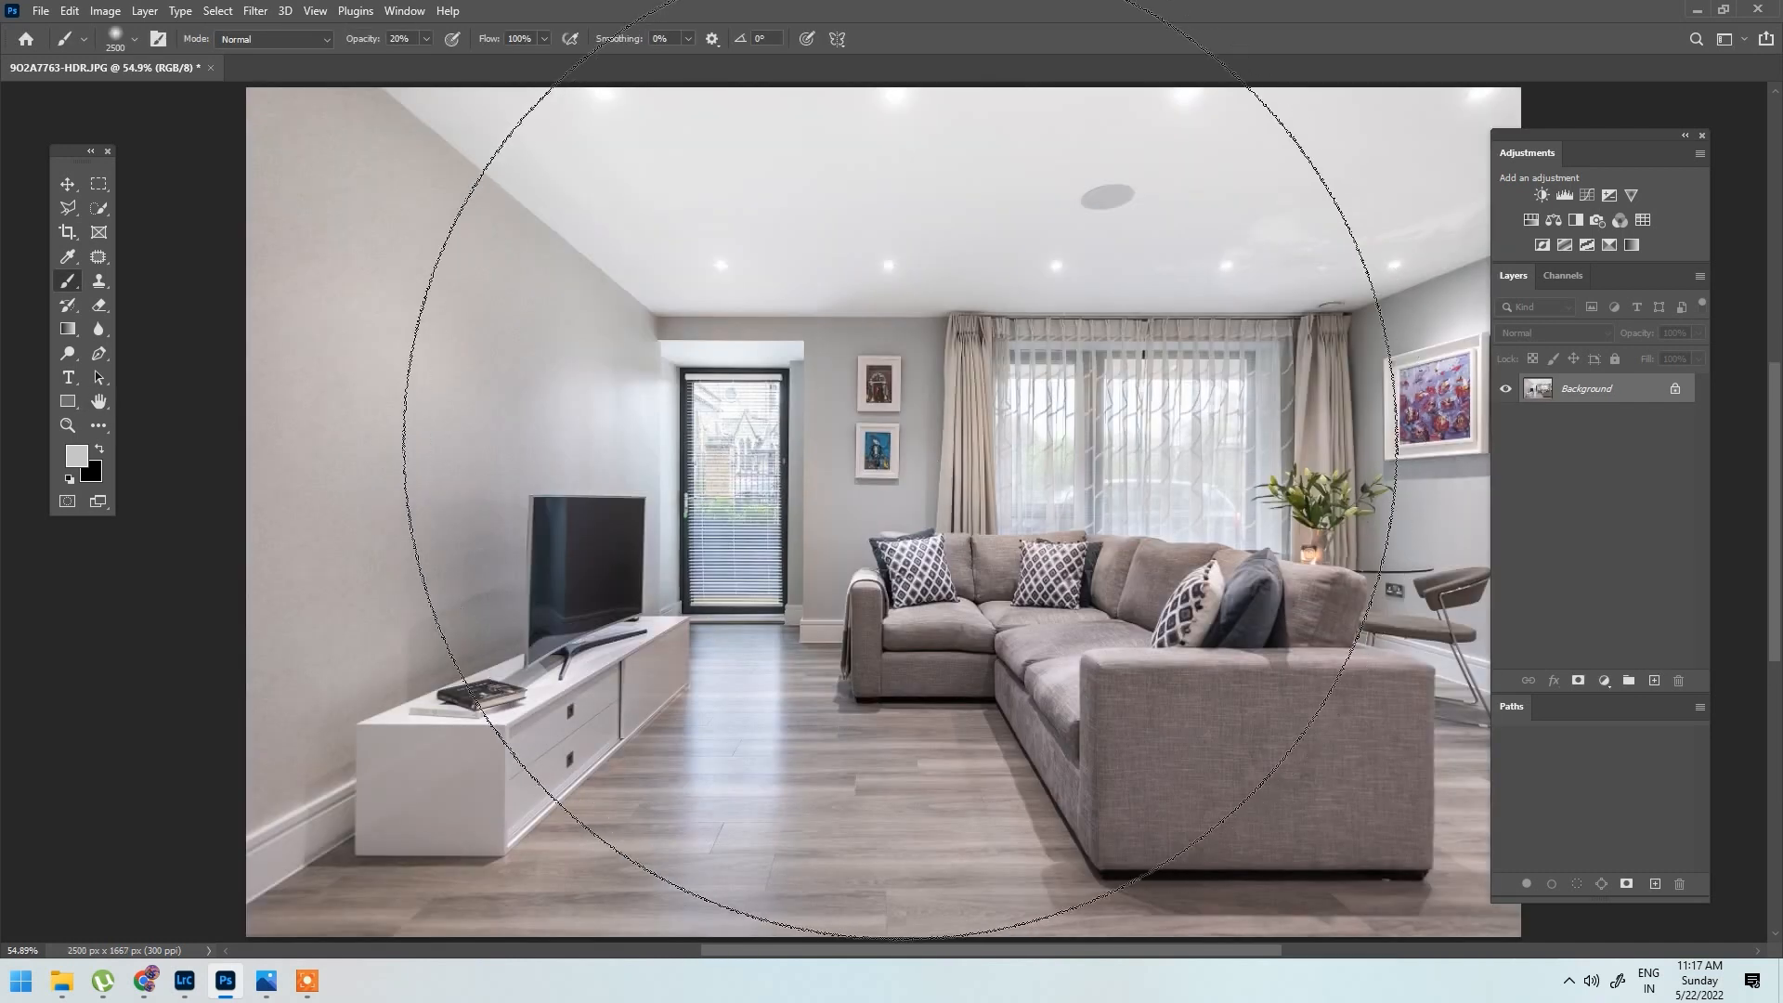
scroll(794, 394, "down", 1)
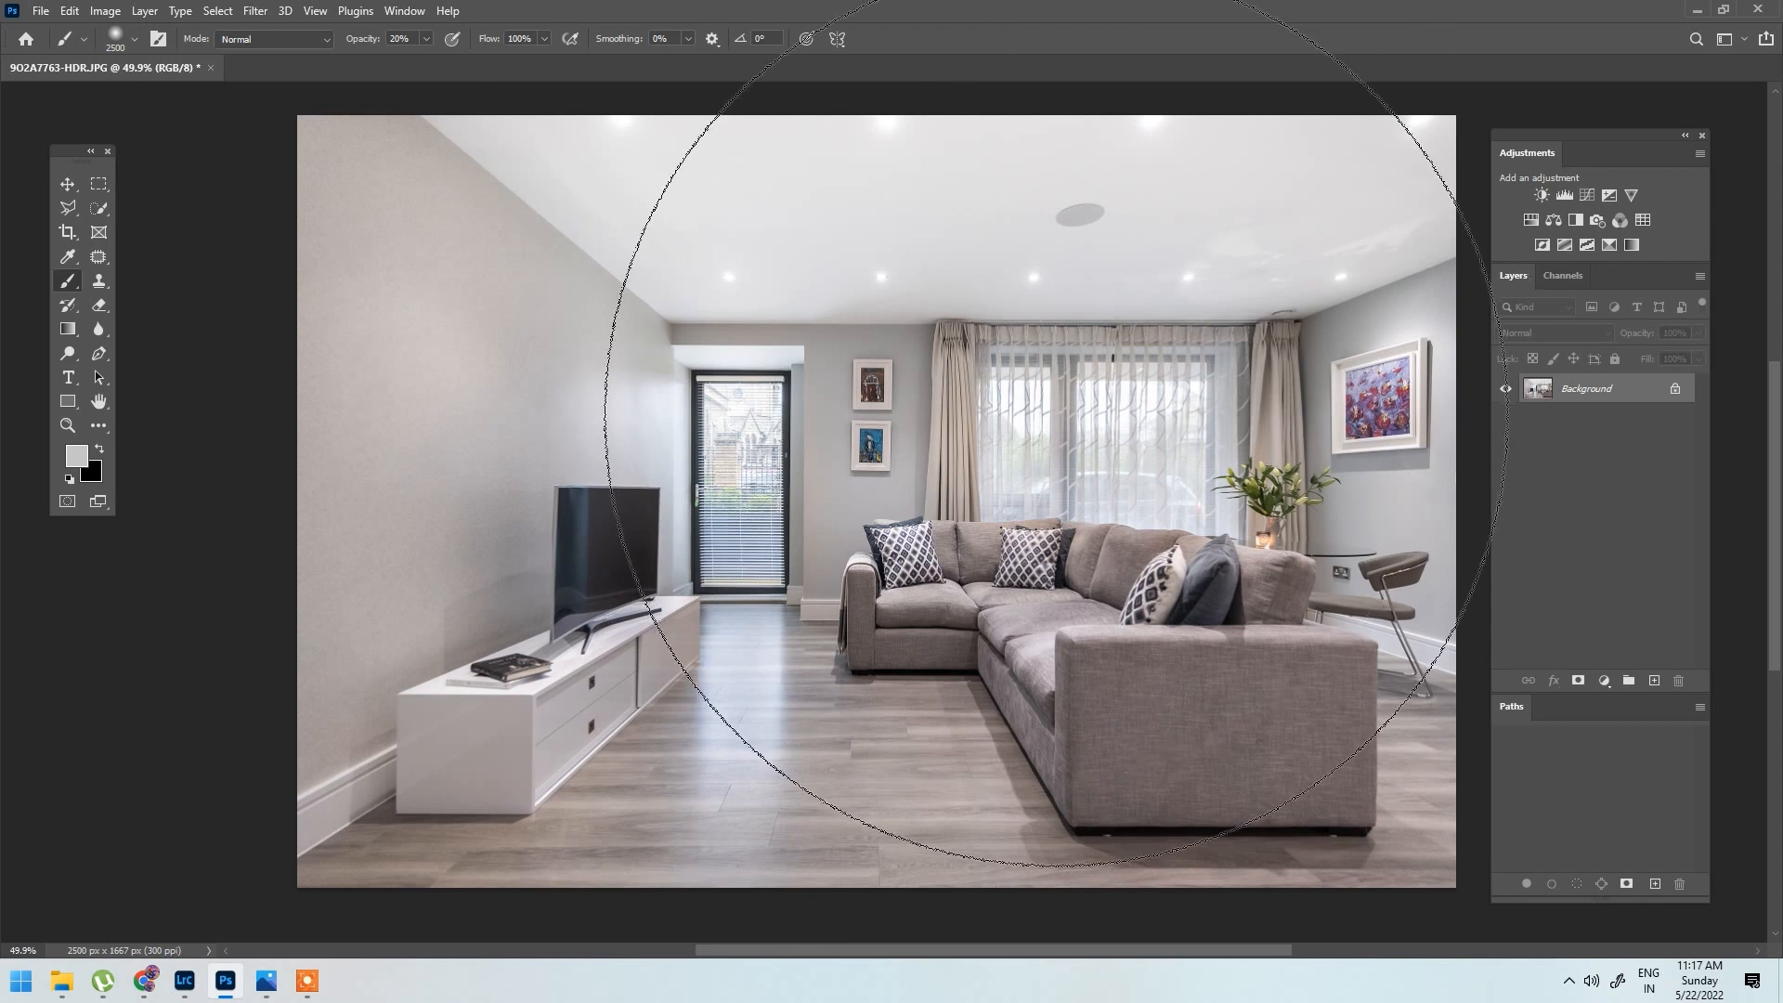
key("v")
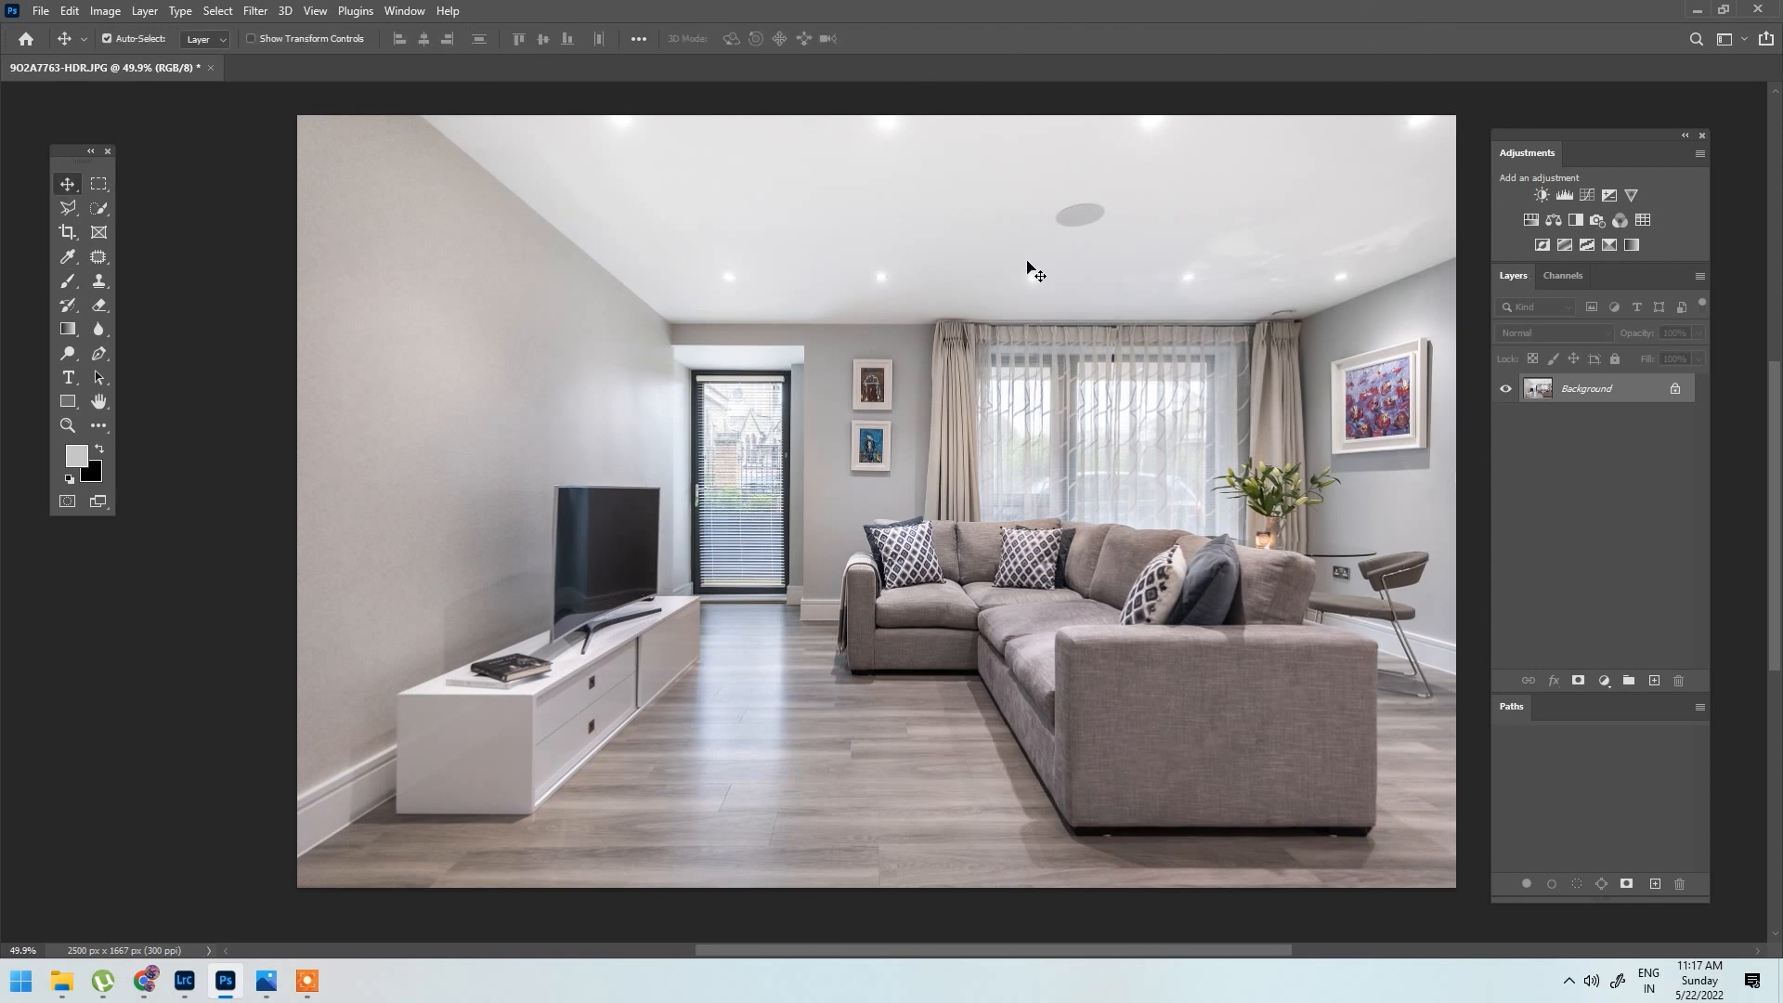